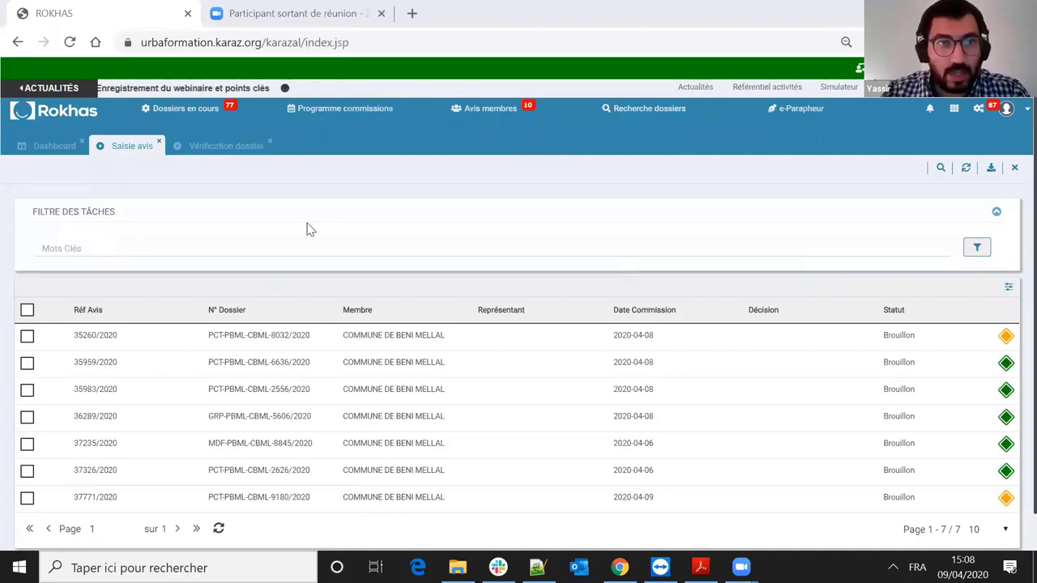
- Close the Vérification dossier and Saisie avis tabs to show the five Commission Beni Mellal meetings
{"action": "left_click", "coordinate": [270, 142]}
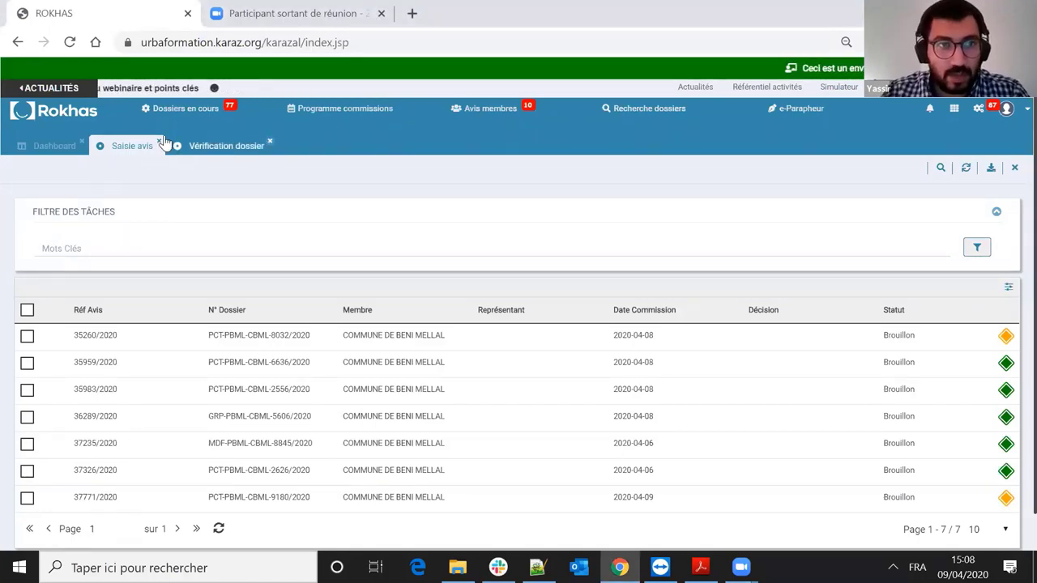
{"action": "left_click", "coordinate": [160, 143]}
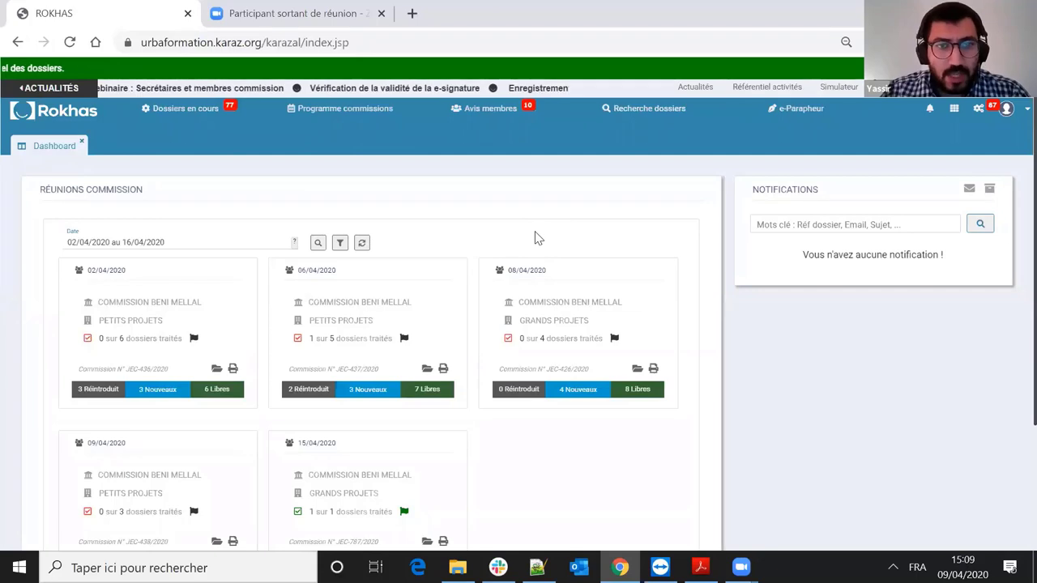
- Open the rokhas.ma site in a new browser tab
{"action": "left_click", "coordinate": [412, 14]}
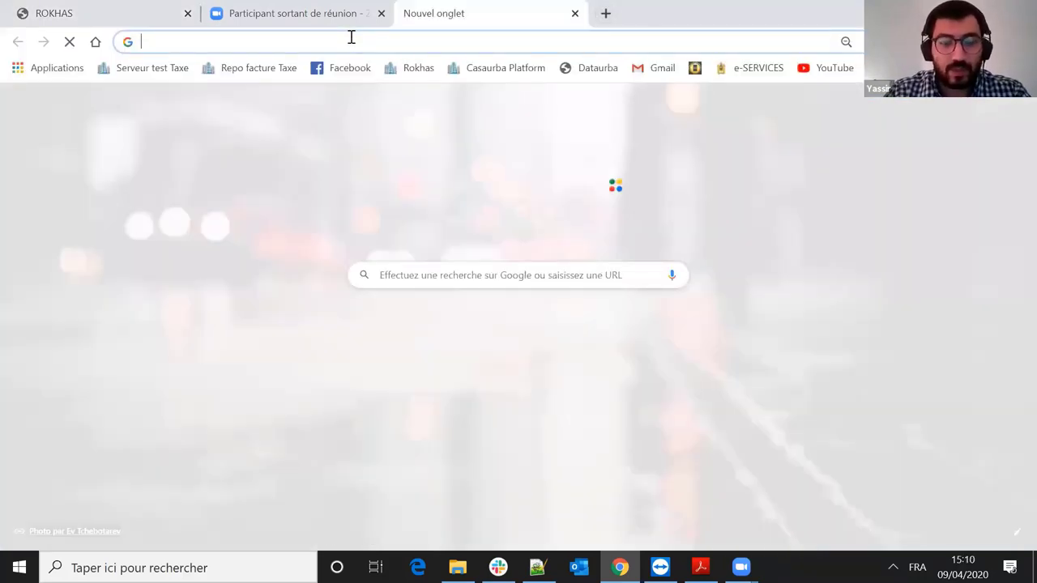
{"action": "type", "text": "ro"}
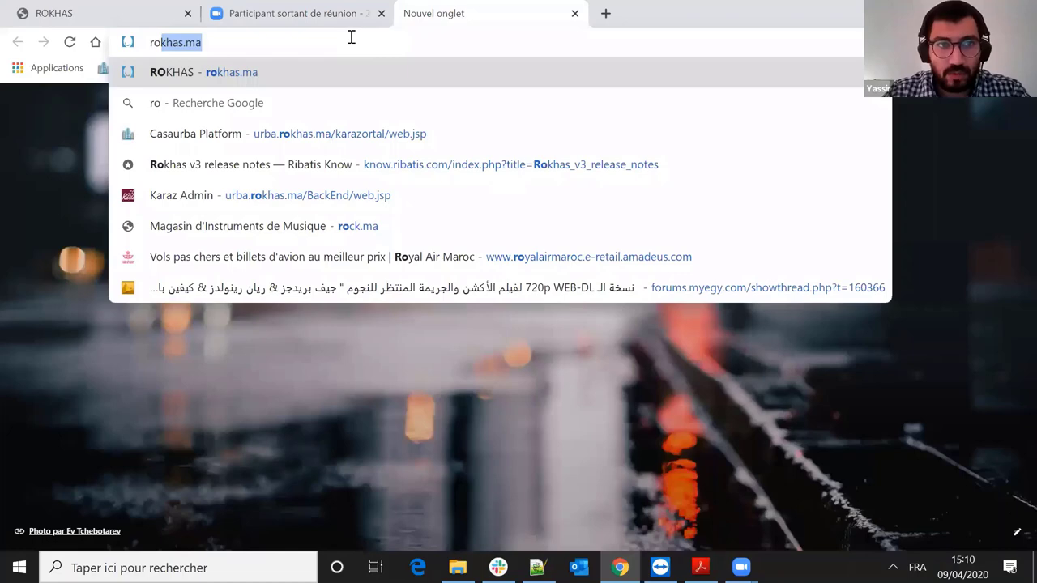
{"action": "type", "text": "khas"}
{"action": "key", "text": "Return"}
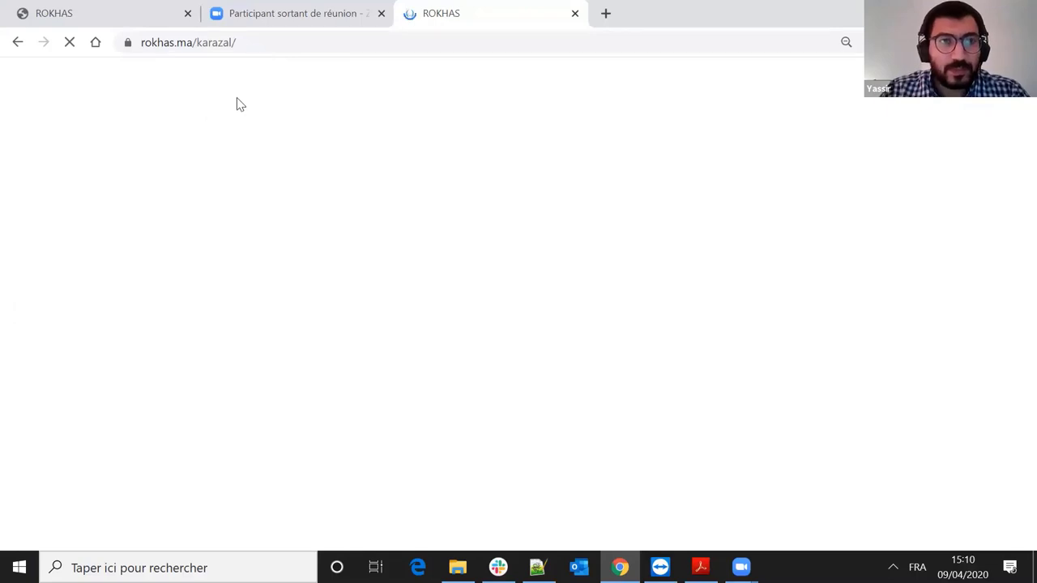
- Go to the Rokhas sign-in page and fill in the saved username and password
{"action": "left_click", "coordinate": [280, 41]}
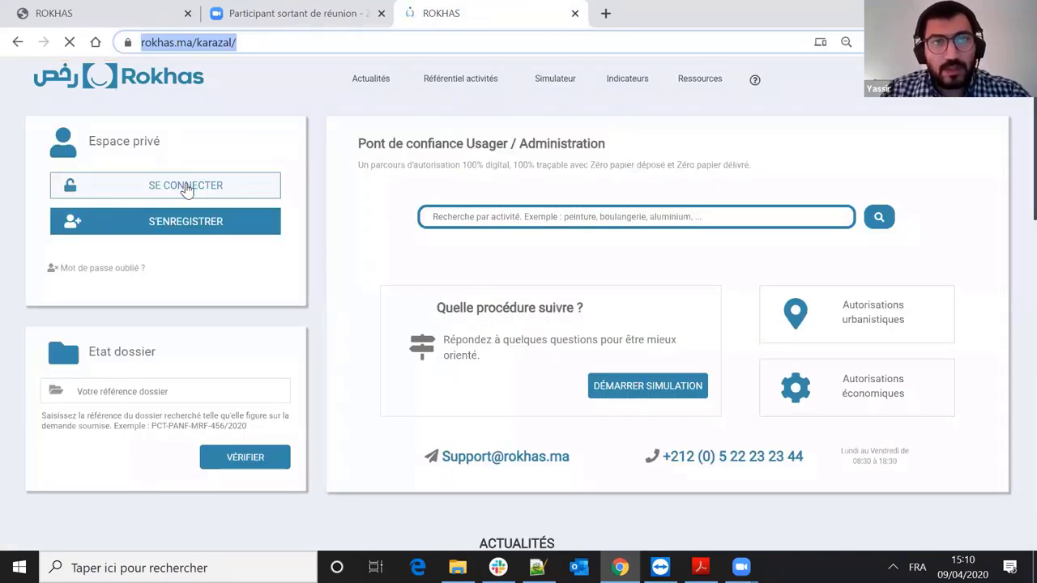
{"action": "left_click", "coordinate": [185, 186]}
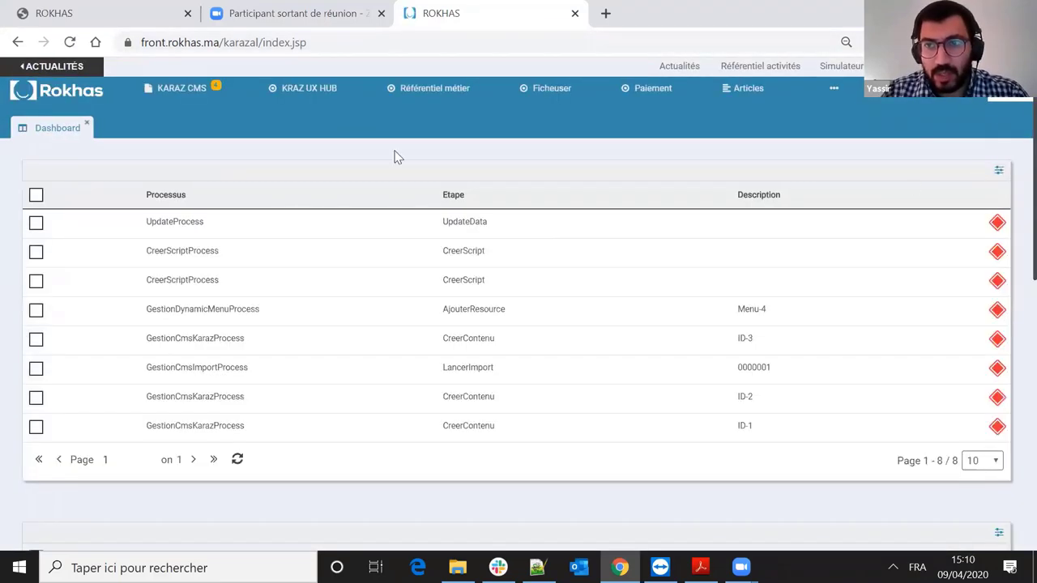
{"action": "left_click", "coordinate": [105, 98]}
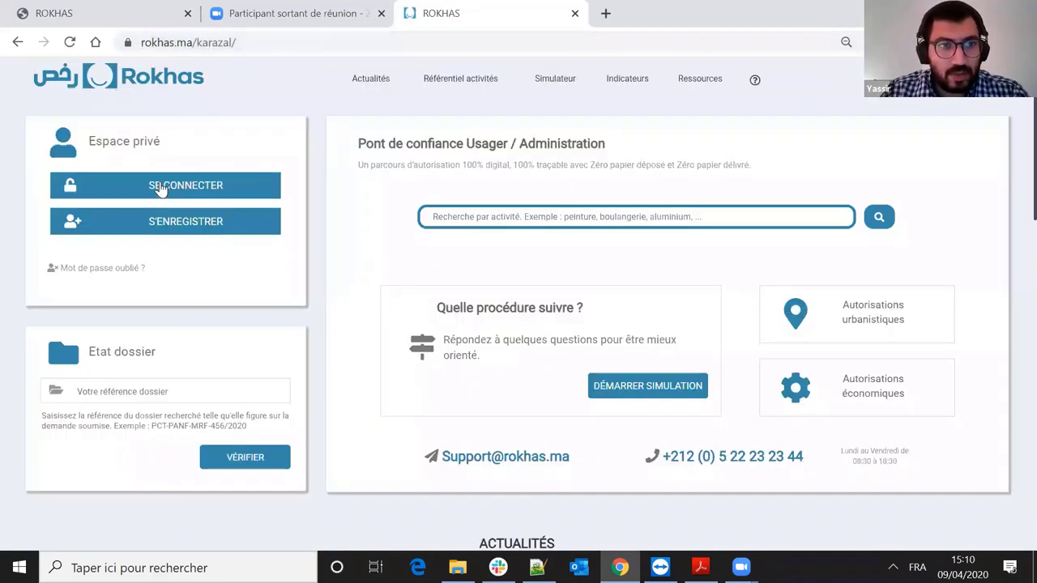
{"action": "left_click", "coordinate": [160, 189]}
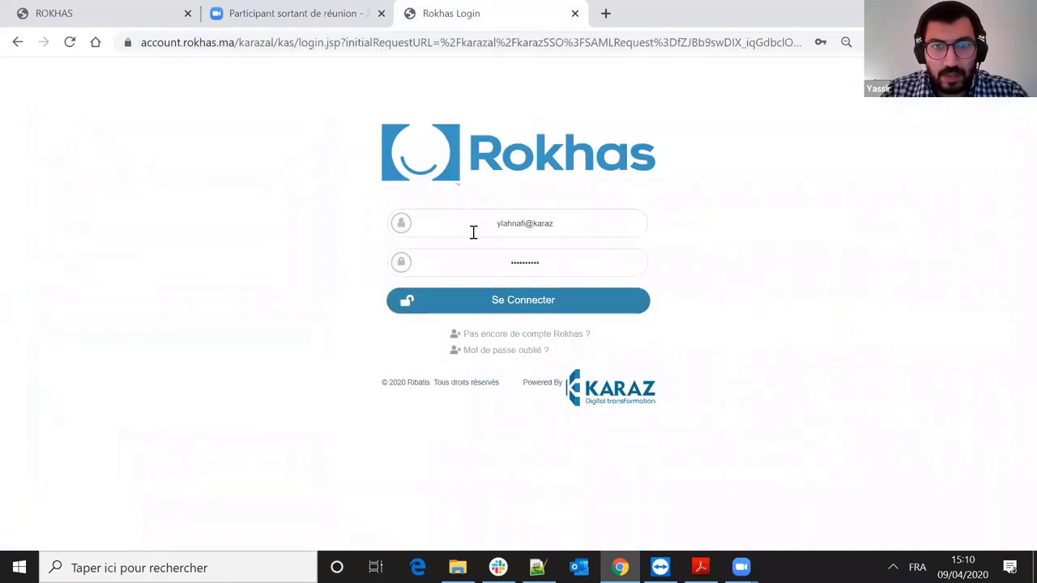
{"action": "left_click", "coordinate": [469, 234]}
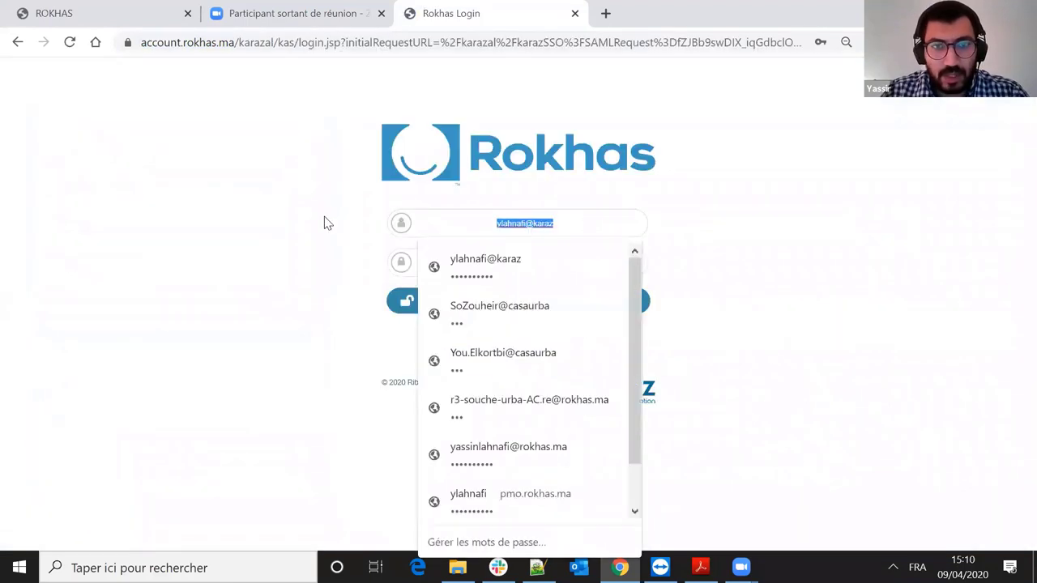
{"action": "left_click", "coordinate": [566, 272]}
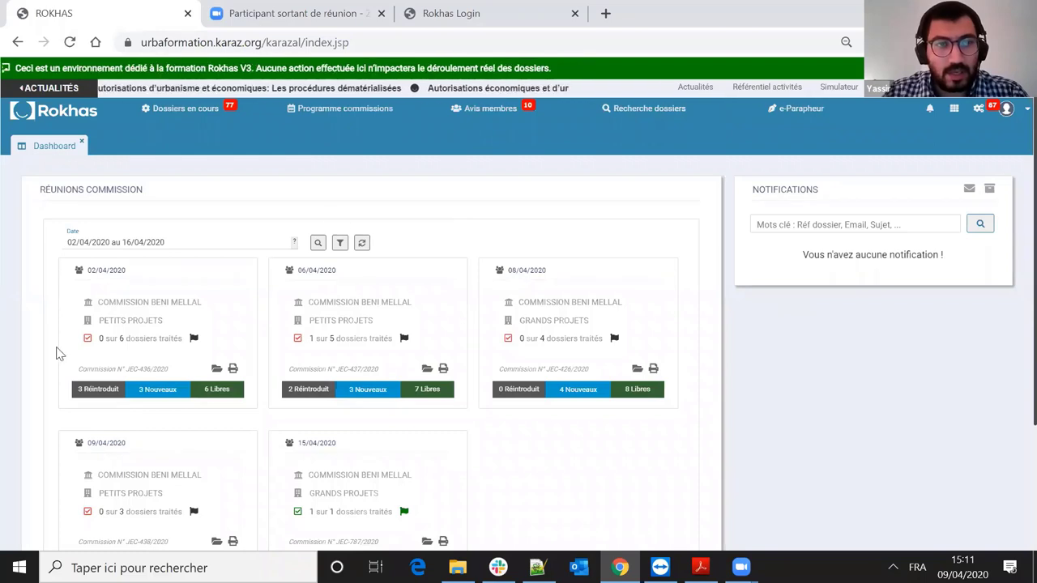
- Open Dossiers en cours > Permis construire > Vérification dossier to list the five in-progress files
{"action": "left_click", "coordinate": [200, 117]}
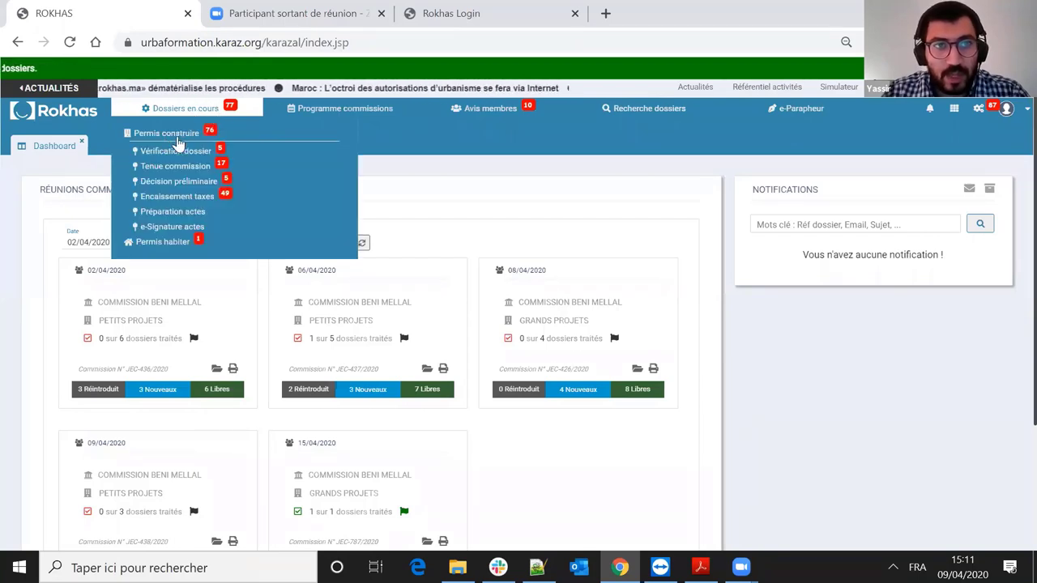
{"action": "left_click", "coordinate": [186, 134]}
{"action": "left_click", "coordinate": [174, 134]}
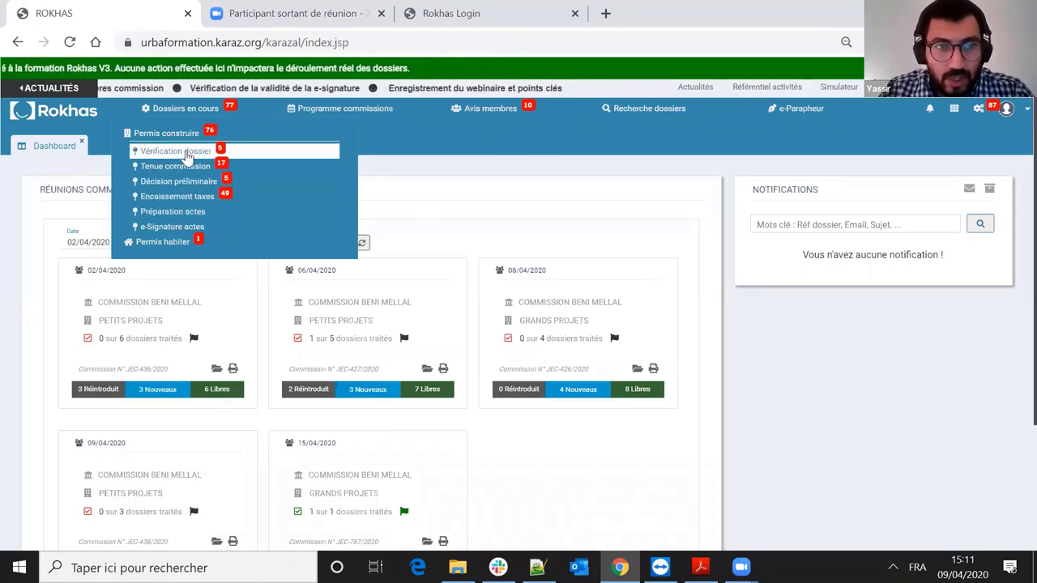
{"action": "left_click", "coordinate": [186, 154]}
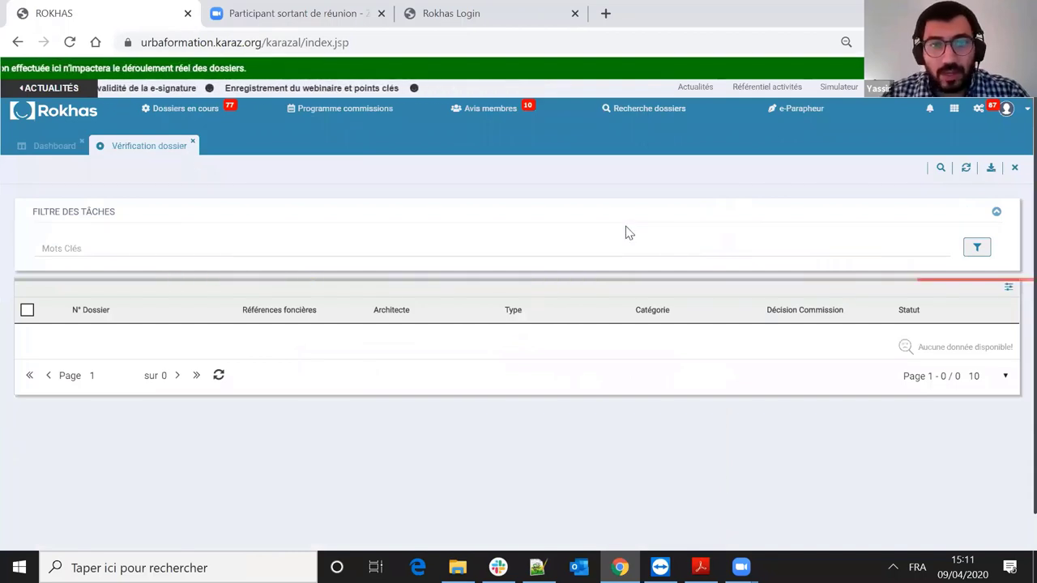
{"action": "scroll", "coordinate": [121, 340], "scroll_direction": "down", "scroll_amount": 1}
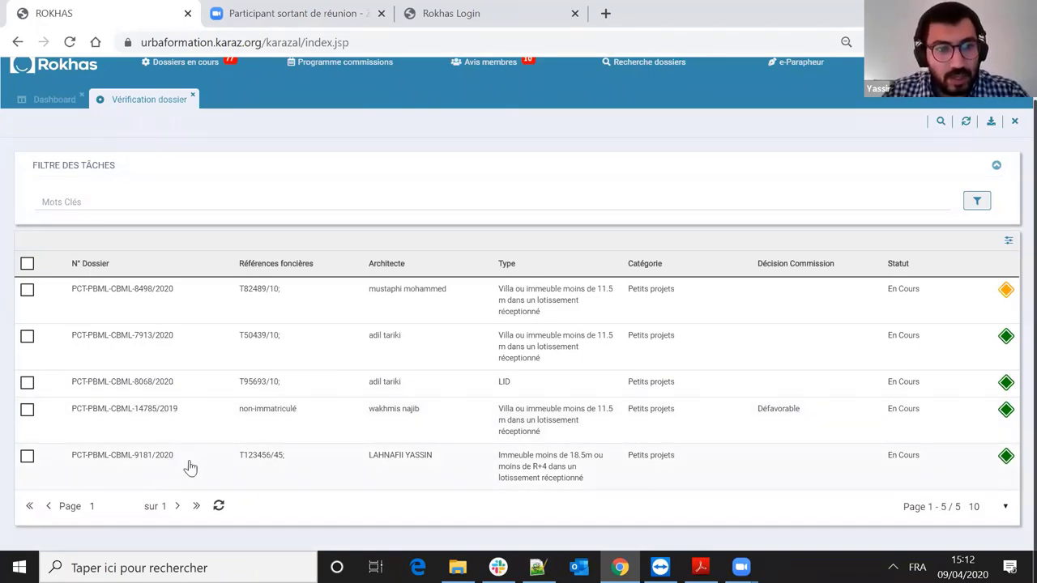
- Open dossier E-Dépôt 9181/2020 and scroll to its Vérification du dossier électronique section
{"action": "left_click", "coordinate": [298, 463]}
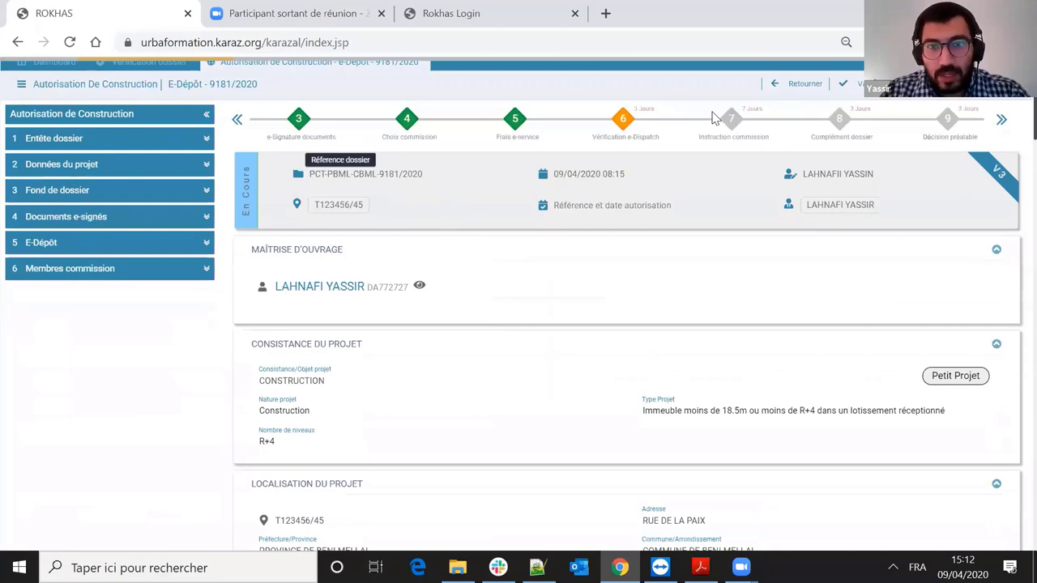
{"action": "scroll", "coordinate": [567, 128], "scroll_direction": "down", "scroll_amount": 10}
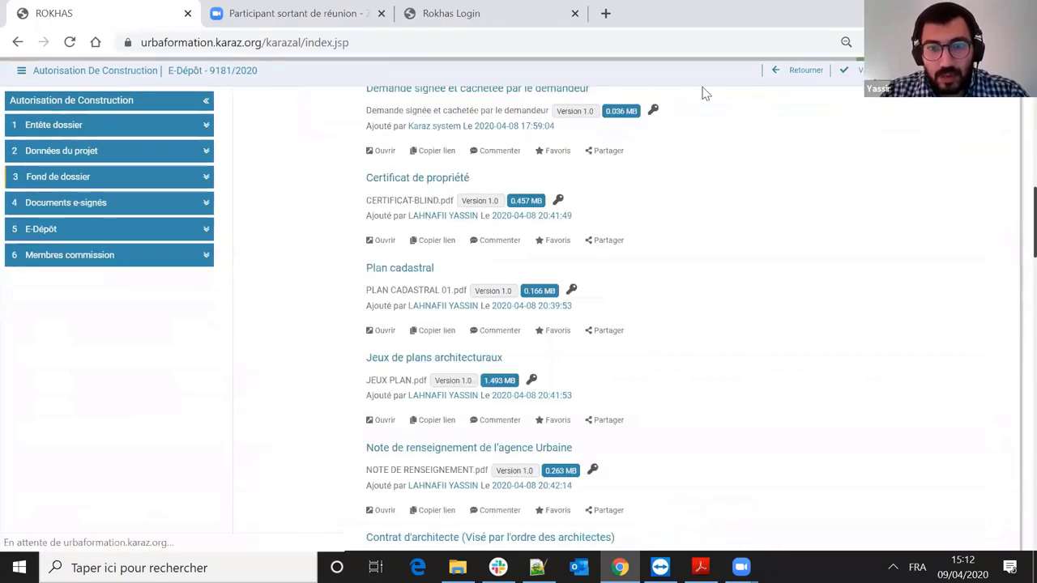
{"action": "scroll", "coordinate": [354, 158], "scroll_direction": "down", "scroll_amount": 6}
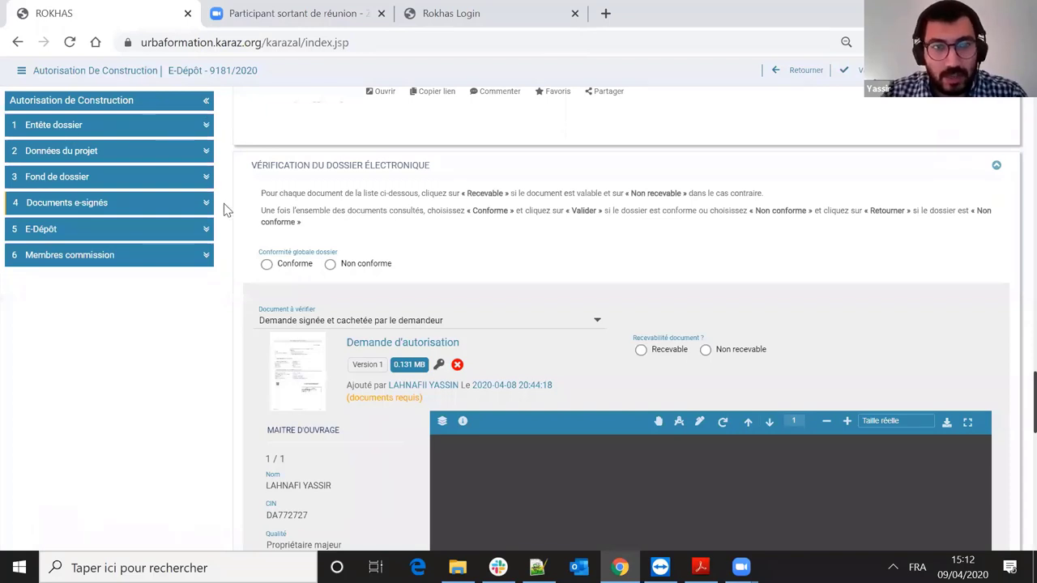
{"action": "scroll", "coordinate": [30, 168], "scroll_direction": "down", "scroll_amount": 1}
{"action": "scroll", "coordinate": [32, 170], "scroll_direction": "up", "scroll_amount": 1}
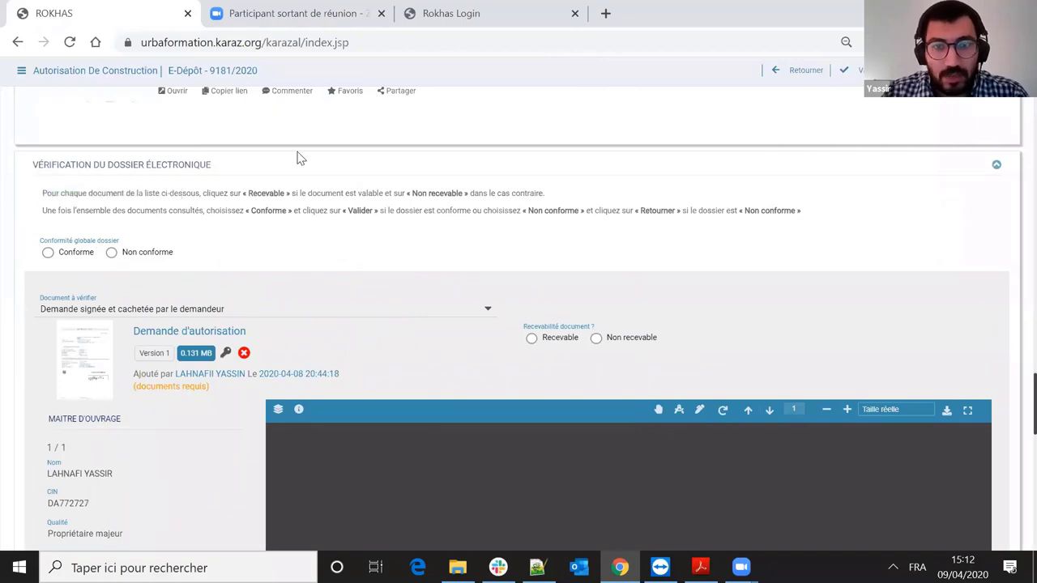
{"action": "scroll", "coordinate": [298, 156], "scroll_direction": "down", "scroll_amount": 1}
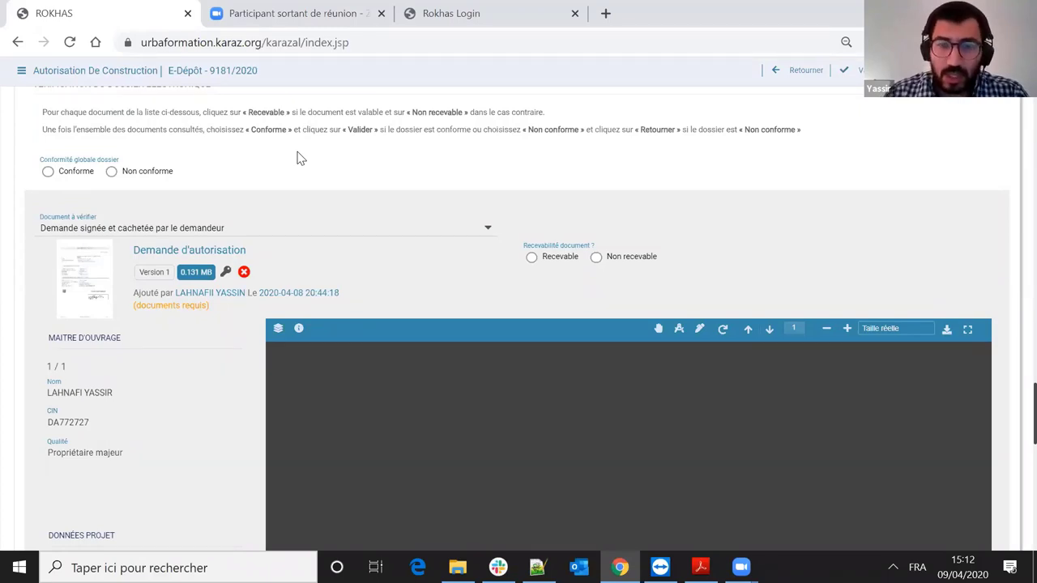
- Toggle the dossier's Conforme/Non conforme choice and list the nine documents to verify
{"action": "left_click", "coordinate": [113, 171]}
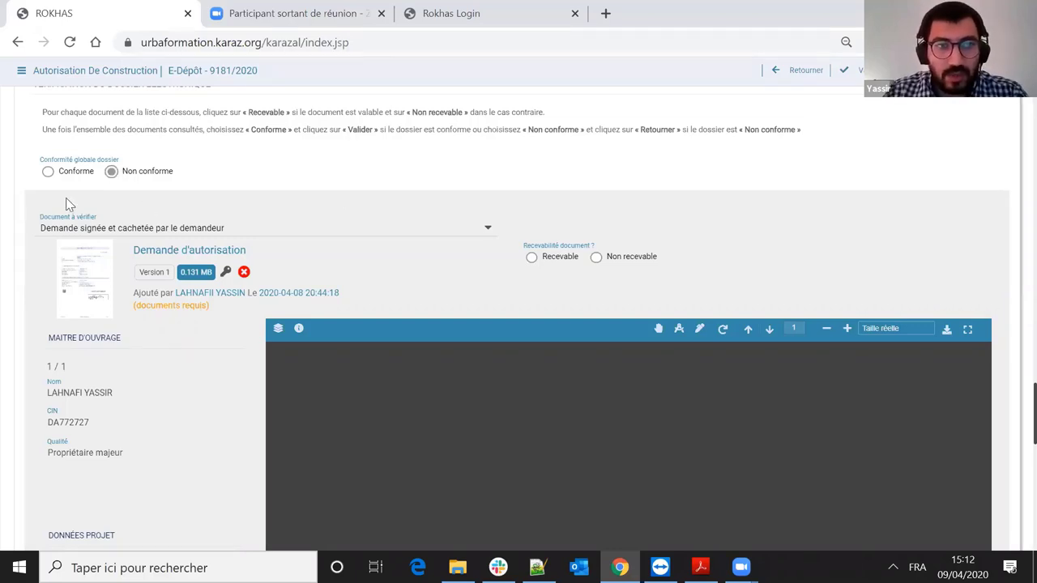
{"action": "left_click", "coordinate": [80, 174]}
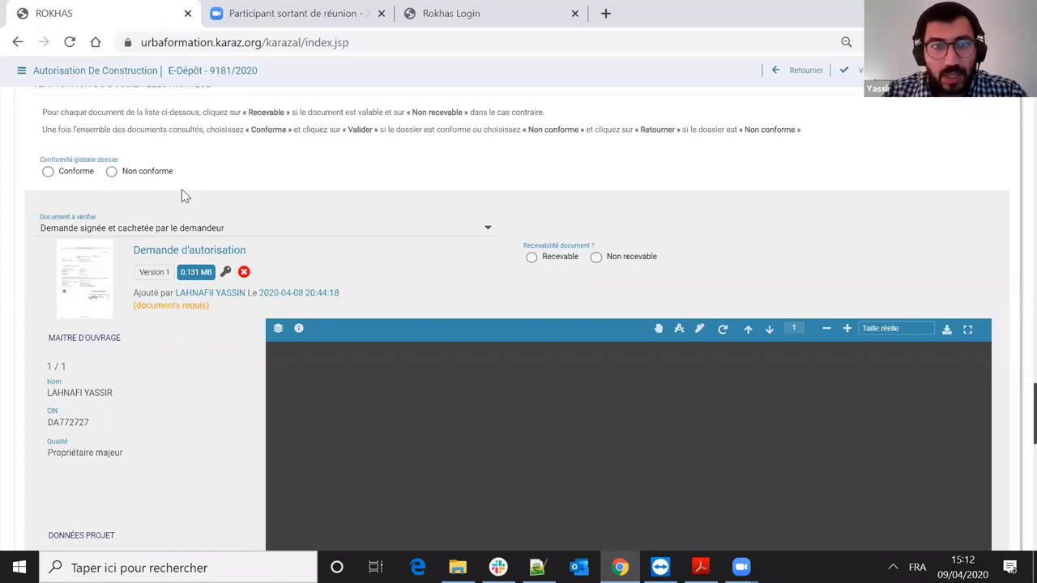
{"action": "scroll", "coordinate": [430, 172], "scroll_direction": "up", "scroll_amount": 1}
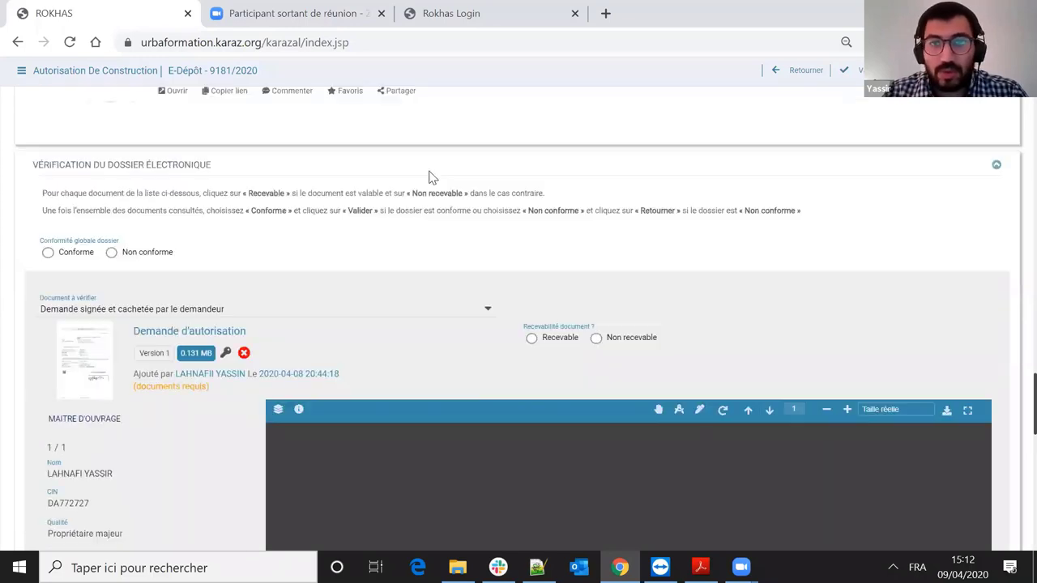
{"action": "scroll", "coordinate": [477, 233], "scroll_direction": "down", "scroll_amount": 1}
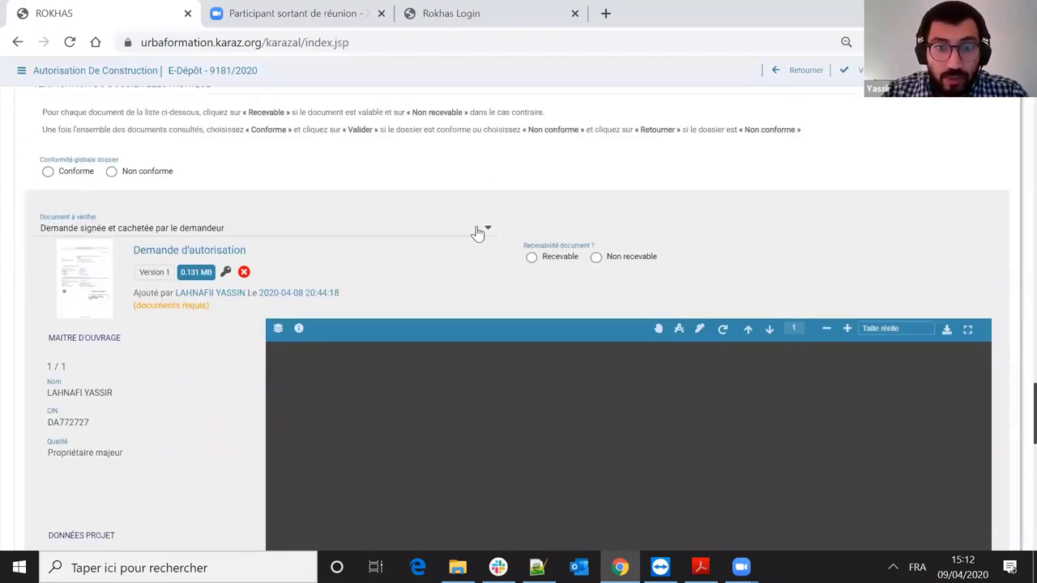
{"action": "left_click", "coordinate": [97, 227]}
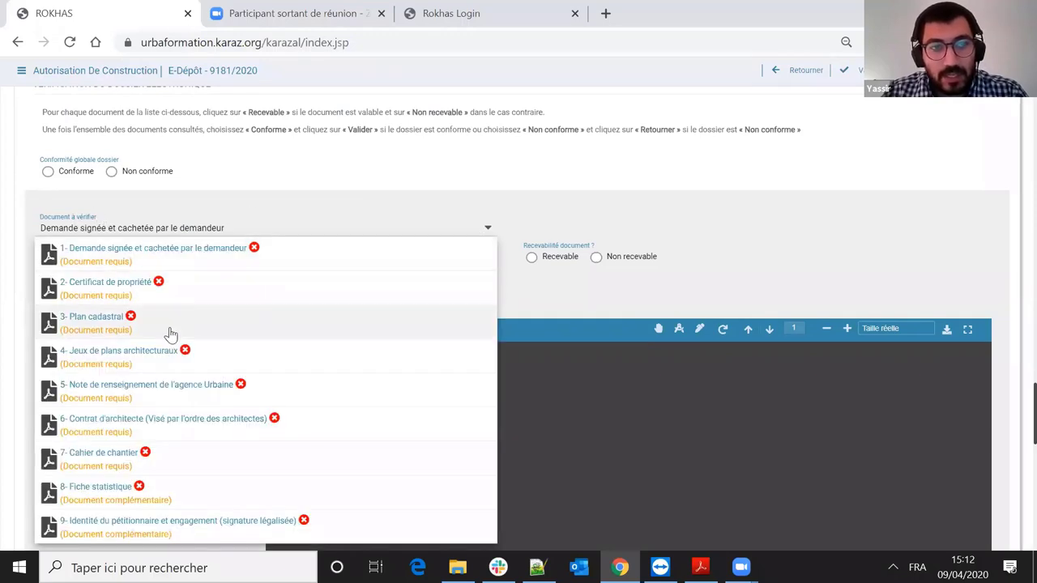
{"action": "scroll", "coordinate": [172, 324], "scroll_direction": "down", "scroll_amount": 1}
{"action": "scroll", "coordinate": [164, 176], "scroll_direction": "down", "scroll_amount": 1}
{"action": "scroll", "coordinate": [162, 444], "scroll_direction": "up", "scroll_amount": 1}
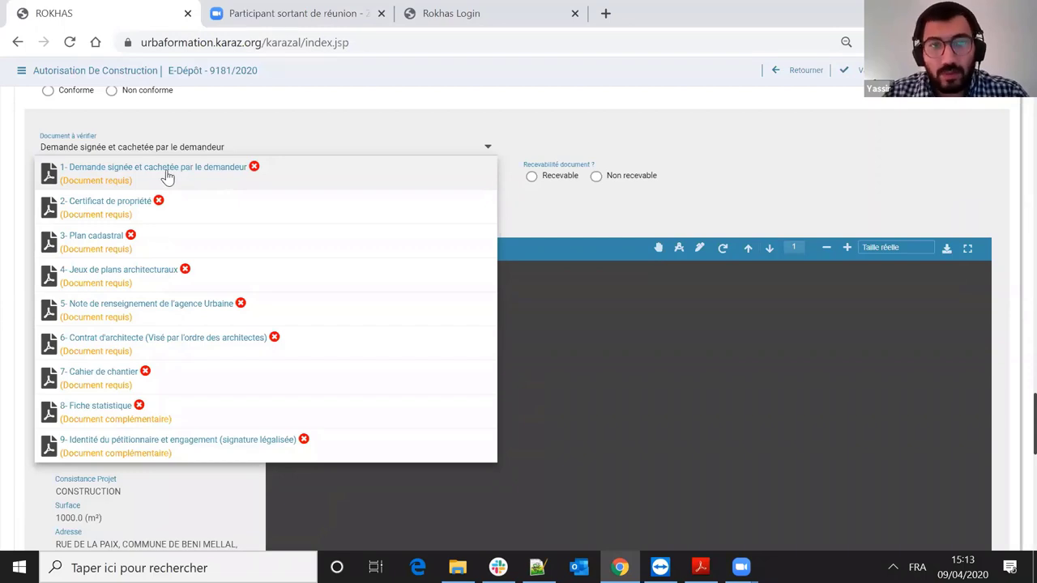
{"action": "left_click", "coordinate": [144, 176]}
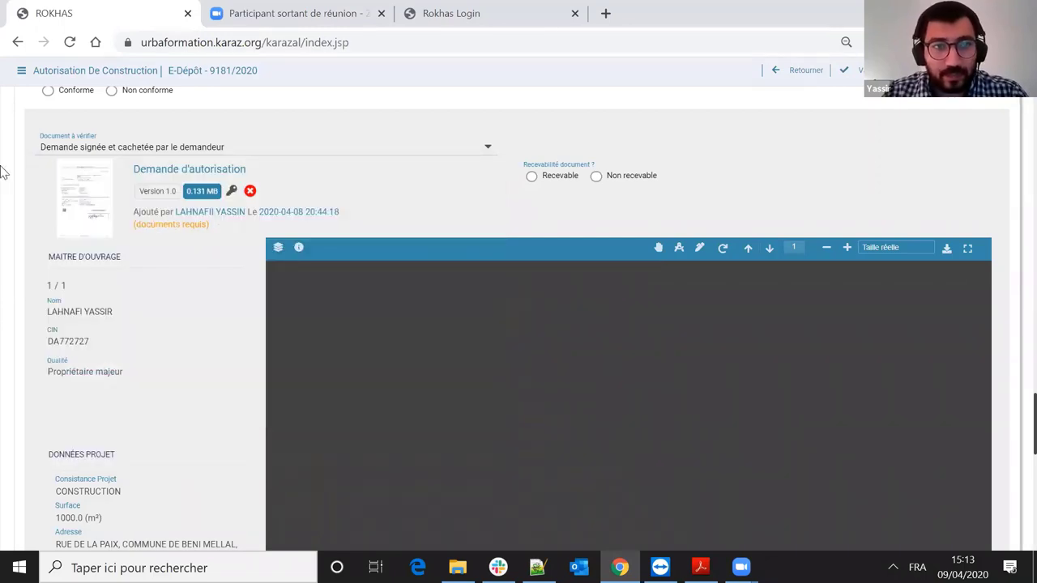
{"action": "scroll", "coordinate": [857, 349], "scroll_direction": "down", "scroll_amount": 1}
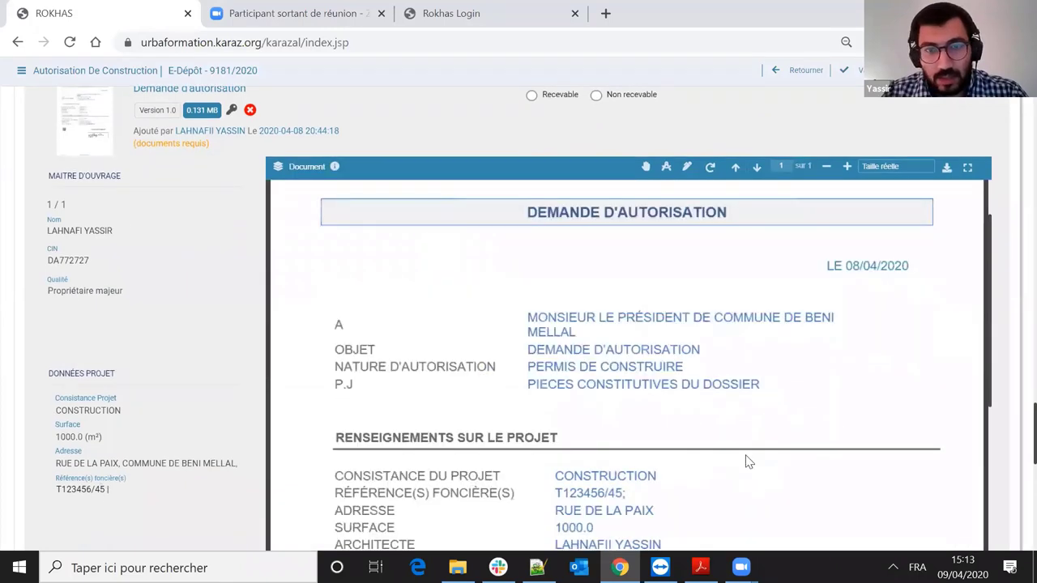
{"action": "scroll", "coordinate": [486, 376], "scroll_direction": "up", "scroll_amount": 2}
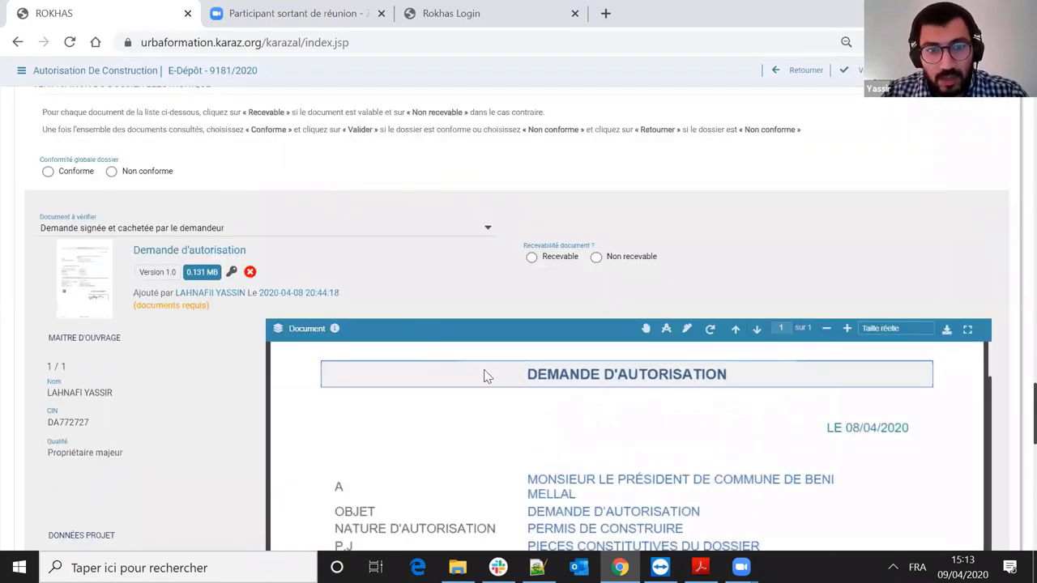
{"action": "scroll", "coordinate": [526, 356], "scroll_direction": "down", "scroll_amount": 2}
{"action": "scroll", "coordinate": [116, 278], "scroll_direction": "down", "scroll_amount": 1}
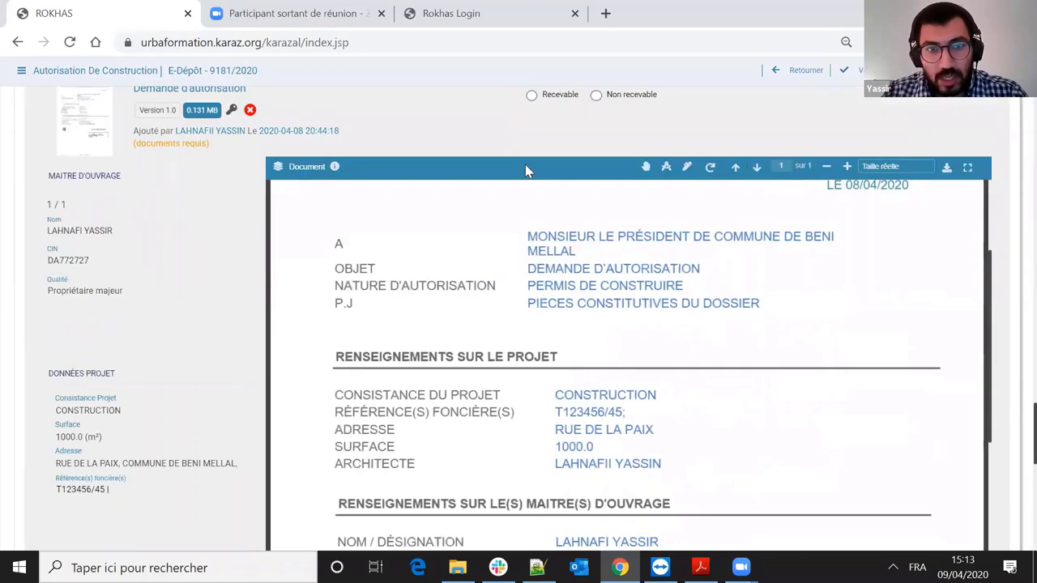
{"action": "scroll", "coordinate": [121, 284], "scroll_direction": "down", "scroll_amount": 3}
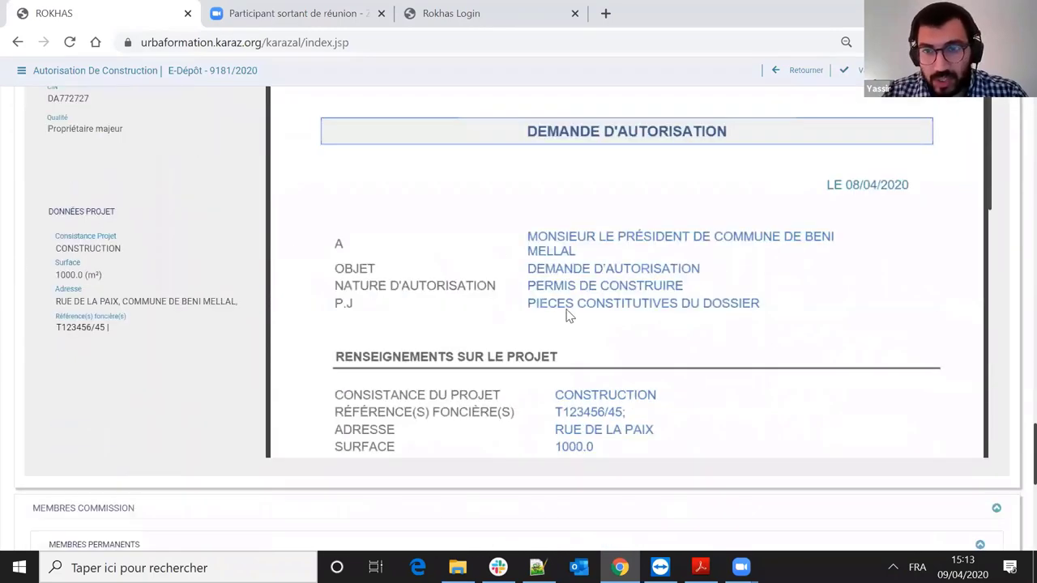
{"action": "scroll", "coordinate": [575, 303], "scroll_direction": "up", "scroll_amount": 3}
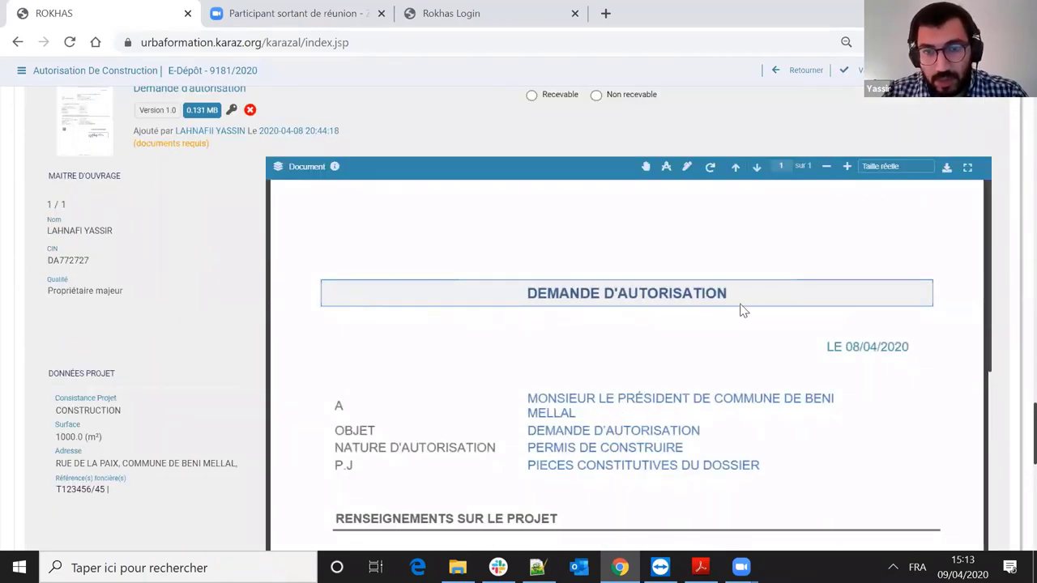
{"action": "scroll", "coordinate": [443, 349], "scroll_direction": "down", "scroll_amount": 6}
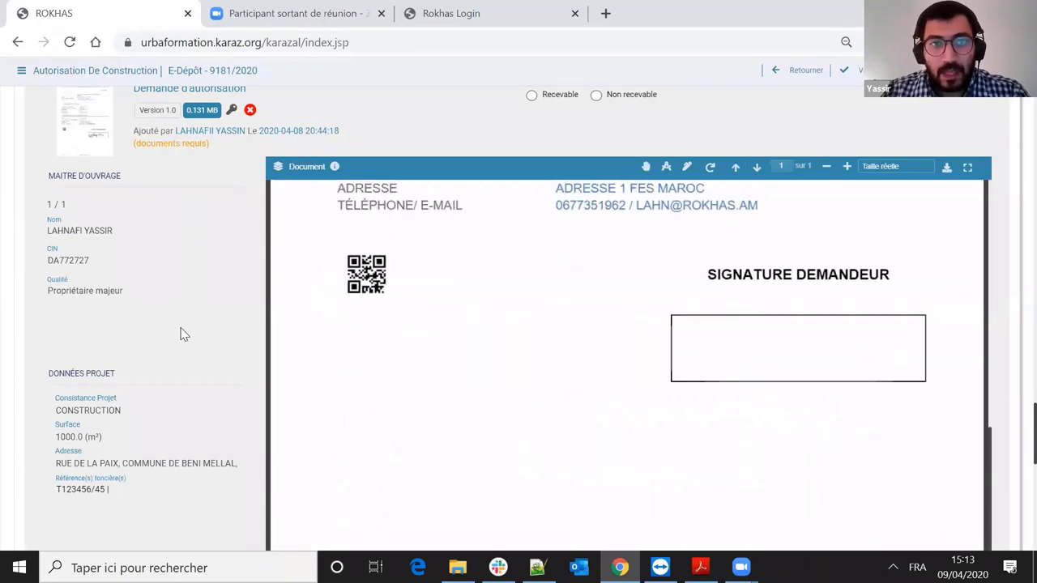
{"action": "scroll", "coordinate": [271, 313], "scroll_direction": "up", "scroll_amount": 2}
{"action": "scroll", "coordinate": [191, 275], "scroll_direction": "up", "scroll_amount": 3}
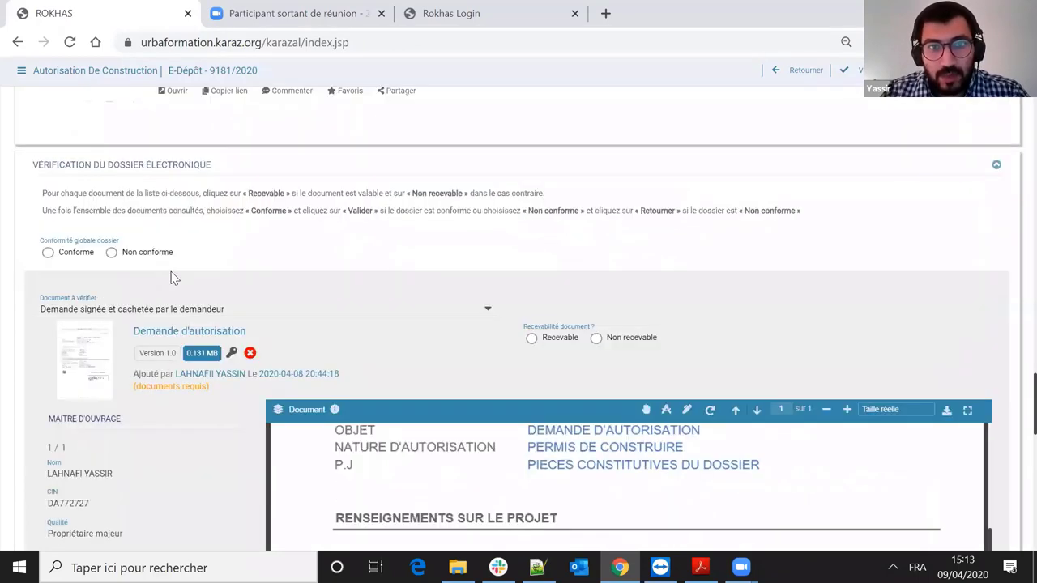
{"action": "scroll", "coordinate": [243, 283], "scroll_direction": "down", "scroll_amount": 2}
{"action": "scroll", "coordinate": [611, 300], "scroll_direction": "down", "scroll_amount": 2}
{"action": "scroll", "coordinate": [907, 324], "scroll_direction": "up", "scroll_amount": 3}
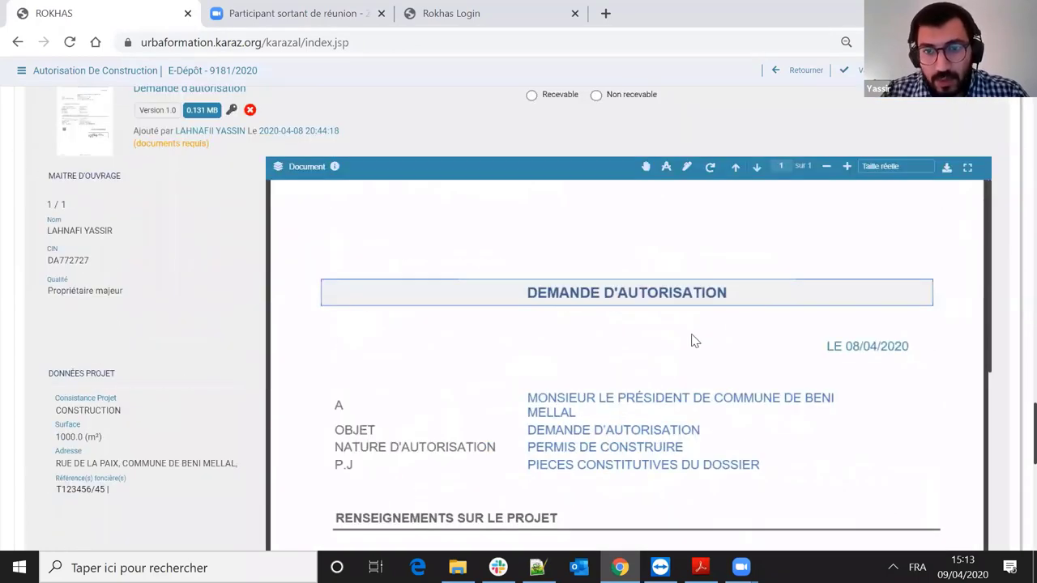
{"action": "scroll", "coordinate": [704, 292], "scroll_direction": "down", "scroll_amount": 2}
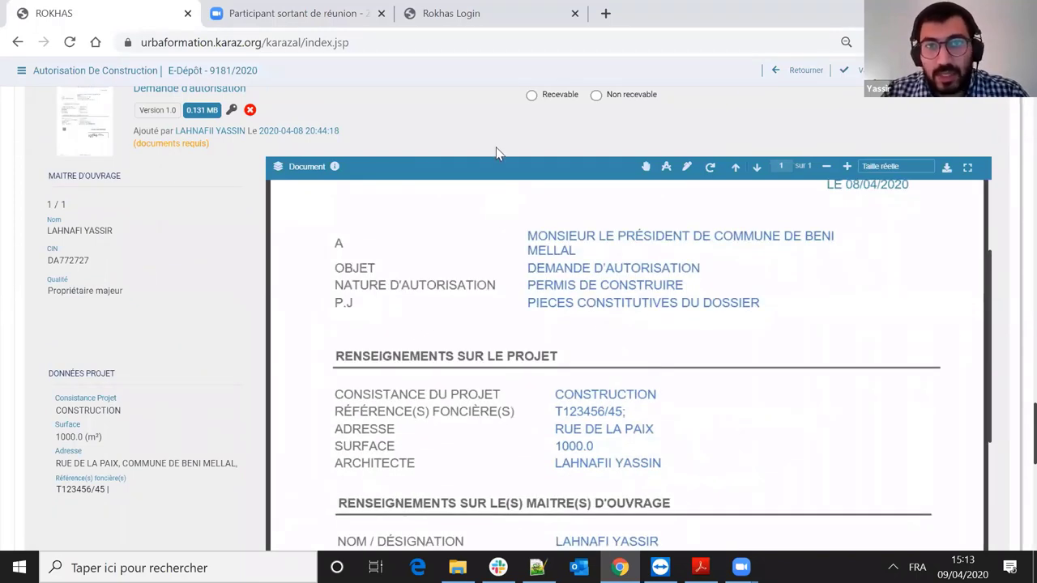
{"action": "scroll", "coordinate": [180, 170], "scroll_direction": "up", "scroll_amount": 1}
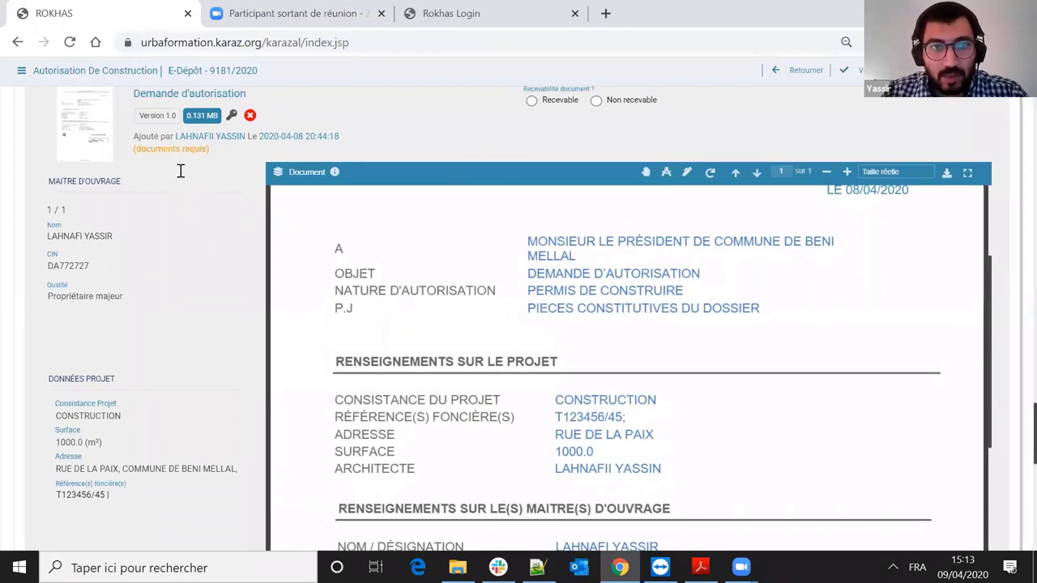
{"action": "scroll", "coordinate": [215, 165], "scroll_direction": "up", "scroll_amount": 1}
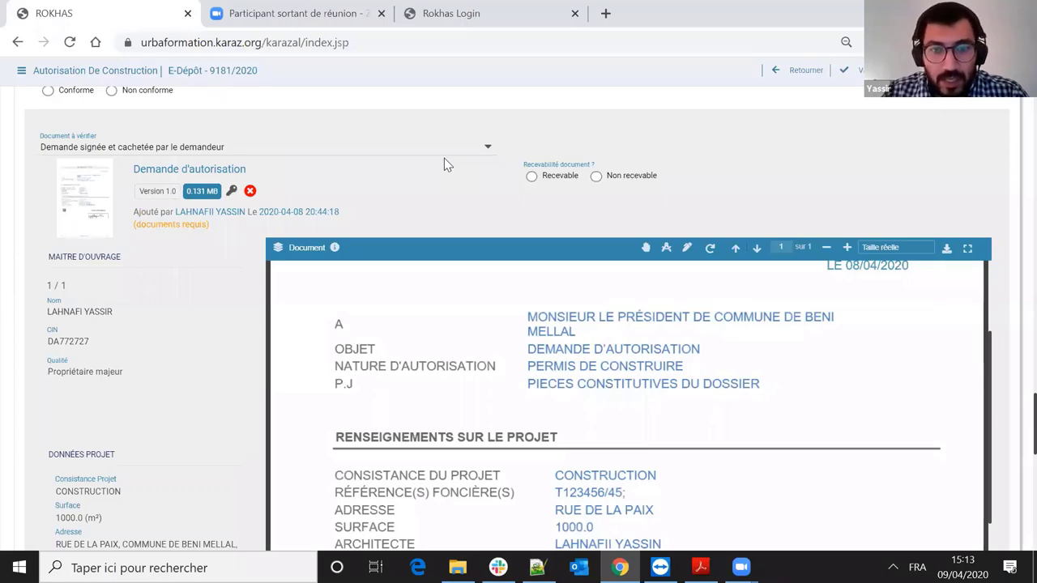
{"action": "scroll", "coordinate": [268, 247], "scroll_direction": "down", "scroll_amount": 2}
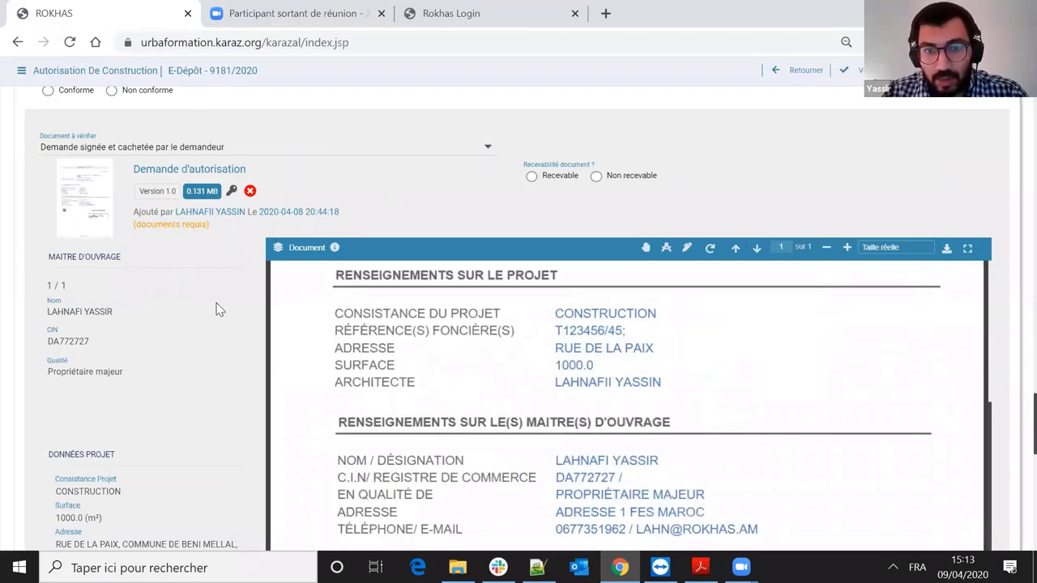
{"action": "scroll", "coordinate": [824, 300], "scroll_direction": "down", "scroll_amount": 1}
{"action": "scroll", "coordinate": [186, 285], "scroll_direction": "down", "scroll_amount": 2}
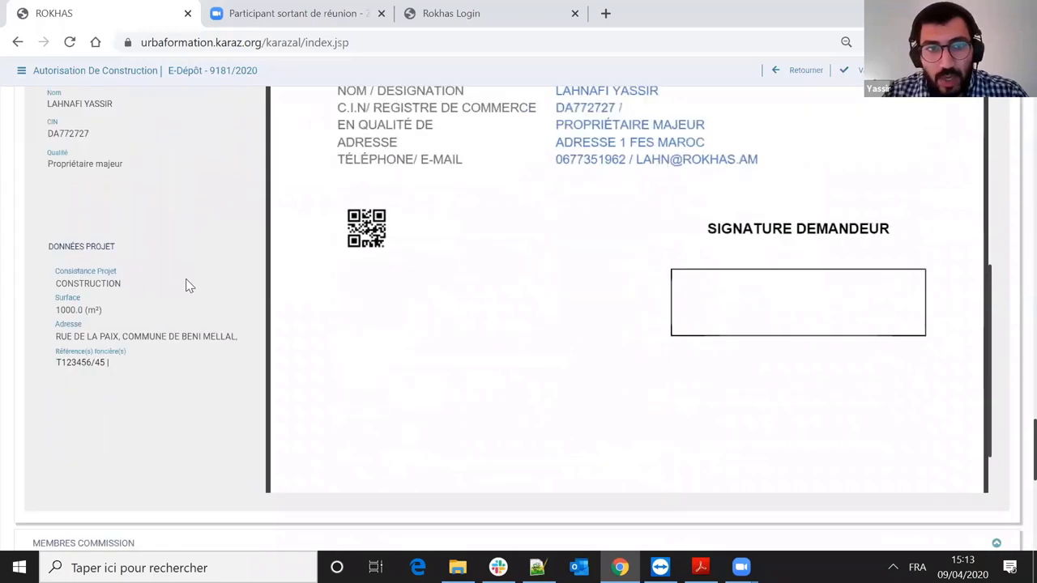
{"action": "scroll", "coordinate": [271, 296], "scroll_direction": "up", "scroll_amount": 1}
{"action": "scroll", "coordinate": [281, 288], "scroll_direction": "up", "scroll_amount": 3}
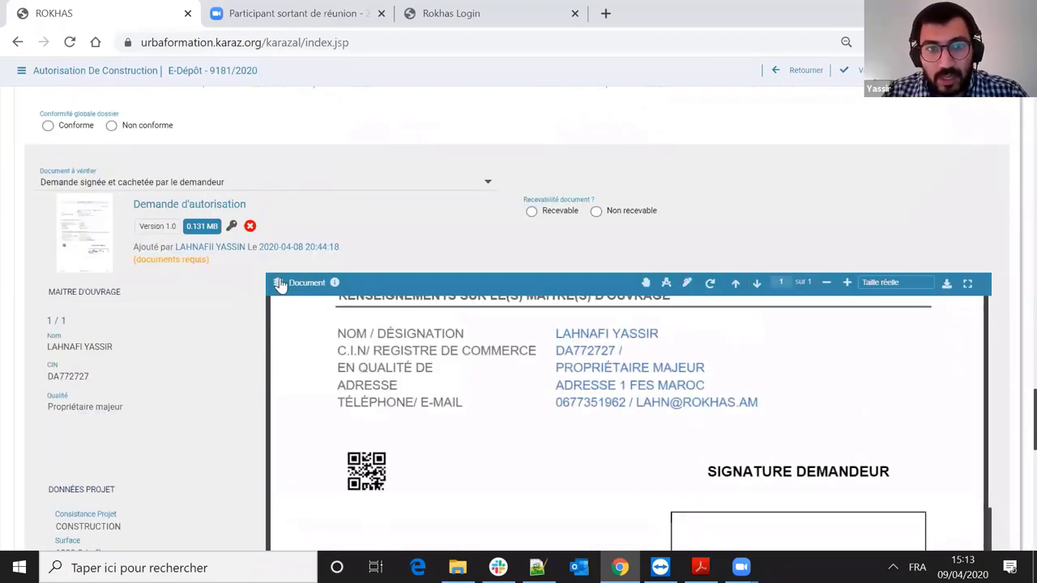
{"action": "left_click", "coordinate": [279, 282]}
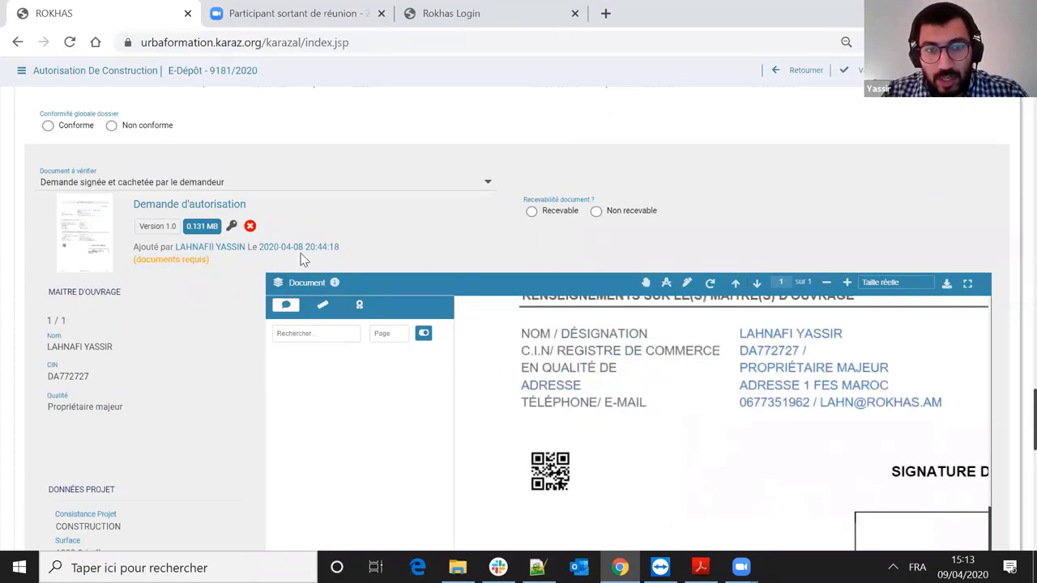
{"action": "scroll", "coordinate": [394, 437], "scroll_direction": "down", "scroll_amount": 1}
{"action": "left_click", "coordinate": [358, 224]}
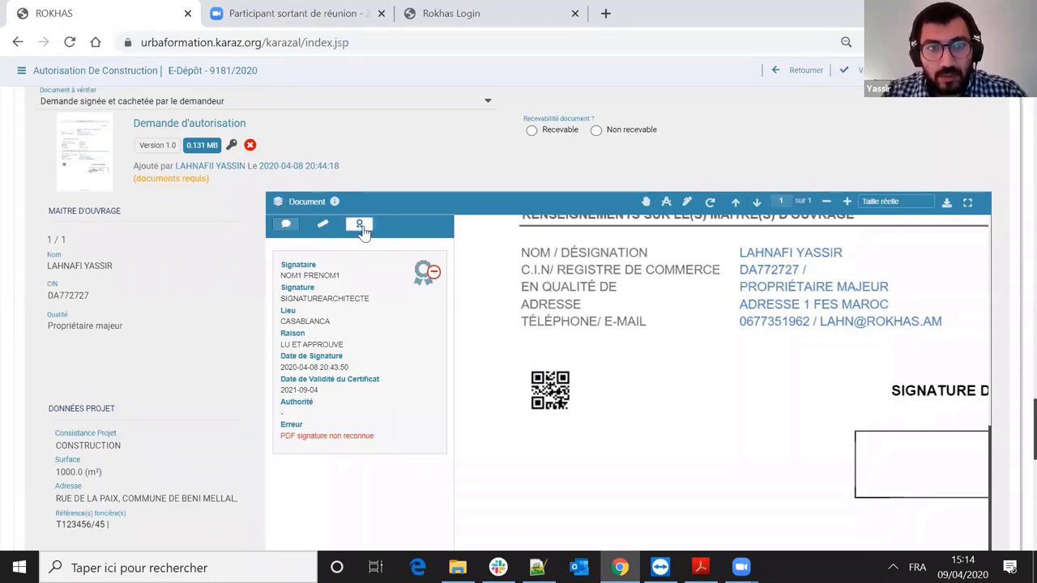
{"action": "left_click", "coordinate": [277, 202]}
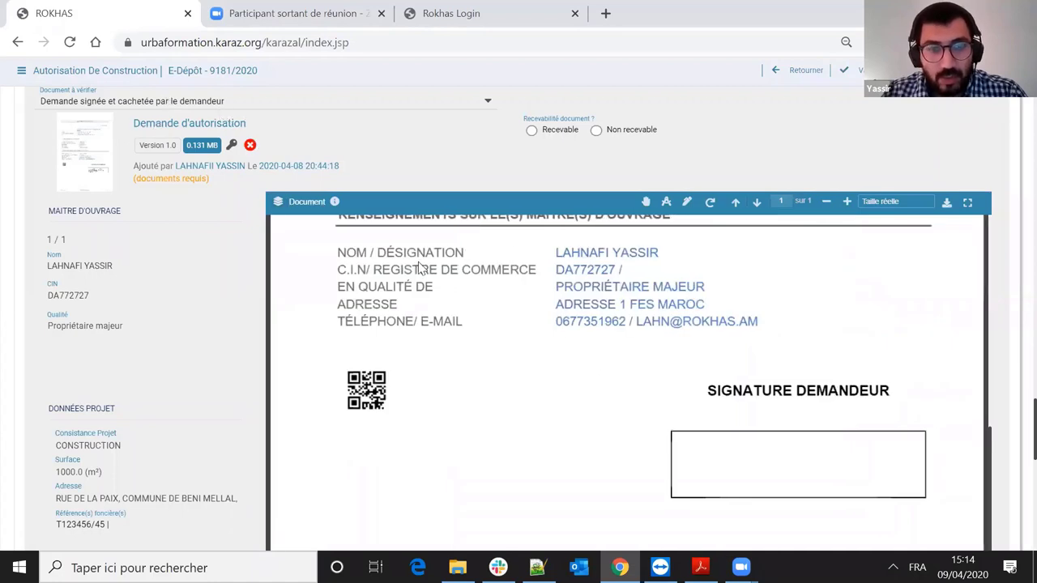
{"action": "left_click", "coordinate": [278, 202]}
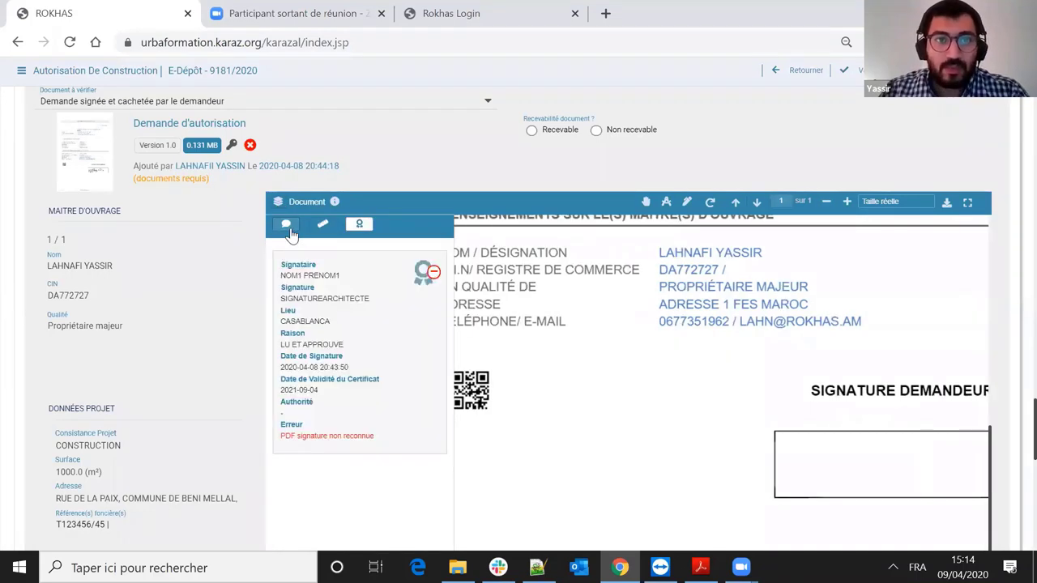
{"action": "left_click", "coordinate": [360, 224]}
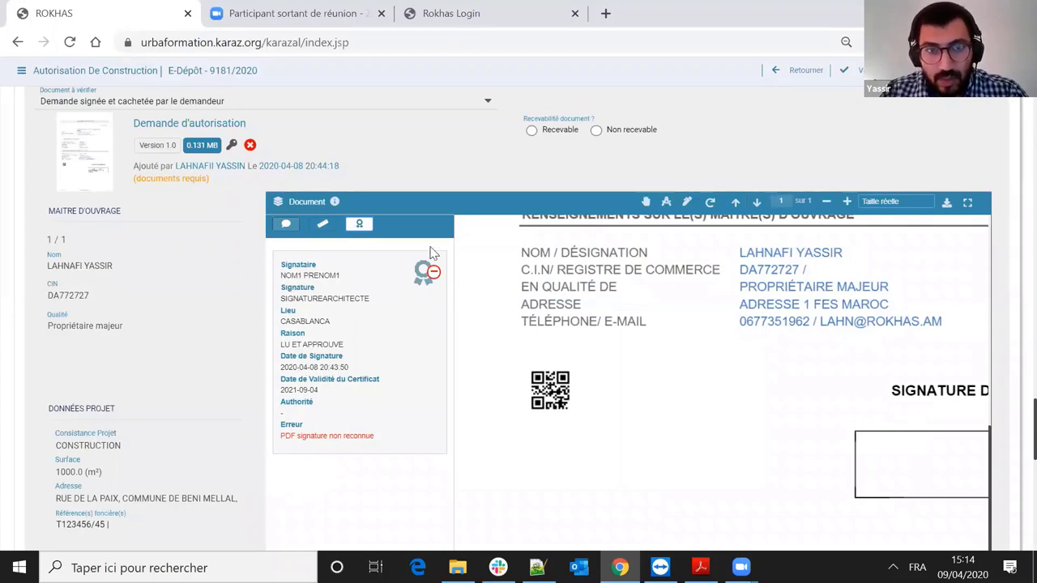
{"action": "left_click", "coordinate": [284, 225]}
{"action": "left_click", "coordinate": [277, 203]}
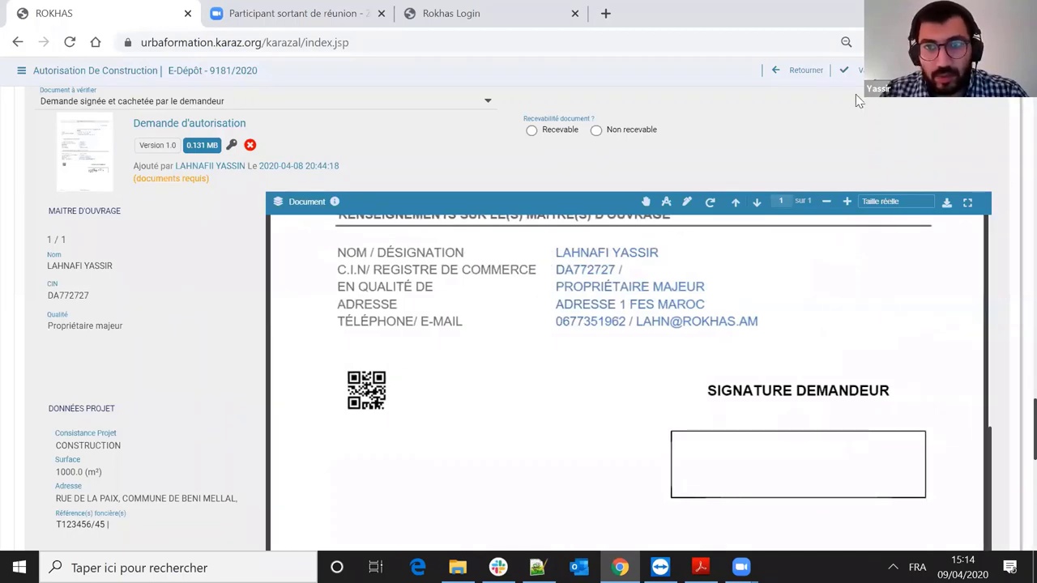
- Exit full screen and mark the signed authorisation request Recevable instead of Non recevable
{"action": "scroll", "coordinate": [842, 98], "scroll_direction": "down", "scroll_amount": 1}
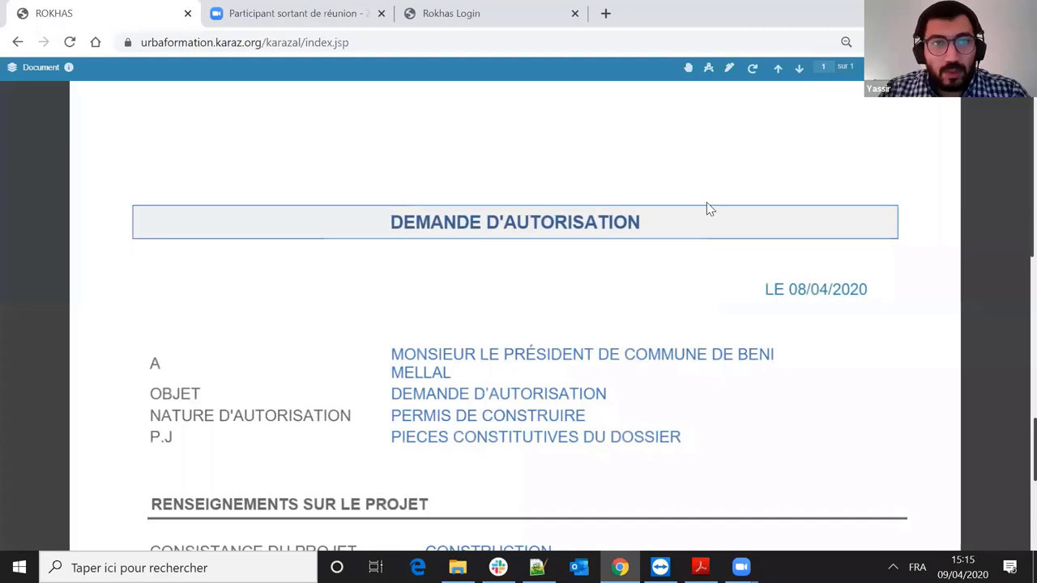
{"action": "scroll", "coordinate": [375, 241], "scroll_direction": "down", "scroll_amount": 1}
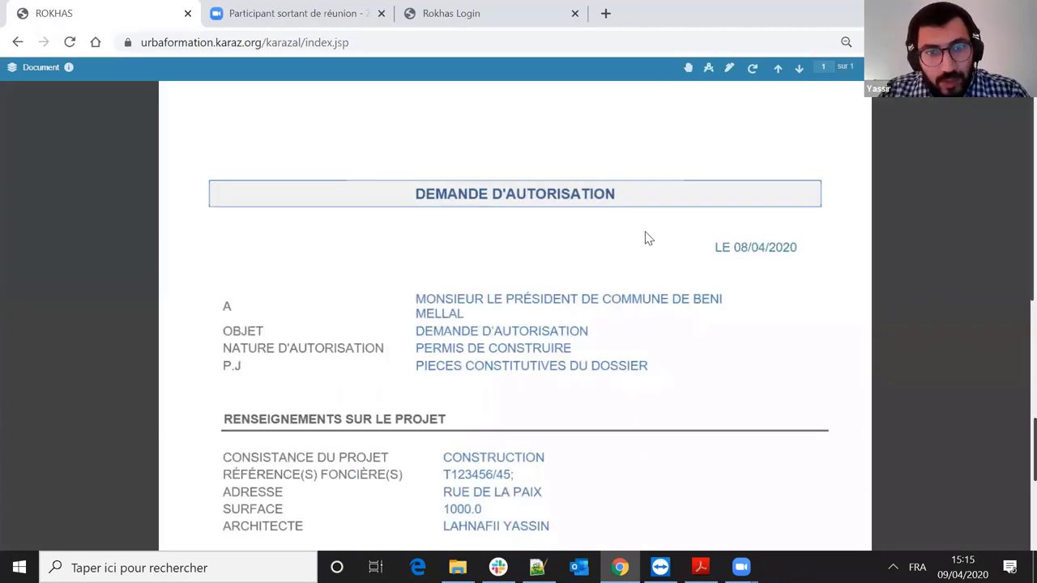
{"action": "key", "text": "Escape"}
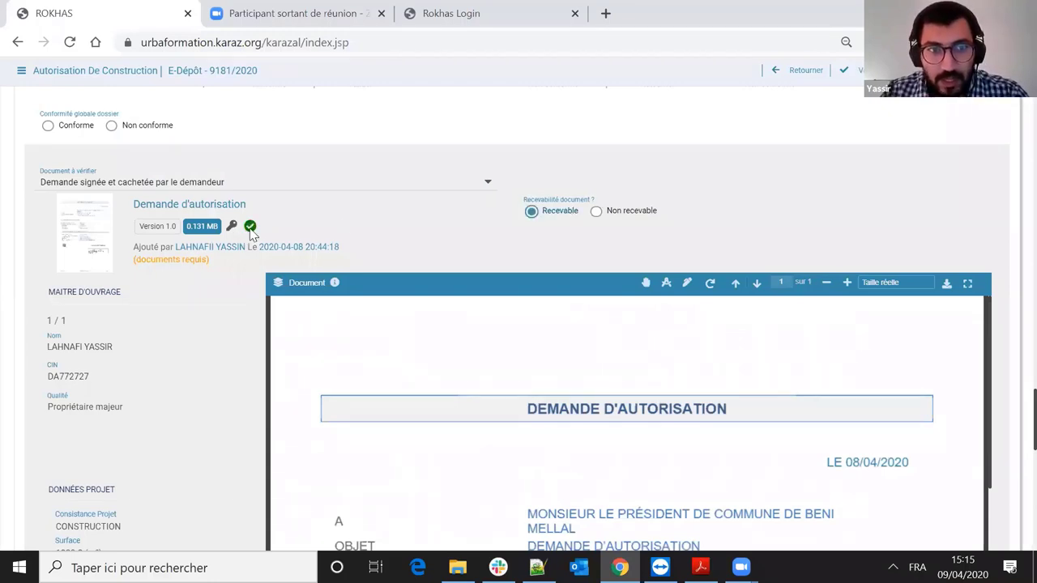
{"action": "left_click", "coordinate": [596, 213]}
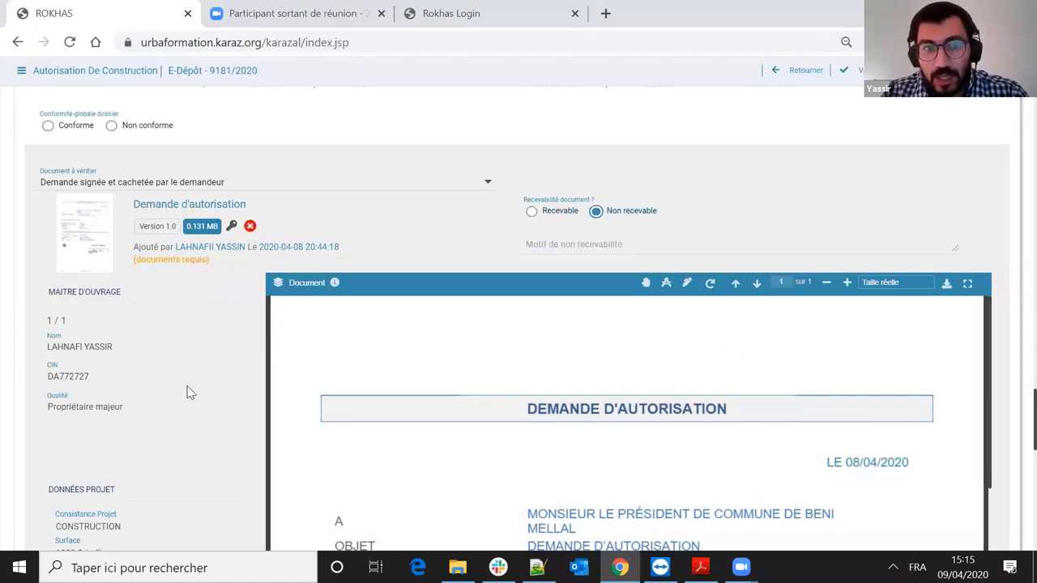
{"action": "scroll", "coordinate": [580, 260], "scroll_direction": "down", "scroll_amount": 2}
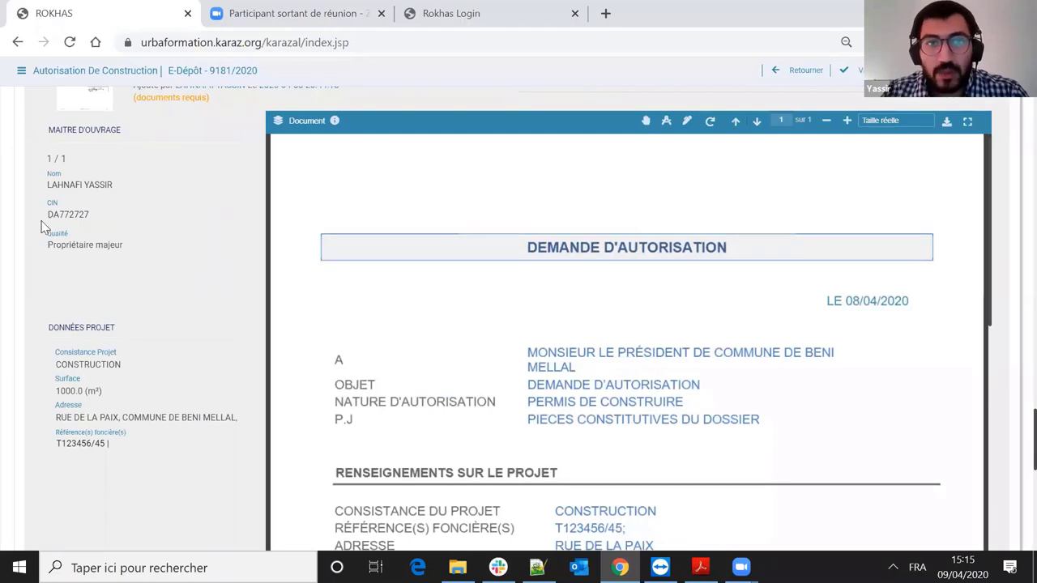
{"action": "scroll", "coordinate": [584, 248], "scroll_direction": "up", "scroll_amount": 1}
{"action": "scroll", "coordinate": [580, 248], "scroll_direction": "up", "scroll_amount": 2}
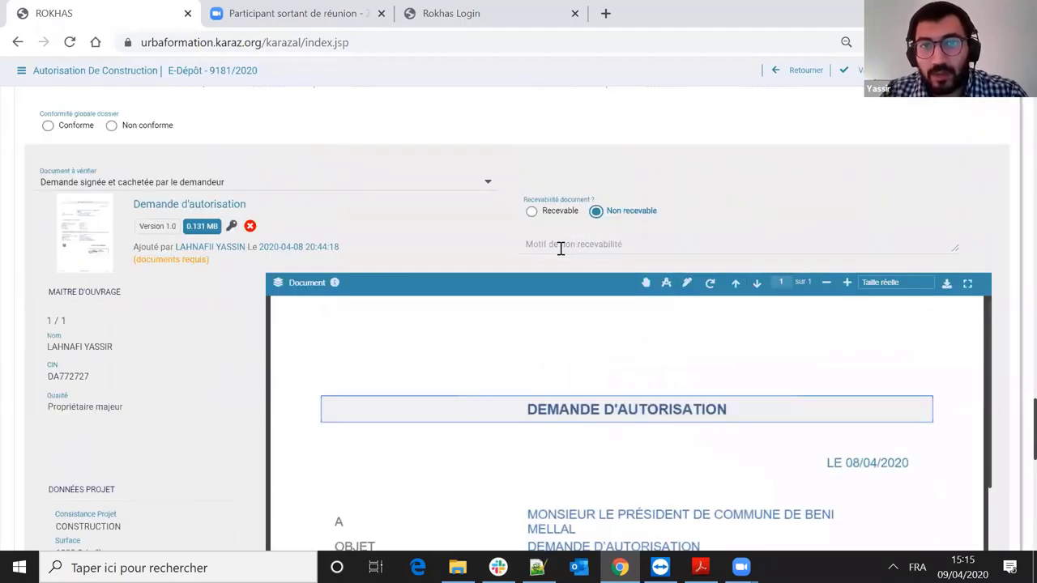
{"action": "left_click", "coordinate": [558, 247]}
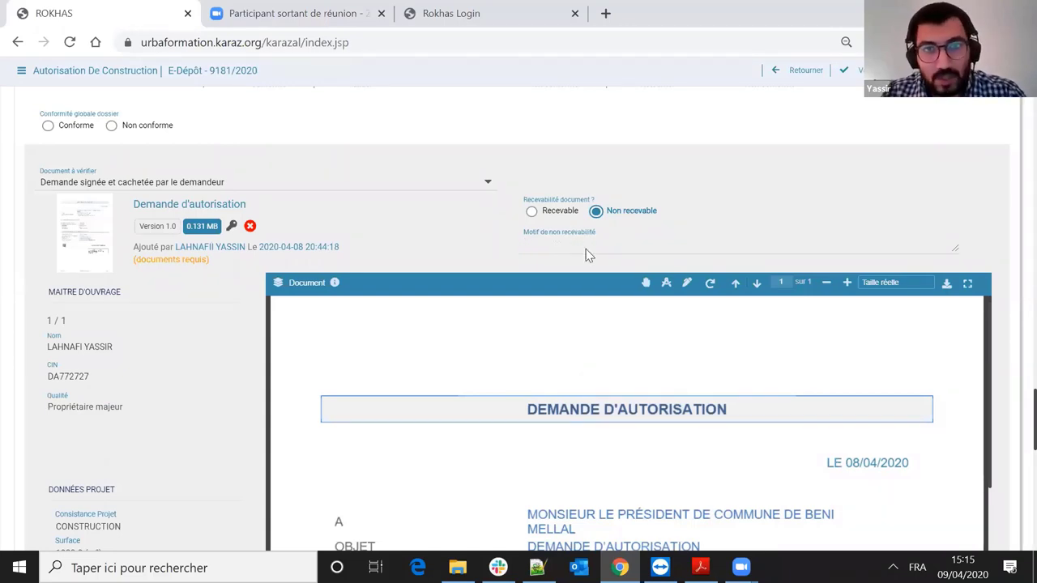
{"action": "left_click", "coordinate": [529, 213]}
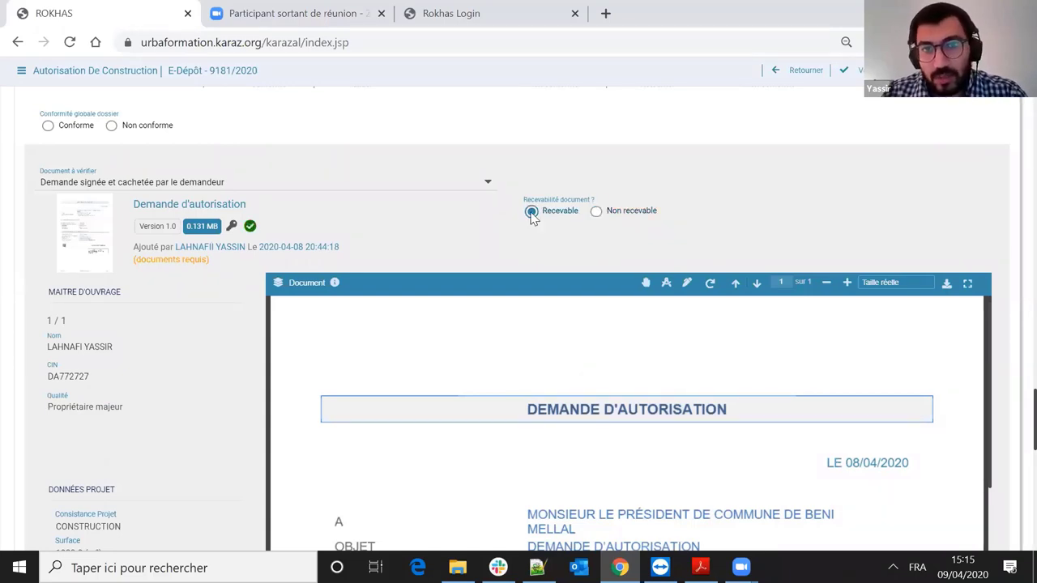
{"action": "left_click", "coordinate": [232, 183]}
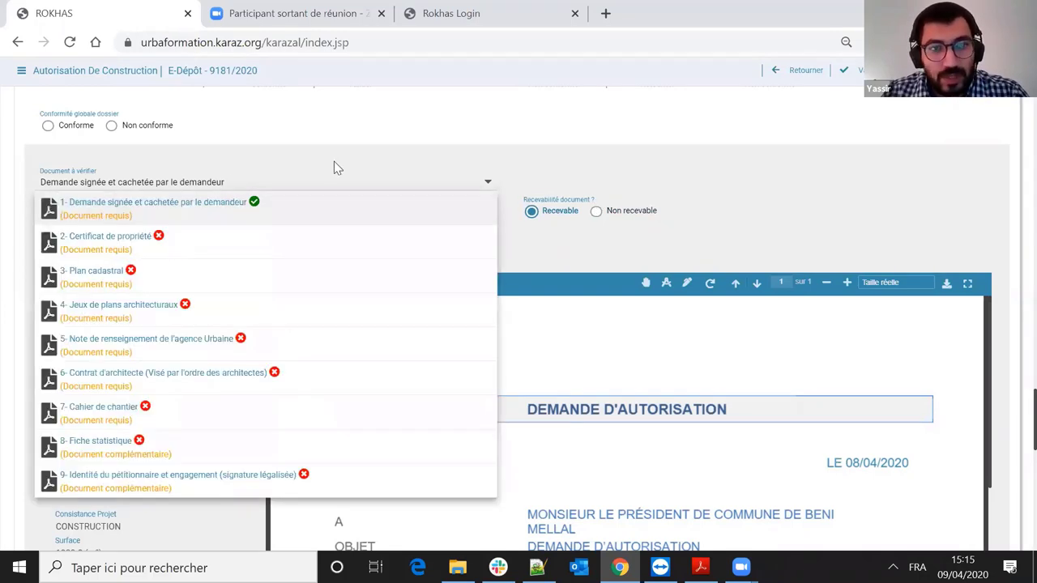
- Select the Certificat de propriété and review it full screen
{"action": "left_click", "coordinate": [122, 237]}
{"action": "scroll", "coordinate": [953, 154], "scroll_direction": "down", "scroll_amount": 1}
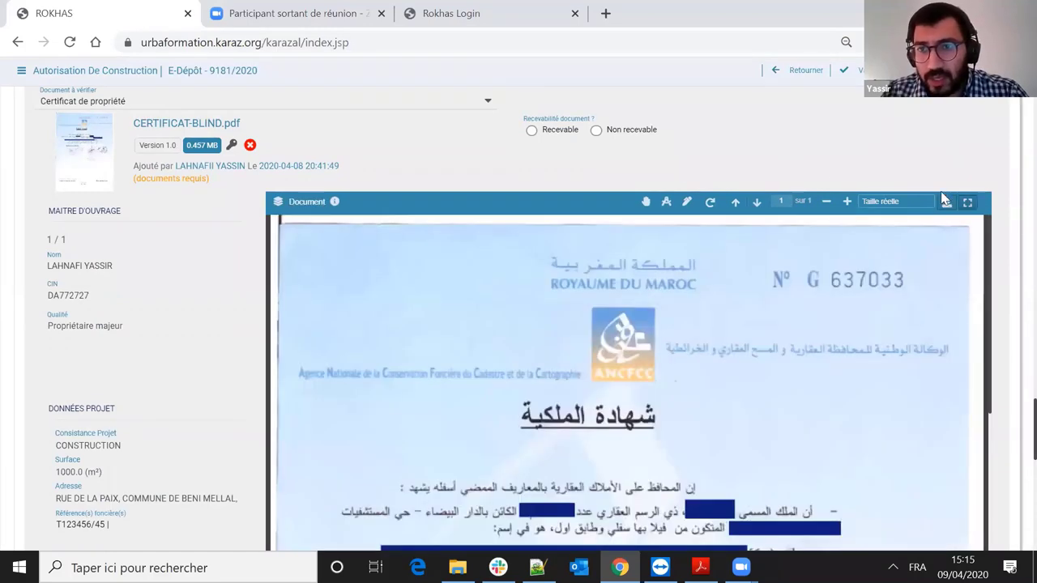
{"action": "left_click", "coordinate": [942, 198]}
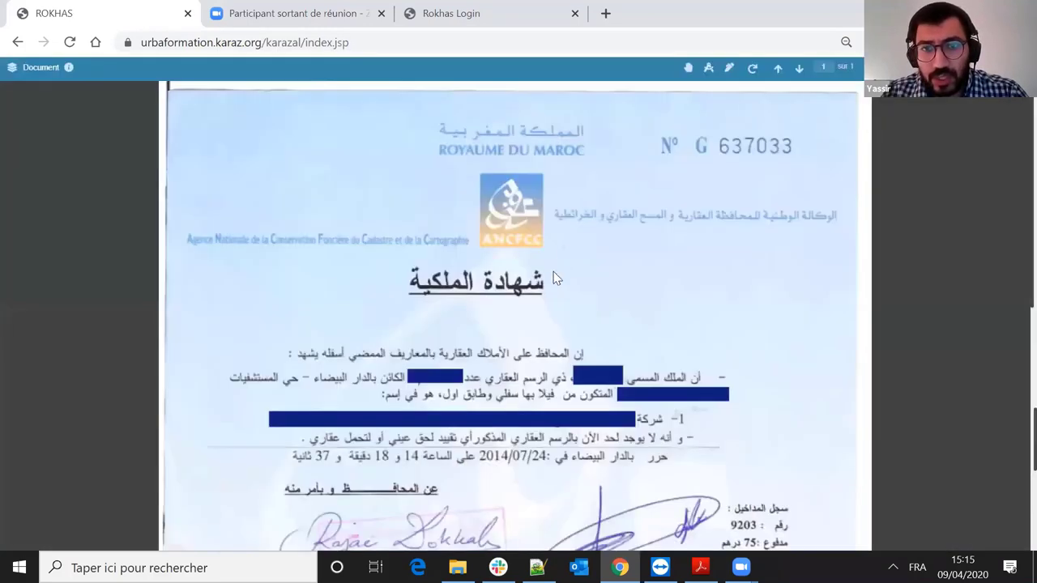
{"action": "scroll", "coordinate": [672, 302], "scroll_direction": "down", "scroll_amount": 5}
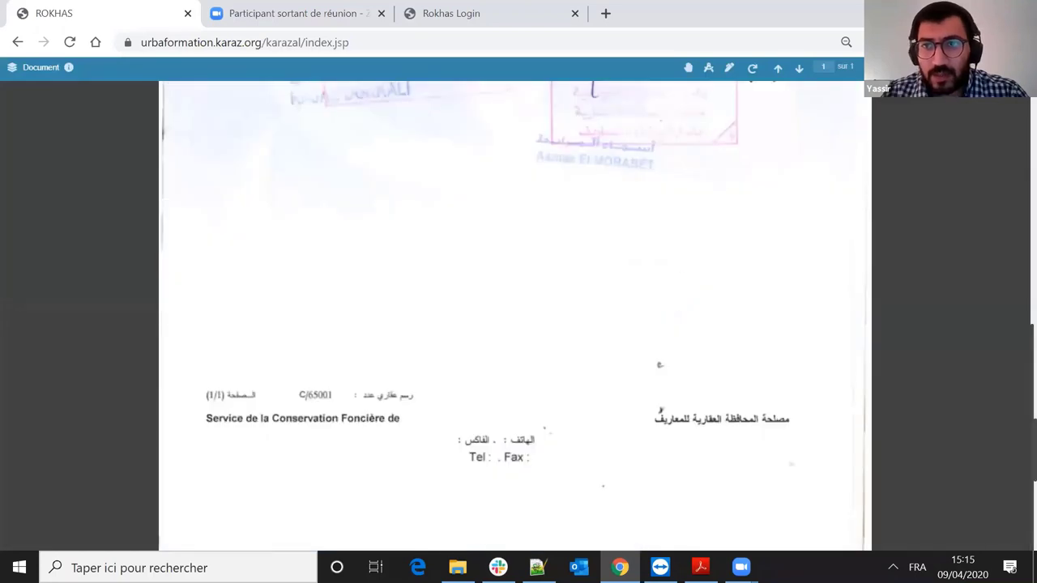
{"action": "scroll", "coordinate": [500, 235], "scroll_direction": "up", "scroll_amount": 5}
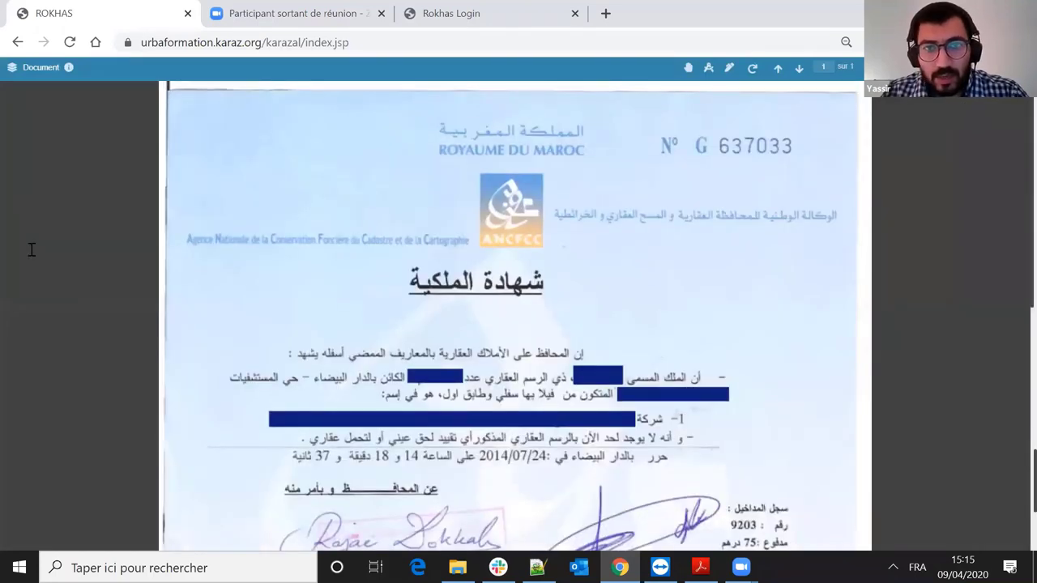
{"action": "key", "text": "Escape"}
- Mark the property certificate Non recevable, leaving the rejection reason empty
{"action": "left_click", "coordinate": [530, 129]}
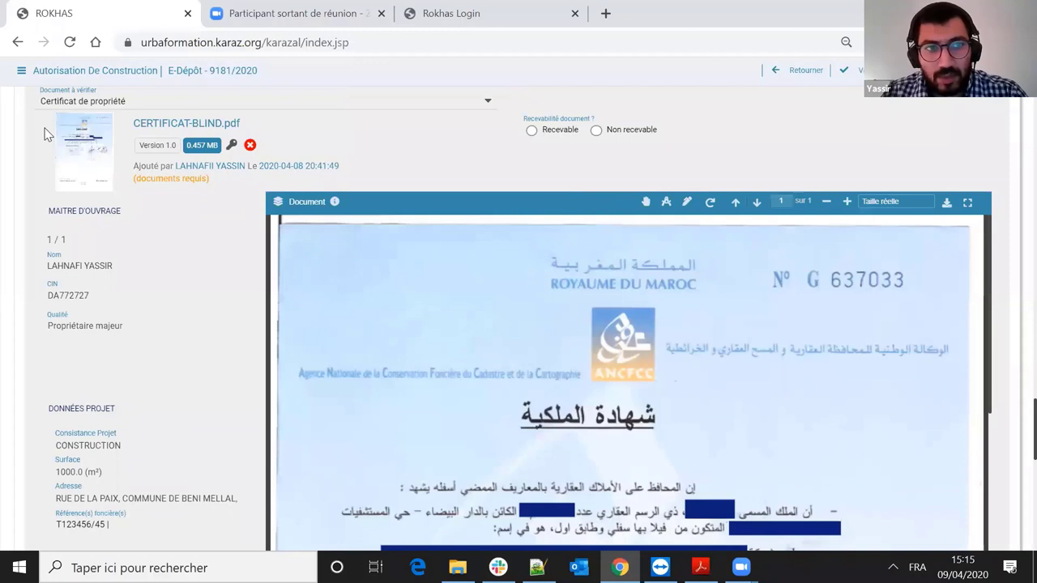
{"action": "triple_click", "coordinate": [81, 210]}
{"action": "scroll", "coordinate": [98, 259], "scroll_direction": "down", "scroll_amount": 1}
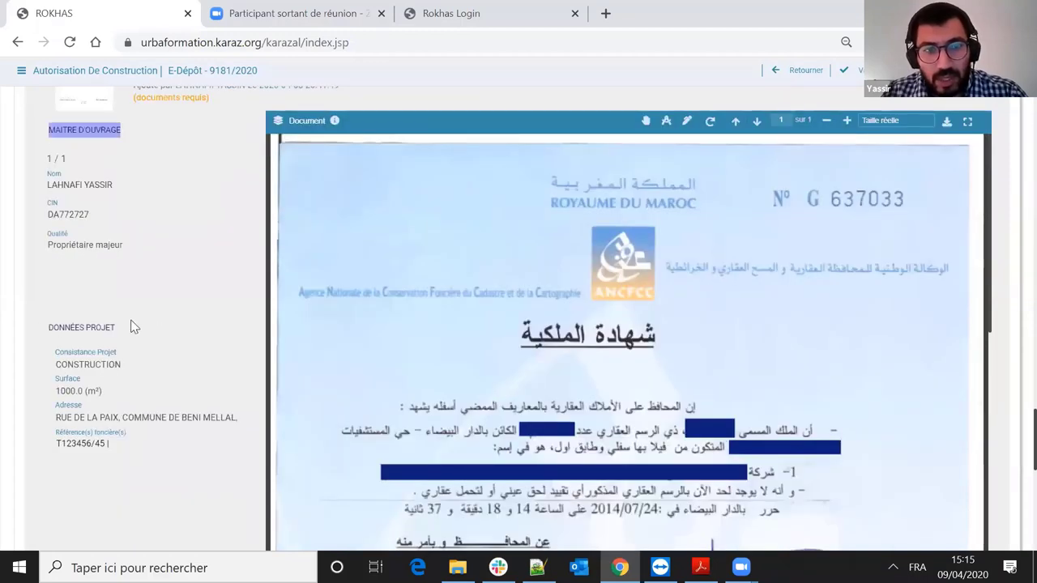
{"action": "left_click", "coordinate": [409, 267]}
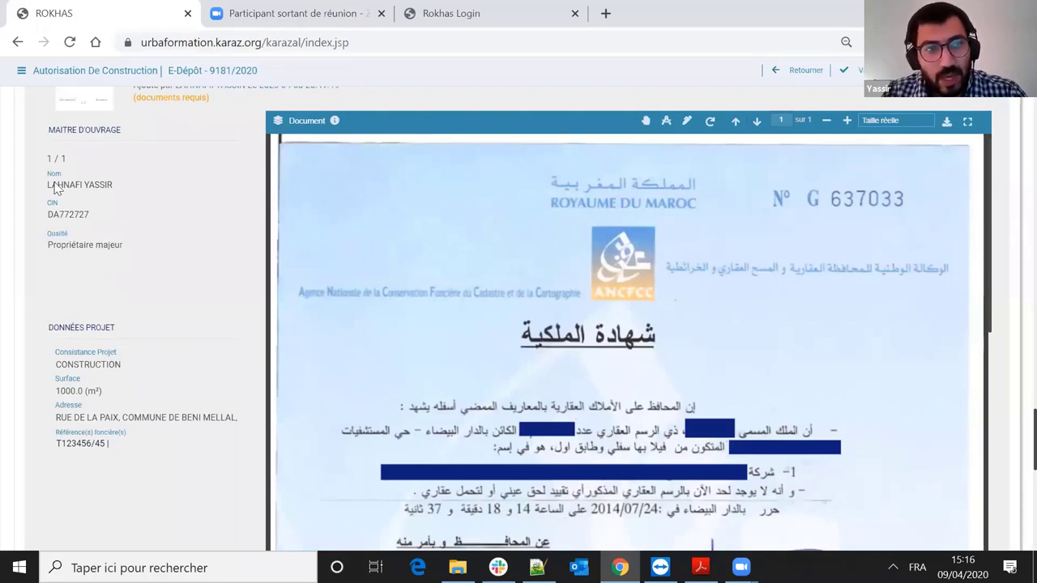
{"action": "scroll", "coordinate": [431, 175], "scroll_direction": "up", "scroll_amount": 1}
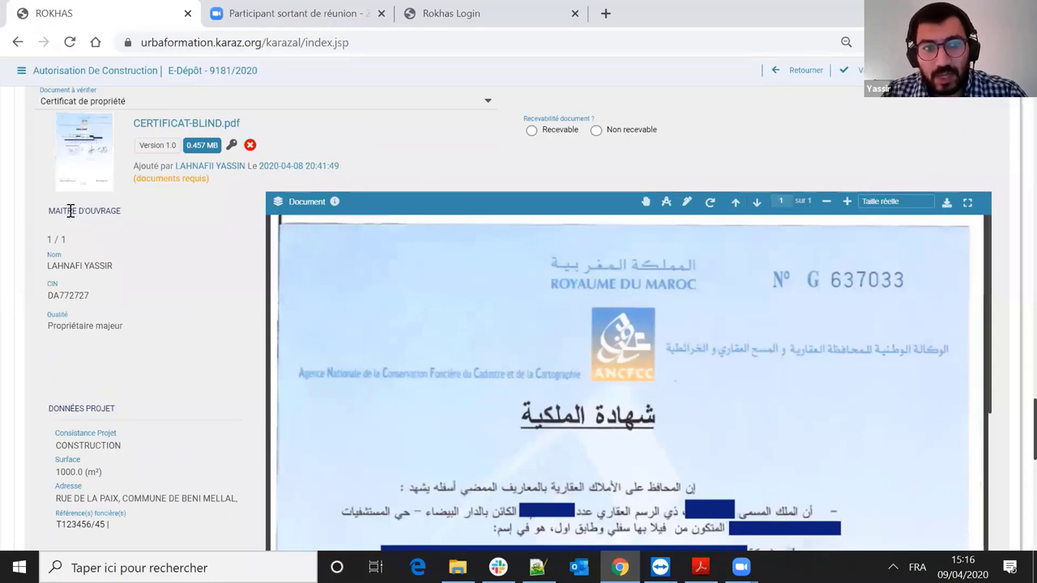
{"action": "left_click", "coordinate": [532, 131]}
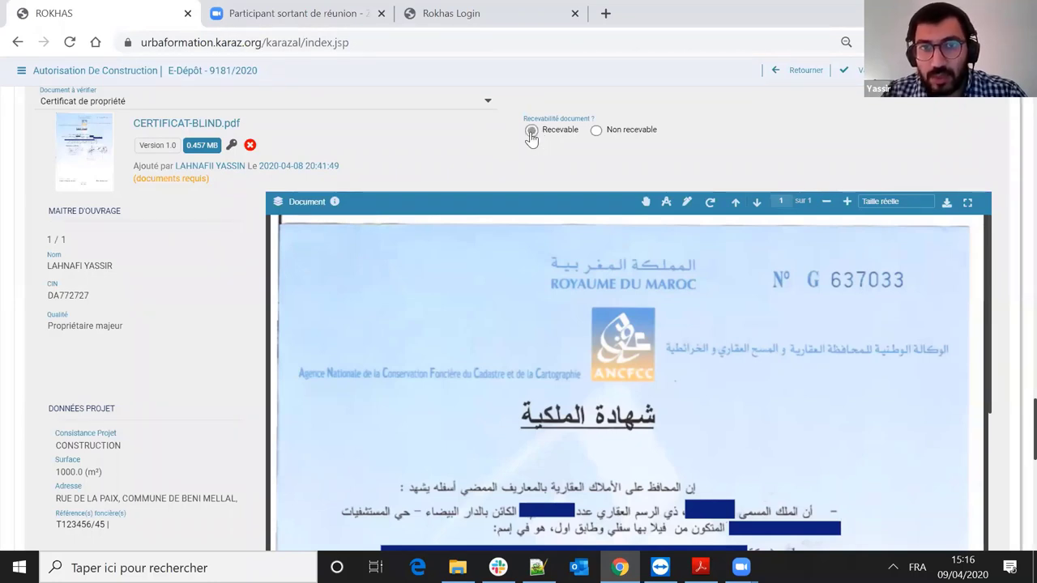
{"action": "left_click", "coordinate": [596, 131]}
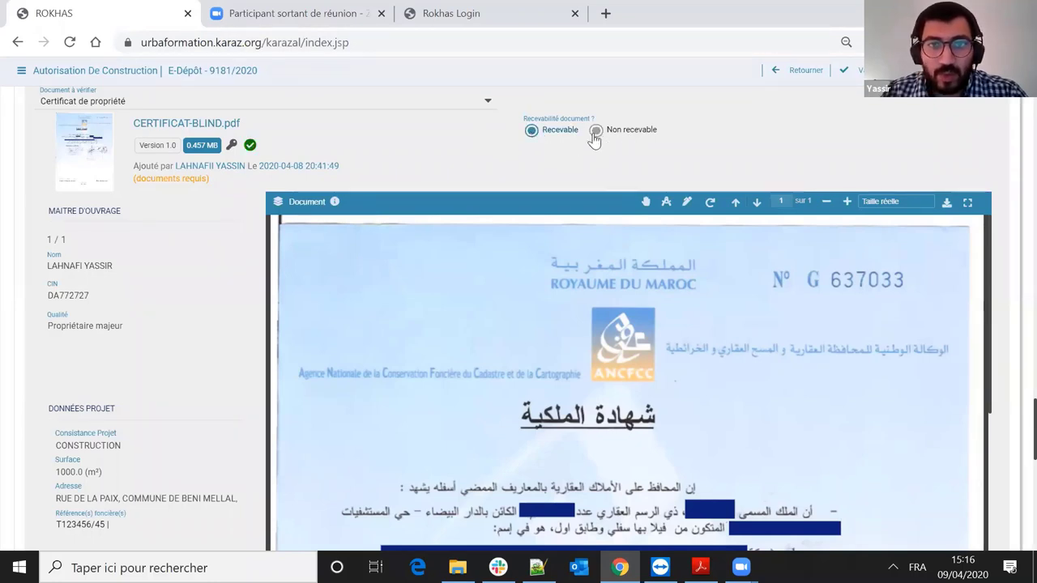
{"action": "left_click", "coordinate": [647, 164]}
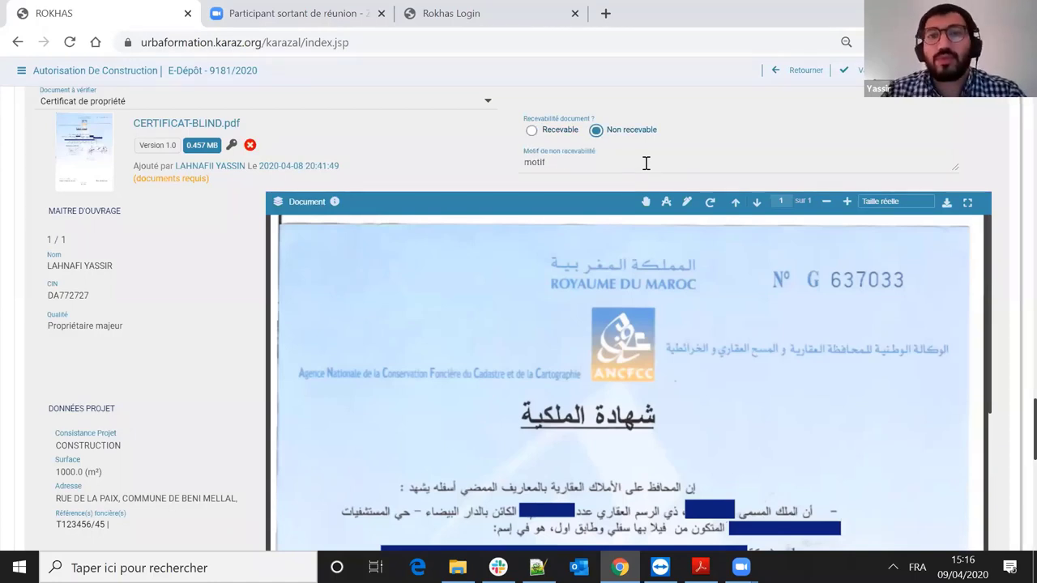
{"action": "key", "text": "ctrl+a"}
{"action": "key", "text": "BackSpace"}
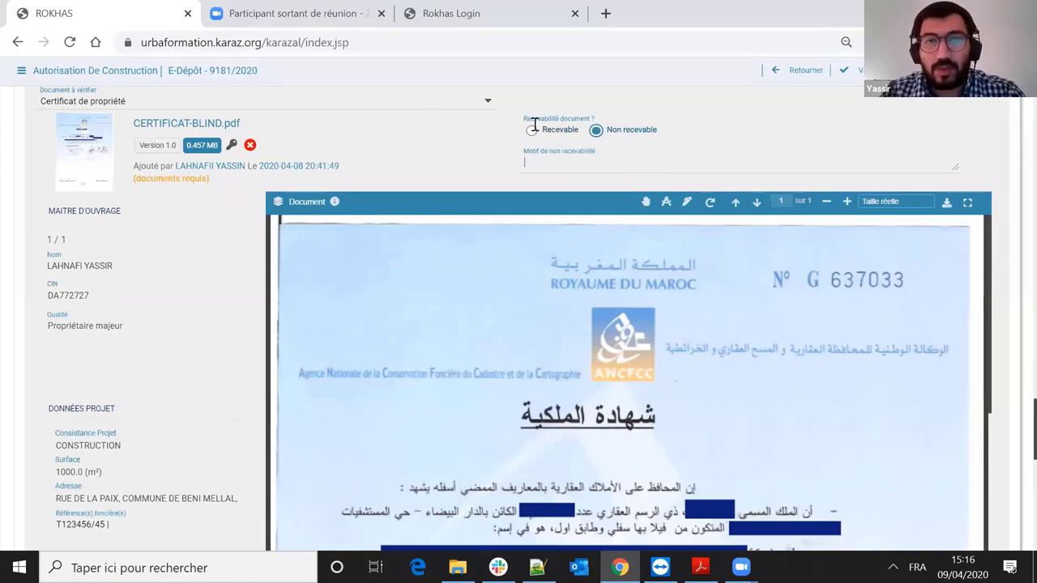
{"action": "left_click", "coordinate": [463, 113]}
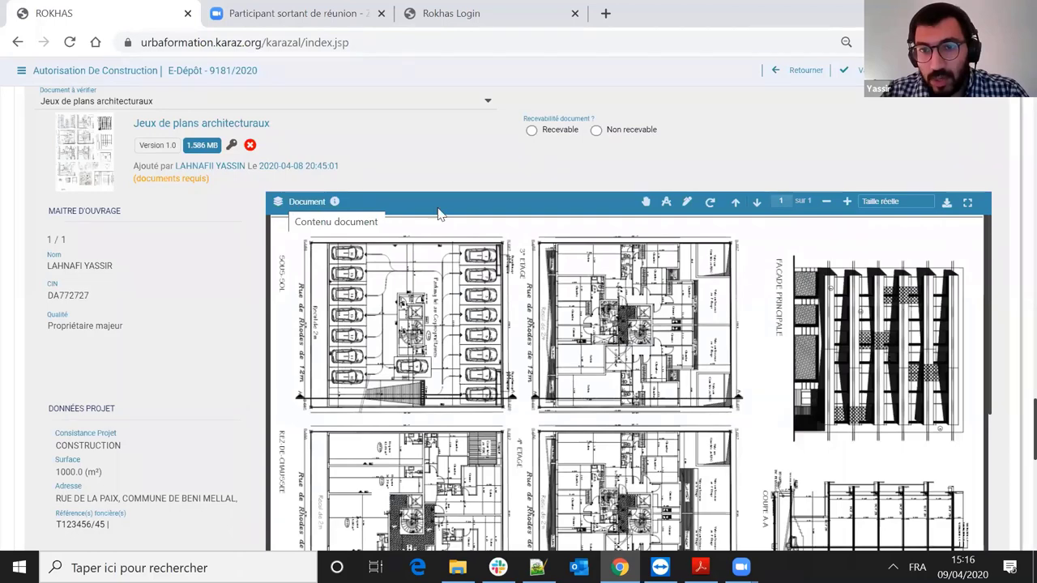
- Scroll through the Jeux de plans architecturaux drawings and view them full screen before exiting
{"action": "scroll", "coordinate": [328, 231], "scroll_direction": "down", "scroll_amount": 4}
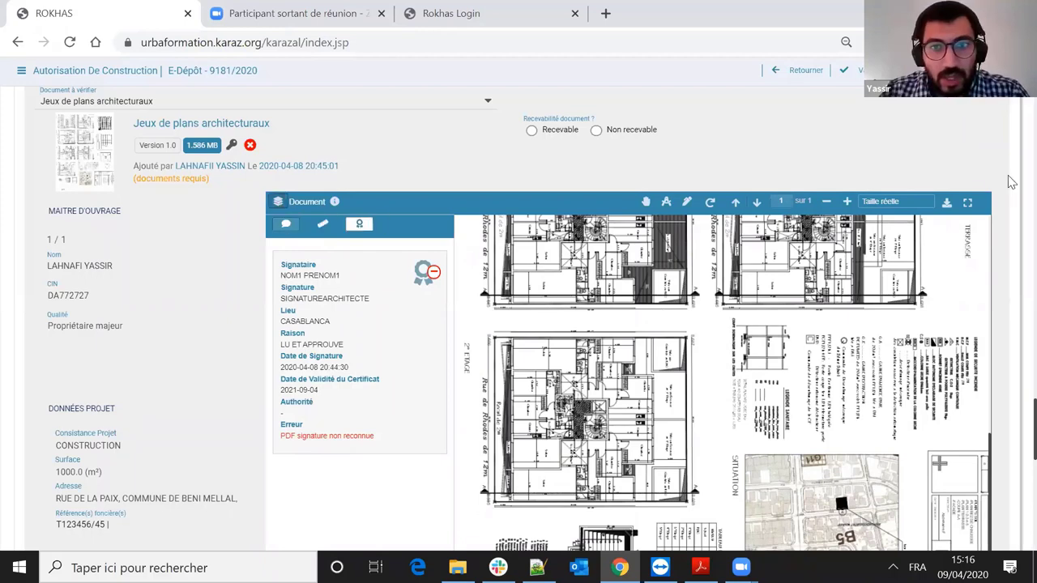
{"action": "left_click", "coordinate": [754, 73]}
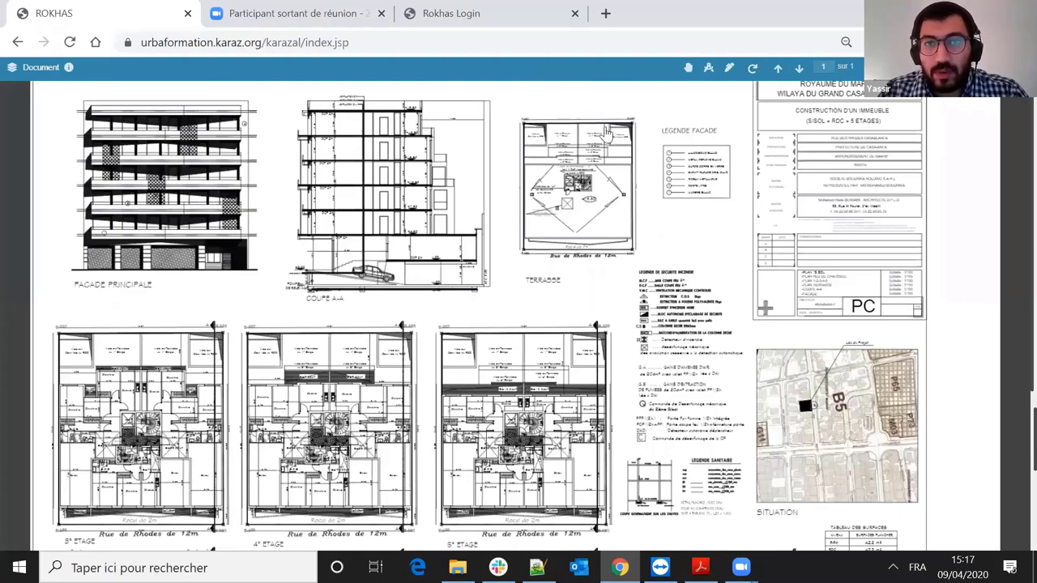
{"action": "key", "text": "Escape"}
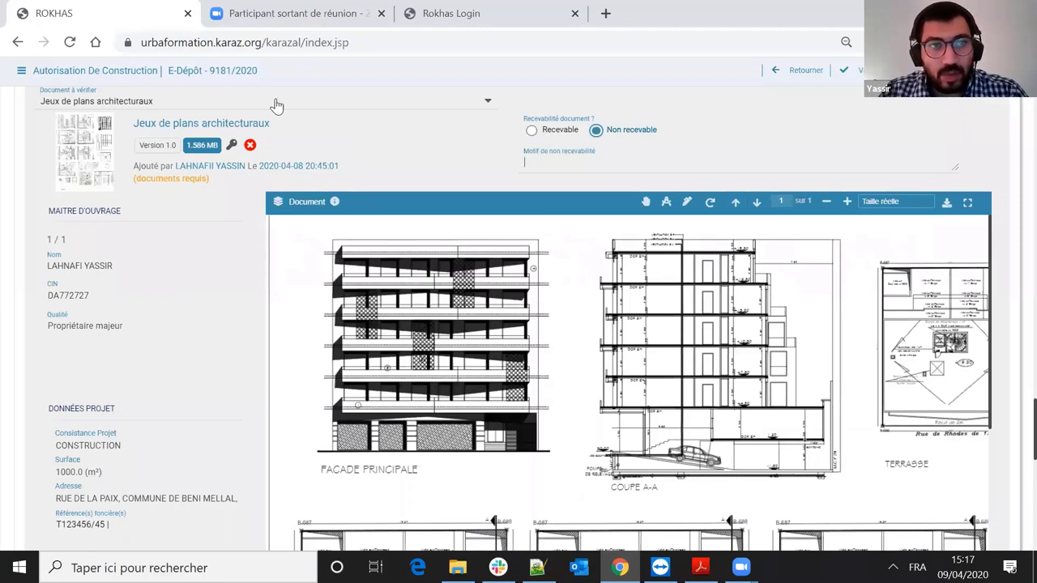
- Open and close the required-documents list, then mark the dossier Conforme
{"action": "left_click", "coordinate": [199, 179]}
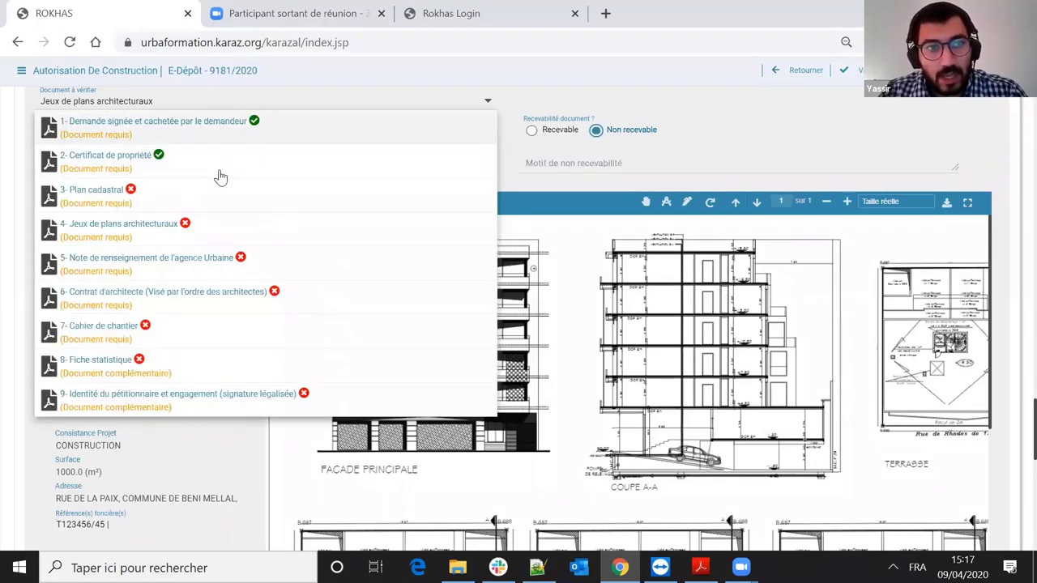
{"action": "left_click", "coordinate": [108, 397]}
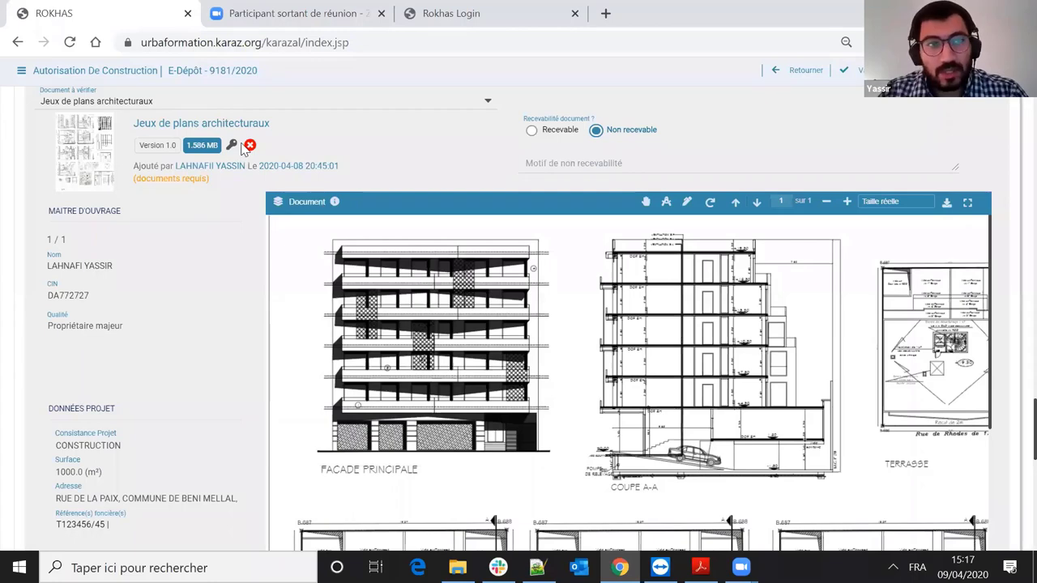
{"action": "scroll", "coordinate": [248, 200], "scroll_direction": "up", "scroll_amount": 1}
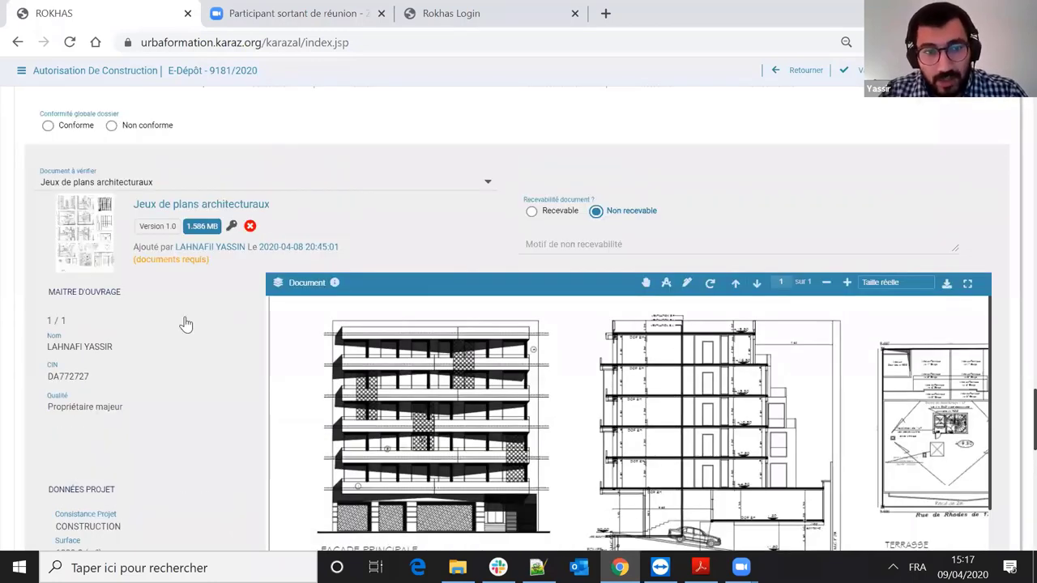
{"action": "left_click", "coordinate": [77, 171]}
{"action": "left_click", "coordinate": [48, 127]}
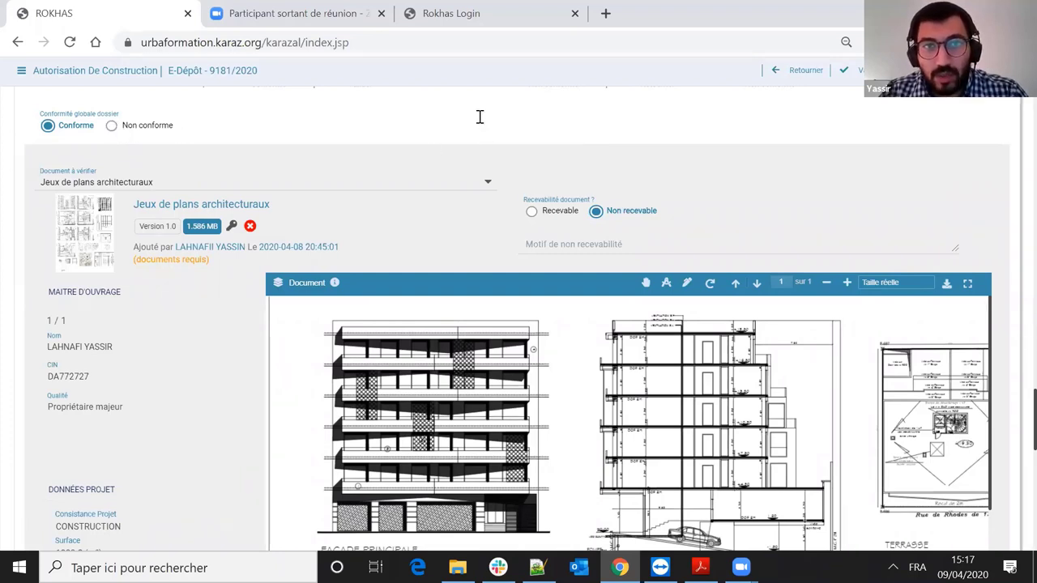
- Switch to Non conforme, clear the draft reason, and set the dossier back to Conforme
{"action": "key", "text": "Right"}
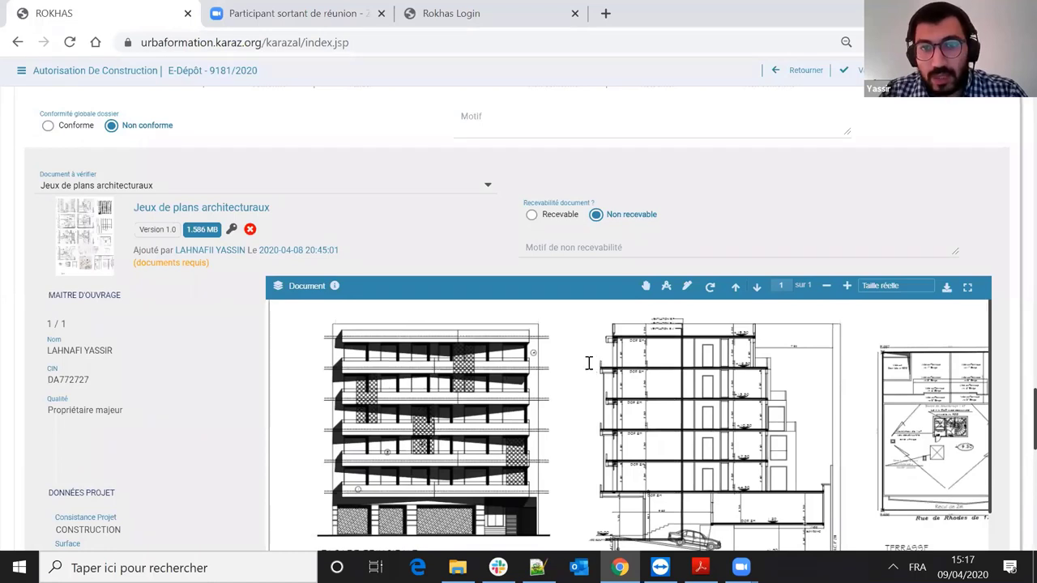
{"action": "key", "text": "Tab"}
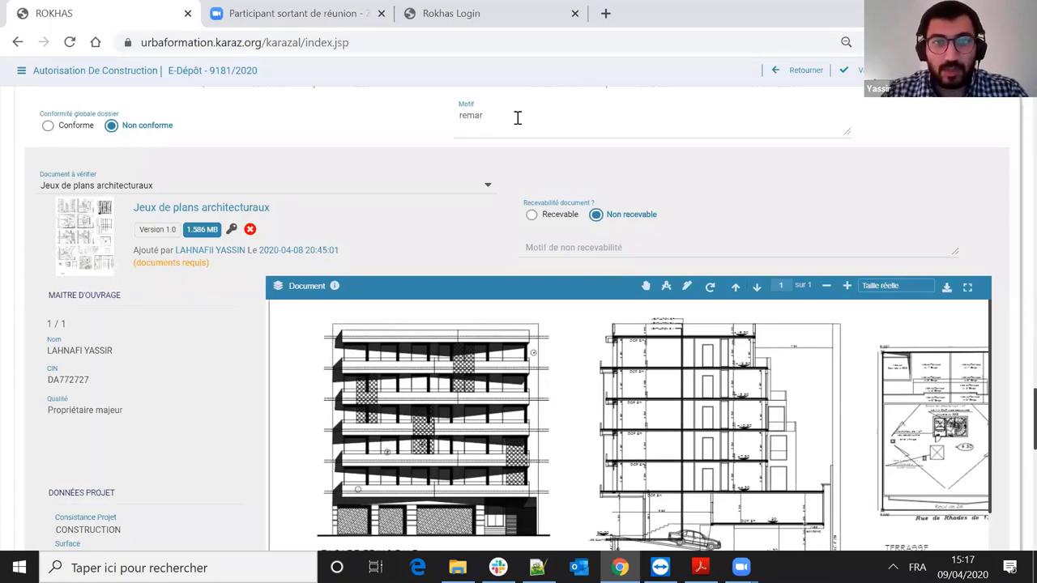
{"action": "key", "text": "ctrl+a"}
{"action": "key", "text": "BackSpace"}
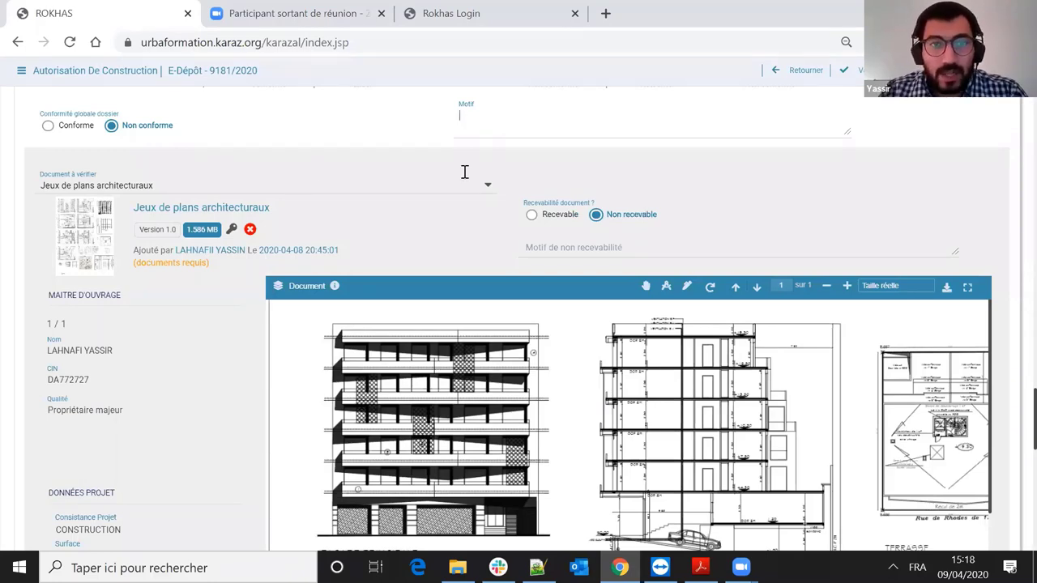
{"action": "scroll", "coordinate": [465, 171], "scroll_direction": "up", "scroll_amount": 1}
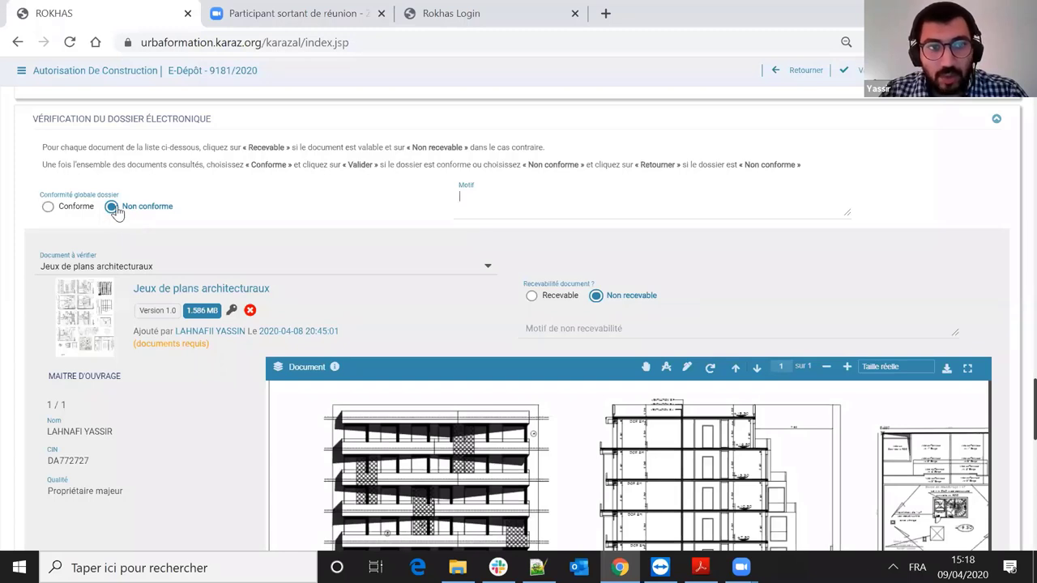
{"action": "left_click", "coordinate": [47, 207]}
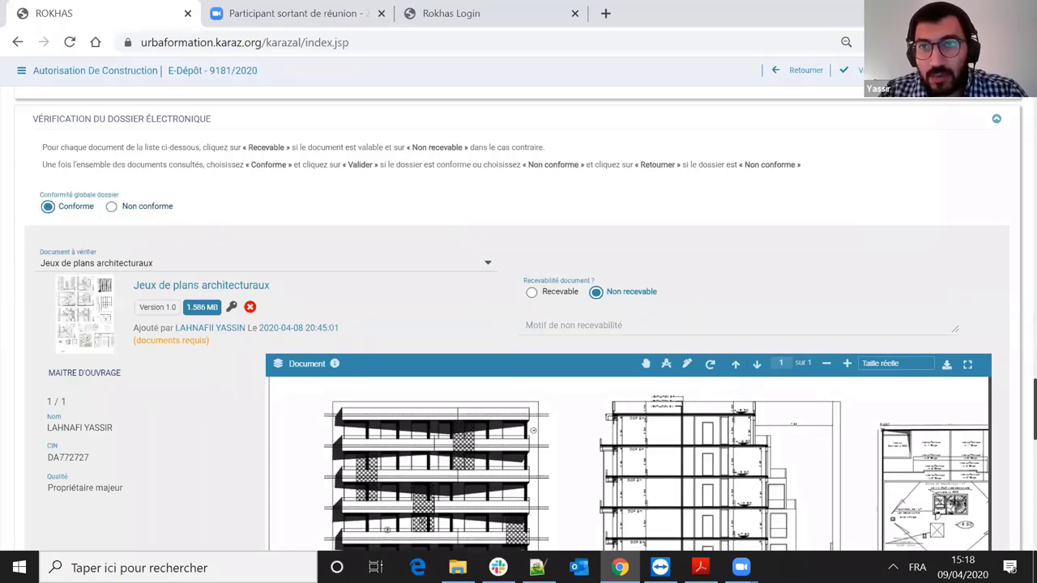
{"action": "scroll", "coordinate": [851, 74], "scroll_direction": "up", "scroll_amount": 1}
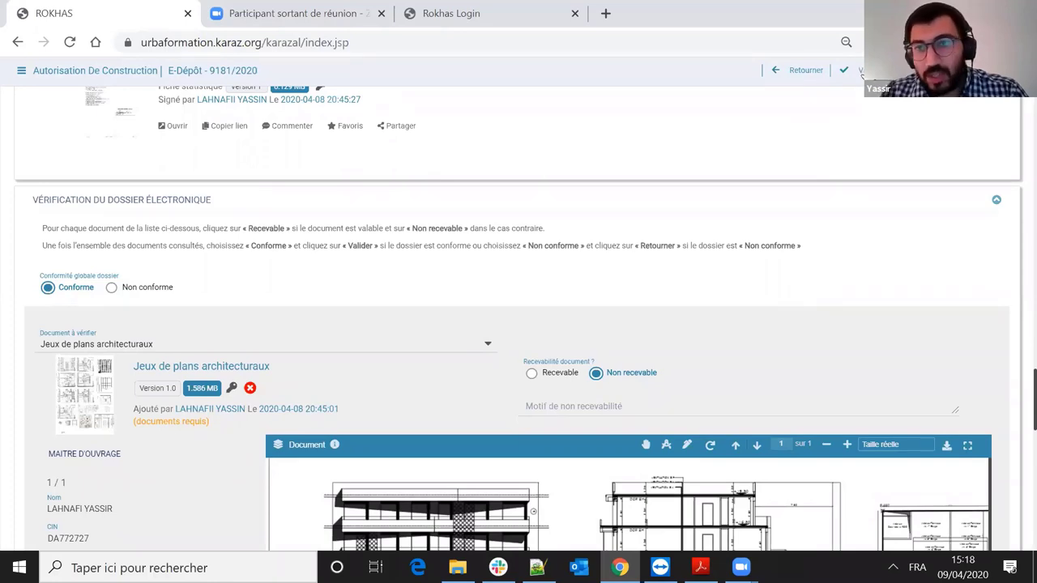
{"action": "left_click", "coordinate": [112, 288]}
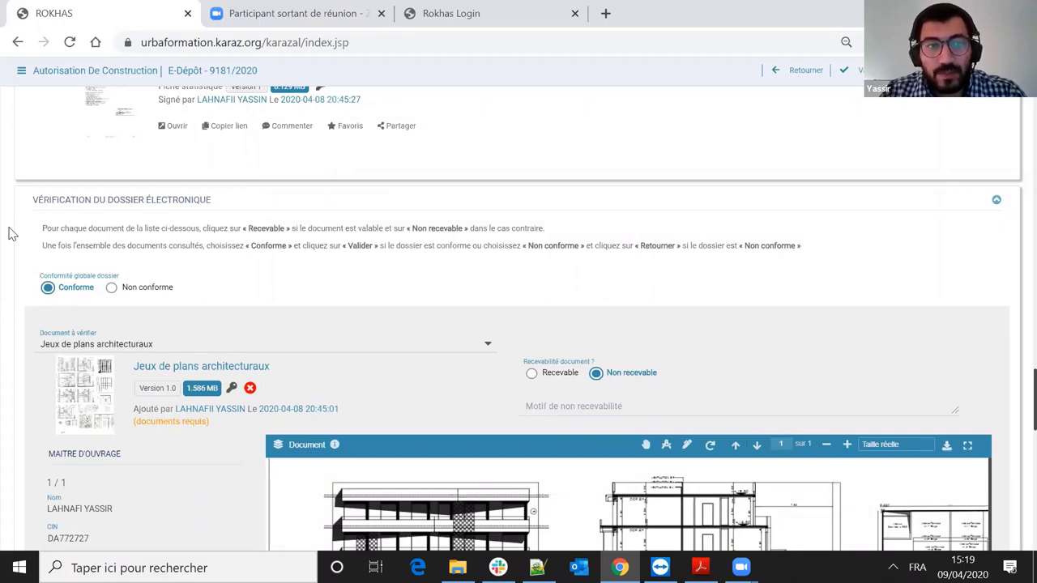
- Scroll to Membres commission showing Commune, Province and Agence Urbaine de Beni Mellal members
{"action": "scroll", "coordinate": [35, 223], "scroll_direction": "down", "scroll_amount": 2}
{"action": "scroll", "coordinate": [36, 219], "scroll_direction": "down", "scroll_amount": 5}
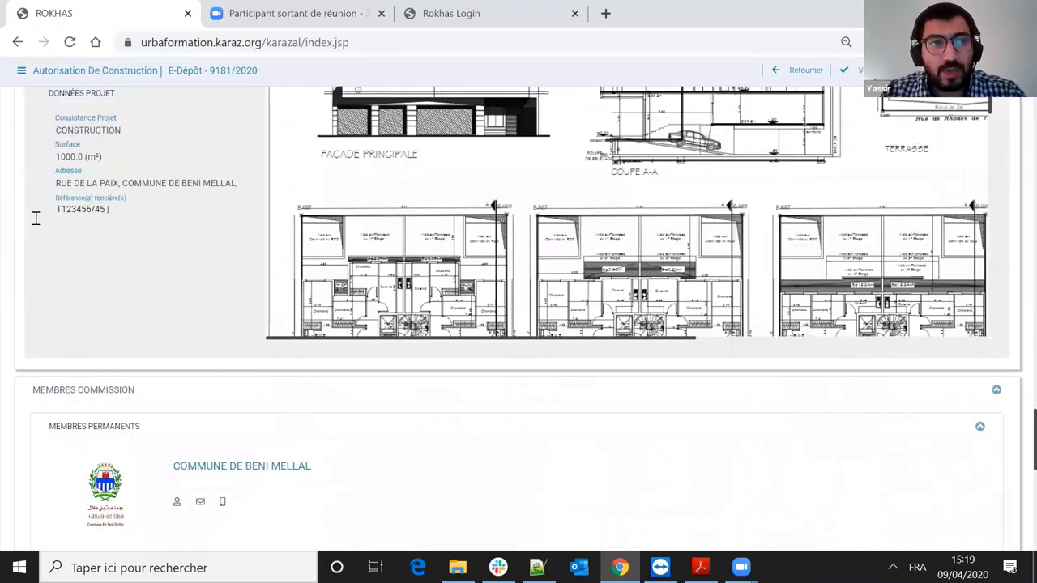
{"action": "scroll", "coordinate": [153, 224], "scroll_direction": "down", "scroll_amount": 2}
{"action": "left_click_drag", "start_coordinate": [154, 223], "coordinate": [33, 219]}
{"action": "left_click", "coordinate": [160, 228]}
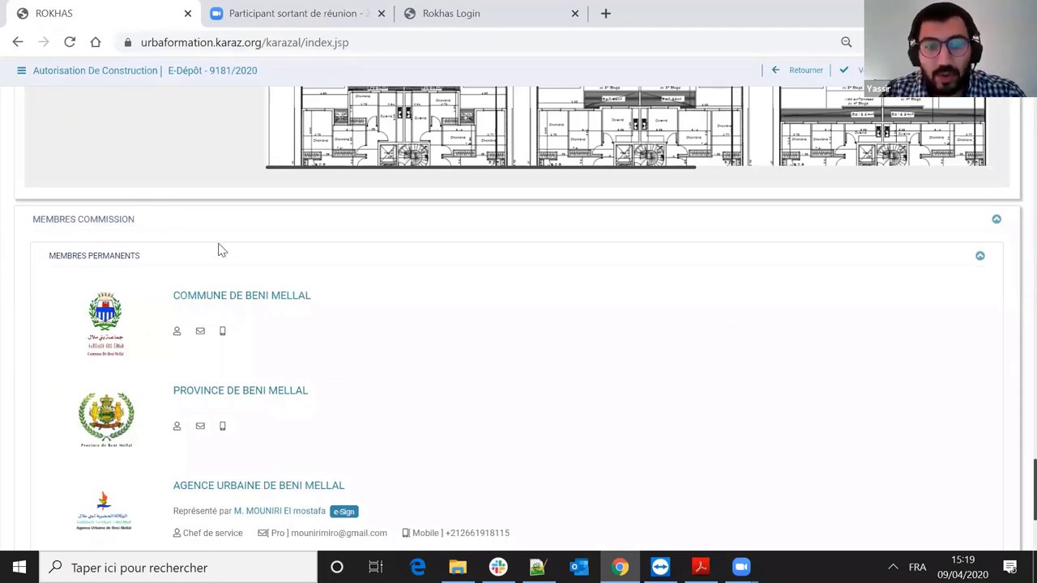
{"action": "scroll", "coordinate": [270, 244], "scroll_direction": "down", "scroll_amount": 1}
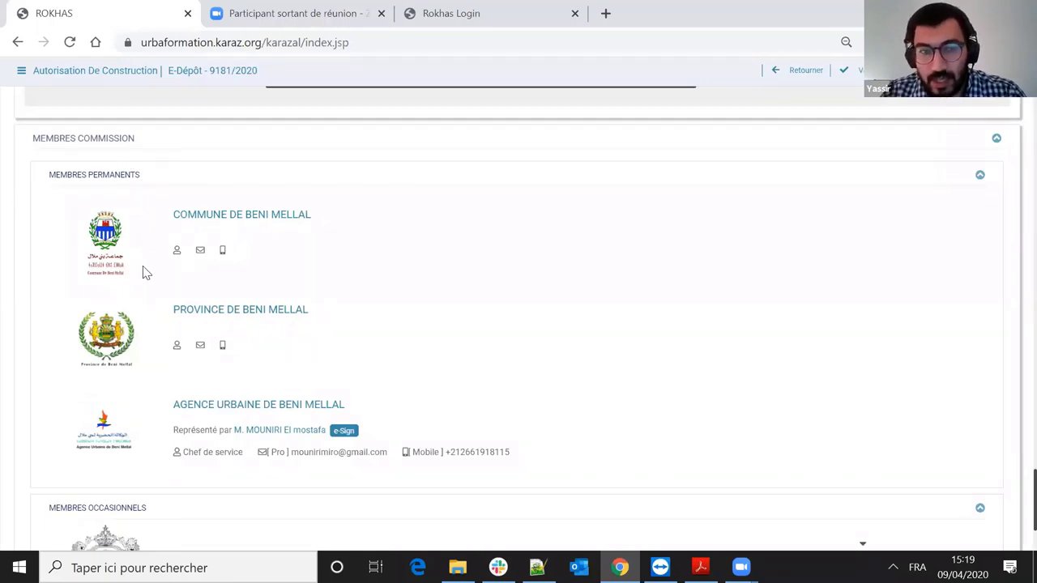
{"action": "left_click_drag", "start_coordinate": [173, 214], "coordinate": [208, 402]}
{"action": "left_click", "coordinate": [202, 405]}
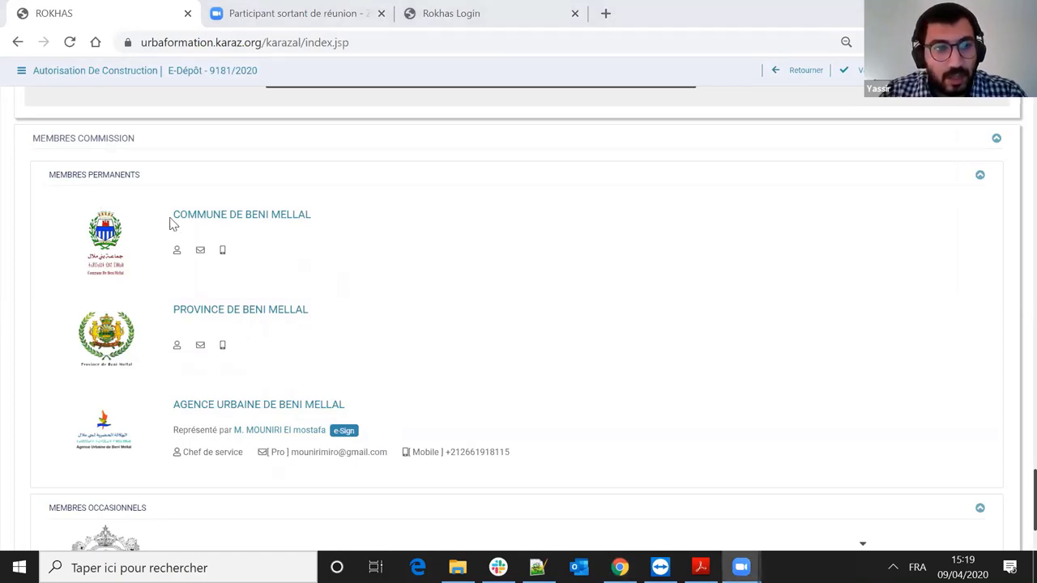
{"action": "scroll", "coordinate": [220, 220], "scroll_direction": "down", "scroll_amount": 2}
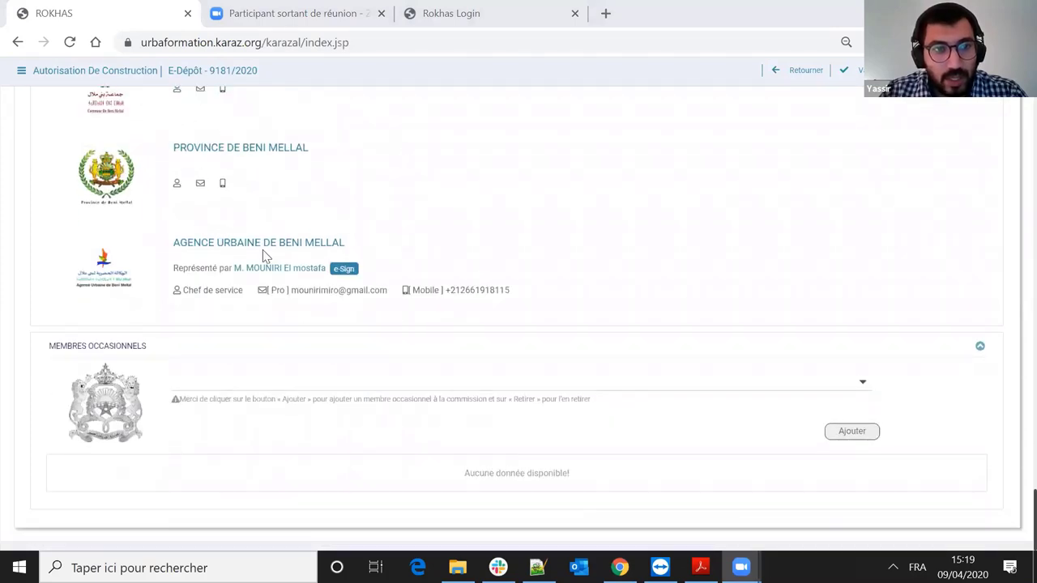
{"action": "scroll", "coordinate": [94, 272], "scroll_direction": "up", "scroll_amount": 3}
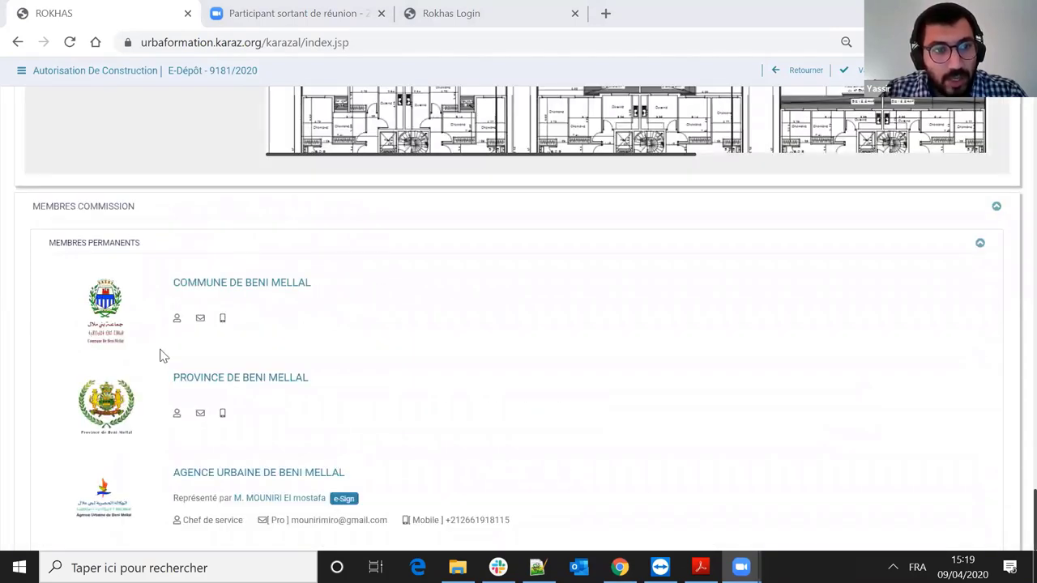
{"action": "scroll", "coordinate": [162, 352], "scroll_direction": "down", "scroll_amount": 3}
{"action": "left_click", "coordinate": [840, 358]}
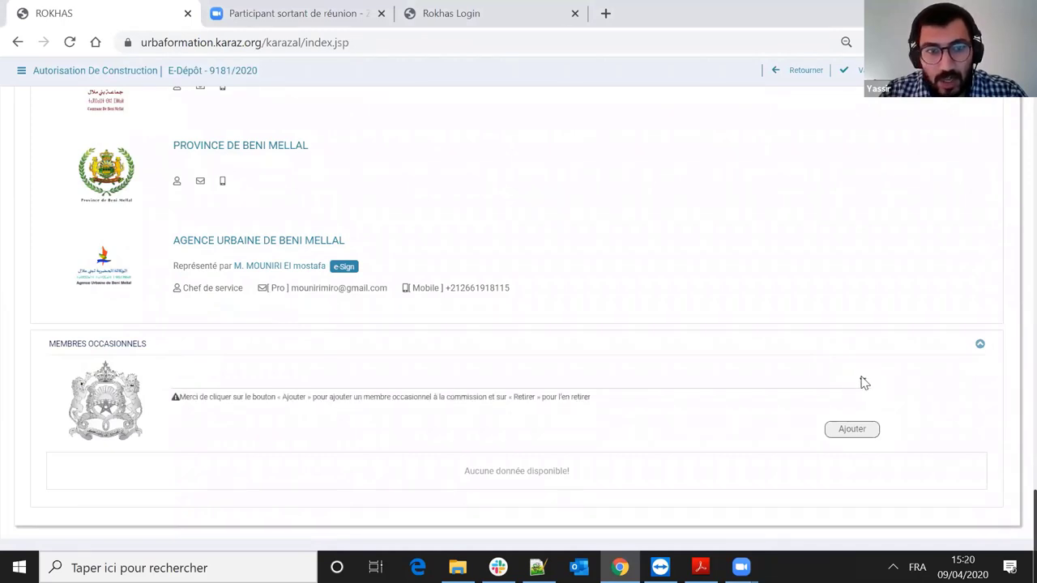
- Search 'edu' and add MINISTÈRE DE L'ÉDUCATION NATIONALE - PREFECTURE D'OUJDA-ANGAD as an occasional member
{"action": "left_click", "coordinate": [863, 381]}
{"action": "scroll", "coordinate": [280, 370], "scroll_direction": "down", "scroll_amount": 1}
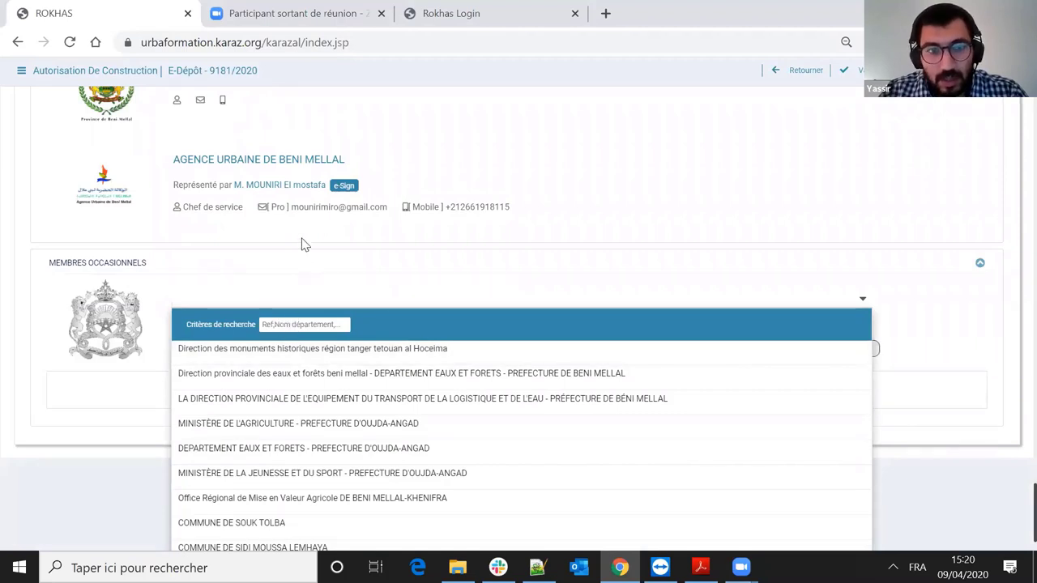
{"action": "scroll", "coordinate": [302, 255], "scroll_direction": "down", "scroll_amount": 1}
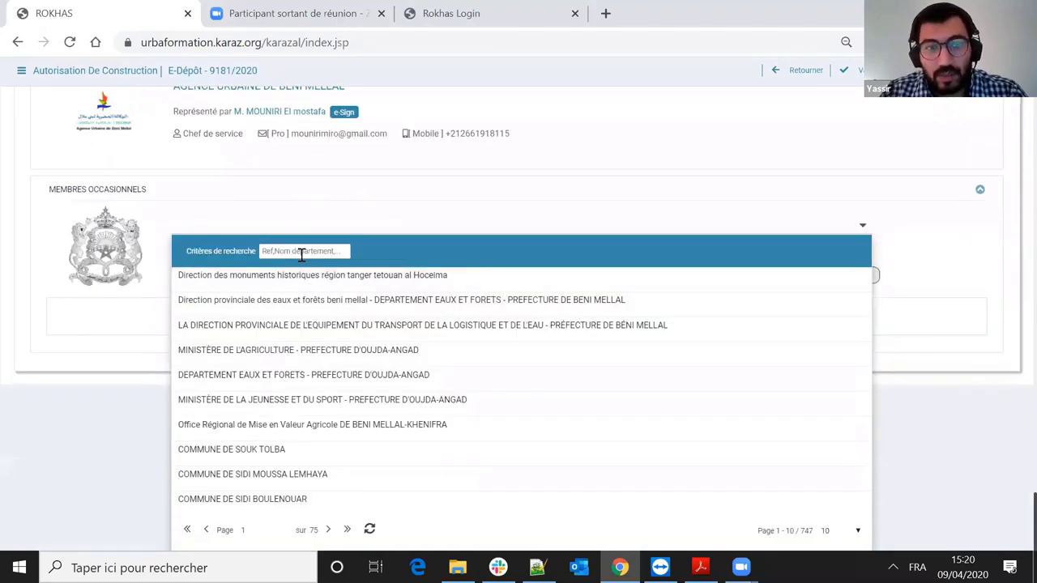
{"action": "left_click", "coordinate": [298, 254]}
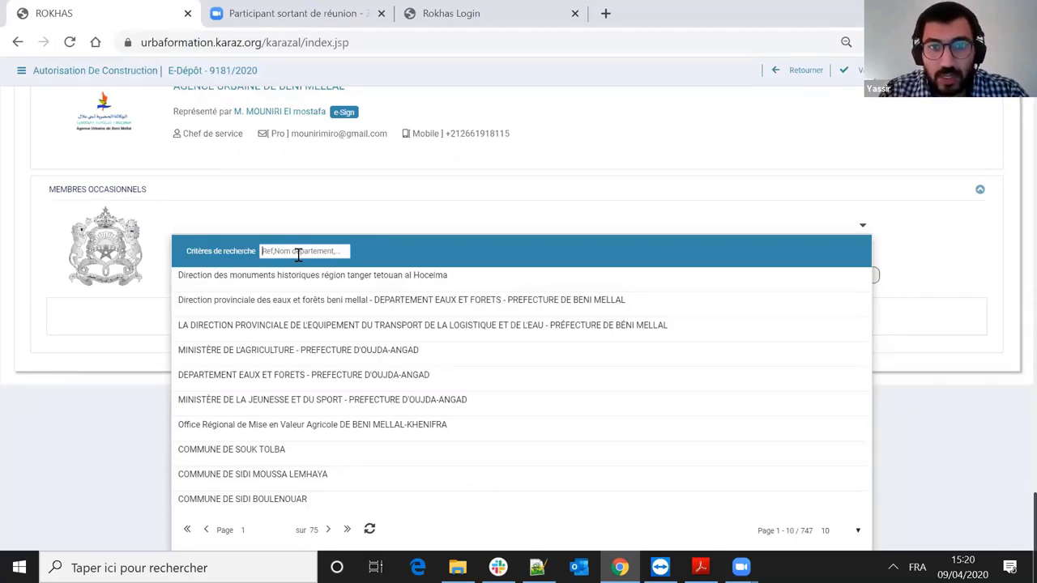
{"action": "type", "text": "edu"}
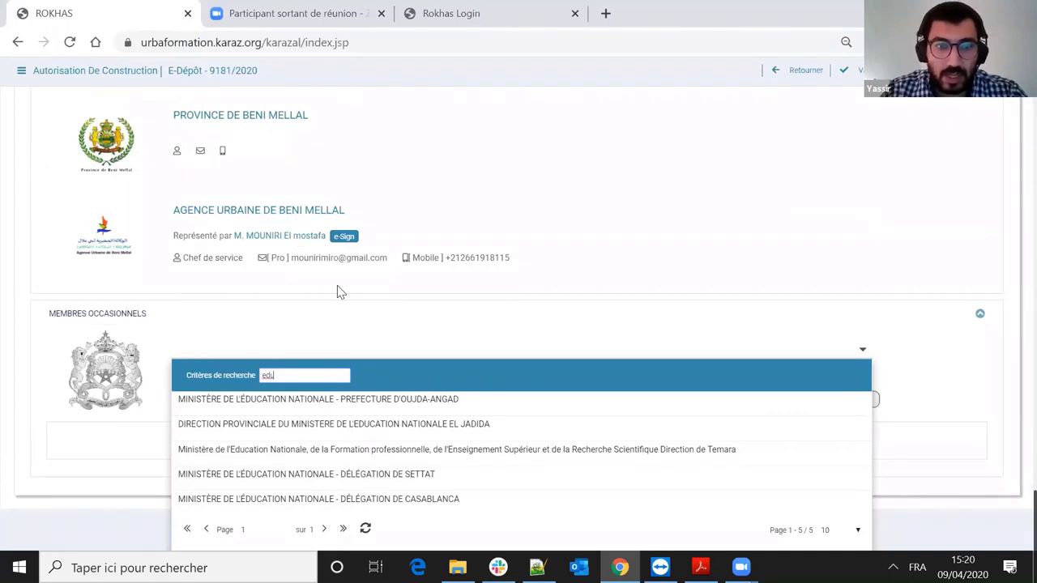
{"action": "scroll", "coordinate": [263, 153], "scroll_direction": "up", "scroll_amount": 1}
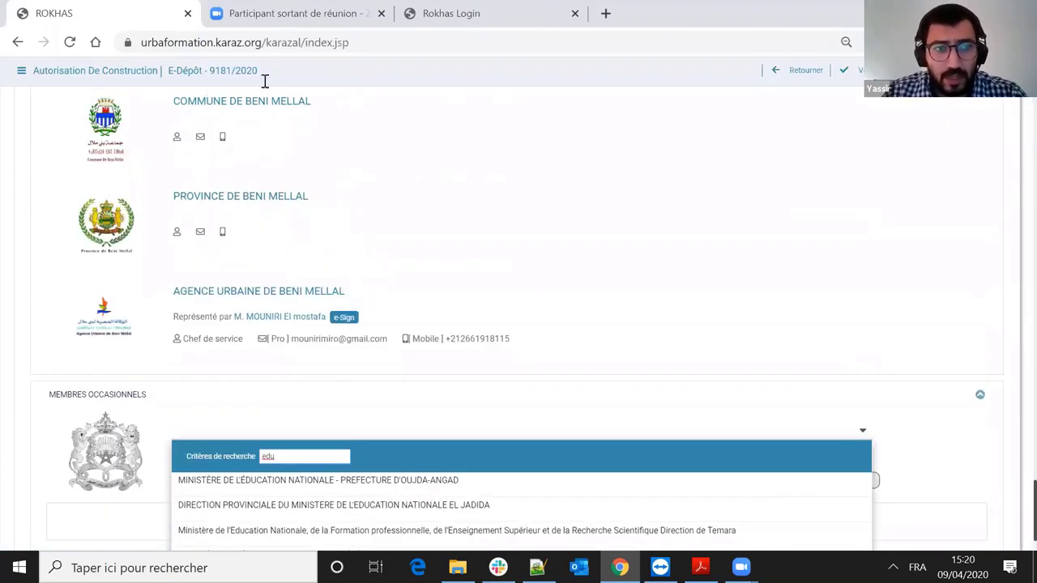
{"action": "scroll", "coordinate": [340, 164], "scroll_direction": "down", "scroll_amount": 1}
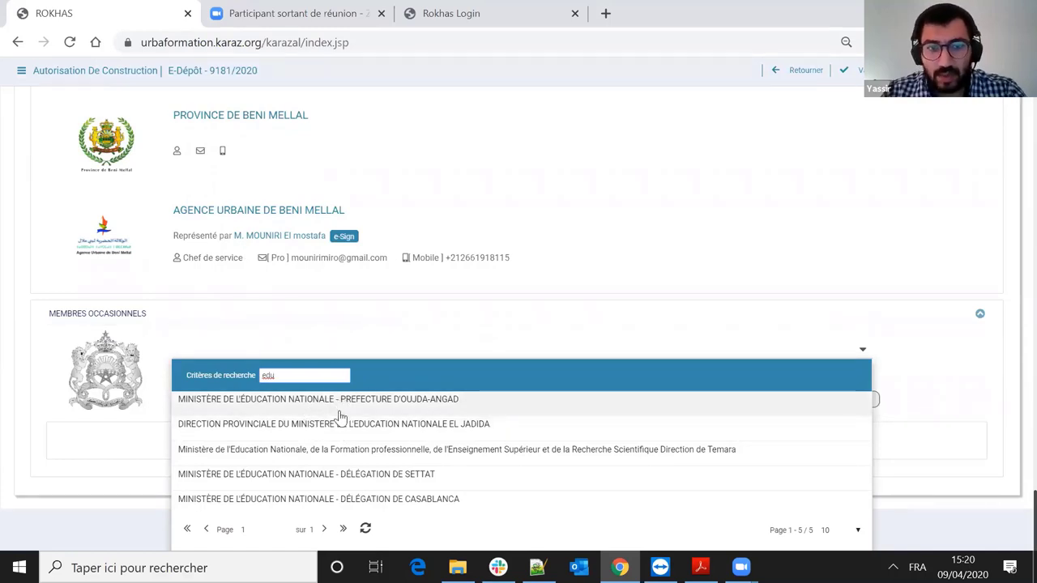
{"action": "left_click", "coordinate": [370, 405]}
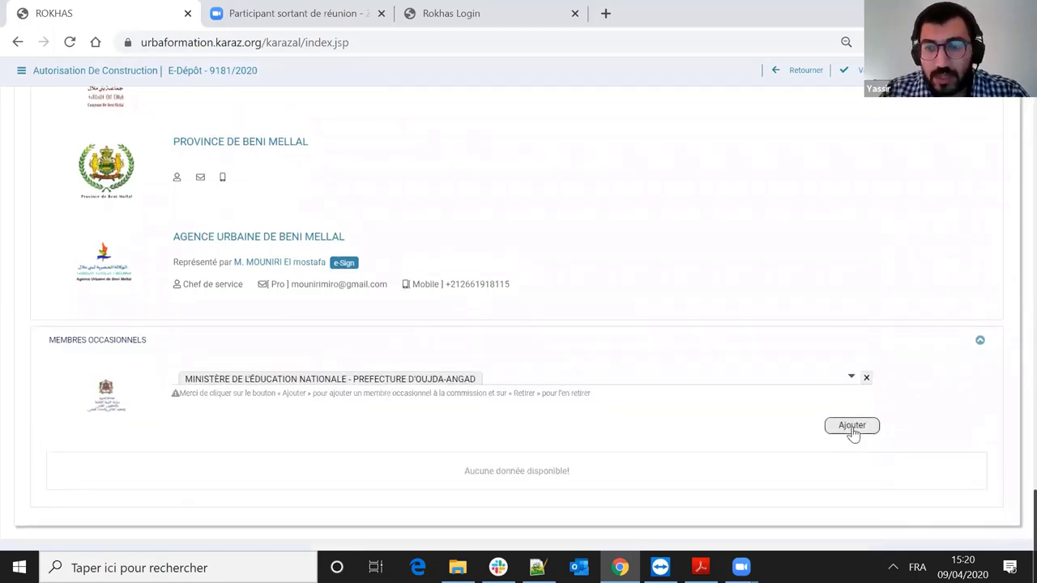
{"action": "left_click", "coordinate": [852, 427]}
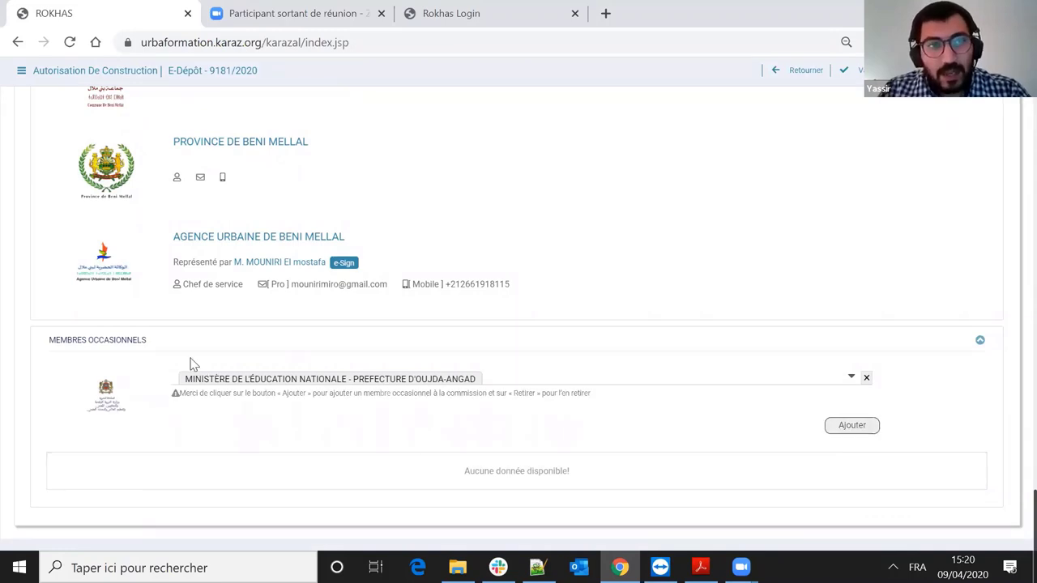
- Scroll to check the new Membres Occasionnels row, then back up to Vérification du dossier électronique
{"action": "scroll", "coordinate": [211, 145], "scroll_direction": "up", "scroll_amount": 1}
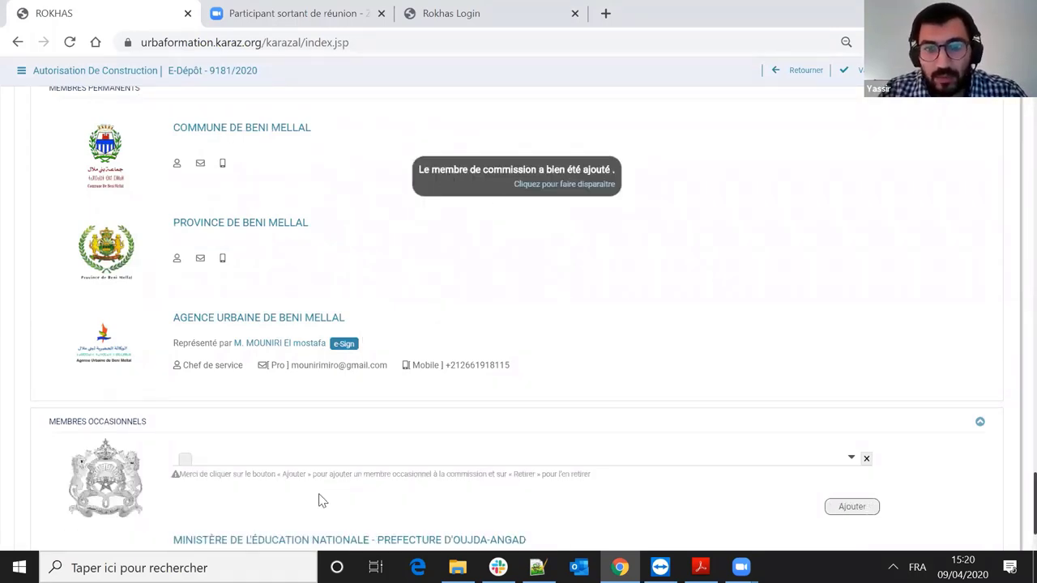
{"action": "scroll", "coordinate": [319, 497], "scroll_direction": "down", "scroll_amount": 2}
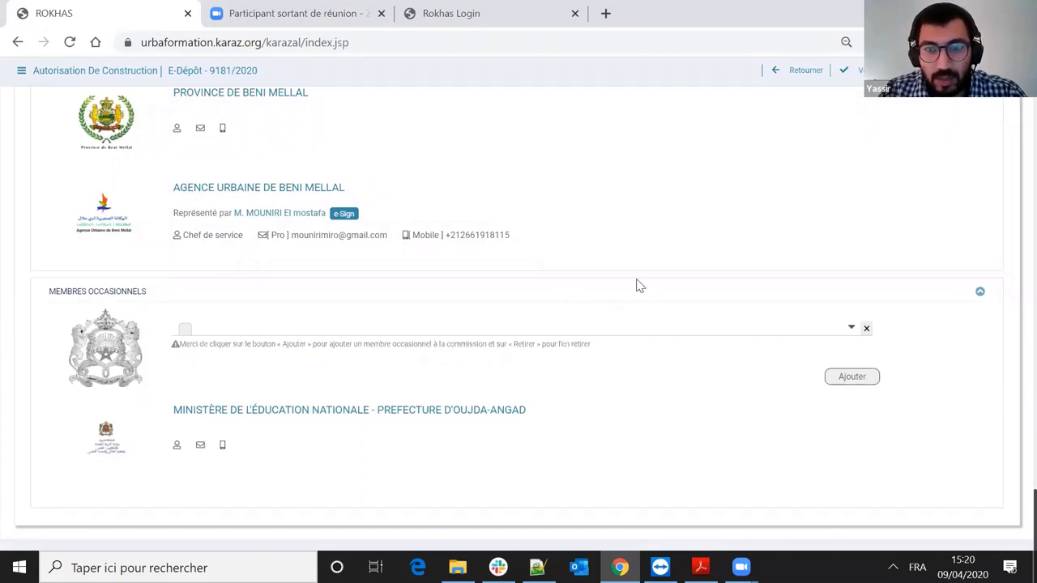
{"action": "scroll", "coordinate": [637, 284], "scroll_direction": "up", "scroll_amount": 1}
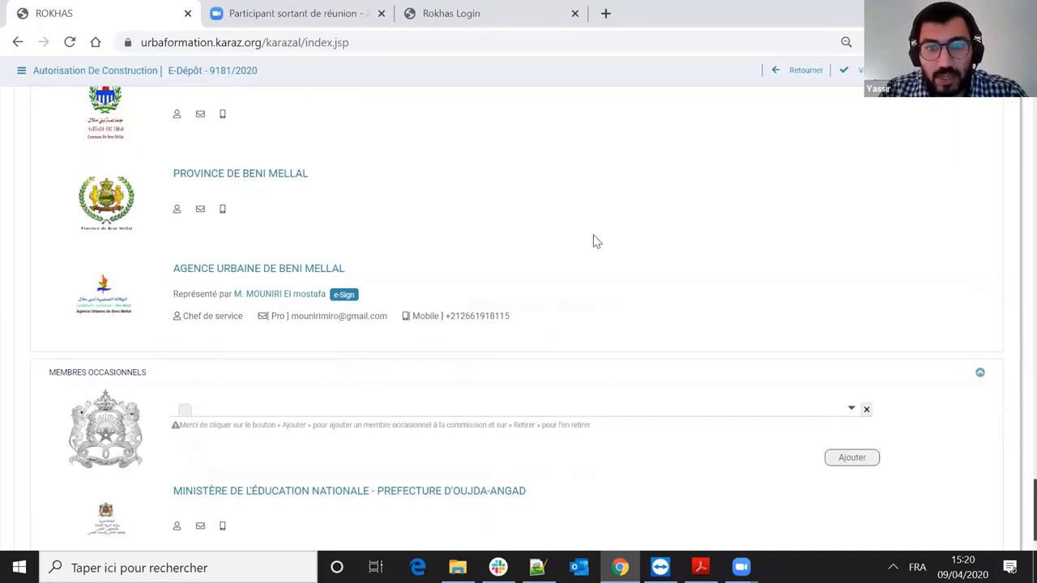
{"action": "scroll", "coordinate": [140, 434], "scroll_direction": "down", "scroll_amount": 1}
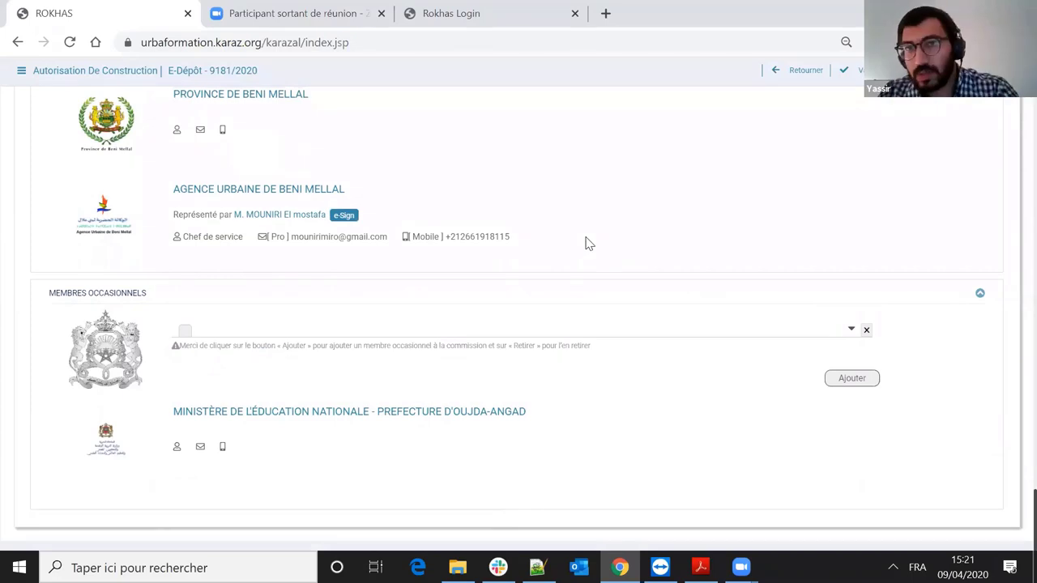
{"action": "scroll", "coordinate": [588, 243], "scroll_direction": "up", "scroll_amount": 2}
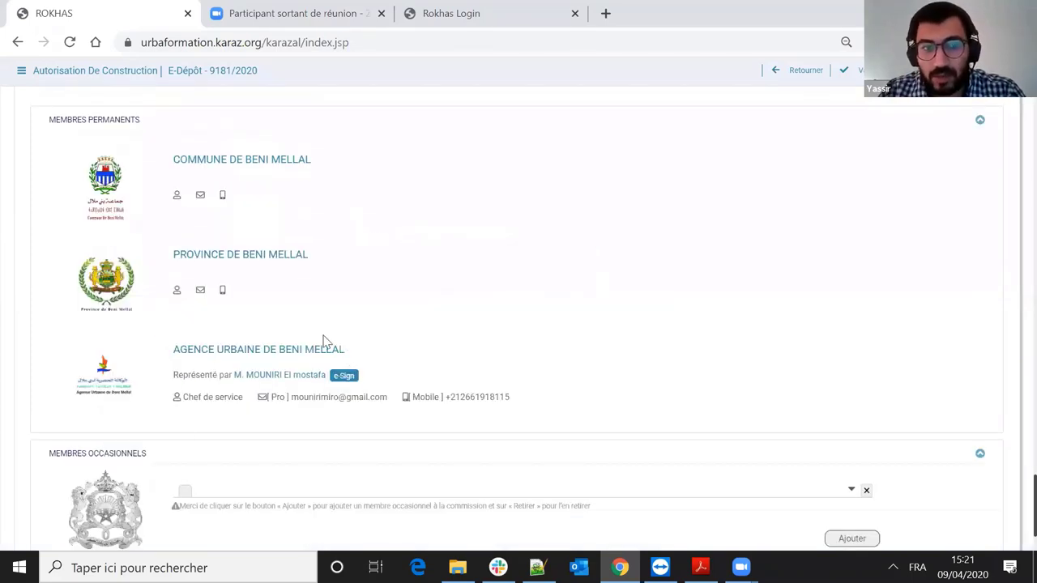
{"action": "scroll", "coordinate": [241, 466], "scroll_direction": "down", "scroll_amount": 2}
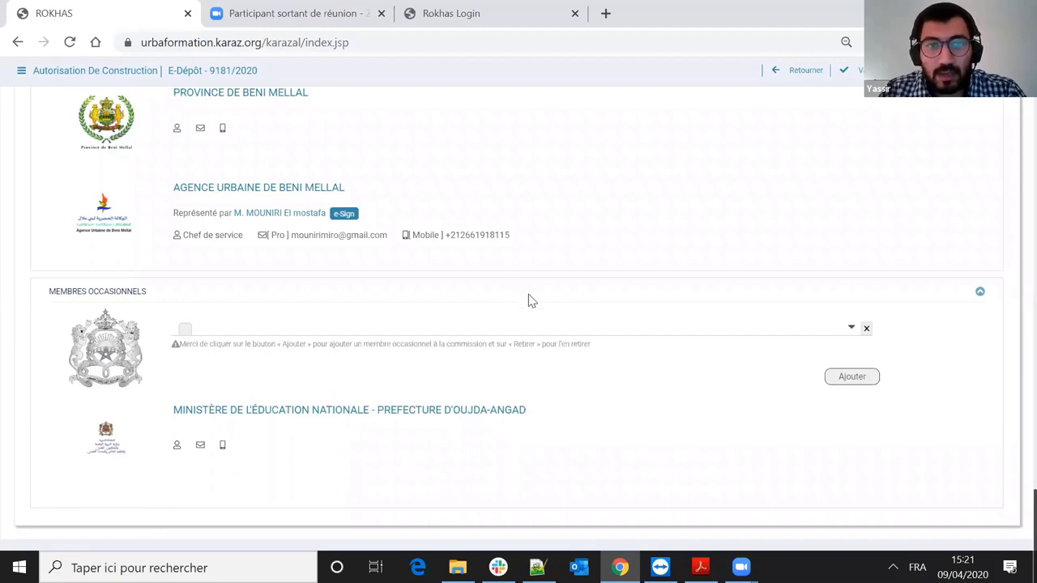
{"action": "scroll", "coordinate": [398, 297], "scroll_direction": "up", "scroll_amount": 2}
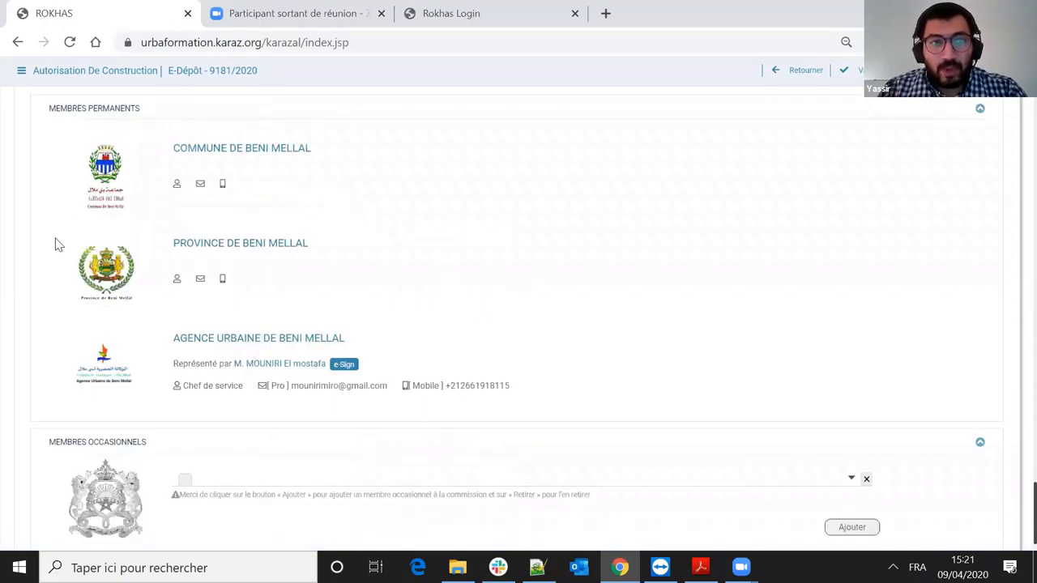
{"action": "scroll", "coordinate": [105, 304], "scroll_direction": "up", "scroll_amount": 10}
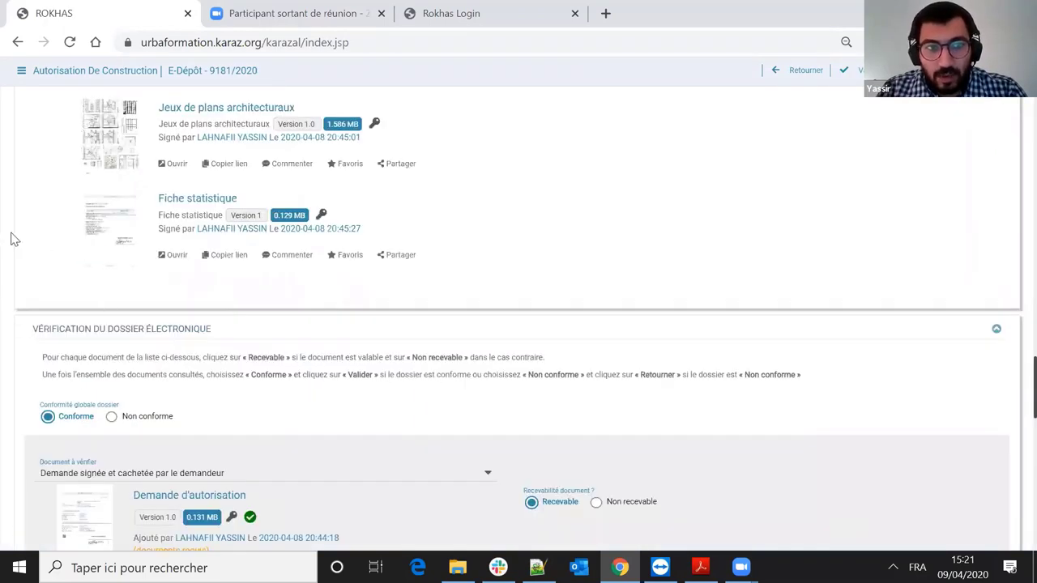
{"action": "scroll", "coordinate": [58, 227], "scroll_direction": "down", "scroll_amount": 2}
{"action": "scroll", "coordinate": [30, 287], "scroll_direction": "down", "scroll_amount": 5}
{"action": "scroll", "coordinate": [42, 194], "scroll_direction": "down", "scroll_amount": 2}
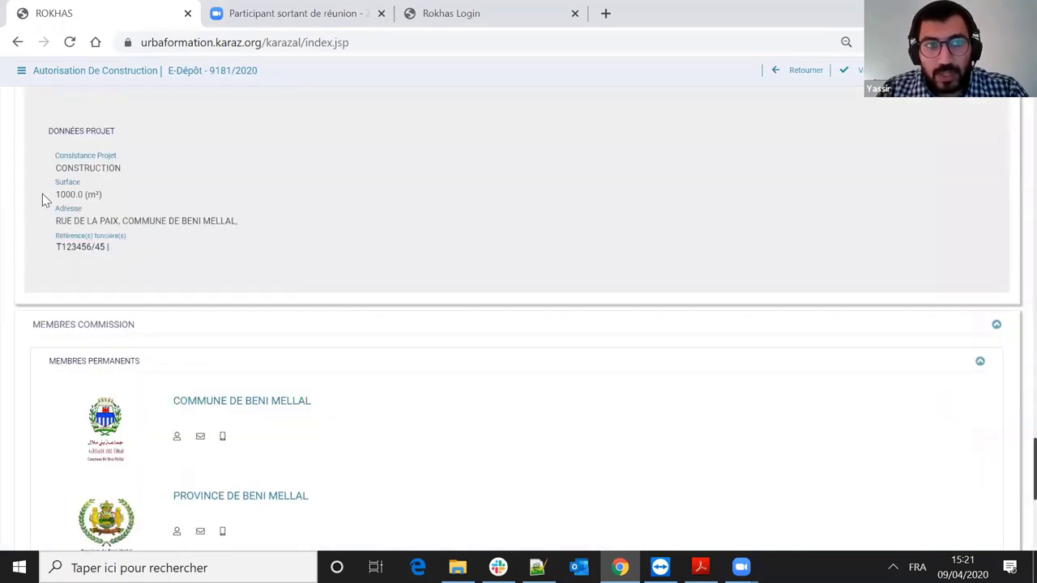
{"action": "scroll", "coordinate": [81, 181], "scroll_direction": "down", "scroll_amount": 3}
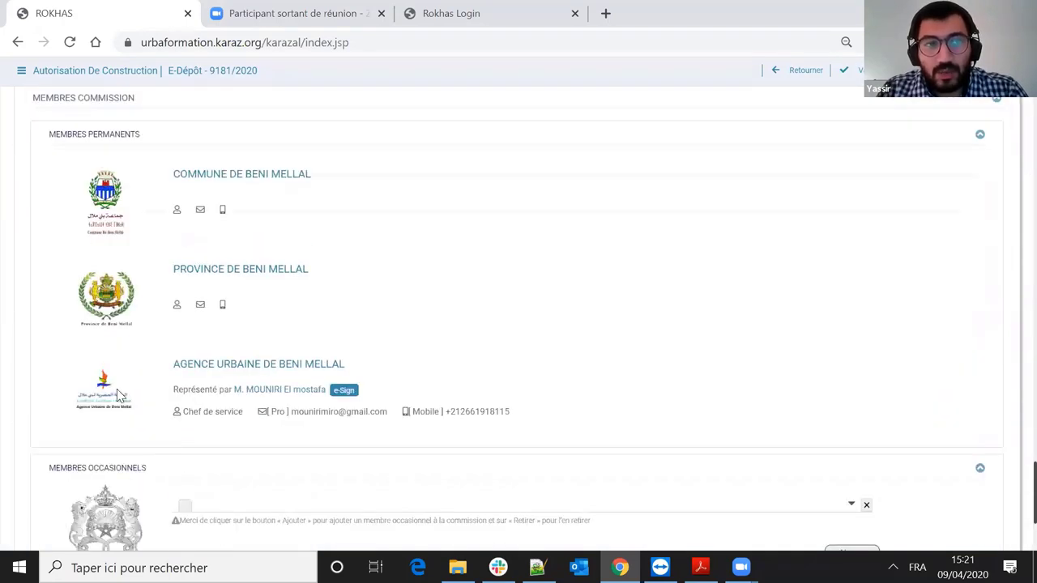
{"action": "scroll", "coordinate": [519, 402], "scroll_direction": "down", "scroll_amount": 2}
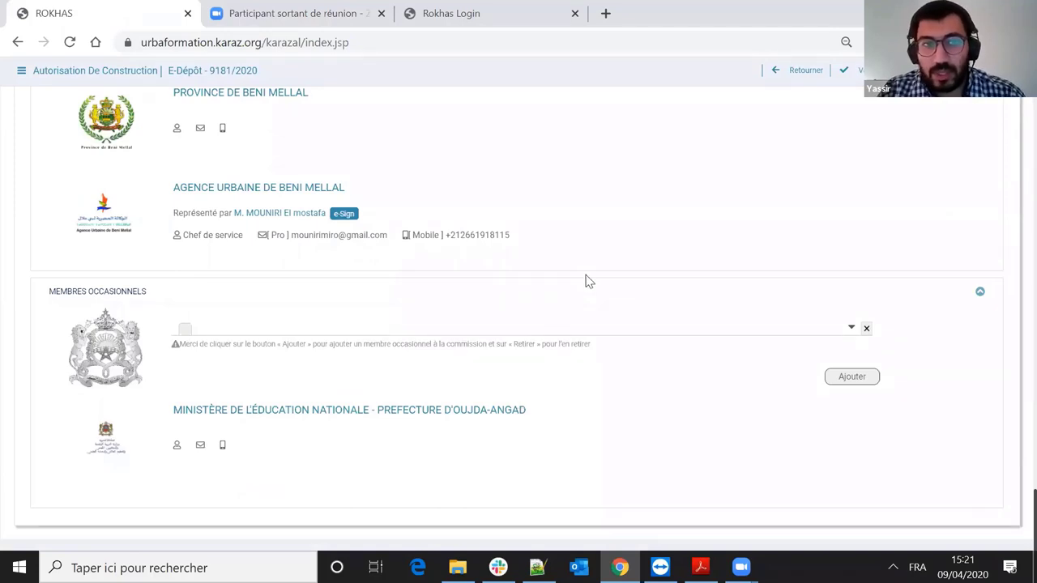
{"action": "scroll", "coordinate": [648, 280], "scroll_direction": "up", "scroll_amount": 10}
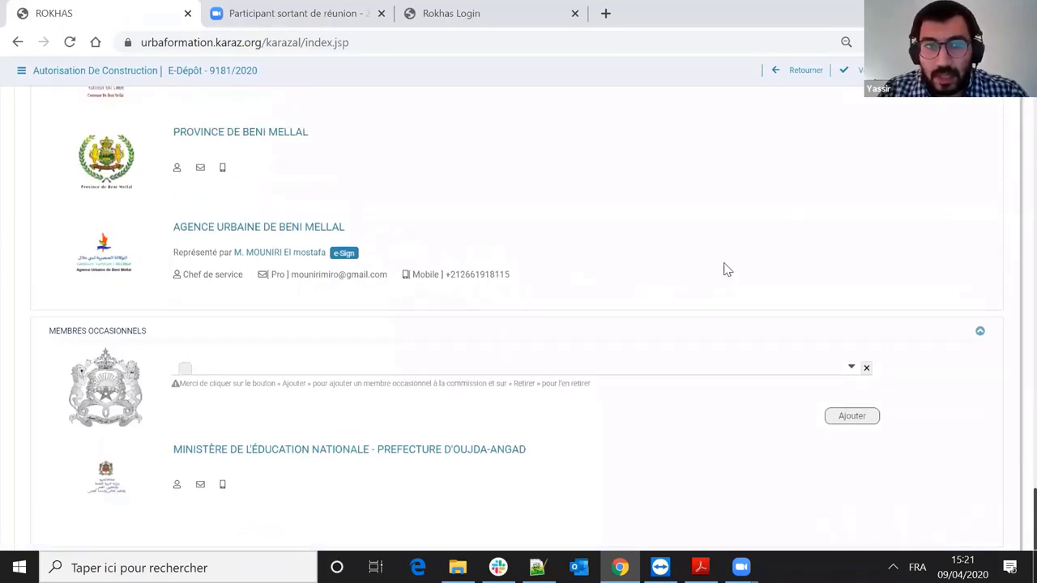
{"action": "scroll", "coordinate": [861, 78], "scroll_direction": "up", "scroll_amount": 2}
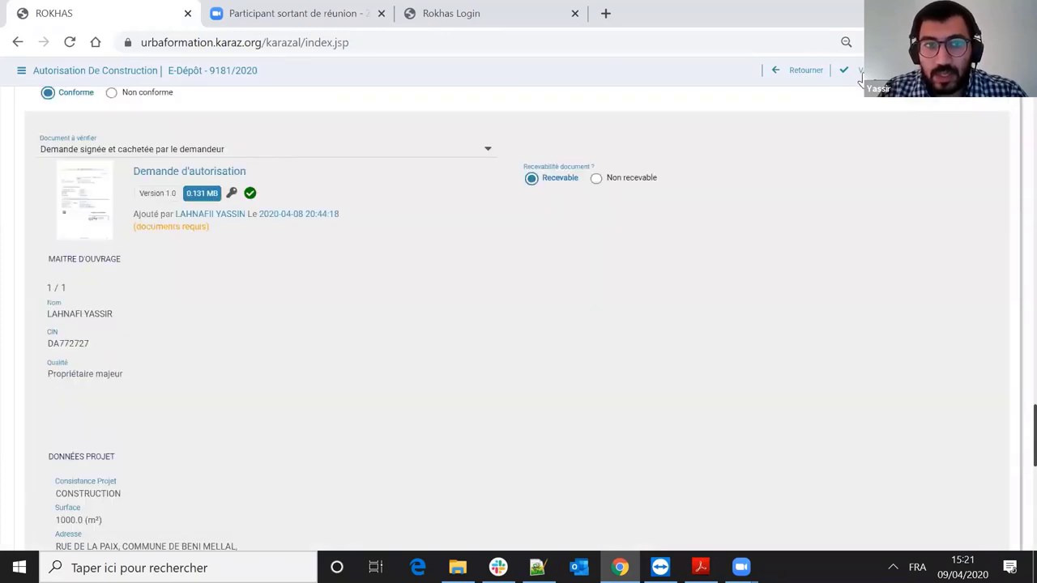
{"action": "scroll", "coordinate": [860, 78], "scroll_direction": "up", "scroll_amount": 1}
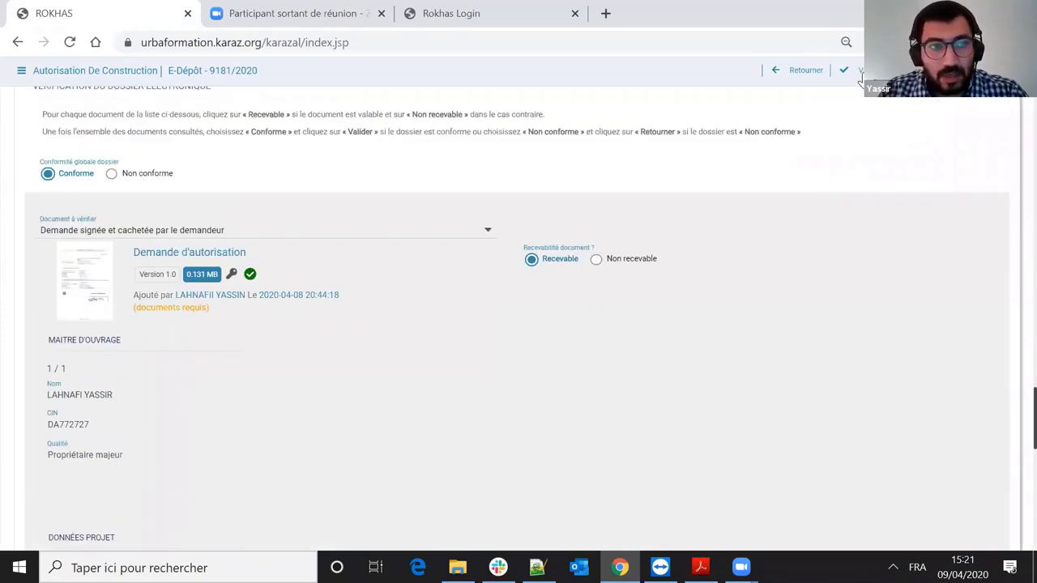
- Validate the verification task, dismiss the receivability alert, and mark the signed request Non recevable
{"action": "left_click", "coordinate": [860, 73]}
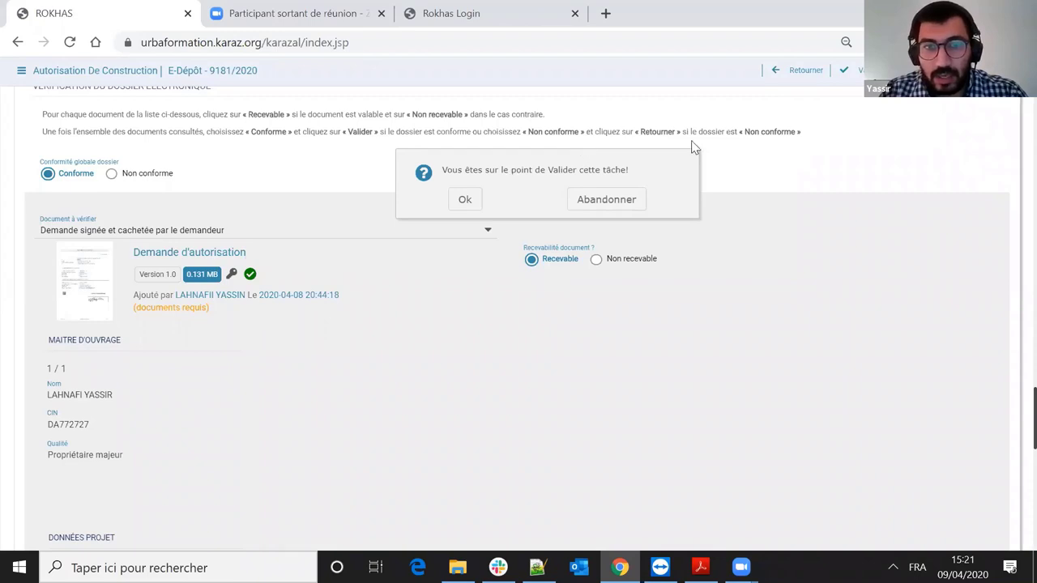
{"action": "left_click", "coordinate": [469, 199]}
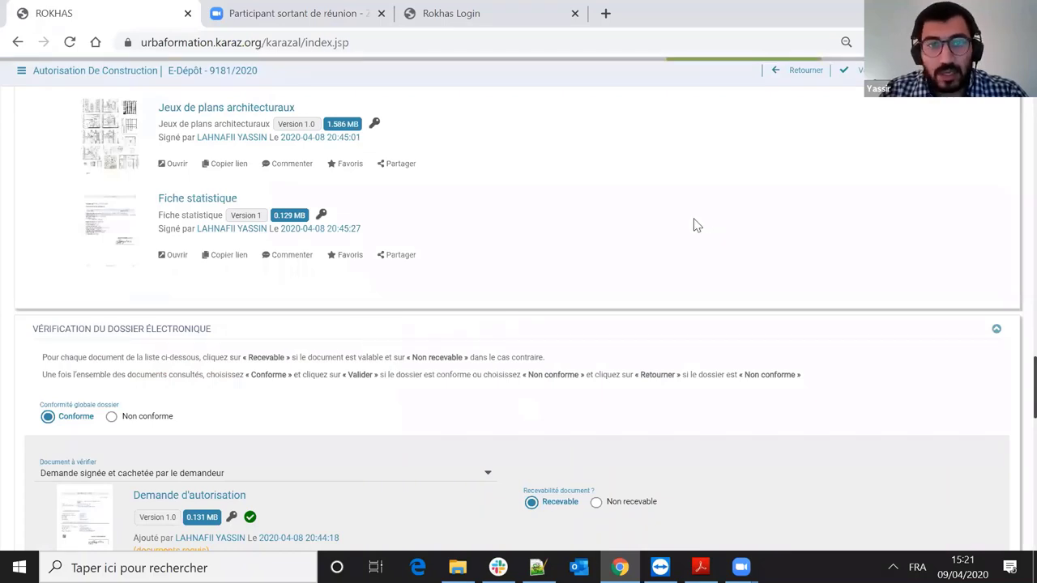
{"action": "scroll", "coordinate": [694, 224], "scroll_direction": "down", "scroll_amount": 2}
{"action": "scroll", "coordinate": [256, 173], "scroll_direction": "down", "scroll_amount": 2}
{"action": "scroll", "coordinate": [323, 137], "scroll_direction": "up", "scroll_amount": 1}
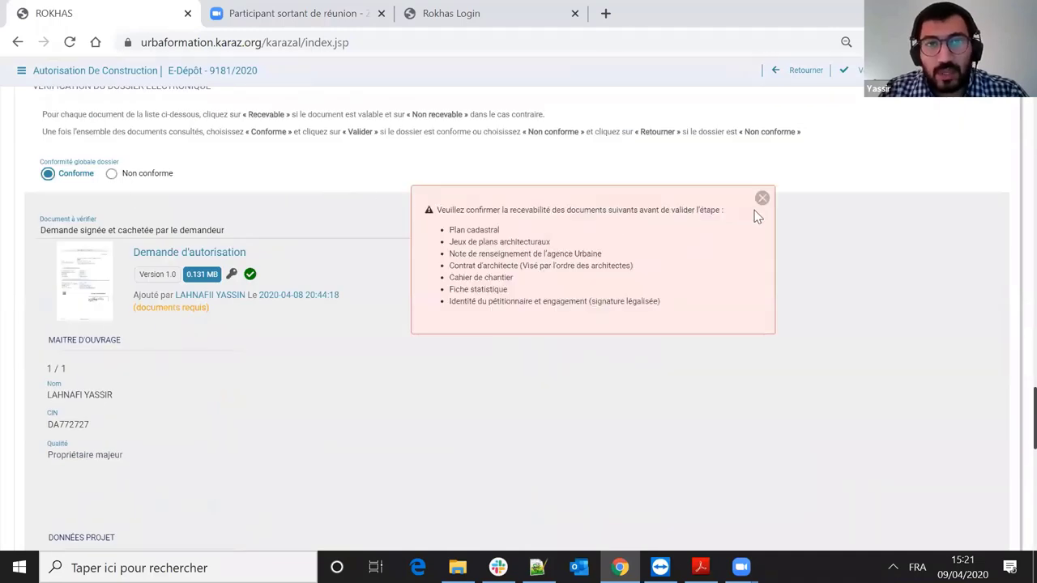
{"action": "left_click", "coordinate": [761, 198]}
{"action": "left_click", "coordinate": [596, 259]}
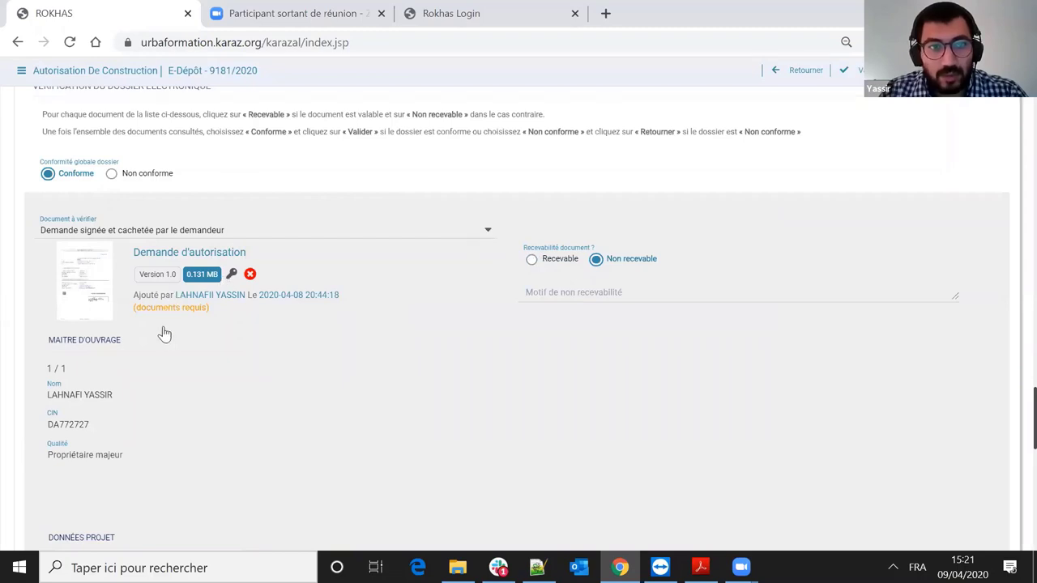
- Mark the Plan cadastral and the urban agency information note as receivable
{"action": "left_click", "coordinate": [259, 230]}
{"action": "key", "text": "Return"}
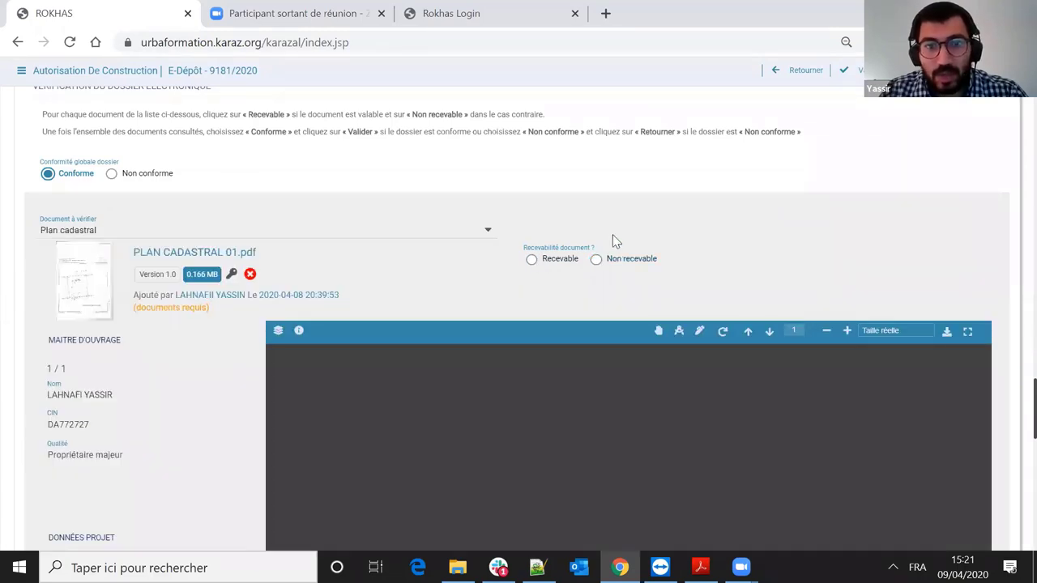
{"action": "scroll", "coordinate": [600, 226], "scroll_direction": "down", "scroll_amount": 1}
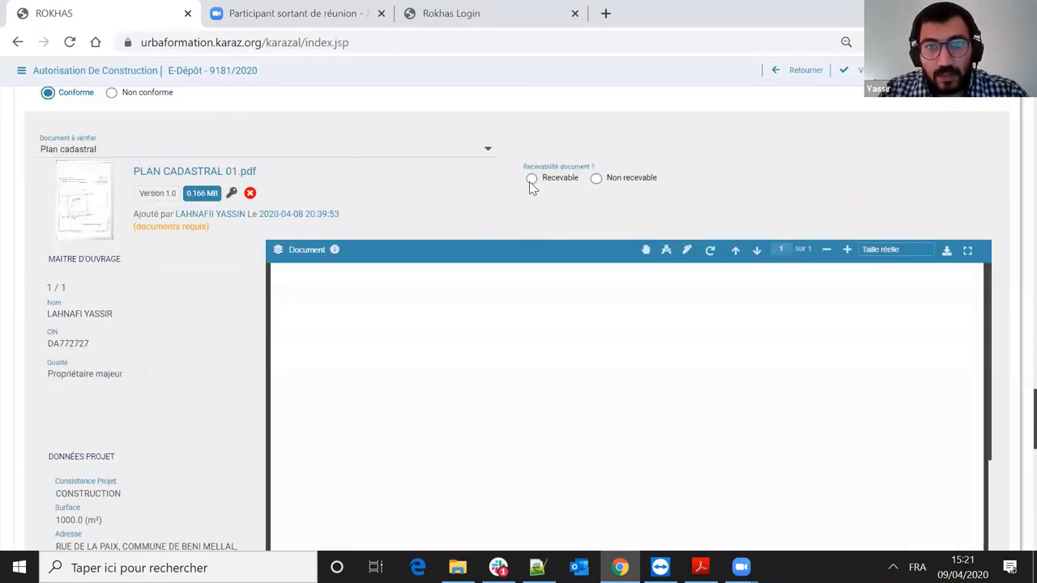
{"action": "left_click", "coordinate": [530, 179]}
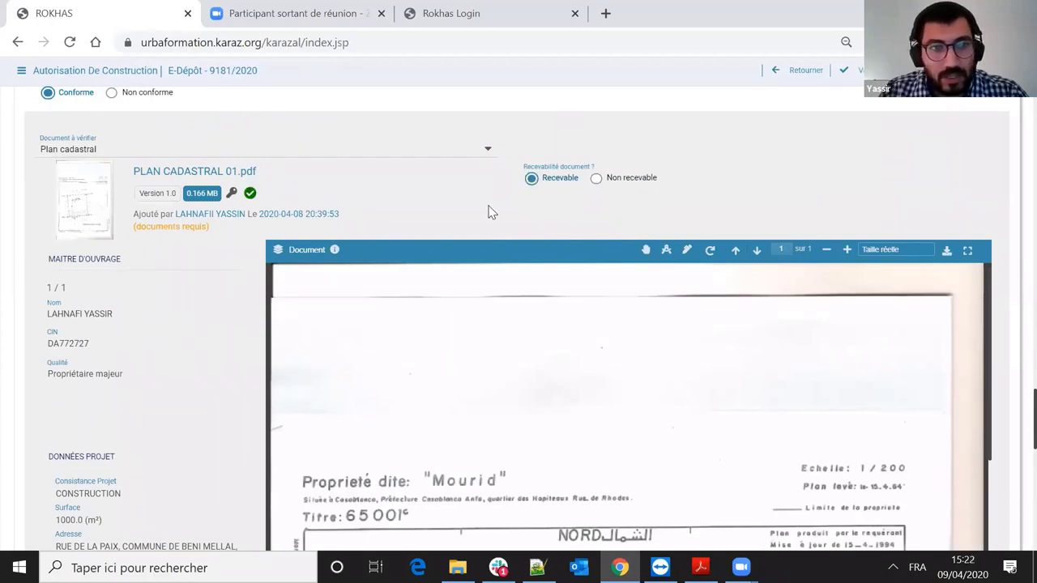
{"action": "left_click", "coordinate": [530, 179]}
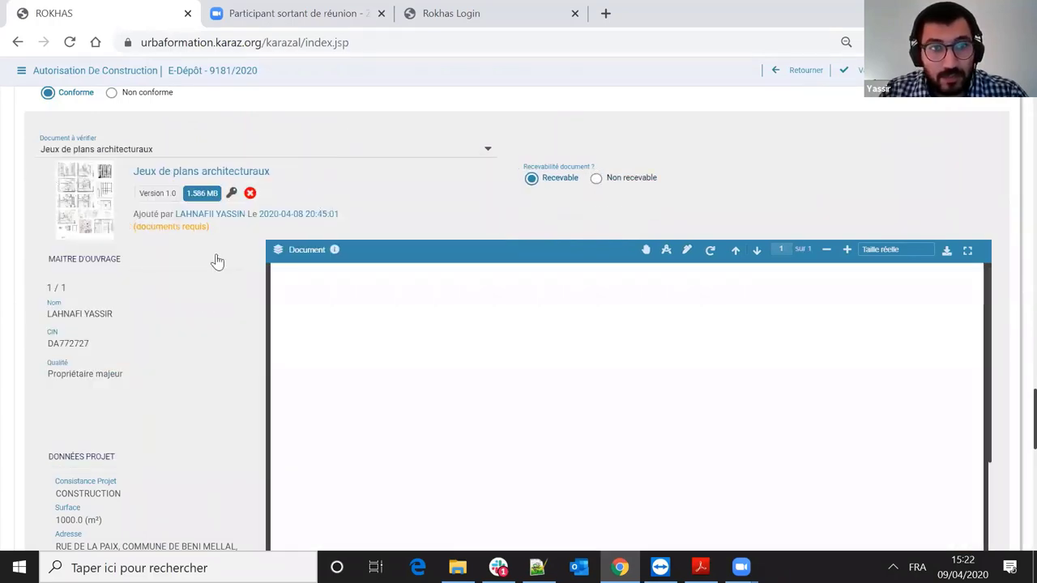
{"action": "left_click", "coordinate": [433, 149]}
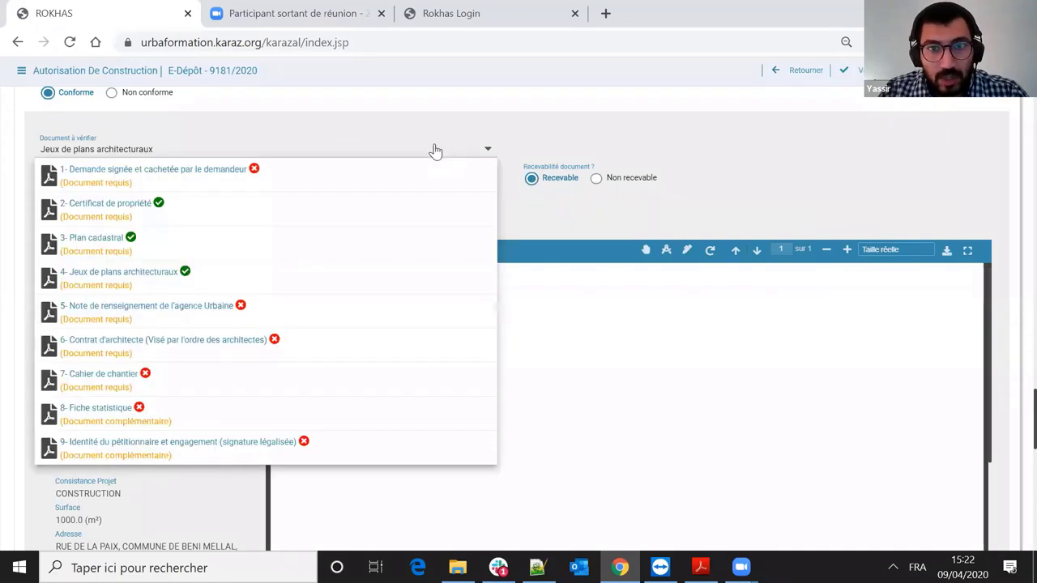
{"action": "left_click", "coordinate": [222, 307]}
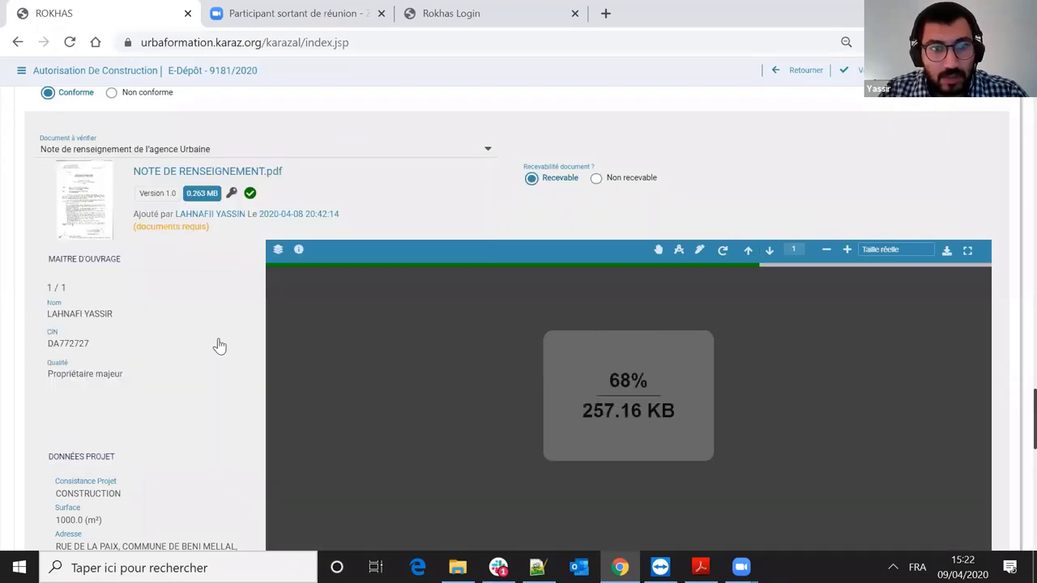
{"action": "left_click", "coordinate": [532, 179]}
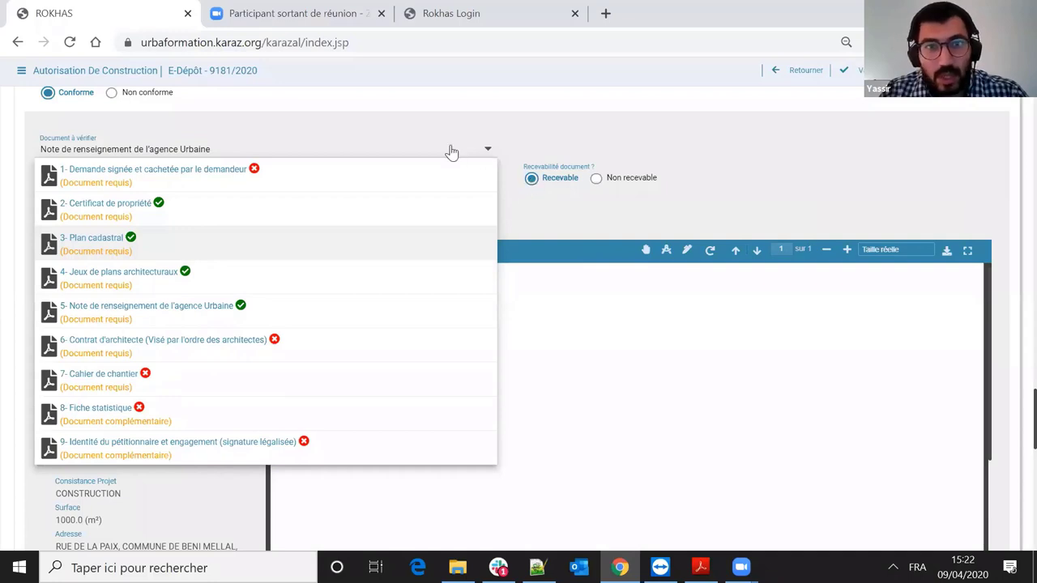
- Step through the architect's contract, Fiche statistique and petitioner identity documents
{"action": "left_click", "coordinate": [258, 335]}
{"action": "key", "text": "Down"}
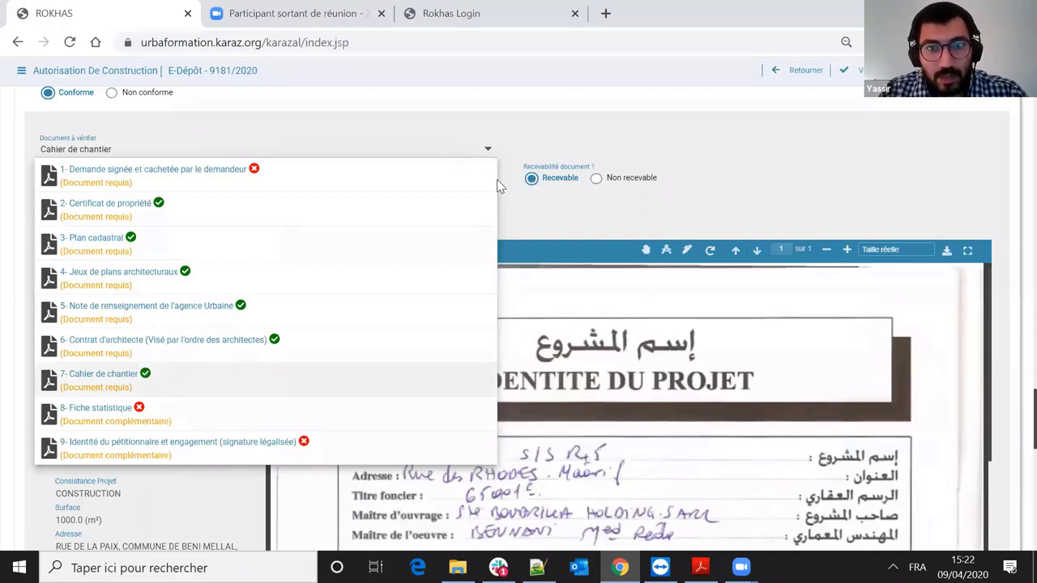
{"action": "key", "text": "Down"}
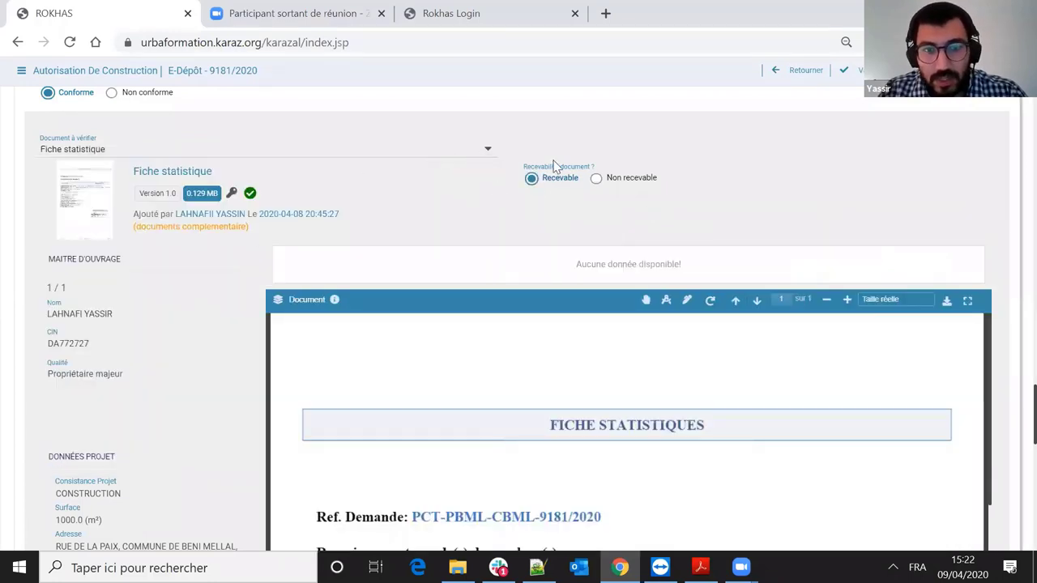
{"action": "key", "text": "Down"}
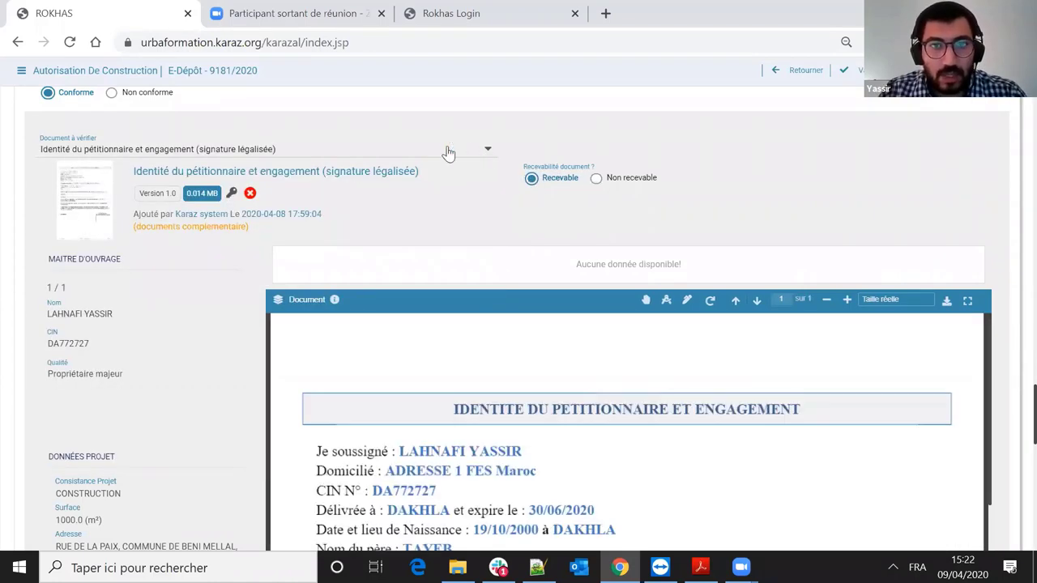
- Display the authorisation request and reopen the document list to confirm all nine are ticked
{"action": "left_click", "coordinate": [261, 148]}
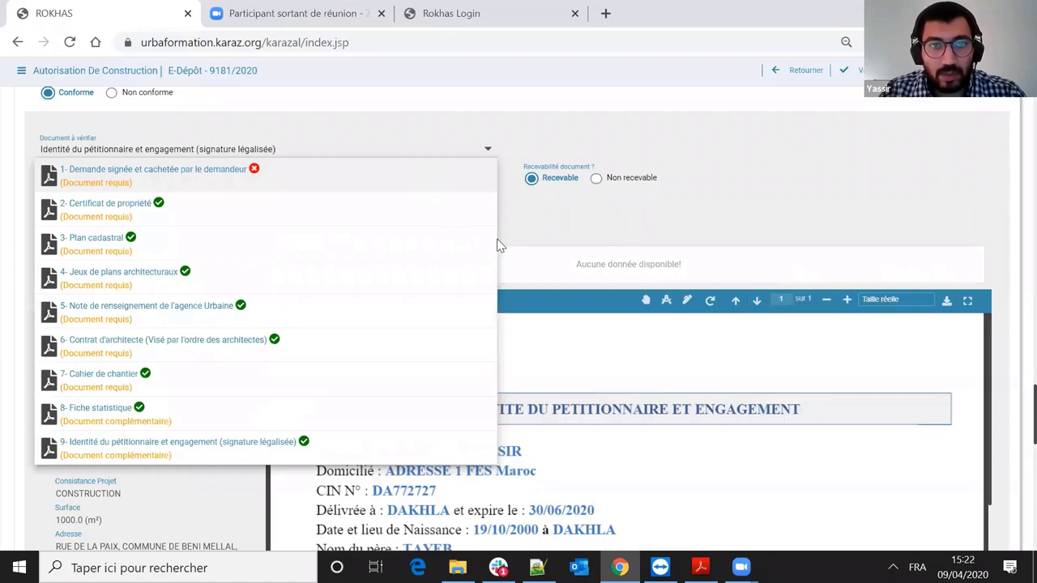
{"action": "left_click", "coordinate": [259, 174]}
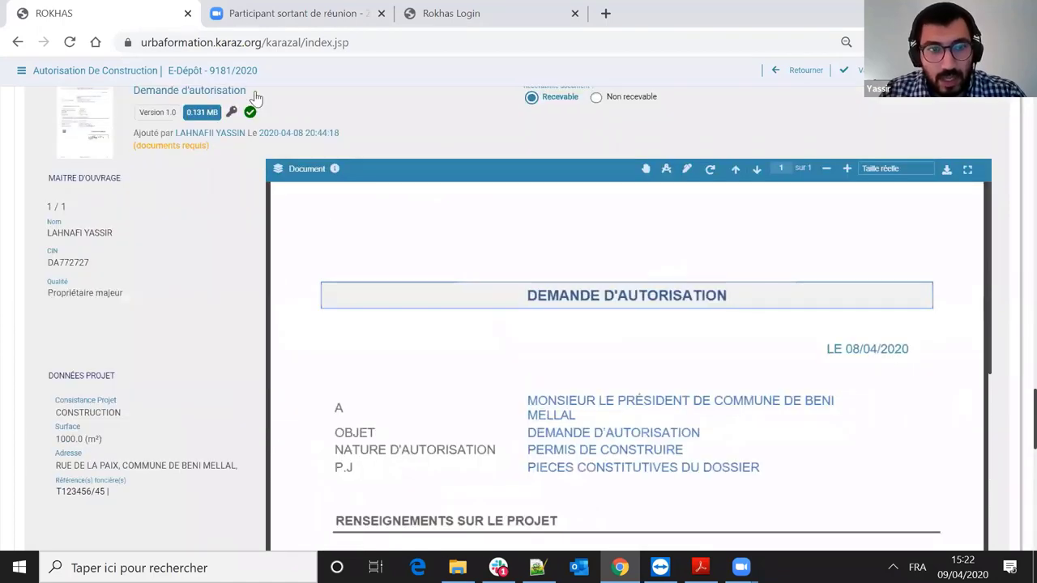
{"action": "scroll", "coordinate": [324, 215], "scroll_direction": "up", "scroll_amount": 2}
{"action": "left_click", "coordinate": [359, 213]}
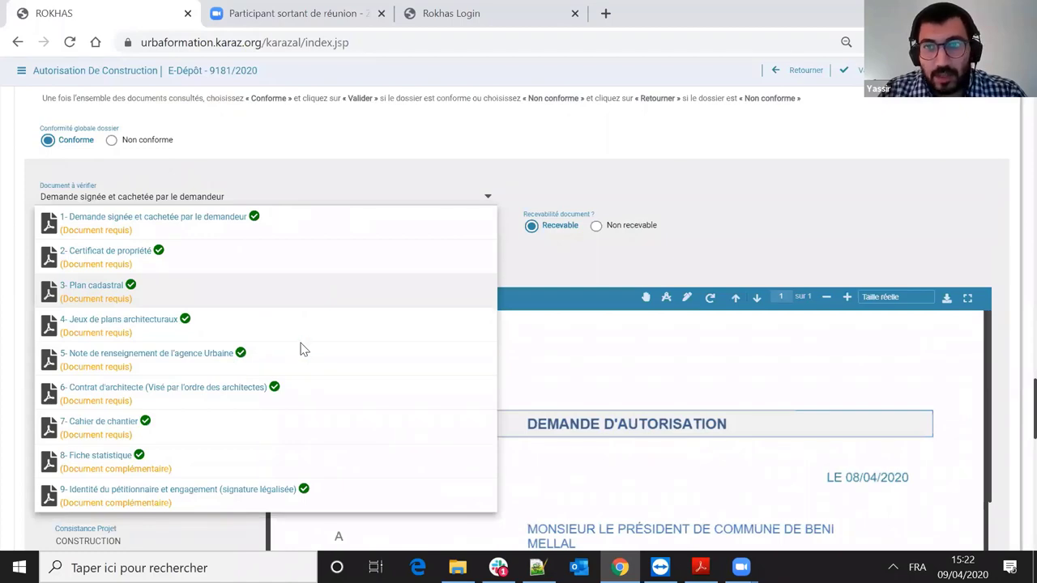
{"action": "scroll", "coordinate": [465, 206], "scroll_direction": "down", "scroll_amount": 2}
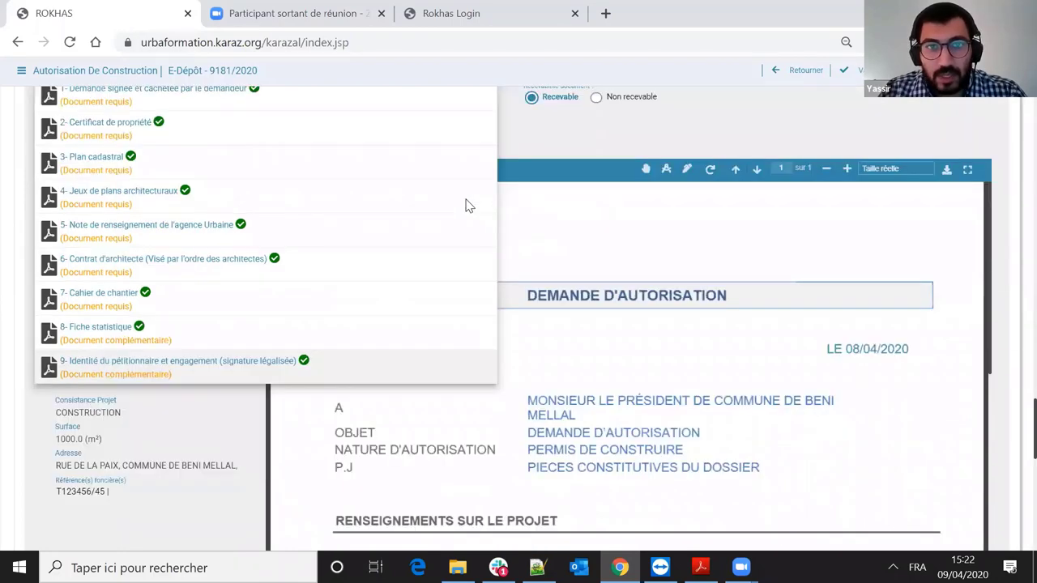
{"action": "scroll", "coordinate": [488, 201], "scroll_direction": "up", "scroll_amount": 6}
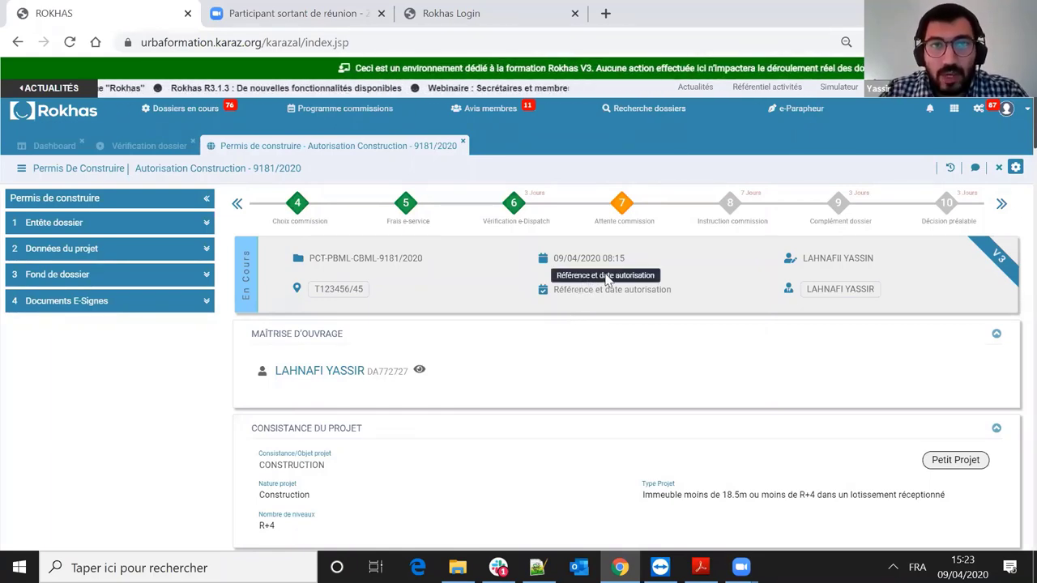
- Close the 'Permis de construire - Autorisation Construction - 9181/2020' dossier tab
{"action": "left_click", "coordinate": [461, 144]}
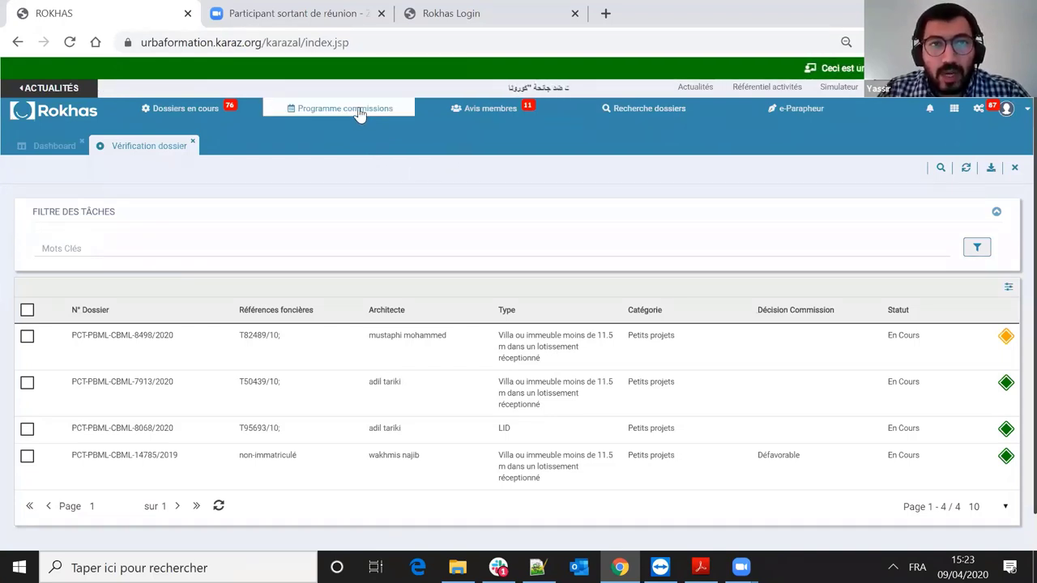
- Go through Avis membres > Permis construire > Instruction dossiers to the Saisie avis draft list
{"action": "left_click", "coordinate": [502, 113]}
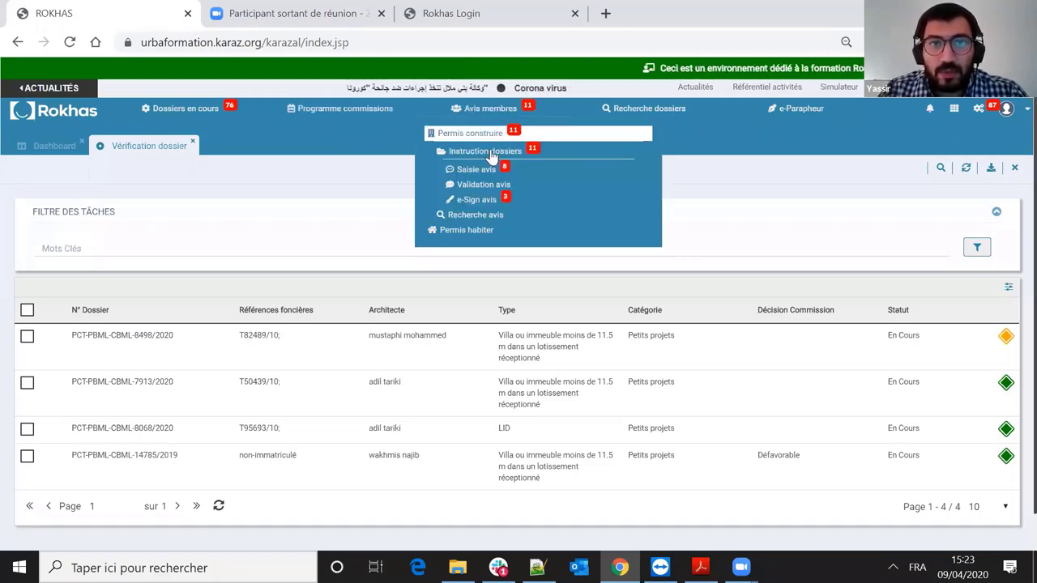
{"action": "left_click", "coordinate": [494, 139]}
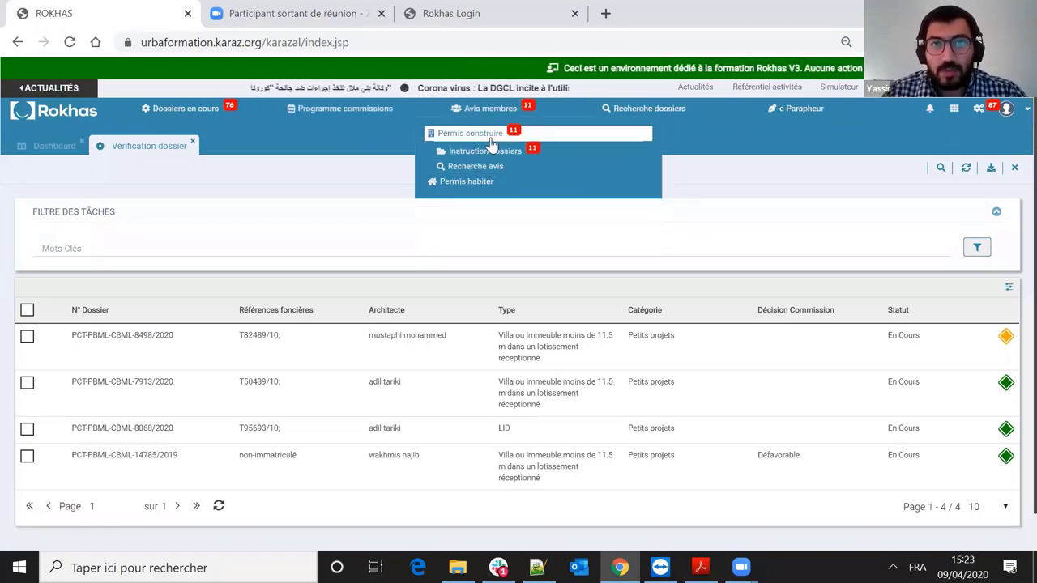
{"action": "left_click", "coordinate": [478, 136]}
{"action": "left_click", "coordinate": [478, 138]}
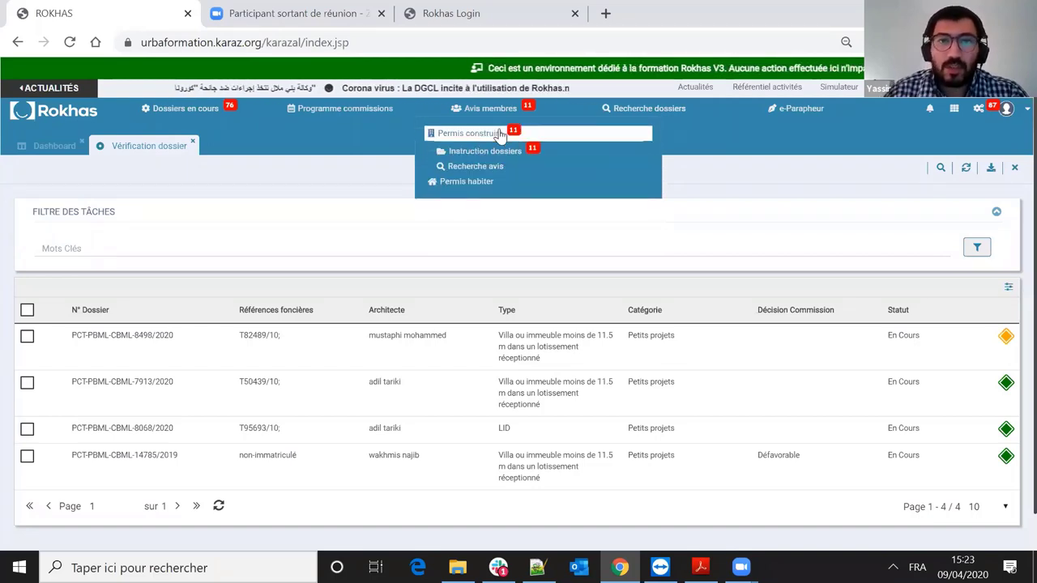
{"action": "left_click", "coordinate": [516, 155]}
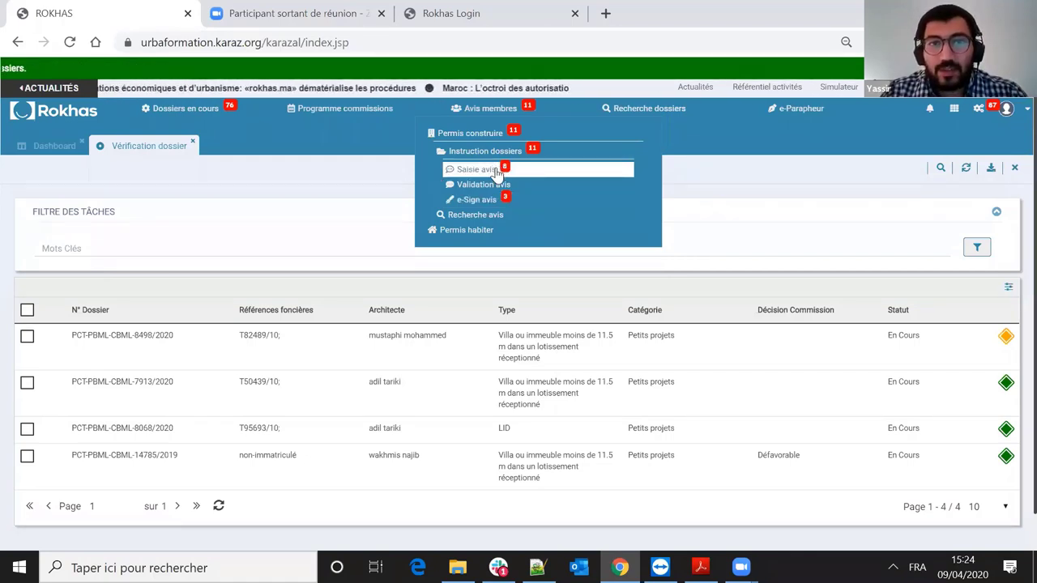
{"action": "left_click", "coordinate": [484, 170]}
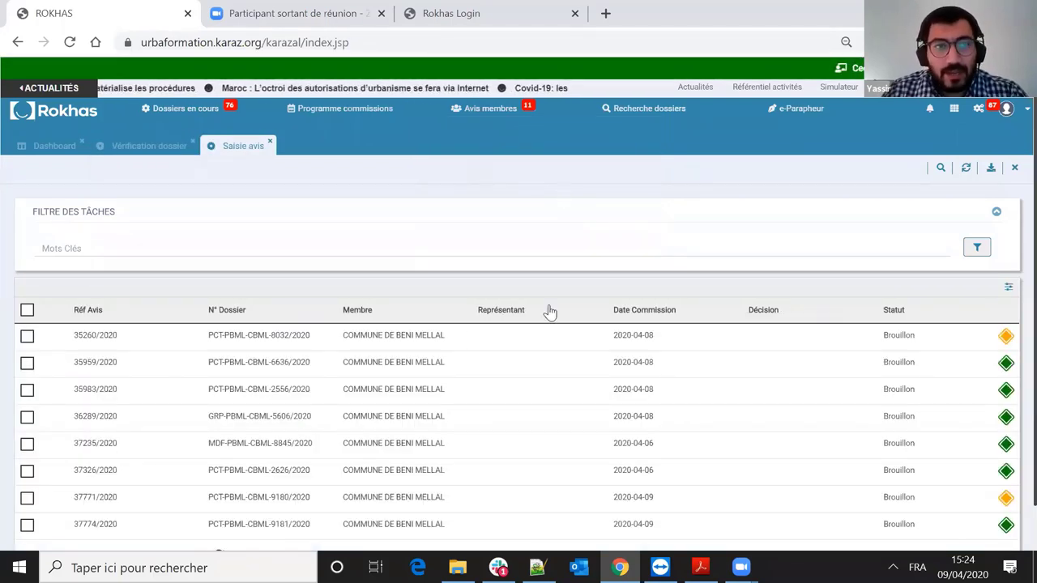
{"action": "scroll", "coordinate": [546, 310], "scroll_direction": "down", "scroll_amount": 1}
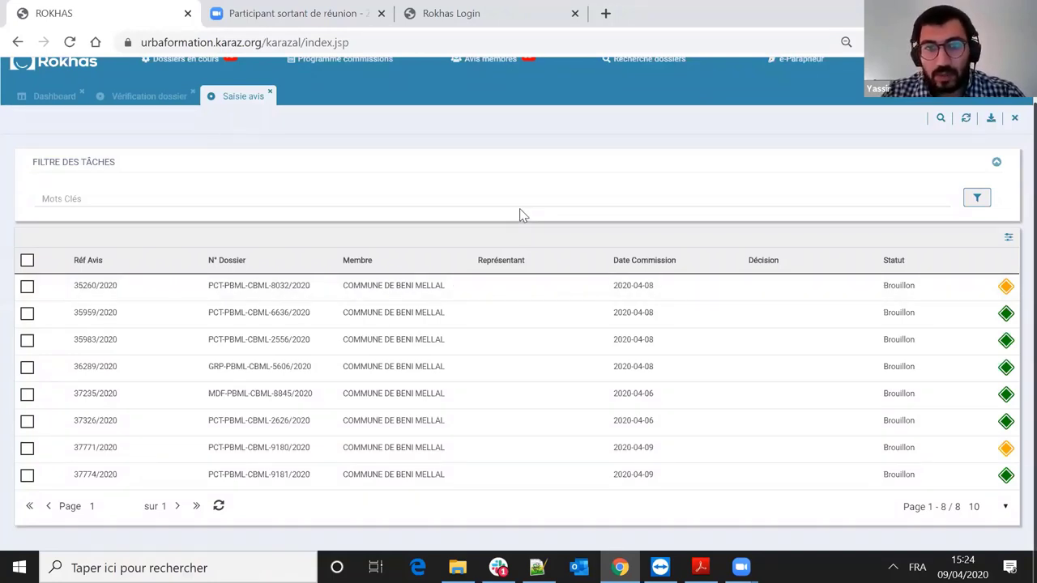
- Open opinion 37774/2020 for dossier 9181/2020 and collapse the side panel to widen the form
{"action": "double_click", "coordinate": [416, 477]}
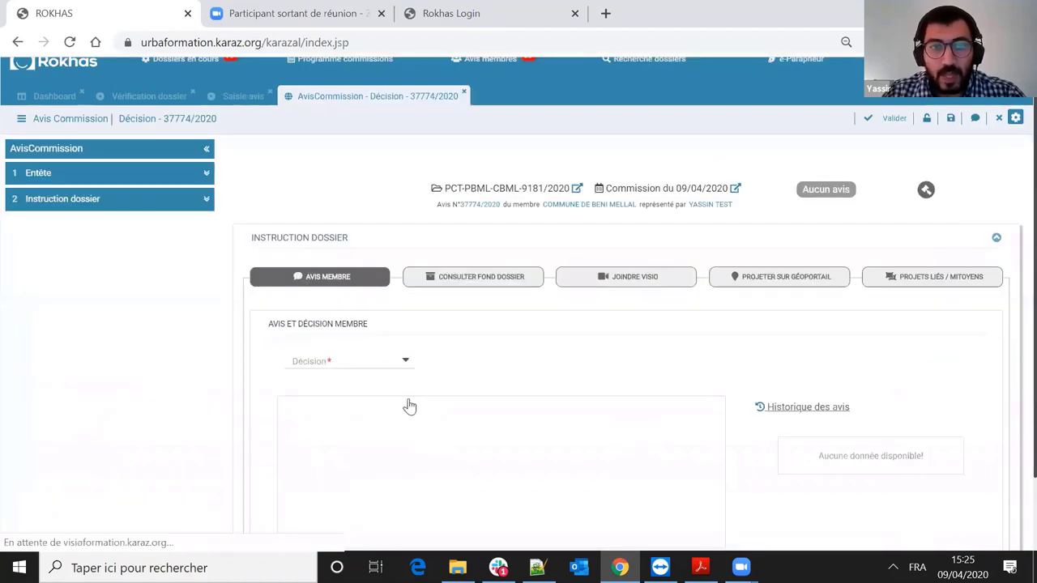
{"action": "scroll", "coordinate": [204, 116], "scroll_direction": "down", "scroll_amount": 1}
{"action": "left_click", "coordinate": [204, 100]}
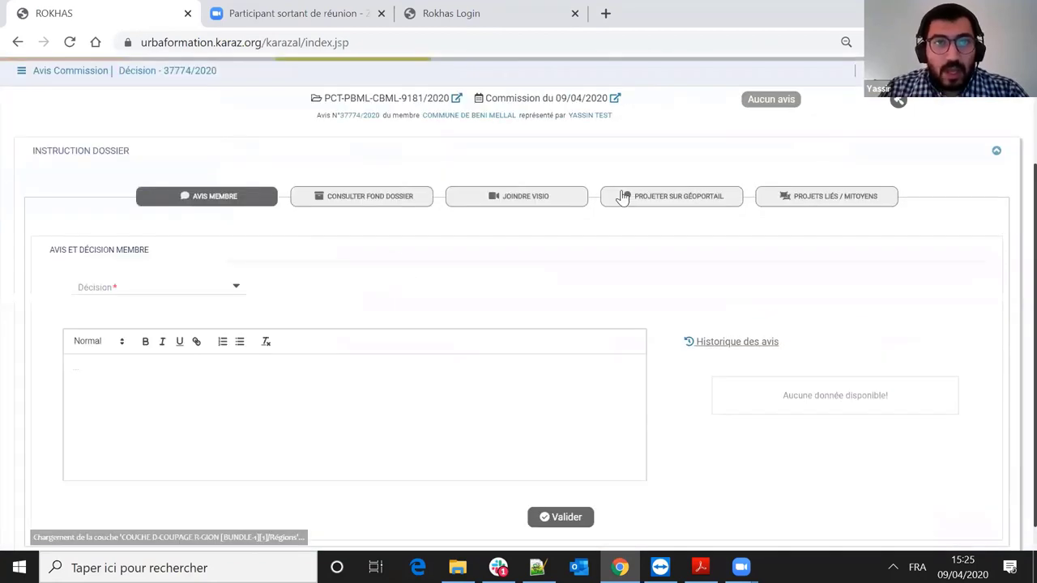
{"action": "scroll", "coordinate": [528, 215], "scroll_direction": "up", "scroll_amount": 1}
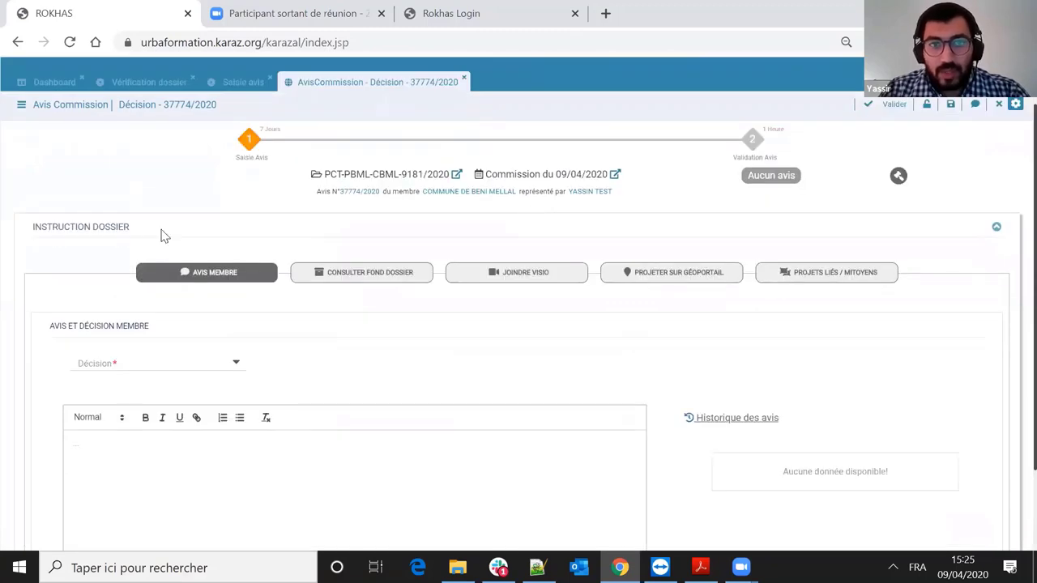
{"action": "scroll", "coordinate": [331, 180], "scroll_direction": "up", "scroll_amount": 1}
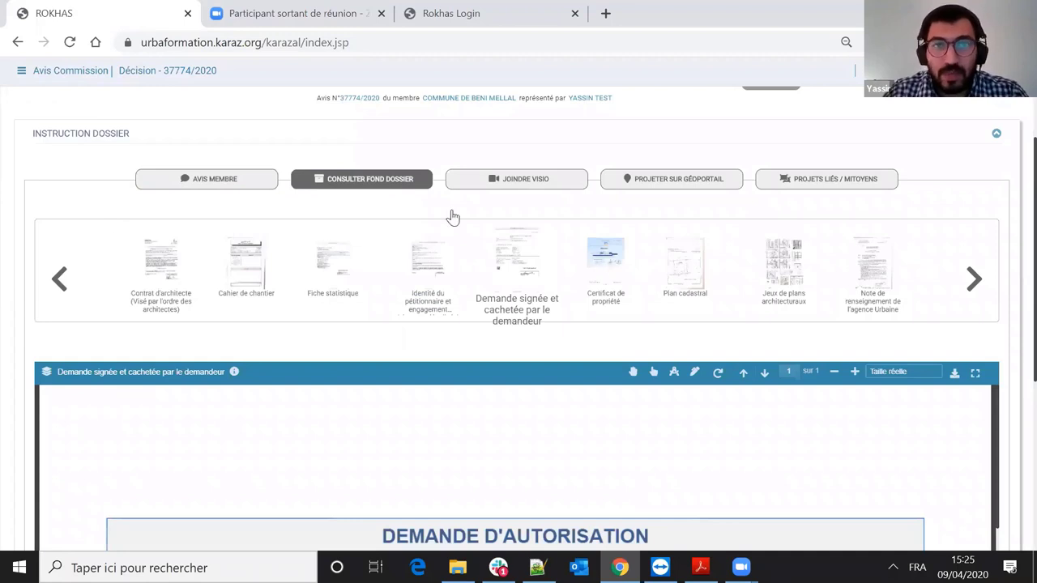
- Advance the document carousel past Cahier de chantier to Fiche statistique
{"action": "scroll", "coordinate": [972, 203], "scroll_direction": "down", "scroll_amount": 2}
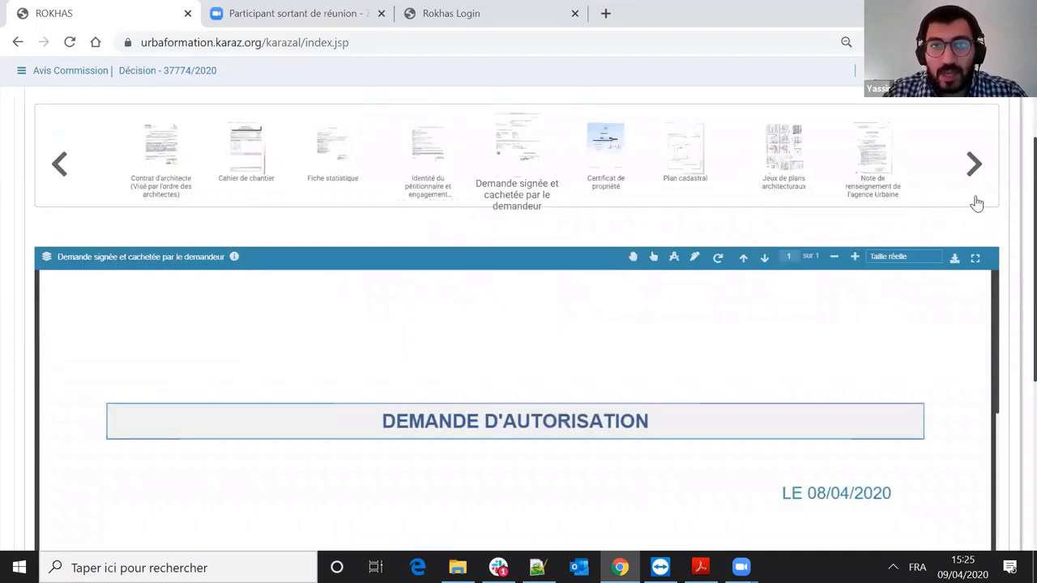
{"action": "scroll", "coordinate": [976, 202], "scroll_direction": "up", "scroll_amount": 1}
{"action": "left_click", "coordinate": [974, 200]}
{"action": "left_click", "coordinate": [975, 201]}
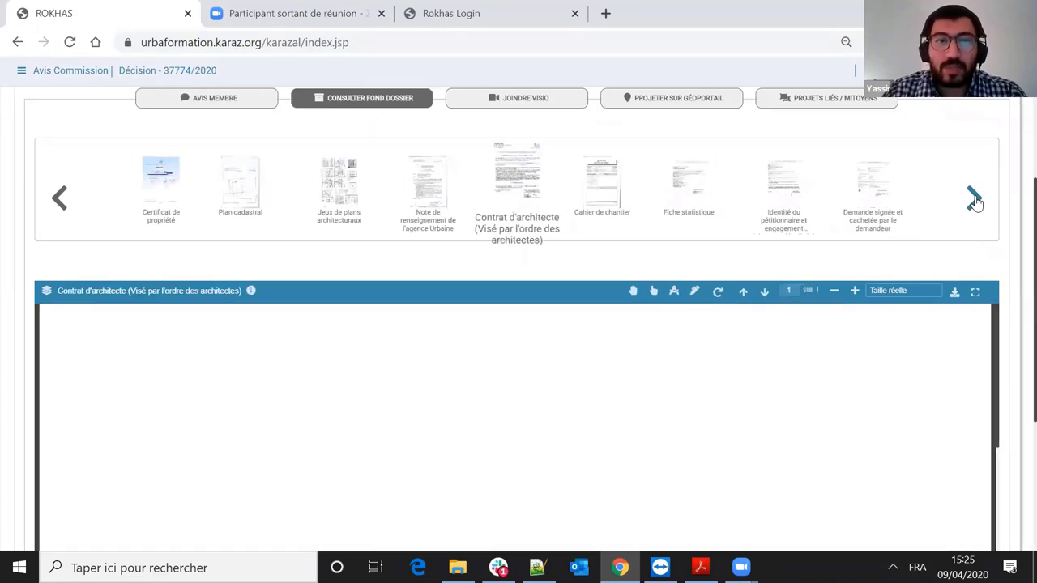
{"action": "left_click", "coordinate": [974, 200]}
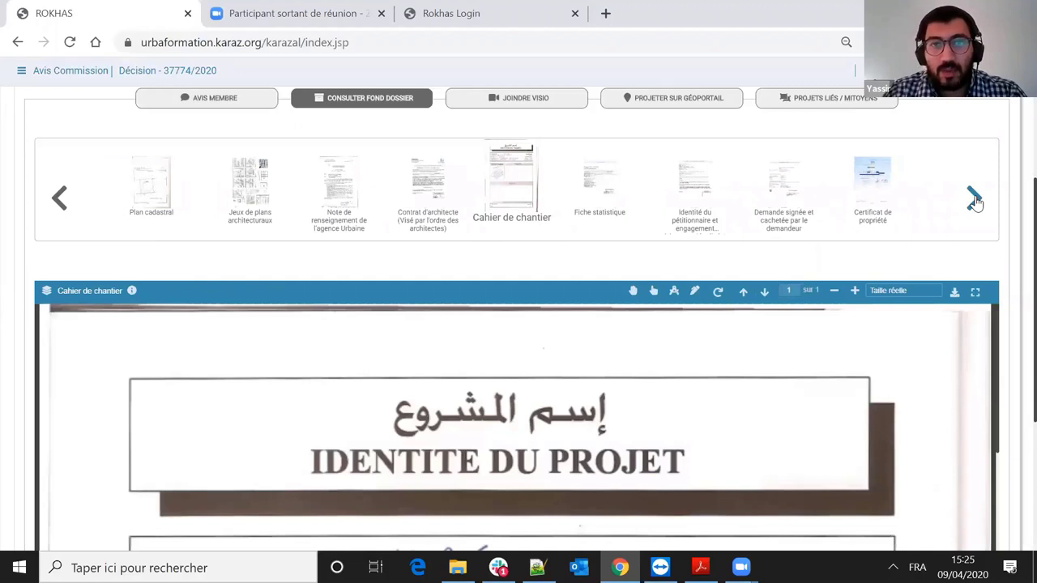
{"action": "left_click", "coordinate": [975, 200]}
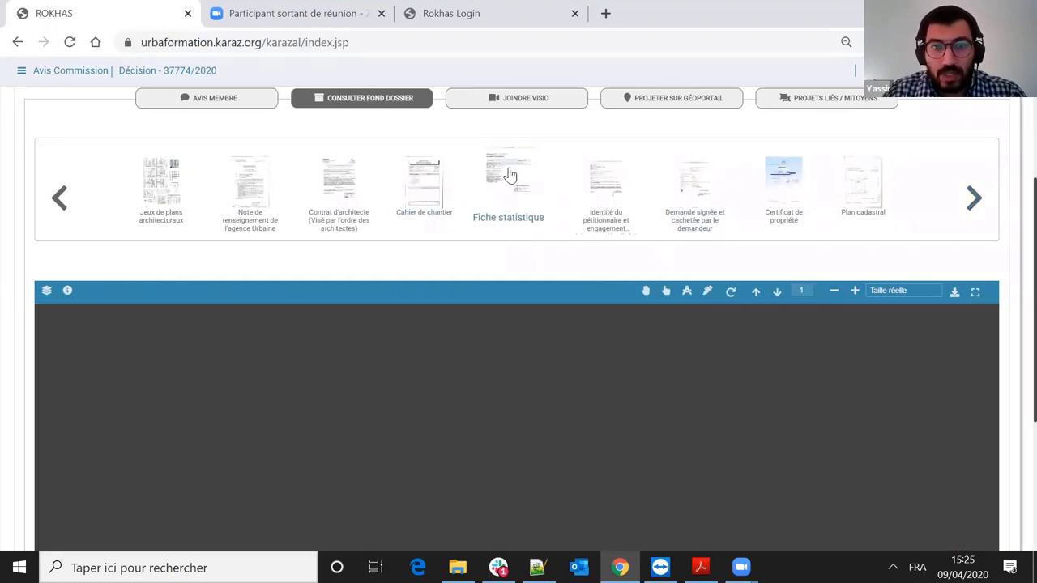
- Continue the carousel and load Jeux de plans architecturaux into the viewer
{"action": "scroll", "coordinate": [933, 173], "scroll_direction": "down", "scroll_amount": 2}
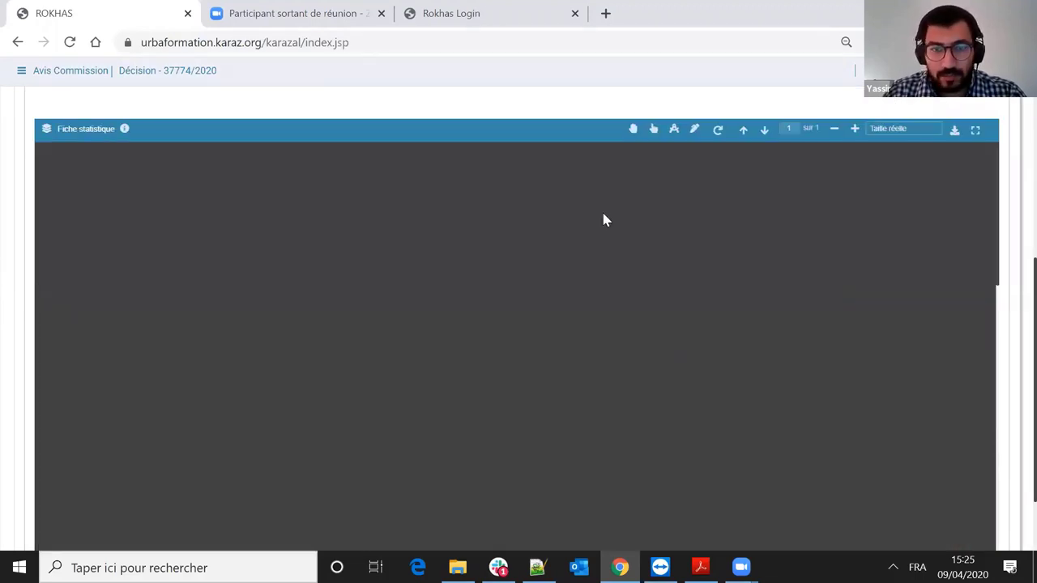
{"action": "scroll", "coordinate": [852, 208], "scroll_direction": "down", "scroll_amount": 1}
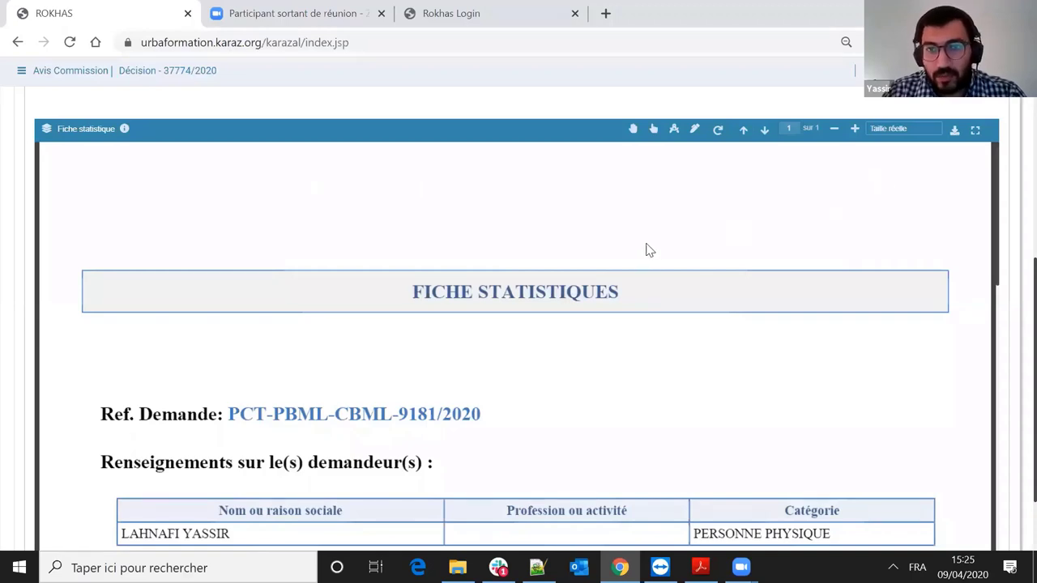
{"action": "scroll", "coordinate": [499, 203], "scroll_direction": "up", "scroll_amount": 1}
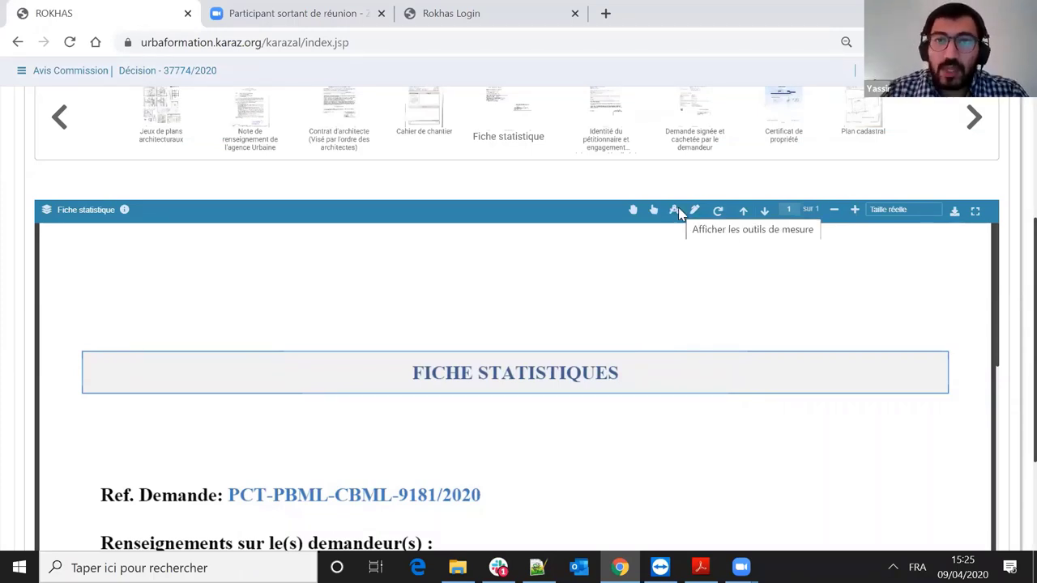
{"action": "scroll", "coordinate": [472, 208], "scroll_direction": "up", "scroll_amount": 1}
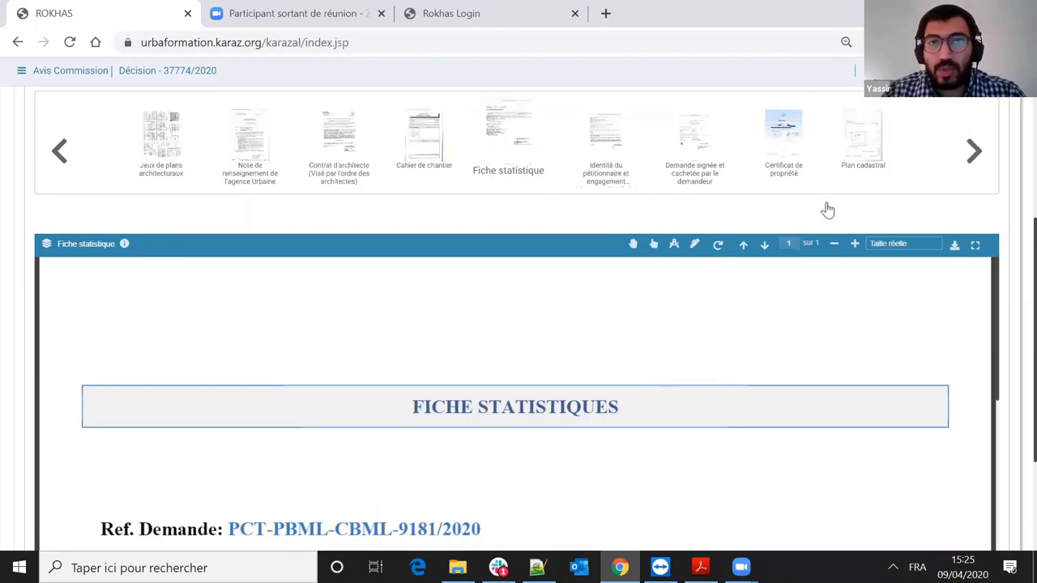
{"action": "scroll", "coordinate": [828, 210], "scroll_direction": "up", "scroll_amount": 1}
{"action": "left_click", "coordinate": [973, 198]}
{"action": "left_click", "coordinate": [974, 198]}
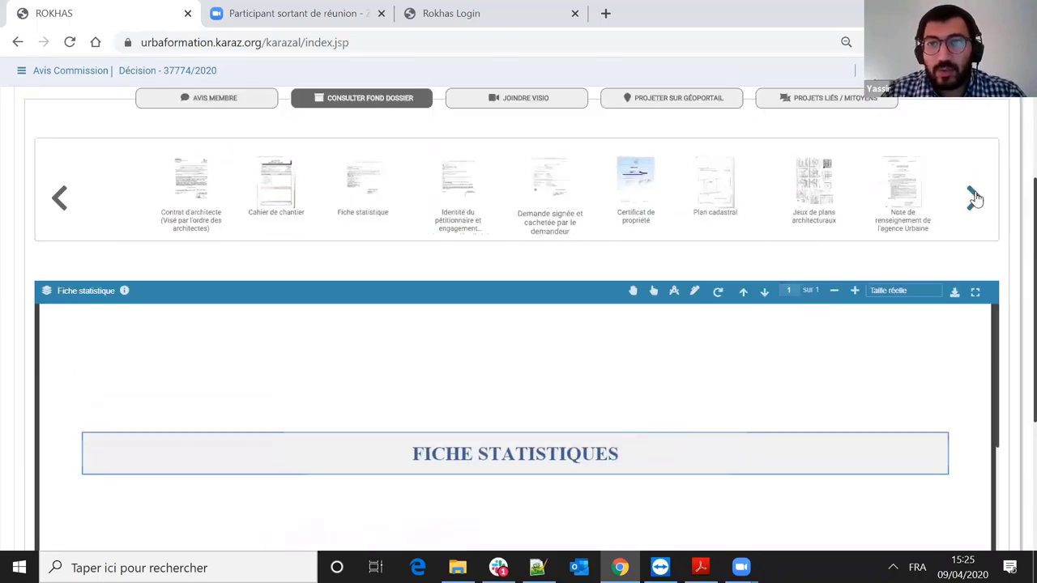
{"action": "left_click", "coordinate": [612, 177]}
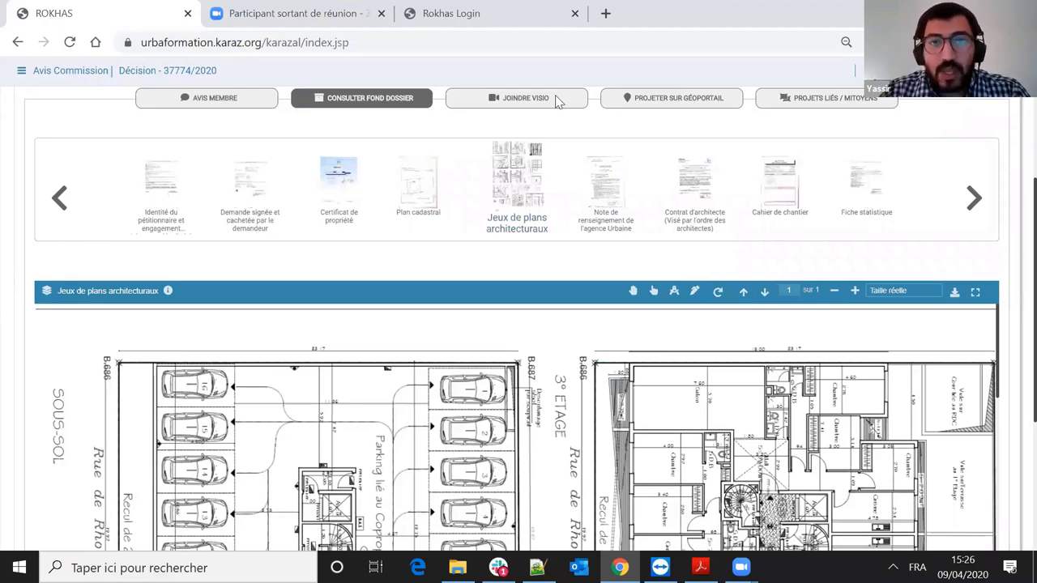
- Scroll to the REZ-DE-CHAUSSEE sheet and zoom in on it twice
{"action": "scroll", "coordinate": [555, 100], "scroll_direction": "down", "scroll_amount": 2}
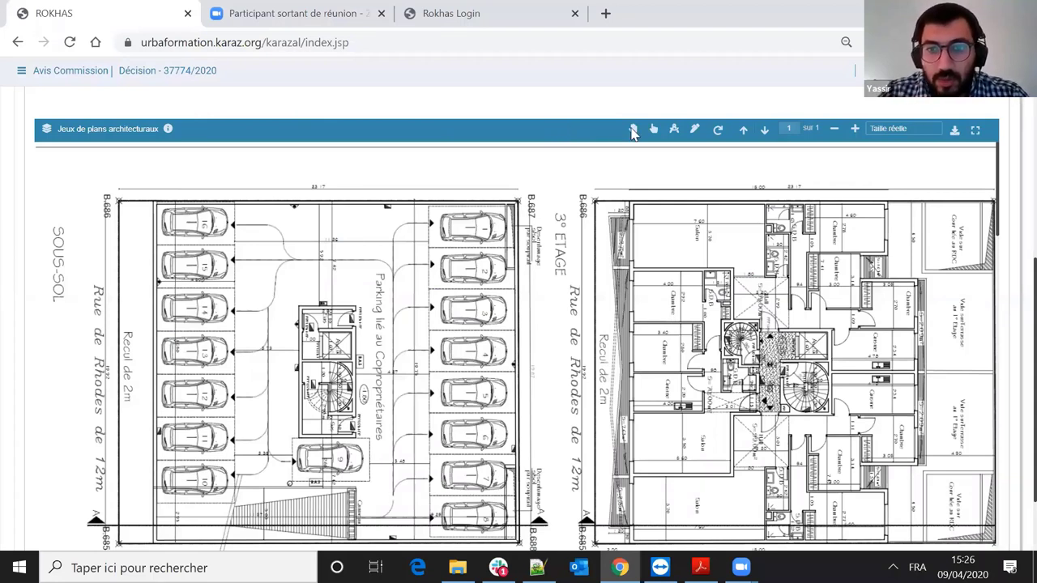
{"action": "left_click", "coordinate": [675, 132]}
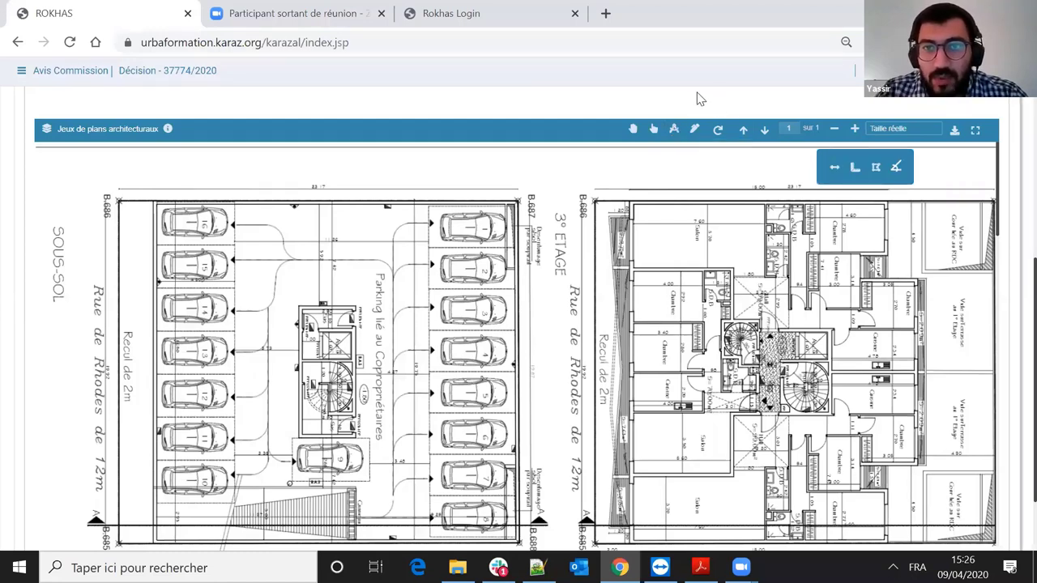
{"action": "scroll", "coordinate": [523, 229], "scroll_direction": "down", "scroll_amount": 2}
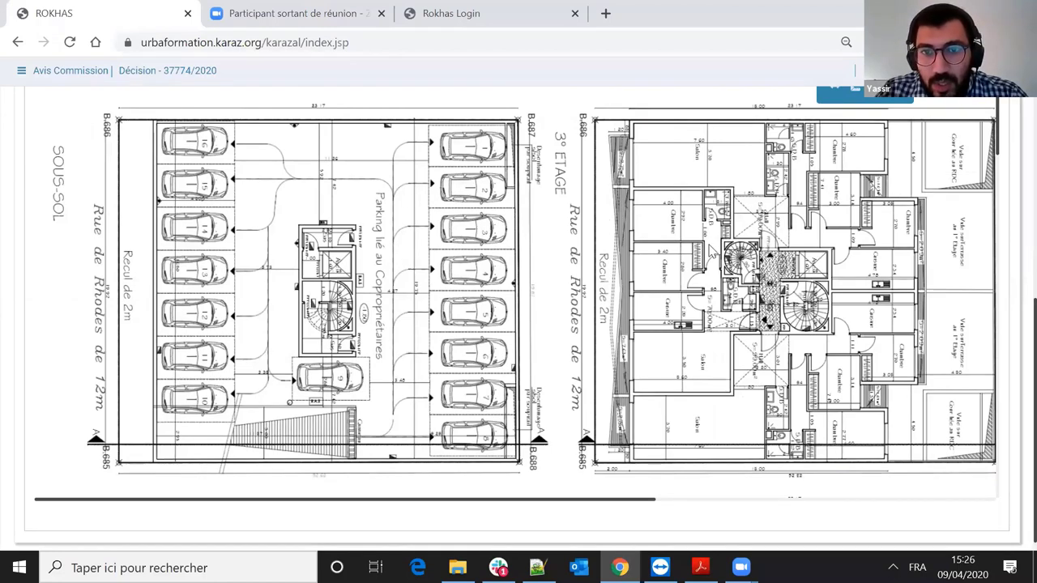
{"action": "scroll", "coordinate": [651, 197], "scroll_direction": "down", "scroll_amount": 3}
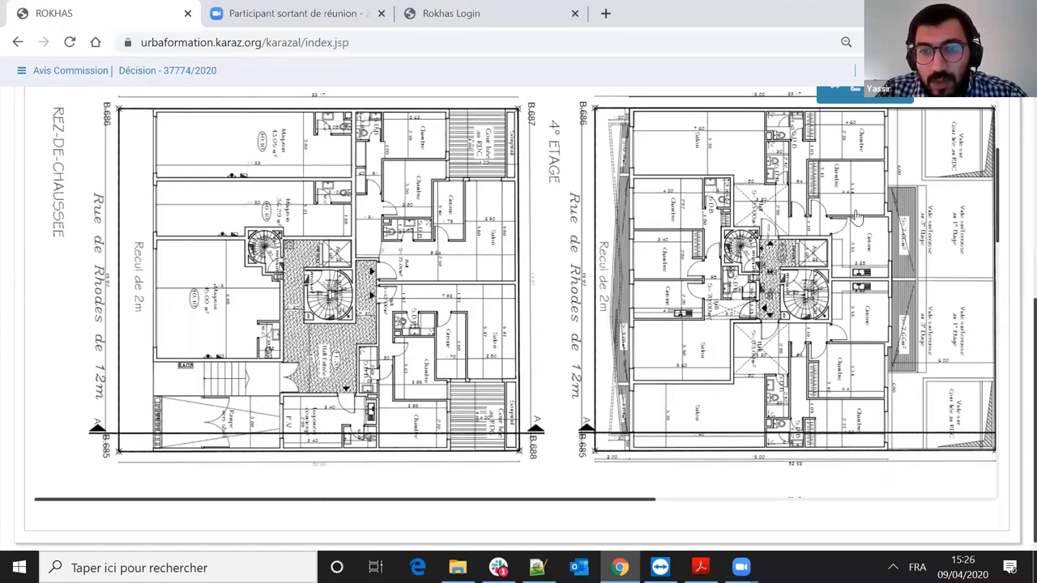
{"action": "scroll", "coordinate": [543, 275], "scroll_direction": "up", "scroll_amount": 3}
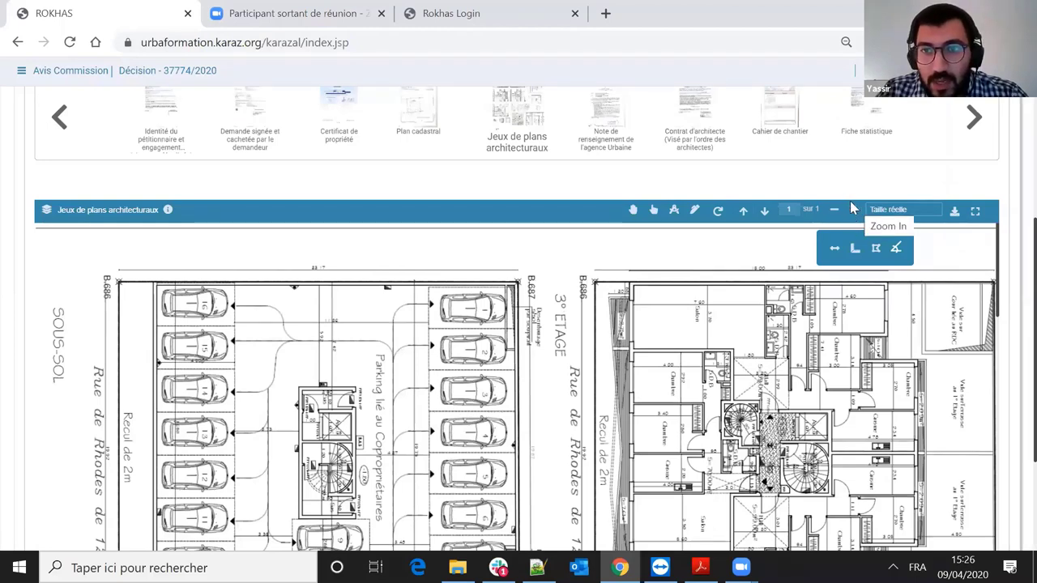
{"action": "scroll", "coordinate": [854, 215], "scroll_direction": "down", "scroll_amount": 1}
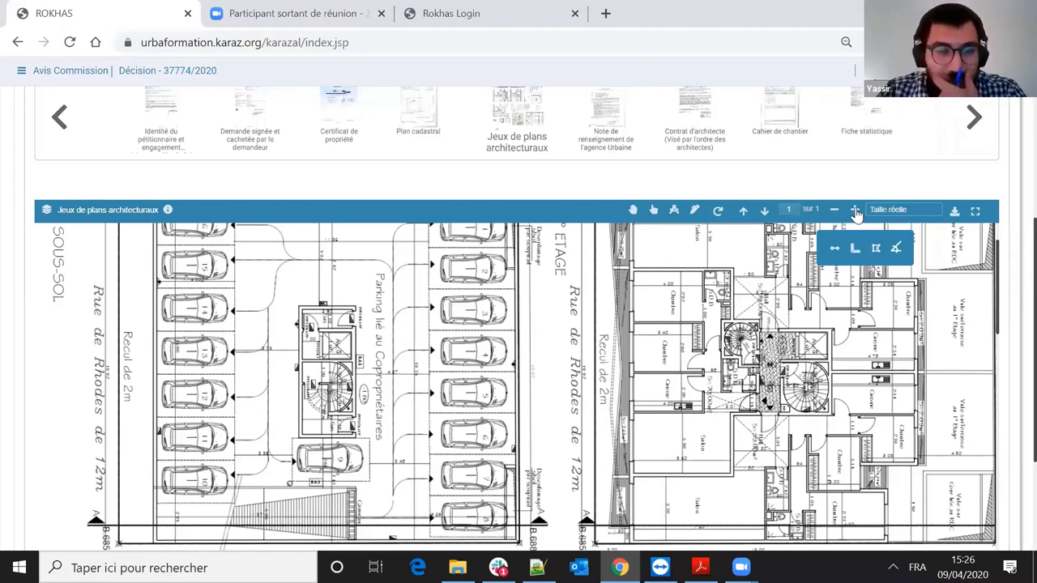
{"action": "left_click", "coordinate": [855, 210]}
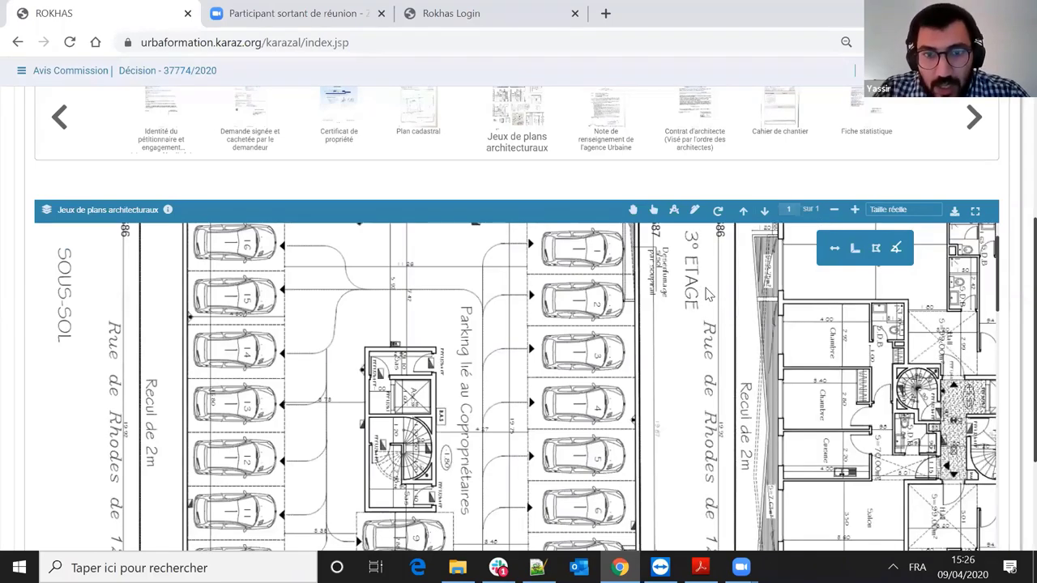
{"action": "scroll", "coordinate": [648, 300], "scroll_direction": "down", "scroll_amount": 2}
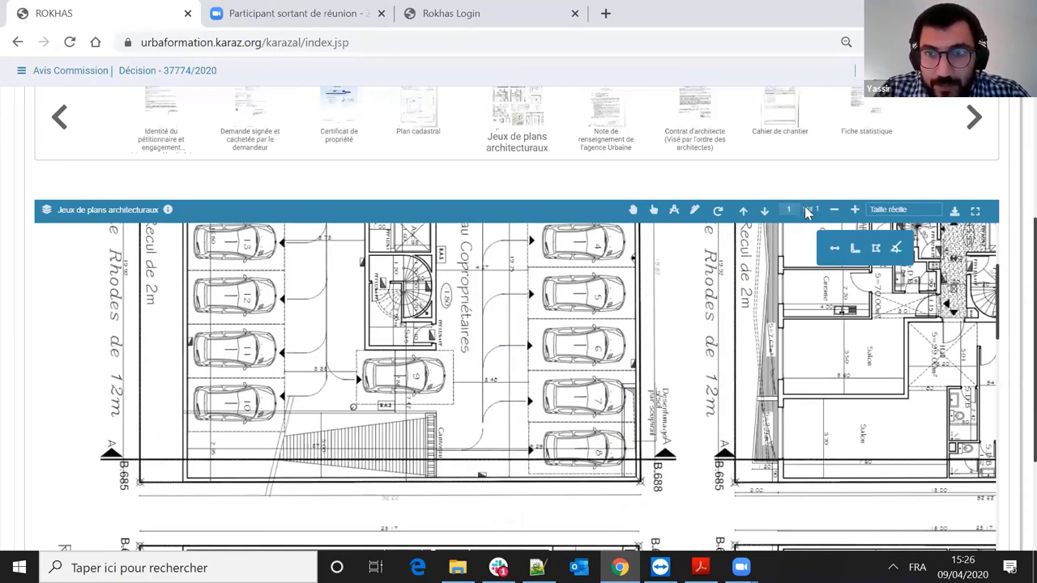
{"action": "left_click", "coordinate": [855, 210]}
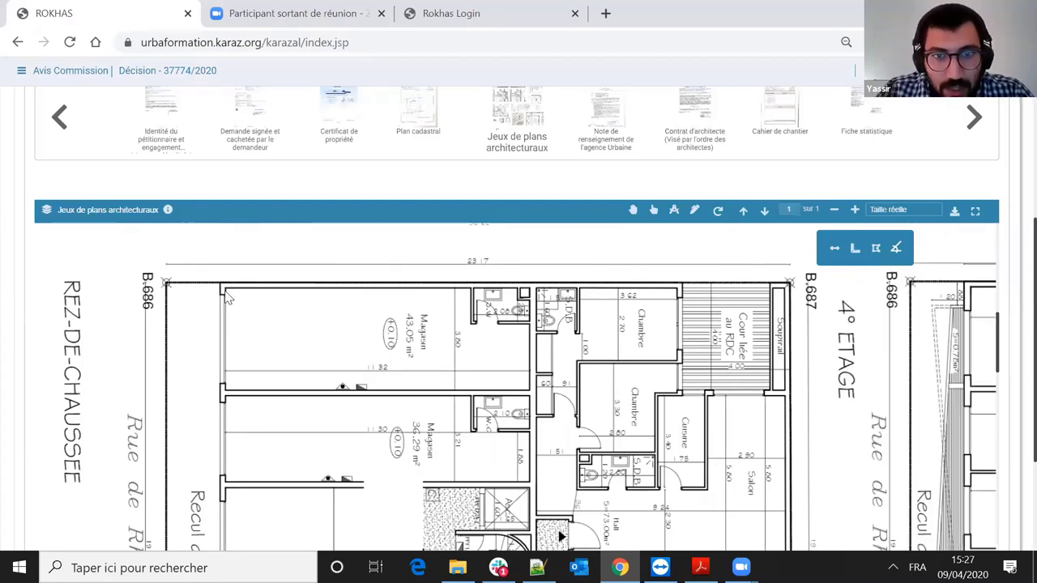
- Bring up the measurement calibration settings with the Dimensions de la page list
{"action": "scroll", "coordinate": [285, 308], "scroll_direction": "down", "scroll_amount": 1}
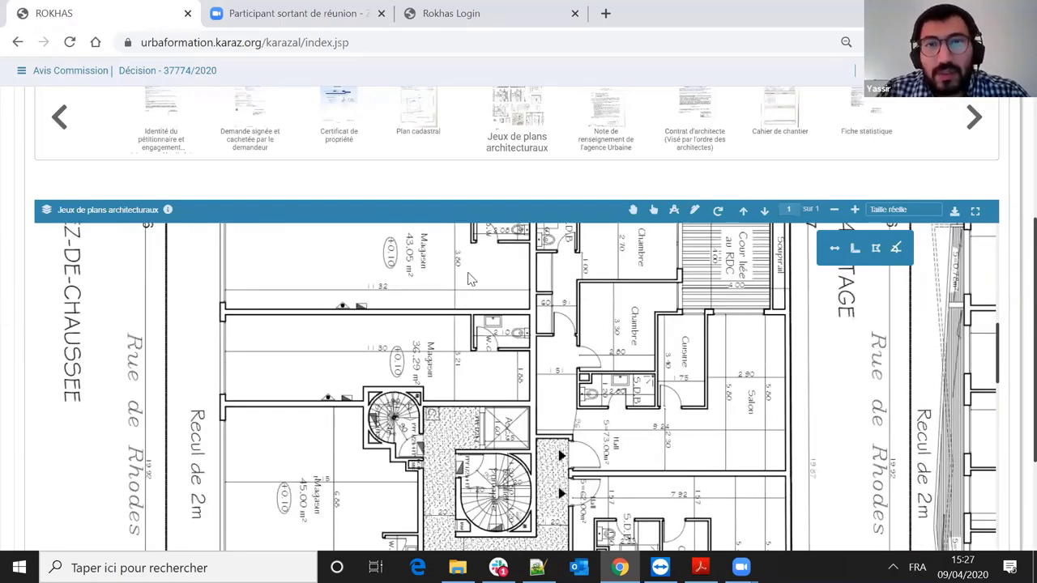
{"action": "left_click", "coordinate": [674, 213]}
{"action": "left_click", "coordinate": [675, 213]}
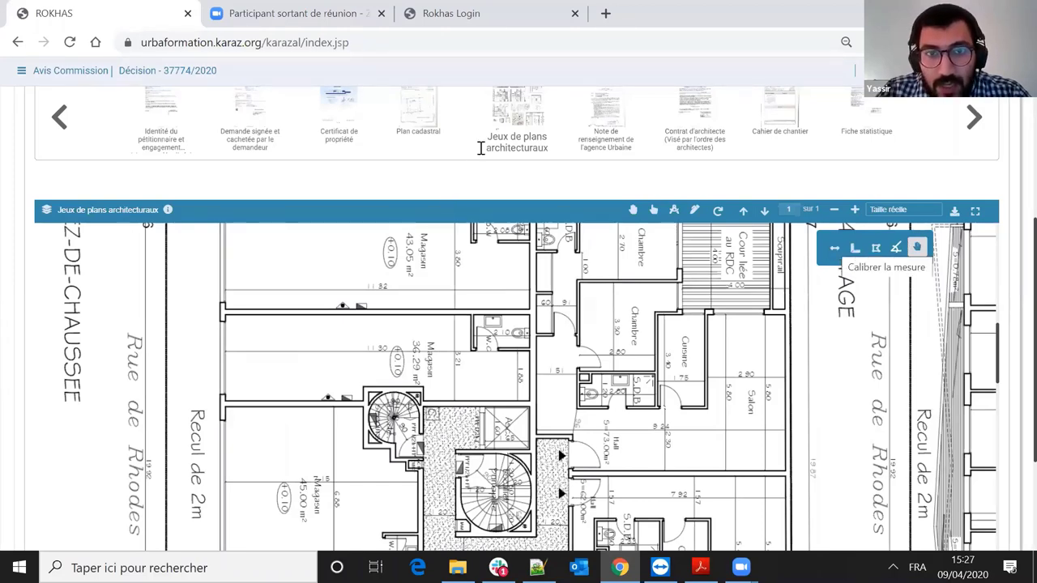
{"action": "left_click", "coordinate": [536, 175]}
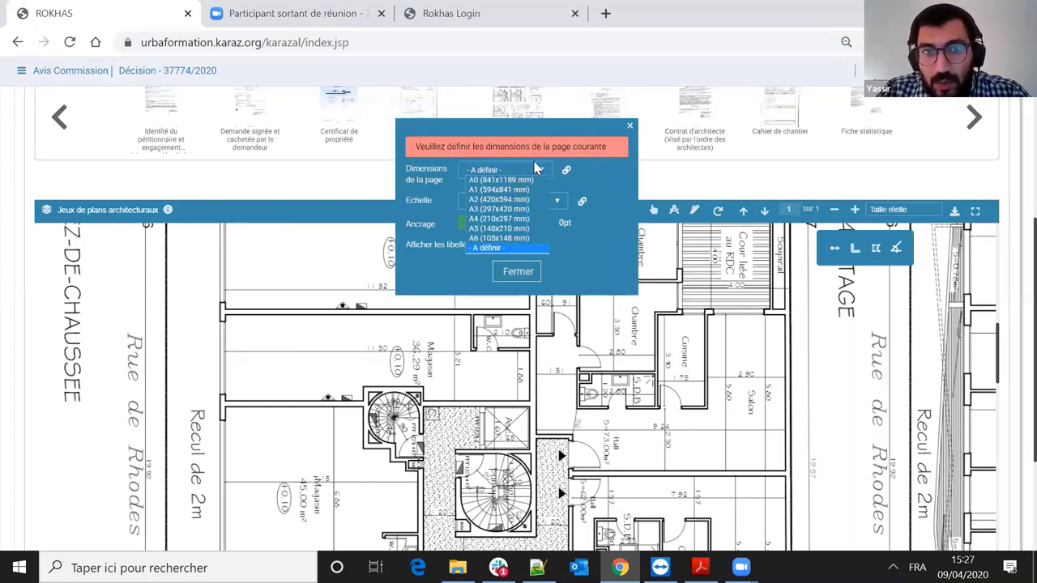
- Choose A0 (841x1189 mm) at 1/100 scale, set Ancrage to 11pt, and close the dialog
{"action": "left_click", "coordinate": [502, 179]}
{"action": "left_click_drag", "start_coordinate": [466, 201], "coordinate": [523, 199]}
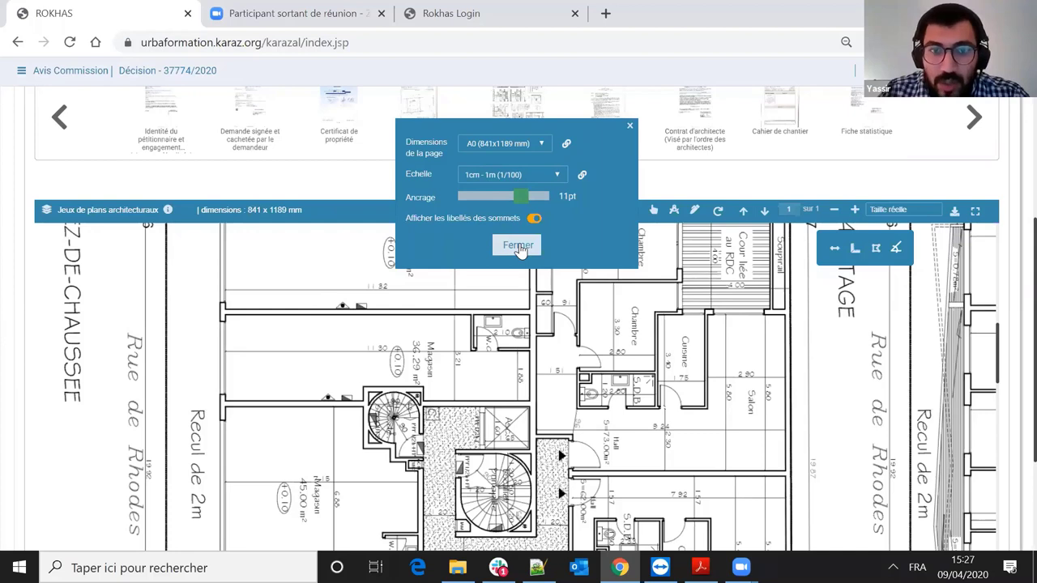
{"action": "left_click", "coordinate": [254, 341]}
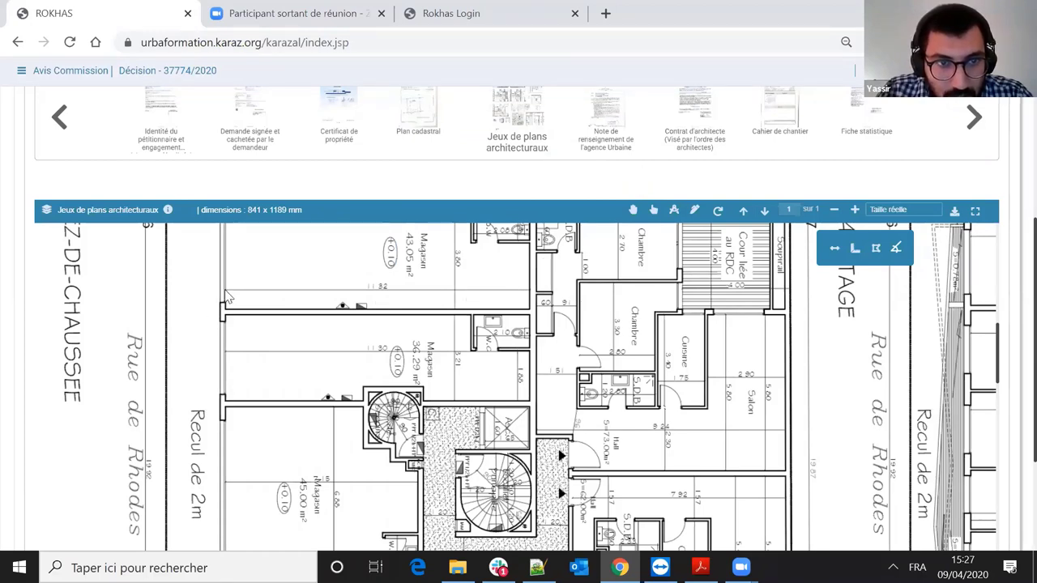
- Calibrate the plan to scale 1 - 99.04 with an 11,32 m reference line along the top shop's dimension
{"action": "left_click", "coordinate": [532, 288]}
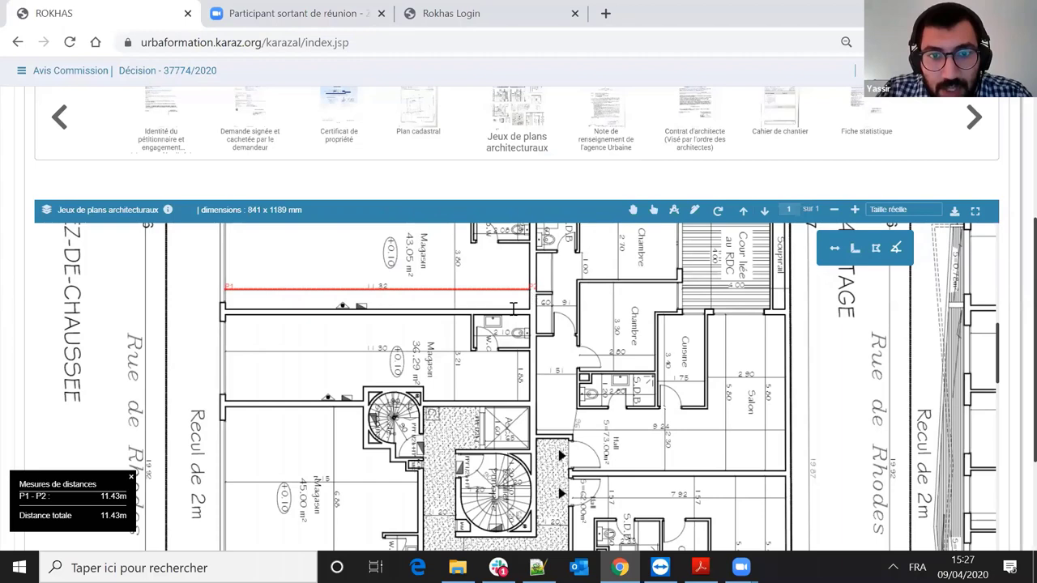
{"action": "left_click", "coordinate": [451, 323]}
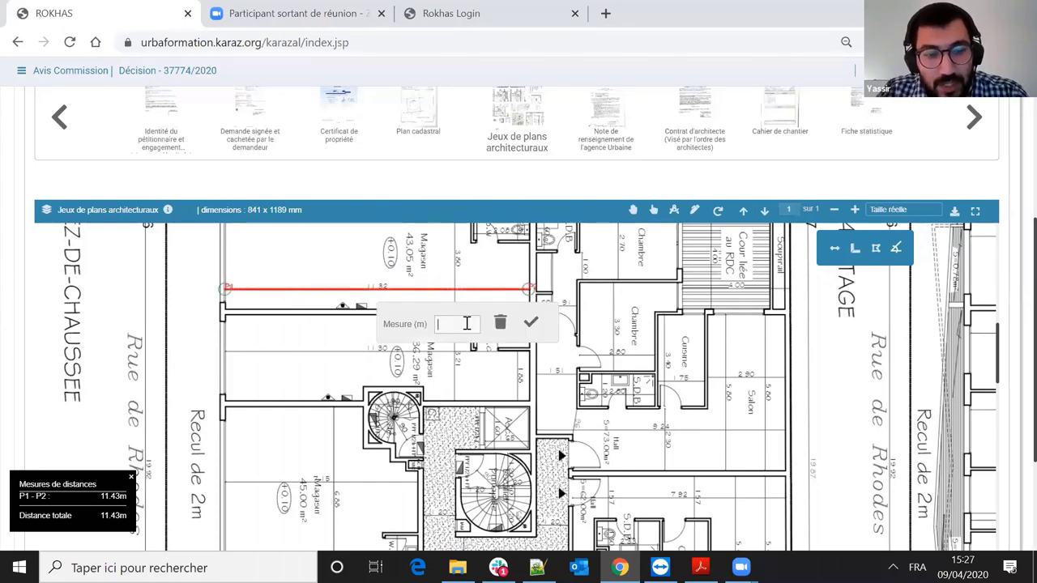
{"action": "key", "text": "Caps_Lock"}
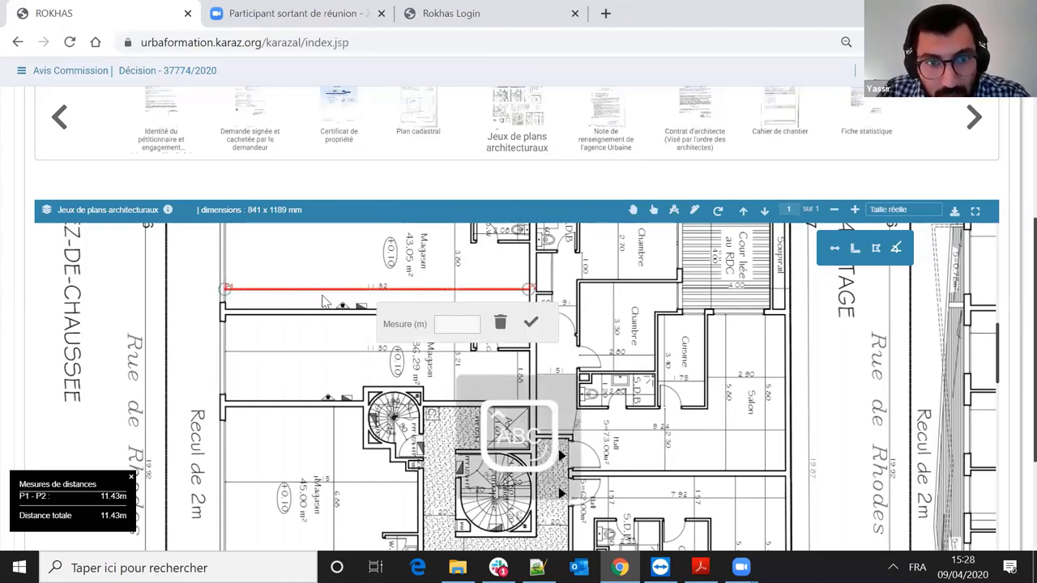
{"action": "type", "text": "11,32"}
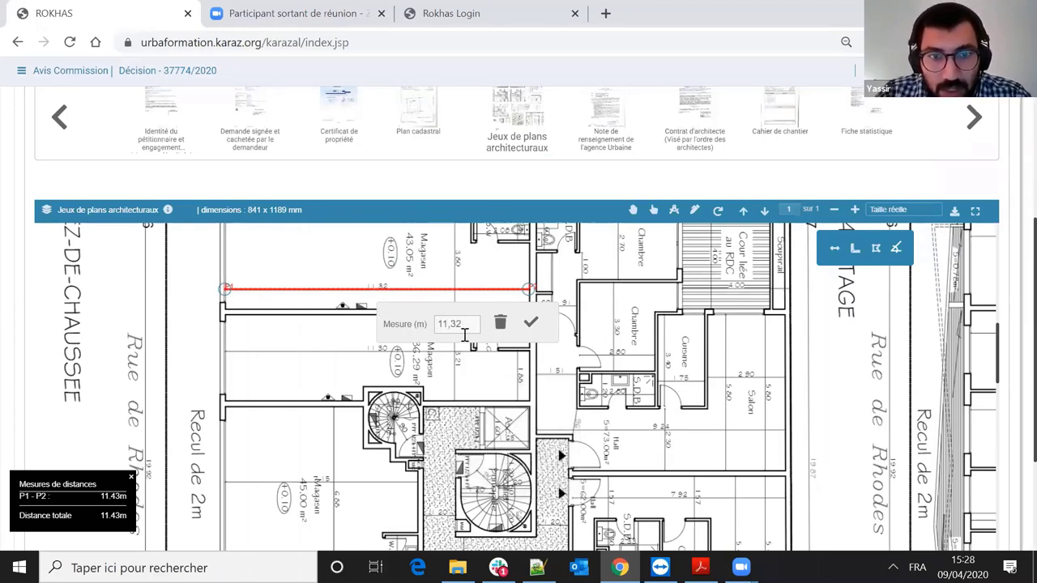
{"action": "left_click", "coordinate": [531, 324]}
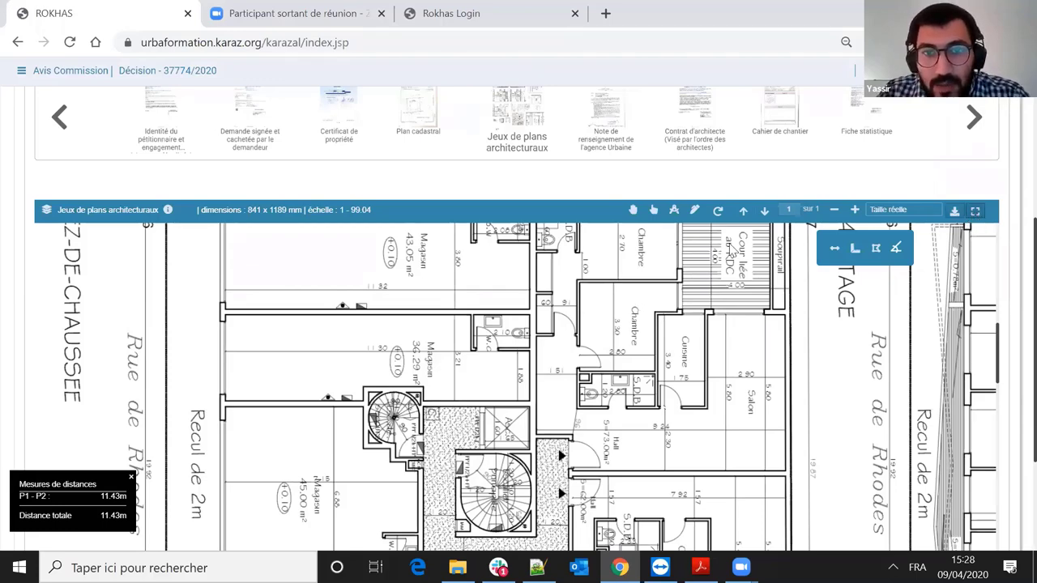
{"action": "scroll", "coordinate": [576, 186], "scroll_direction": "down", "scroll_amount": 3}
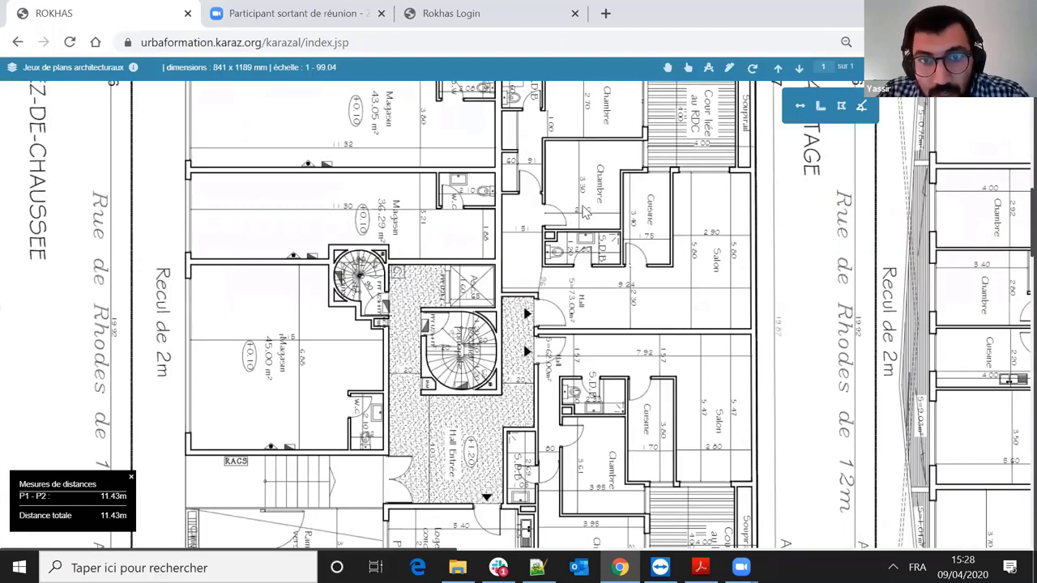
- Set distance-measure snapping (Ancrage) to 8pt and turn on vertex labels
{"action": "mouse_move", "coordinate": [842, 120]}
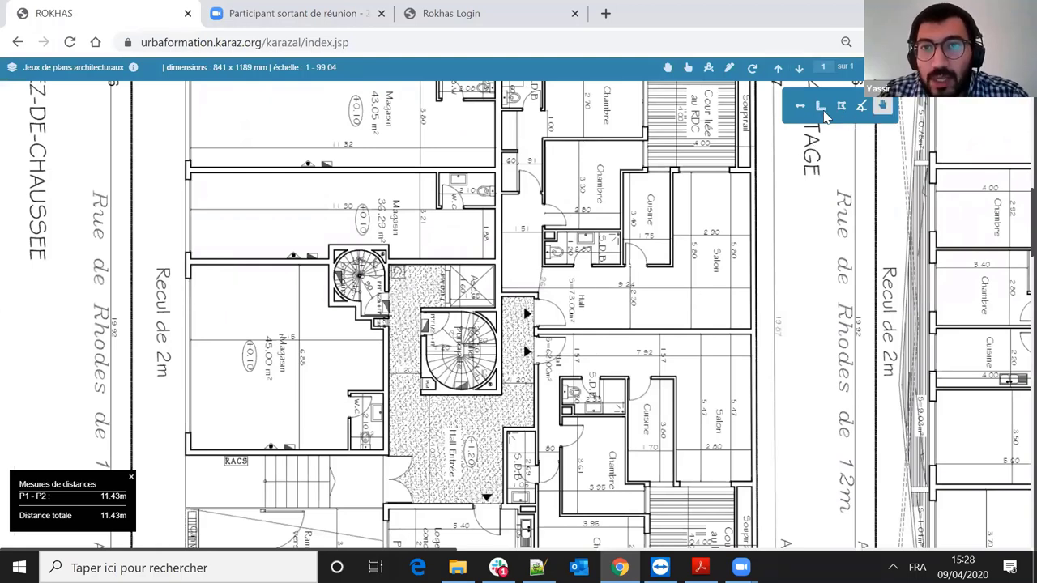
{"action": "left_click", "coordinate": [819, 108]}
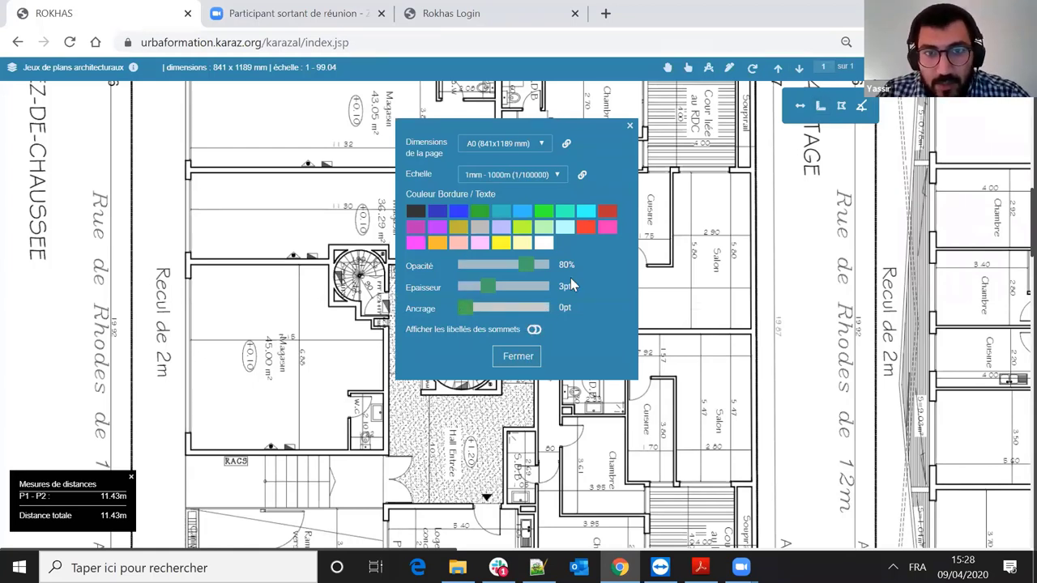
{"action": "left_click", "coordinate": [503, 307]}
{"action": "left_click", "coordinate": [534, 329]}
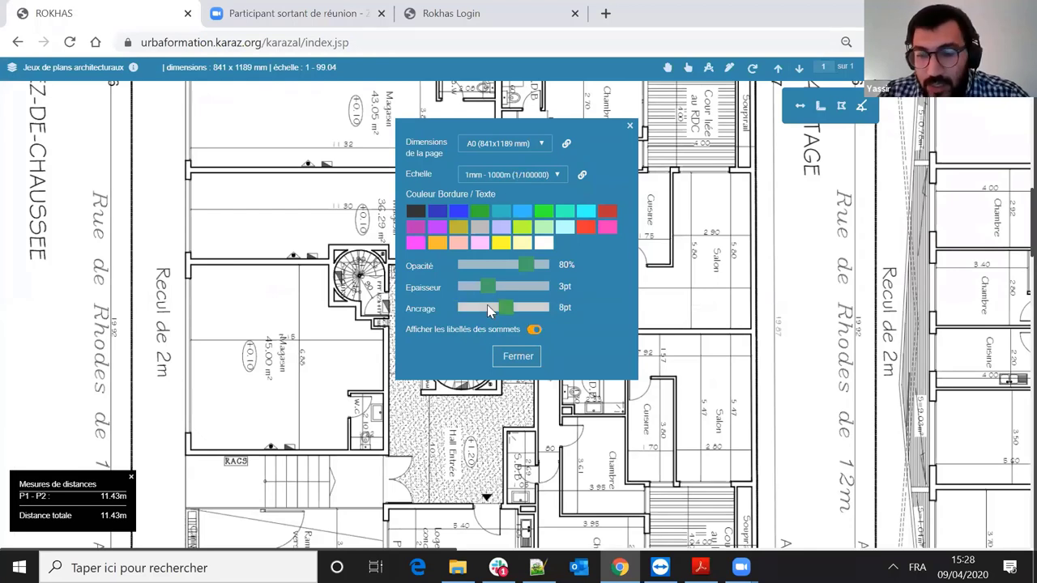
{"action": "left_click", "coordinate": [513, 356]}
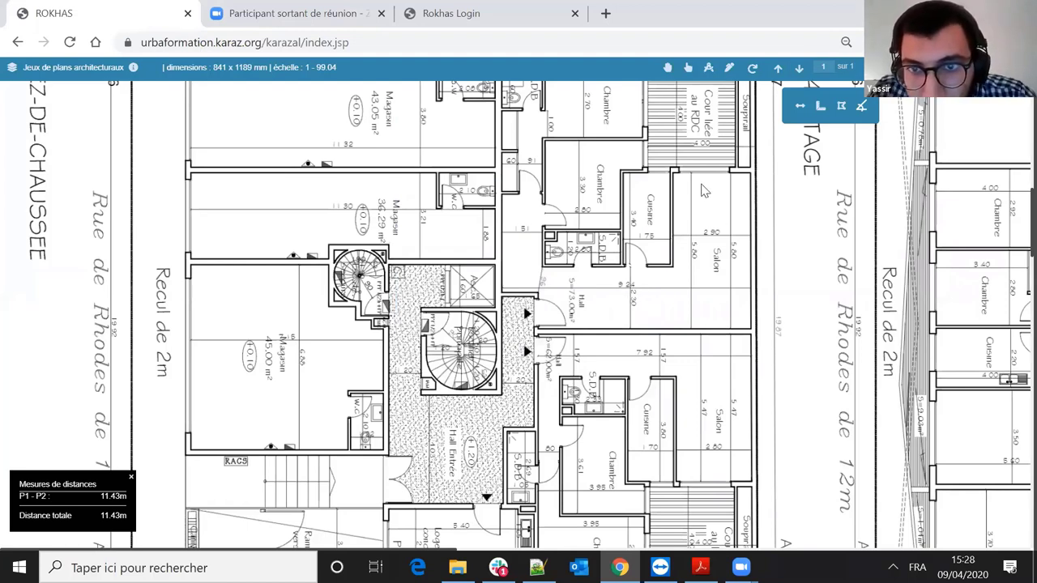
- Measure the Salon wall to wall, giving a 2.9 m distance
{"action": "left_click", "coordinate": [674, 234]}
{"action": "left_click", "coordinate": [734, 233]}
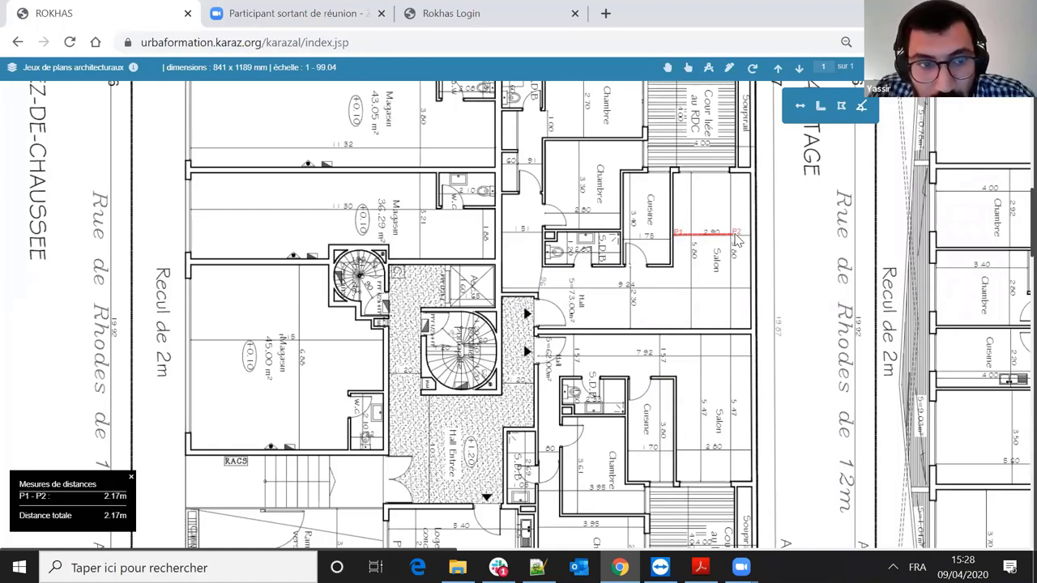
{"action": "left_click_drag", "start_coordinate": [735, 238], "coordinate": [753, 242]}
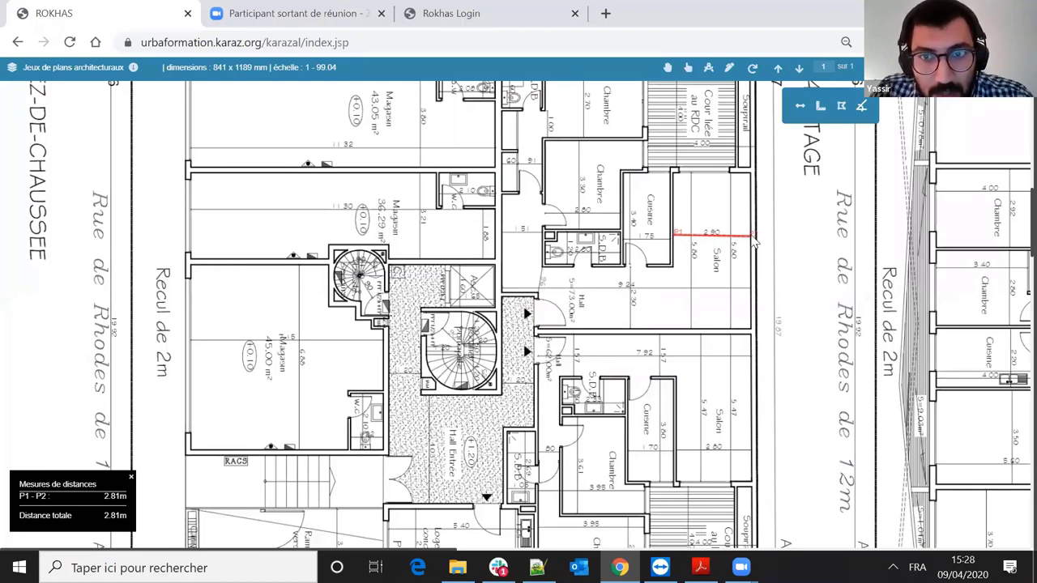
{"action": "left_click_drag", "start_coordinate": [754, 241], "coordinate": [754, 243]}
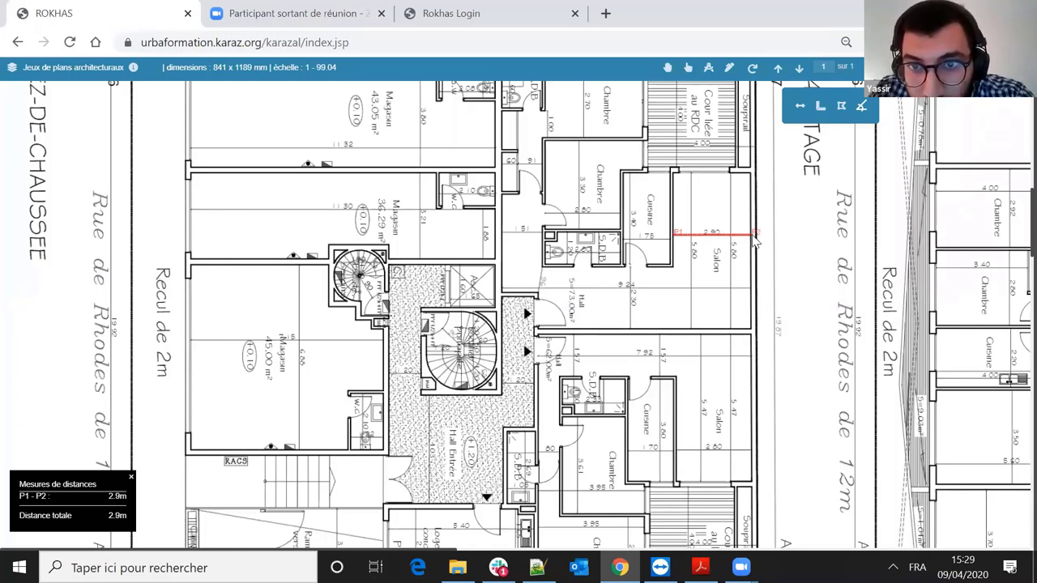
{"action": "left_click", "coordinate": [754, 239]}
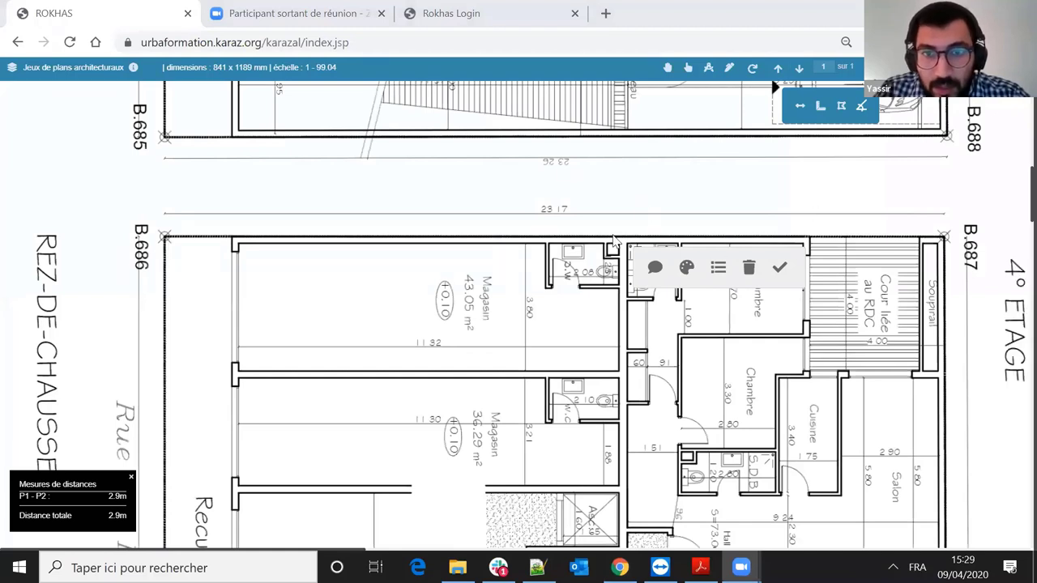
- Dismiss the Salon measurement's edit options and check the distance-measure settings
{"action": "left_click", "coordinate": [20, 438]}
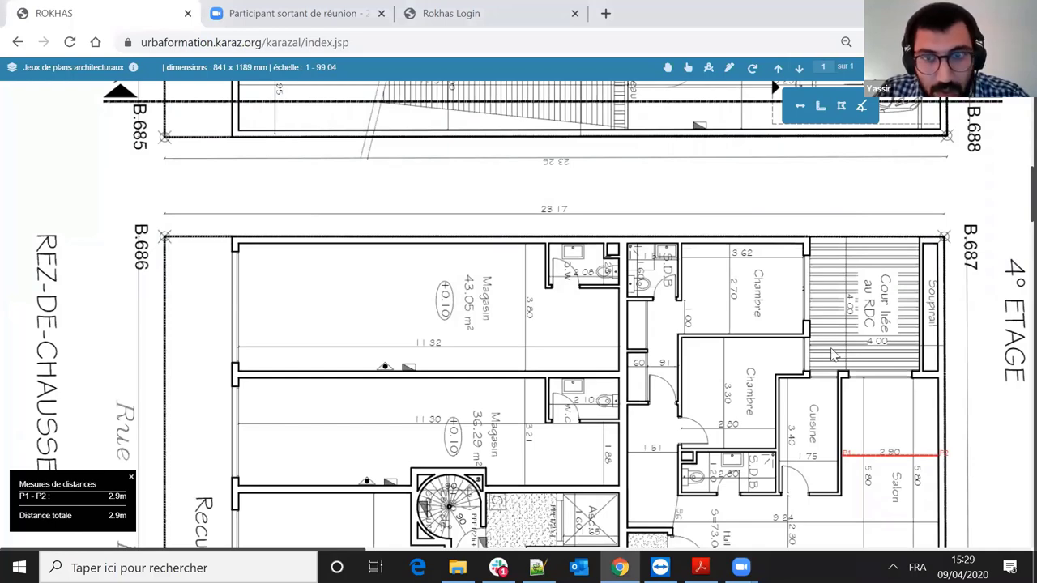
{"action": "scroll", "coordinate": [898, 372], "scroll_direction": "down", "scroll_amount": 1}
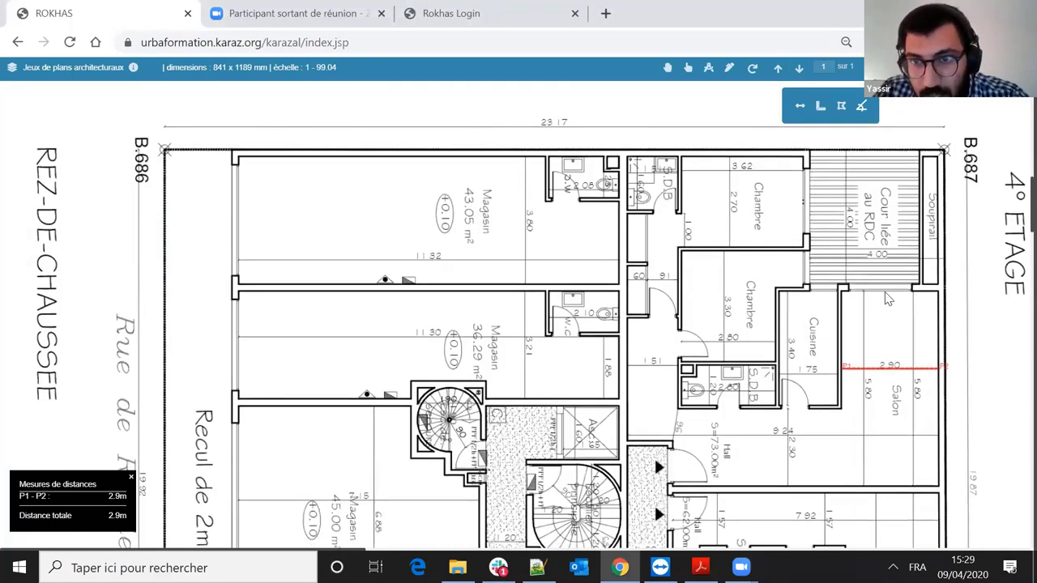
{"action": "scroll", "coordinate": [818, 107], "scroll_direction": "down", "scroll_amount": 1}
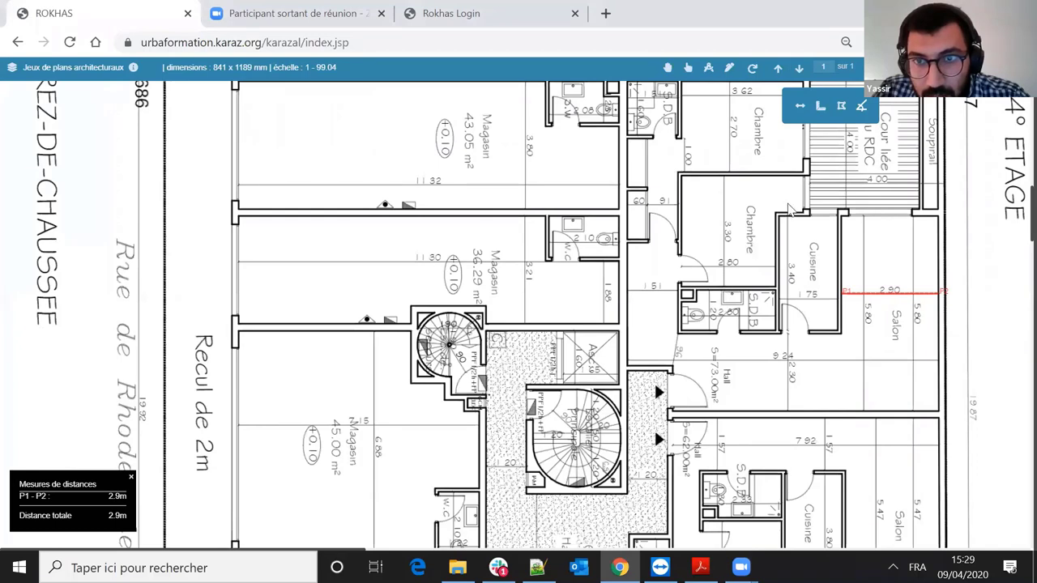
{"action": "left_click", "coordinate": [819, 108]}
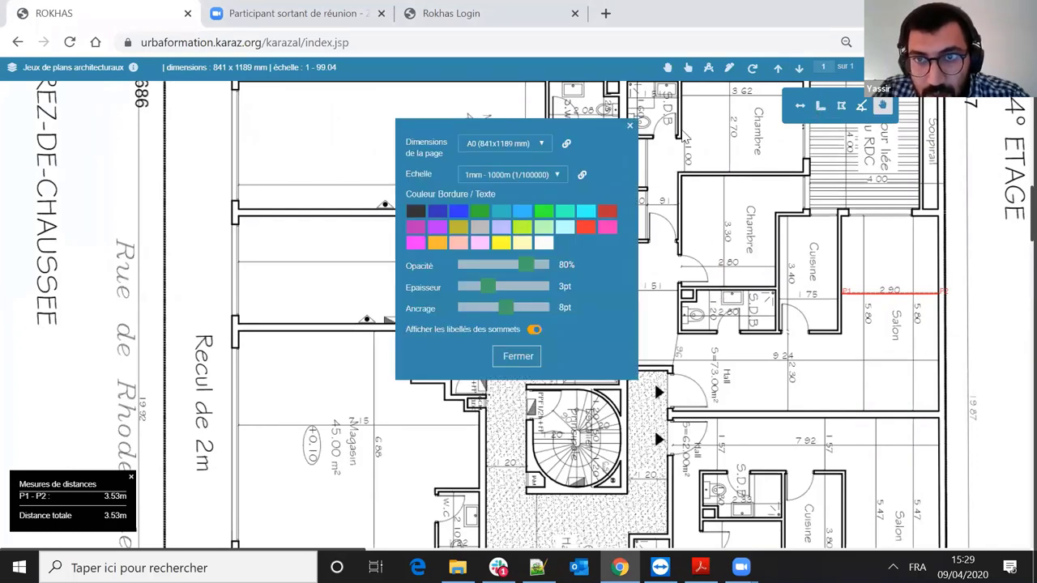
{"action": "left_click", "coordinate": [632, 129]}
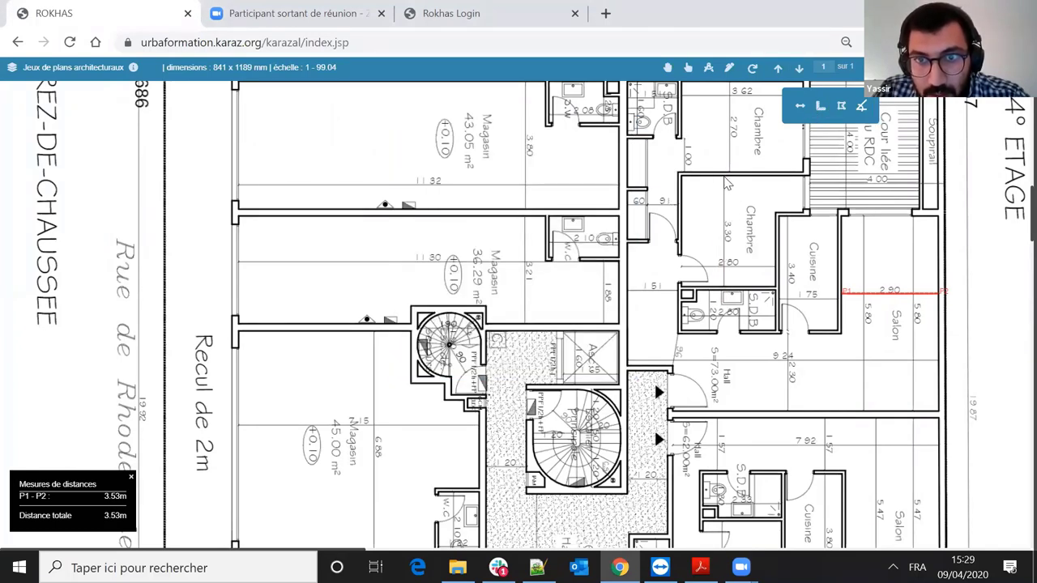
- Measure along the Chambre walls in three legs (3.3 m, 1.58 m, 2.18 m), totalling 7.05 m, and save it
{"action": "left_click", "coordinate": [724, 176]}
{"action": "left_click", "coordinate": [727, 290]}
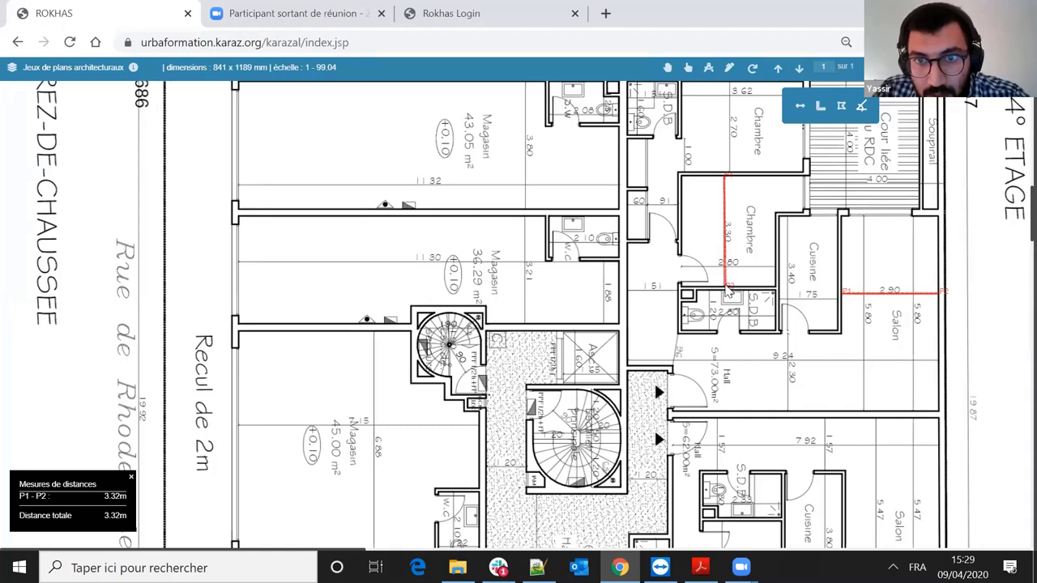
{"action": "left_click", "coordinate": [726, 291]}
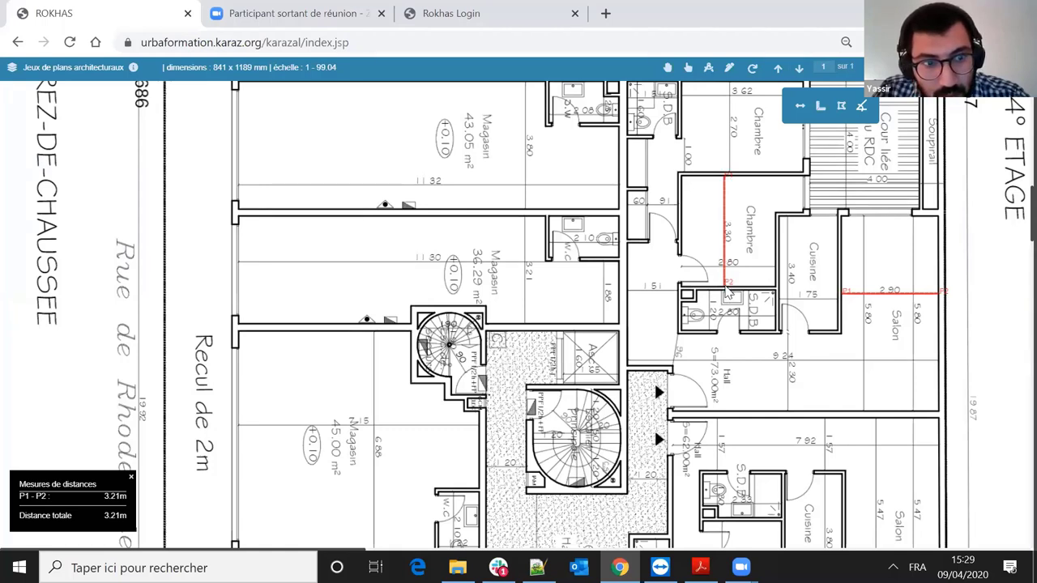
{"action": "left_click", "coordinate": [726, 289]}
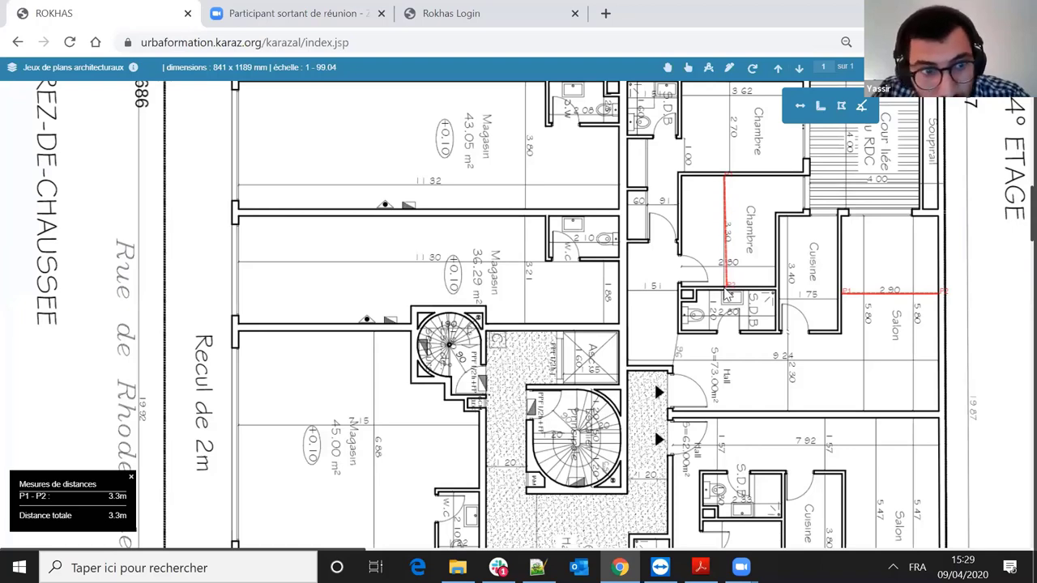
{"action": "left_click", "coordinate": [727, 291]}
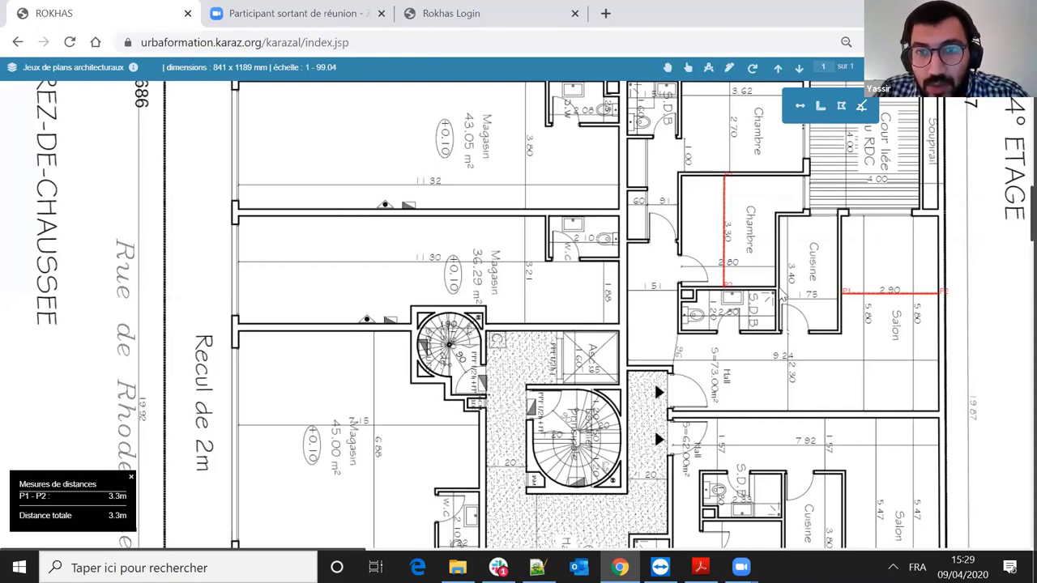
{"action": "left_click", "coordinate": [774, 288]}
{"action": "left_click", "coordinate": [777, 289]}
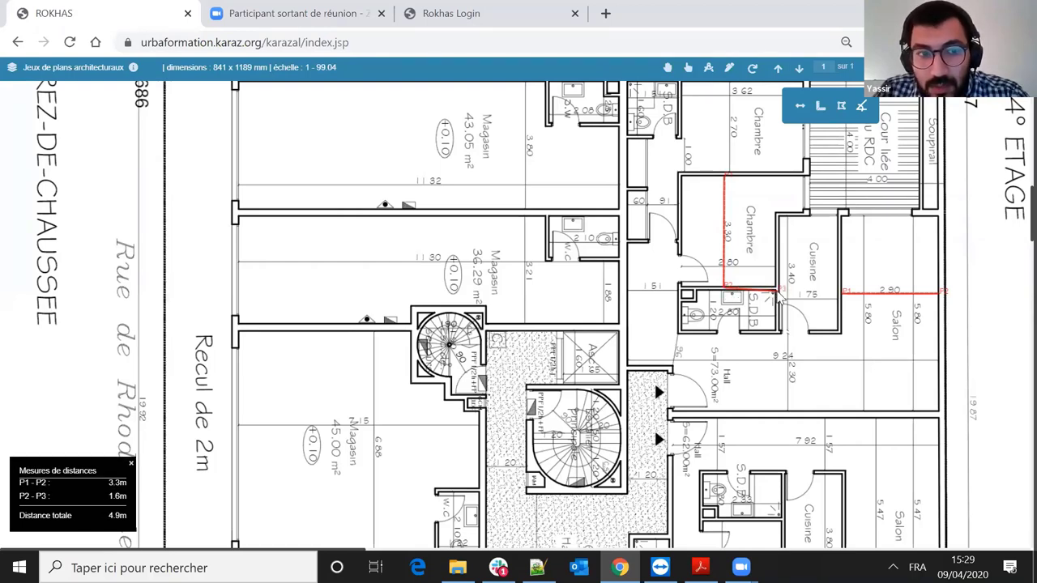
{"action": "left_click", "coordinate": [778, 290]}
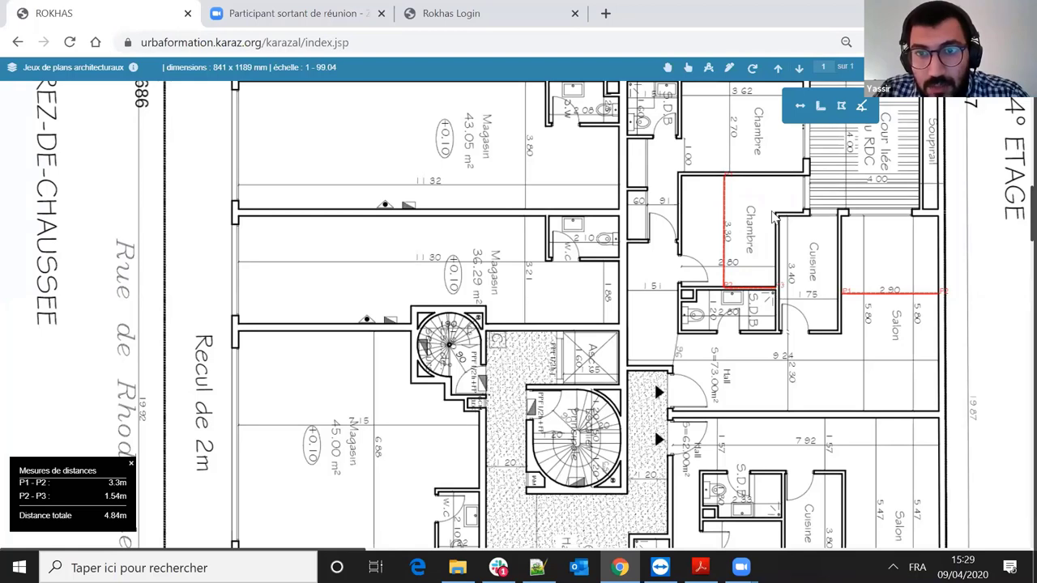
{"action": "left_click", "coordinate": [776, 216]}
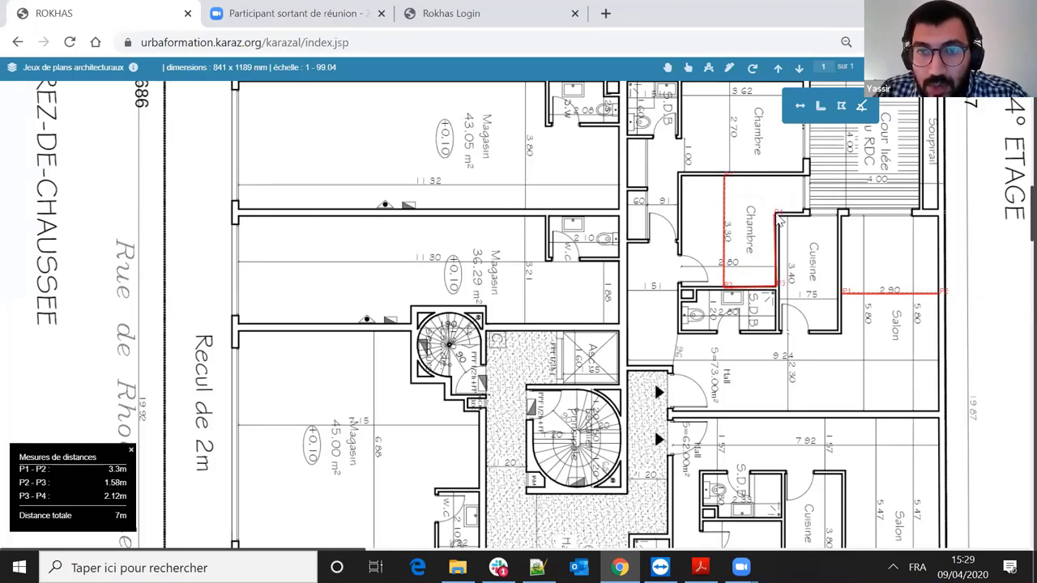
{"action": "double_click", "coordinate": [777, 215]}
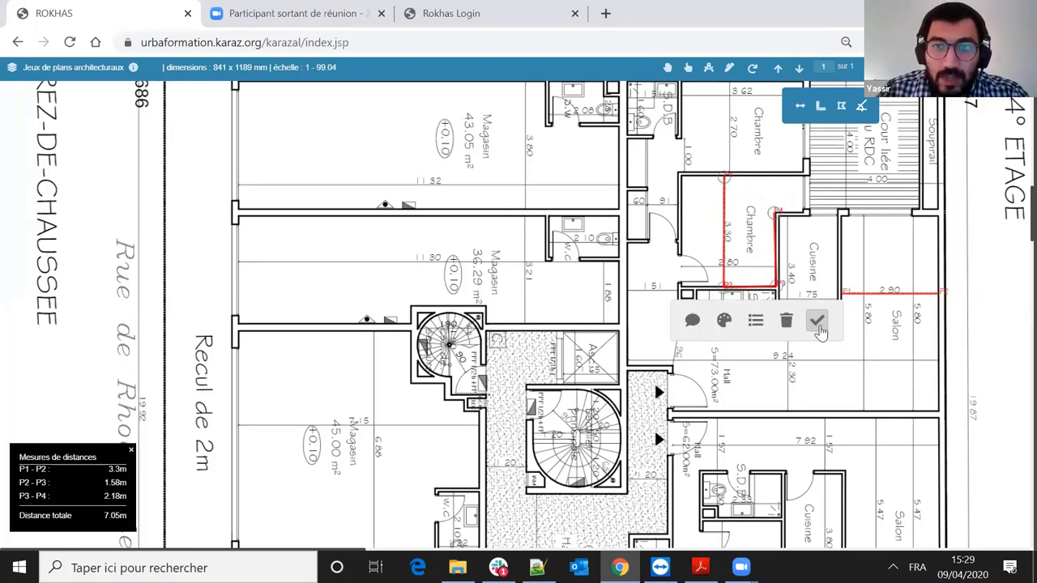
{"action": "left_click", "coordinate": [816, 323]}
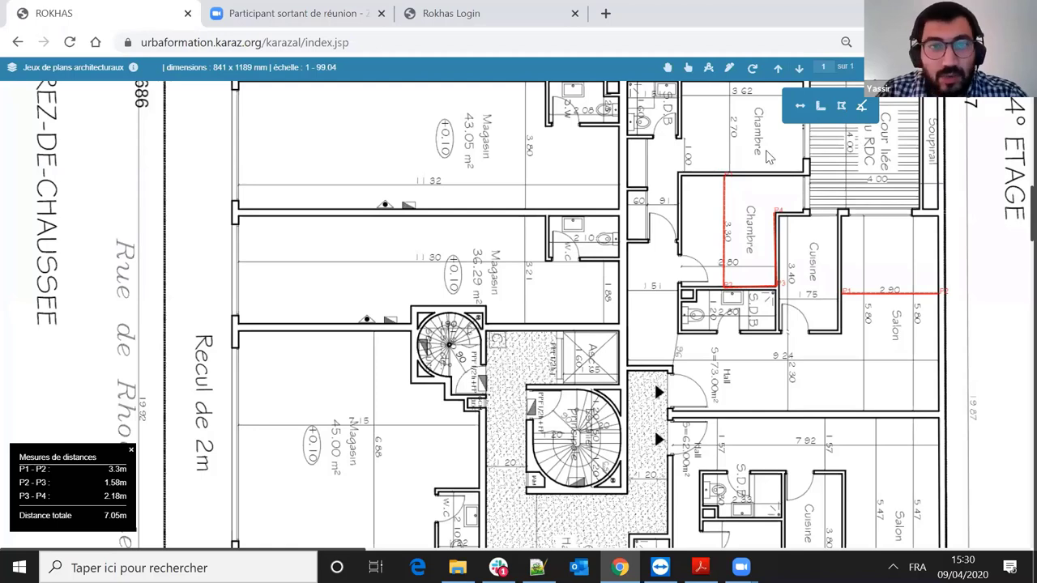
- Raise the Ancrage snapping to 11pt and enable 'Afficher les libellés des sommets'
{"action": "scroll", "coordinate": [832, 154], "scroll_direction": "down", "scroll_amount": 2}
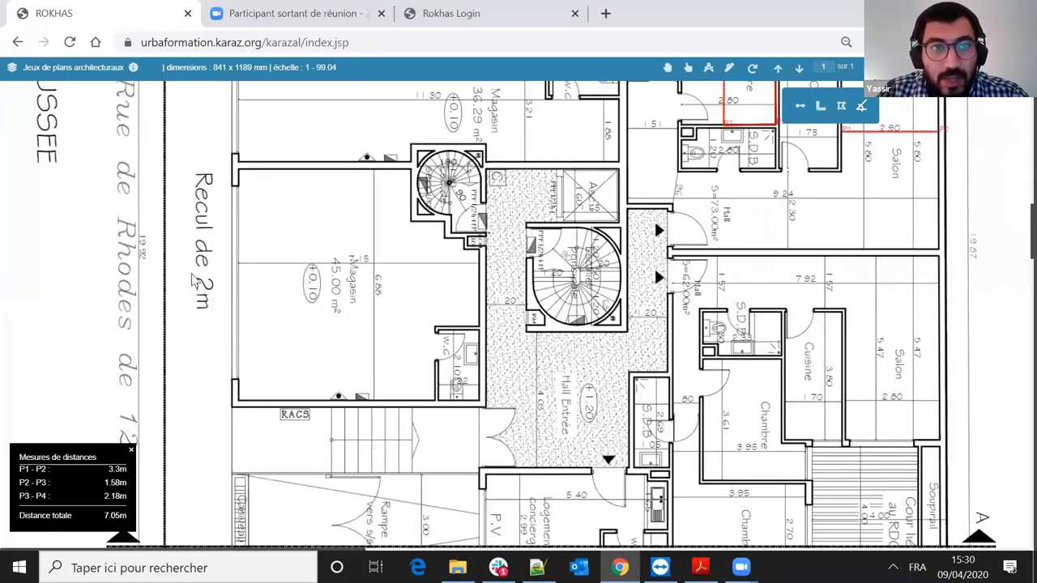
{"action": "scroll", "coordinate": [218, 176], "scroll_direction": "up", "scroll_amount": 3}
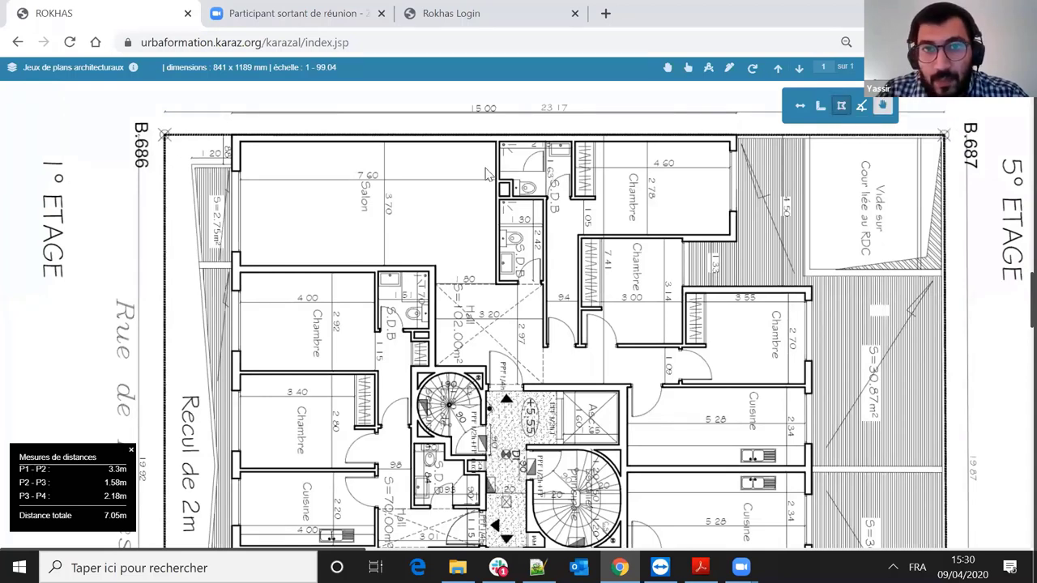
{"action": "left_click", "coordinate": [842, 112]}
{"action": "left_click_drag", "start_coordinate": [491, 376], "coordinate": [521, 377]}
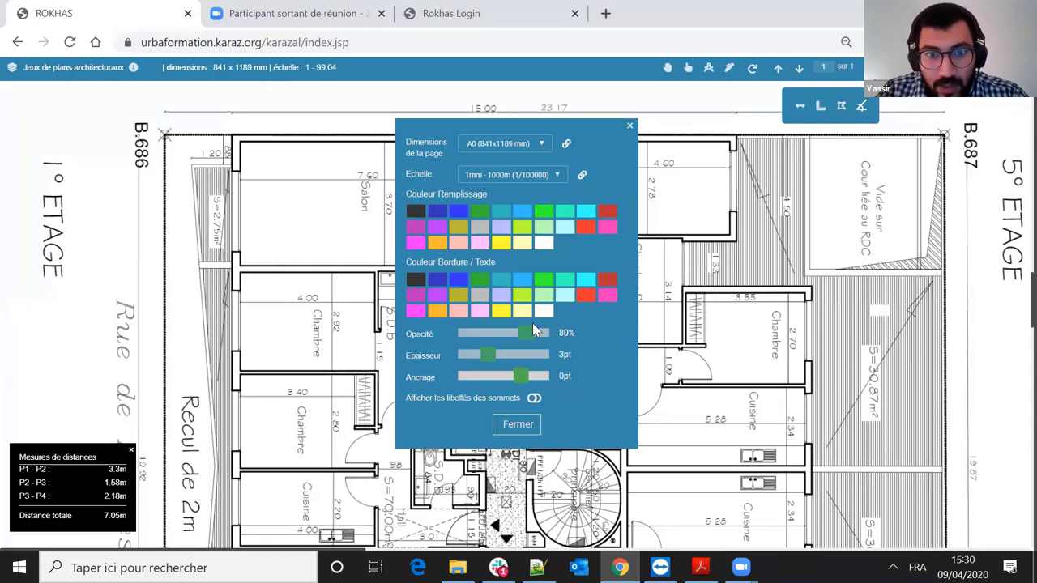
{"action": "left_click", "coordinate": [533, 397]}
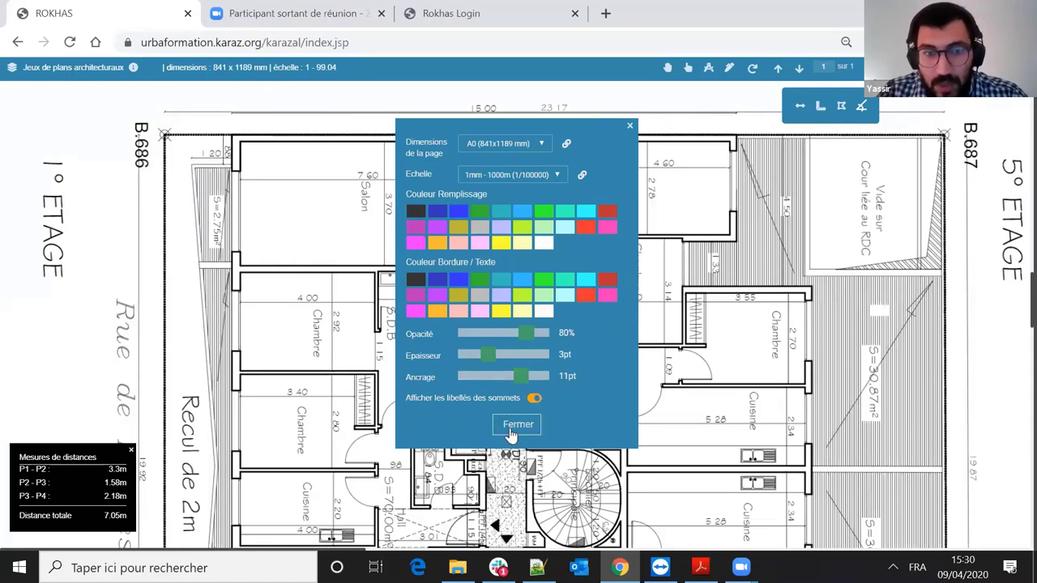
{"action": "left_click", "coordinate": [515, 425]}
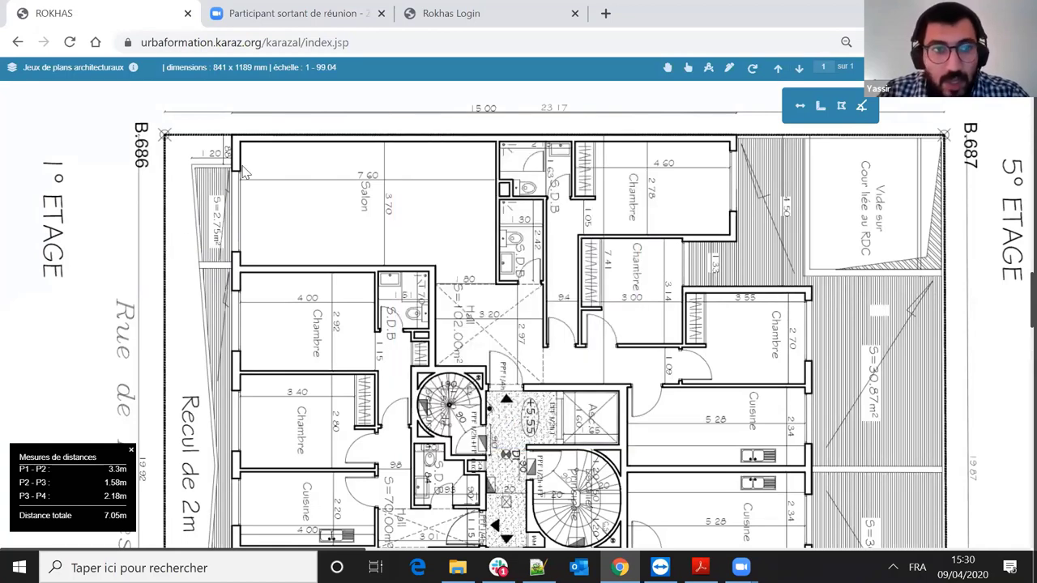
- Outline the first-floor Salon in six segments and save its 28.7 m² area, 23.63 m perimeter
{"action": "left_click", "coordinate": [241, 143]}
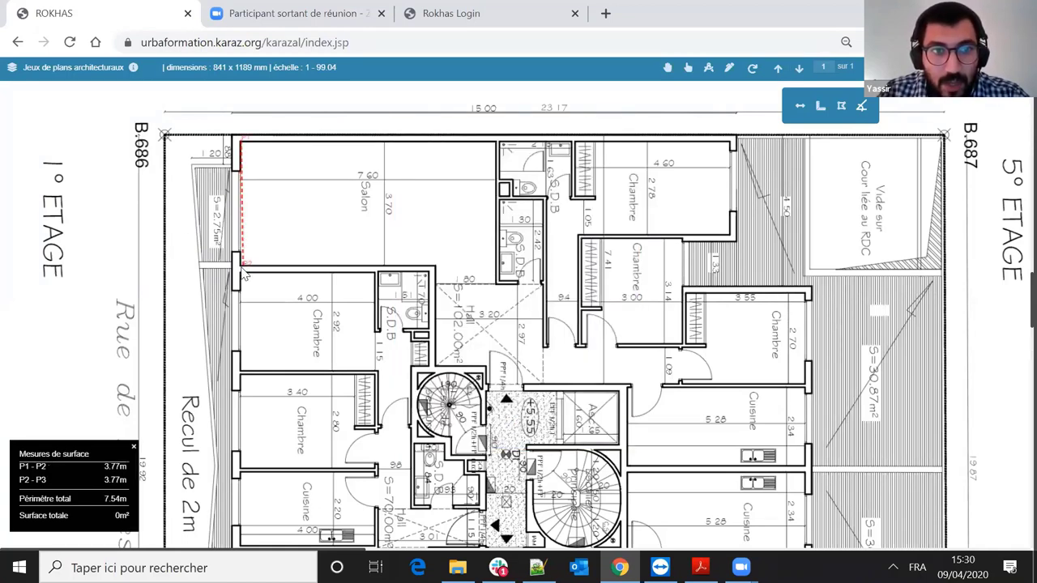
{"action": "left_click", "coordinate": [242, 264]}
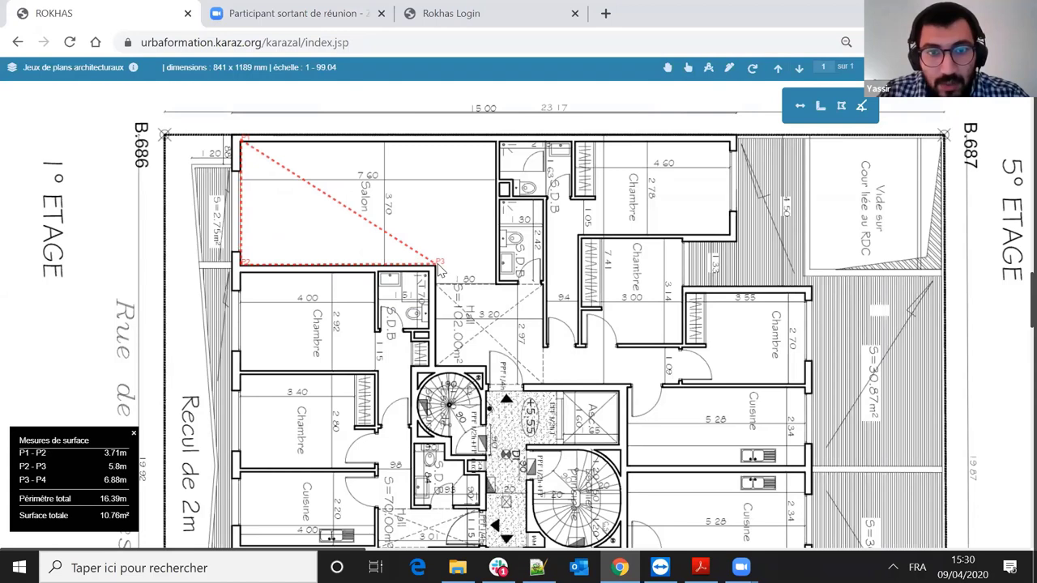
{"action": "left_click", "coordinate": [439, 268]}
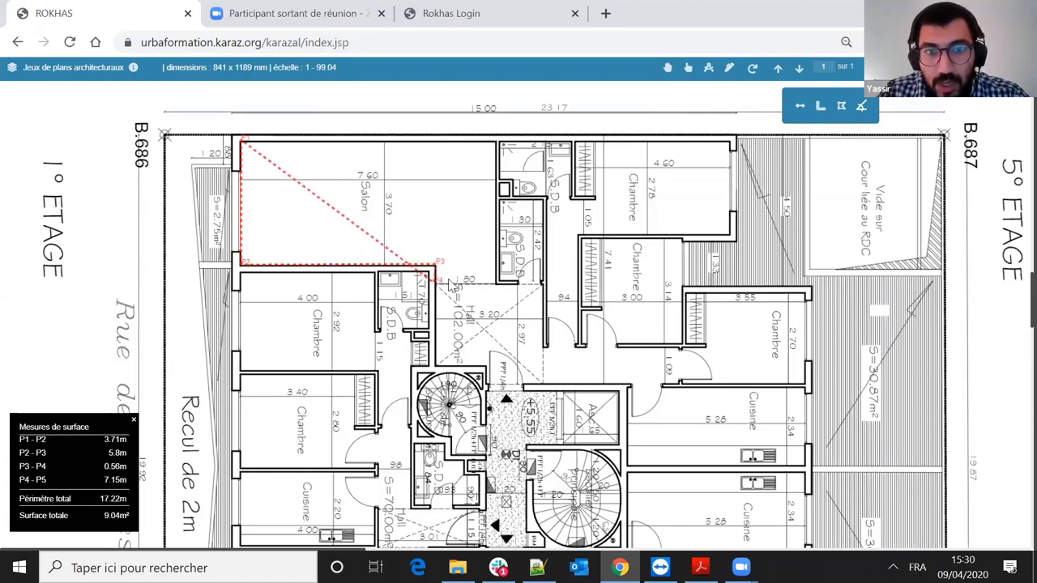
{"action": "left_click", "coordinate": [449, 283]}
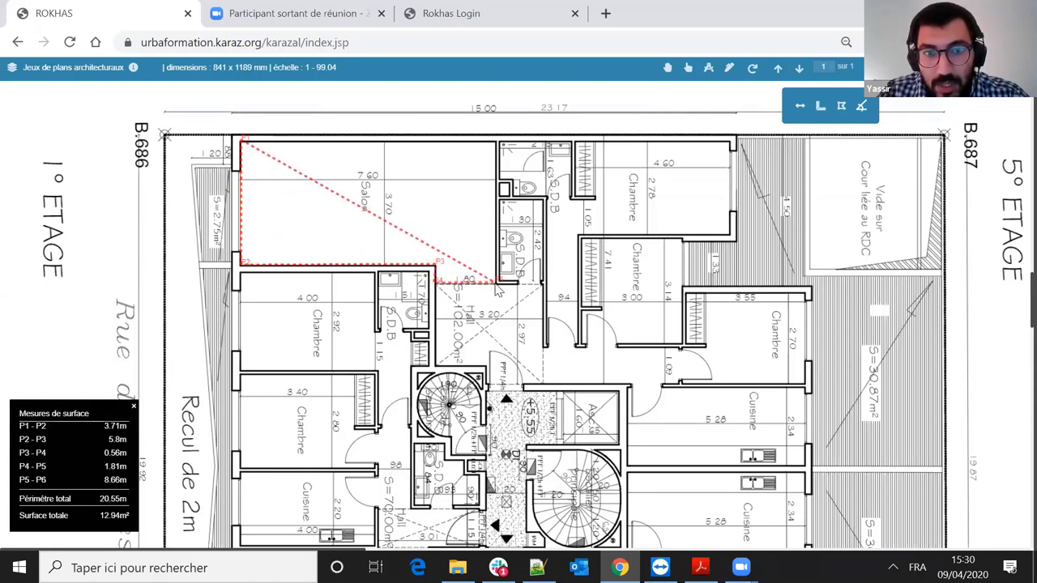
{"action": "left_click", "coordinate": [496, 145]}
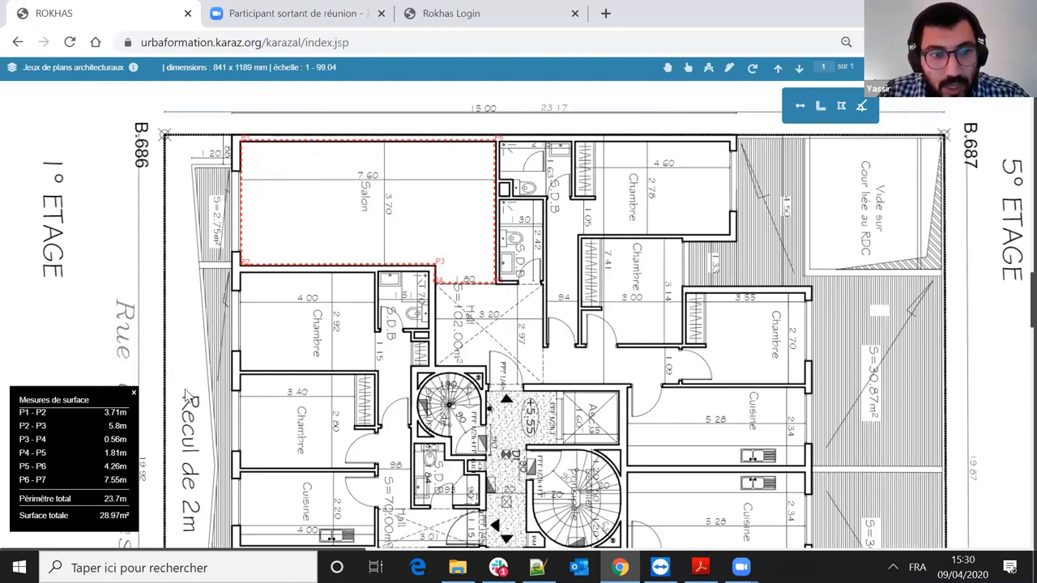
{"action": "left_click", "coordinate": [242, 143]}
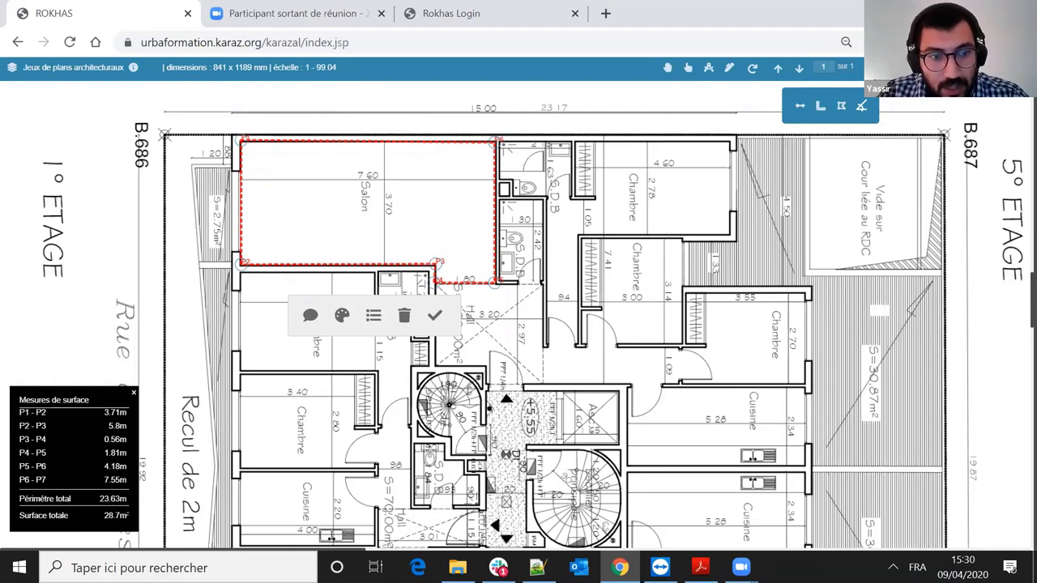
{"action": "left_click", "coordinate": [434, 321]}
{"action": "scroll", "coordinate": [583, 297], "scroll_direction": "down", "scroll_amount": 2}
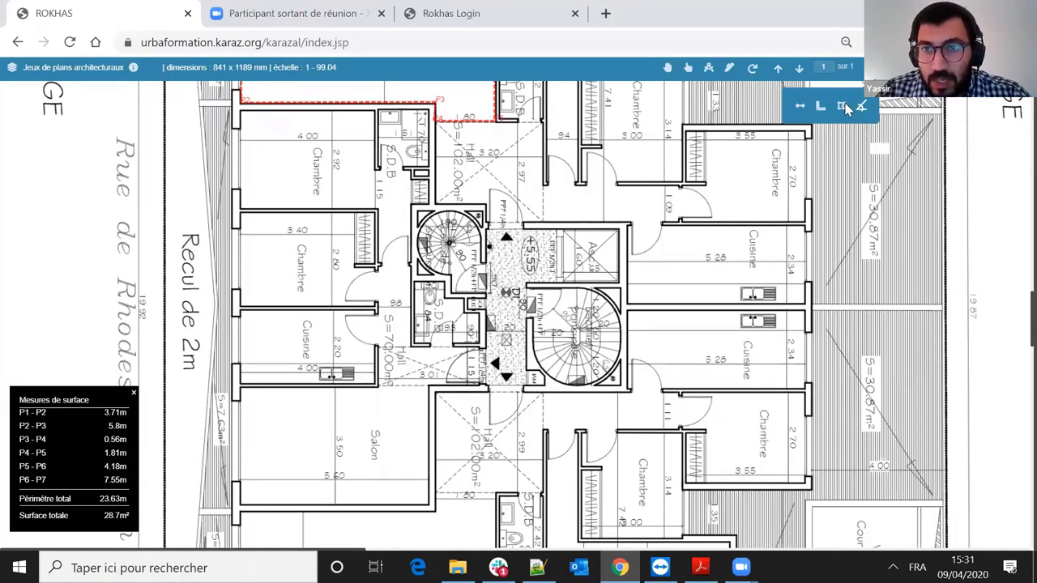
{"action": "left_click", "coordinate": [842, 107]}
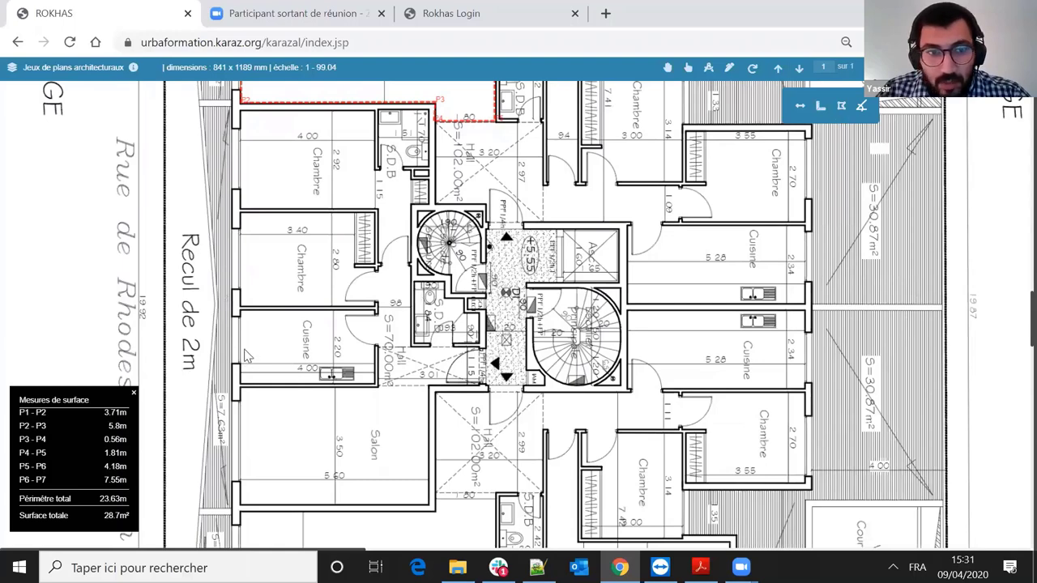
{"action": "scroll", "coordinate": [247, 358], "scroll_direction": "down", "scroll_amount": 2}
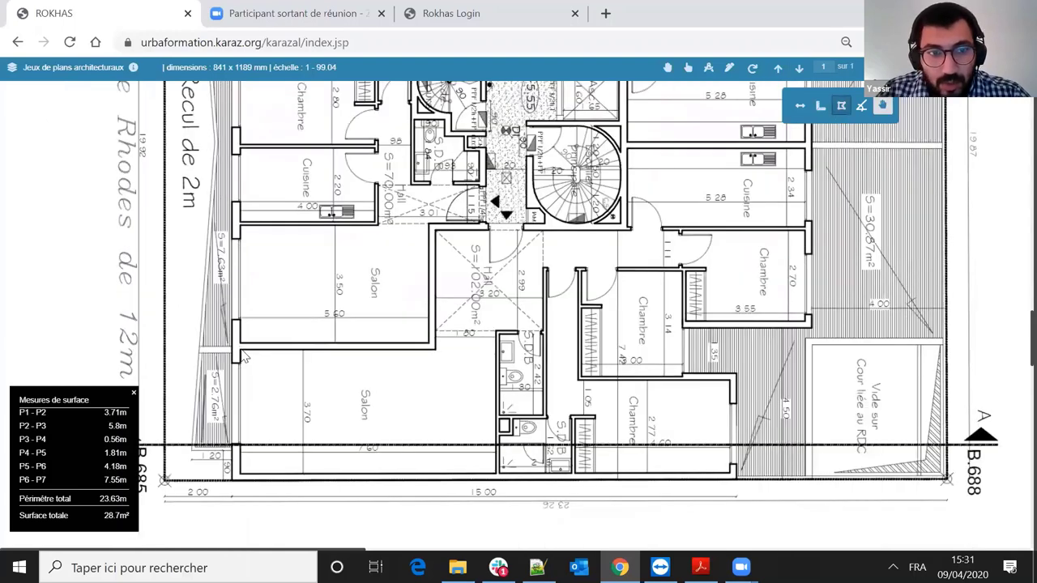
- Outline the lower Salon for 28.99 m² and a 23.81 m perimeter, then close the Mesures de surface readout
{"action": "left_click", "coordinate": [246, 479]}
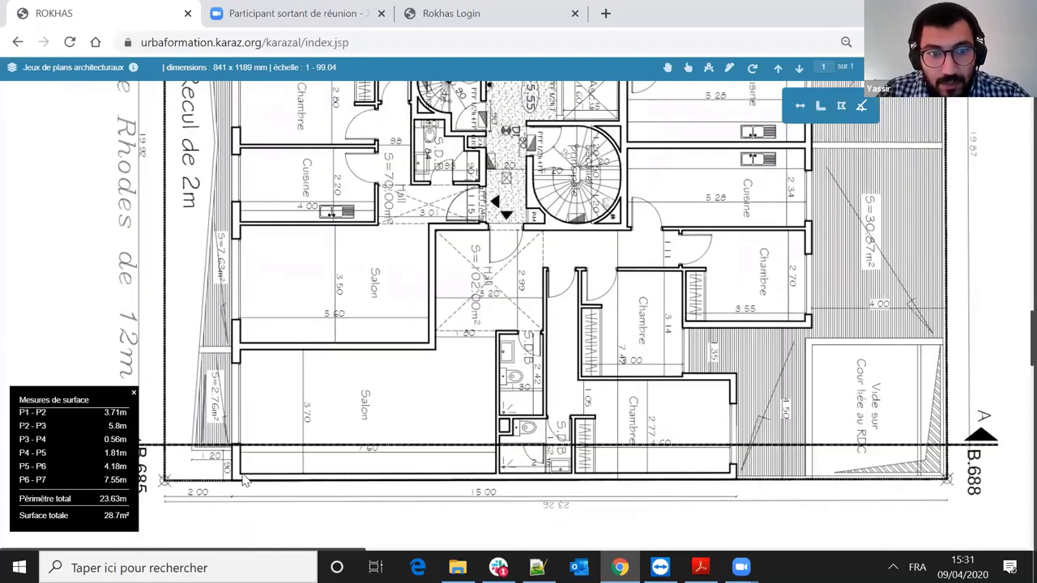
{"action": "left_click", "coordinate": [498, 480]}
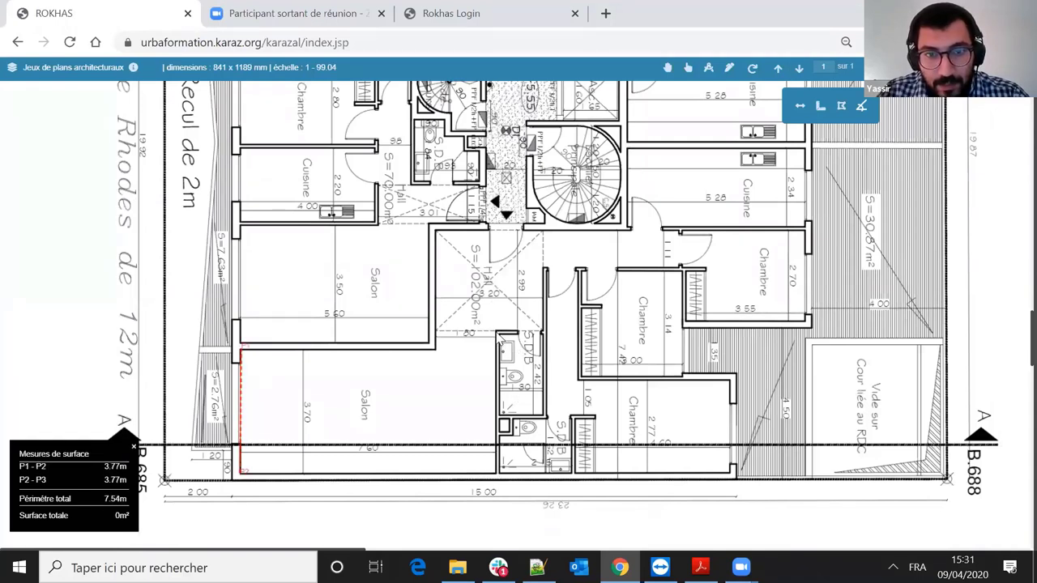
{"action": "left_click", "coordinate": [497, 332]}
{"action": "double_click", "coordinate": [439, 330]}
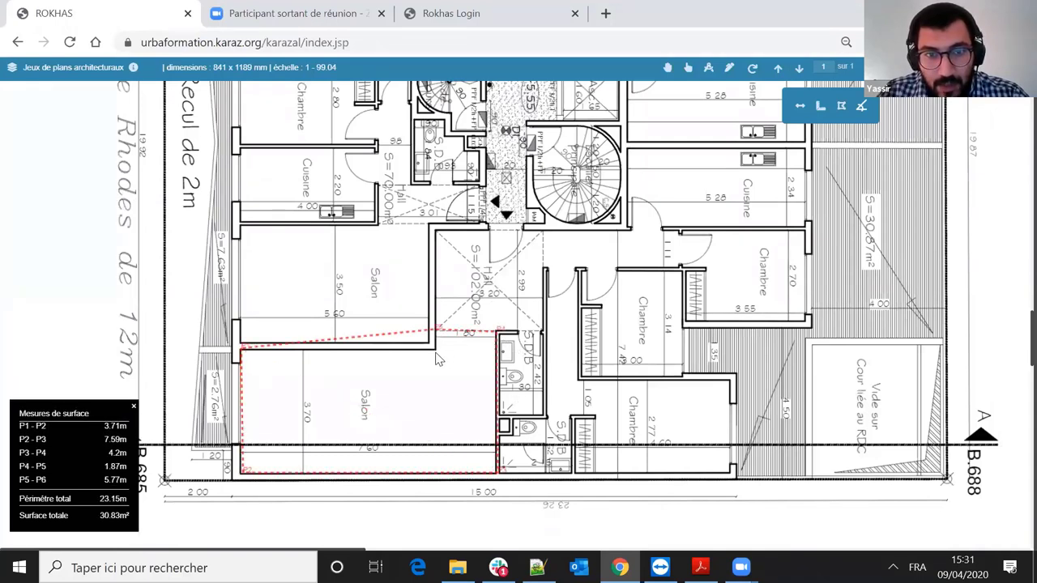
{"action": "left_click", "coordinate": [437, 350]}
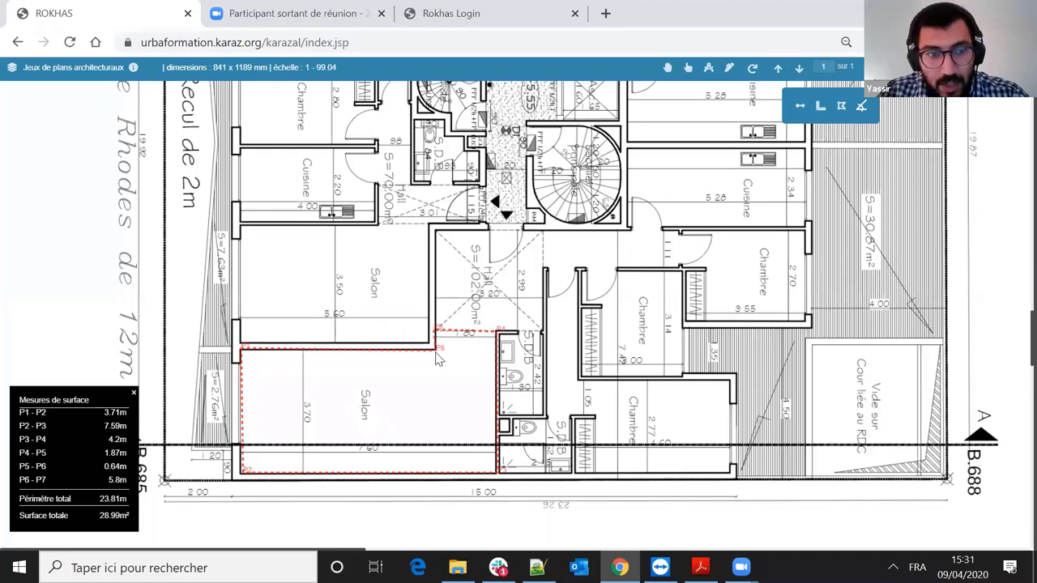
{"action": "left_click", "coordinate": [437, 360]}
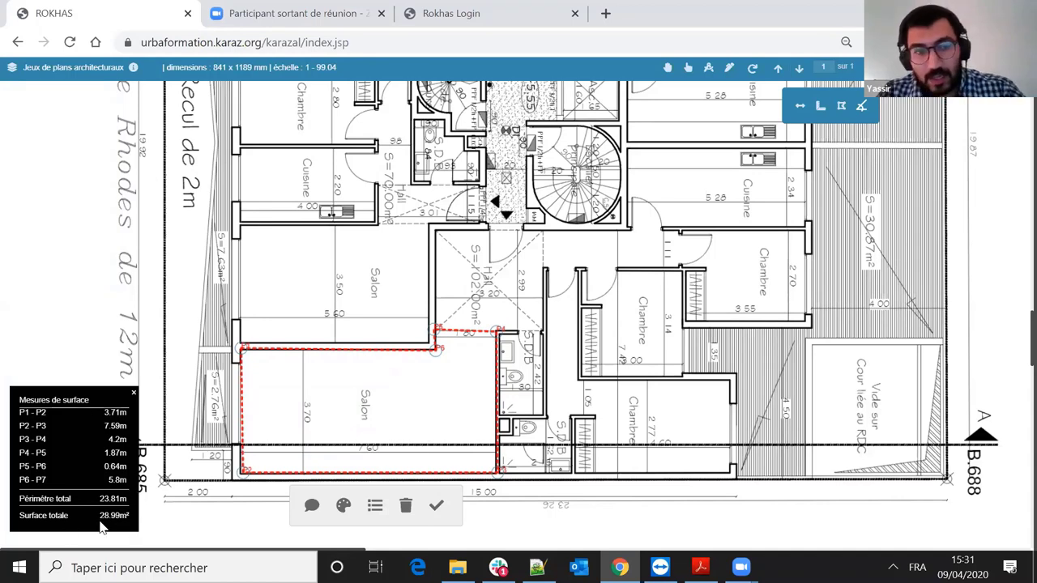
{"action": "left_click", "coordinate": [134, 394]}
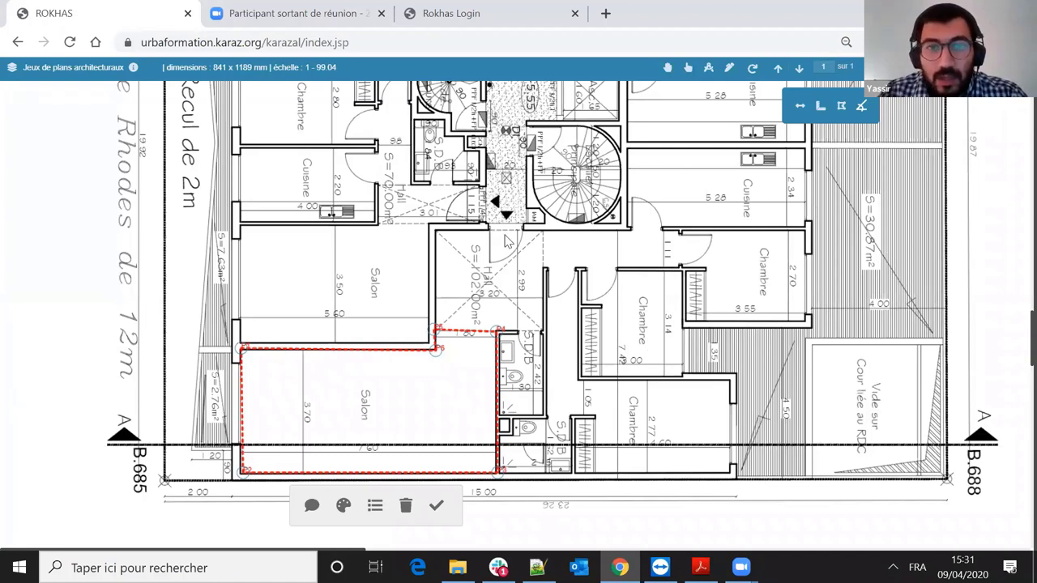
{"action": "scroll", "coordinate": [511, 241], "scroll_direction": "up", "scroll_amount": 1}
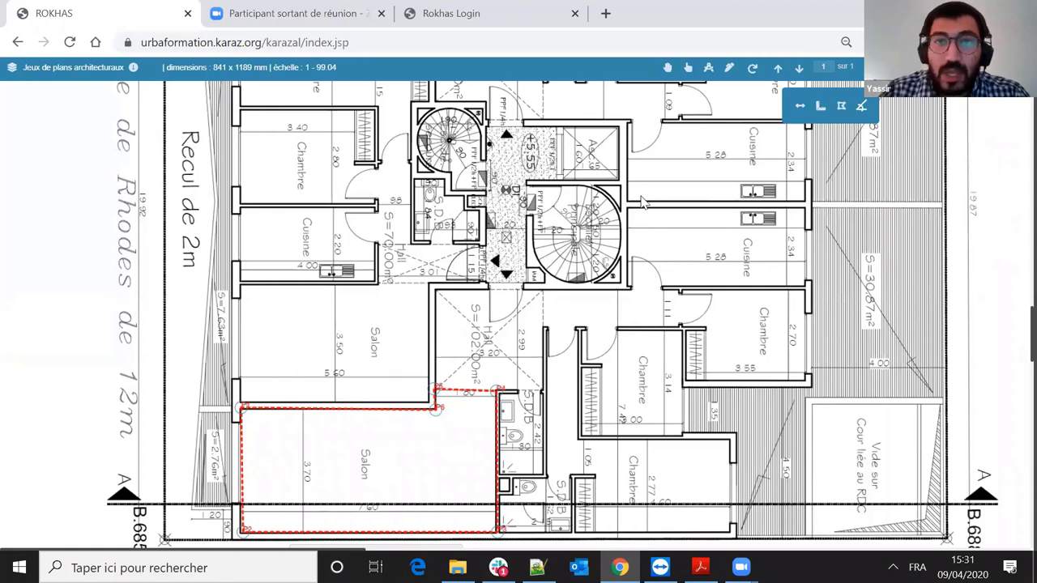
{"action": "scroll", "coordinate": [644, 203], "scroll_direction": "up", "scroll_amount": 3}
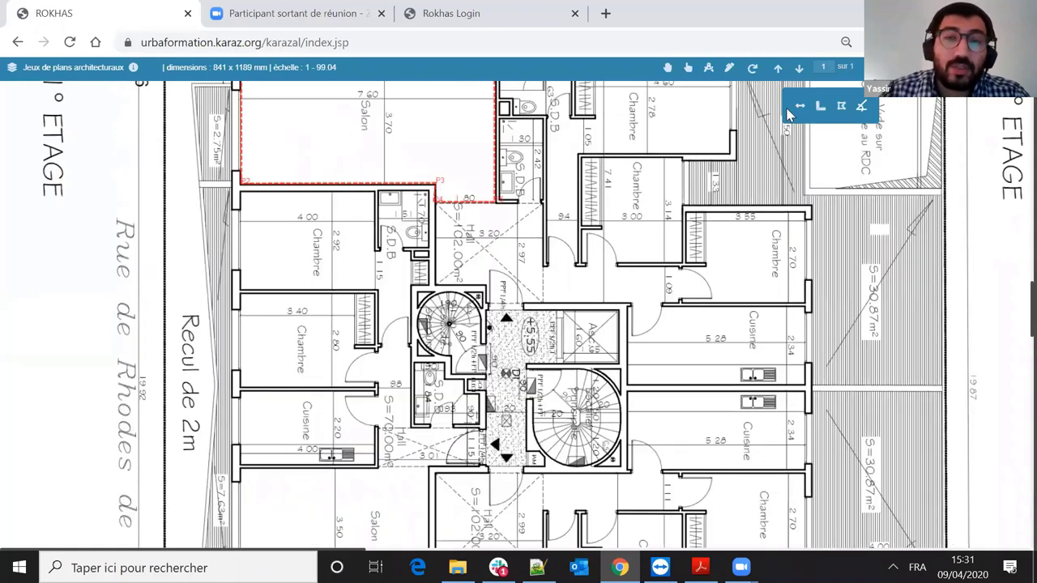
- Add a yellow-filled note reading 'COMMENTAIRE' beside the kitchens
{"action": "left_click", "coordinate": [726, 69]}
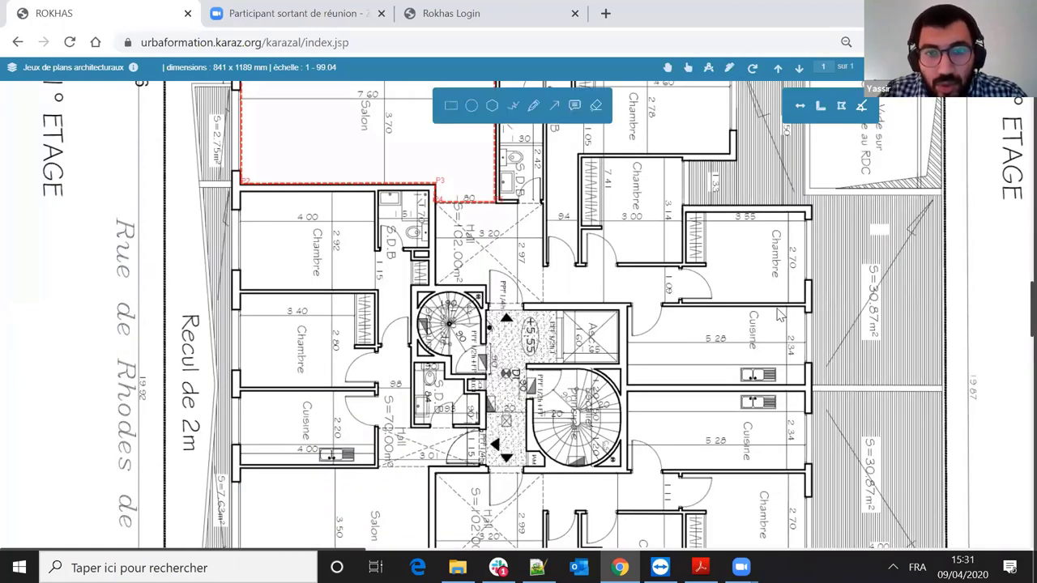
{"action": "scroll", "coordinate": [527, 247], "scroll_direction": "down", "scroll_amount": 1}
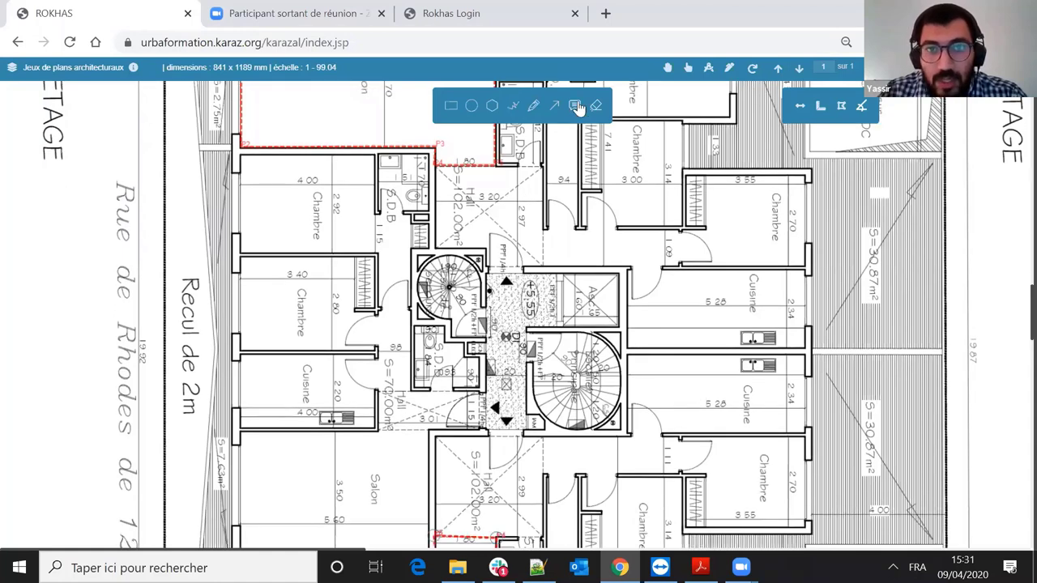
{"action": "scroll", "coordinate": [694, 96], "scroll_direction": "down", "scroll_amount": 1}
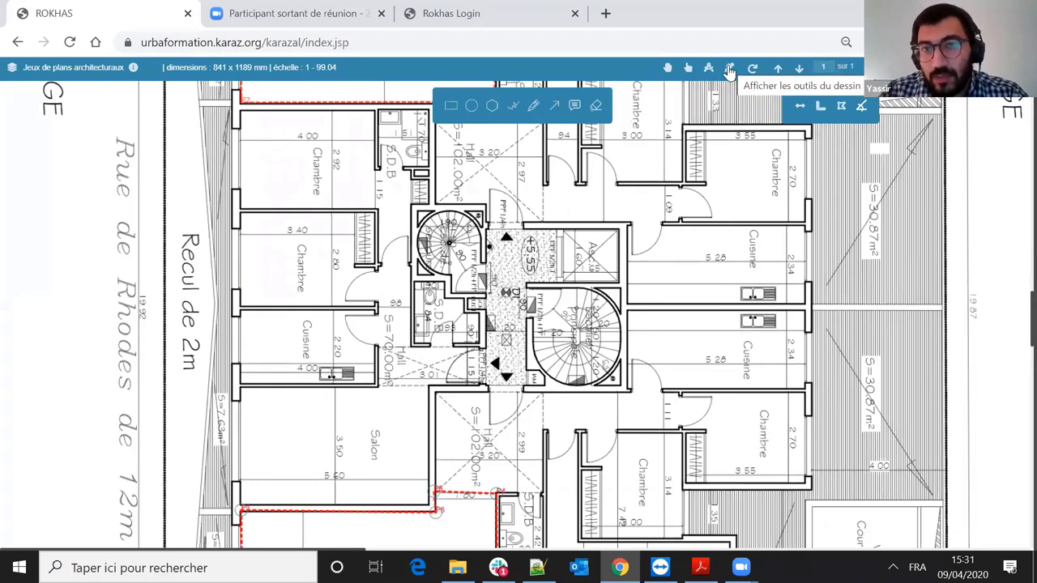
{"action": "mouse_move", "coordinate": [617, 103]}
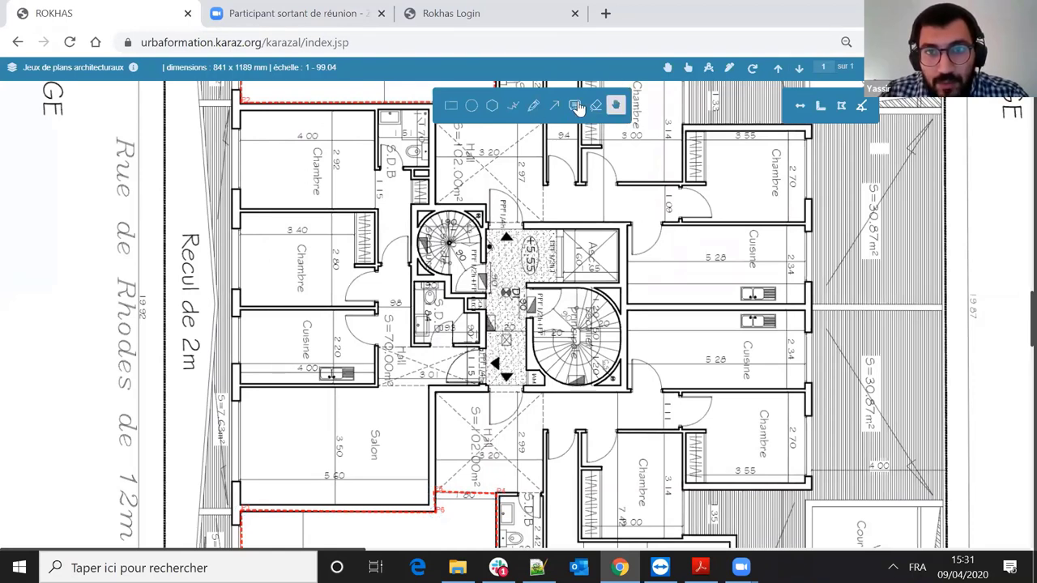
{"action": "left_click", "coordinate": [573, 108]}
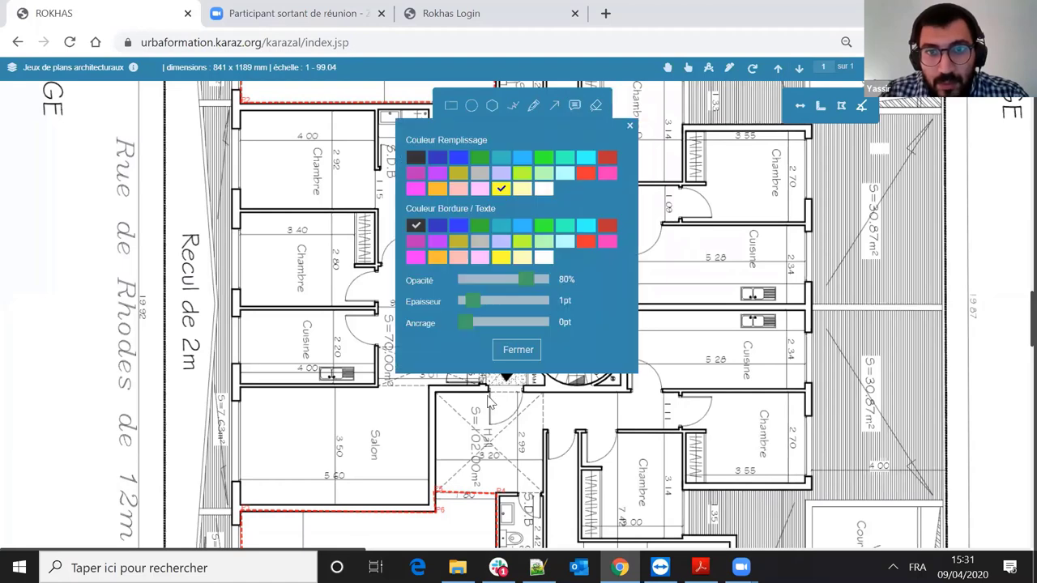
{"action": "left_click", "coordinate": [515, 350]}
{"action": "left_click_drag", "start_coordinate": [668, 262], "coordinate": [758, 340]}
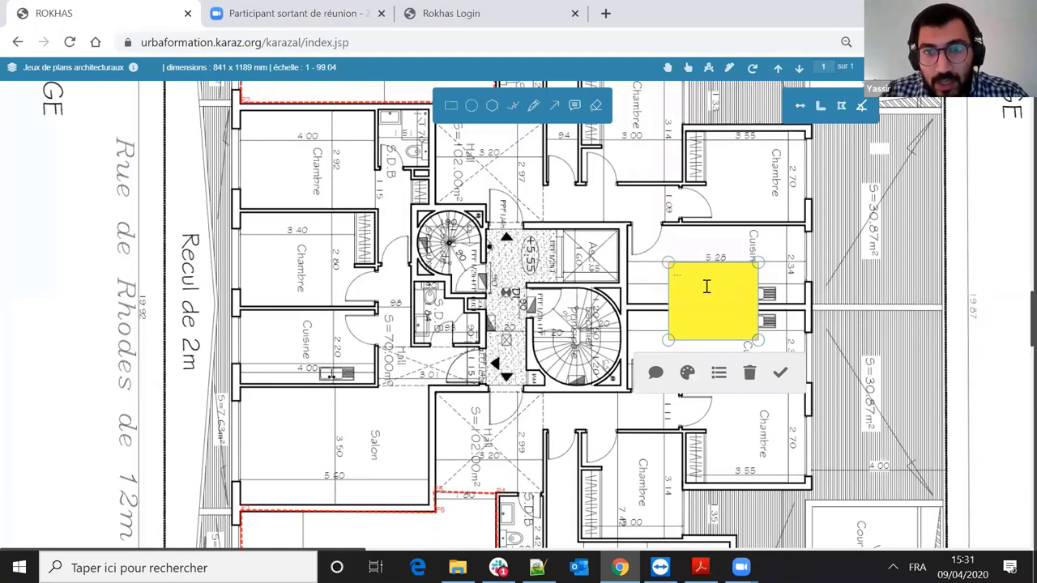
{"action": "type", "text": "COMME"}
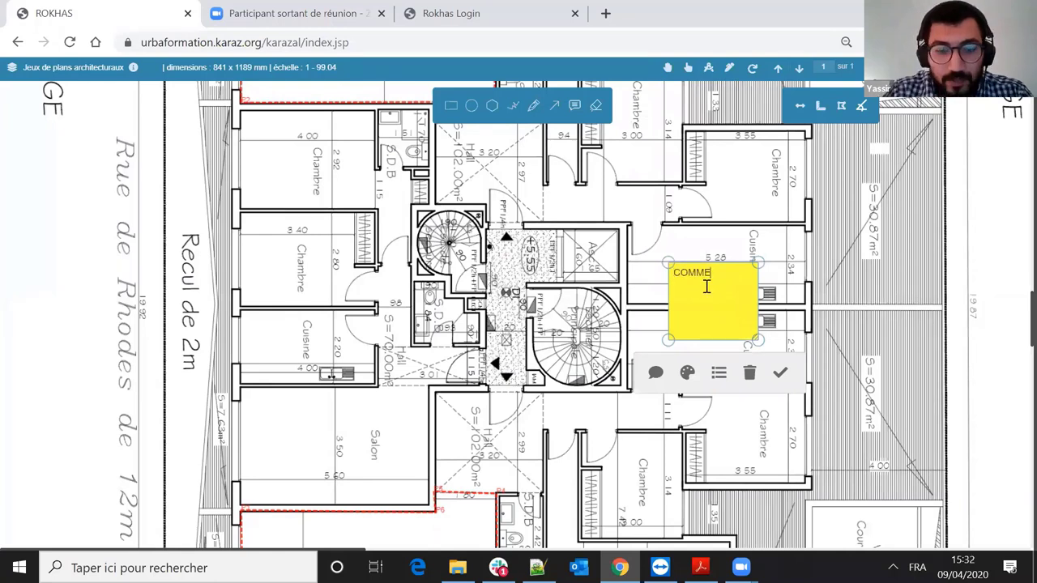
{"action": "type", "text": "NTAIRE"}
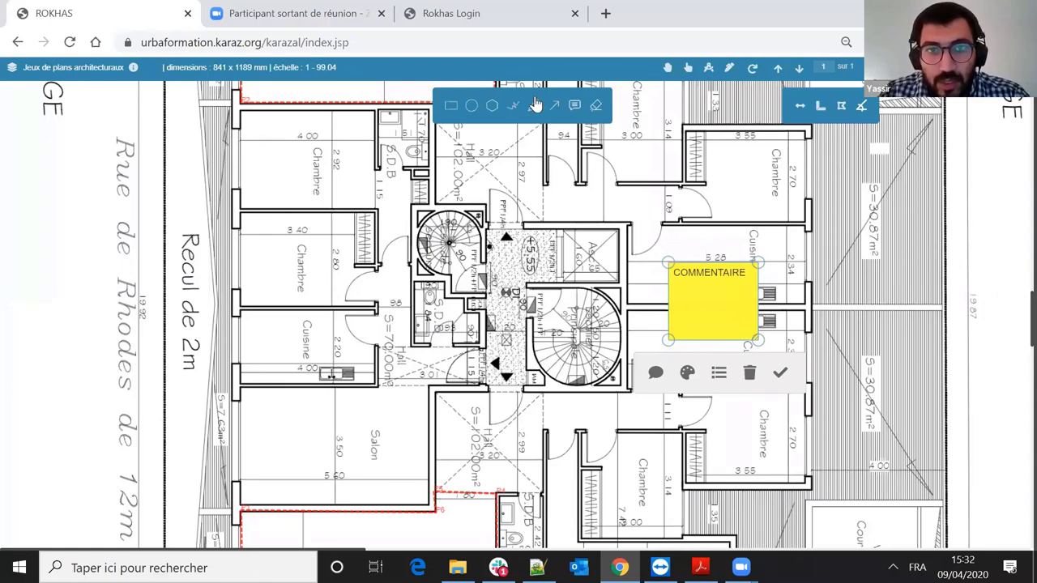
- Draw a red freehand loop around the central staircase
{"action": "left_click", "coordinate": [463, 259]}
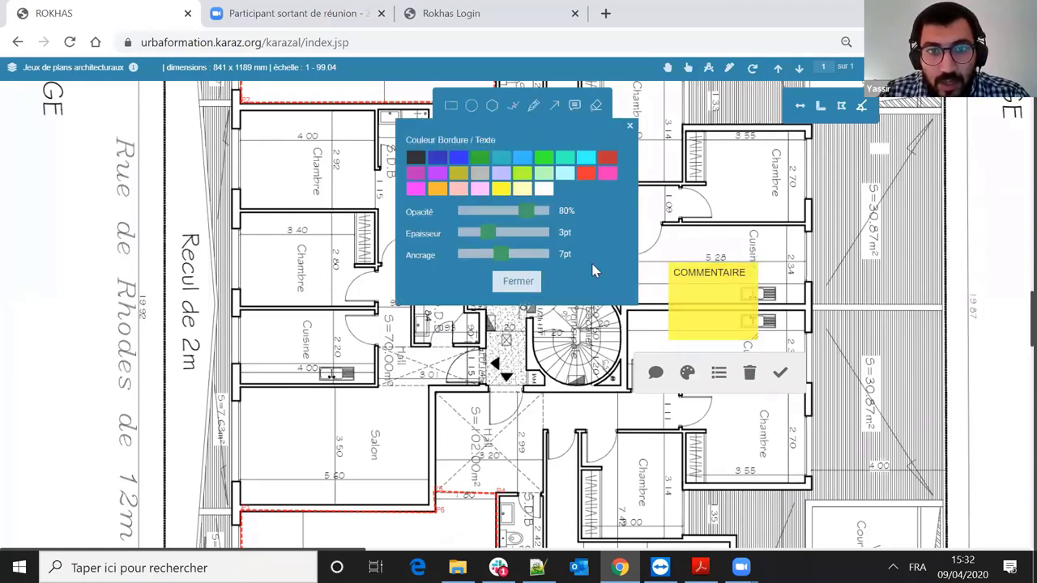
{"action": "left_click", "coordinate": [511, 283]}
{"action": "mouse_move", "coordinate": [577, 250]}
{"action": "left_mouse_down"}
{"action": "mouse_move", "coordinate": [558, 258]}
{"action": "mouse_move", "coordinate": [604, 284]}
{"action": "mouse_move", "coordinate": [578, 248]}
{"action": "mouse_move", "coordinate": [565, 257]}
{"action": "mouse_move", "coordinate": [567, 308]}
{"action": "left_mouse_up"}
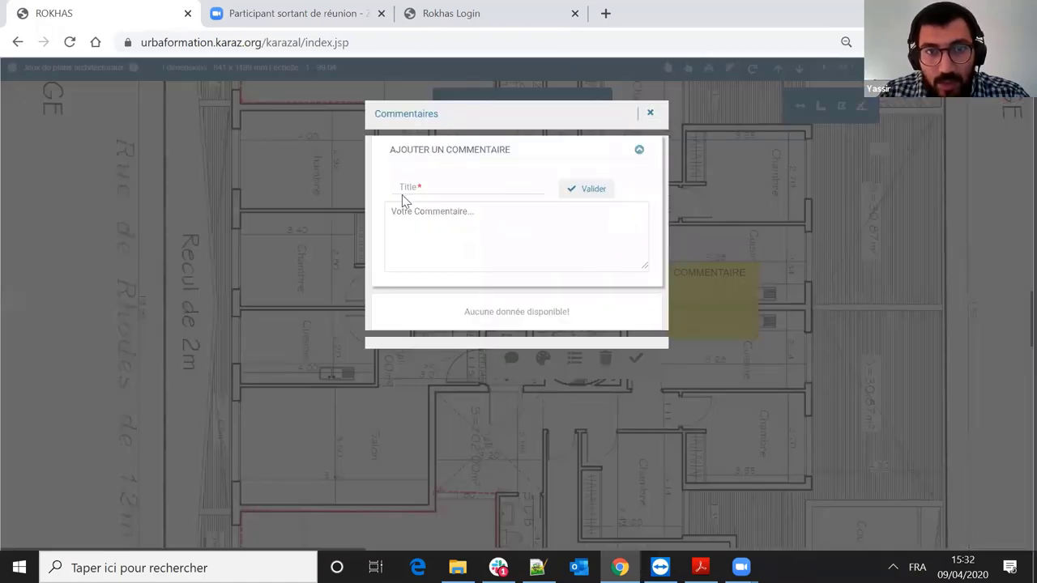
- Give the freehand mark's comment the title 'COMMENTAIRE 1' and a REMARQUE remark, then validate
{"action": "left_click", "coordinate": [402, 195]}
{"action": "left_click", "coordinate": [469, 235]}
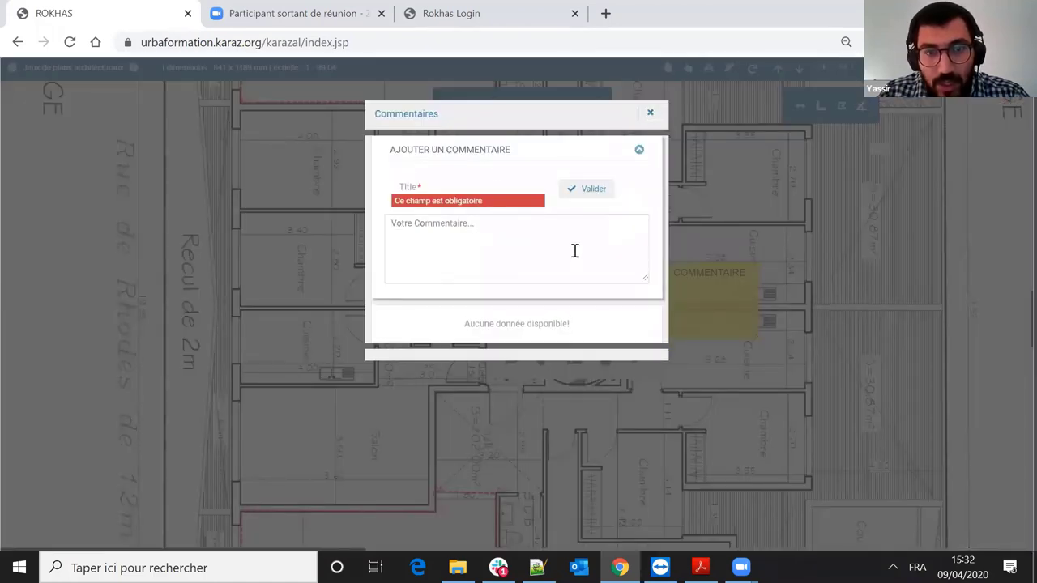
{"action": "left_click", "coordinate": [526, 189]}
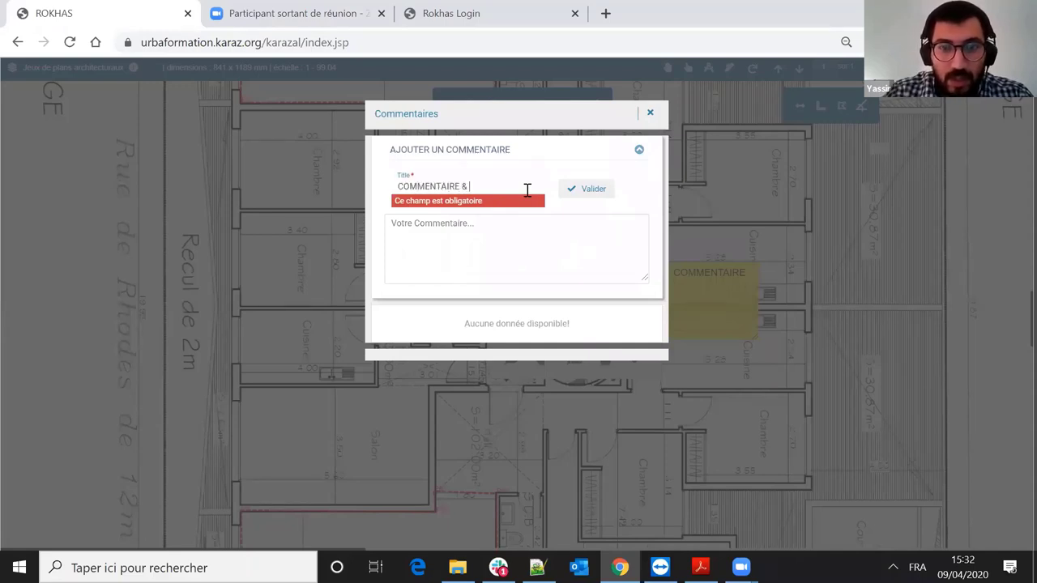
{"action": "type", "text": "COMMENTAIRE"}
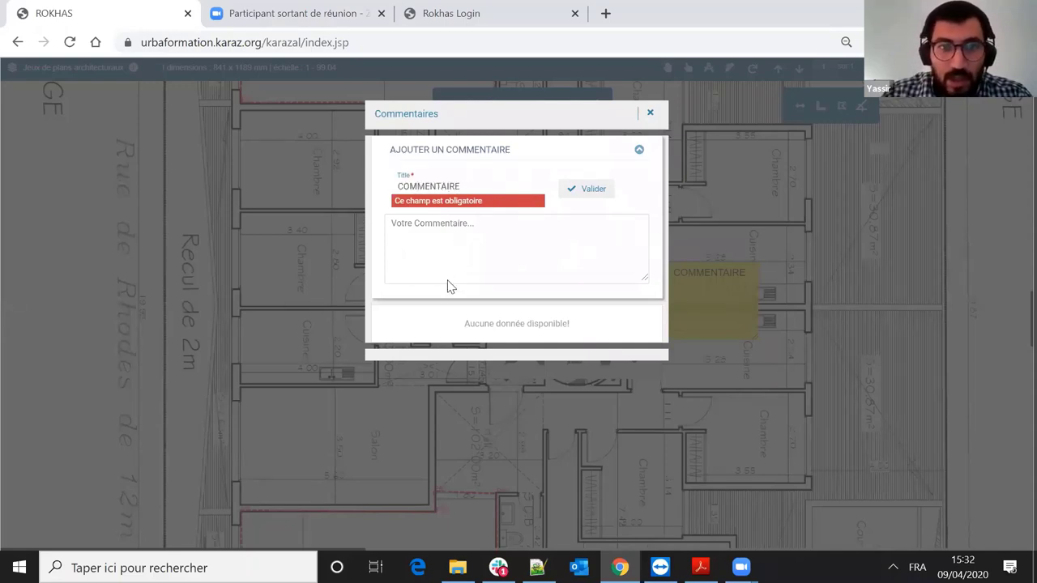
{"action": "type", "text": " 1"}
{"action": "left_click", "coordinate": [438, 248]}
{"action": "type", "text": "REMARQUE"}
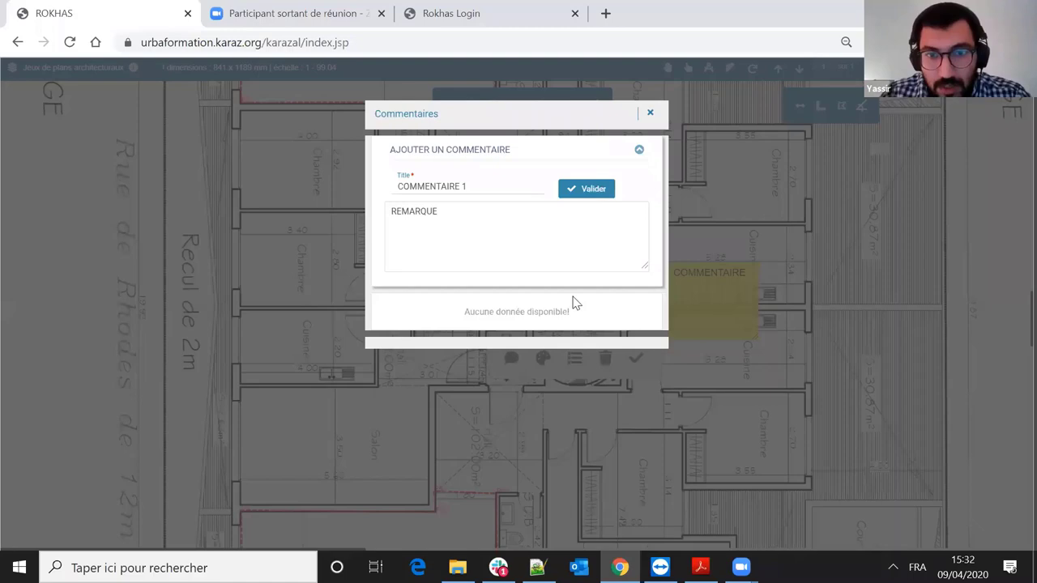
{"action": "left_click", "coordinate": [12, 71]}
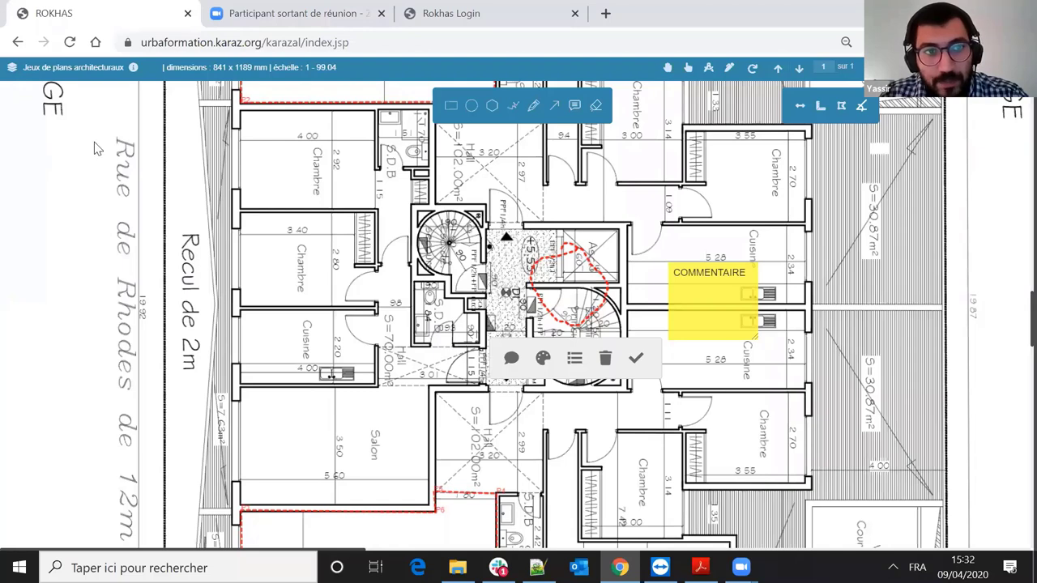
- Review the saved comments list, then hide it
{"action": "left_click", "coordinate": [749, 300]}
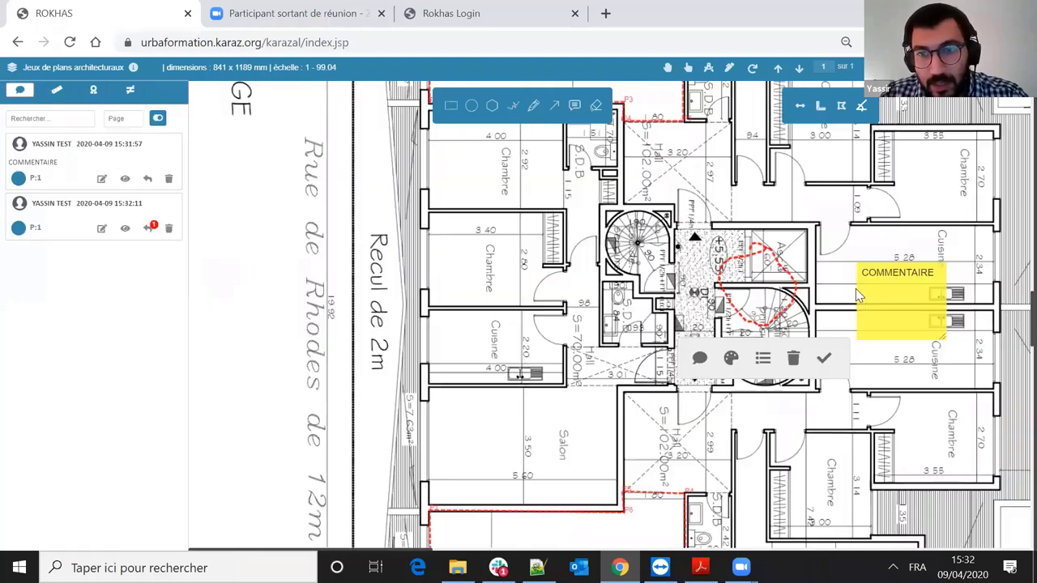
{"action": "left_click", "coordinate": [828, 360]}
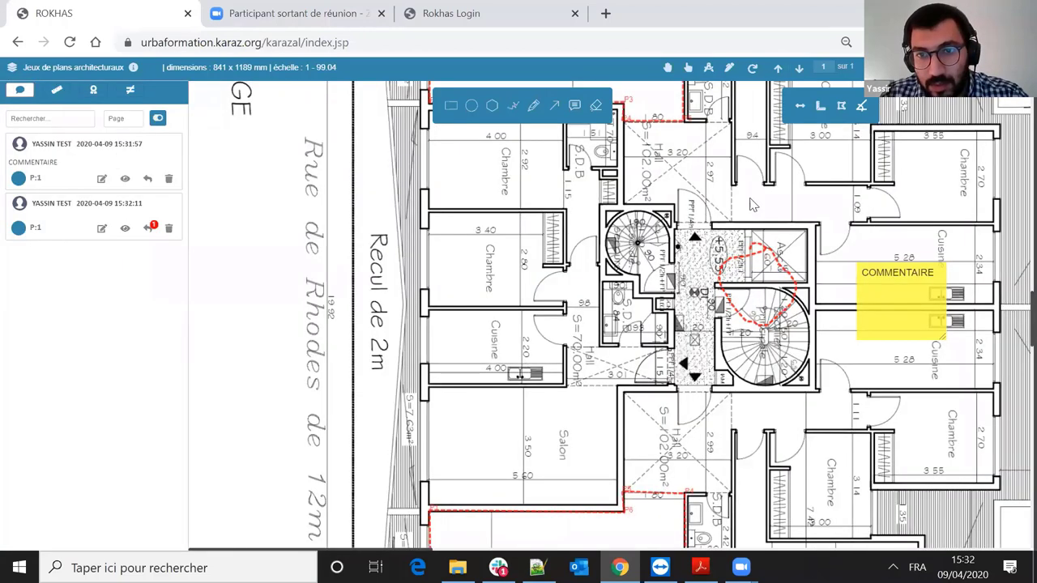
{"action": "left_click", "coordinate": [20, 90]}
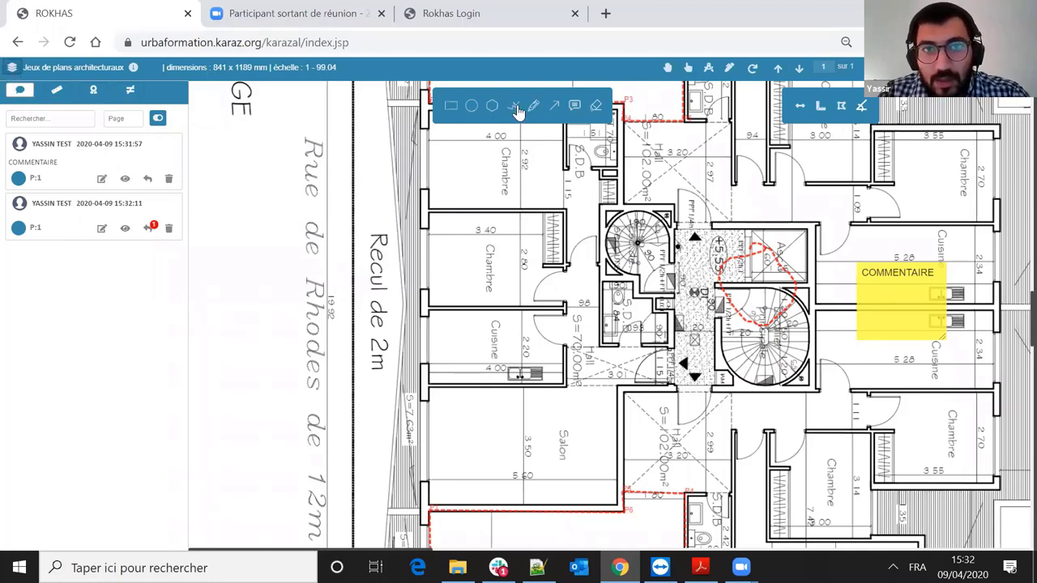
{"action": "left_click", "coordinate": [555, 108]}
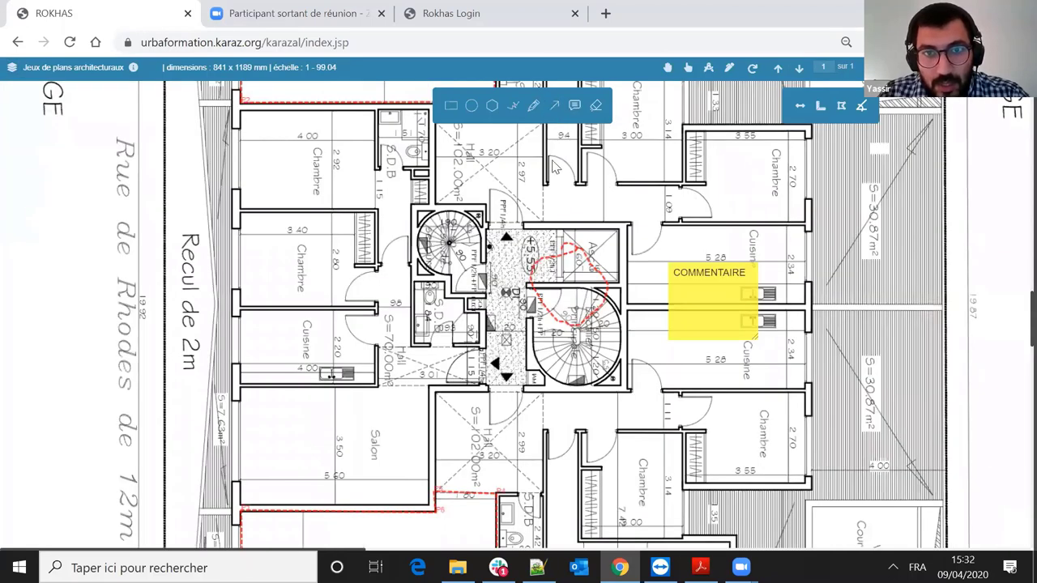
- Draw a red arrow pointing at the left spiral staircase
{"action": "left_click", "coordinate": [515, 282]}
{"action": "left_click", "coordinate": [518, 281]}
{"action": "left_click_drag", "start_coordinate": [346, 327], "coordinate": [448, 241]}
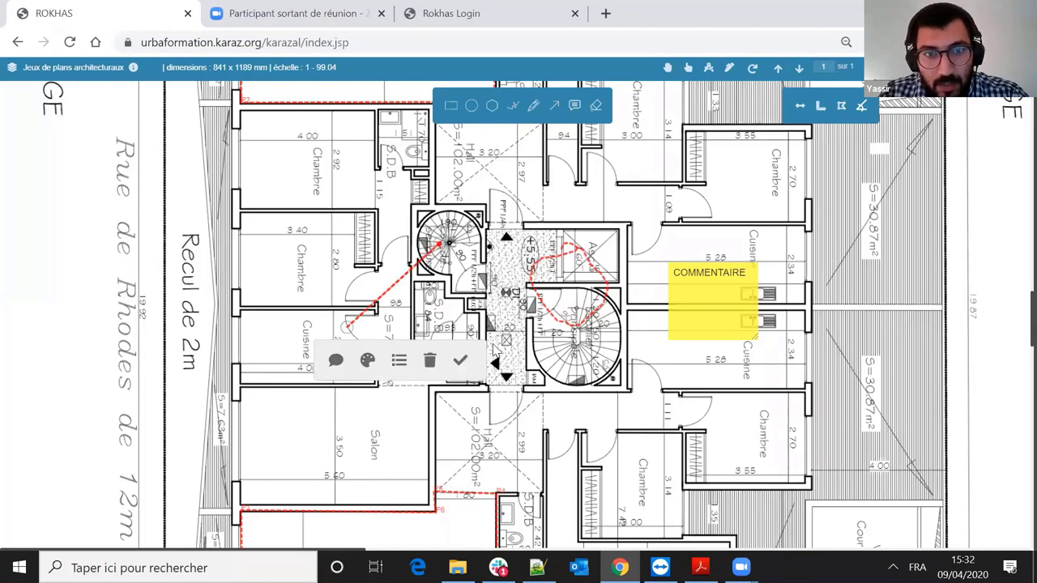
{"action": "left_click", "coordinate": [335, 359]}
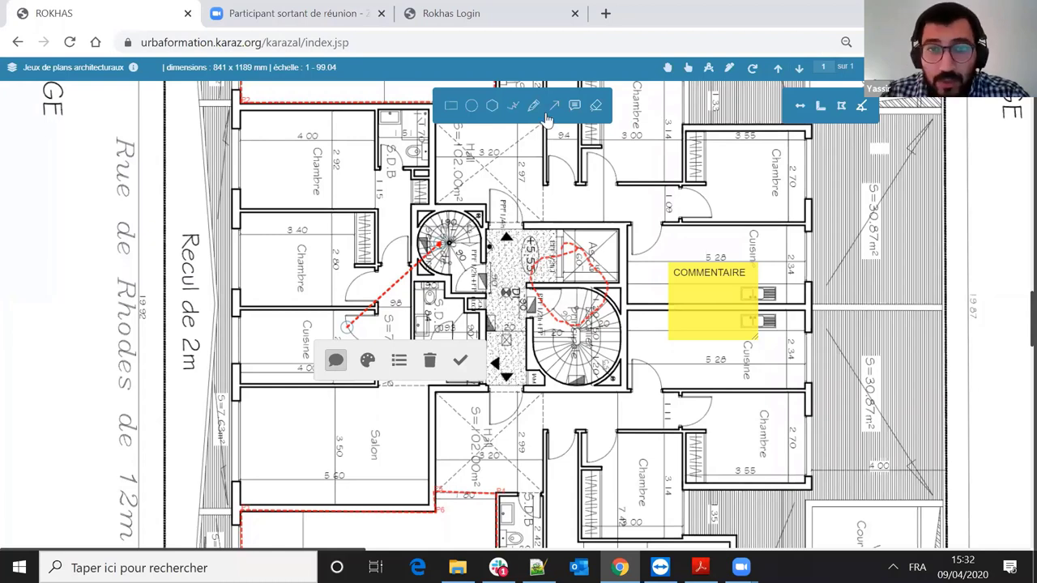
{"action": "left_click", "coordinate": [459, 359]}
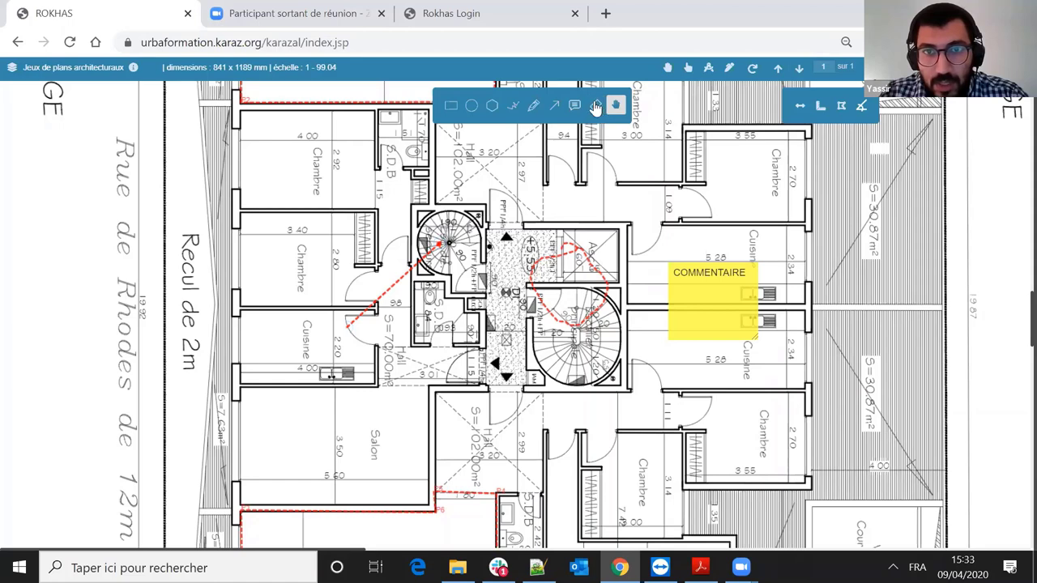
- Erase the red freehand loop over the central staircase and exit full-screen with Esc
{"action": "left_click", "coordinate": [614, 105]}
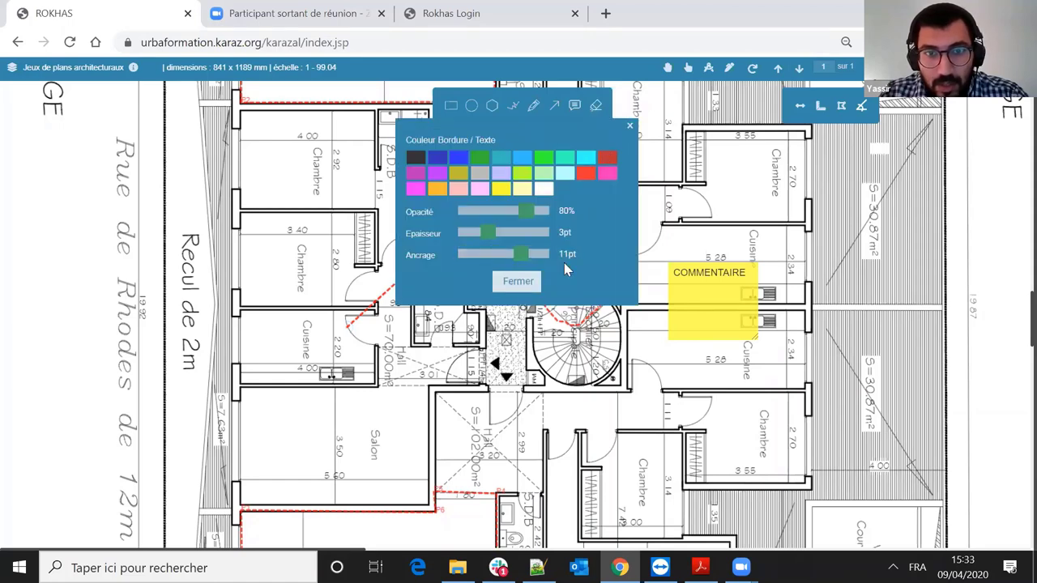
{"action": "left_click", "coordinate": [518, 281]}
{"action": "left_click", "coordinate": [496, 324]}
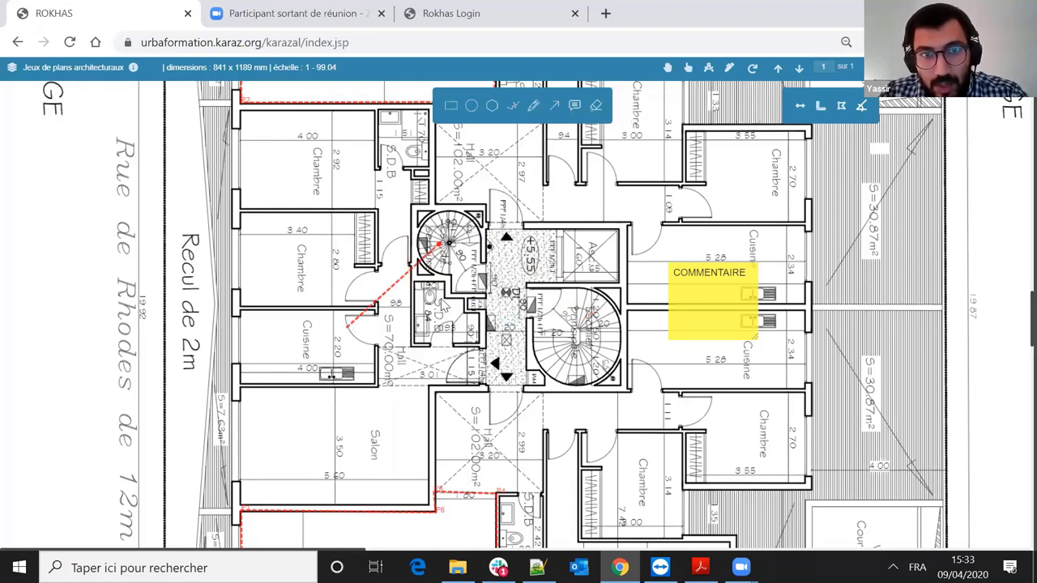
{"action": "left_click", "coordinate": [596, 106]}
{"action": "left_click", "coordinate": [598, 106]}
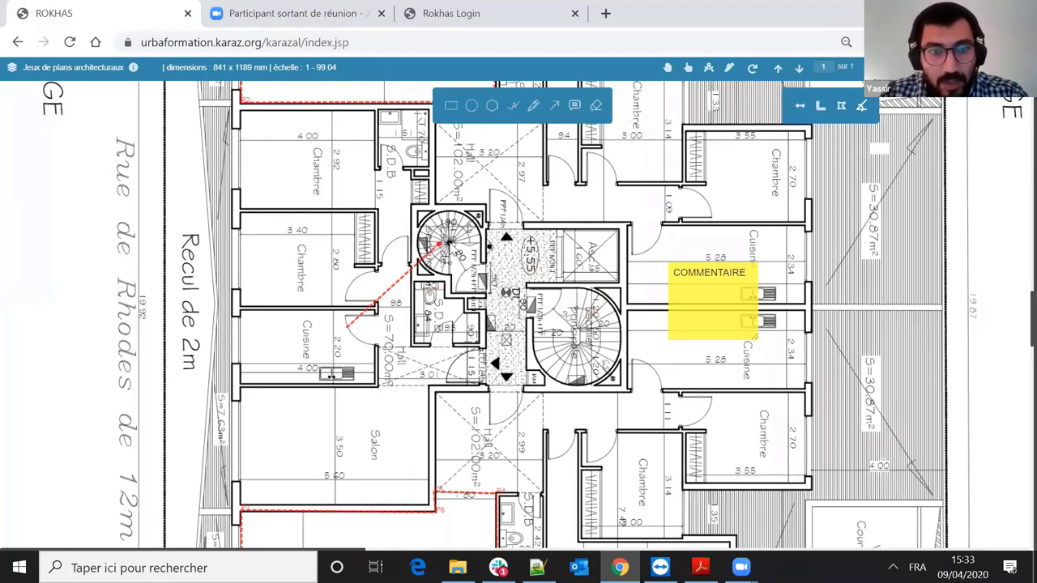
{"action": "left_click", "coordinate": [11, 70]}
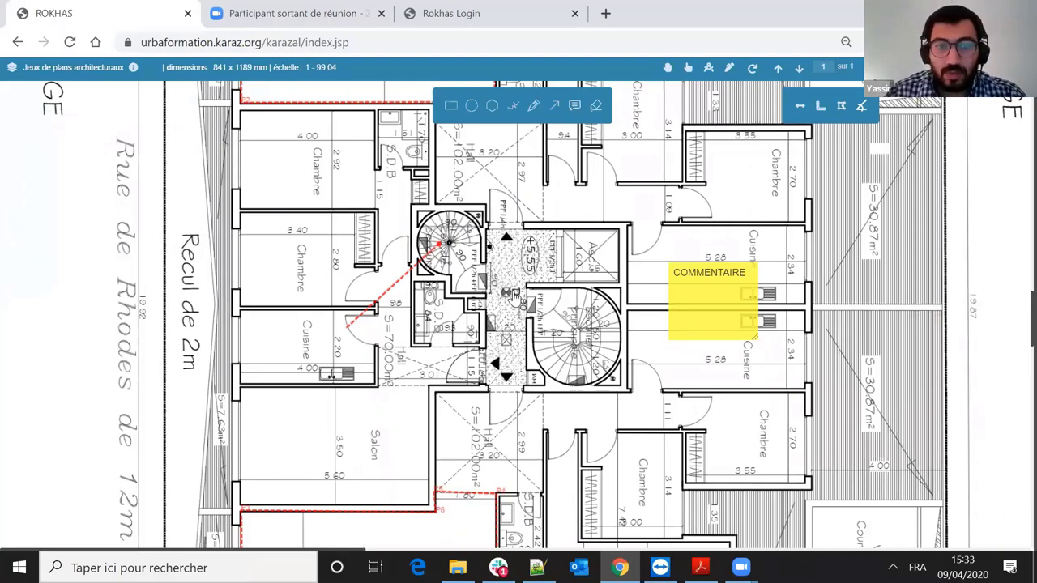
{"action": "key", "text": "Escape"}
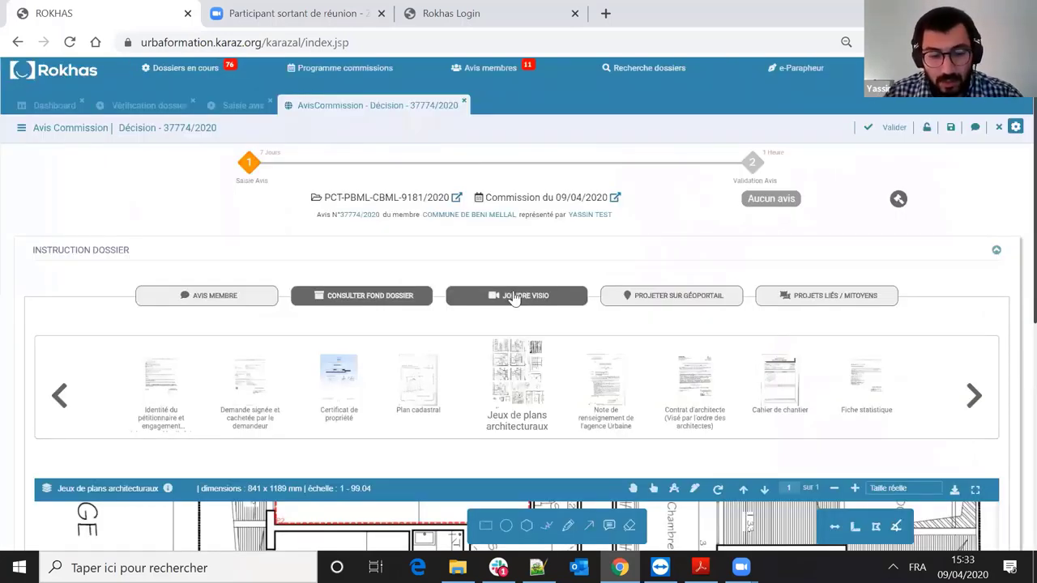
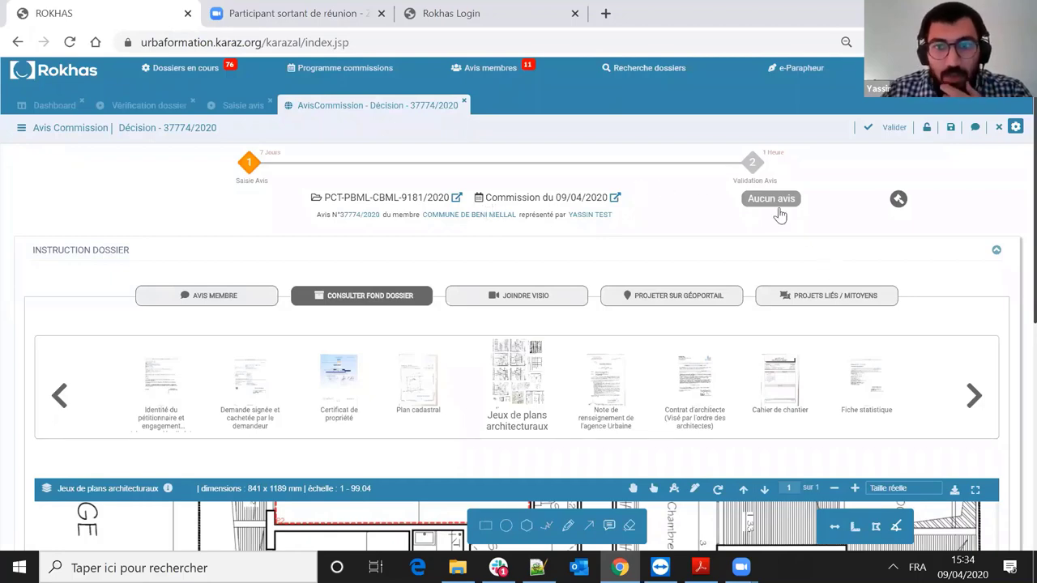
- Open Programme commissions to list the Beni Mellal commissions from 02/04/2020 to 16/04/2020
{"action": "scroll", "coordinate": [526, 194], "scroll_direction": "down", "scroll_amount": 1}
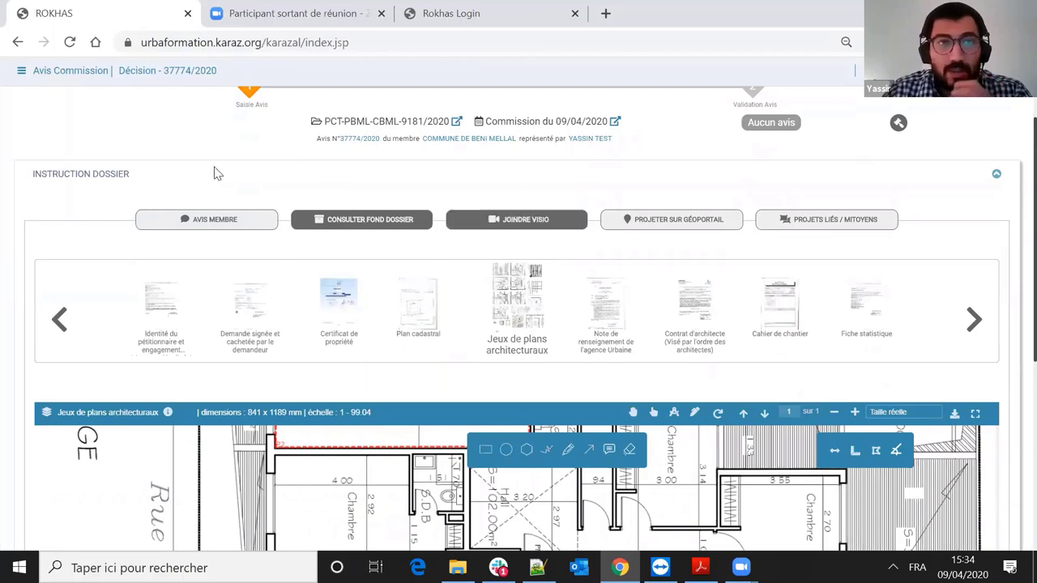
{"action": "scroll", "coordinate": [327, 113], "scroll_direction": "up", "scroll_amount": 1}
{"action": "left_click", "coordinate": [327, 113]}
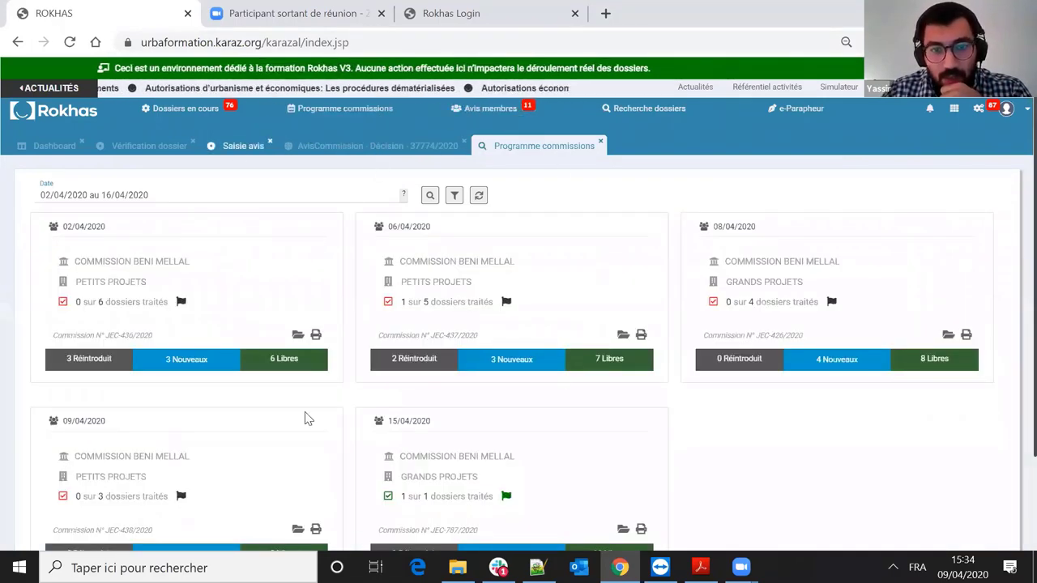
- Return to the programme overview and open the dossiers scheduled on the 09/04/2020 card
{"action": "left_click", "coordinate": [522, 153]}
{"action": "left_click", "coordinate": [556, 146]}
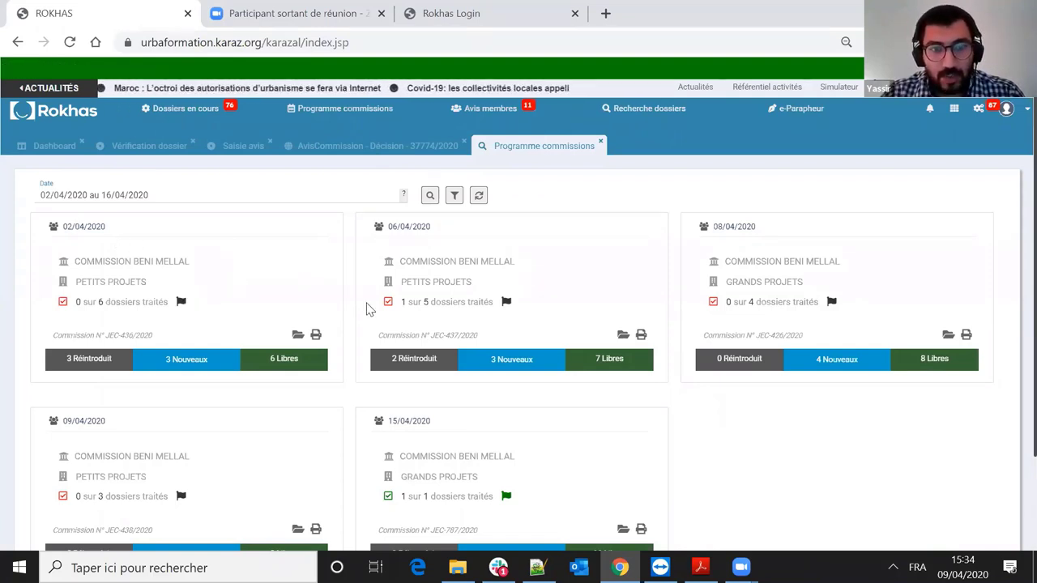
{"action": "scroll", "coordinate": [366, 309], "scroll_direction": "down", "scroll_amount": 1}
{"action": "scroll", "coordinate": [344, 316], "scroll_direction": "down", "scroll_amount": 1}
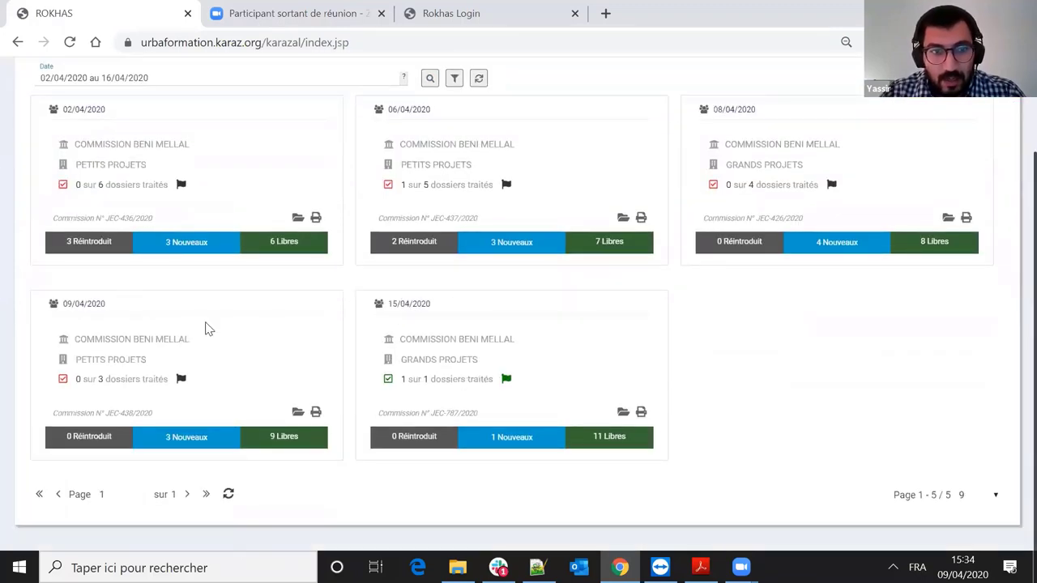
{"action": "left_click", "coordinate": [299, 417]}
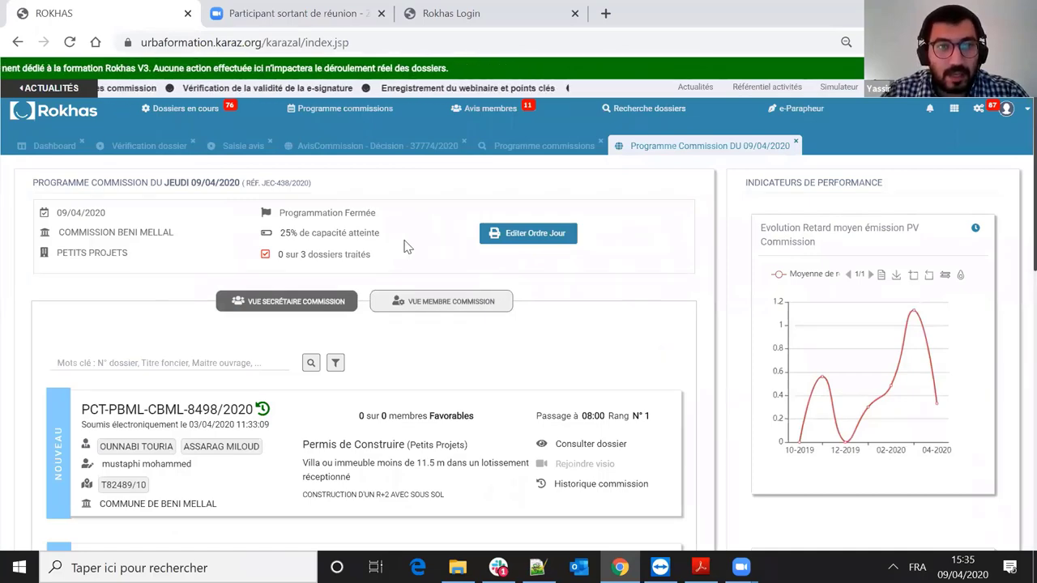
- Scroll through the three 09/04/2020 dossiers, then go back to Programme commissions
{"action": "scroll", "coordinate": [324, 263], "scroll_direction": "down", "scroll_amount": 1}
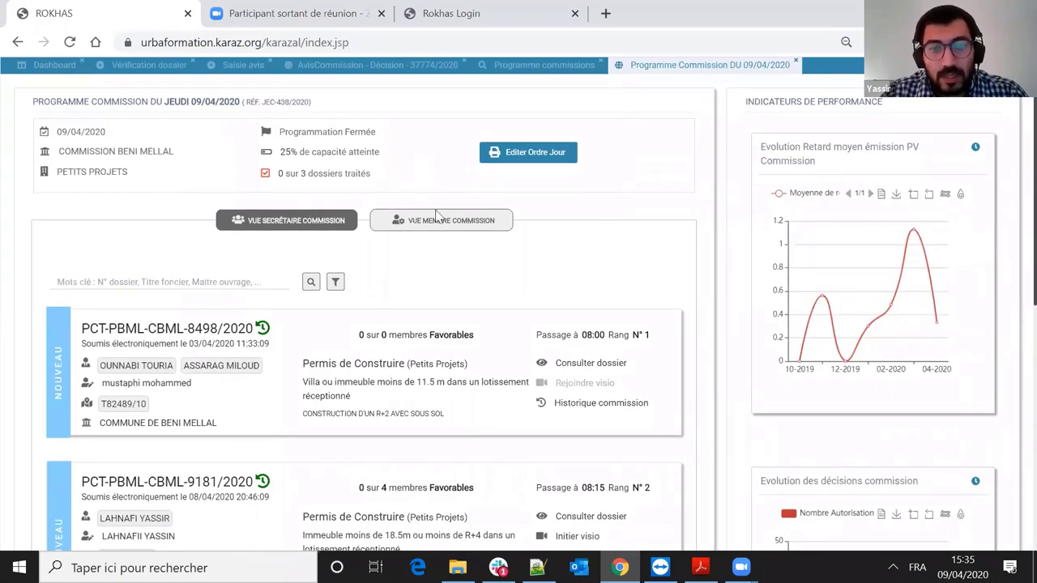
{"action": "scroll", "coordinate": [454, 243], "scroll_direction": "down", "scroll_amount": 2}
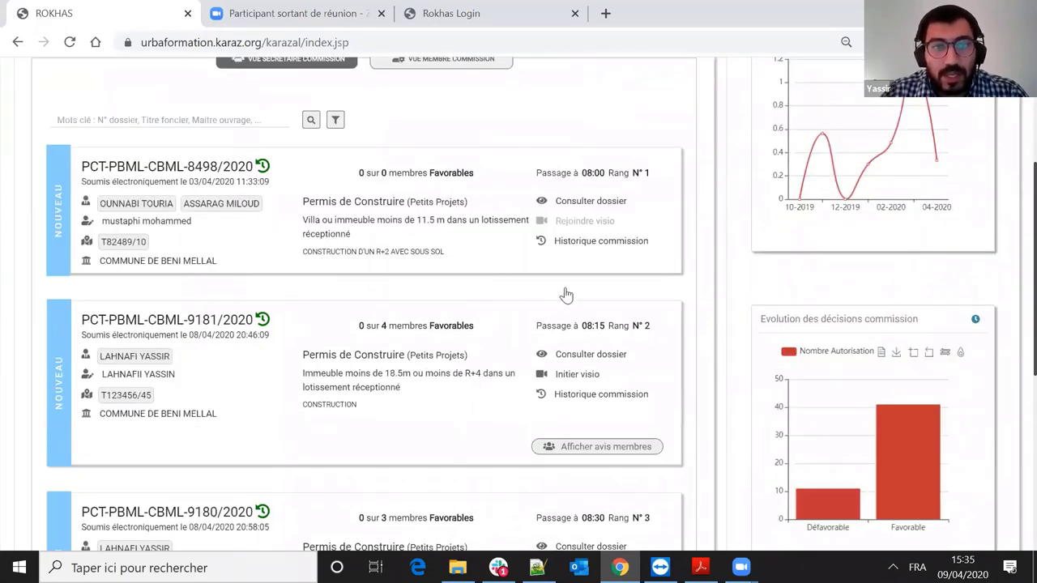
{"action": "scroll", "coordinate": [566, 295], "scroll_direction": "down", "scroll_amount": 1}
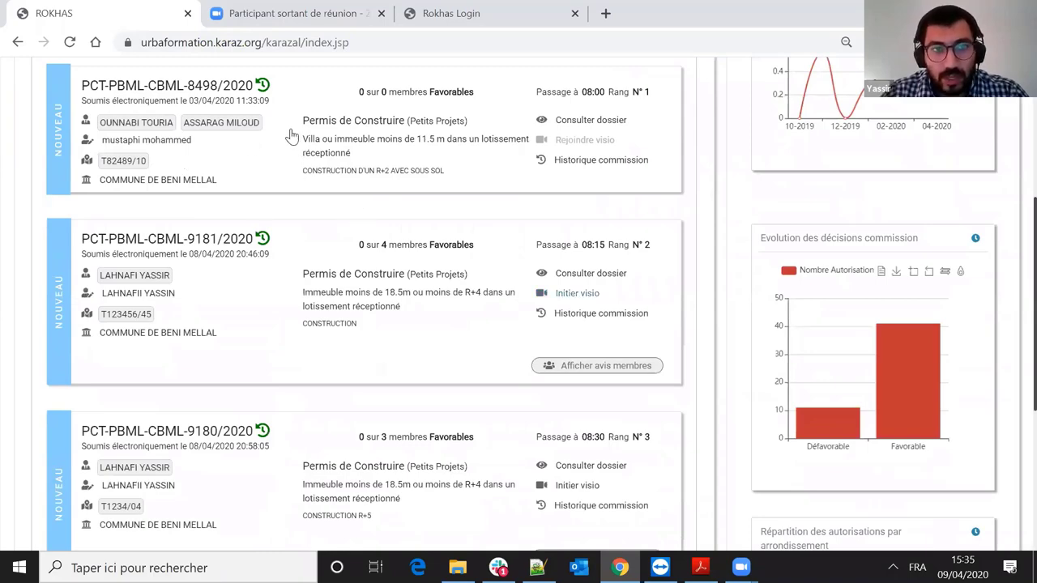
{"action": "scroll", "coordinate": [572, 386], "scroll_direction": "up", "scroll_amount": 2}
{"action": "scroll", "coordinate": [571, 385], "scroll_direction": "down", "scroll_amount": 2}
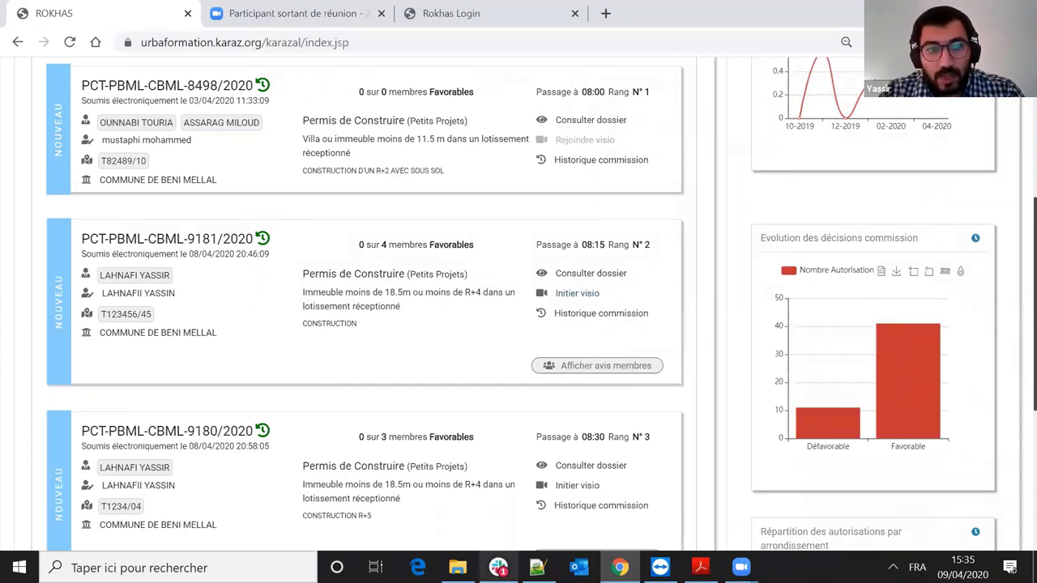
{"action": "mouse_move", "coordinate": [498, 567]}
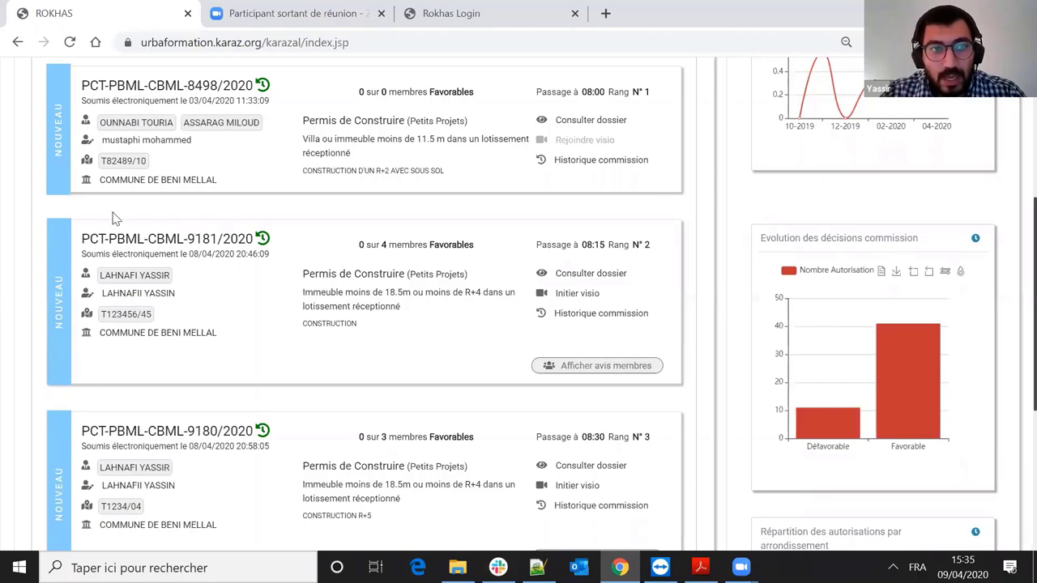
{"action": "scroll", "coordinate": [236, 224], "scroll_direction": "up", "scroll_amount": 4}
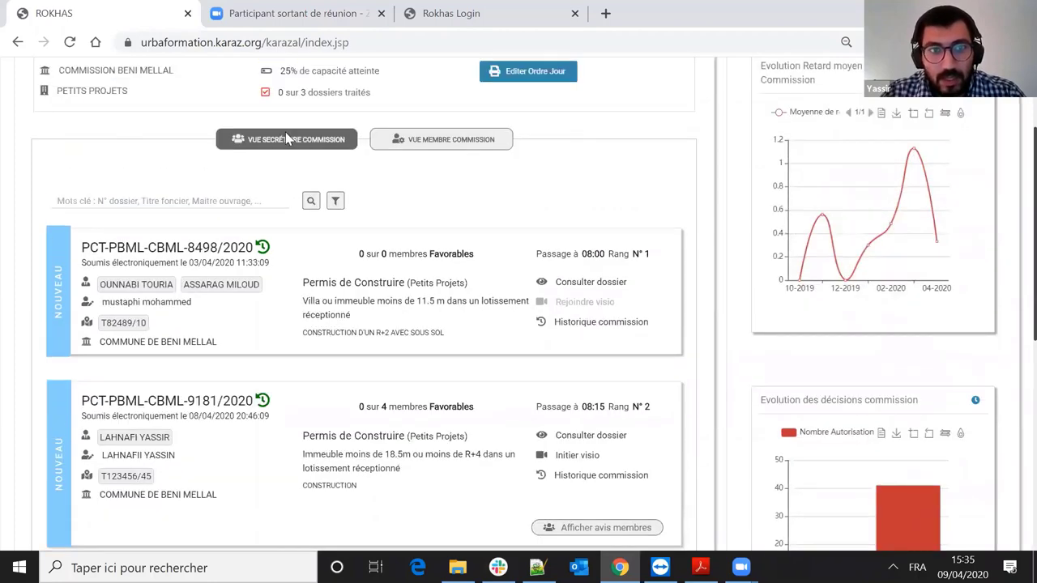
{"action": "scroll", "coordinate": [285, 247], "scroll_direction": "up", "scroll_amount": 1}
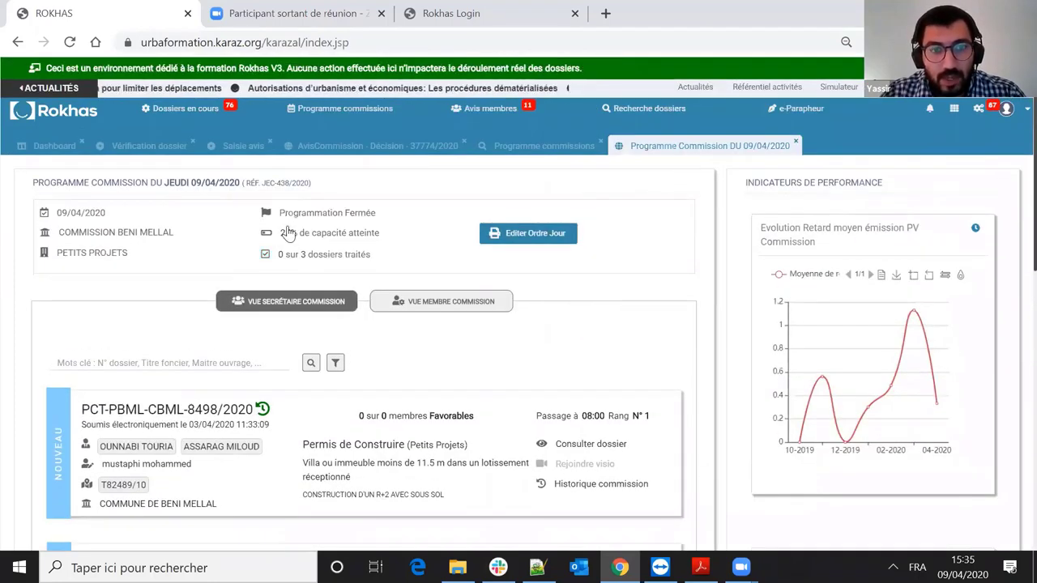
{"action": "scroll", "coordinate": [293, 259], "scroll_direction": "down", "scroll_amount": 1}
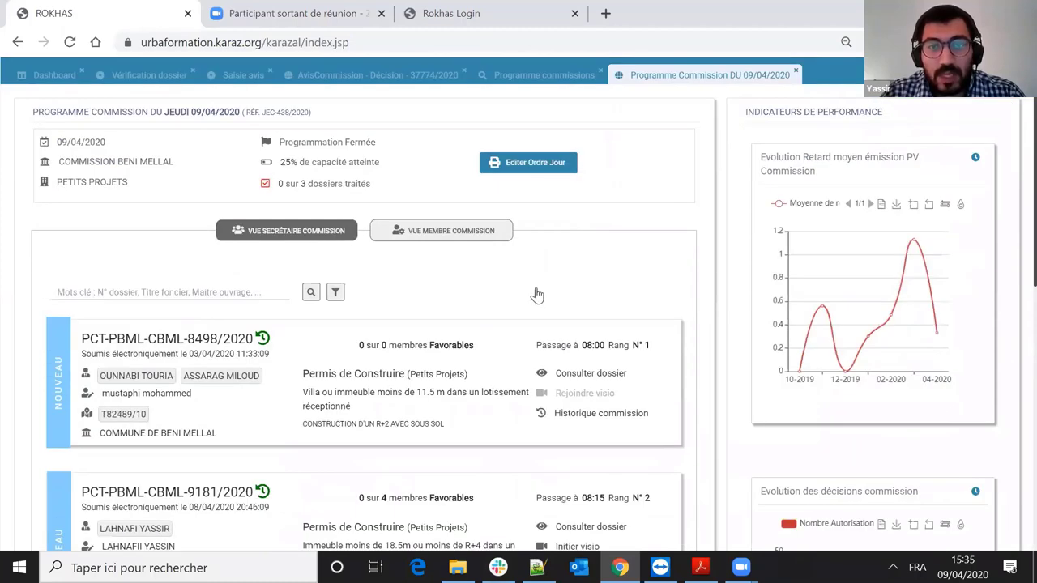
{"action": "scroll", "coordinate": [537, 294], "scroll_direction": "down", "scroll_amount": 2}
{"action": "scroll", "coordinate": [537, 294], "scroll_direction": "down", "scroll_amount": 2}
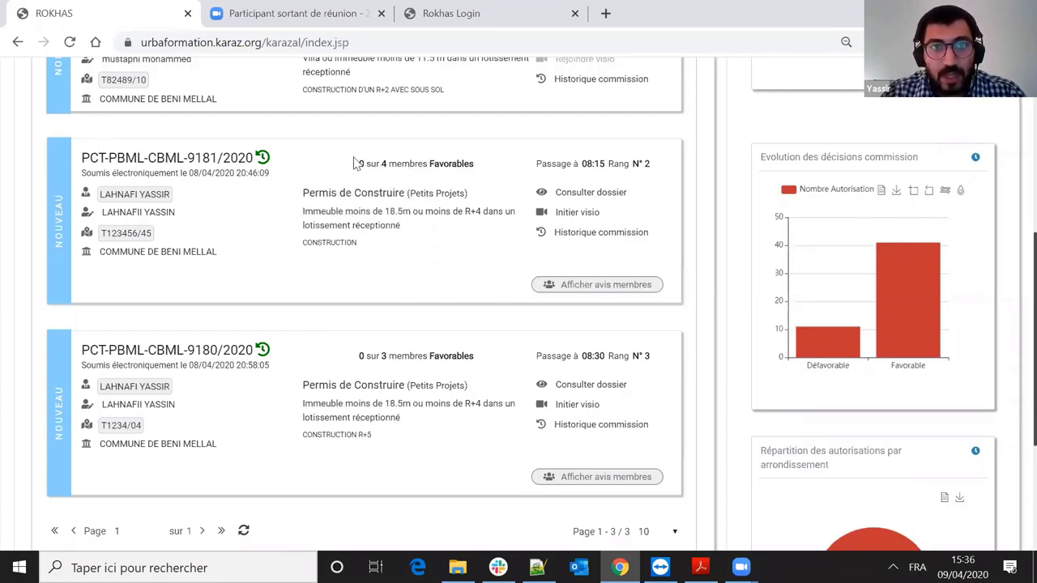
{"action": "scroll", "coordinate": [549, 146], "scroll_direction": "up", "scroll_amount": 5}
{"action": "left_click", "coordinate": [549, 146]}
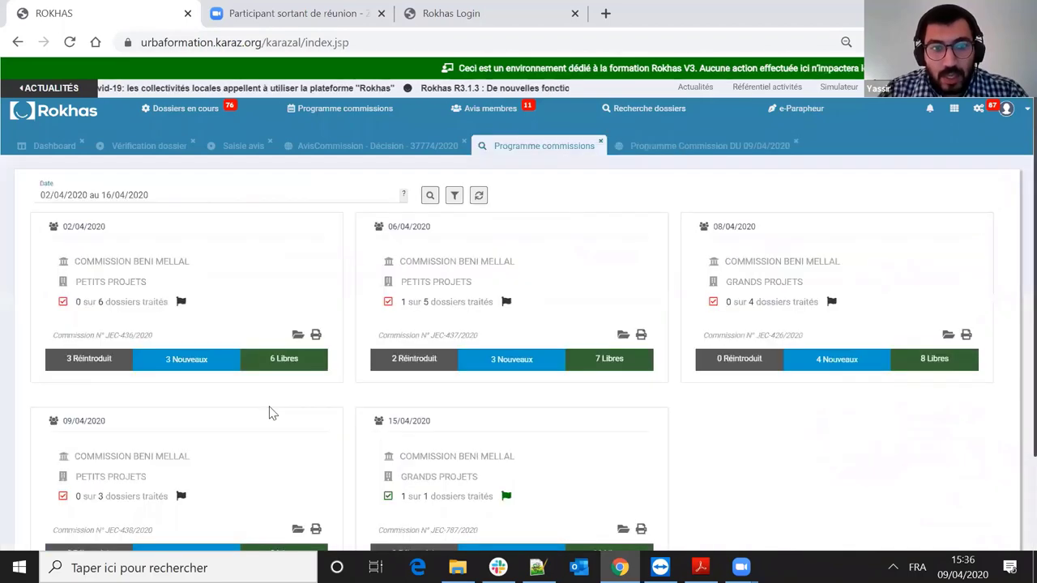
- Reopen the Programme Commission DU 09/04/2020 tab
{"action": "scroll", "coordinate": [125, 400], "scroll_direction": "down", "scroll_amount": 2}
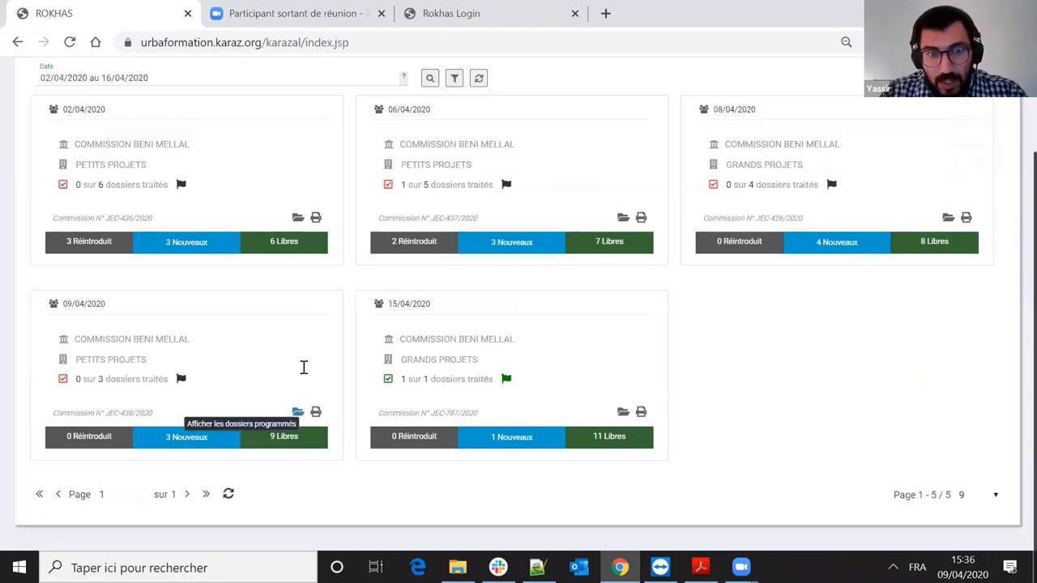
{"action": "scroll", "coordinate": [592, 256], "scroll_direction": "up", "scroll_amount": 2}
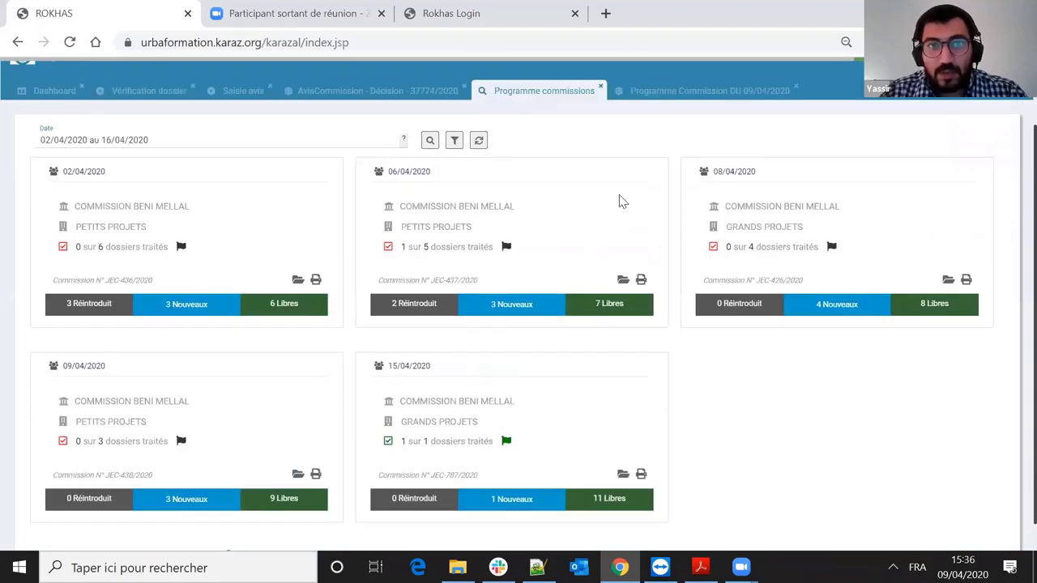
{"action": "scroll", "coordinate": [648, 170], "scroll_direction": "up", "scroll_amount": 1}
{"action": "left_click", "coordinate": [671, 150]}
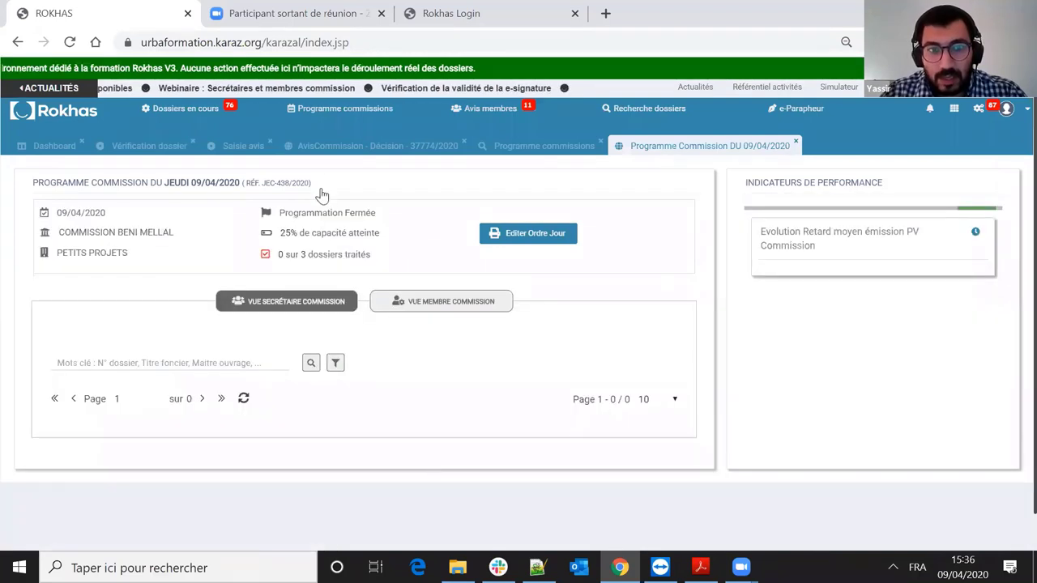
- Display the member opinions for dossier PCT-PBML-CBML-9181/2020
{"action": "scroll", "coordinate": [332, 217], "scroll_direction": "down", "scroll_amount": 1}
{"action": "scroll", "coordinate": [477, 276], "scroll_direction": "down", "scroll_amount": 2}
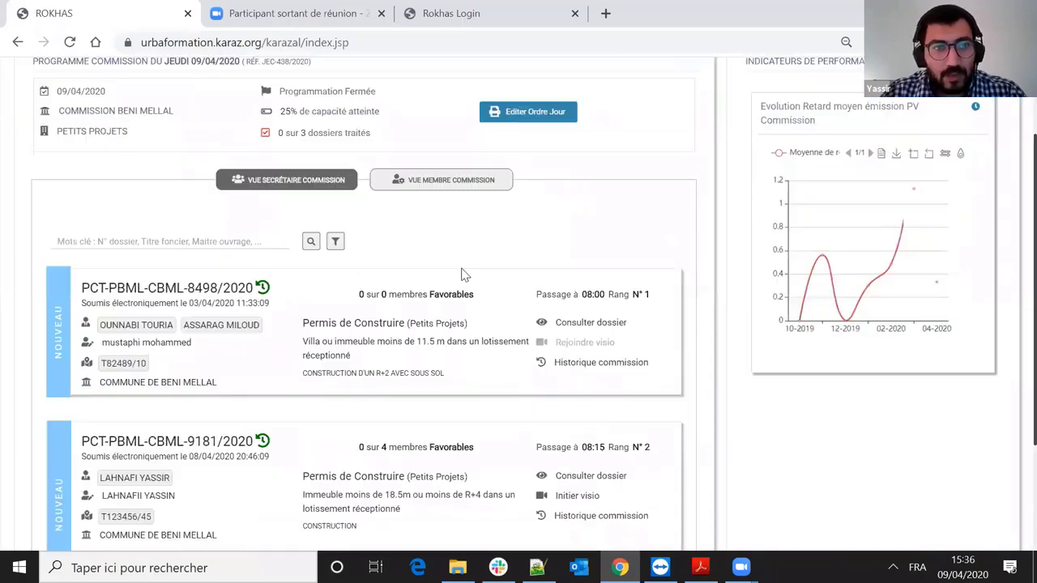
{"action": "scroll", "coordinate": [586, 194], "scroll_direction": "down", "scroll_amount": 4}
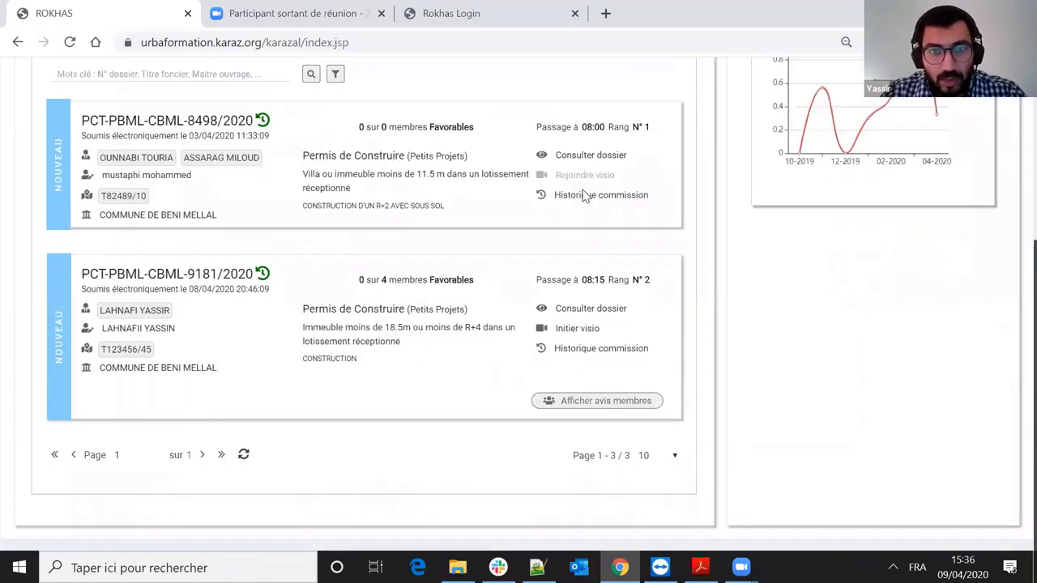
{"action": "scroll", "coordinate": [584, 211], "scroll_direction": "down", "scroll_amount": 4}
{"action": "left_click", "coordinate": [594, 243]}
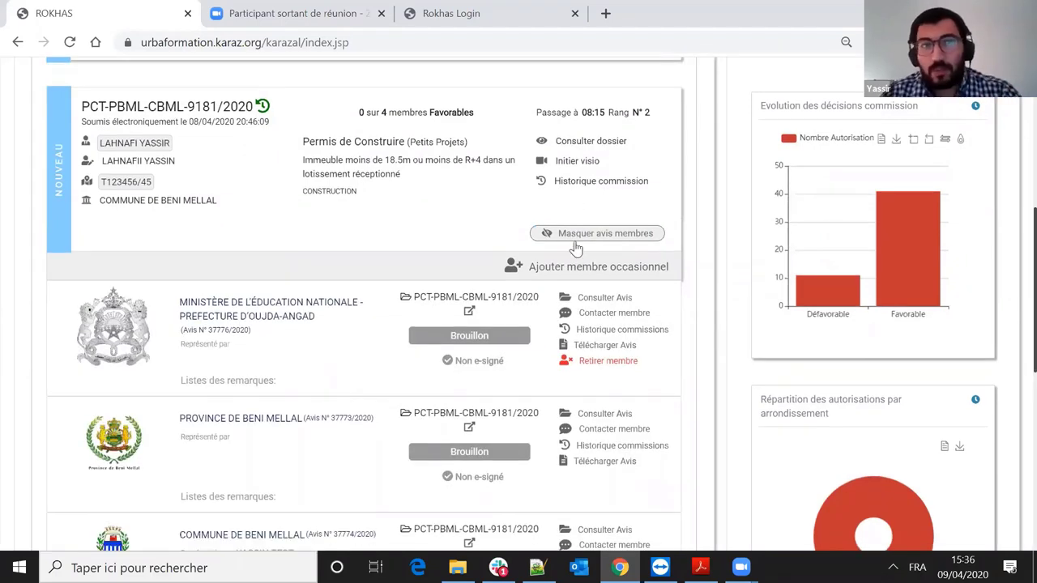
- Review the education ministry member's opinion row, then bring up the Ajouter membre occasionnel form
{"action": "scroll", "coordinate": [202, 217], "scroll_direction": "down", "scroll_amount": 2}
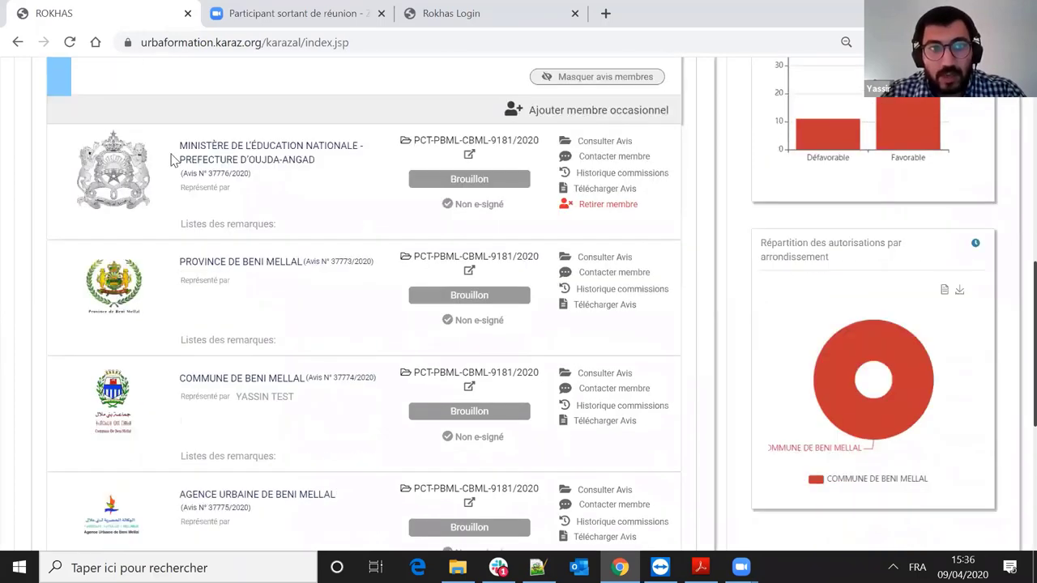
{"action": "triple_click", "coordinate": [286, 186]}
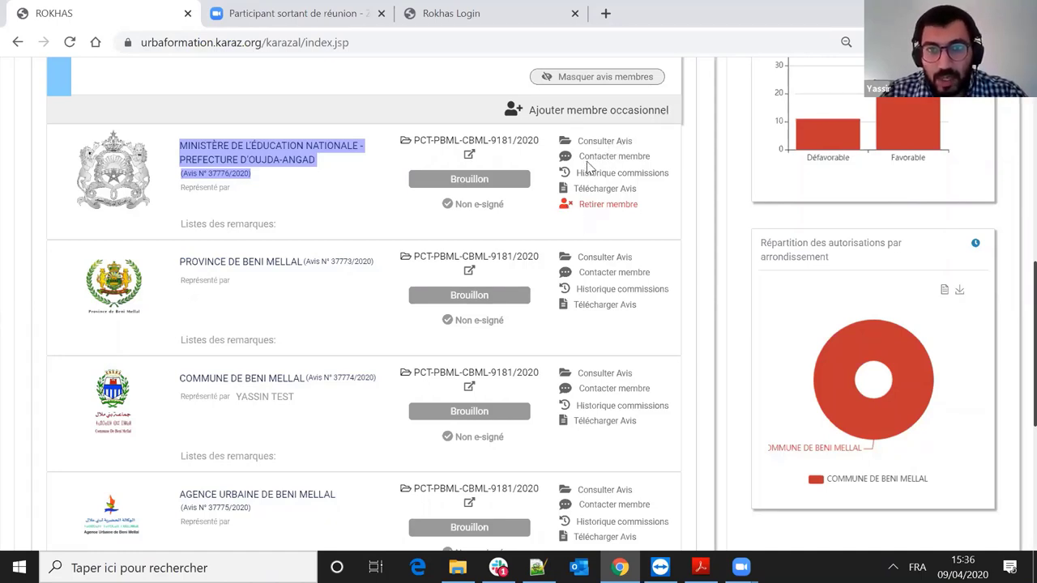
{"action": "left_click", "coordinate": [513, 109]}
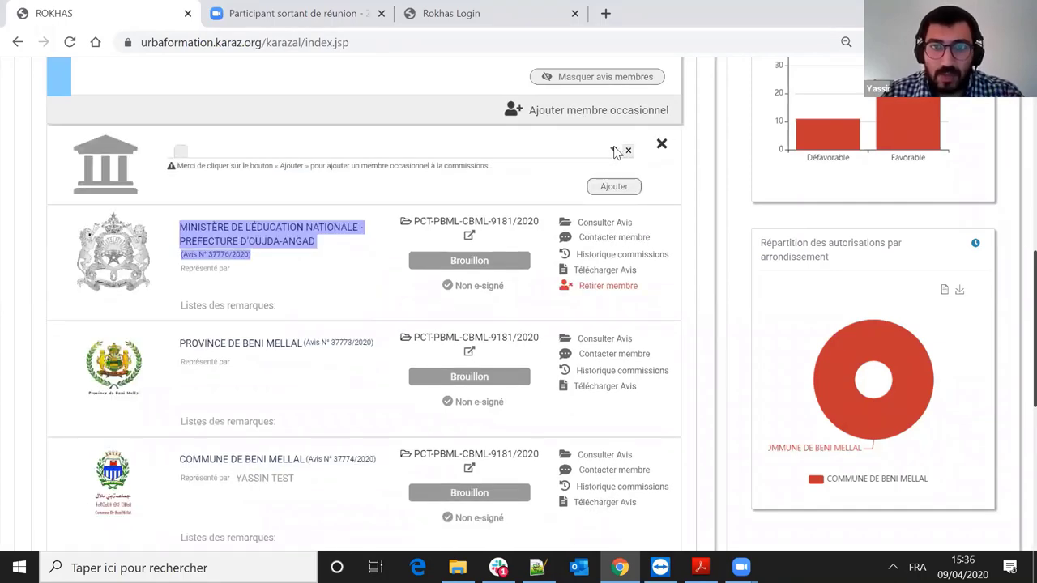
{"action": "left_click", "coordinate": [317, 157]}
{"action": "scroll", "coordinate": [312, 366], "scroll_direction": "down", "scroll_amount": 1}
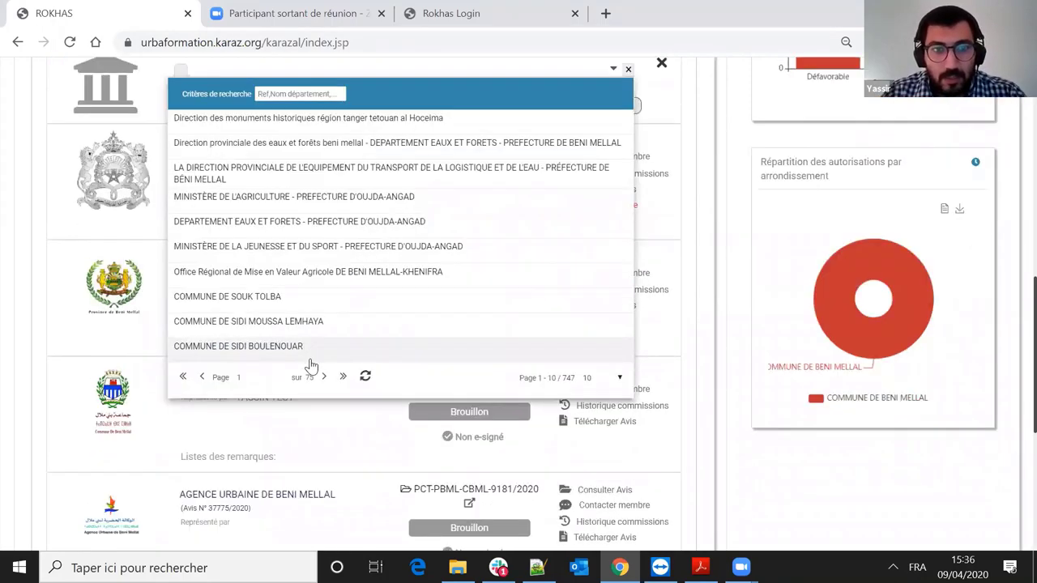
{"action": "scroll", "coordinate": [278, 330], "scroll_direction": "up", "scroll_amount": 3}
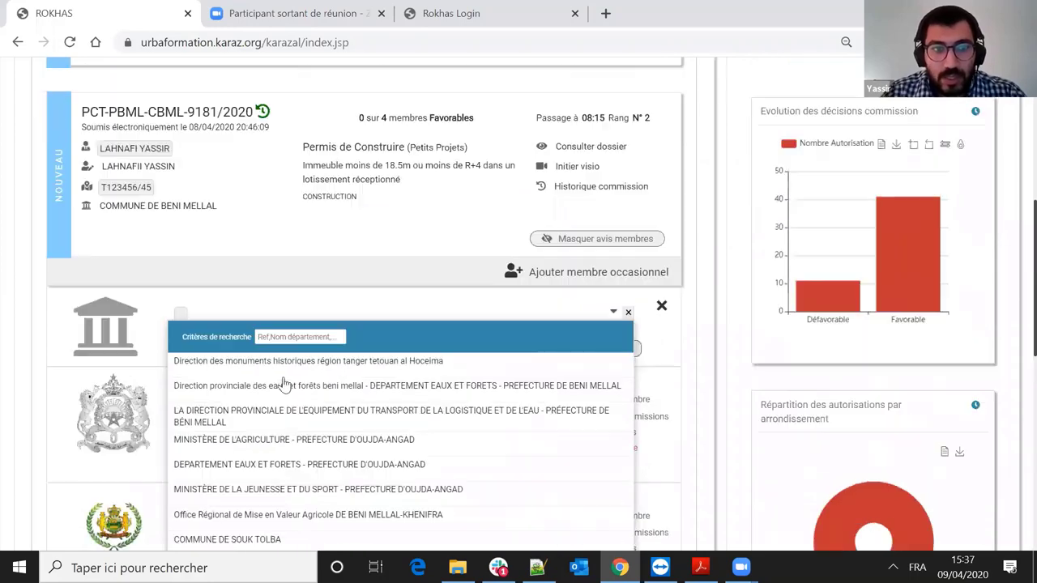
{"action": "scroll", "coordinate": [371, 226], "scroll_direction": "down", "scroll_amount": 2}
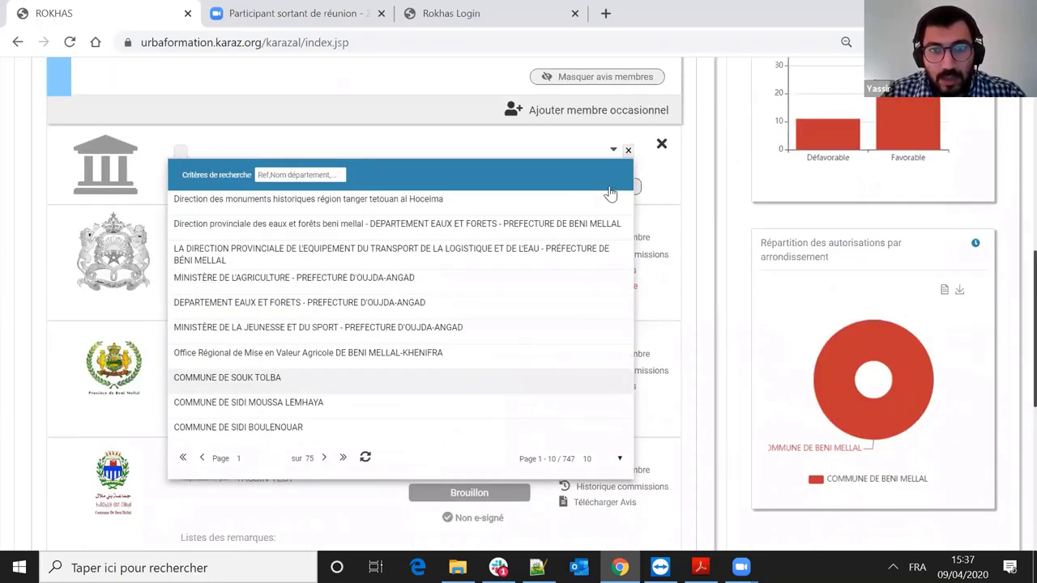
{"action": "left_click", "coordinate": [611, 193]}
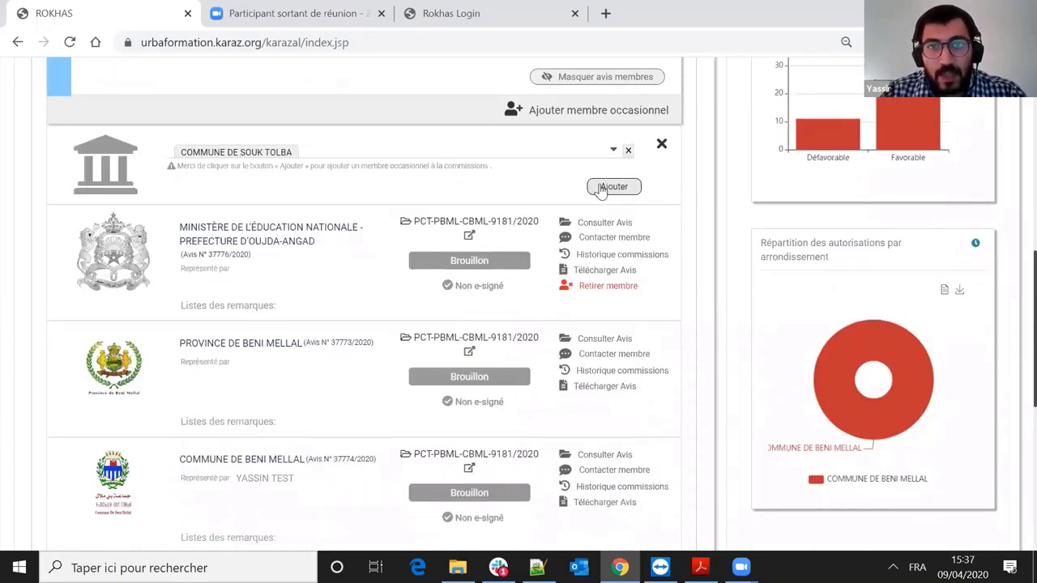
{"action": "left_click", "coordinate": [605, 188]}
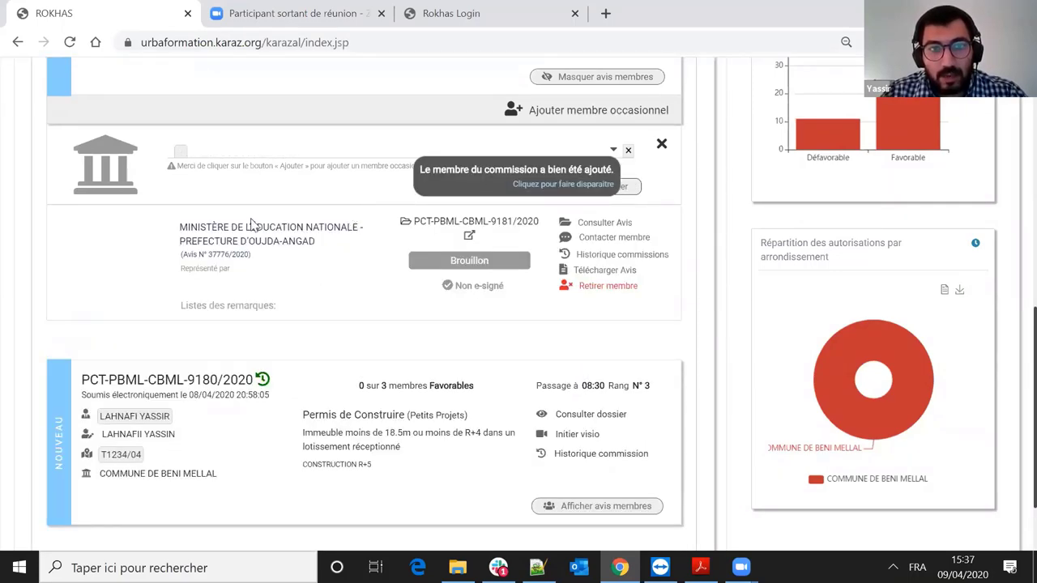
{"action": "scroll", "coordinate": [600, 245], "scroll_direction": "down", "scroll_amount": 1}
{"action": "scroll", "coordinate": [600, 245], "scroll_direction": "down", "scroll_amount": 1}
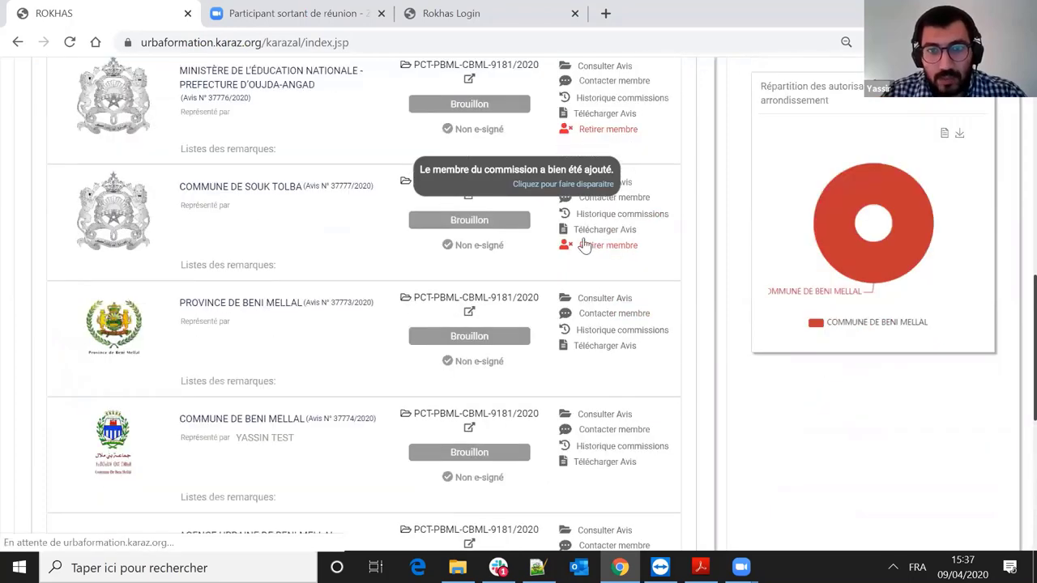
{"action": "left_click", "coordinate": [601, 243]}
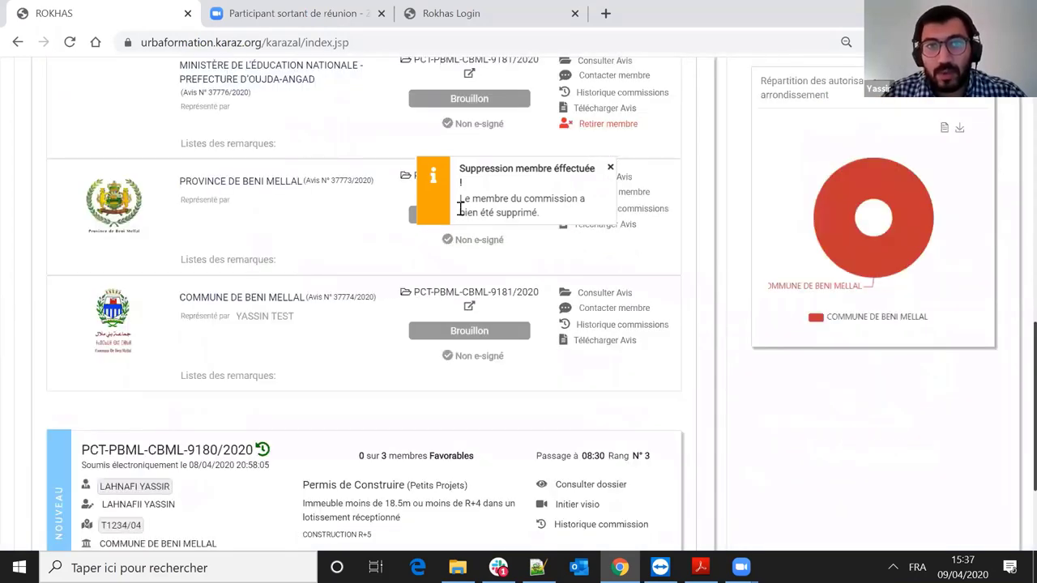
{"action": "scroll", "coordinate": [387, 214], "scroll_direction": "up", "scroll_amount": 2}
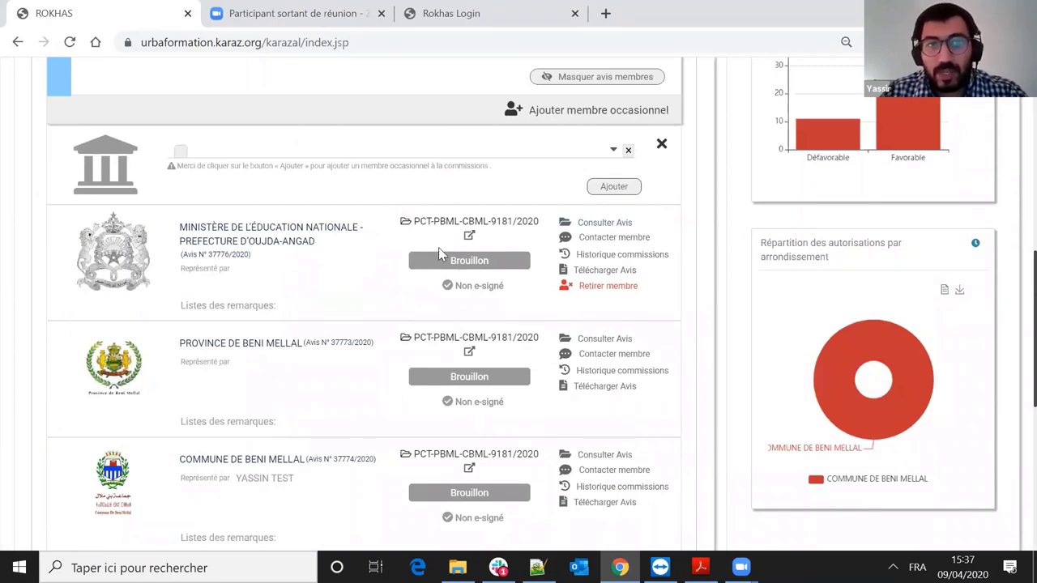
- Close the occasional-member form under dossier PCT-PBML-CBML-9181/2020
{"action": "scroll", "coordinate": [486, 220], "scroll_direction": "up", "scroll_amount": 2}
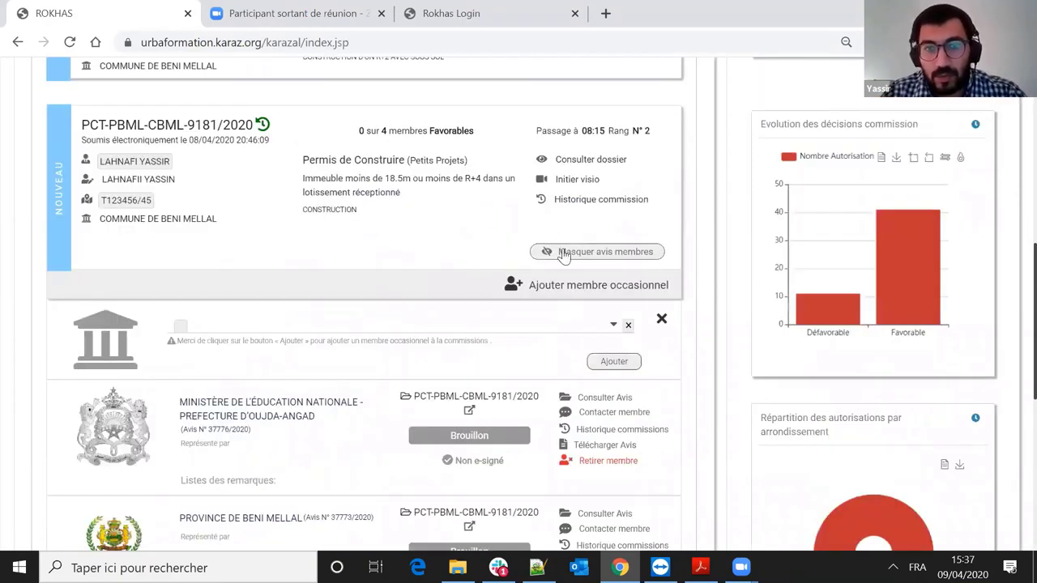
{"action": "scroll", "coordinate": [571, 263], "scroll_direction": "up", "scroll_amount": 4}
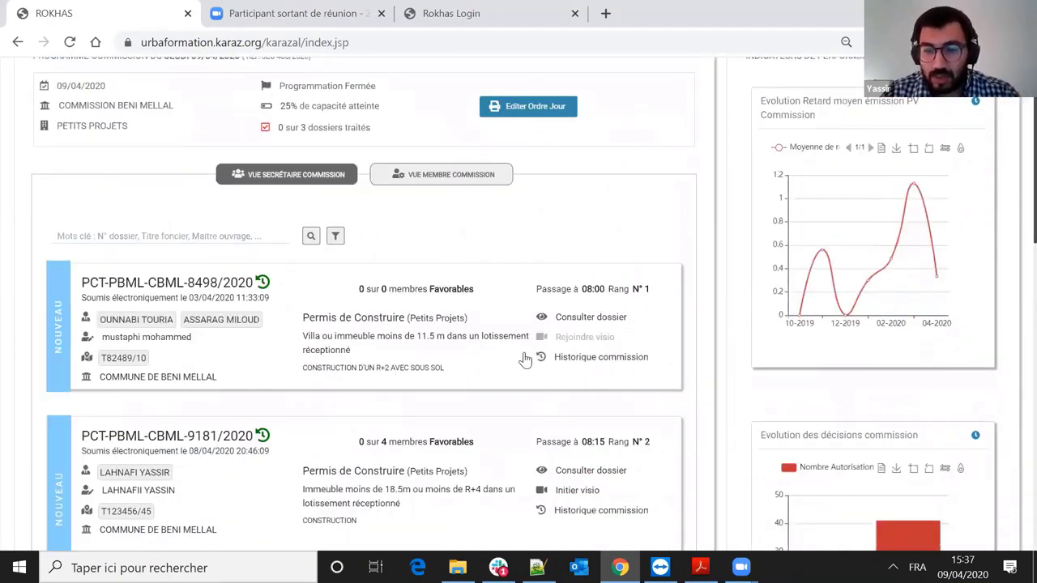
{"action": "scroll", "coordinate": [525, 359], "scroll_direction": "down", "scroll_amount": 3}
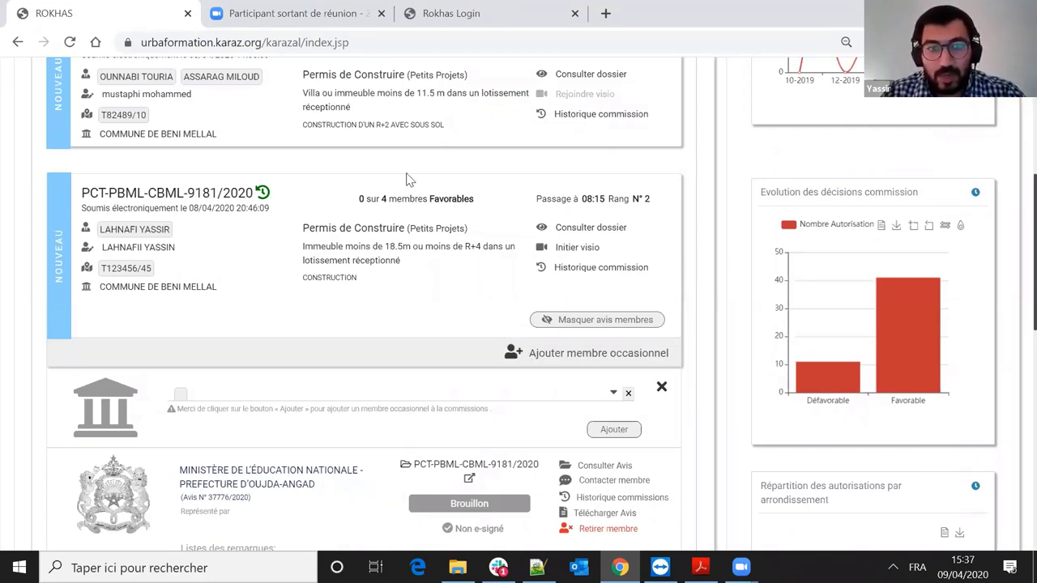
{"action": "scroll", "coordinate": [408, 178], "scroll_direction": "up", "scroll_amount": 1}
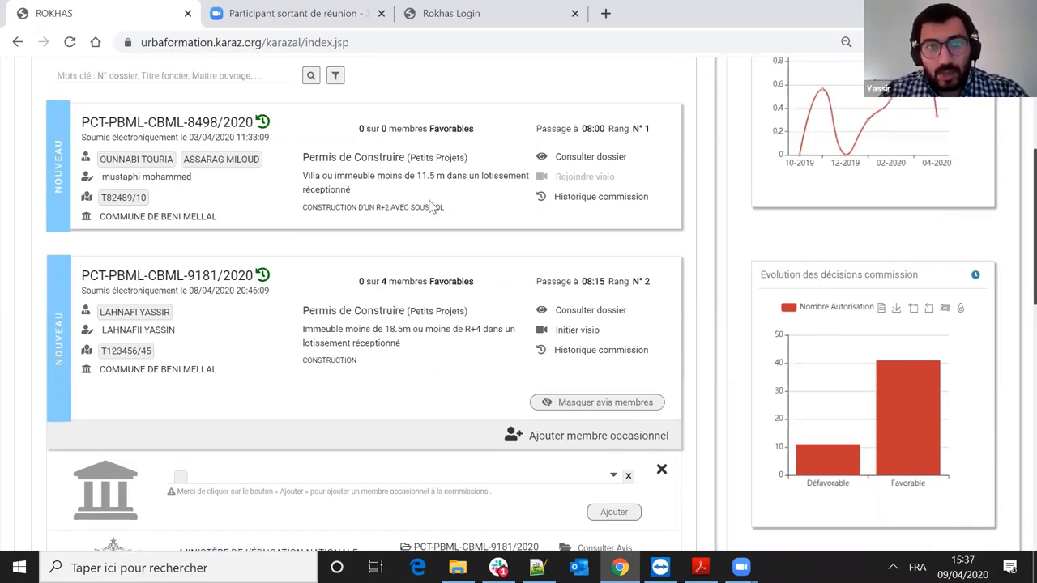
{"action": "scroll", "coordinate": [597, 350], "scroll_direction": "up", "scroll_amount": 3}
{"action": "scroll", "coordinate": [559, 300], "scroll_direction": "down", "scroll_amount": 5}
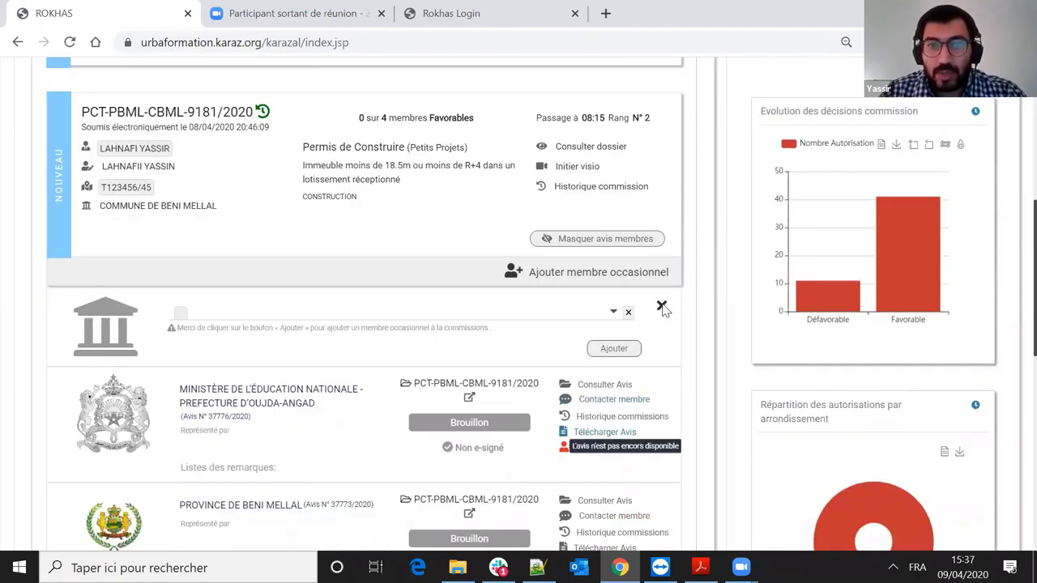
{"action": "left_click", "coordinate": [467, 268]}
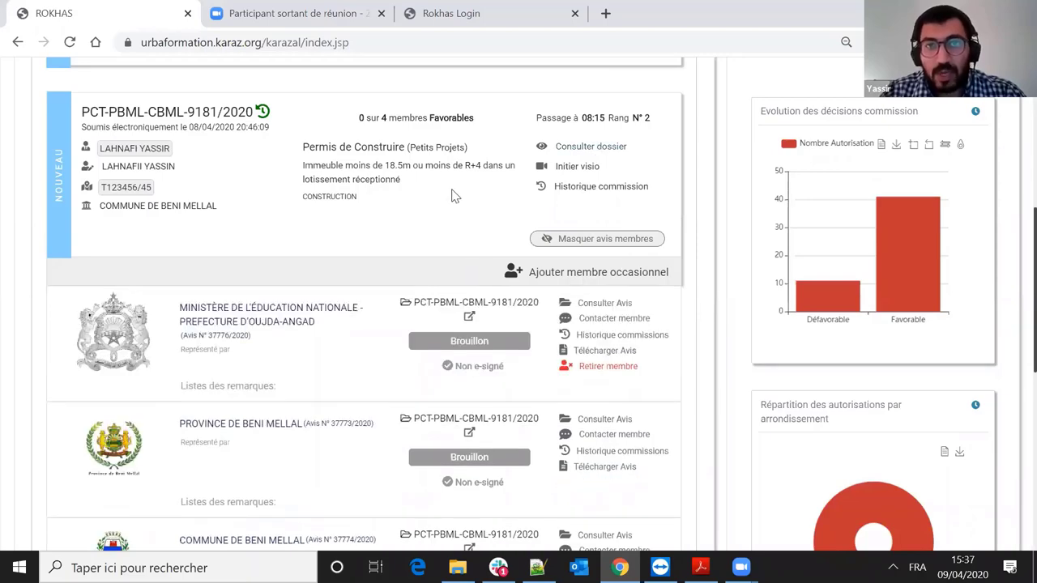
- Switch the commission programme to VUE MEMBRE COMMISSION
{"action": "scroll", "coordinate": [407, 230], "scroll_direction": "up", "scroll_amount": 2}
{"action": "scroll", "coordinate": [316, 162], "scroll_direction": "up", "scroll_amount": 2}
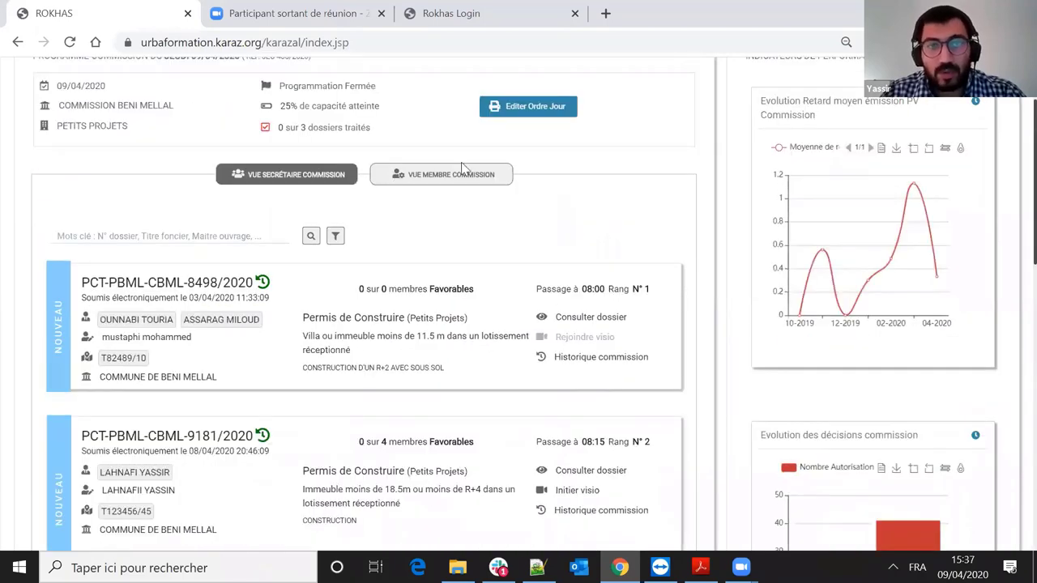
{"action": "left_click", "coordinate": [451, 178]}
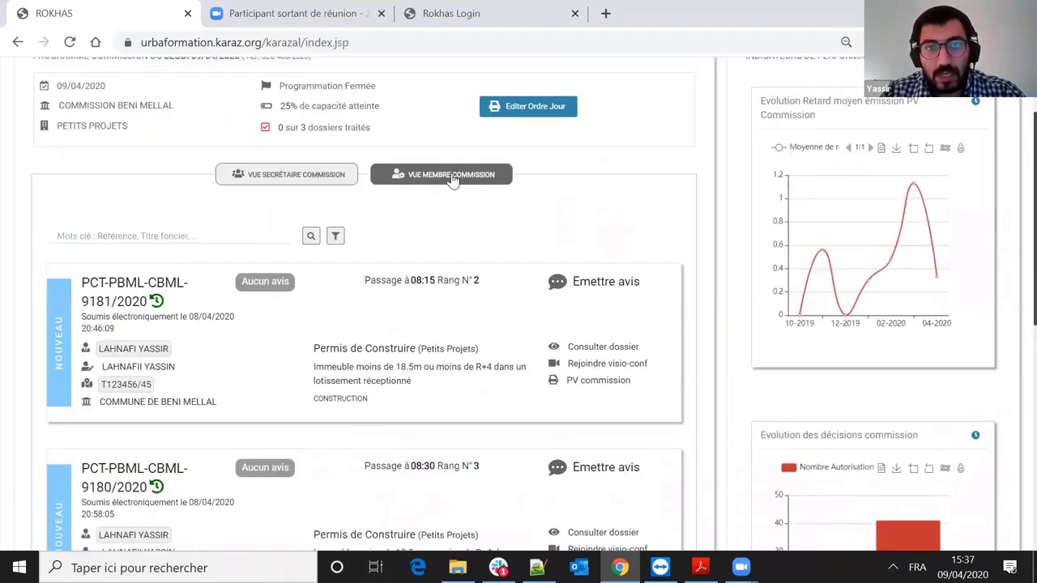
- Scroll back to the top of the member view and close the 09/04/2020 programme tab
{"action": "scroll", "coordinate": [348, 227], "scroll_direction": "down", "scroll_amount": 3}
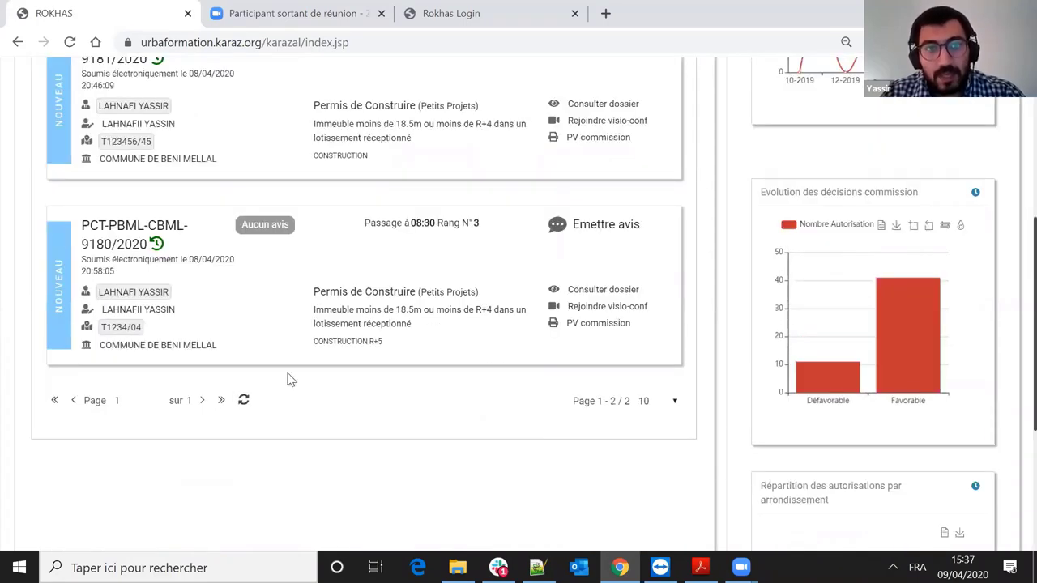
{"action": "scroll", "coordinate": [289, 360], "scroll_direction": "up", "scroll_amount": 1}
{"action": "scroll", "coordinate": [162, 188], "scroll_direction": "up", "scroll_amount": 2}
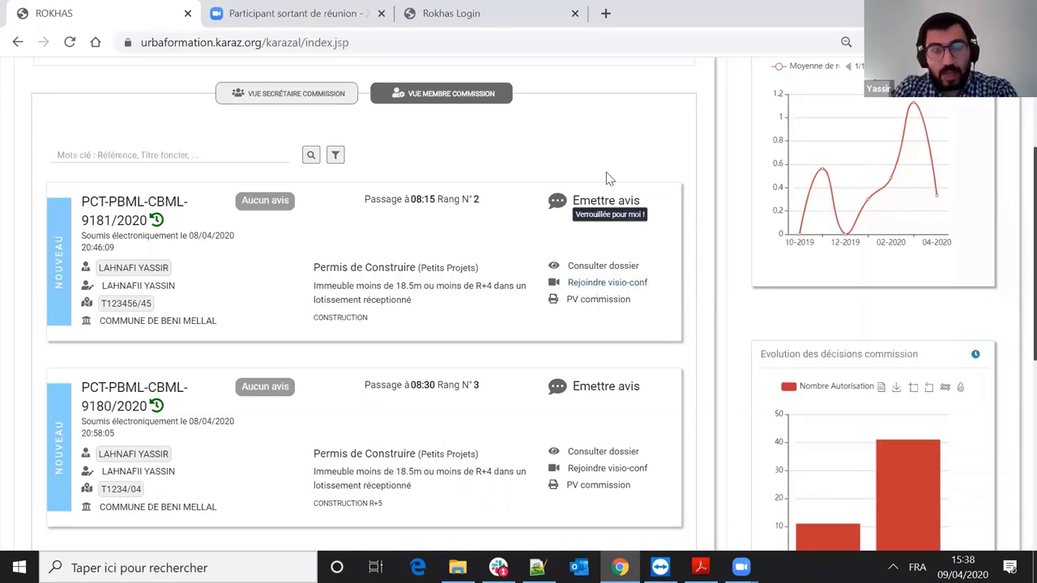
{"action": "scroll", "coordinate": [409, 243], "scroll_direction": "up", "scroll_amount": 1}
{"action": "scroll", "coordinate": [422, 251], "scroll_direction": "up", "scroll_amount": 1}
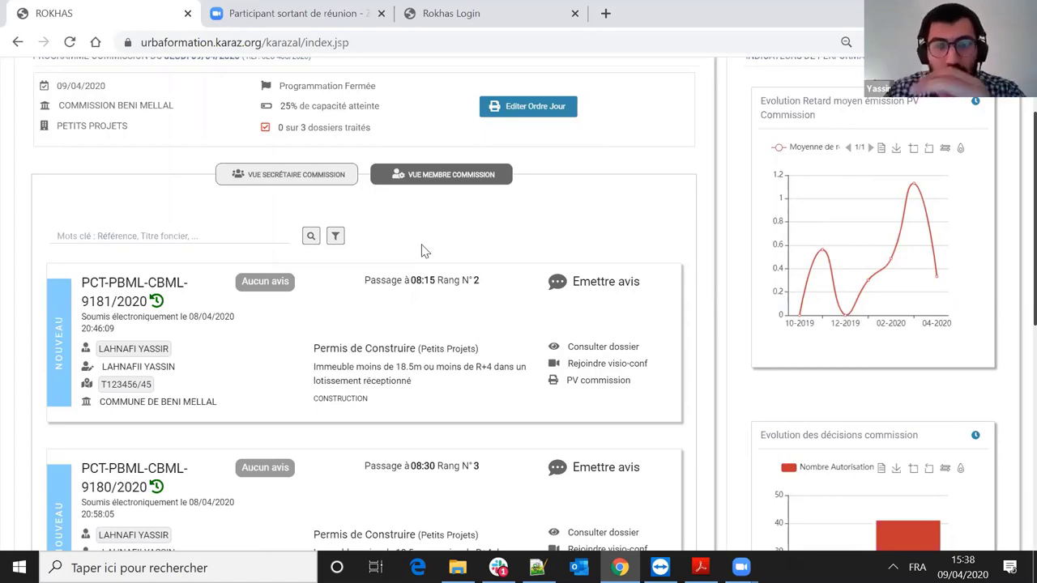
{"action": "scroll", "coordinate": [470, 243], "scroll_direction": "up", "scroll_amount": 1}
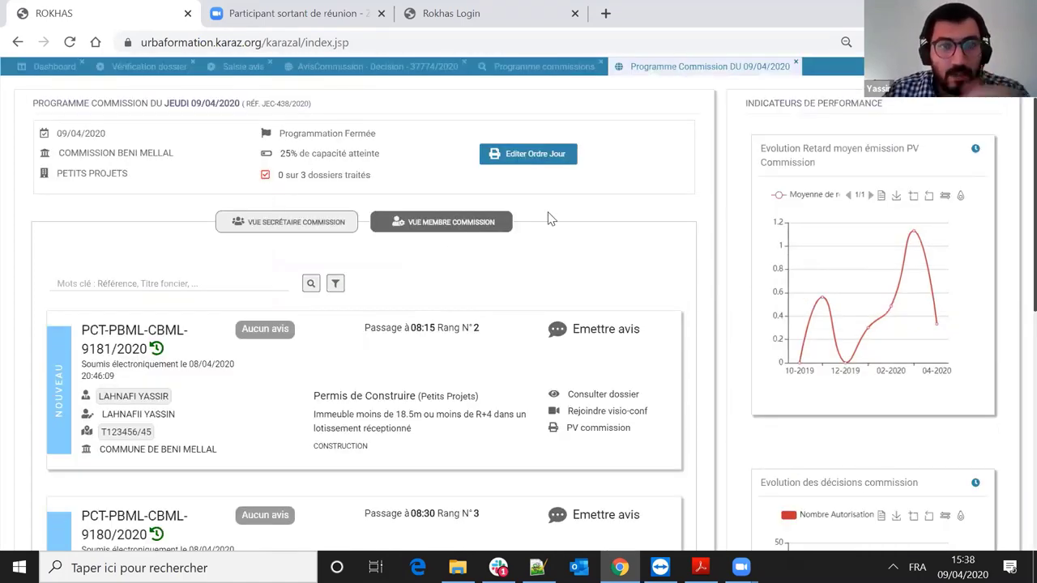
{"action": "scroll", "coordinate": [775, 159], "scroll_direction": "up", "scroll_amount": 1}
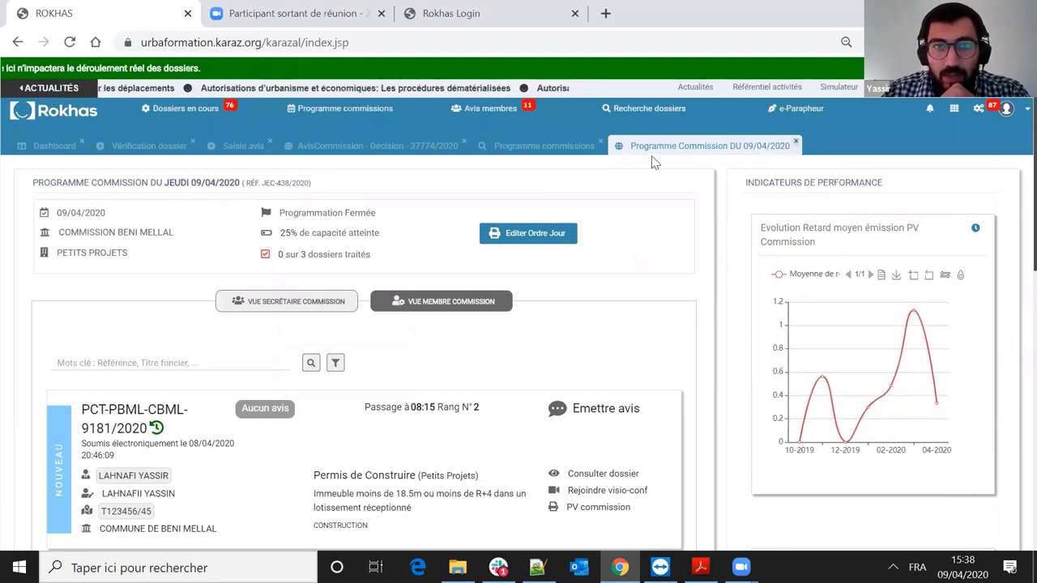
{"action": "left_click", "coordinate": [531, 145]}
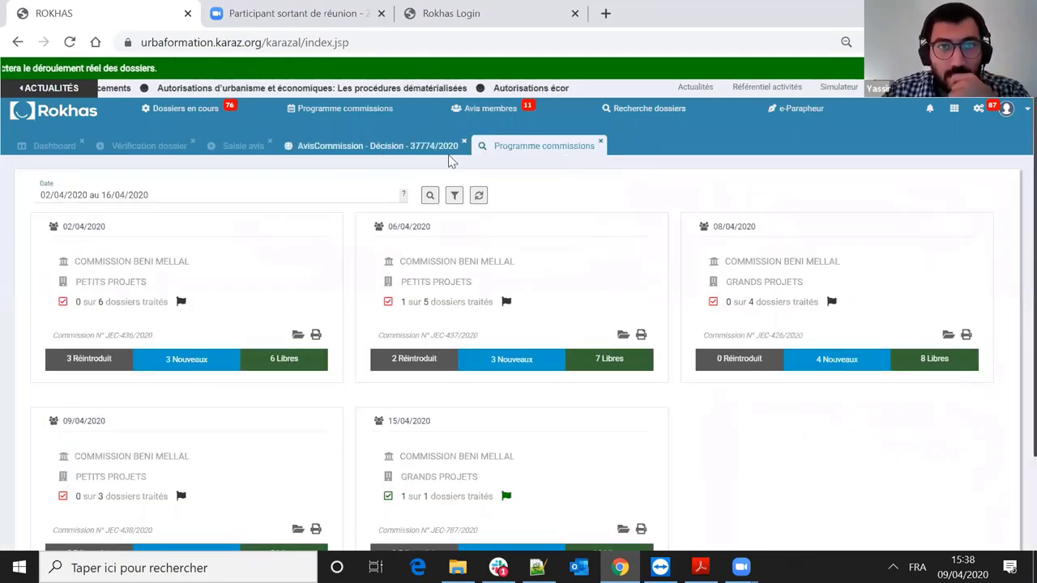
- Open decision task 37774/2020 and scroll past the plans to the Avis Membre form
{"action": "left_click", "coordinate": [597, 149]}
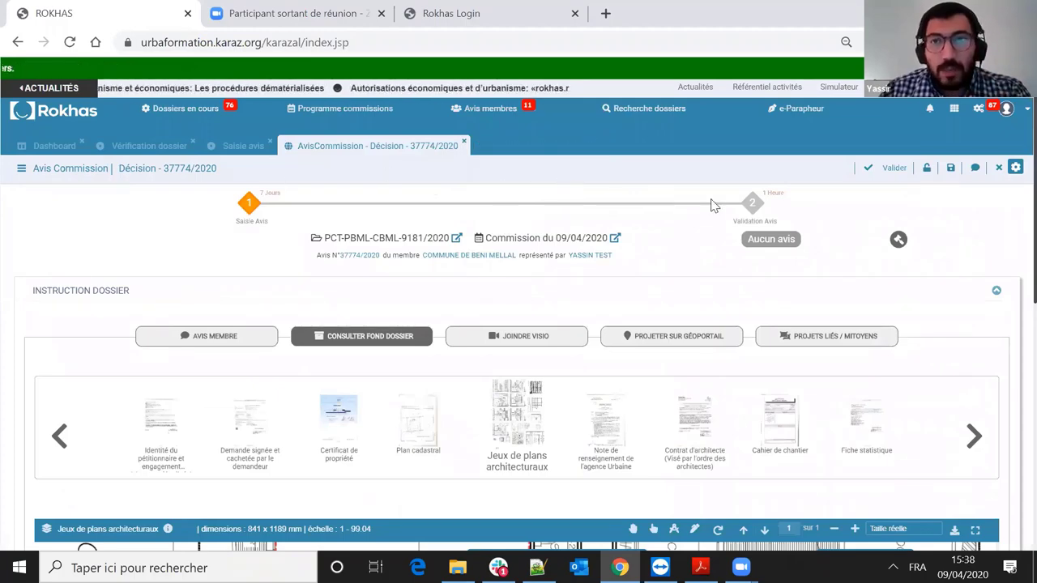
{"action": "scroll", "coordinate": [769, 259], "scroll_direction": "down", "scroll_amount": 1}
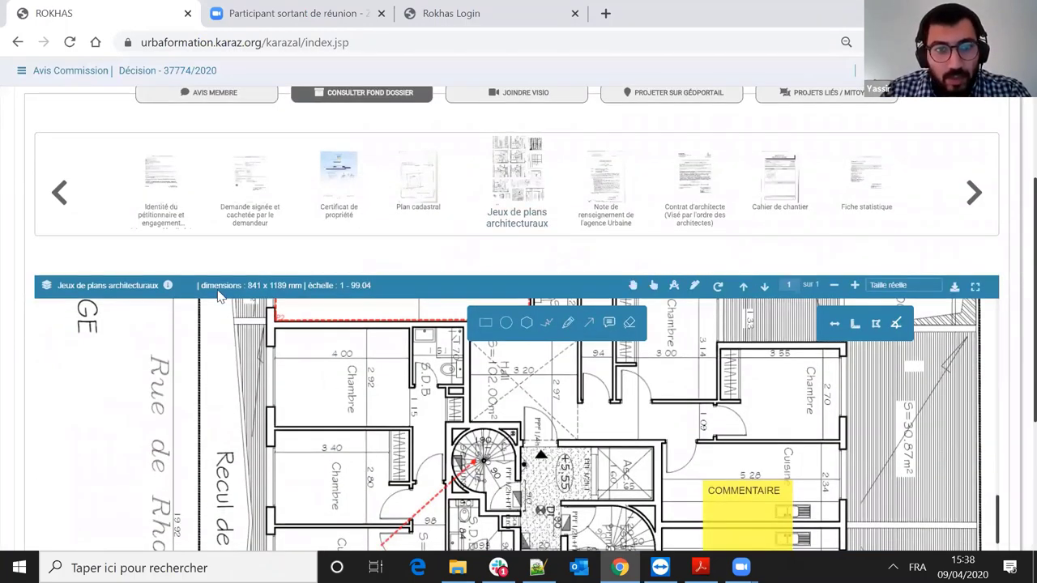
{"action": "scroll", "coordinate": [415, 452], "scroll_direction": "down", "scroll_amount": 2}
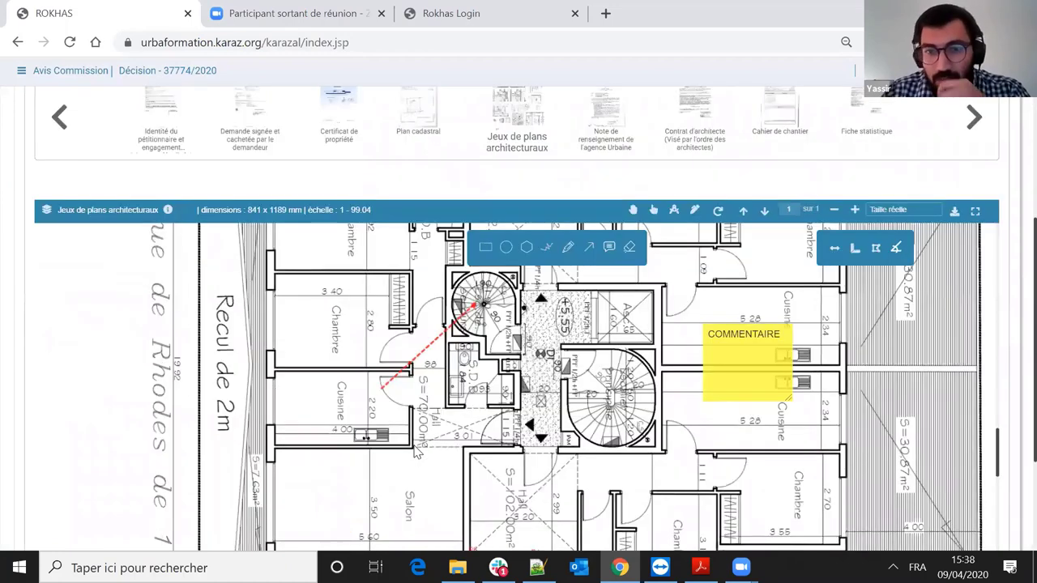
{"action": "scroll", "coordinate": [619, 317], "scroll_direction": "down", "scroll_amount": 2}
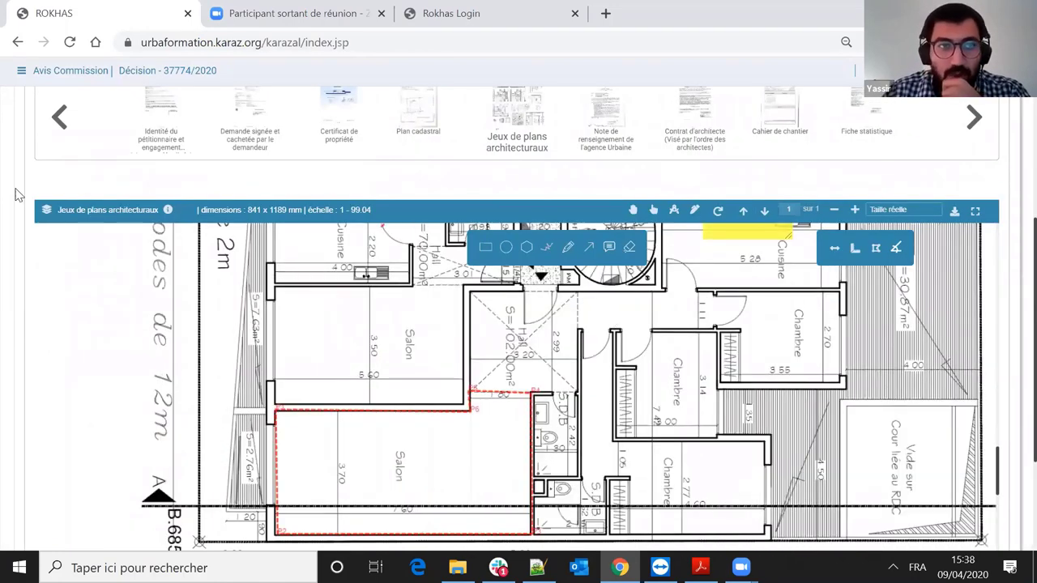
{"action": "scroll", "coordinate": [204, 211], "scroll_direction": "down", "scroll_amount": 5}
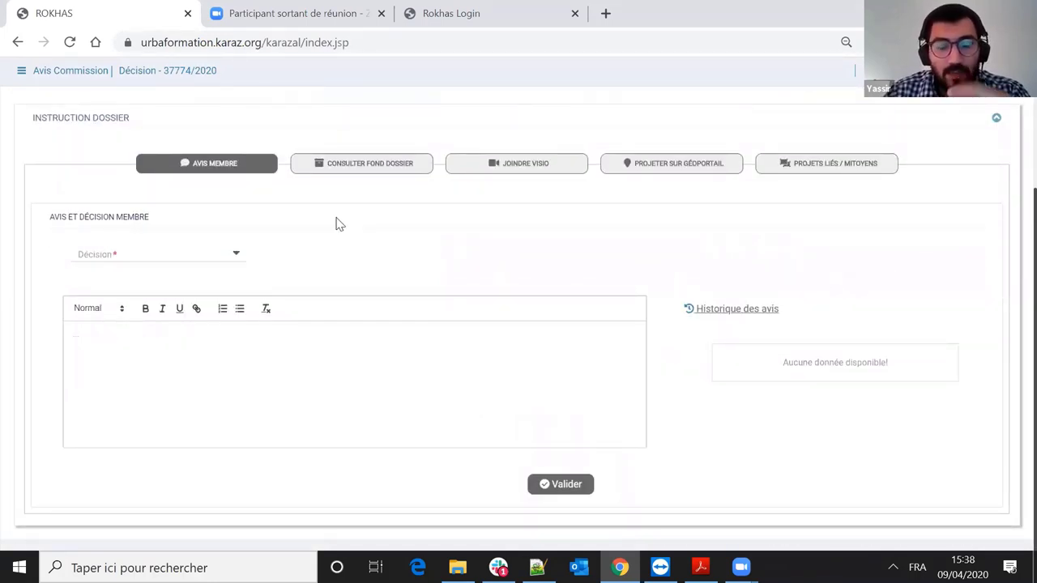
- Enter the comment 'Sans objections' and choose Favorable as the member decision
{"action": "left_click", "coordinate": [229, 257]}
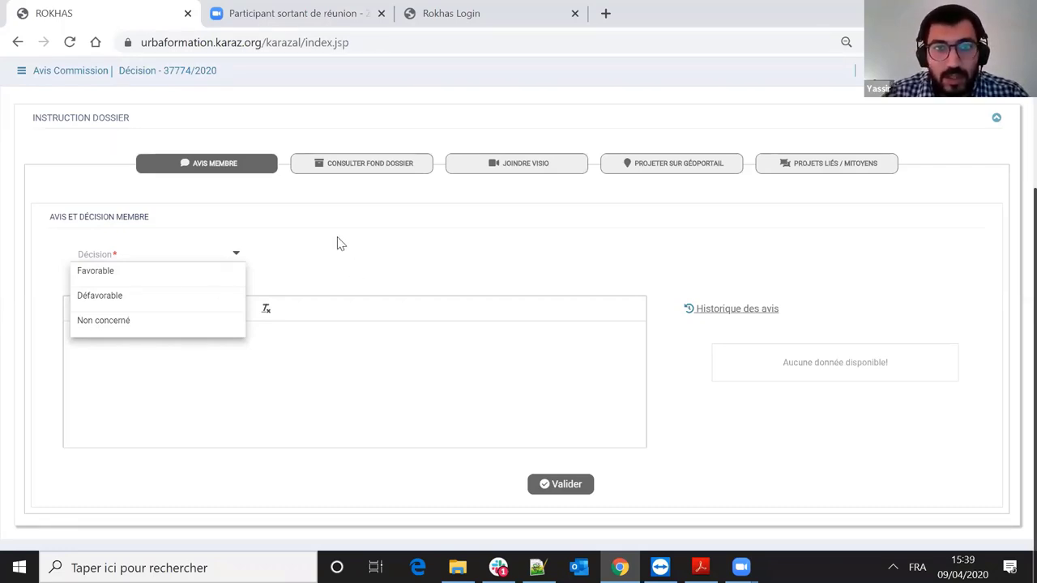
{"action": "left_click", "coordinate": [299, 245]}
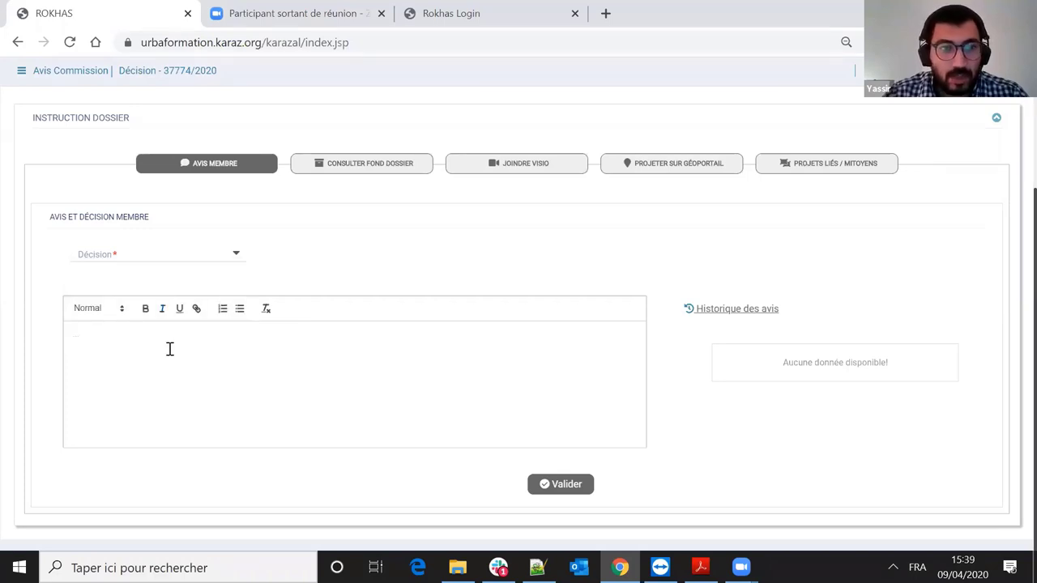
{"action": "left_click", "coordinate": [219, 356]}
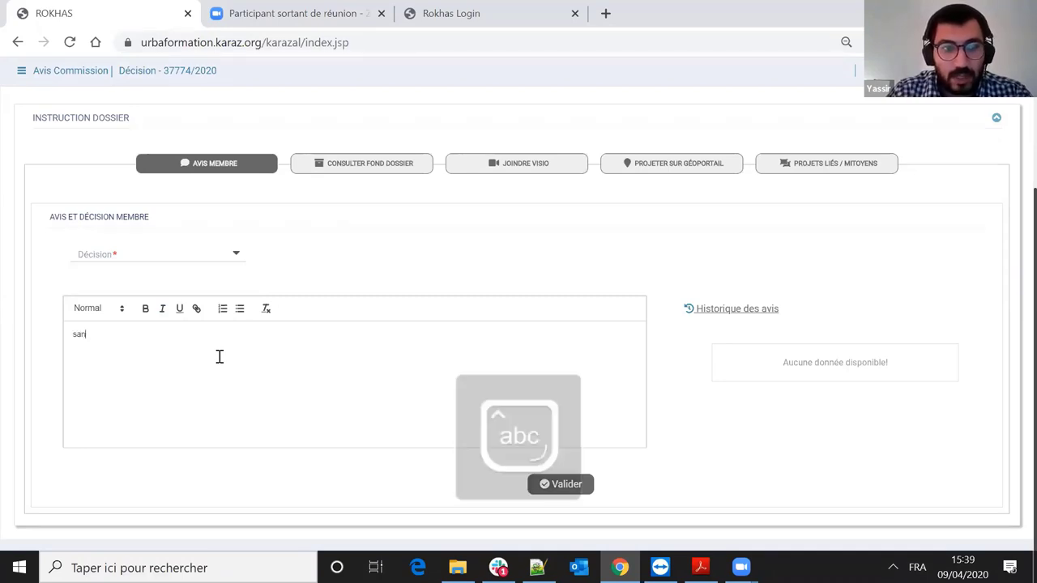
{"action": "type", "text": "Sans objections"}
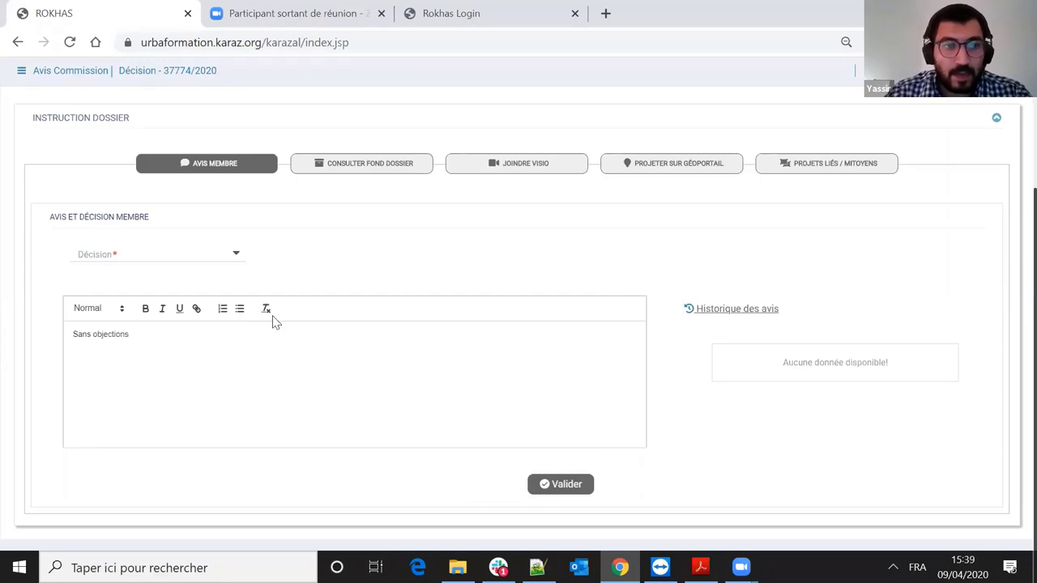
{"action": "left_click", "coordinate": [166, 258]}
{"action": "left_click", "coordinate": [124, 271]}
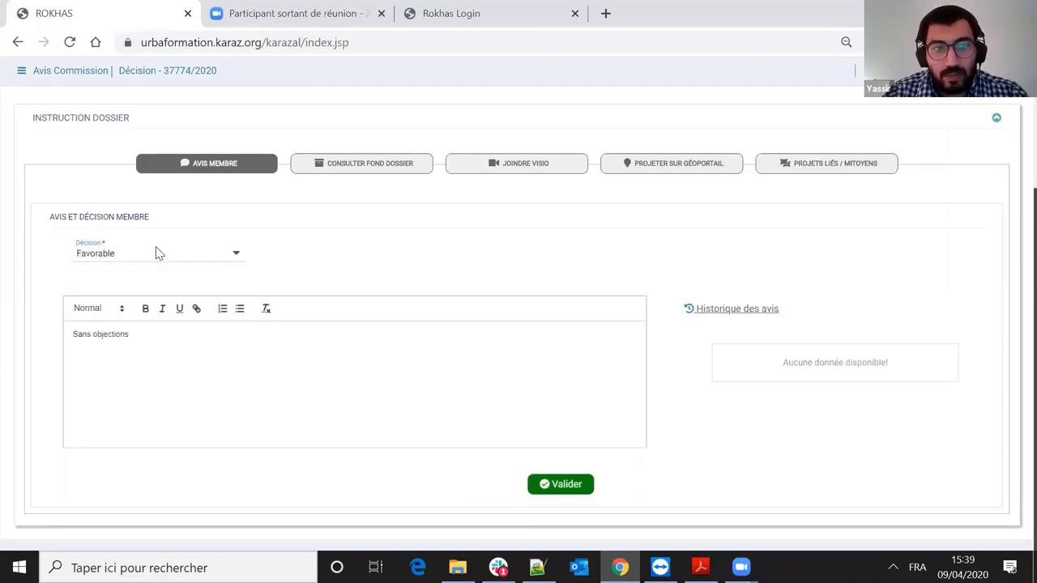
- Submit the opinion with Valider and confirm with Ok
{"action": "left_click", "coordinate": [565, 485]}
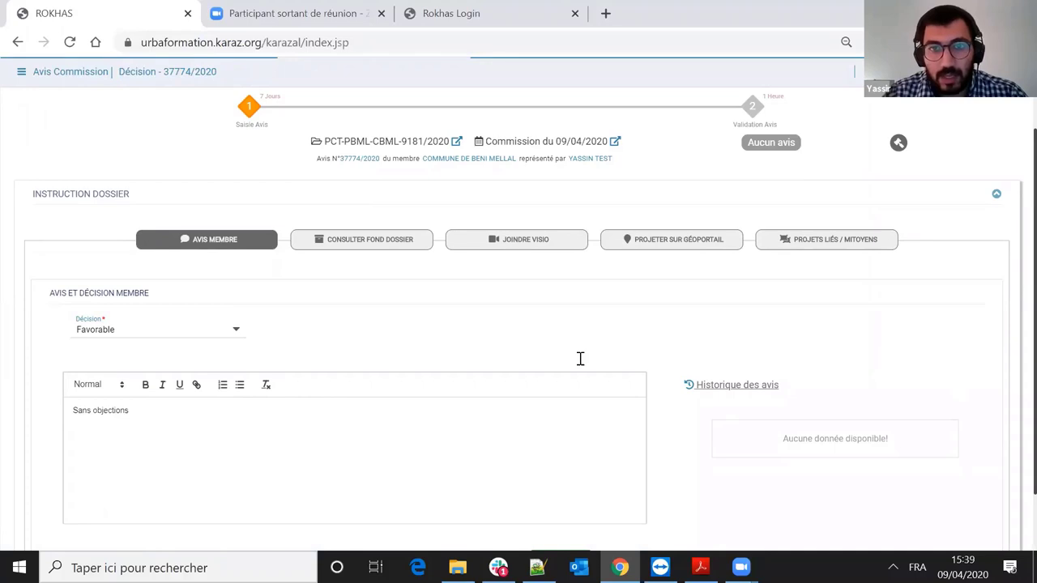
{"action": "scroll", "coordinate": [580, 359], "scroll_direction": "down", "scroll_amount": 1}
{"action": "left_click", "coordinate": [557, 490]}
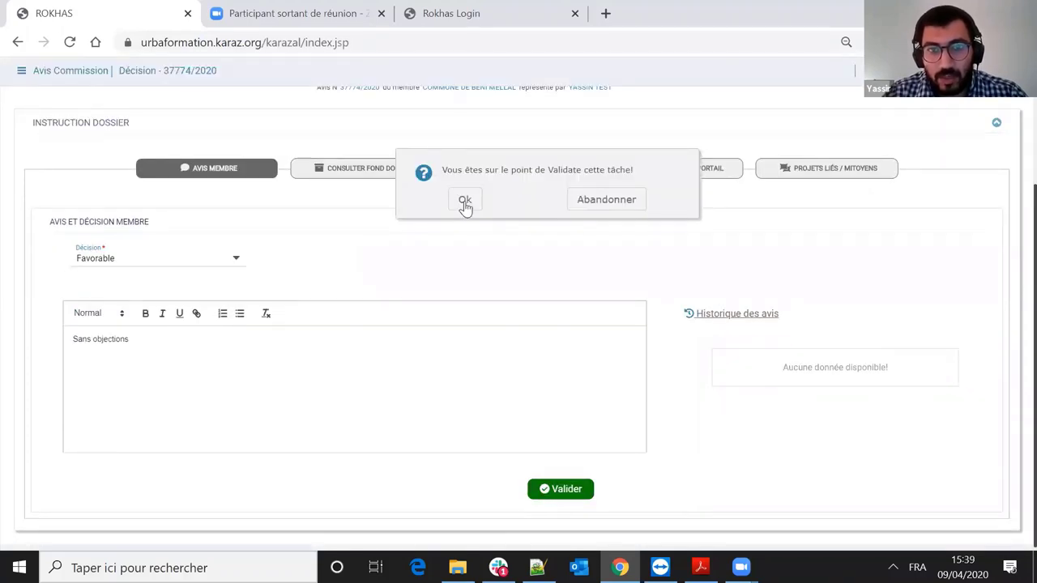
{"action": "left_click", "coordinate": [465, 201]}
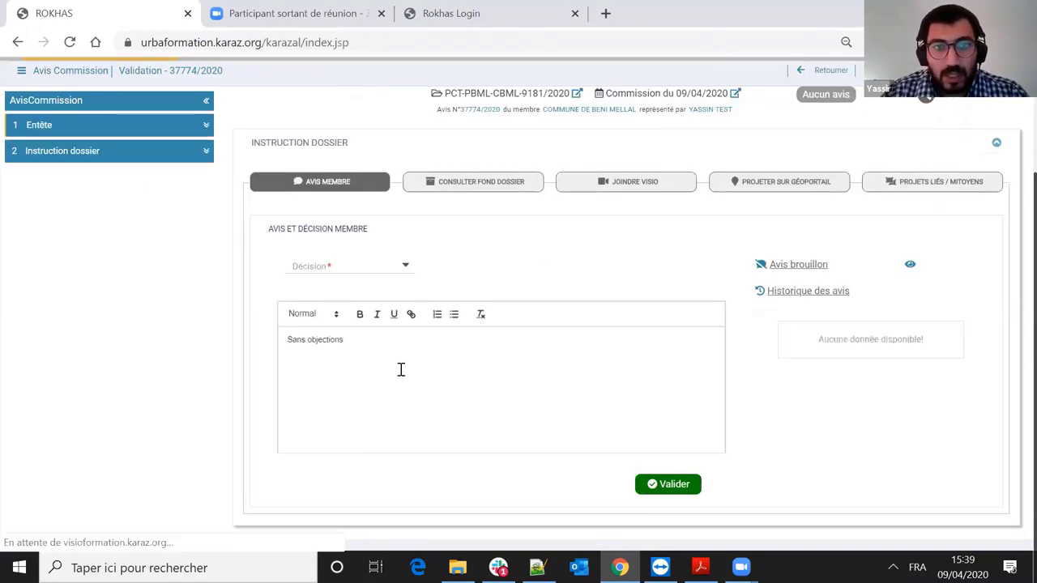
- Set the decision to Défavorable and select the Sans objections comment text
{"action": "left_click_drag", "start_coordinate": [341, 340], "coordinate": [269, 324]}
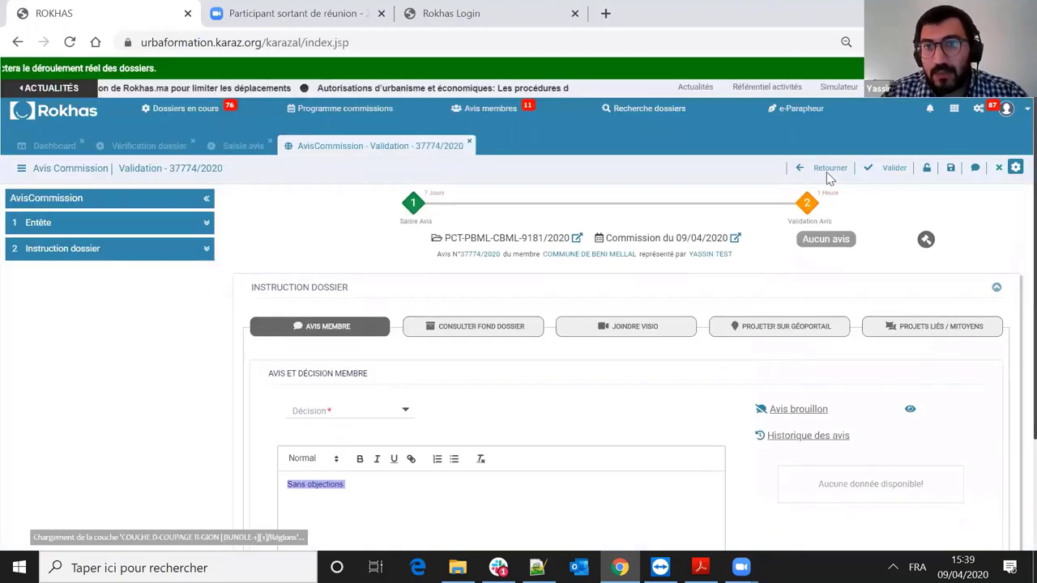
{"action": "scroll", "coordinate": [340, 369], "scroll_direction": "down", "scroll_amount": 2}
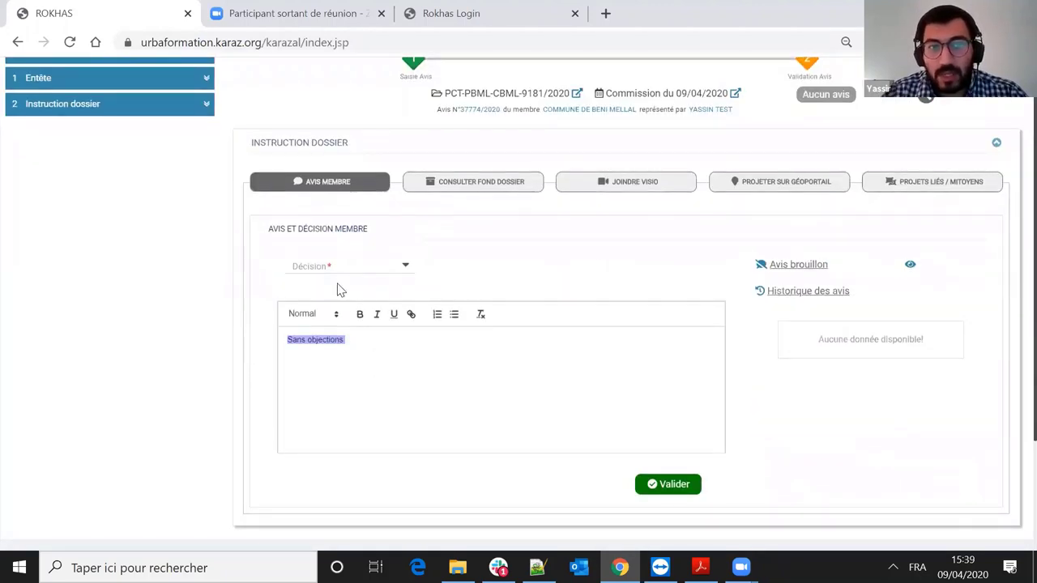
{"action": "scroll", "coordinate": [359, 359], "scroll_direction": "up", "scroll_amount": 1}
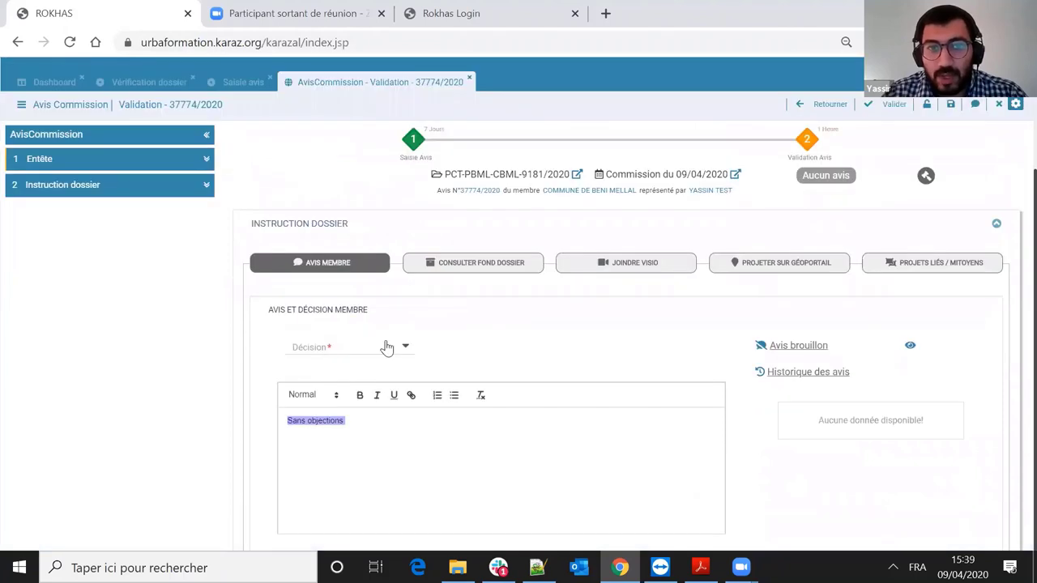
{"action": "left_click", "coordinate": [398, 349]}
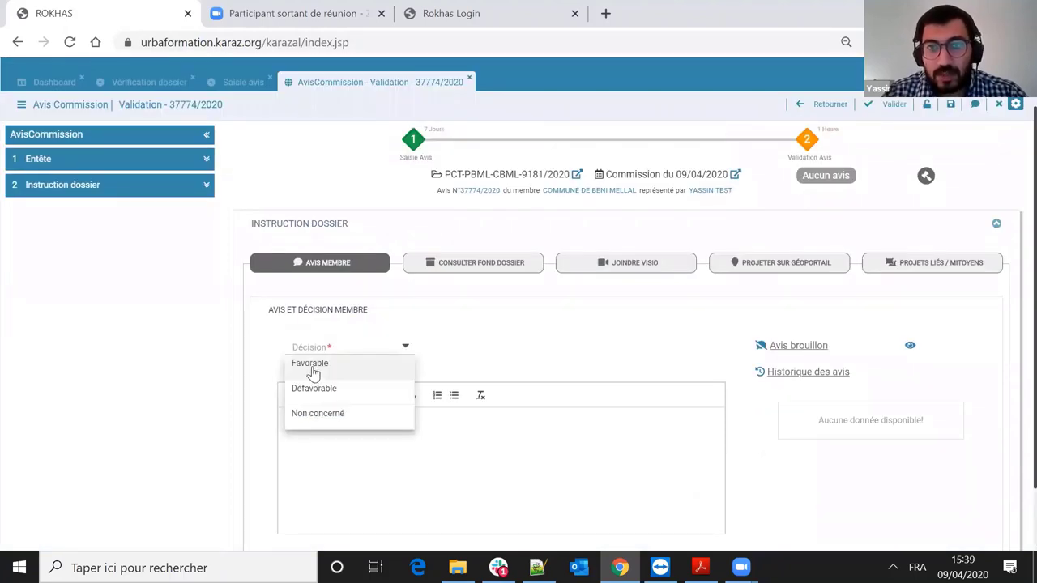
{"action": "scroll", "coordinate": [523, 226], "scroll_direction": "down", "scroll_amount": 1}
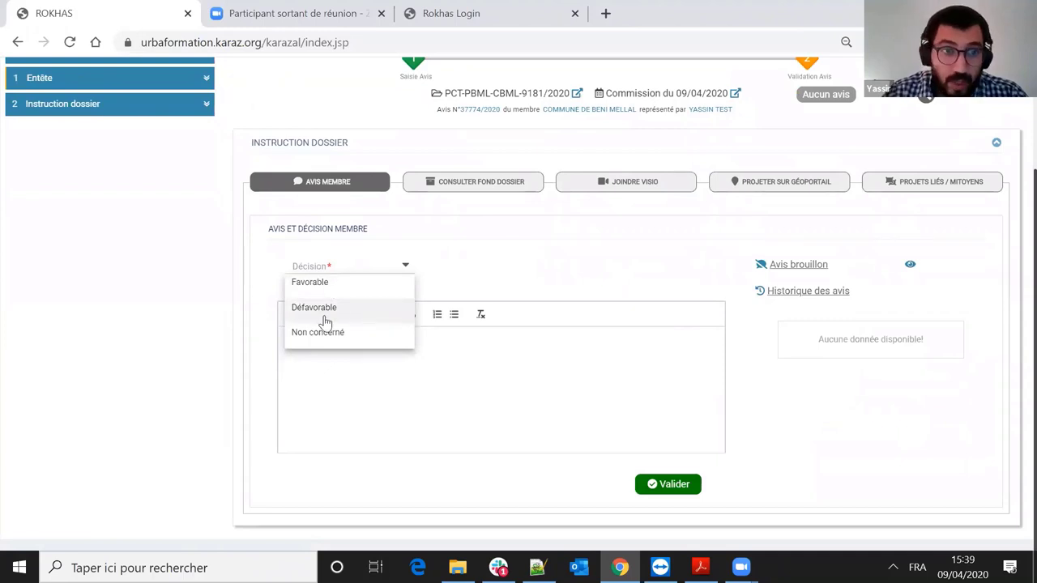
{"action": "left_click", "coordinate": [363, 306]}
{"action": "left_click", "coordinate": [375, 347]}
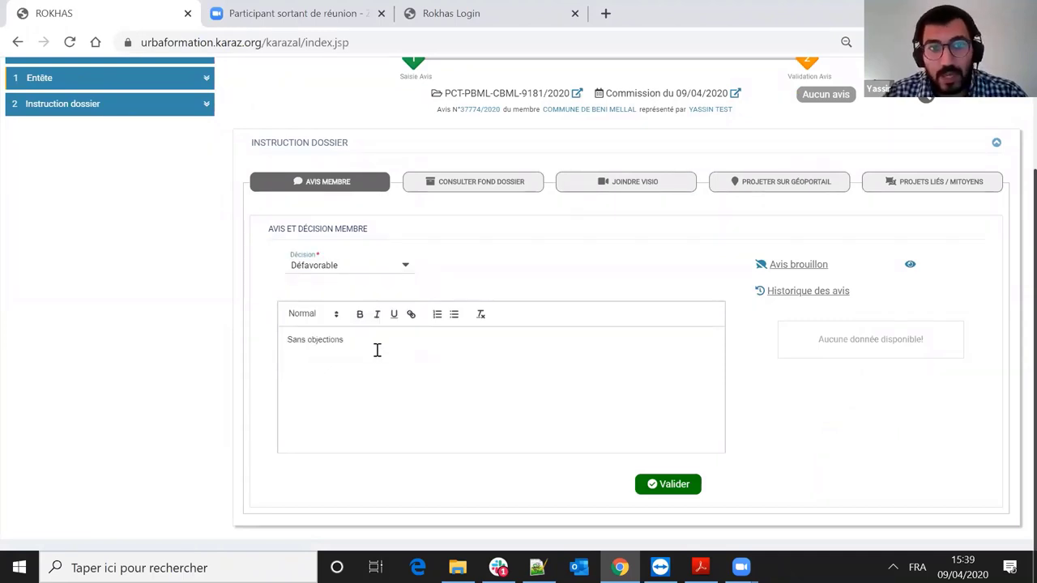
{"action": "key", "text": "ctrl+a"}
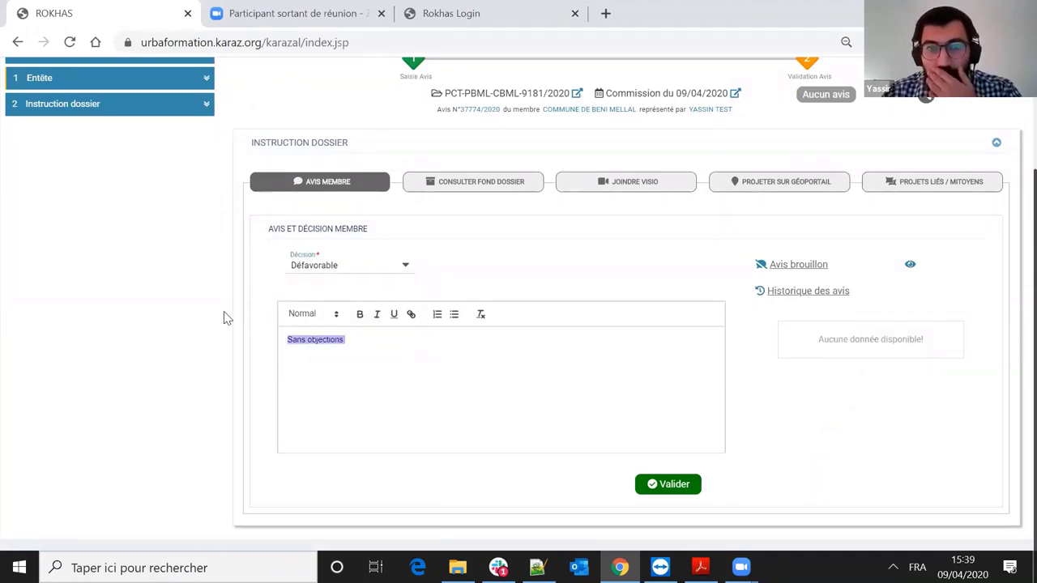
{"action": "scroll", "coordinate": [819, 139], "scroll_direction": "up", "scroll_amount": 1}
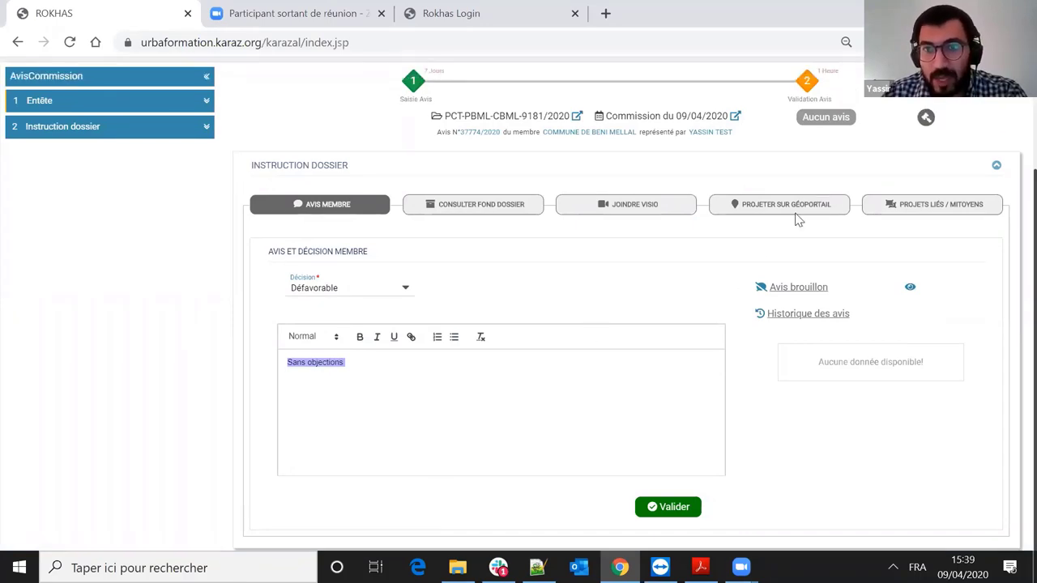
{"action": "scroll", "coordinate": [798, 215], "scroll_direction": "up", "scroll_amount": 2}
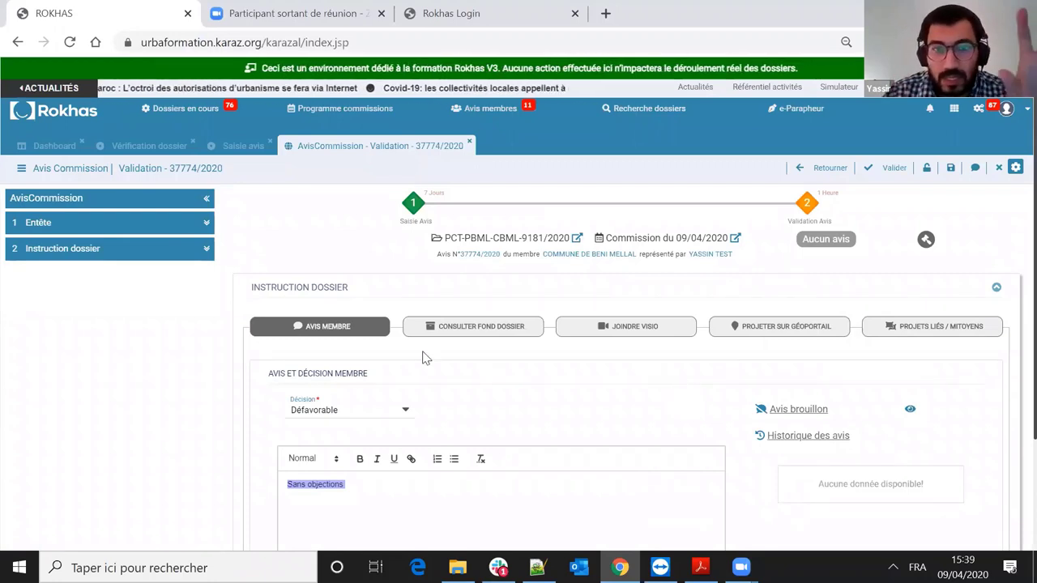
{"action": "scroll", "coordinate": [450, 275], "scroll_direction": "down", "scroll_amount": 1}
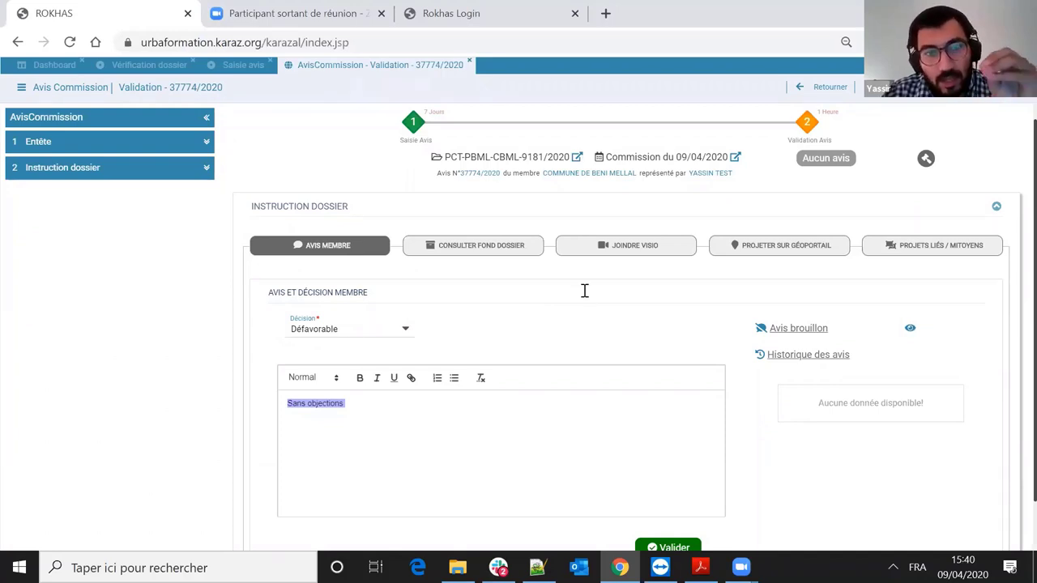
{"action": "scroll", "coordinate": [485, 316], "scroll_direction": "down", "scroll_amount": 1}
- Switch the decision back to Favorable, leaving the Sans objections comment unchanged
{"action": "left_click", "coordinate": [345, 345]}
{"action": "left_click_drag", "start_coordinate": [337, 340], "coordinate": [301, 351]}
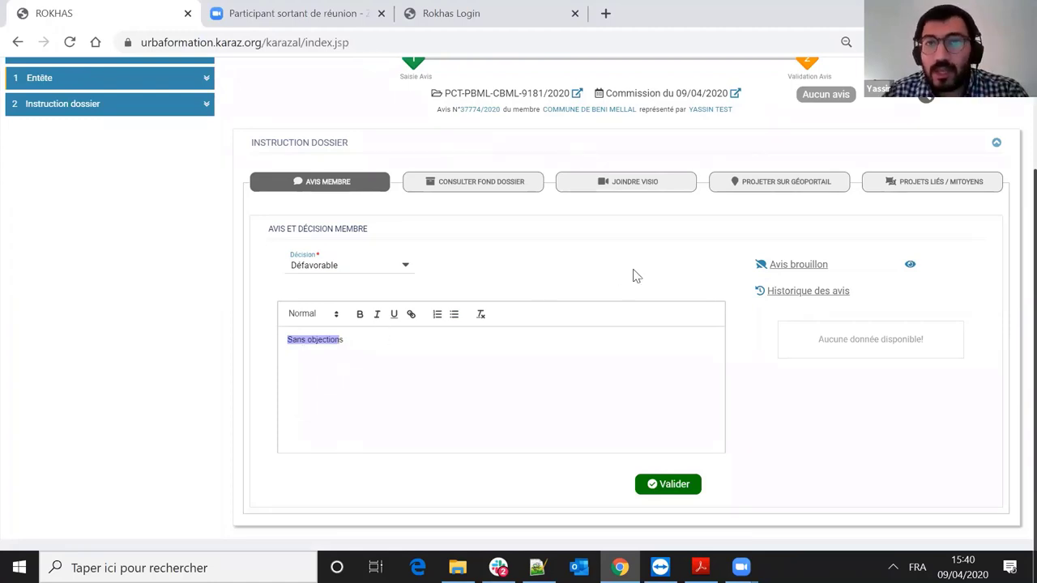
{"action": "left_click", "coordinate": [373, 339]}
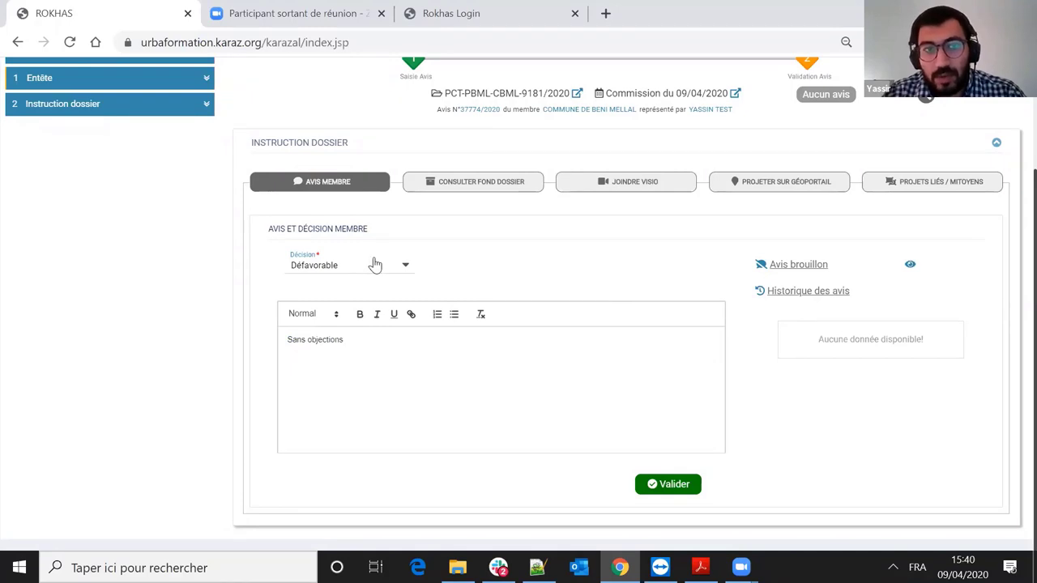
{"action": "left_click", "coordinate": [378, 275]}
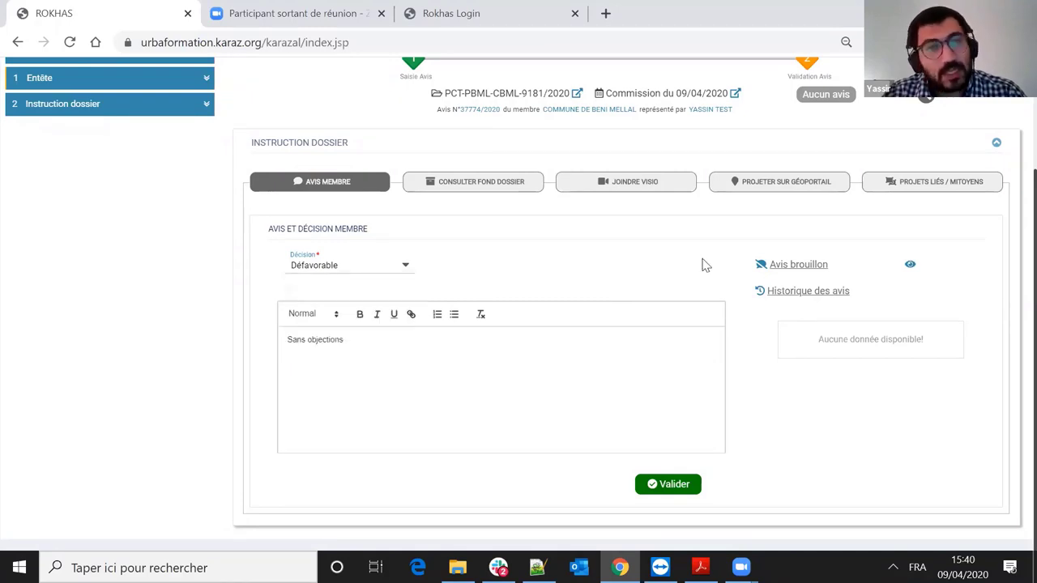
{"action": "left_click", "coordinate": [386, 265]}
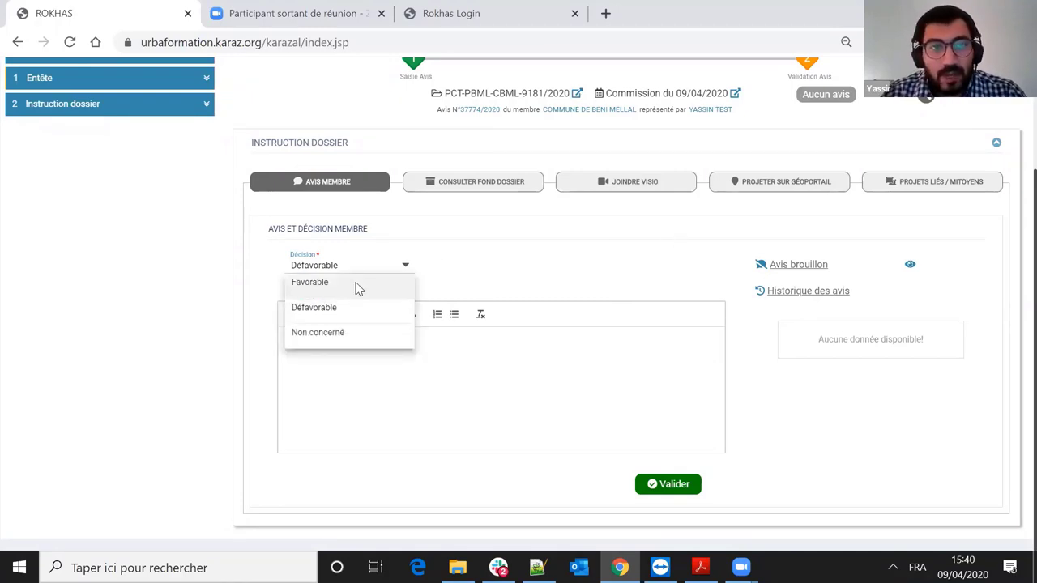
{"action": "left_click", "coordinate": [357, 287]}
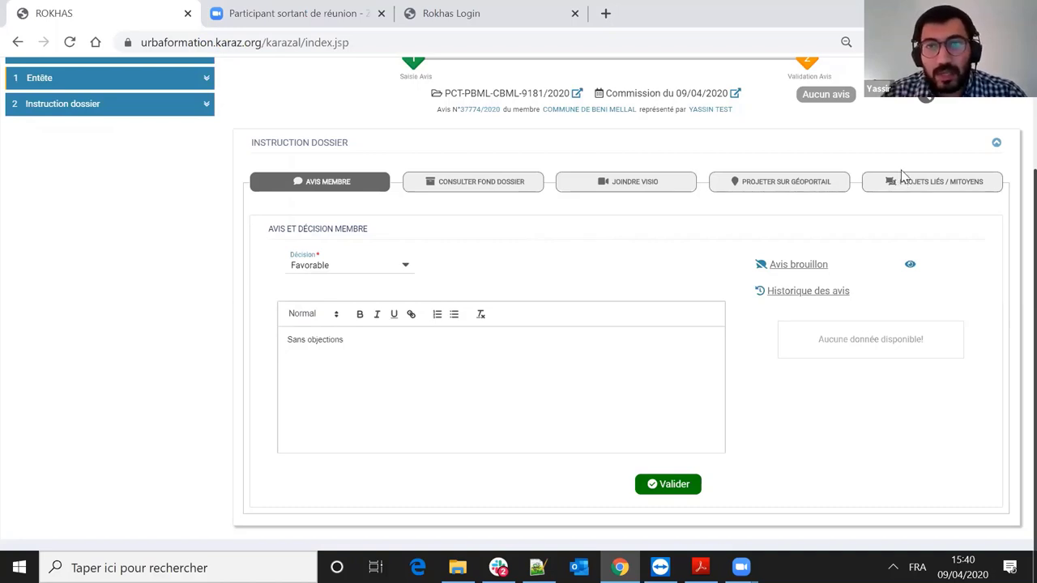
{"action": "scroll", "coordinate": [887, 178], "scroll_direction": "up", "scroll_amount": 3}
{"action": "scroll", "coordinate": [371, 331], "scroll_direction": "down", "scroll_amount": 3}
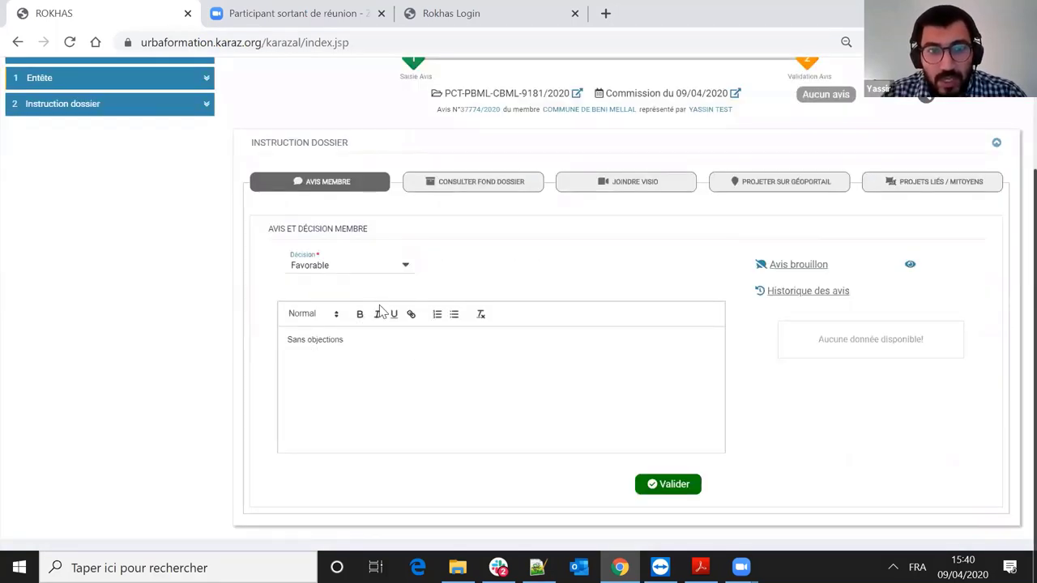
{"action": "scroll", "coordinate": [793, 142], "scroll_direction": "up", "scroll_amount": 2}
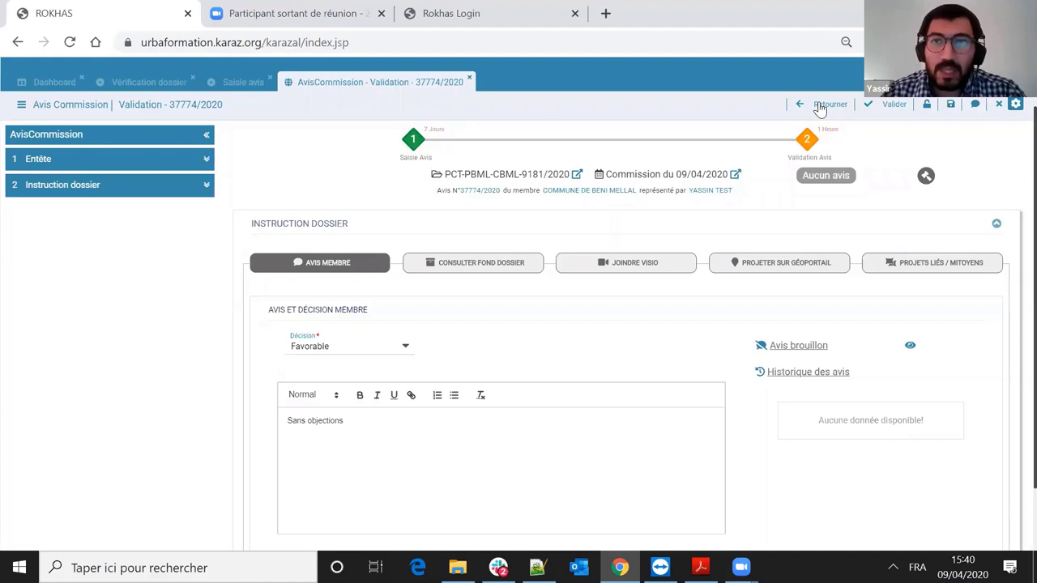
- Validate opinion 37774/2020 and confirm, sending it to the Karaz E-Sign signature step
{"action": "left_click", "coordinate": [894, 107]}
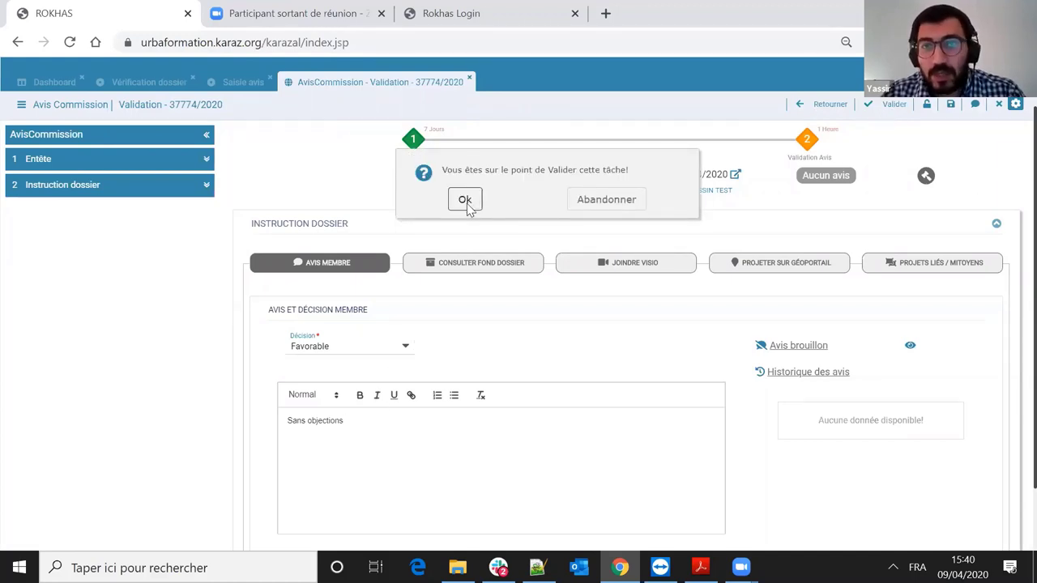
{"action": "left_click", "coordinate": [465, 200]}
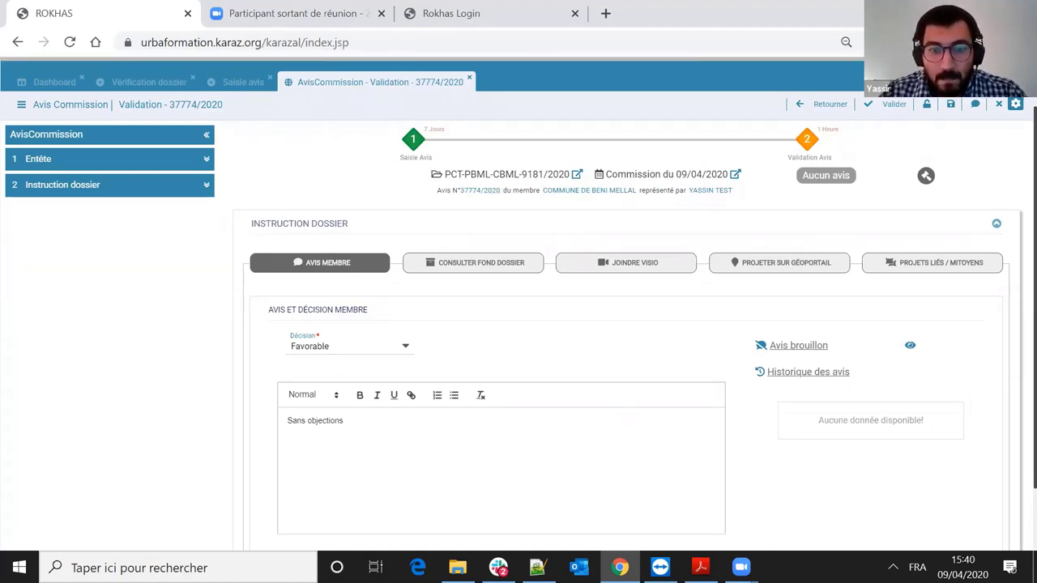
{"action": "mouse_move", "coordinate": [498, 567]}
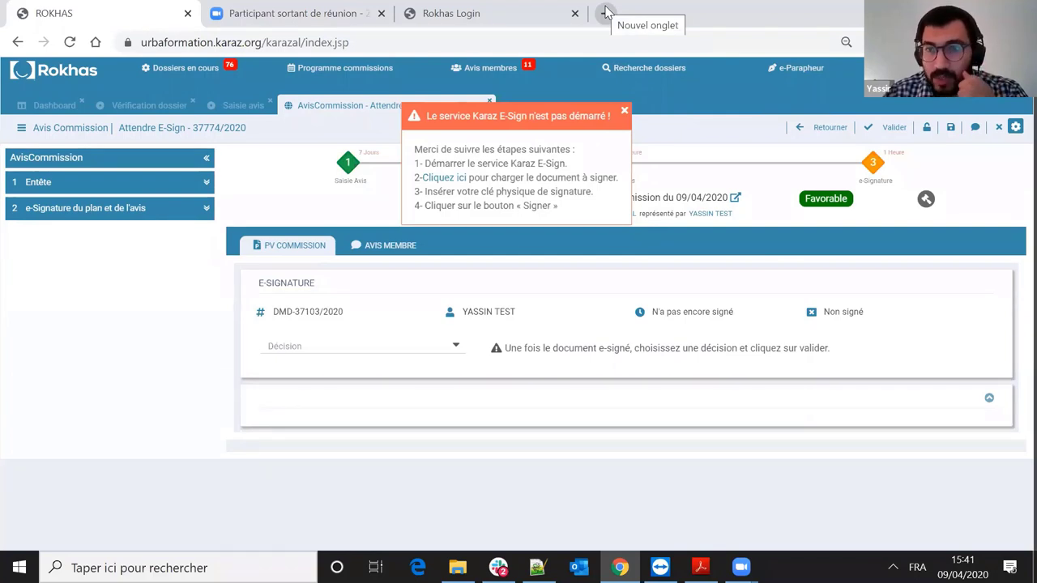
{"action": "left_click_drag", "start_coordinate": [566, 164], "coordinate": [513, 167]}
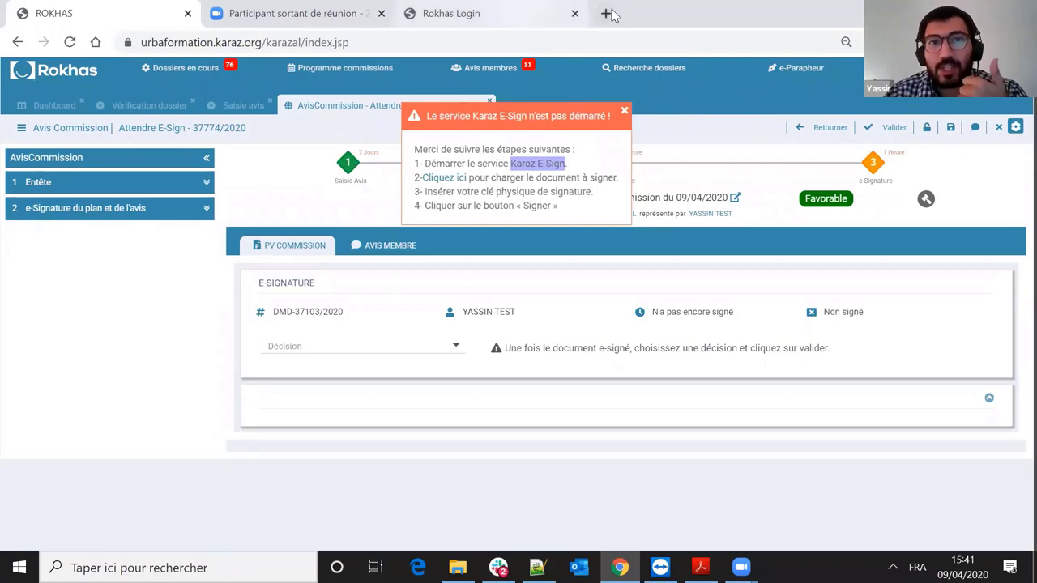
{"action": "left_click", "coordinate": [512, 14]}
- Load the rokhas.ma public site and go to Ressources > Téléchargements
{"action": "left_click", "coordinate": [229, 41]}
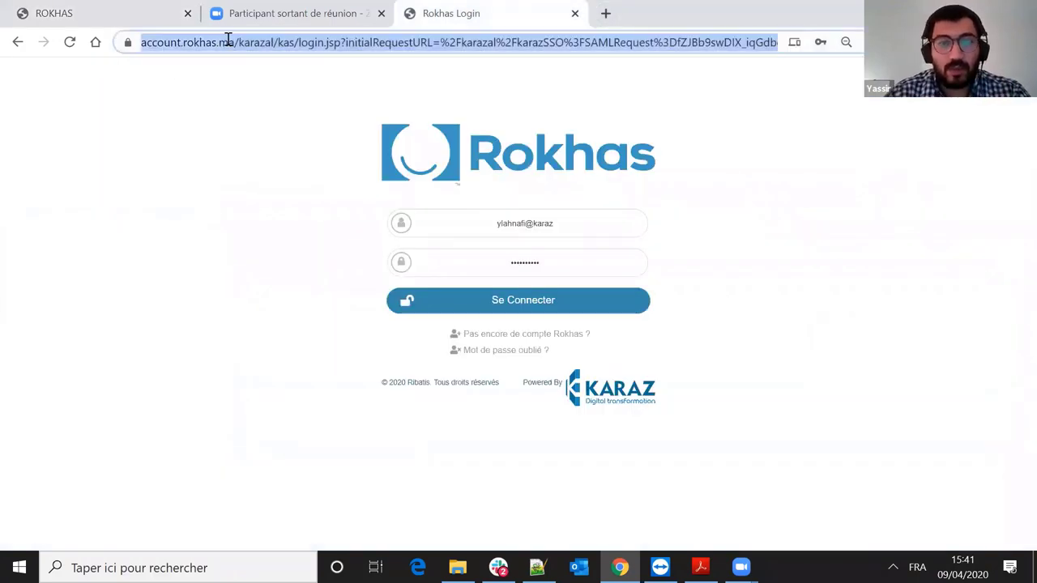
{"action": "type", "text": "ro"}
{"action": "key", "text": "Return"}
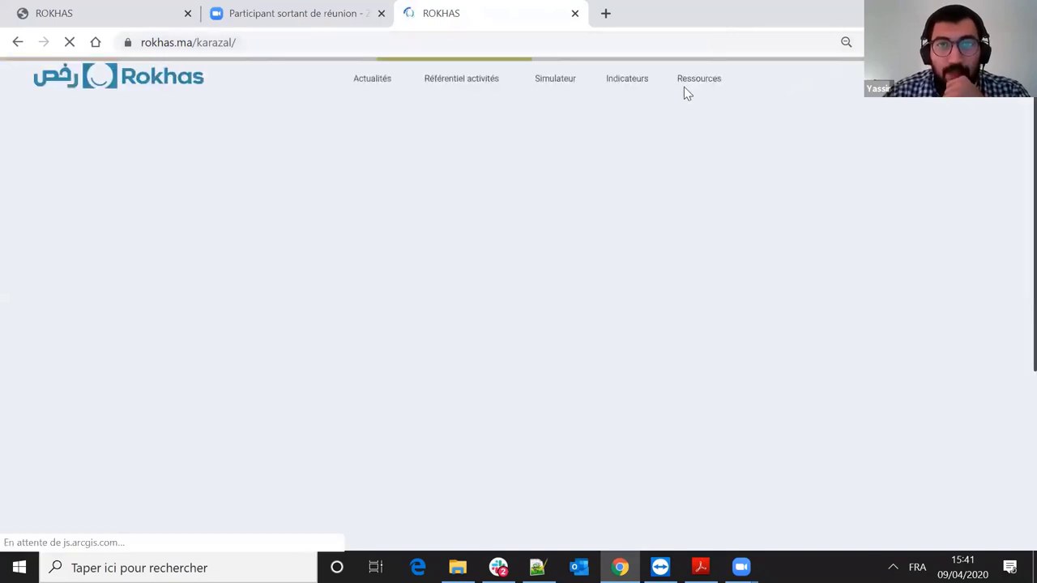
{"action": "mouse_move", "coordinate": [702, 90]}
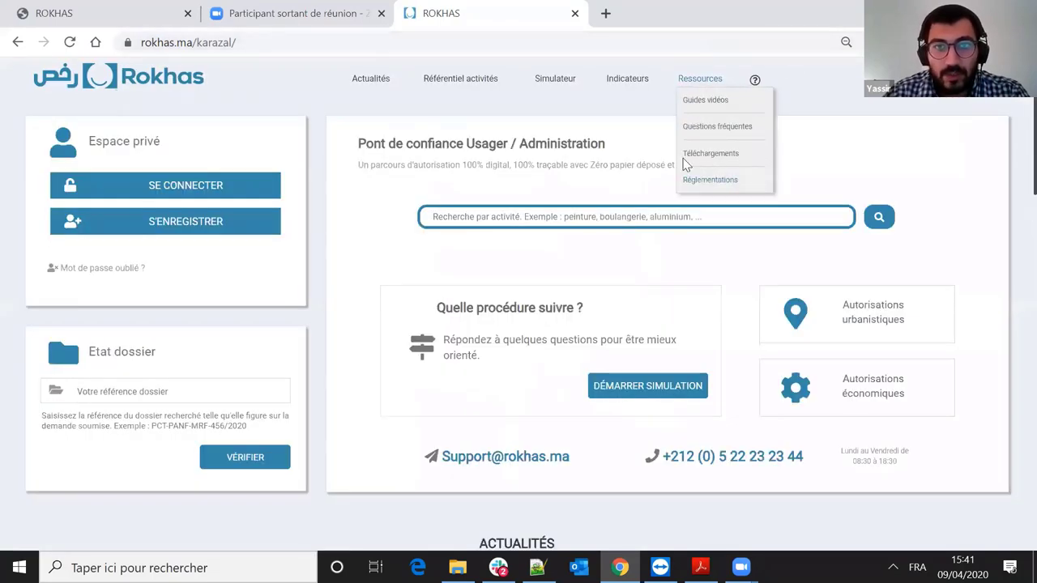
{"action": "left_click", "coordinate": [687, 155]}
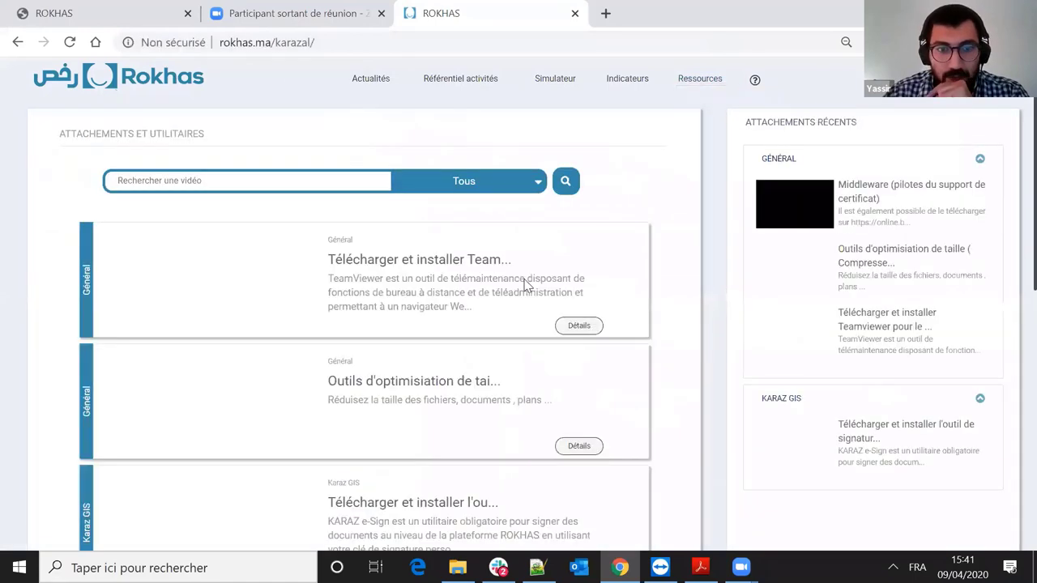
- Open the KARAZ E-Sign card's download and installation details
{"action": "scroll", "coordinate": [525, 285], "scroll_direction": "down", "scroll_amount": 2}
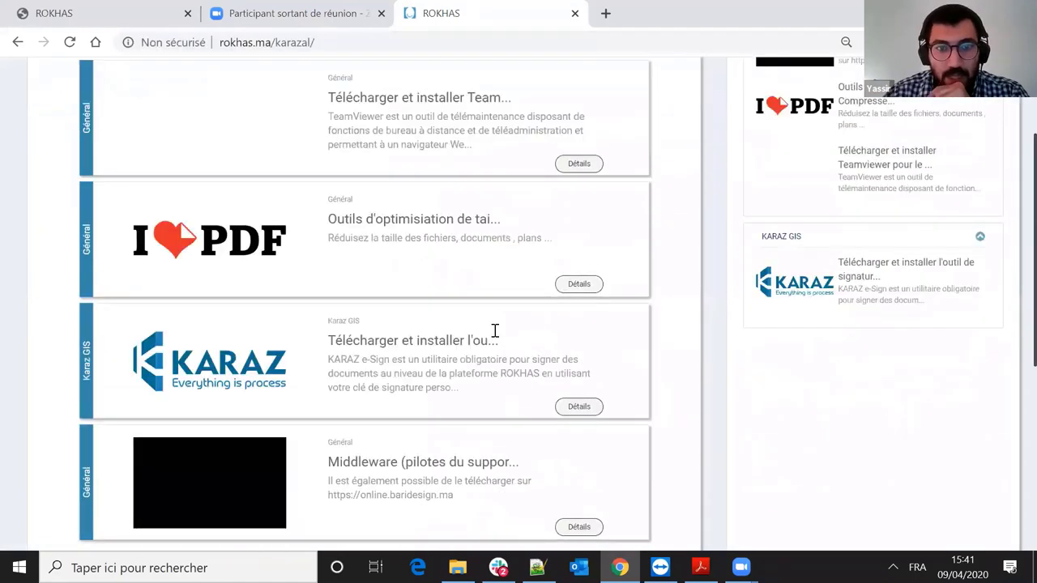
{"action": "left_click", "coordinate": [580, 408]}
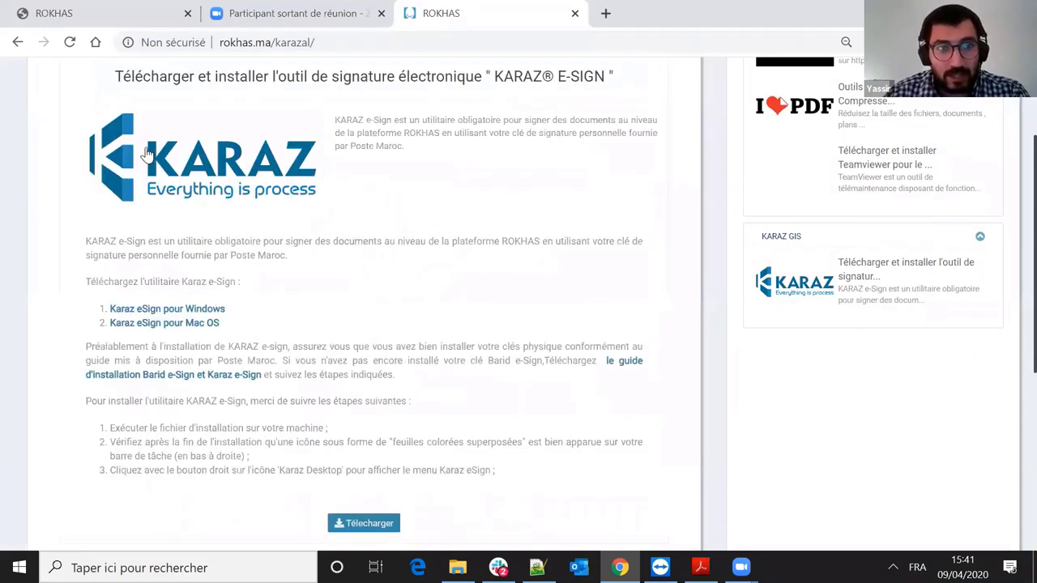
{"action": "scroll", "coordinate": [148, 156], "scroll_direction": "down", "scroll_amount": 2}
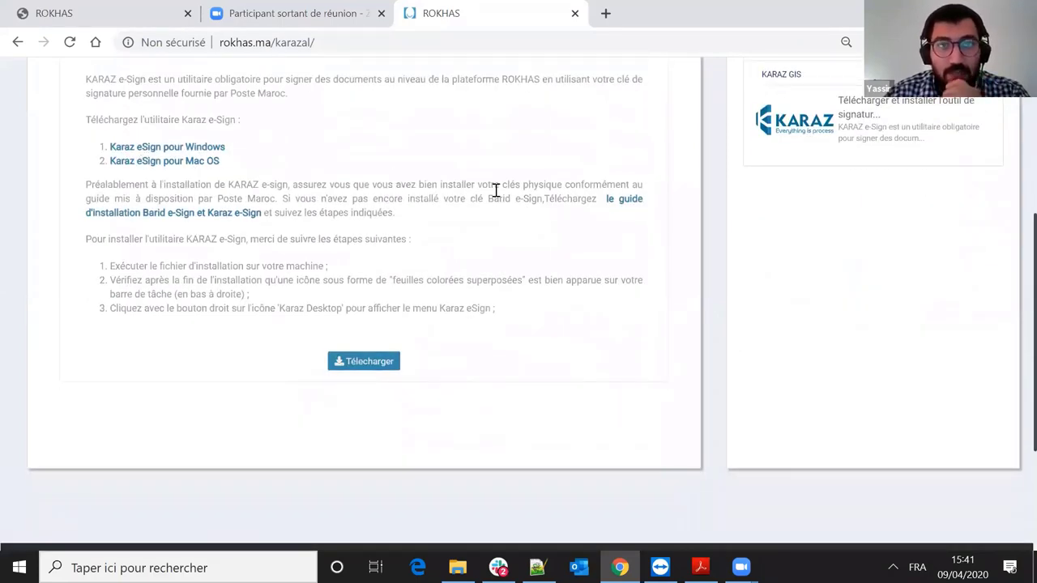
{"action": "scroll", "coordinate": [494, 191], "scroll_direction": "up", "scroll_amount": 1}
{"action": "scroll", "coordinate": [375, 213], "scroll_direction": "up", "scroll_amount": 2}
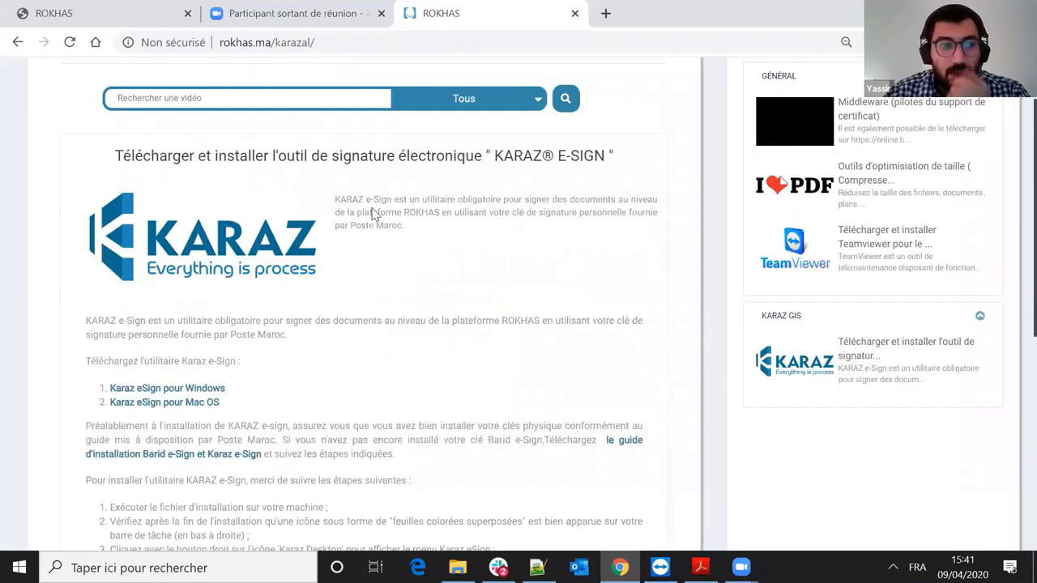
{"action": "scroll", "coordinate": [283, 320], "scroll_direction": "up", "scroll_amount": 1}
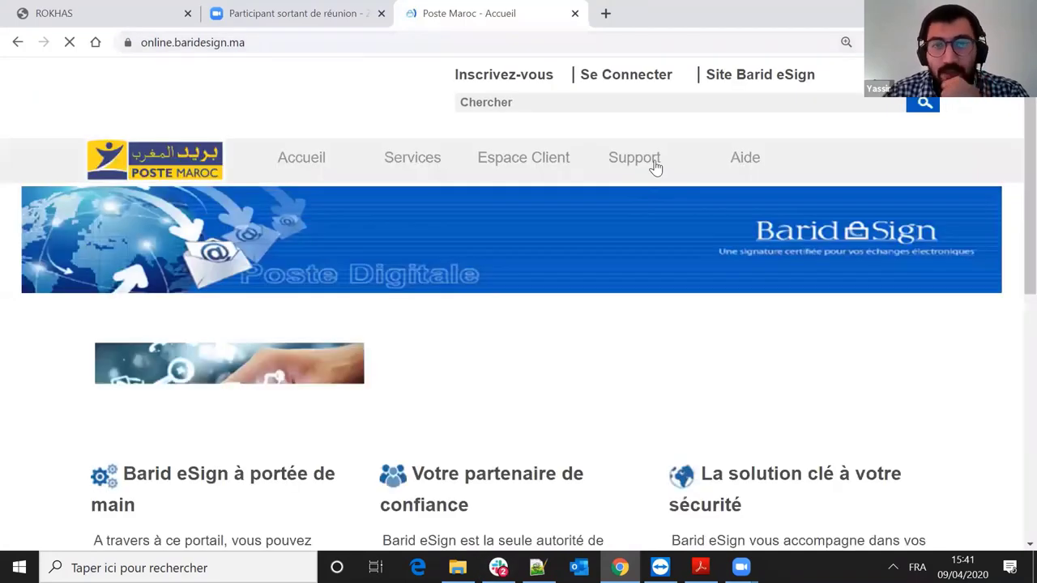
- Open the Barid eSign Support › Téléchargements page and browse its driver list
{"action": "mouse_move", "coordinate": [650, 200]}
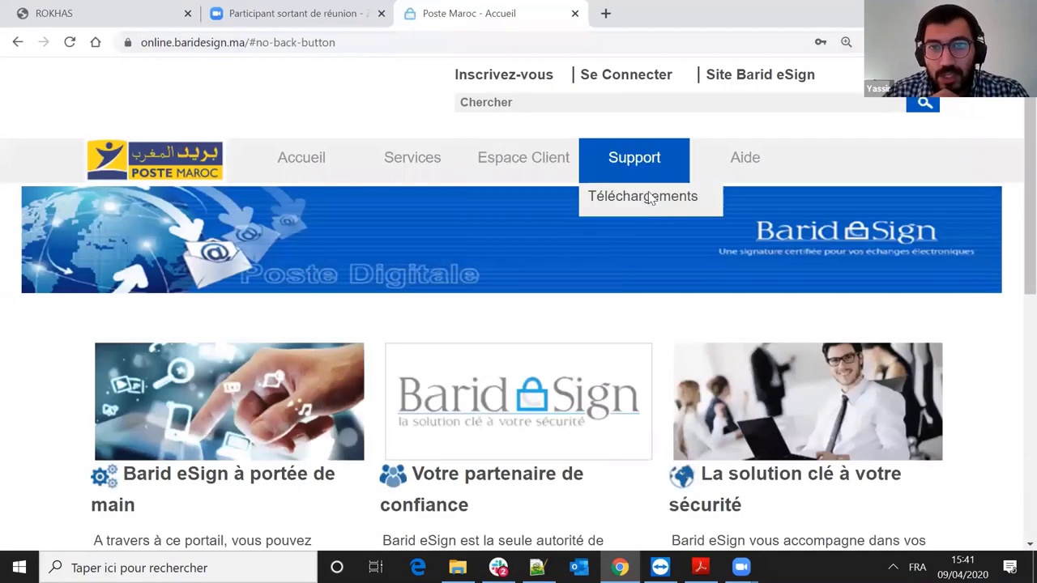
{"action": "left_click", "coordinate": [608, 197]}
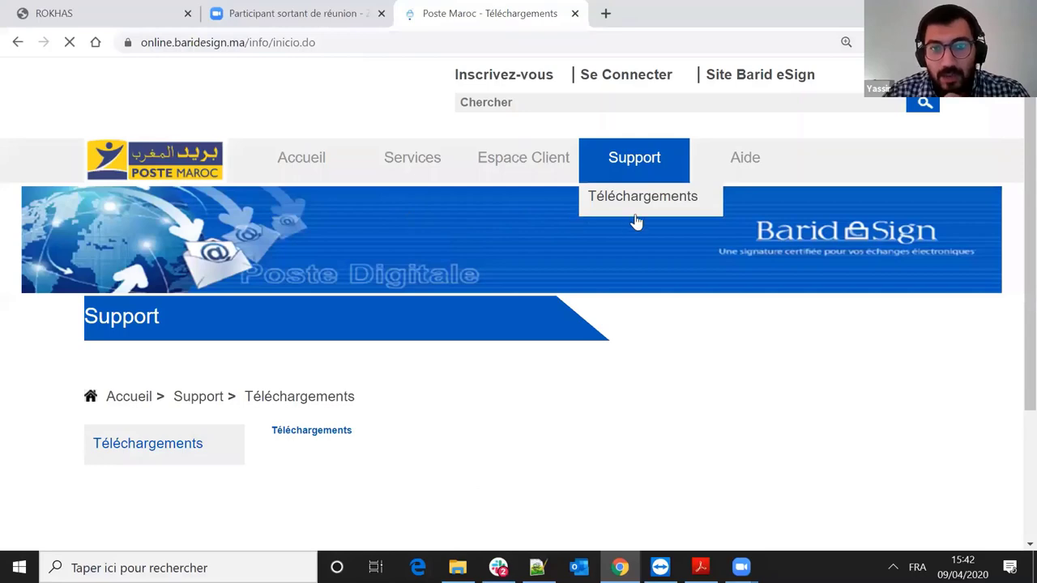
{"action": "scroll", "coordinate": [636, 221], "scroll_direction": "down", "scroll_amount": 4}
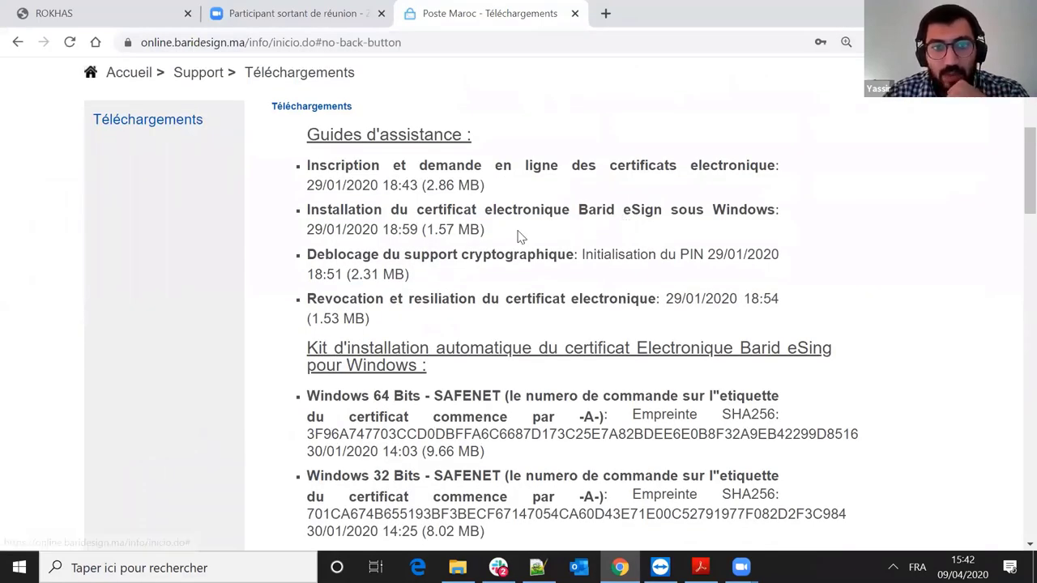
{"action": "scroll", "coordinate": [583, 164], "scroll_direction": "down", "scroll_amount": 1}
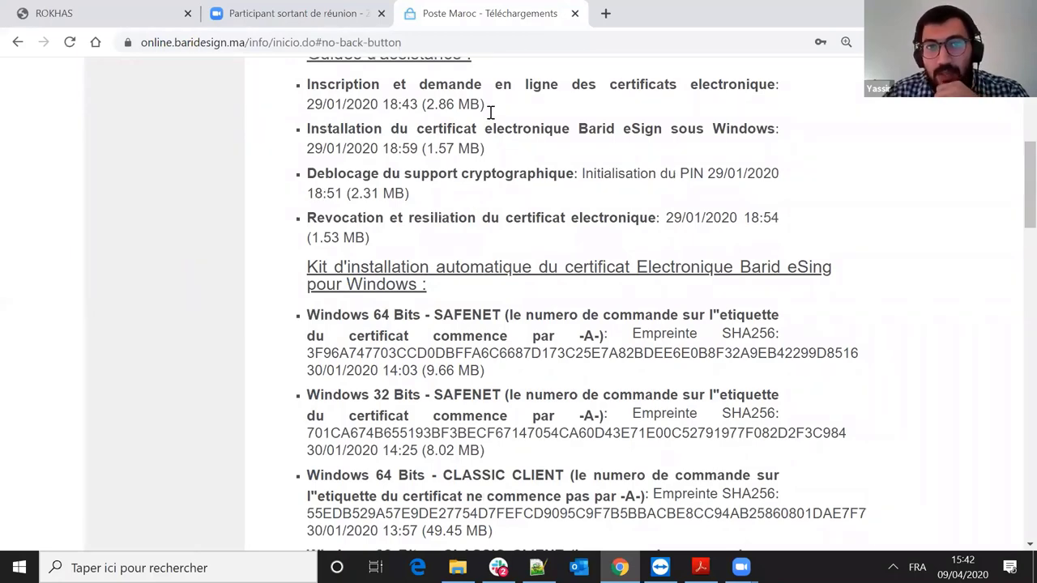
{"action": "scroll", "coordinate": [331, 173], "scroll_direction": "down", "scroll_amount": 2}
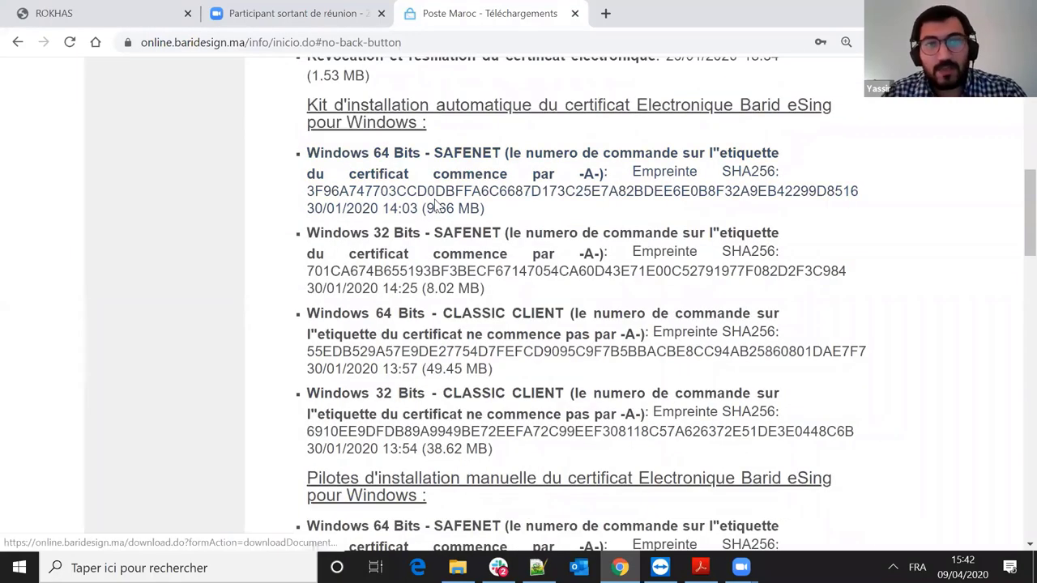
- Download the Windows 64 Bits Classic Client kit and bring Chrome back to the front
{"action": "left_click", "coordinate": [311, 175]}
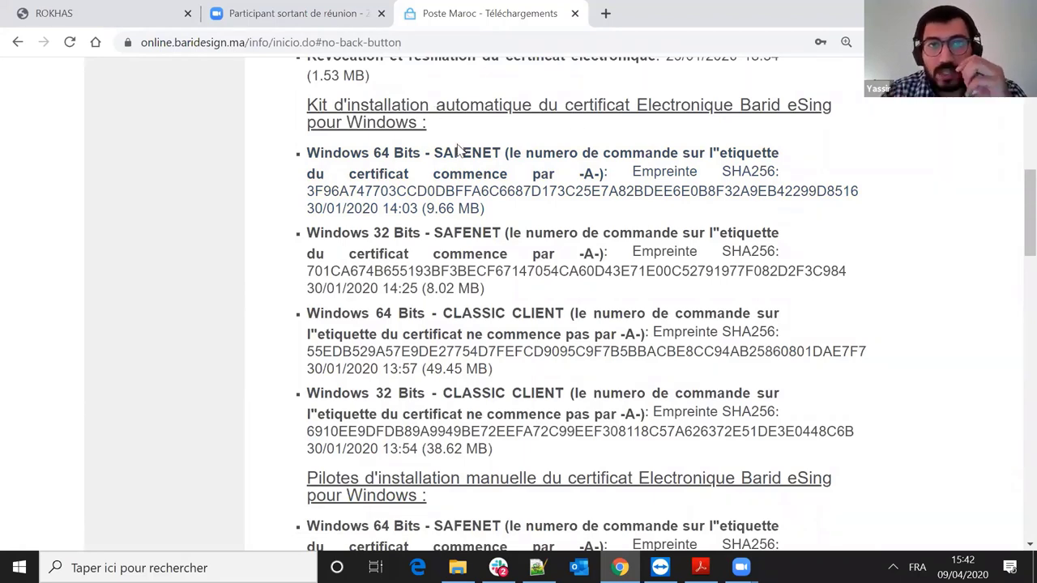
{"action": "left_click_drag", "start_coordinate": [429, 157], "coordinate": [463, 160]}
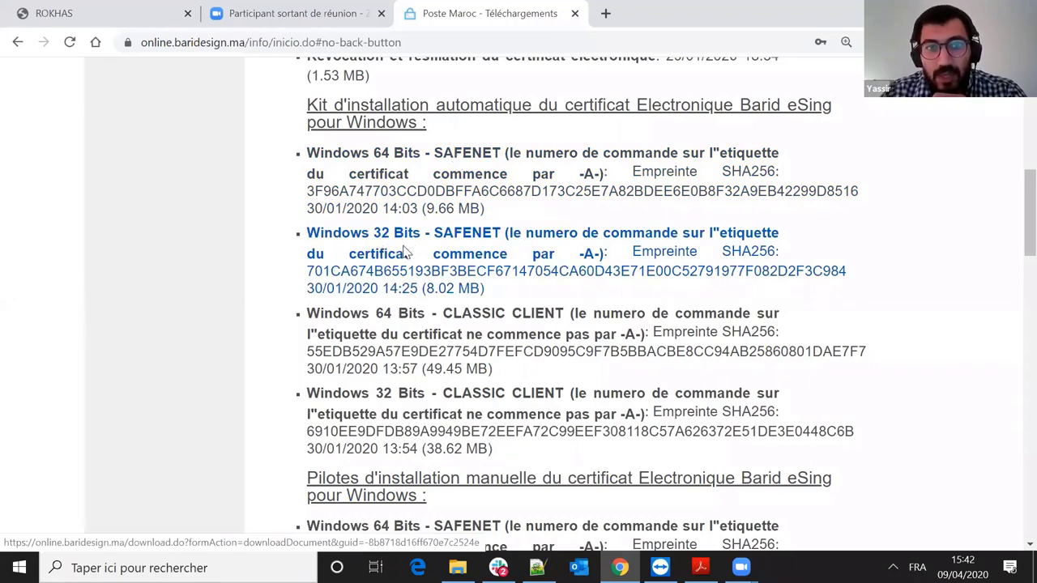
{"action": "scroll", "coordinate": [405, 253], "scroll_direction": "down", "scroll_amount": 1}
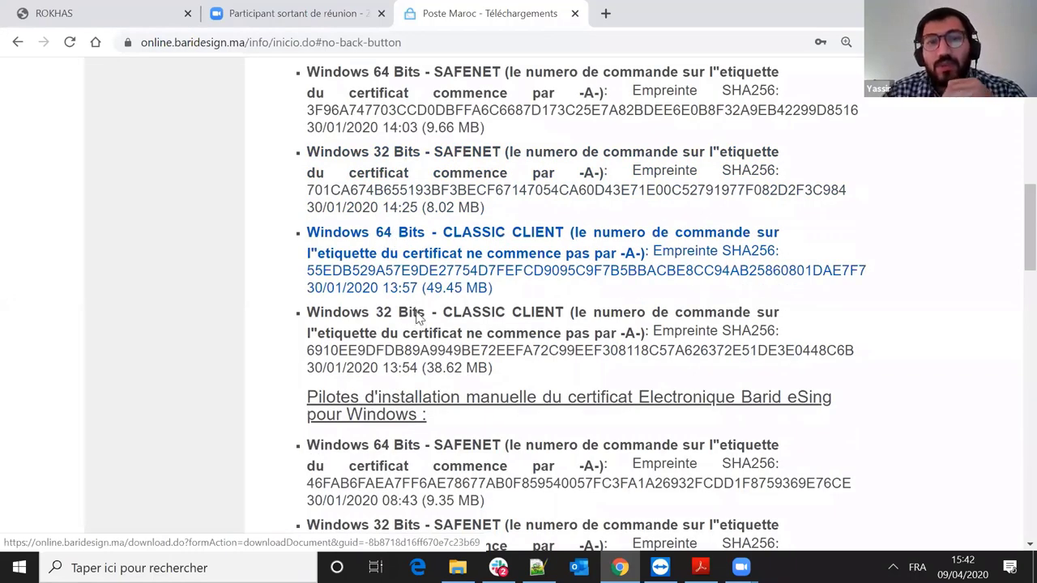
{"action": "left_click", "coordinate": [496, 235]}
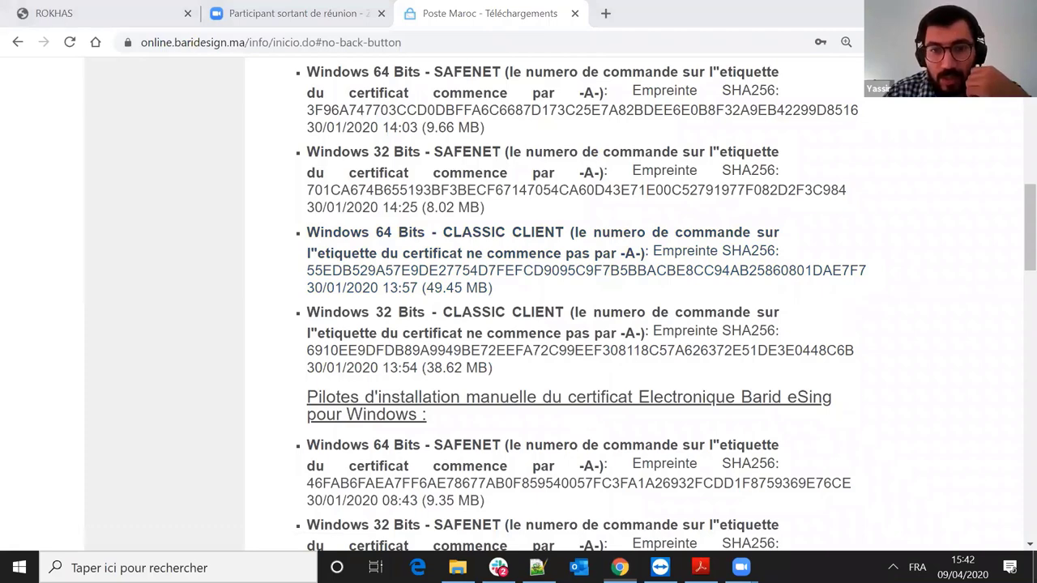
{"action": "key", "text": "super+d"}
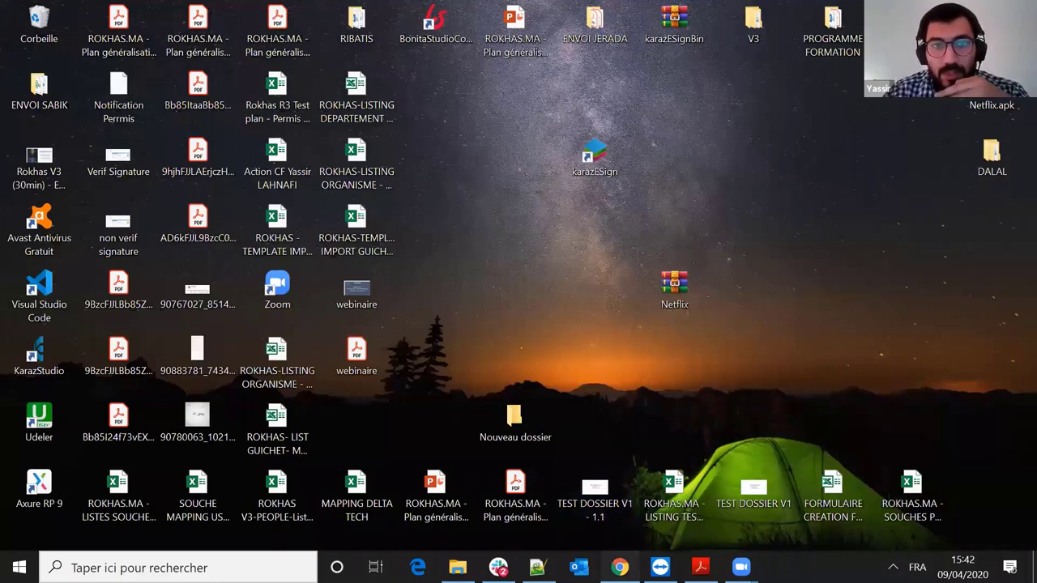
{"action": "left_click", "coordinate": [619, 567]}
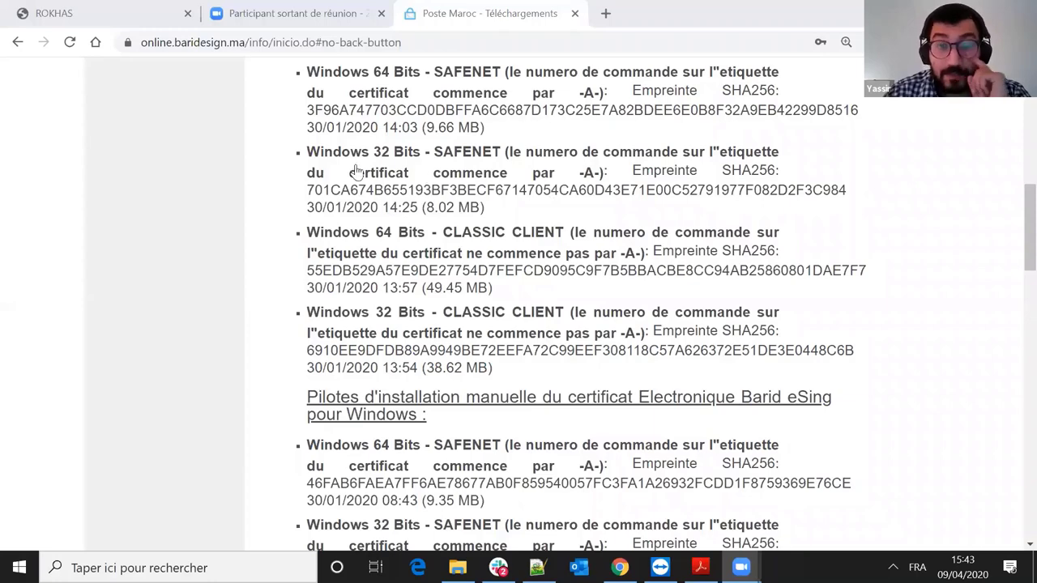
{"action": "scroll", "coordinate": [355, 159], "scroll_direction": "up", "scroll_amount": 15}
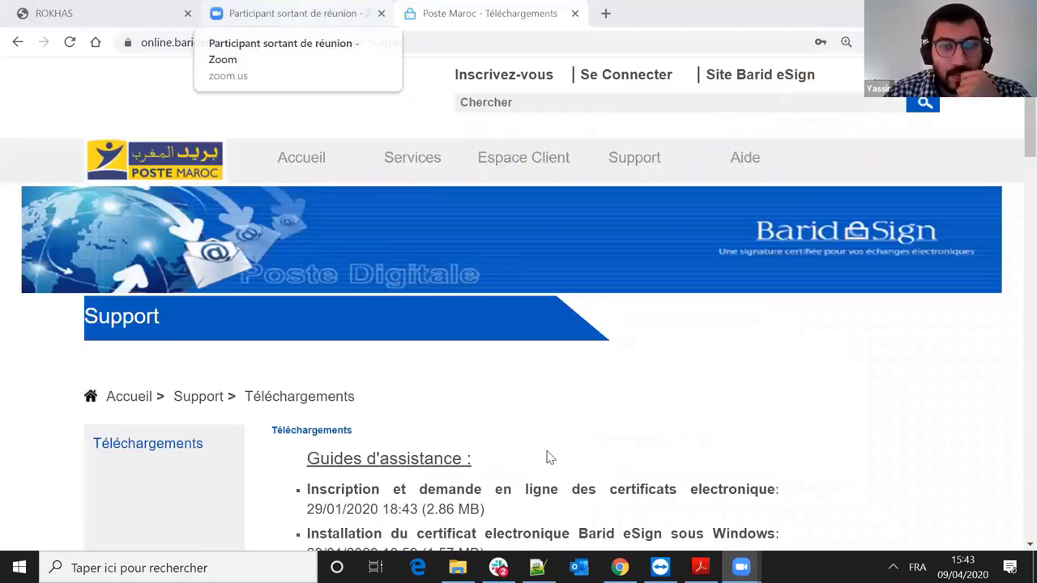
- Quit the SafeNet client from the system tray and confirm closing it
{"action": "left_click", "coordinate": [280, 12]}
{"action": "key", "text": "ctrl+shift+Tab"}
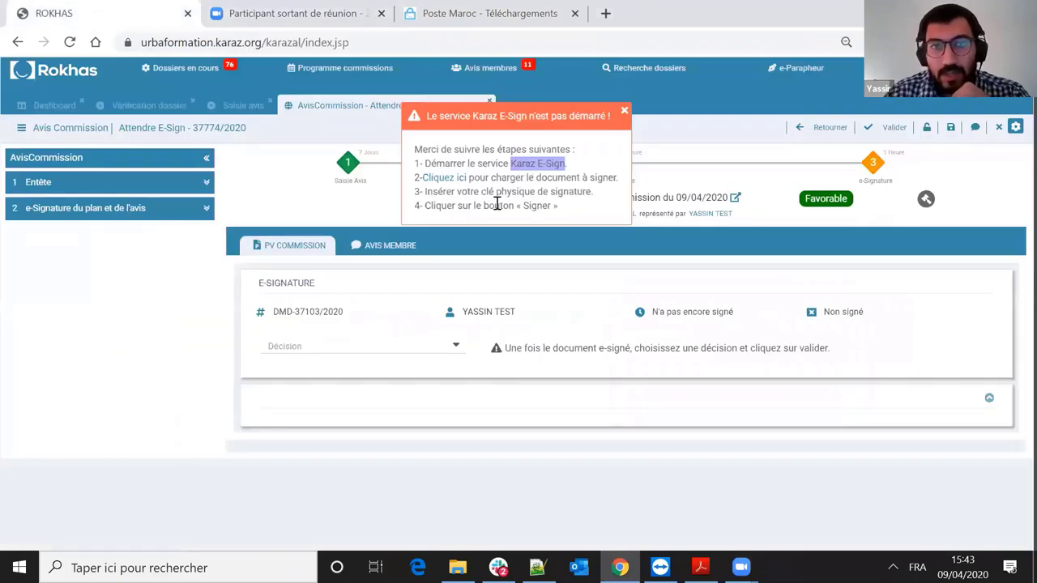
{"action": "left_click", "coordinate": [892, 567]}
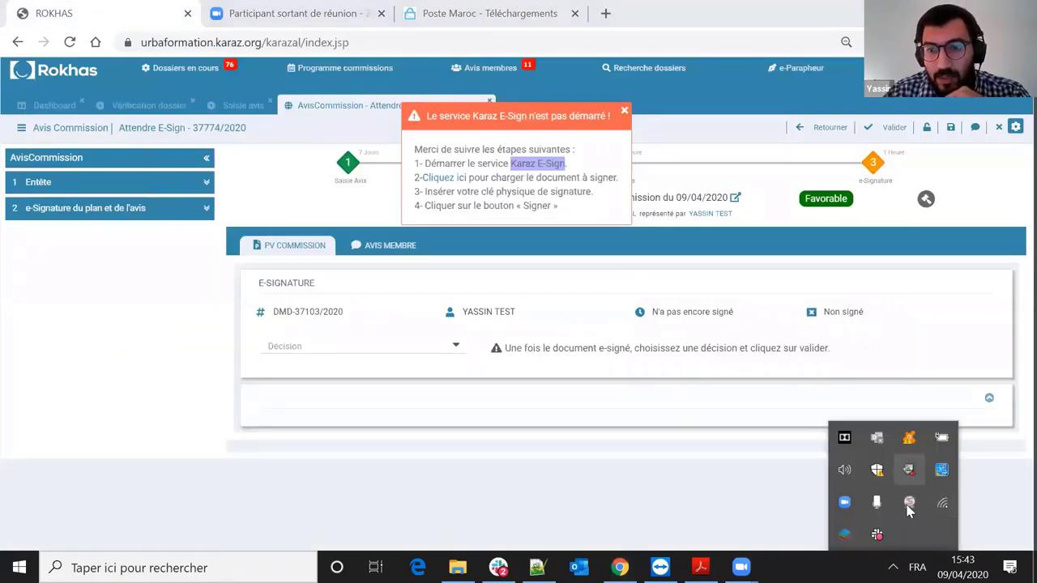
{"action": "right_click", "coordinate": [909, 503]}
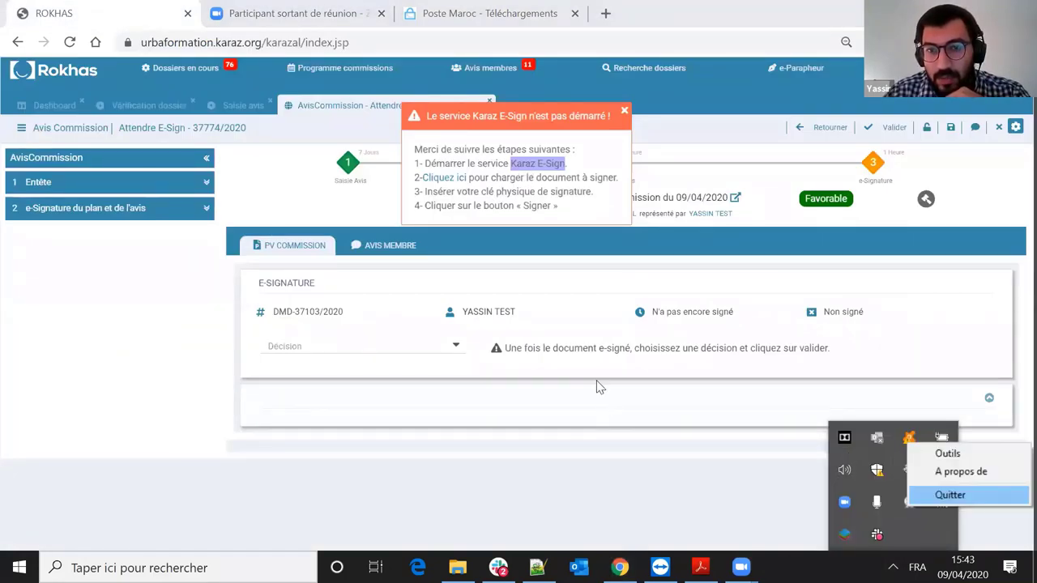
{"action": "left_click", "coordinate": [947, 493]}
{"action": "left_click", "coordinate": [578, 341]}
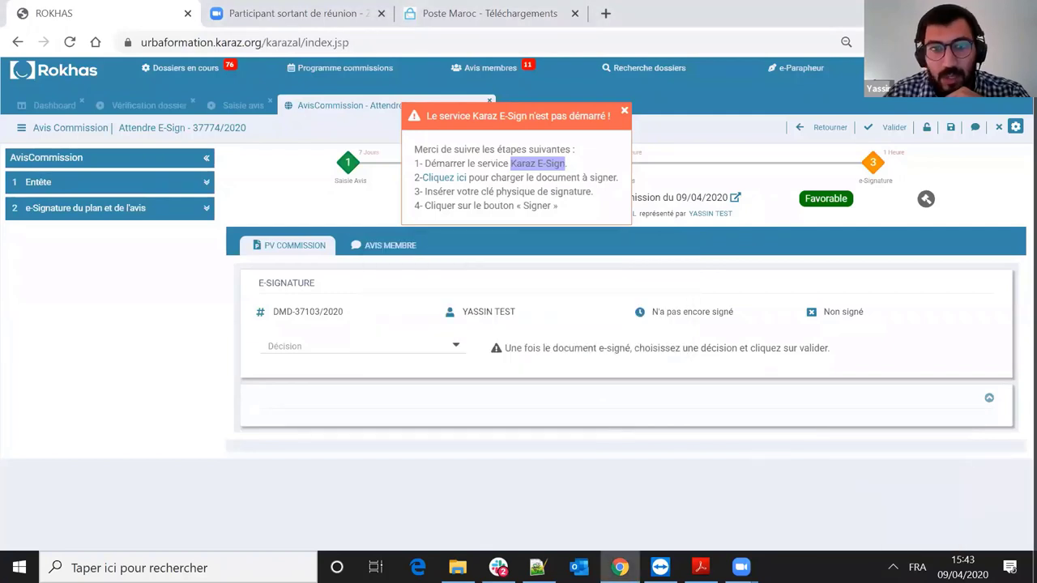
- Load the Avis de membre document for dossier PCT-PBML-CBML-9181/2020 for signing
{"action": "left_click", "coordinate": [441, 177]}
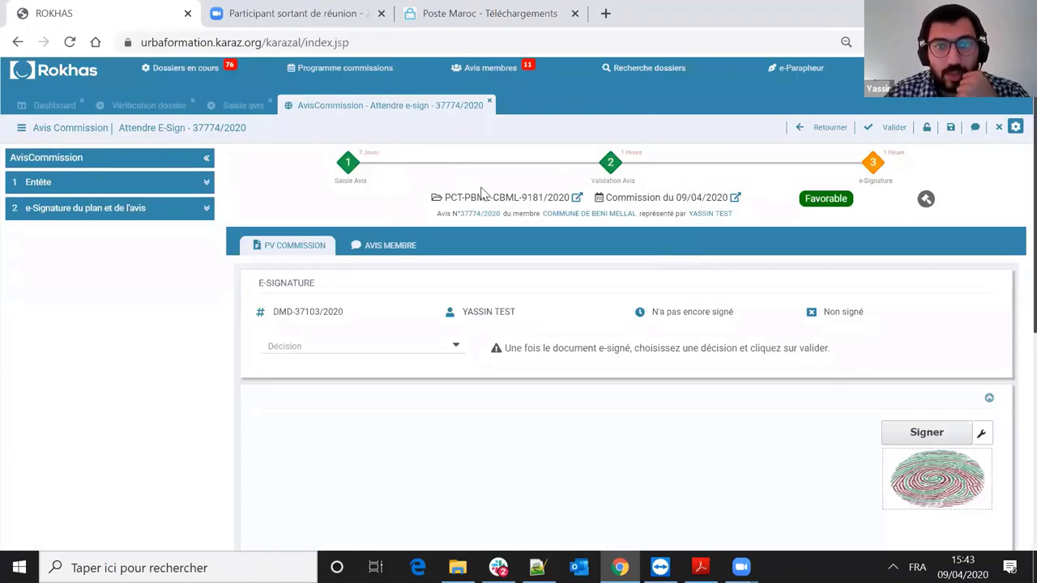
{"action": "scroll", "coordinate": [485, 194], "scroll_direction": "down", "scroll_amount": 2}
{"action": "scroll", "coordinate": [837, 280], "scroll_direction": "down", "scroll_amount": 1}
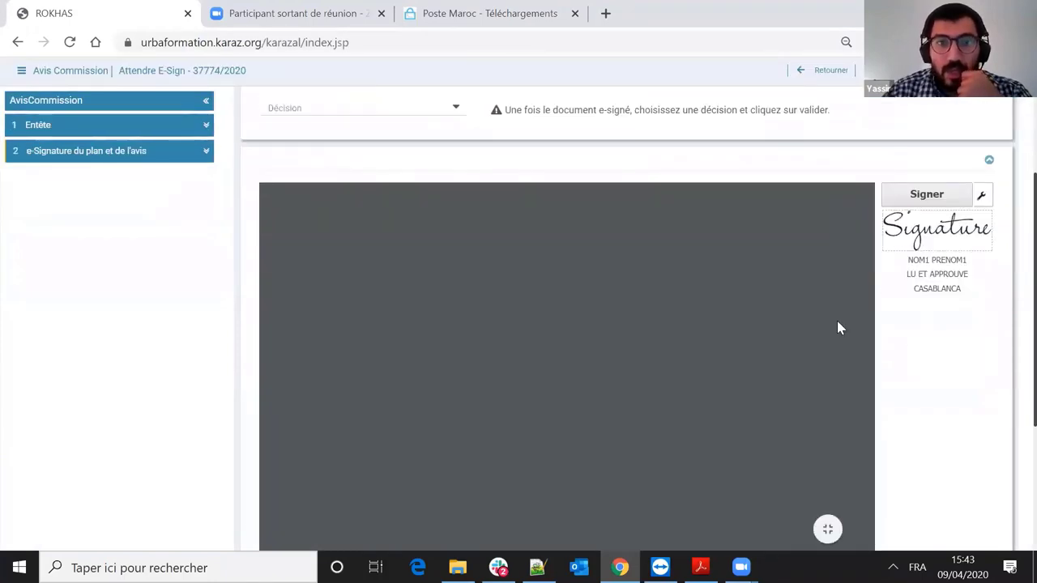
{"action": "scroll", "coordinate": [588, 280], "scroll_direction": "down", "scroll_amount": 1}
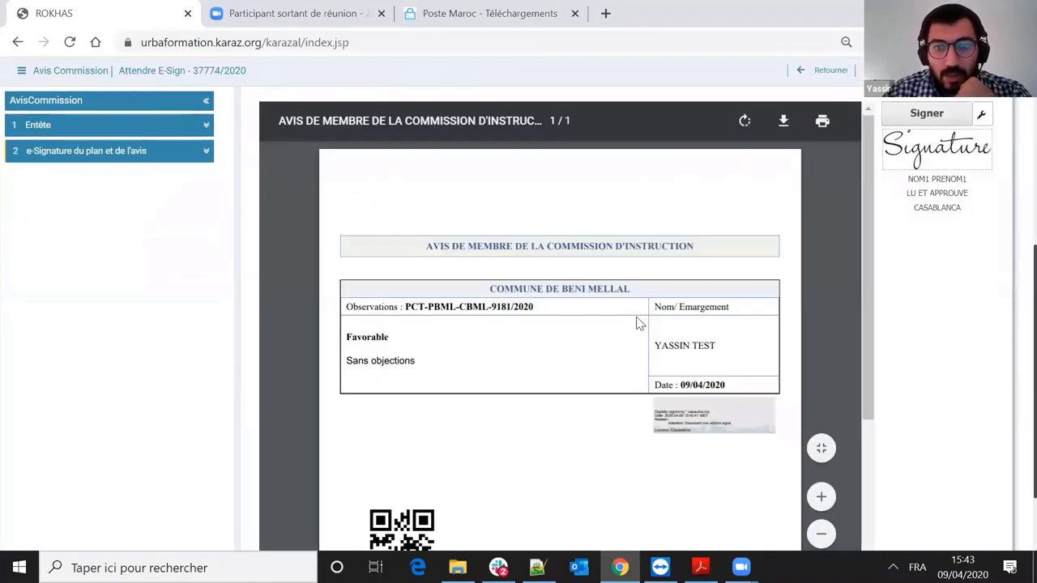
{"action": "scroll", "coordinate": [958, 270], "scroll_direction": "up", "scroll_amount": 2}
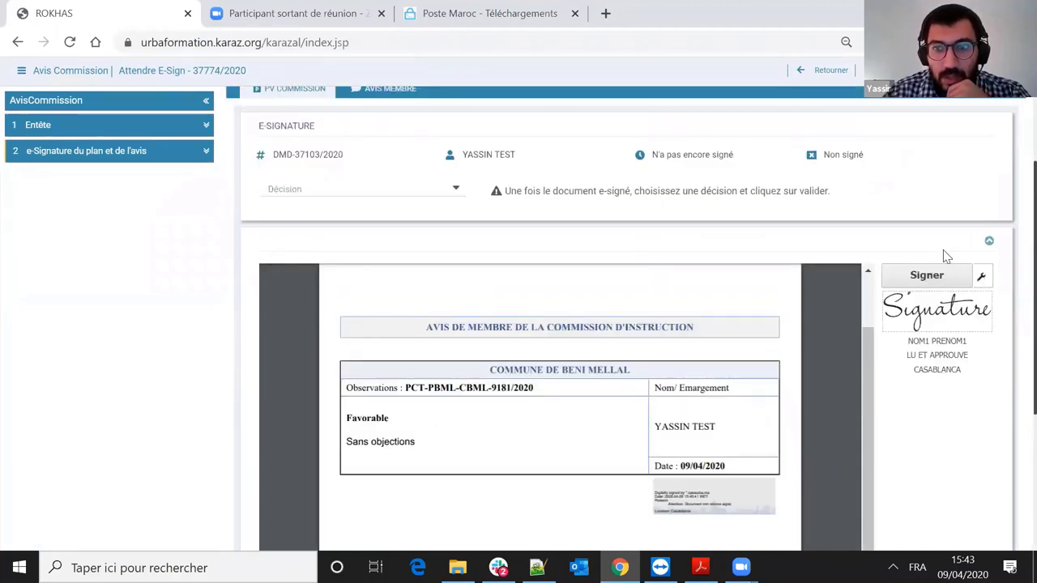
- Open the signature profile settings and add a new Profil de Signature N° 2
{"action": "left_click", "coordinate": [983, 279]}
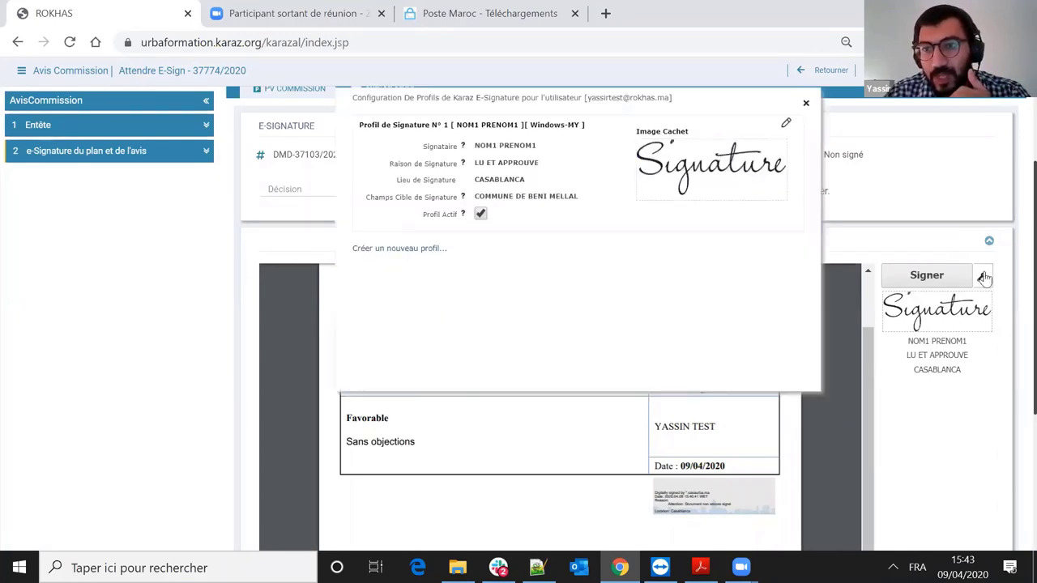
{"action": "left_click", "coordinate": [785, 127]}
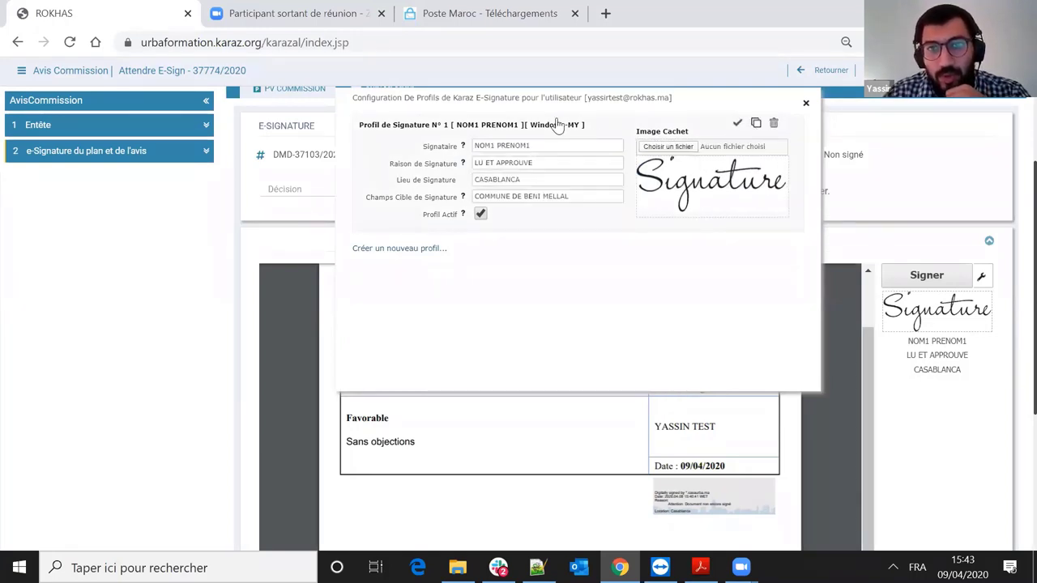
{"action": "left_click", "coordinate": [380, 104]}
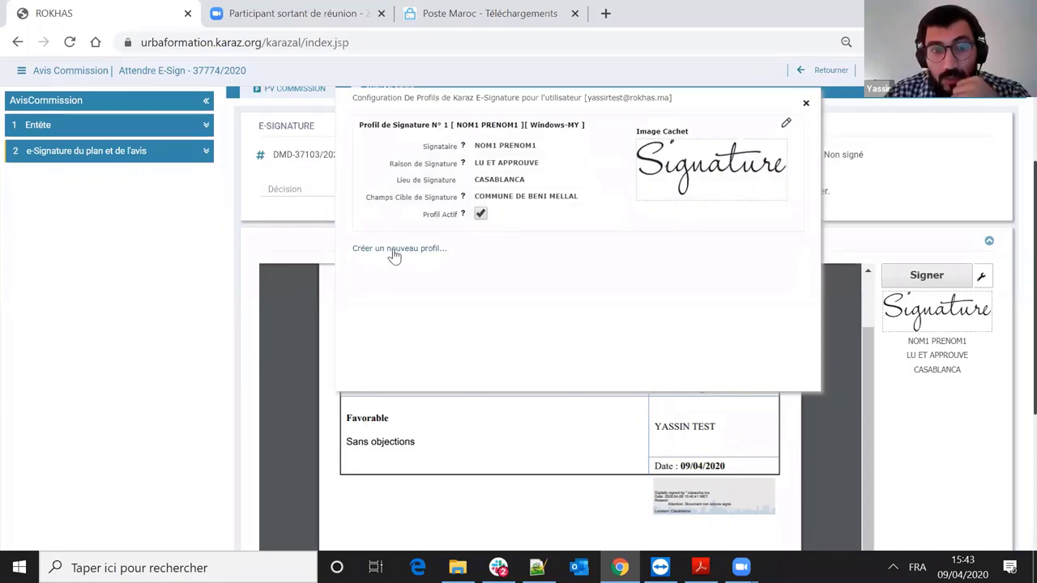
{"action": "left_click", "coordinate": [393, 251]}
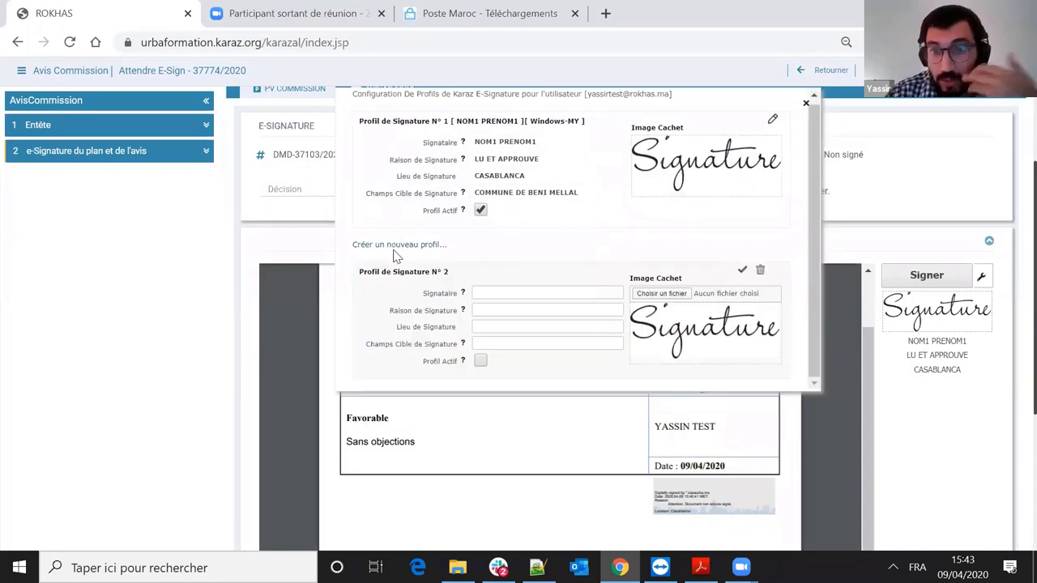
{"action": "left_click", "coordinate": [480, 296]}
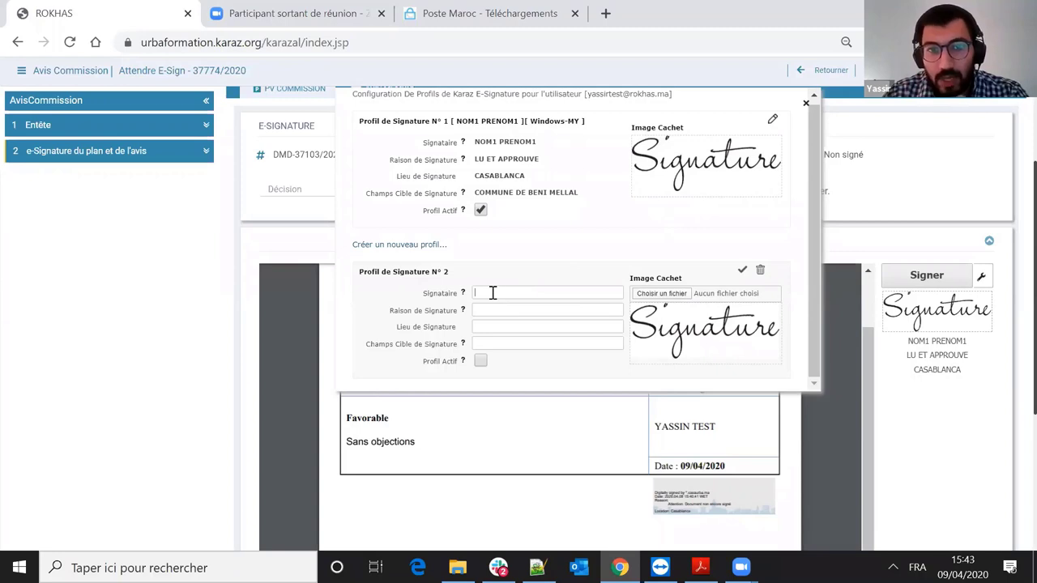
- Review the new profile's Signataire, reason, location and Champs Cible de Signature fields
{"action": "double_click", "coordinate": [440, 294]}
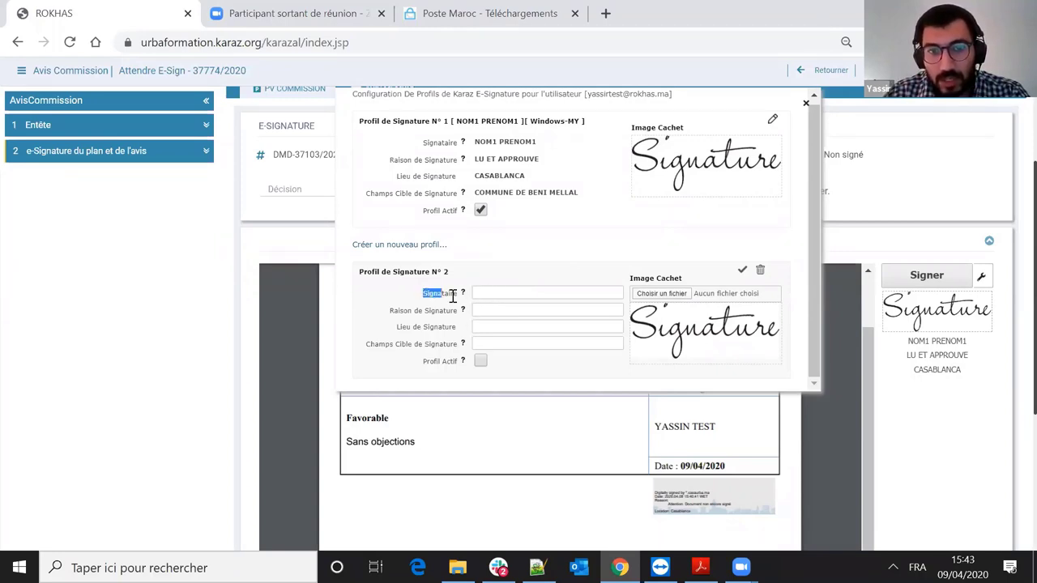
{"action": "mouse_move", "coordinate": [393, 309]}
{"action": "left_mouse_down"}
{"action": "mouse_move", "coordinate": [459, 322]}
{"action": "mouse_move", "coordinate": [460, 312]}
{"action": "mouse_move", "coordinate": [457, 326]}
{"action": "left_mouse_up"}
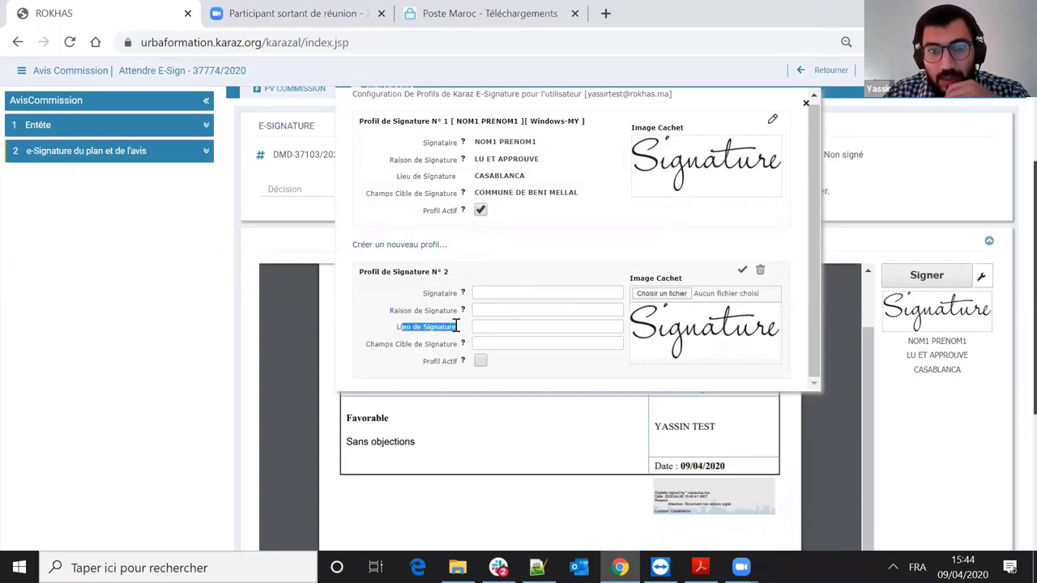
{"action": "left_click_drag", "start_coordinate": [379, 345], "coordinate": [459, 344]}
{"action": "left_click_drag", "start_coordinate": [420, 294], "coordinate": [481, 296]}
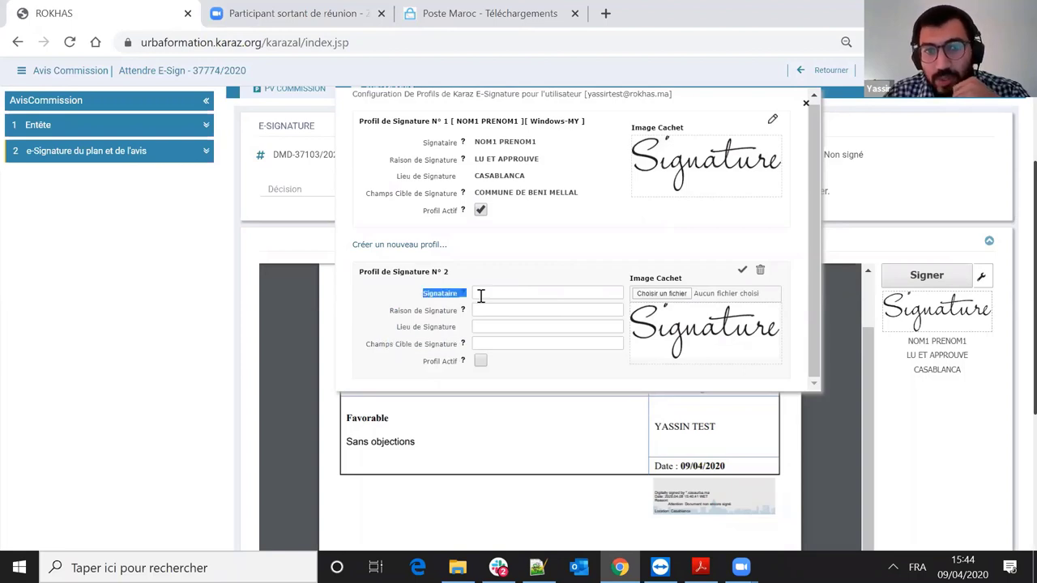
{"action": "left_click", "coordinate": [892, 567]}
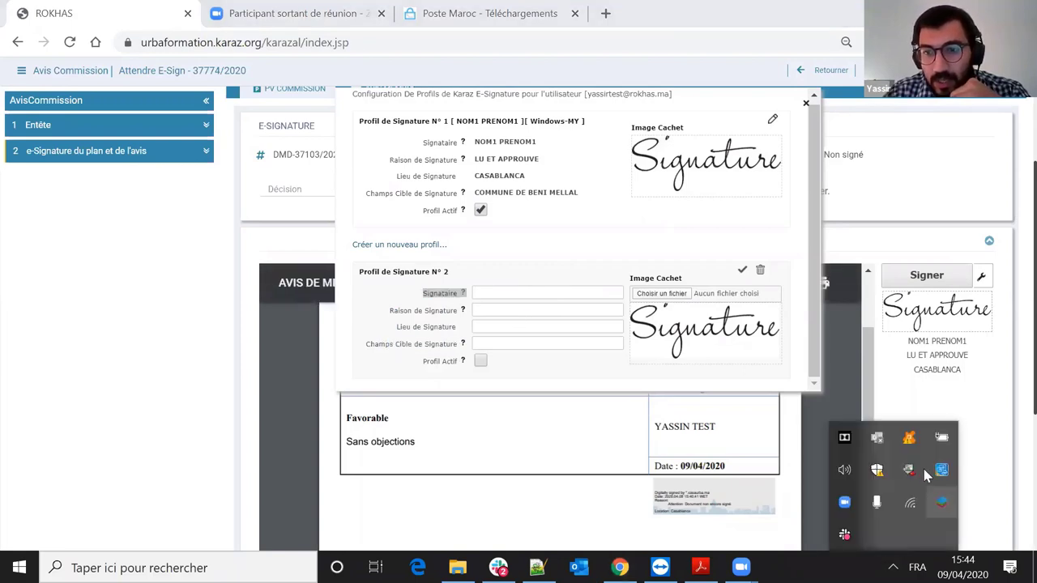
{"action": "mouse_move", "coordinate": [913, 476]}
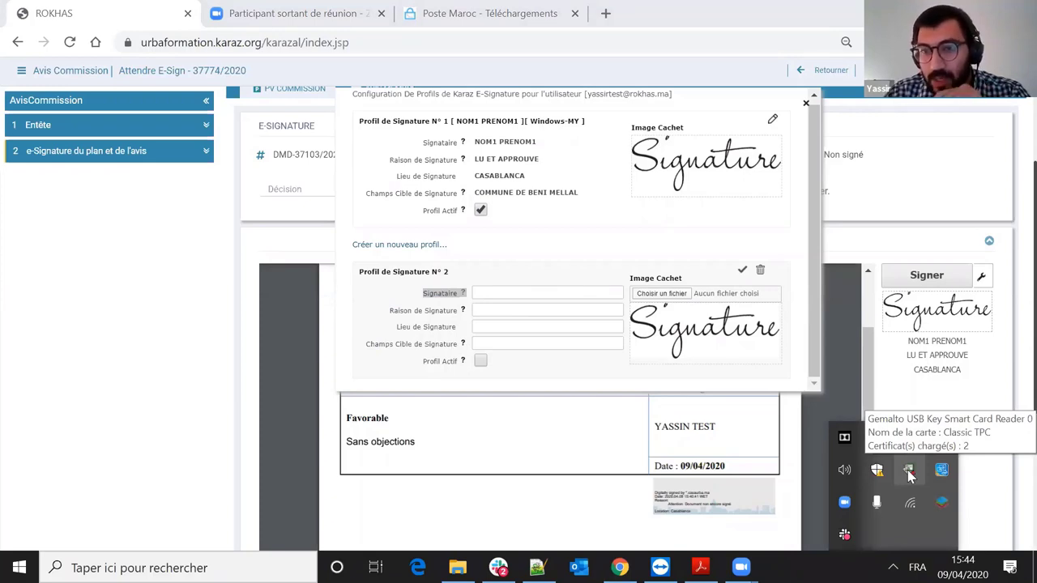
{"action": "double_click", "coordinate": [908, 476]}
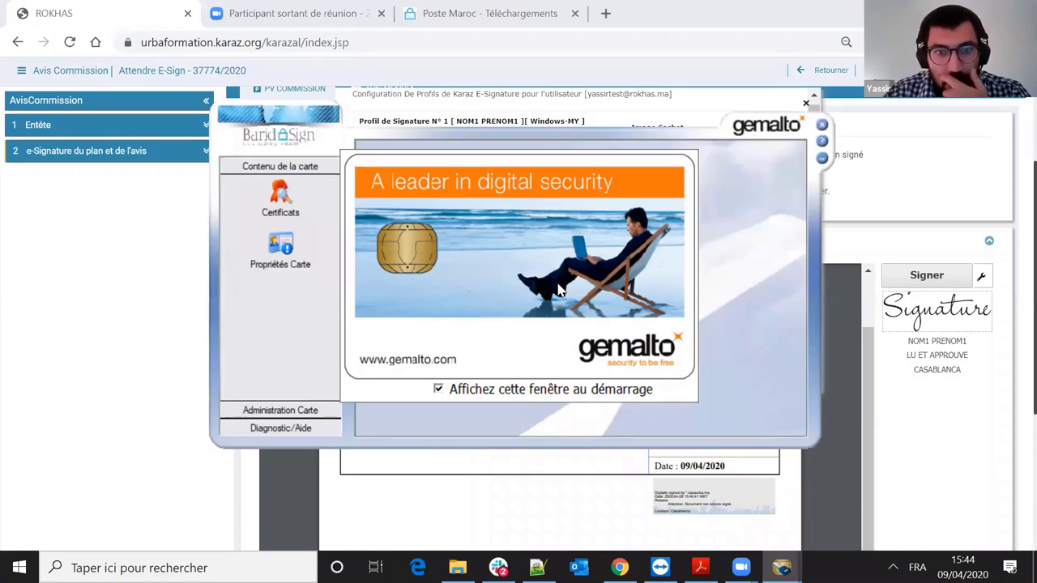
{"action": "left_click", "coordinate": [280, 199]}
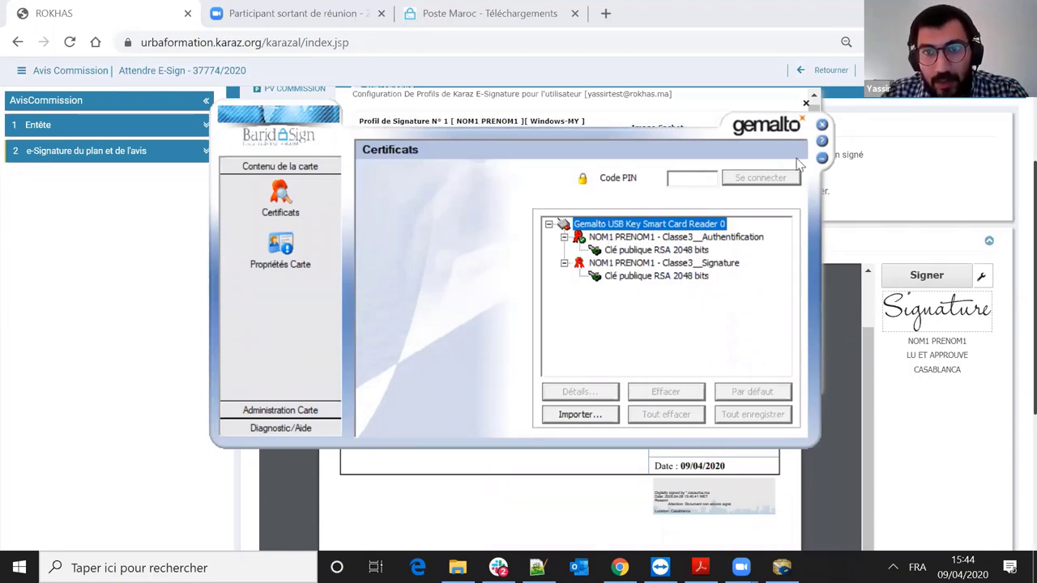
{"action": "left_click", "coordinate": [821, 158]}
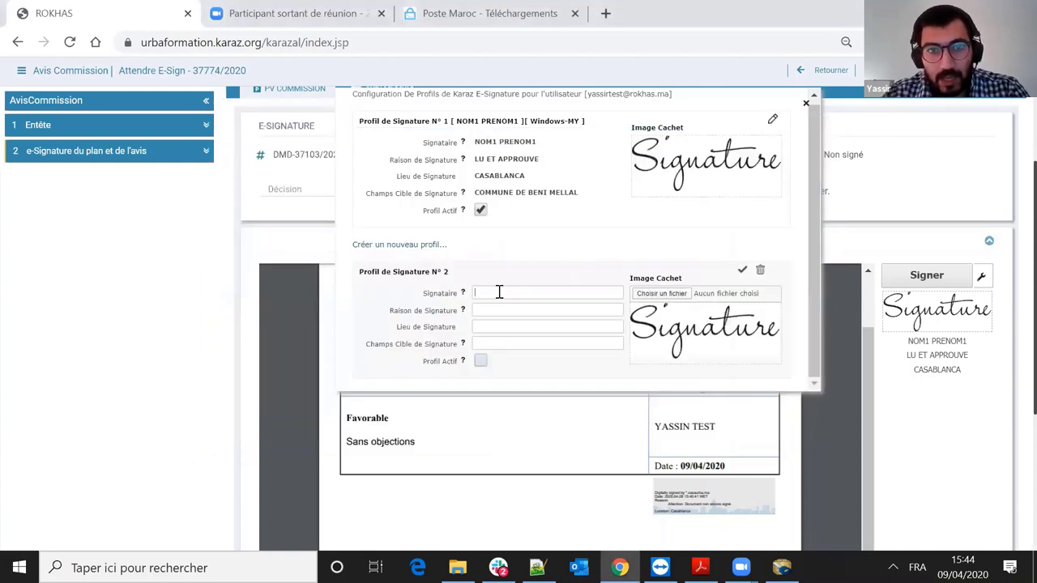
- Give profile 2 the reason LU ET APPROUVE and the target COMMUNE DE BENI MELLAL
{"action": "key", "text": "Caps_Lock"}
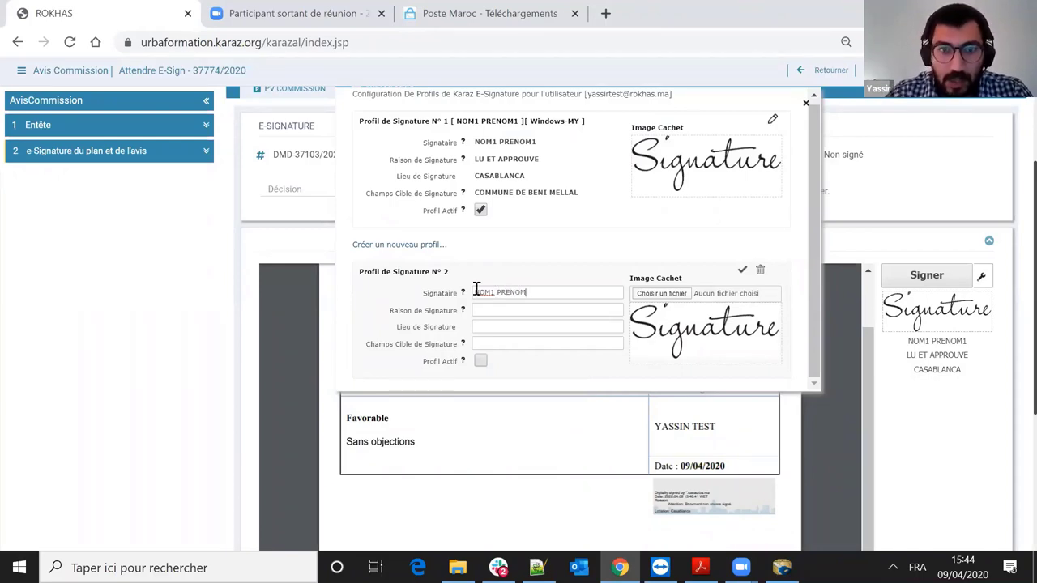
{"action": "type", "text": "1"}
{"action": "left_click", "coordinate": [499, 311]}
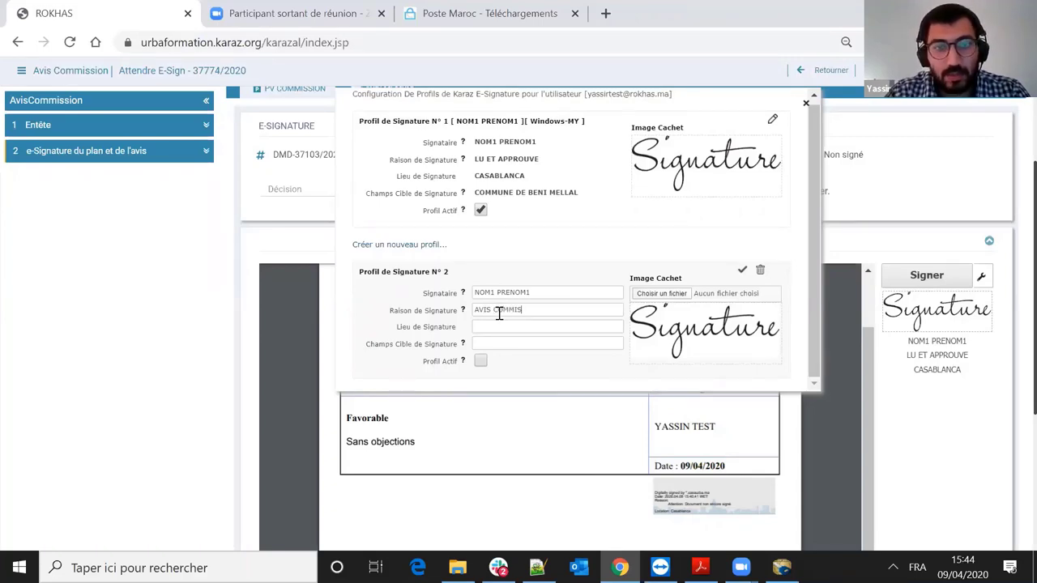
{"action": "key", "text": "ctrl+a"}
{"action": "type", "text": "M1"}
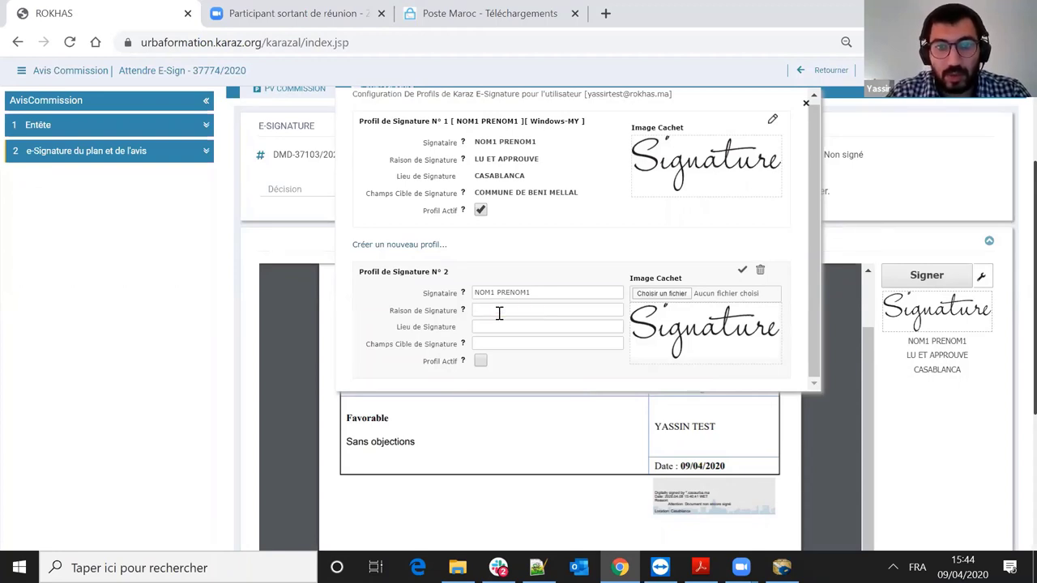
{"action": "type", "text": " ET"}
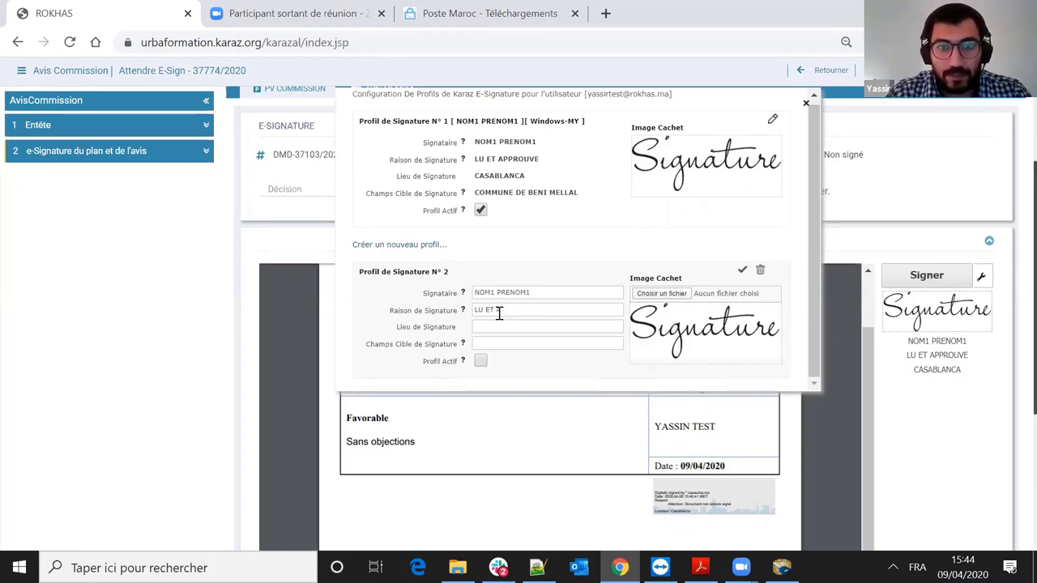
{"action": "type", "text": " APPROUVE"}
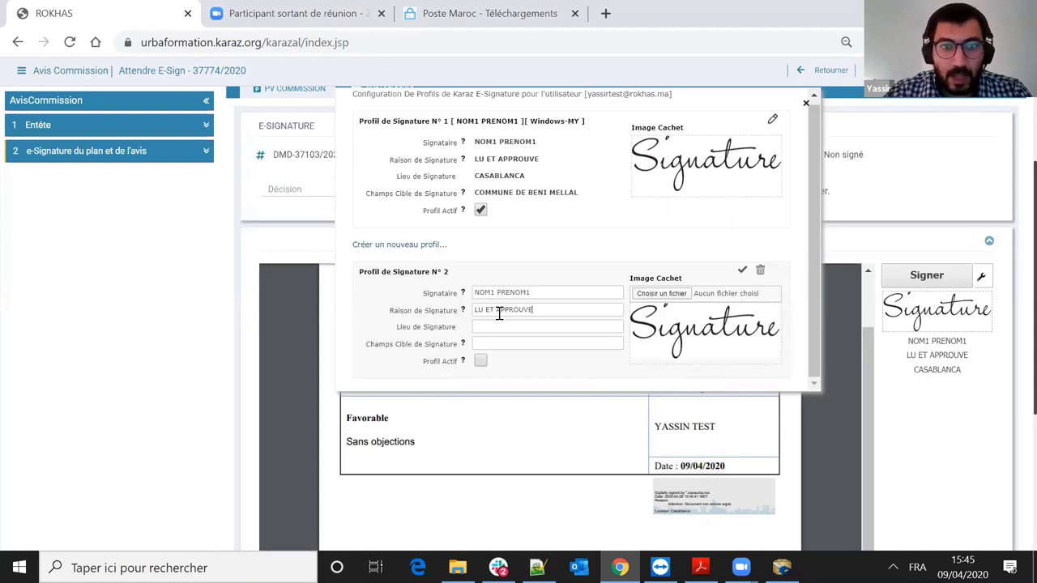
{"action": "left_click", "coordinate": [507, 327]}
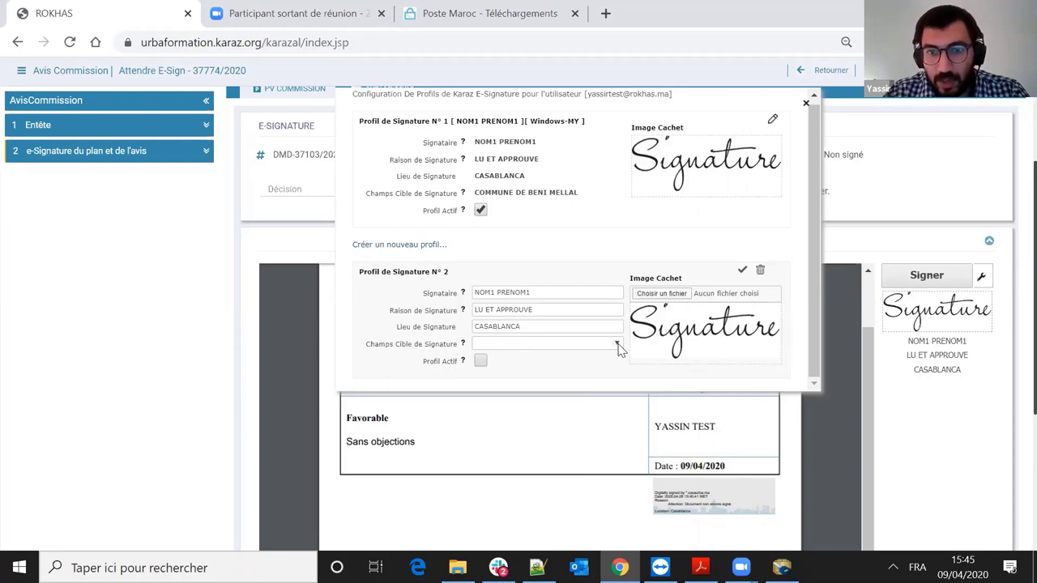
{"action": "left_click", "coordinate": [617, 345]}
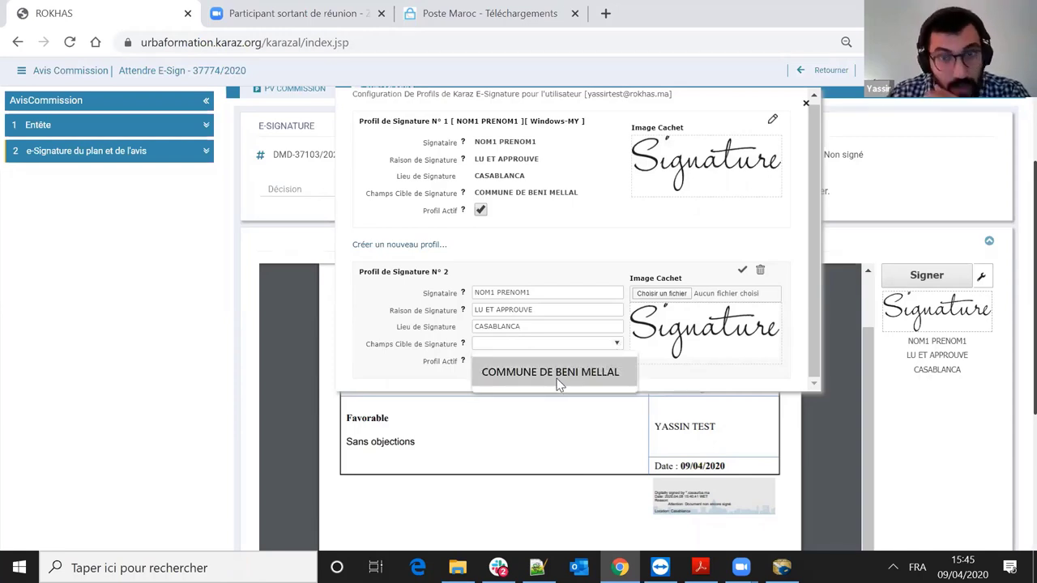
{"action": "left_click", "coordinate": [477, 378]}
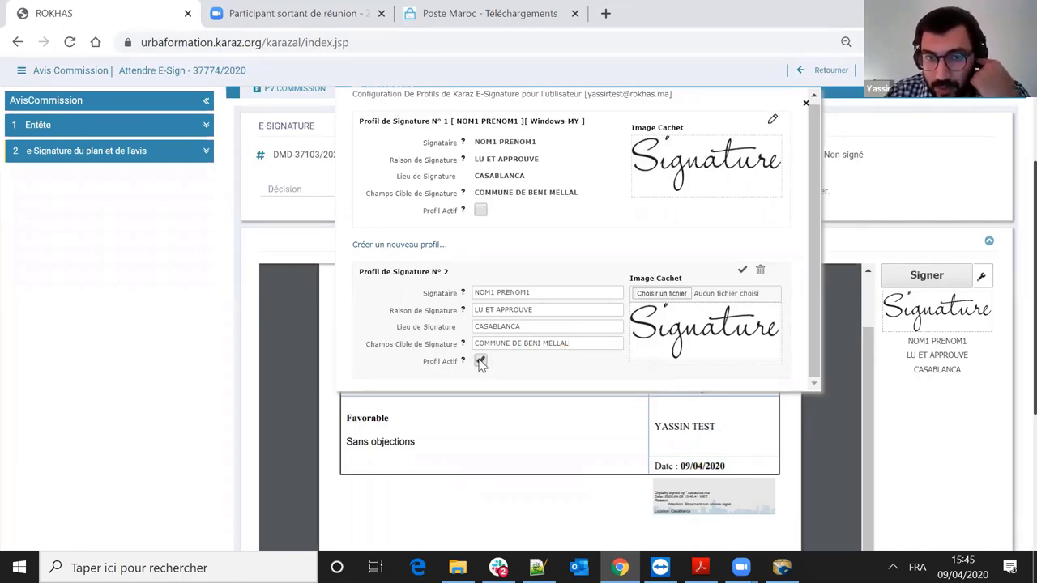
- Save and remove profile 2, make profile 1 Profil Actif, and close the settings
{"action": "left_click", "coordinate": [743, 272]}
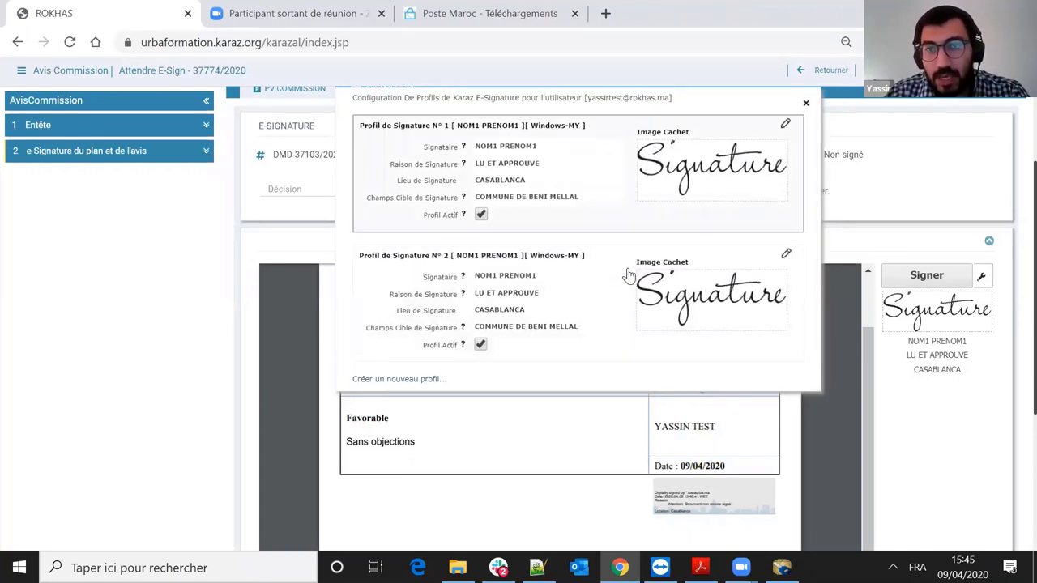
{"action": "double_click", "coordinate": [788, 256]}
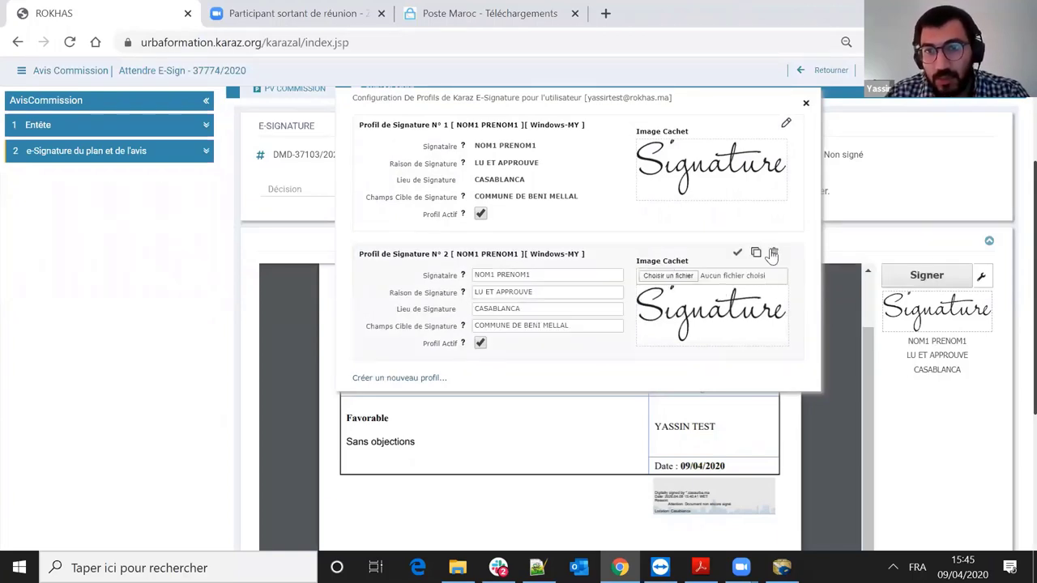
{"action": "left_click", "coordinate": [785, 124]}
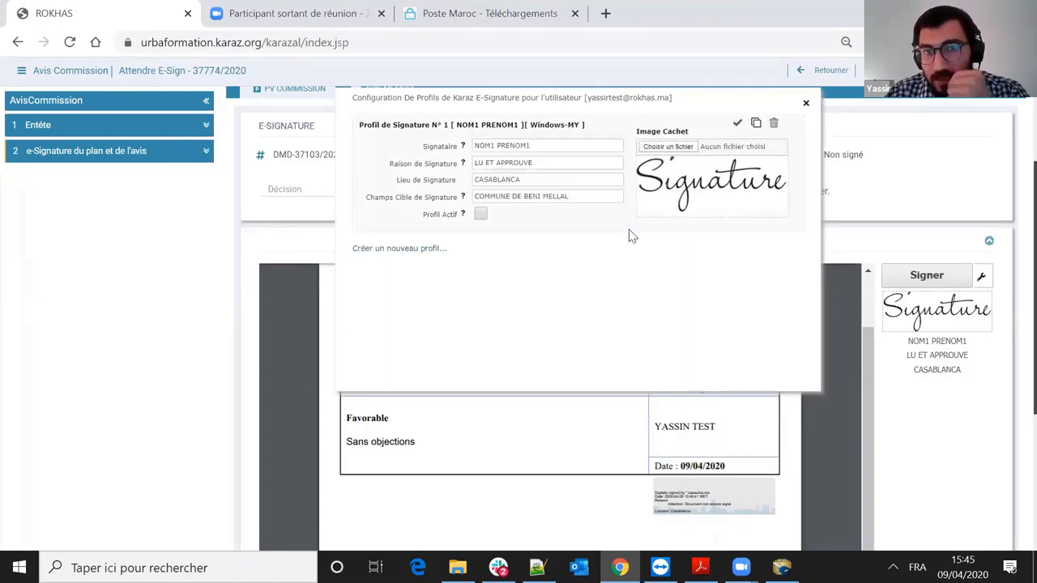
{"action": "left_click", "coordinate": [737, 125]}
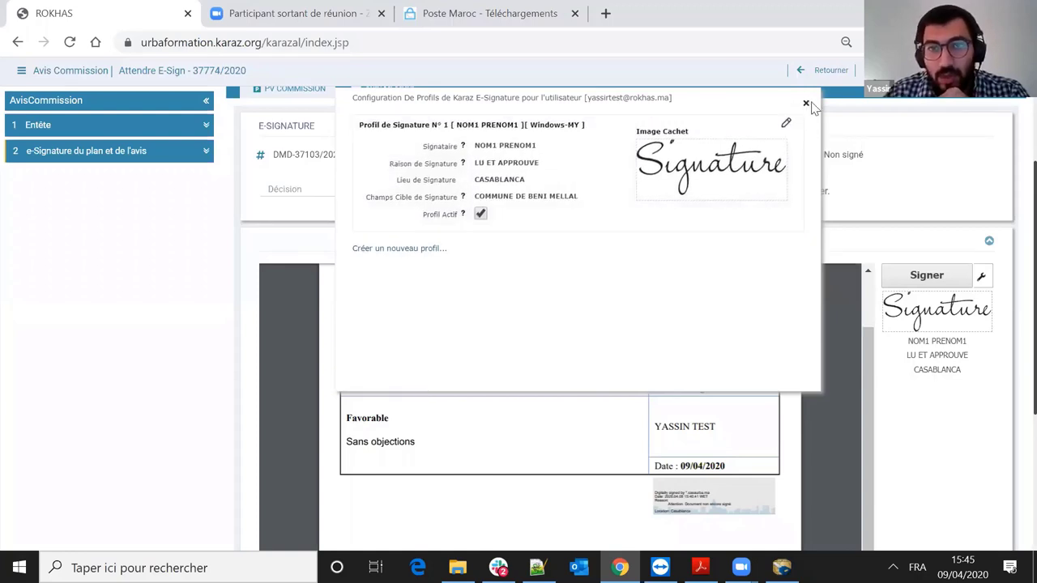
{"action": "left_click", "coordinate": [806, 104]}
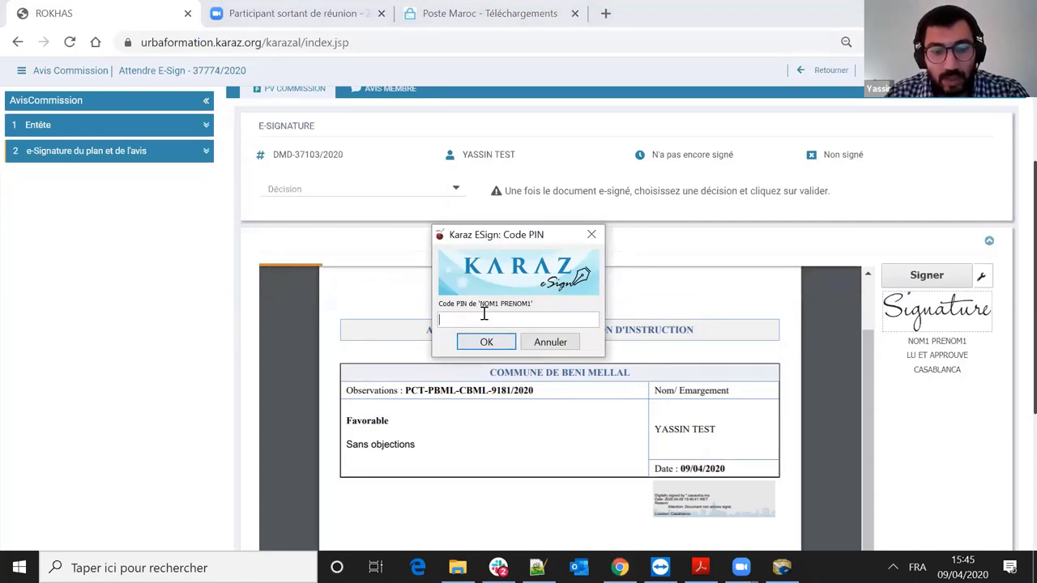
- Enter the token PIN to e-sign the member opinion document
{"action": "type", "text": "******"}
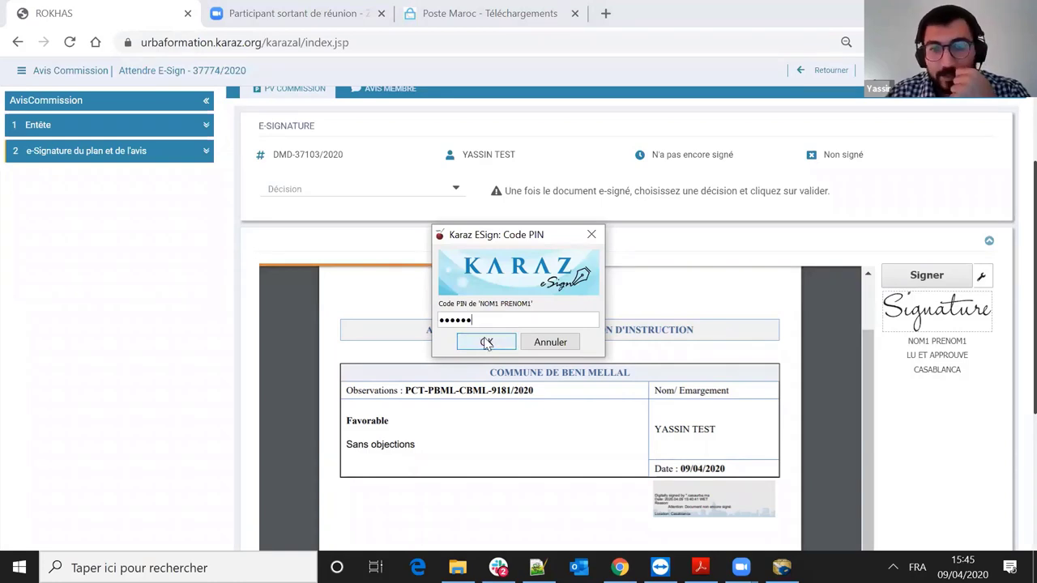
{"action": "left_click", "coordinate": [486, 341]}
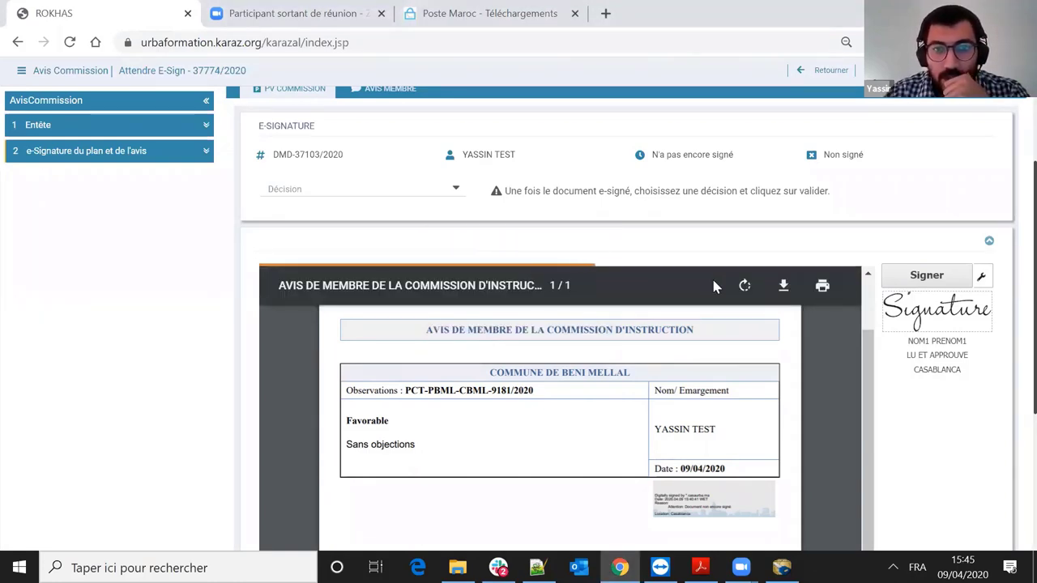
{"action": "scroll", "coordinate": [476, 304], "scroll_direction": "down", "scroll_amount": 2}
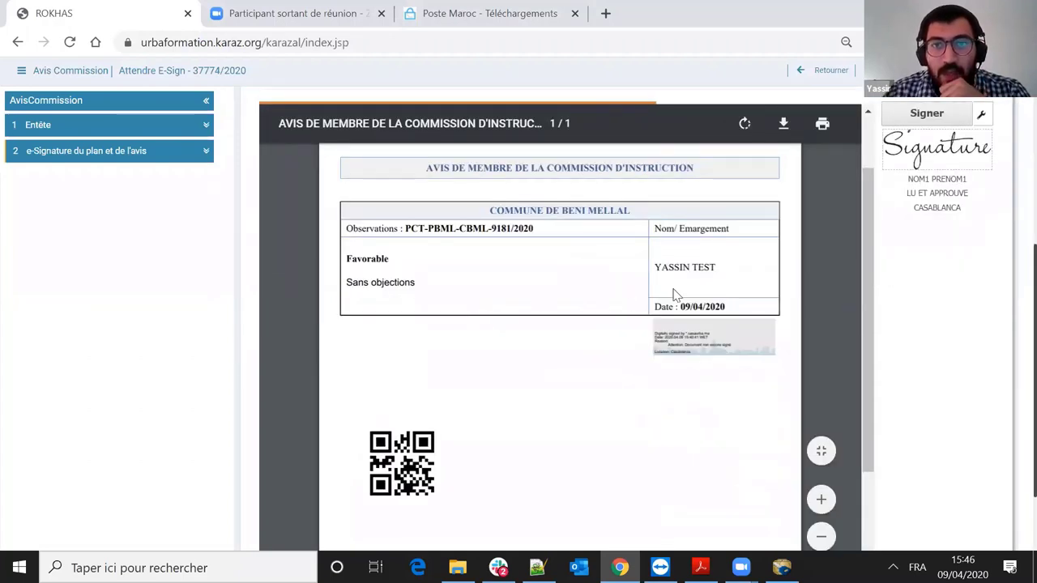
{"action": "scroll", "coordinate": [521, 239], "scroll_direction": "up", "scroll_amount": 1}
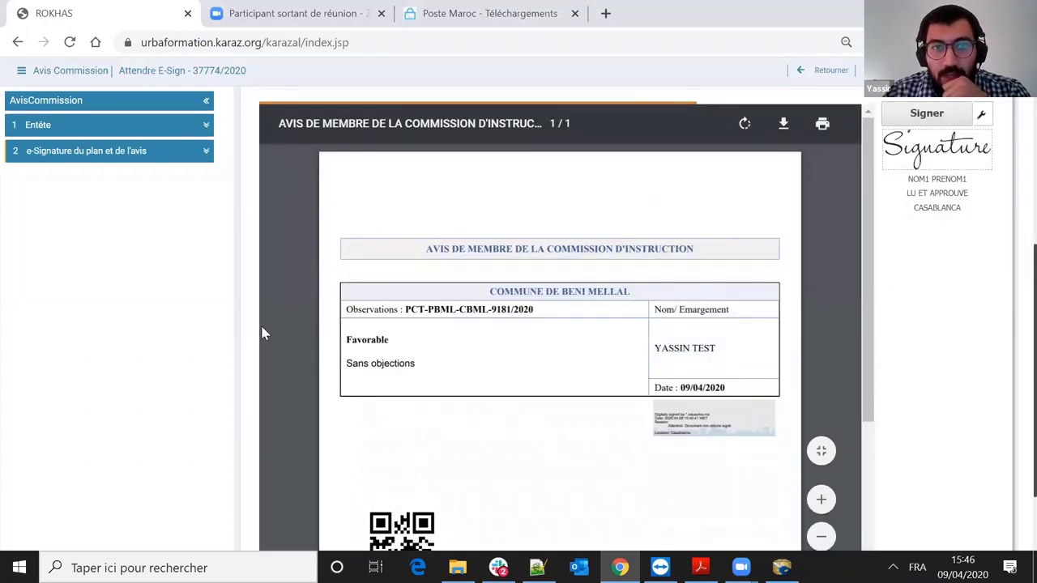
- Review the signed document's Favorable decision, observations reference and member name
{"action": "left_click_drag", "start_coordinate": [373, 341], "coordinate": [345, 364]}
{"action": "left_click_drag", "start_coordinate": [489, 302], "coordinate": [499, 306]}
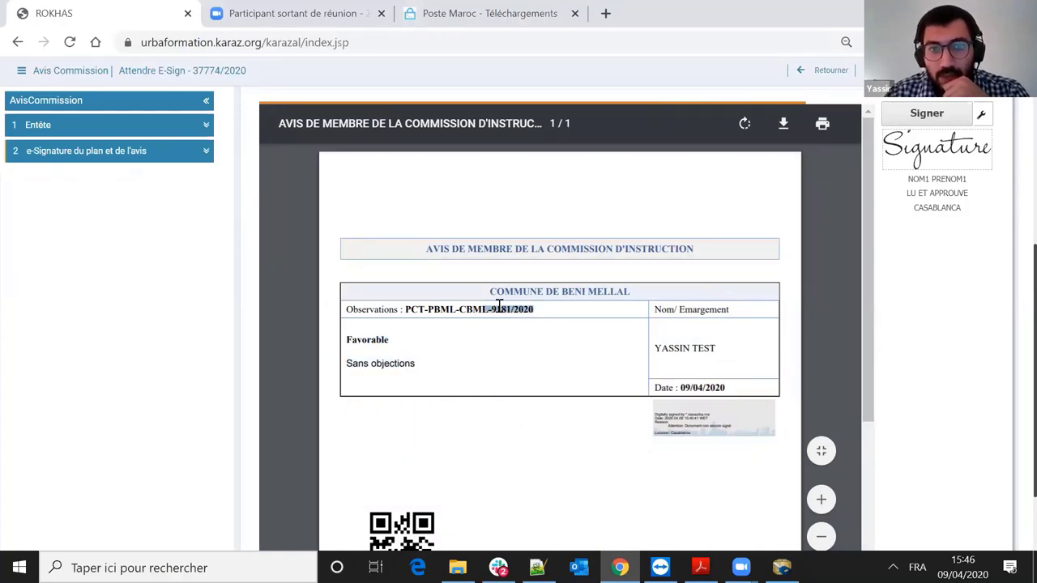
{"action": "left_click", "coordinate": [654, 350]}
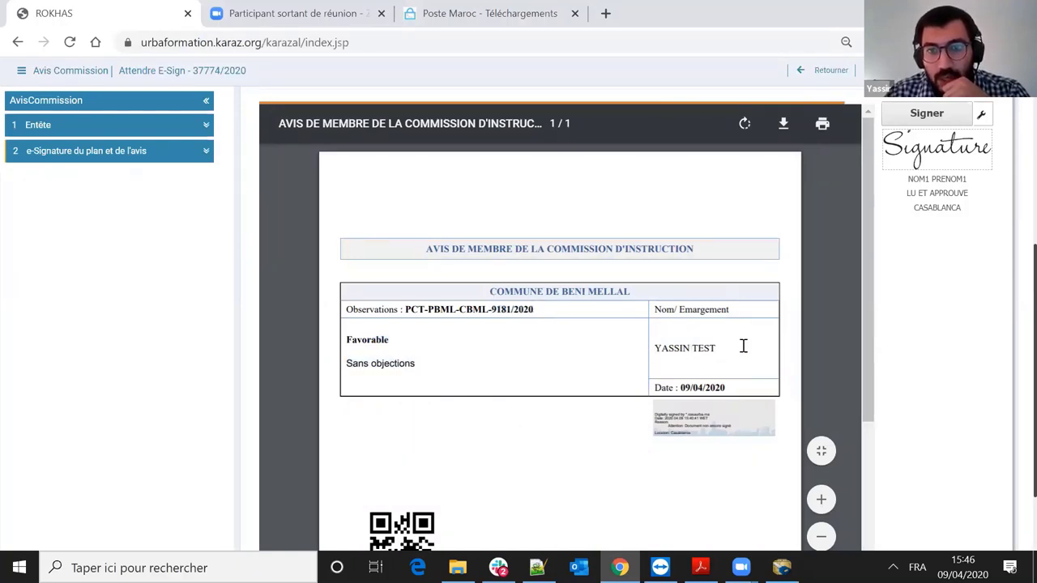
{"action": "left_click_drag", "start_coordinate": [742, 346], "coordinate": [624, 341]}
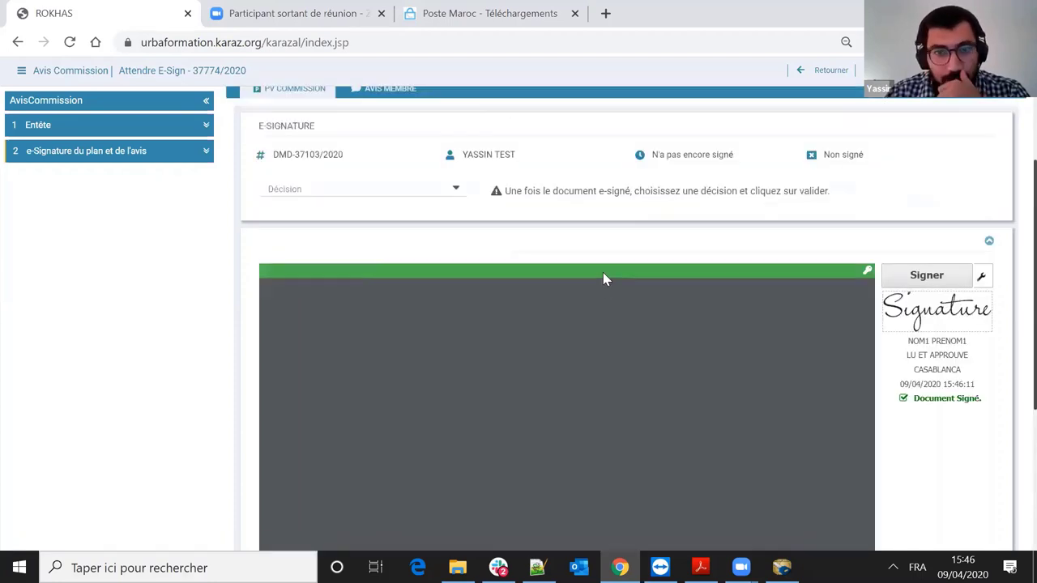
{"action": "scroll", "coordinate": [769, 430], "scroll_direction": "down", "scroll_amount": 3}
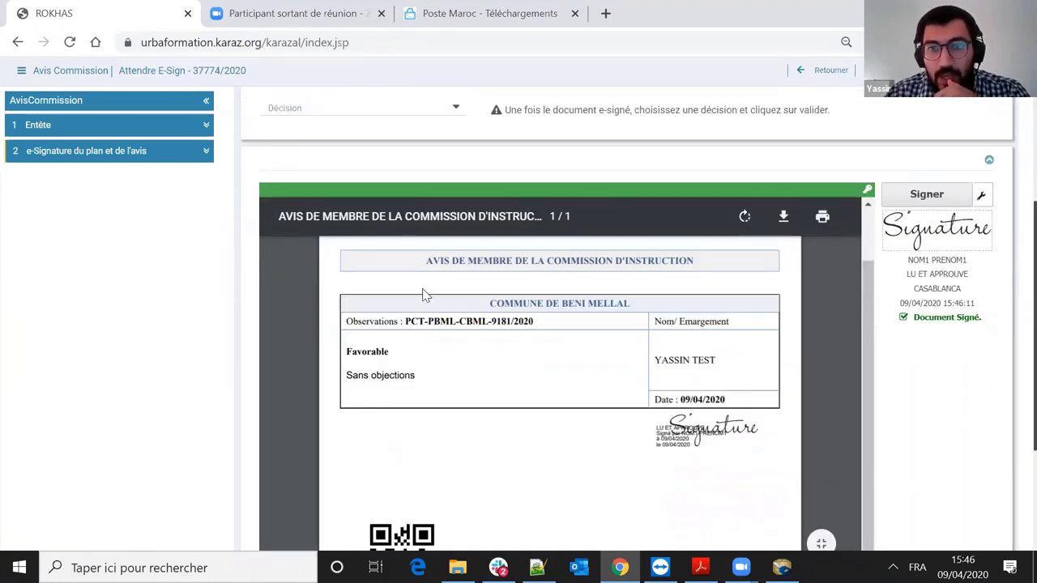
{"action": "scroll", "coordinate": [425, 295], "scroll_direction": "up", "scroll_amount": 5}
- Set the signed document's decision to Valider and submit it
{"action": "left_click", "coordinate": [448, 277]}
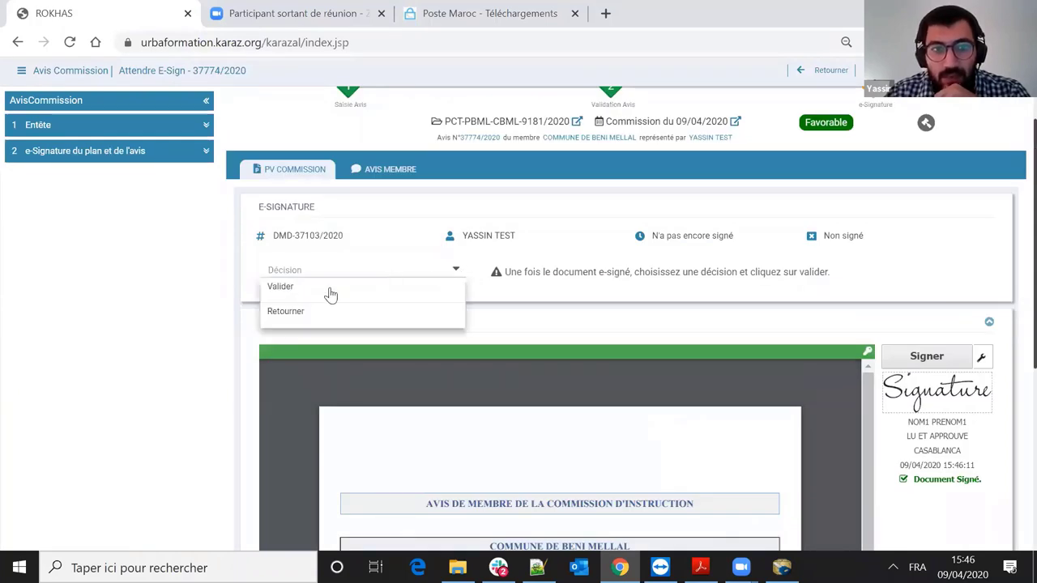
{"action": "left_click", "coordinate": [321, 291]}
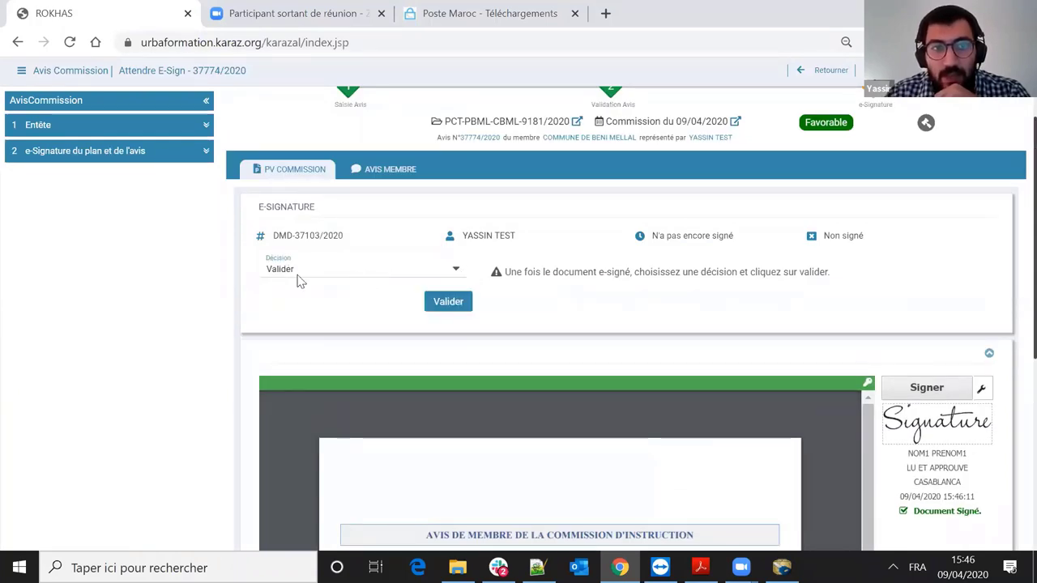
{"action": "left_click", "coordinate": [459, 308]}
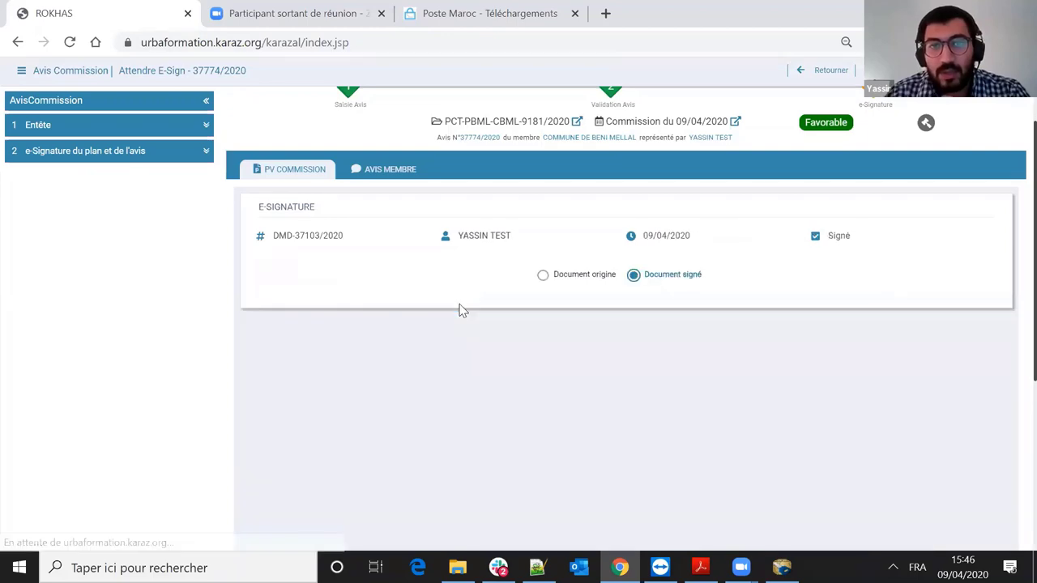
{"action": "scroll", "coordinate": [729, 316], "scroll_direction": "down", "scroll_amount": 2}
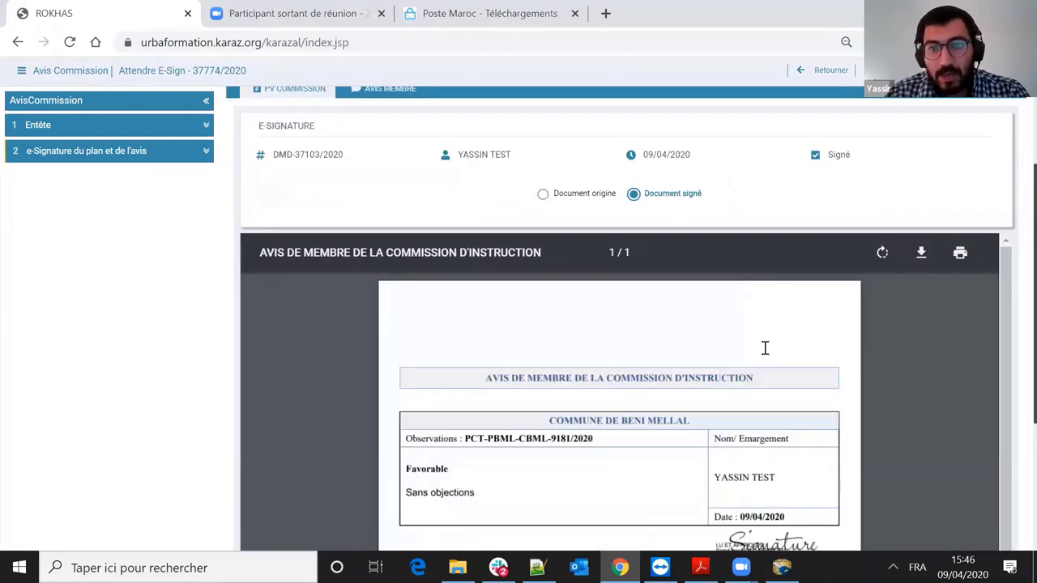
{"action": "scroll", "coordinate": [764, 347], "scroll_direction": "down", "scroll_amount": 3}
{"action": "scroll", "coordinate": [881, 188], "scroll_direction": "up", "scroll_amount": 4}
{"action": "scroll", "coordinate": [881, 188], "scroll_direction": "up", "scroll_amount": 1}
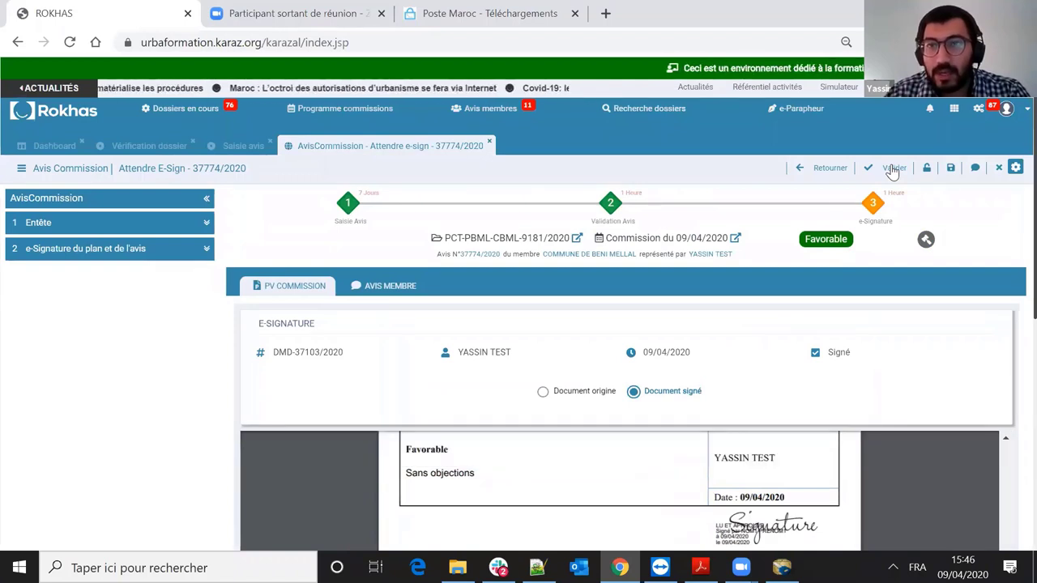
- Validate the e-Signature task from the top toolbar and confirm with Ok
{"action": "left_click", "coordinate": [892, 169]}
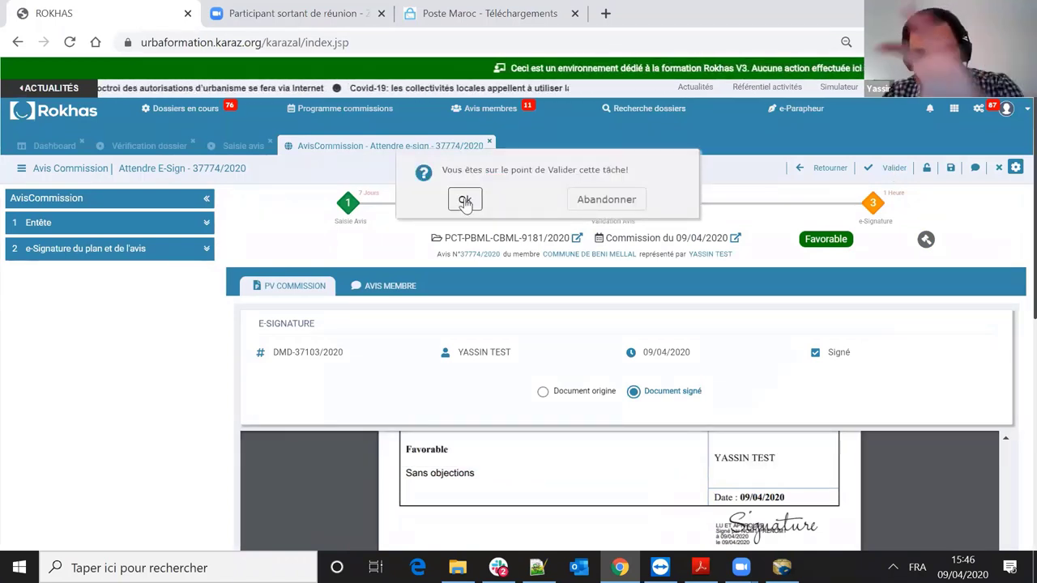
{"action": "left_click", "coordinate": [613, 202]}
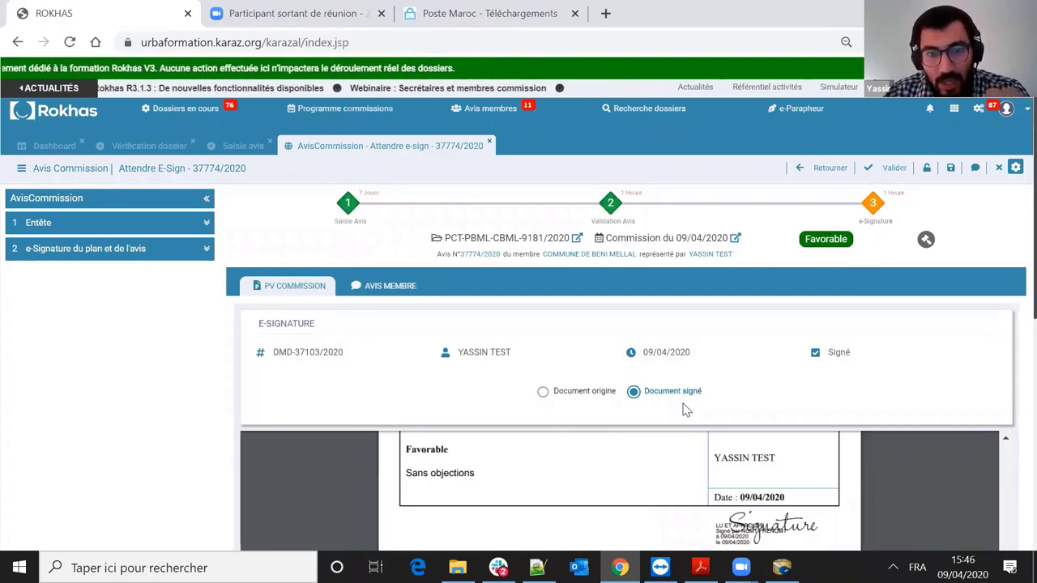
{"action": "scroll", "coordinate": [393, 215], "scroll_direction": "down", "scroll_amount": 1}
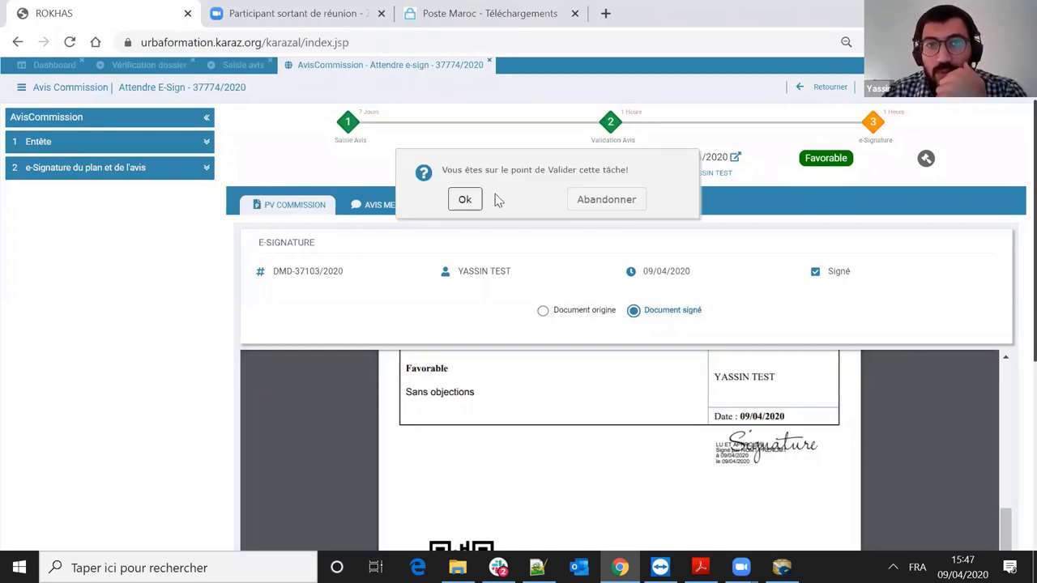
{"action": "left_click", "coordinate": [465, 201]}
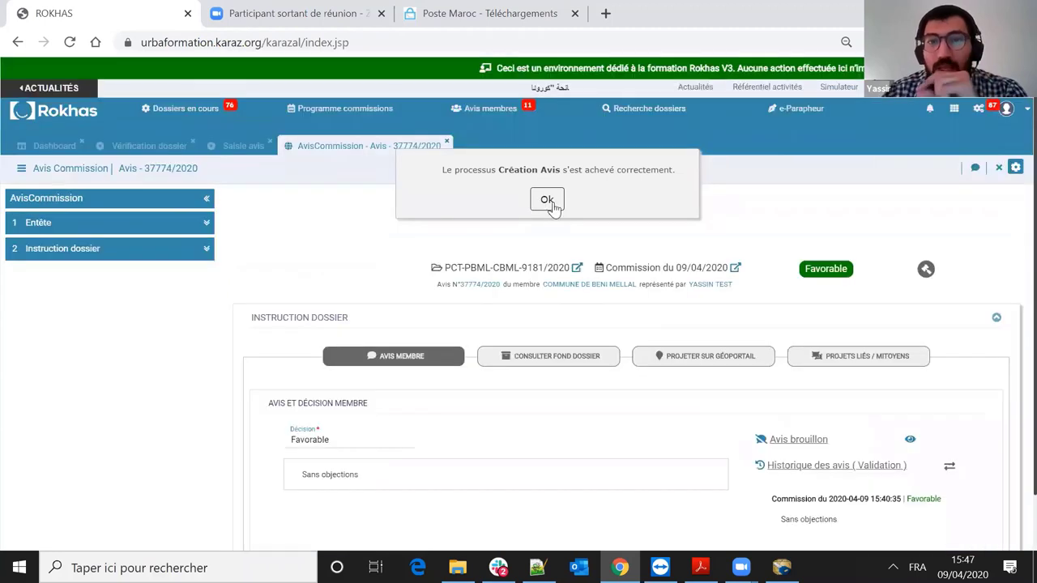
- Dismiss the completion message and close the task lists and AvisCommission 37774/2020 view
{"action": "left_click", "coordinate": [547, 200]}
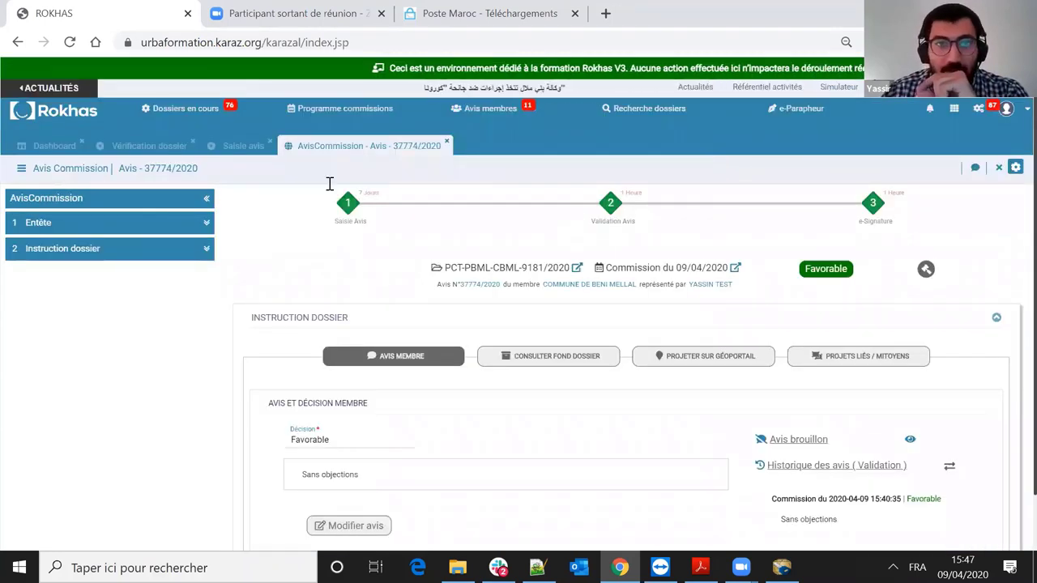
{"action": "left_click", "coordinate": [183, 149]}
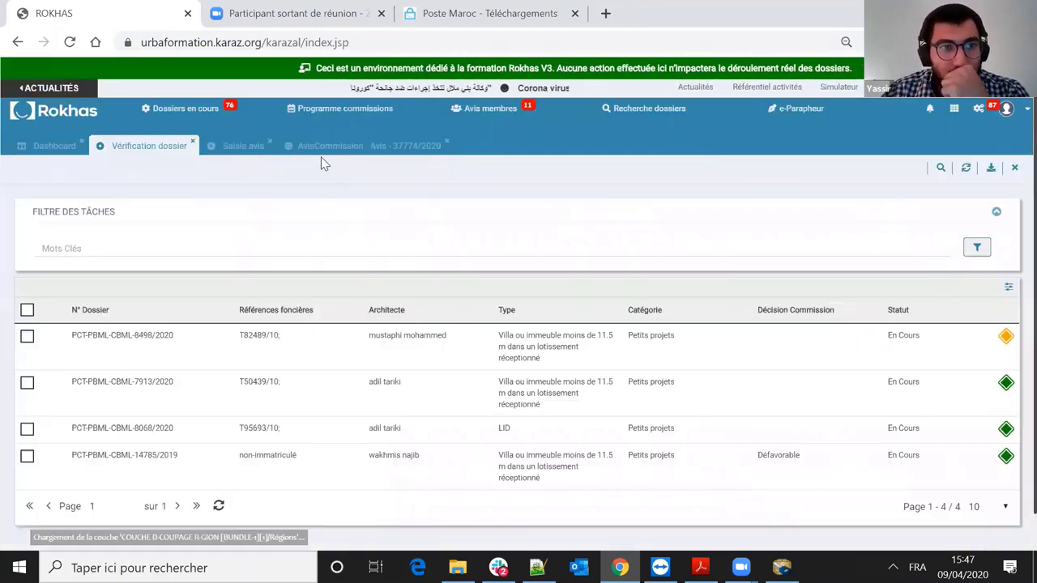
{"action": "left_click", "coordinate": [236, 147]}
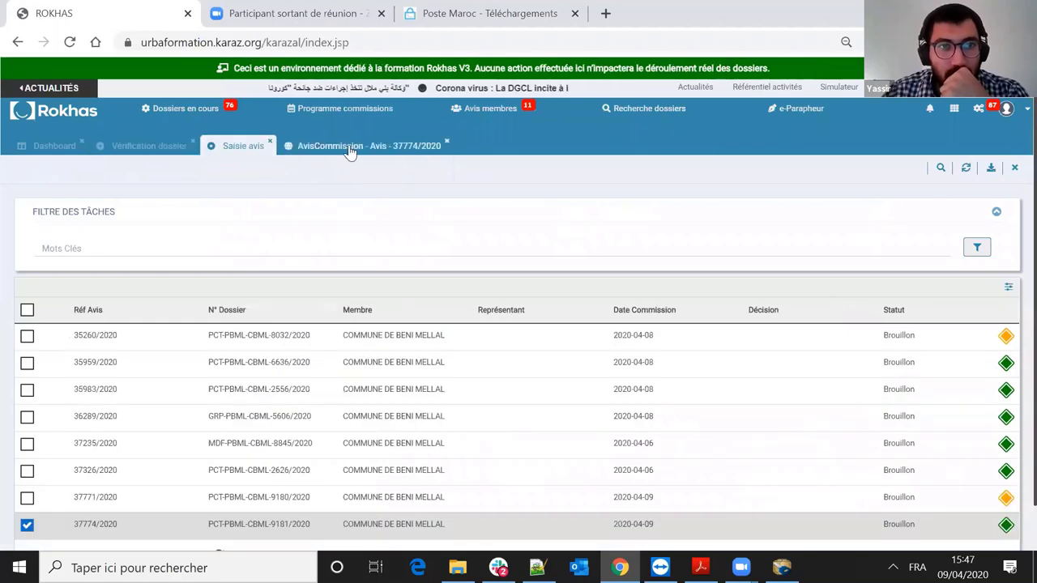
{"action": "left_click", "coordinate": [270, 142]}
{"action": "left_click", "coordinate": [370, 143]}
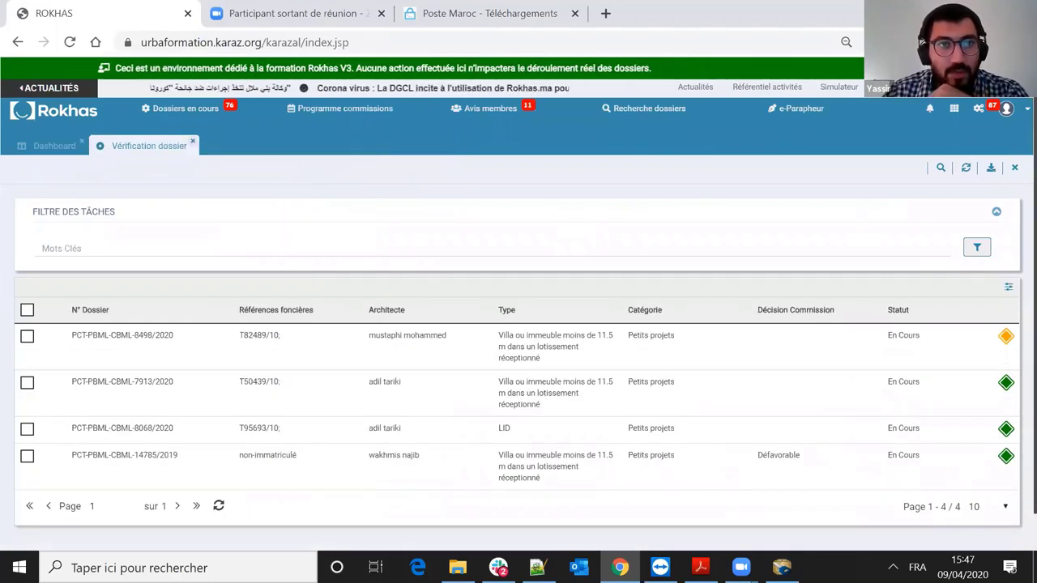
{"action": "left_click", "coordinate": [192, 142]}
- Clear the application cache and view Réunions Commission from 02/04/2020 to 16/04/2020
{"action": "left_click", "coordinate": [1006, 108]}
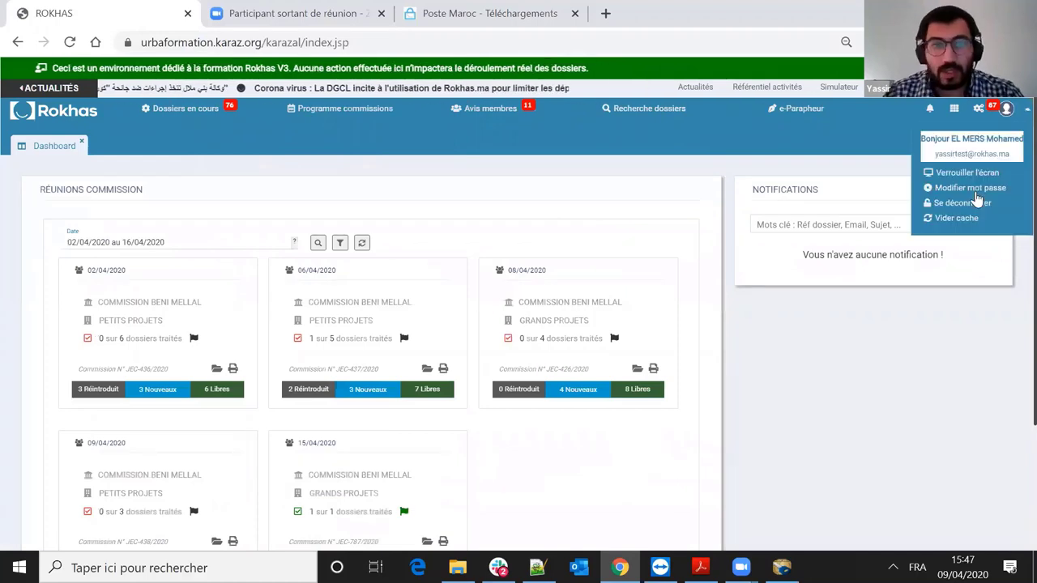
{"action": "left_click", "coordinate": [968, 220]}
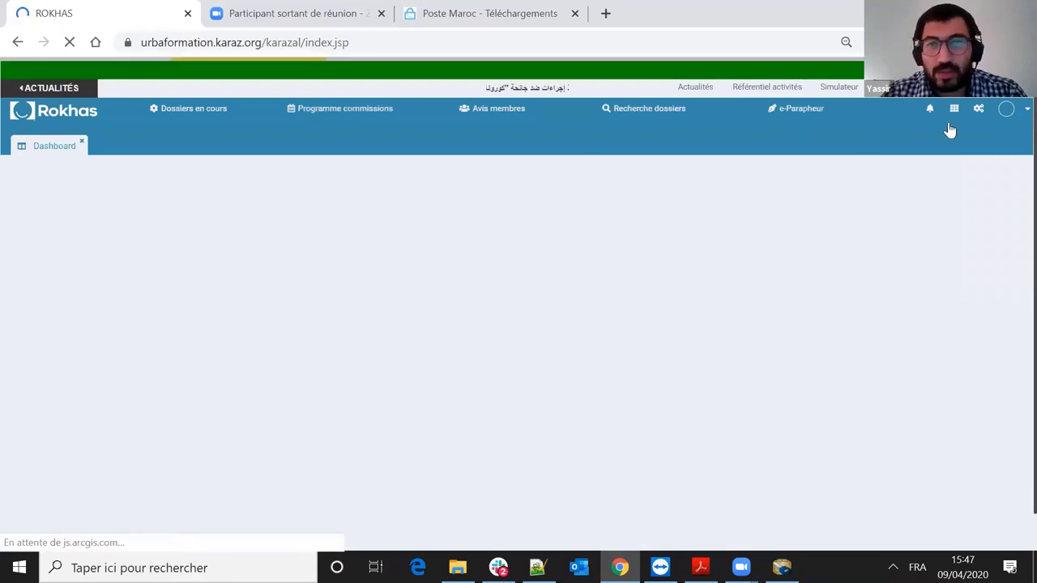
{"action": "scroll", "coordinate": [1000, 115], "scroll_direction": "down", "scroll_amount": 1}
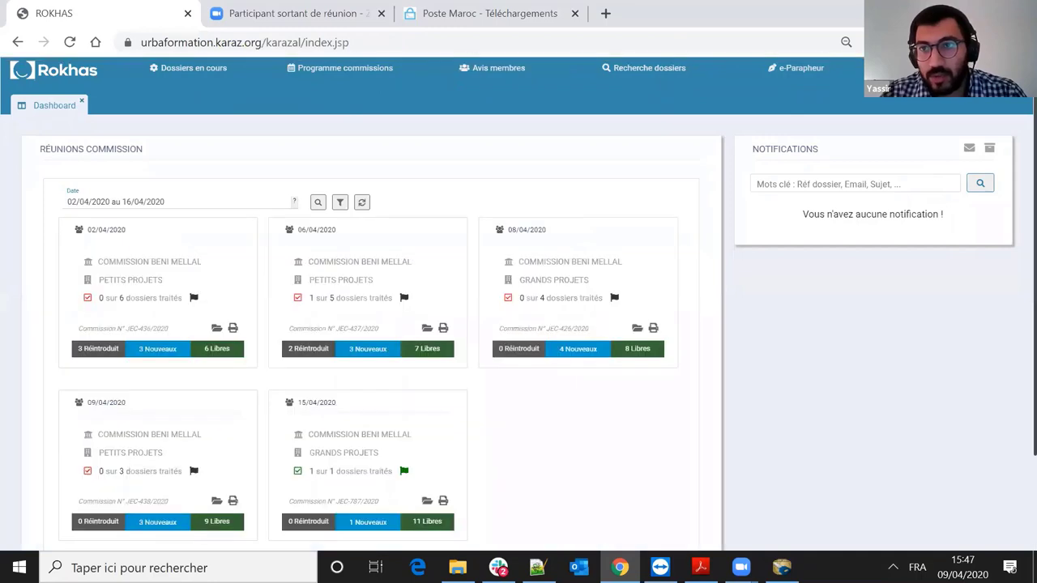
{"action": "left_click", "coordinate": [916, 84]}
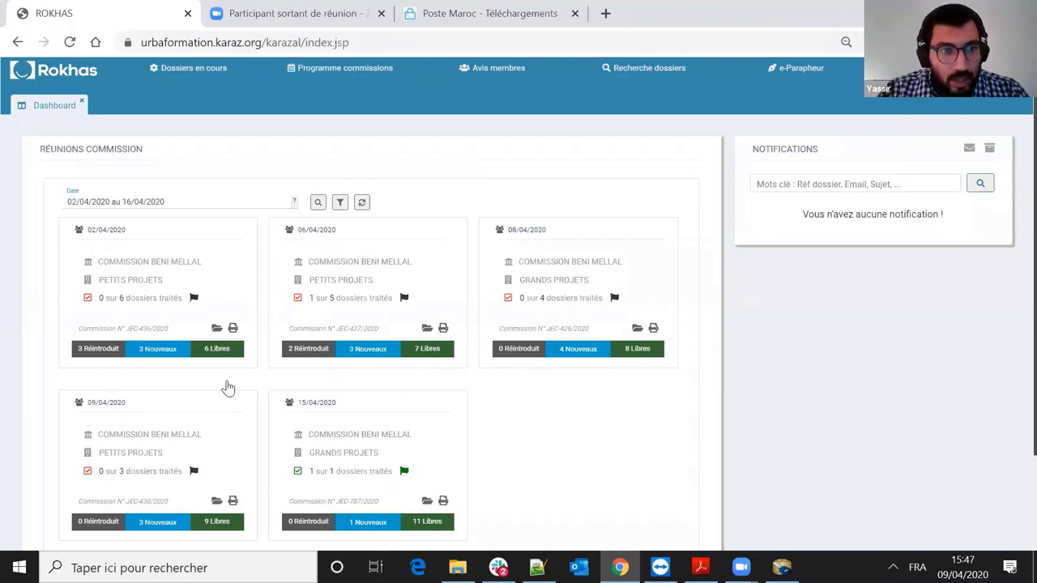
{"action": "scroll", "coordinate": [228, 388], "scroll_direction": "down", "scroll_amount": 1}
- Open the 09/04/2020 commission's dossiers and start video conference 9851/2020 for dossier 9181/2020
{"action": "scroll", "coordinate": [218, 374], "scroll_direction": "down", "scroll_amount": 1}
{"action": "left_click", "coordinate": [216, 370]}
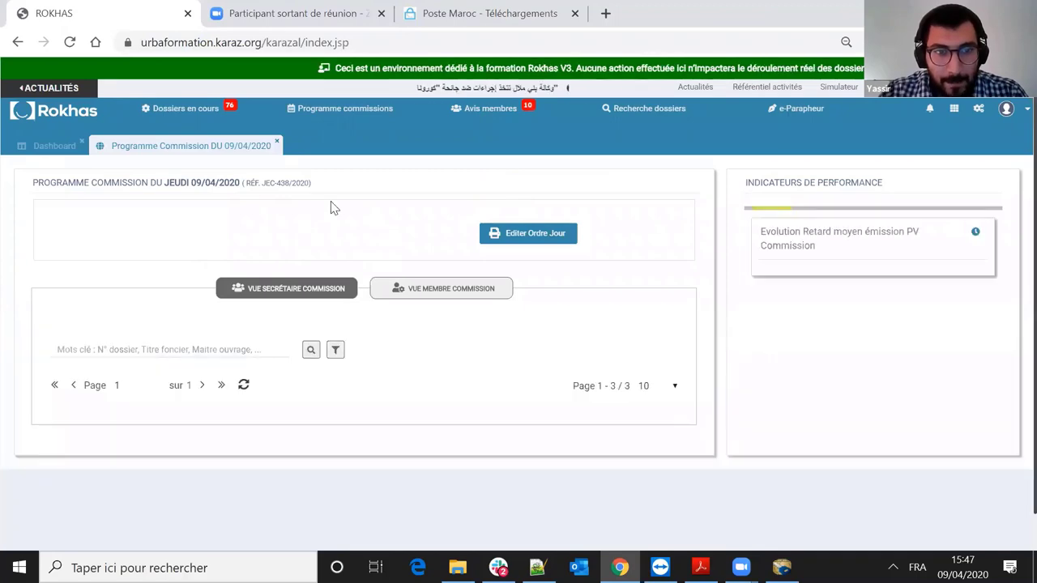
{"action": "scroll", "coordinate": [535, 283], "scroll_direction": "down", "scroll_amount": 1}
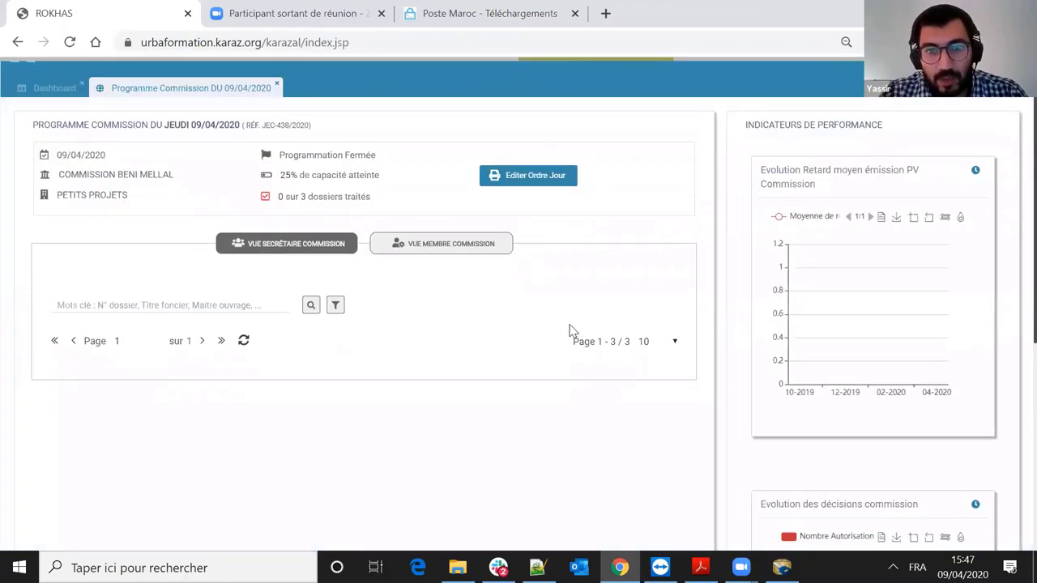
{"action": "scroll", "coordinate": [535, 281], "scroll_direction": "down", "scroll_amount": 4}
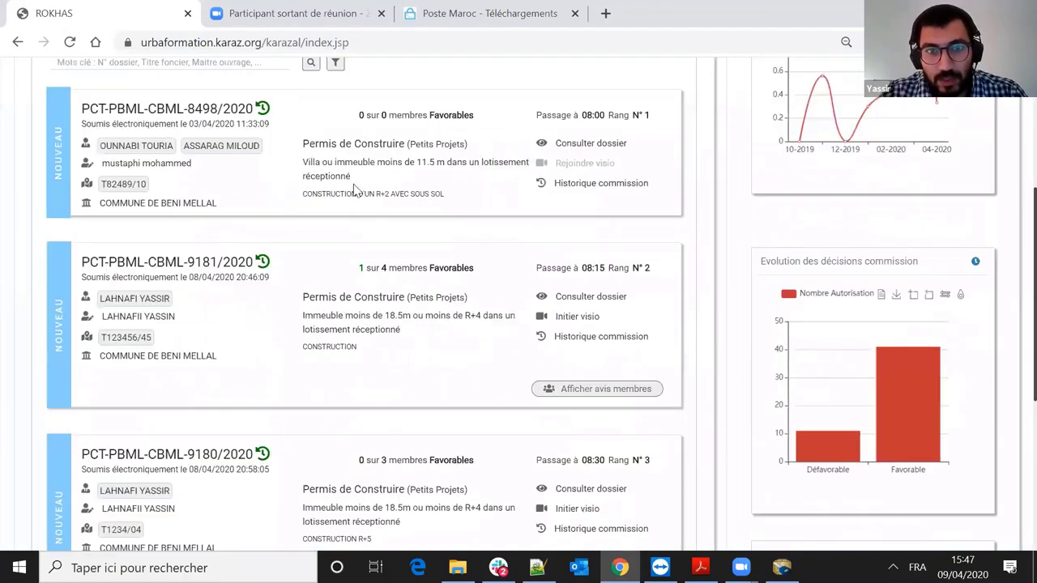
{"action": "left_click", "coordinate": [566, 289]}
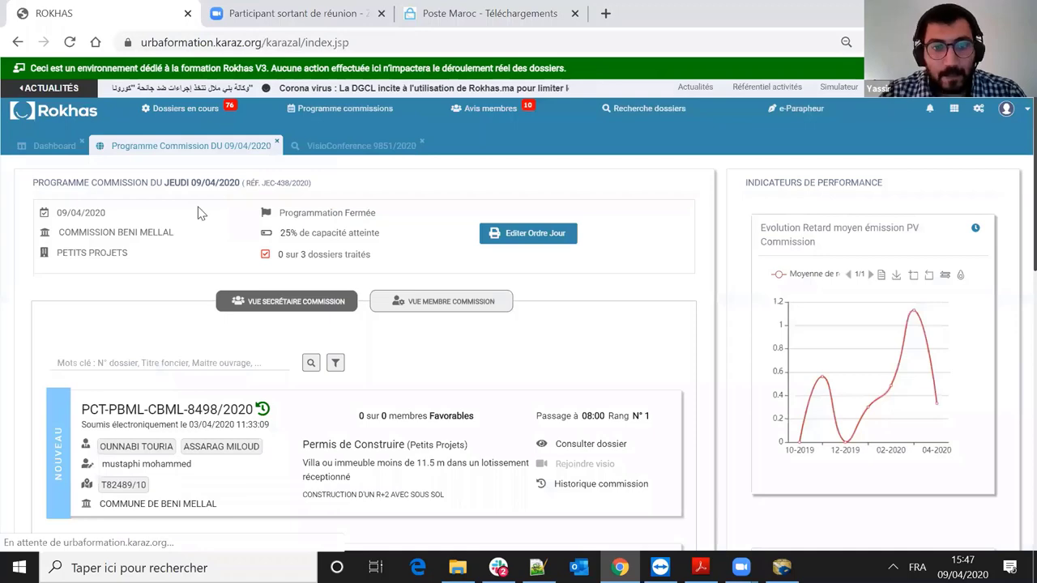
{"action": "key", "text": "ctrl+minus"}
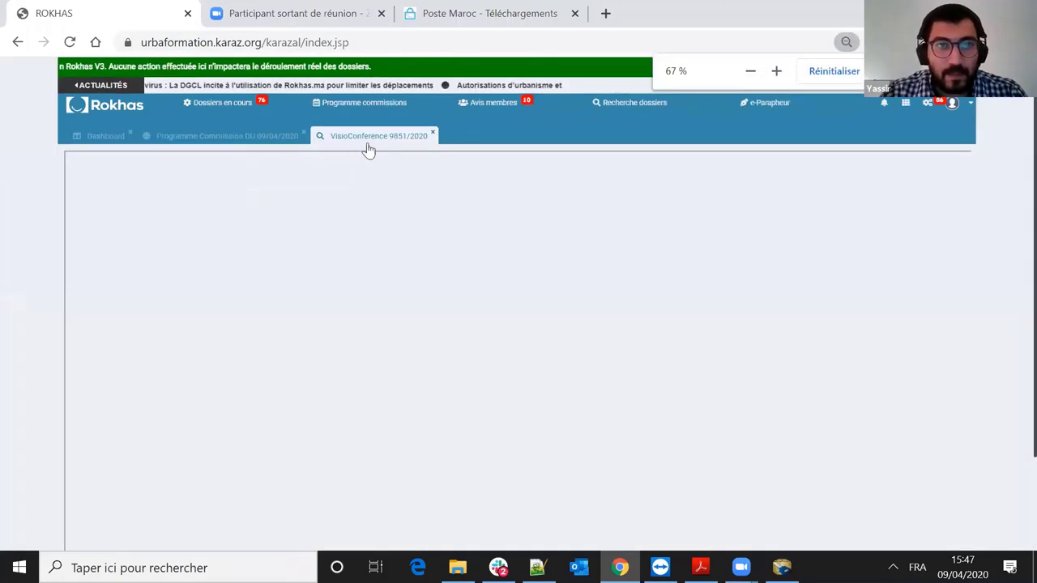
- Start the Karaz Visio call for 9851/2020 and dismiss the camera/microphone access alert
{"action": "key", "text": "ctrl+plus"}
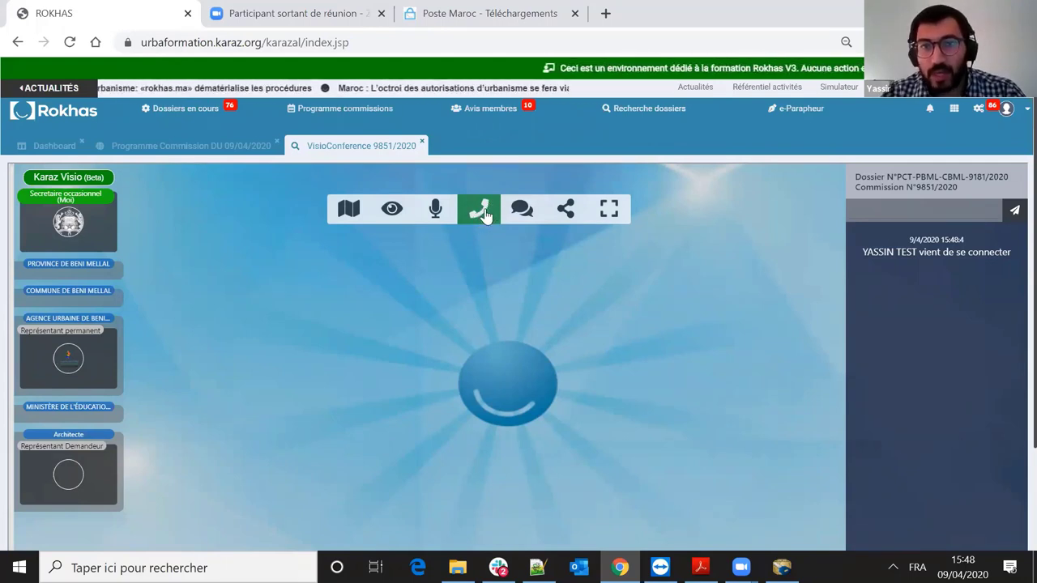
{"action": "left_click", "coordinate": [480, 212]}
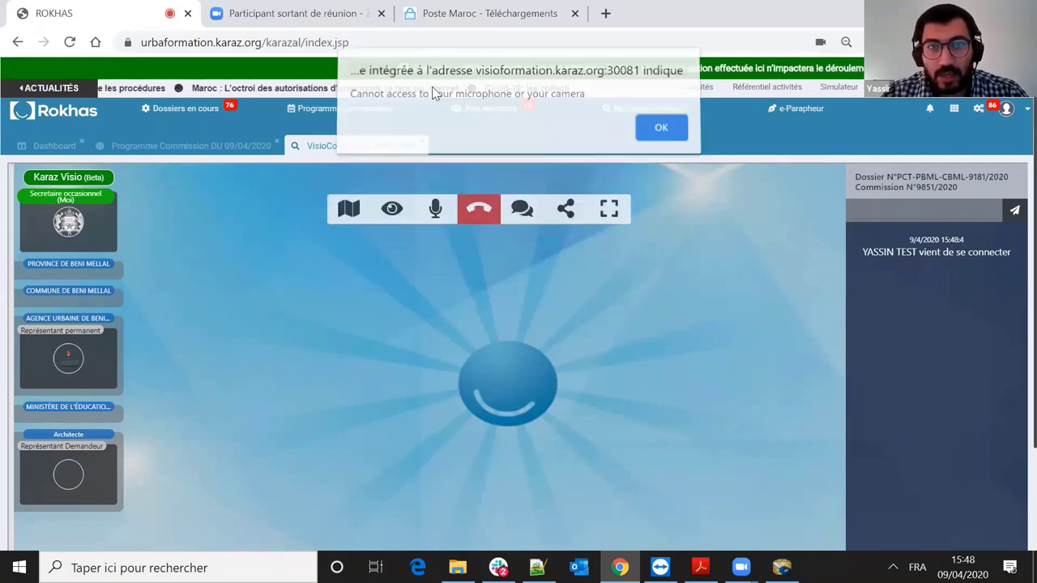
{"action": "left_click", "coordinate": [662, 131]}
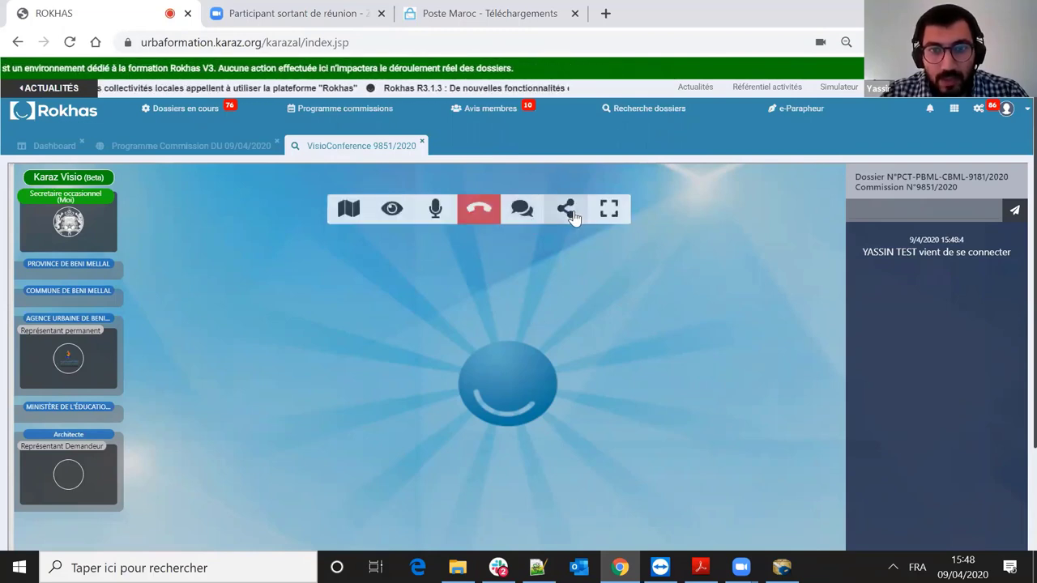
- Share JEUX PLAN.pdf from the available documents so the plan shows in the conference
{"action": "left_click", "coordinate": [565, 211]}
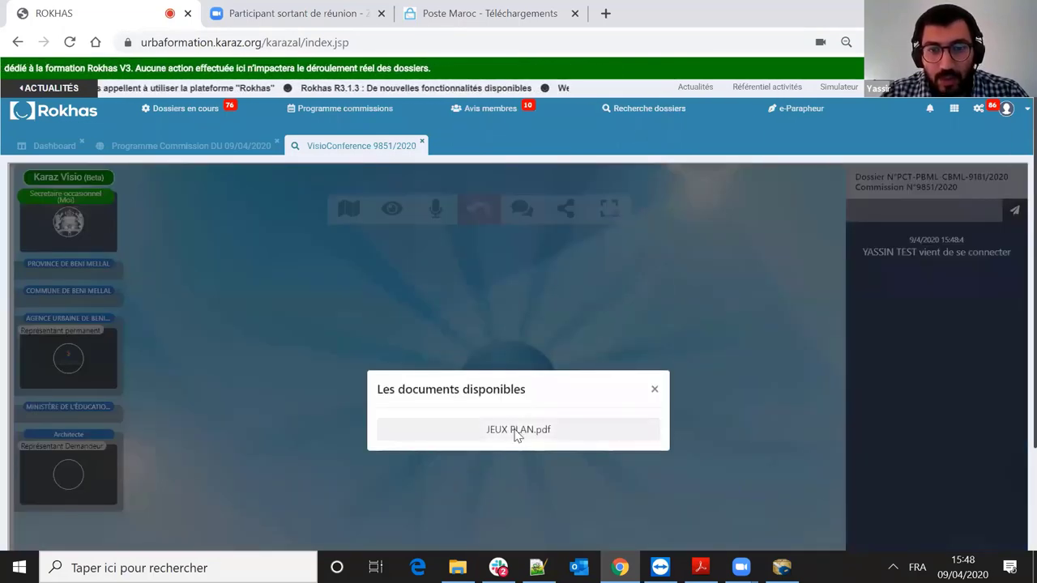
{"action": "left_click", "coordinate": [616, 269]}
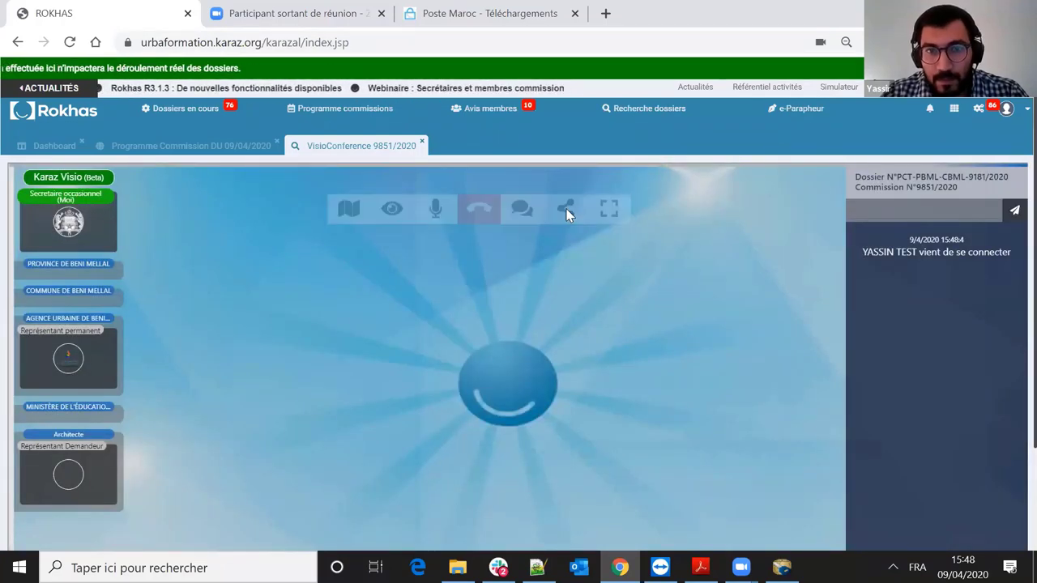
{"action": "left_click", "coordinate": [567, 213]}
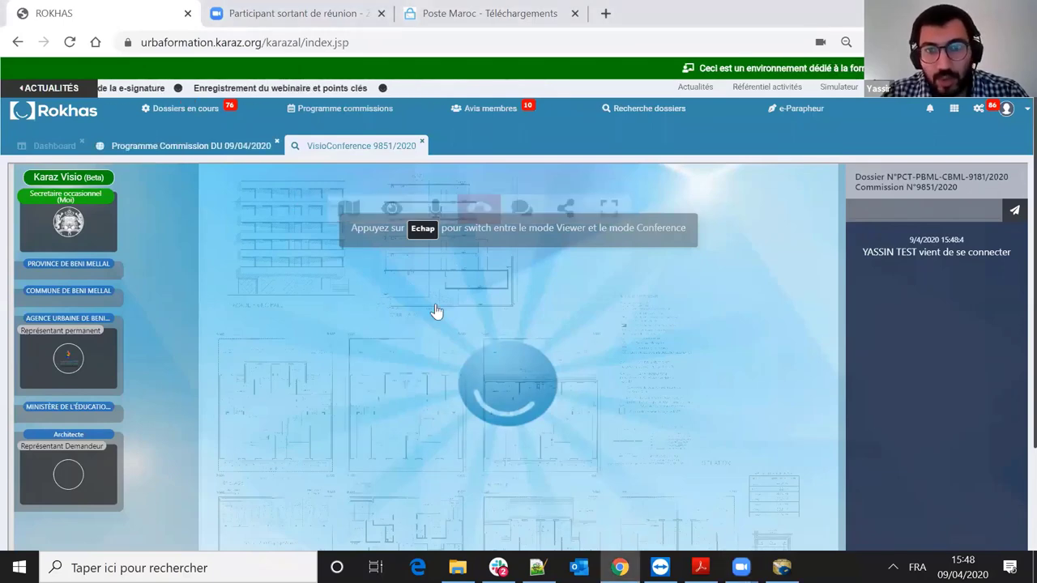
- Hang up on the Architecte participant and switch the conference to plan viewer mode
{"action": "scroll", "coordinate": [511, 256], "scroll_direction": "down", "scroll_amount": 3}
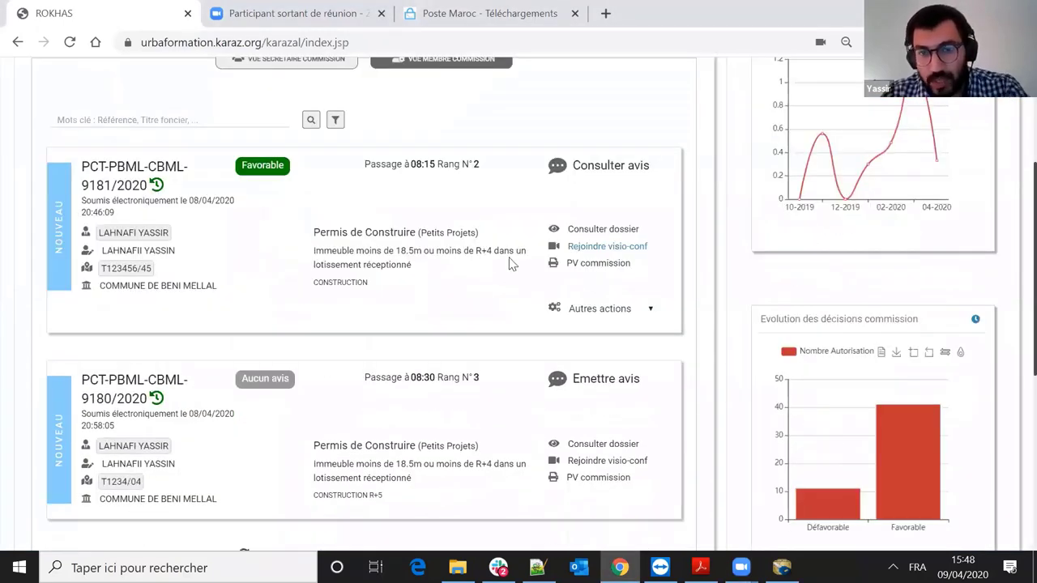
{"action": "scroll", "coordinate": [340, 194], "scroll_direction": "up", "scroll_amount": 3}
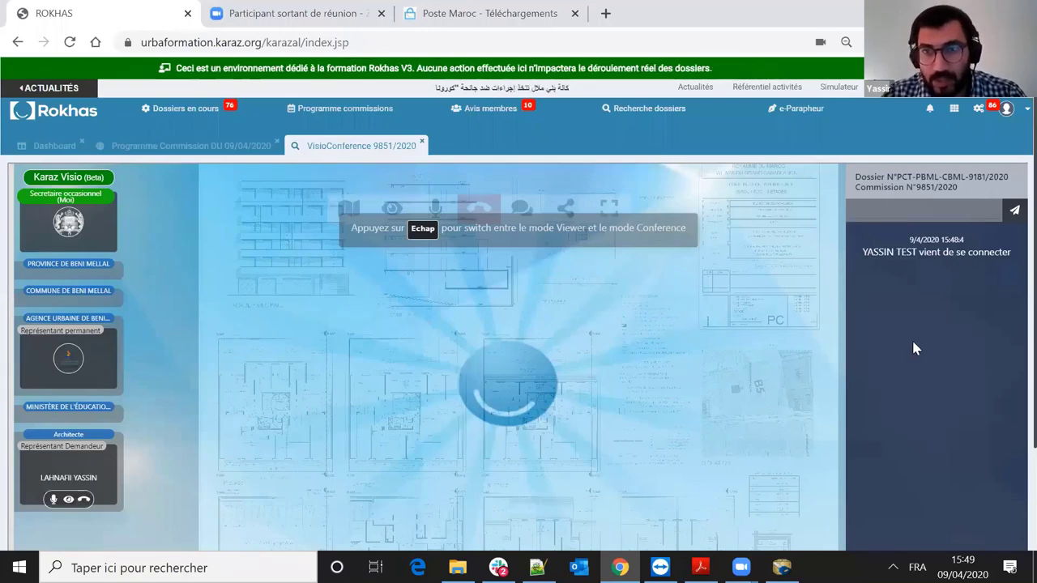
{"action": "scroll", "coordinate": [911, 348], "scroll_direction": "down", "scroll_amount": 2}
{"action": "scroll", "coordinate": [875, 267], "scroll_direction": "up", "scroll_amount": 1}
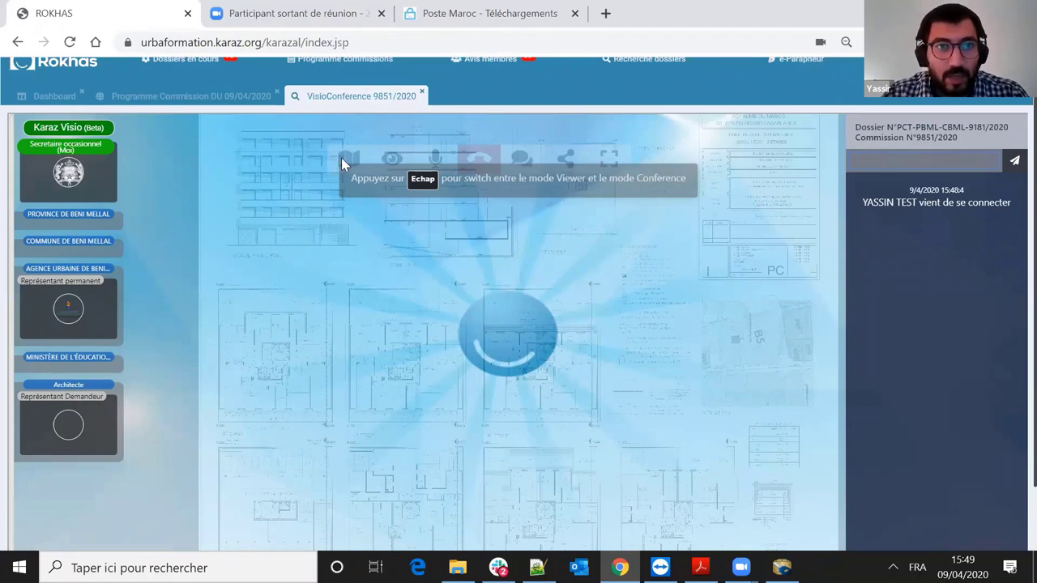
{"action": "mouse_move", "coordinate": [81, 326]}
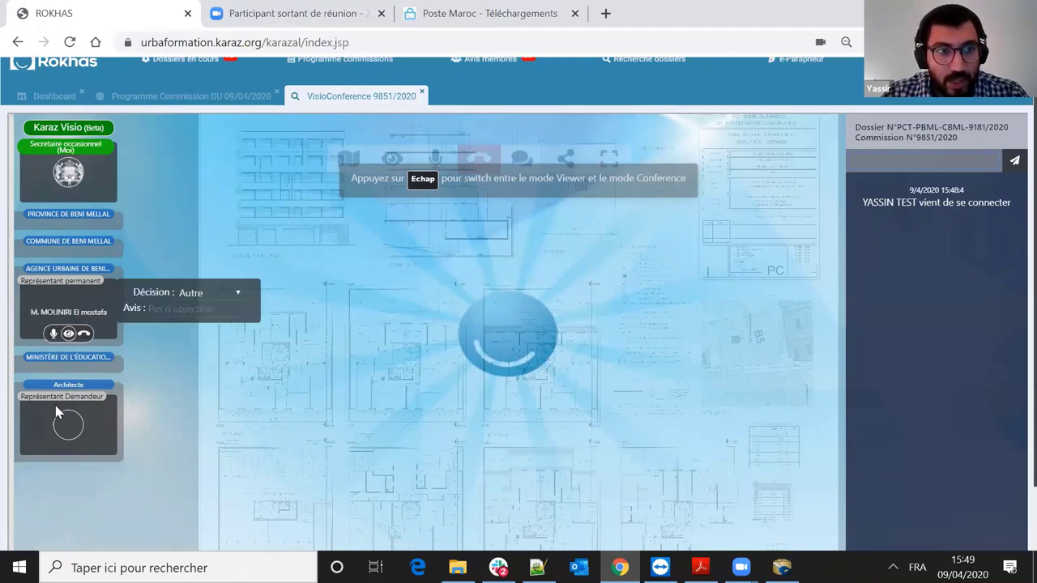
{"action": "mouse_move", "coordinate": [70, 456]}
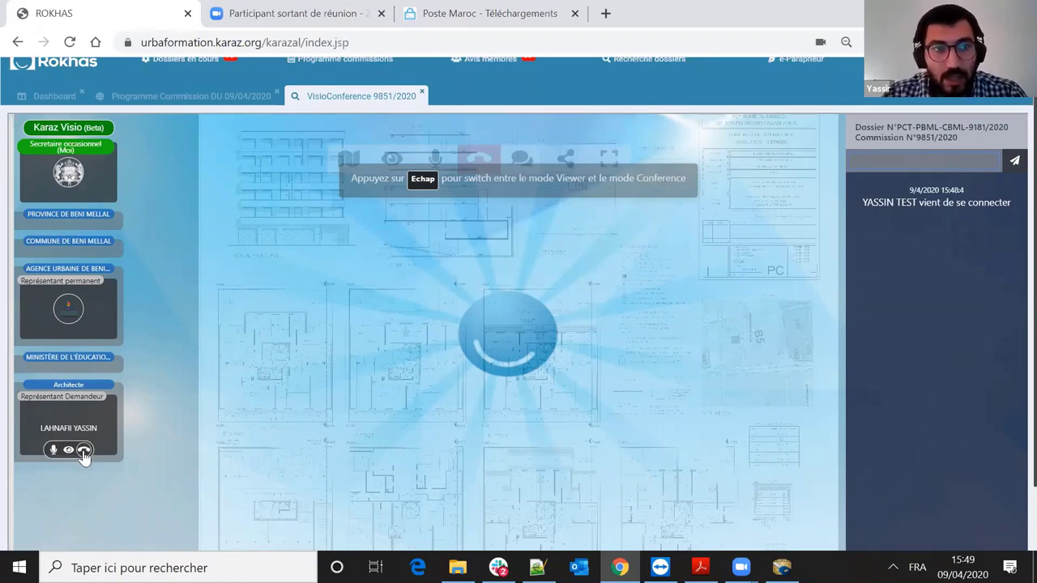
{"action": "left_click", "coordinate": [83, 451]}
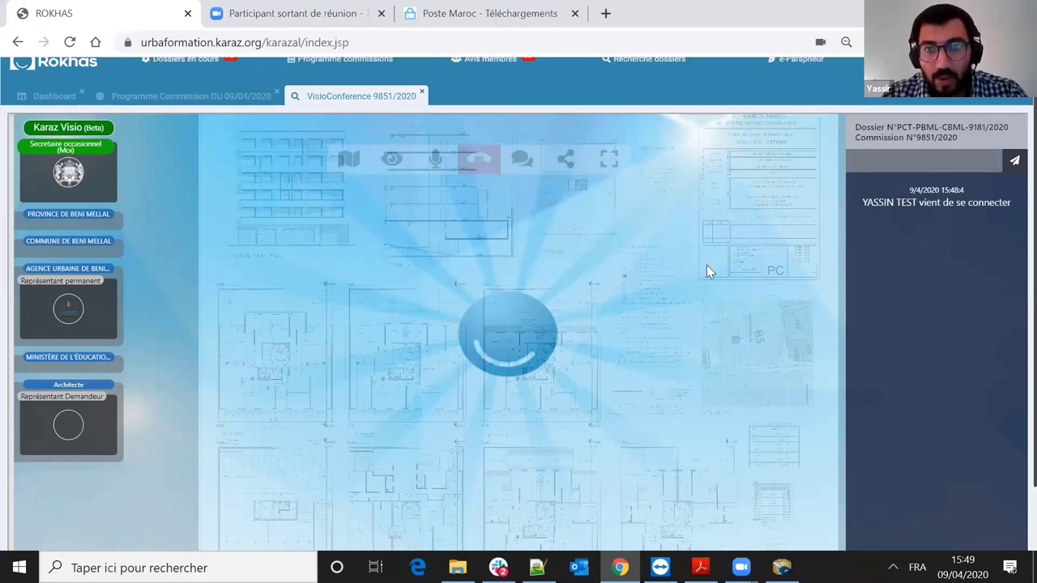
{"action": "key", "text": "Escape"}
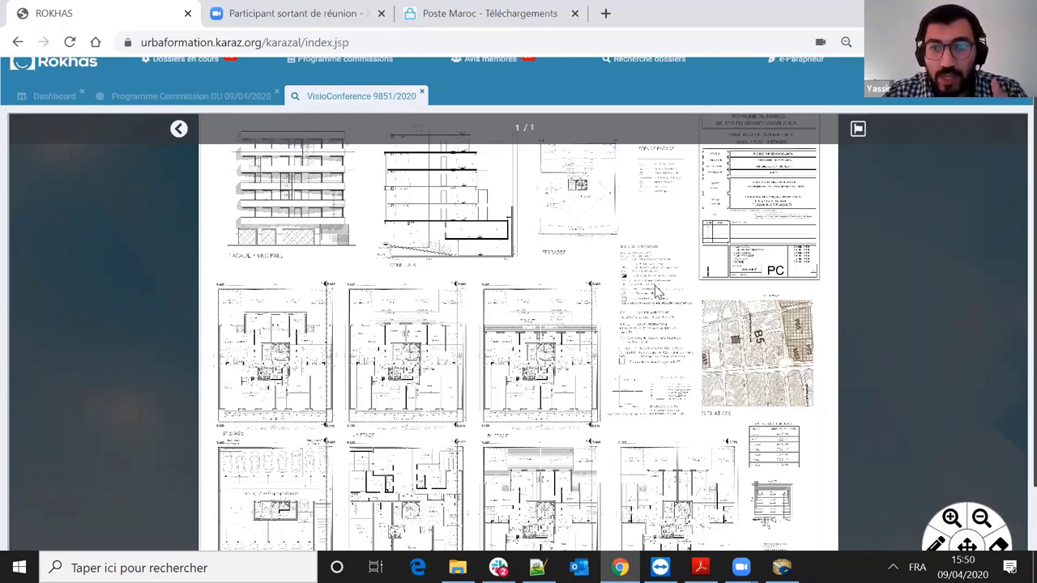
- Zoom into the shared plan and pan down to the floor plans below COUPE A-A
{"action": "scroll", "coordinate": [955, 439], "scroll_direction": "down", "scroll_amount": 1}
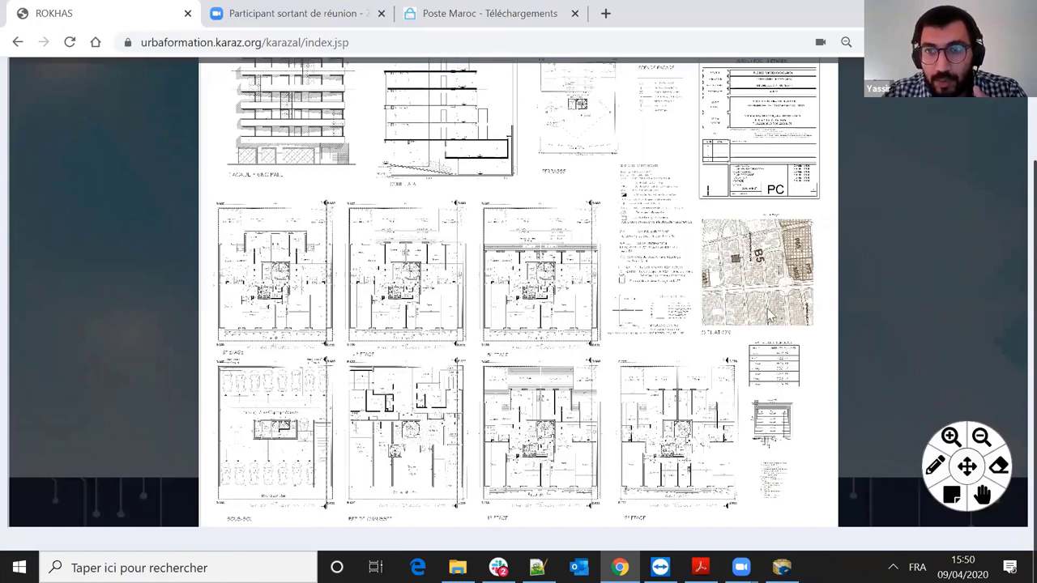
{"action": "scroll", "coordinate": [750, 312], "scroll_direction": "up", "scroll_amount": 3}
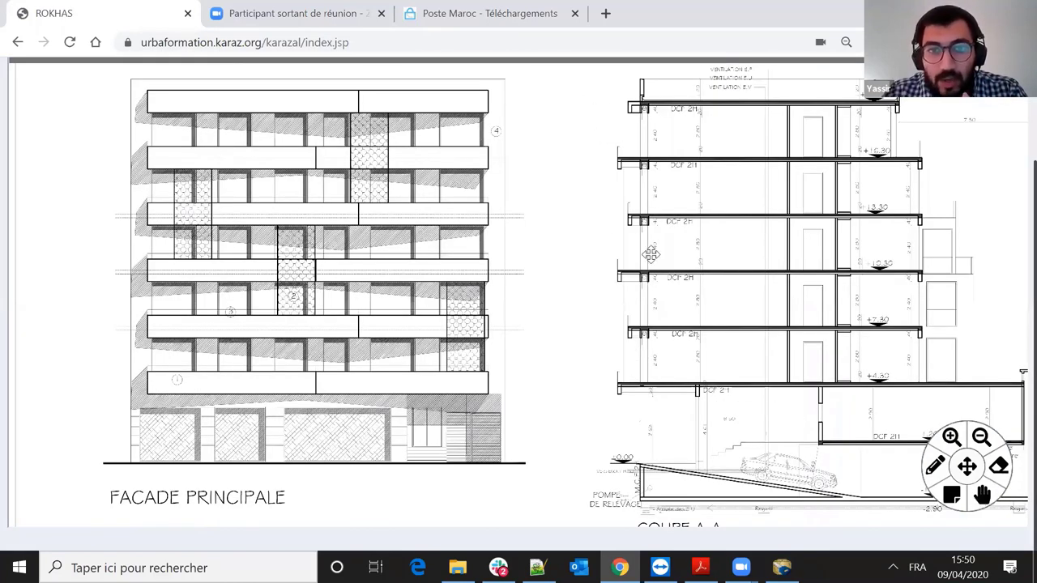
{"action": "left_click", "coordinate": [951, 437]}
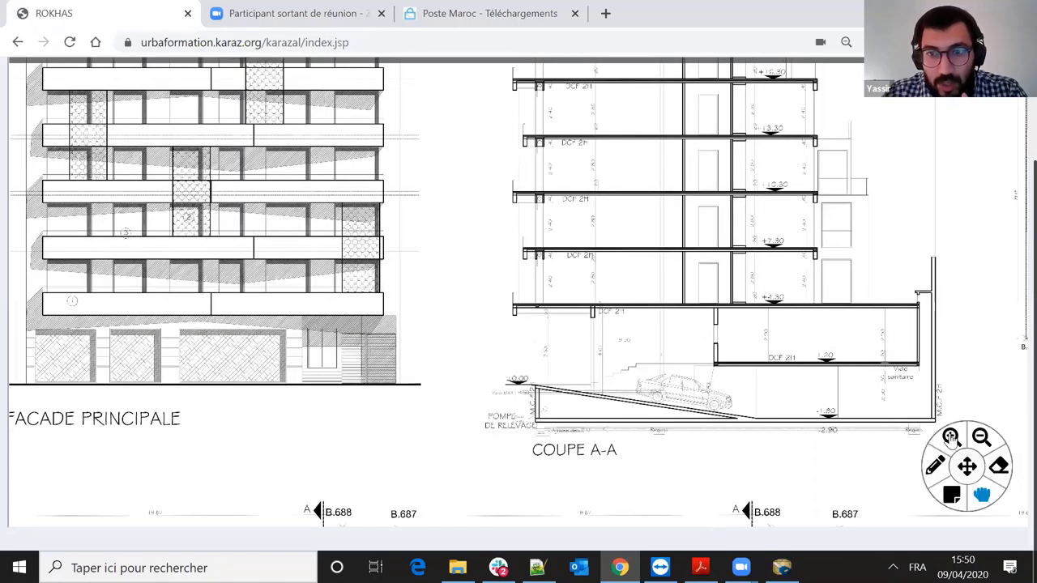
{"action": "left_click", "coordinate": [951, 437]}
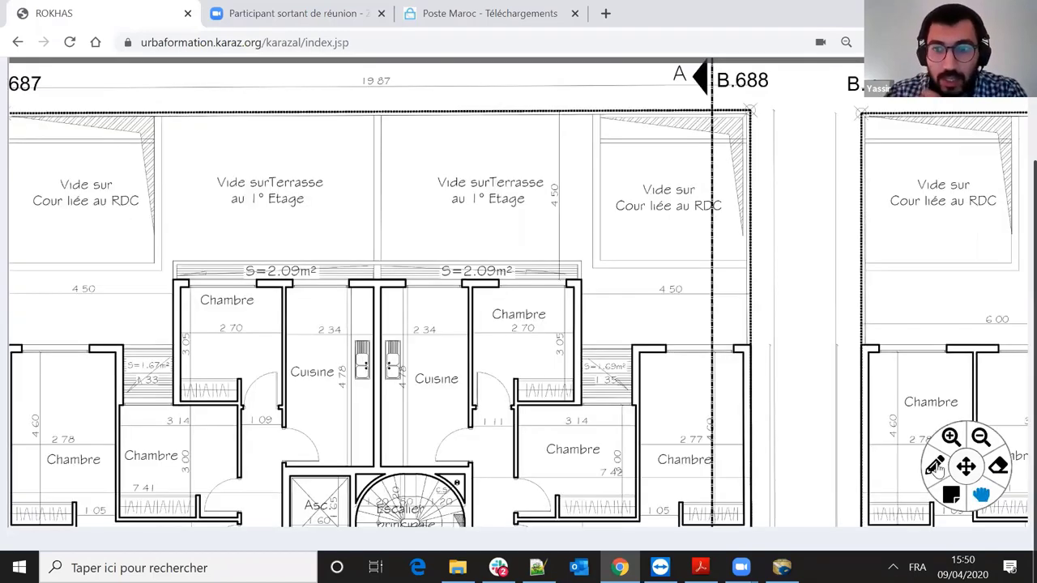
- Circle the Chambre room beside the Cuisine in red with the pencil tool
{"action": "left_click", "coordinate": [935, 468]}
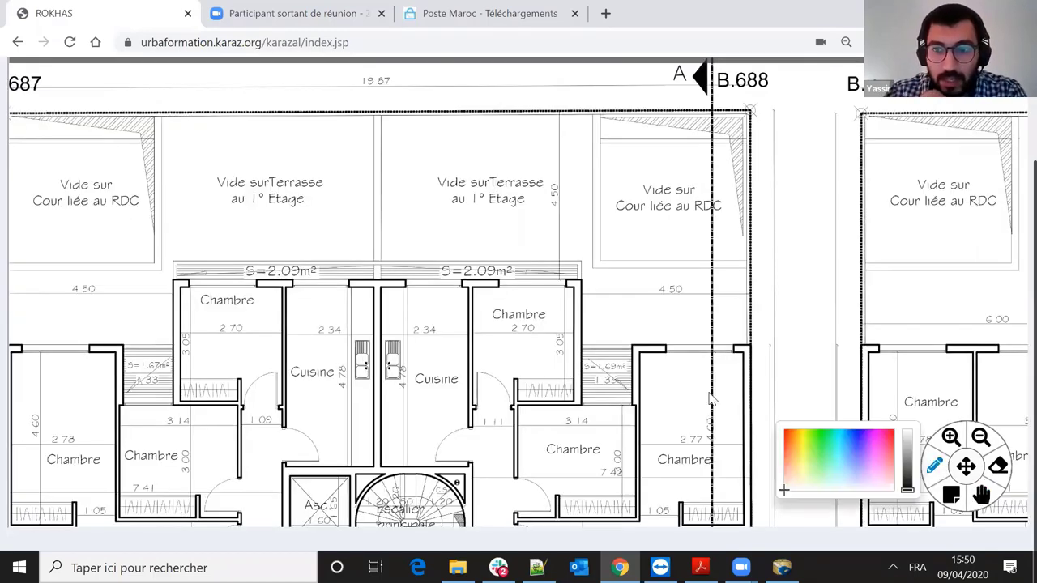
{"action": "left_click", "coordinate": [788, 437]}
{"action": "left_click_drag", "start_coordinate": [472, 243], "coordinate": [456, 374]}
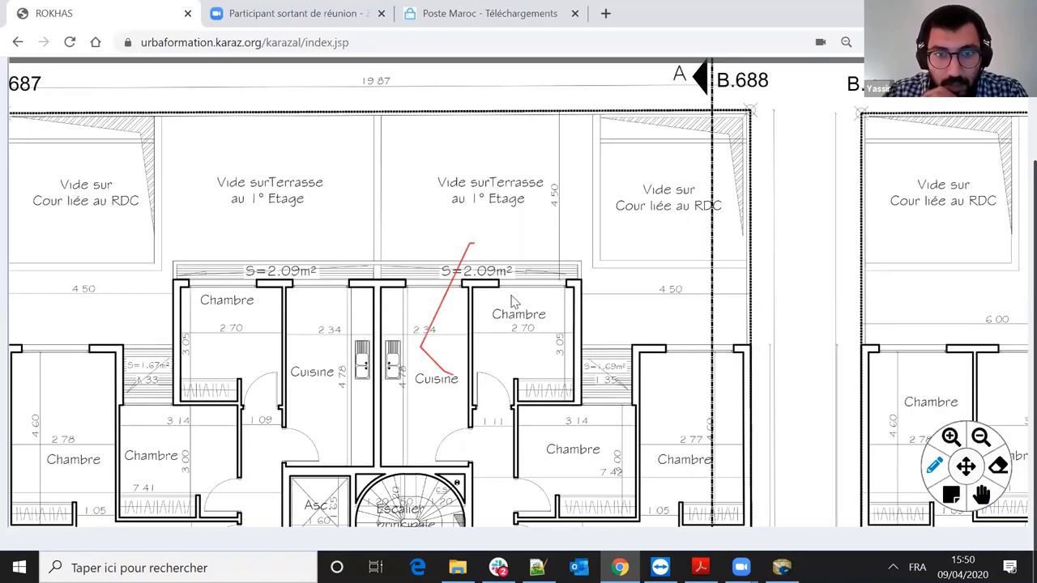
{"action": "mouse_move", "coordinate": [481, 242]}
{"action": "left_mouse_down"}
{"action": "mouse_move", "coordinate": [554, 276]}
{"action": "mouse_move", "coordinate": [559, 318]}
{"action": "left_mouse_up"}
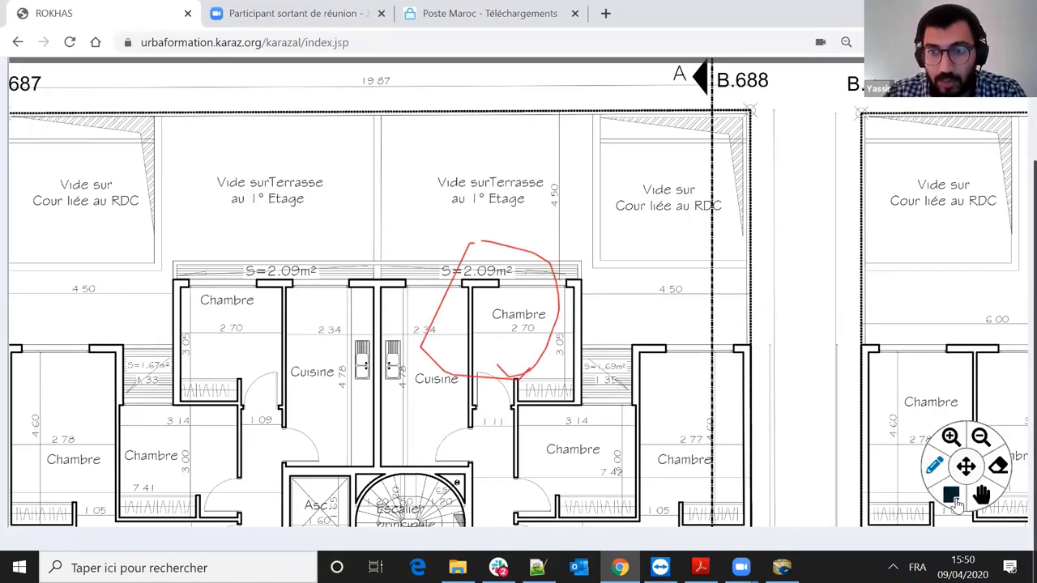
- Add a 'REMARQUE' note beside the circled Chambre and close it
{"action": "left_click", "coordinate": [952, 497]}
{"action": "left_click", "coordinate": [596, 330]}
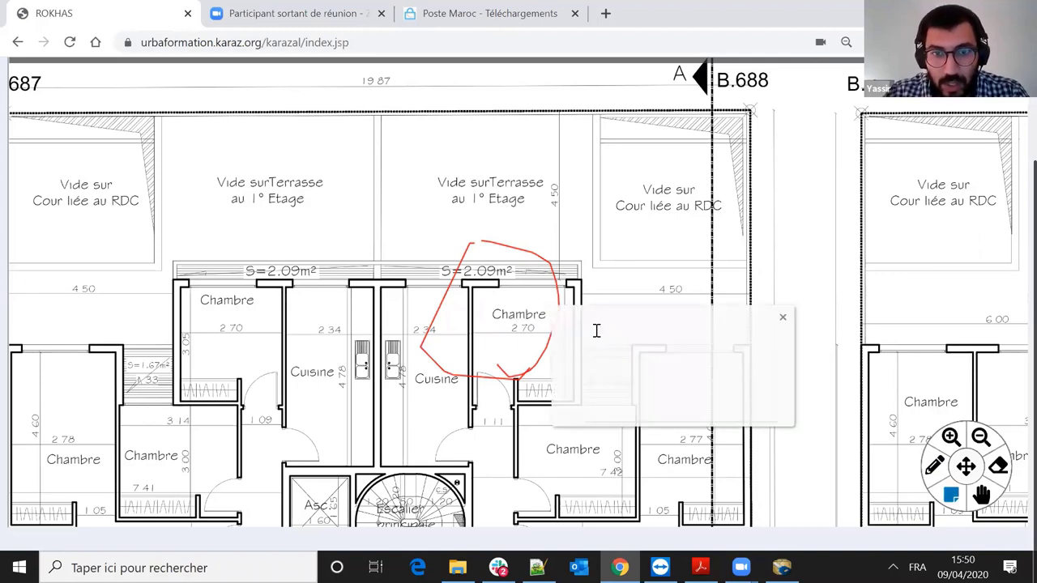
{"action": "type", "text": "RE"}
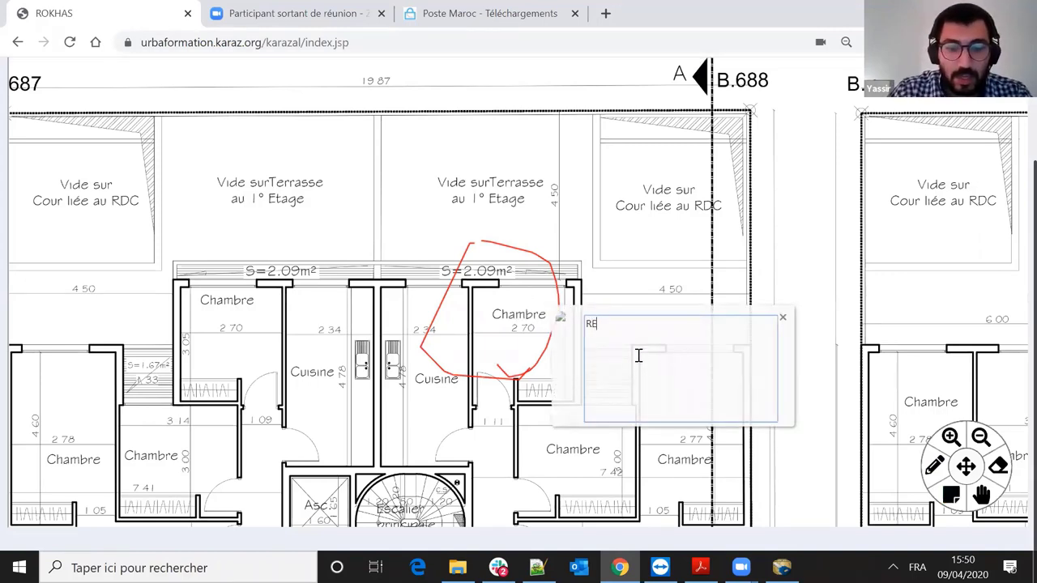
{"action": "type", "text": "MARQUE"}
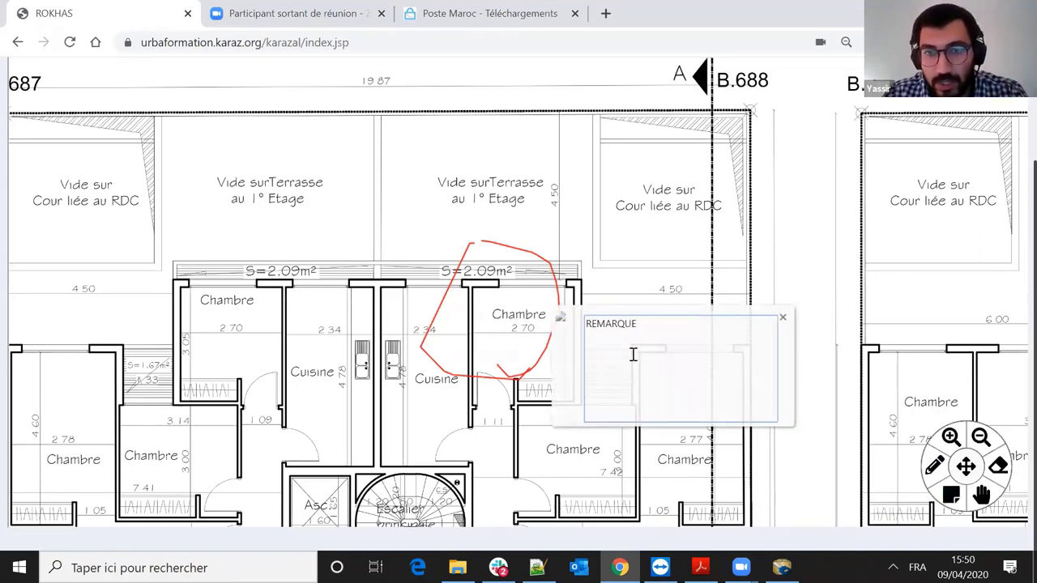
{"action": "left_click", "coordinate": [586, 310]}
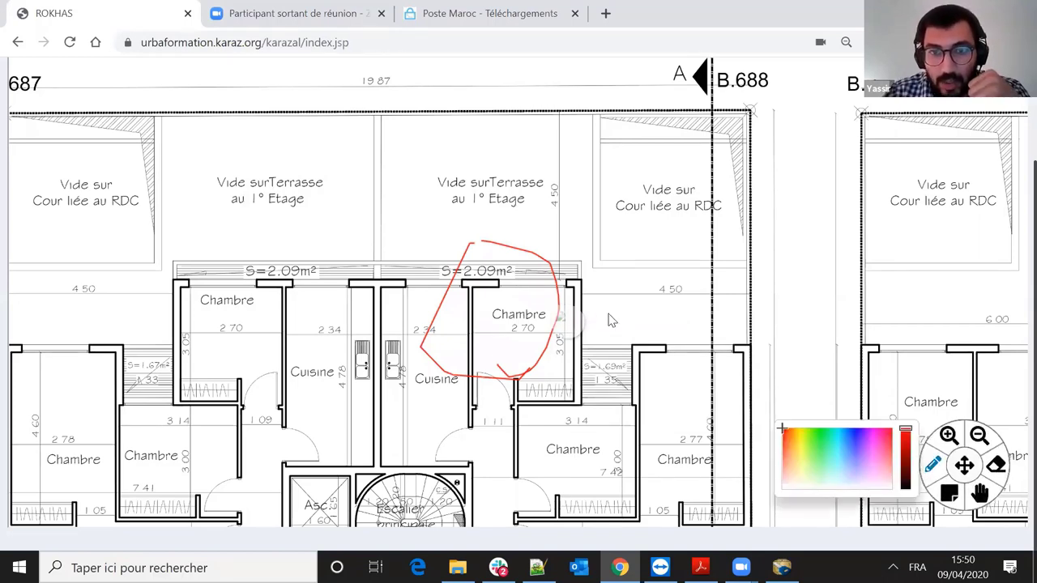
- Place a second note box on the plan and close it empty
{"action": "left_click", "coordinate": [932, 465]}
{"action": "left_click", "coordinate": [949, 493]}
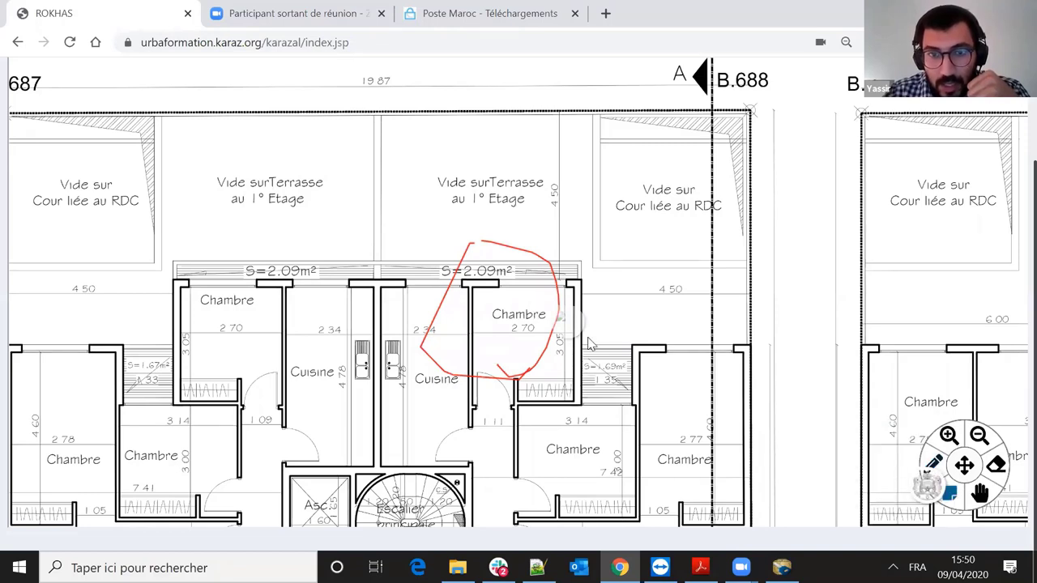
{"action": "left_click", "coordinate": [588, 342]}
{"action": "left_click", "coordinate": [810, 339]}
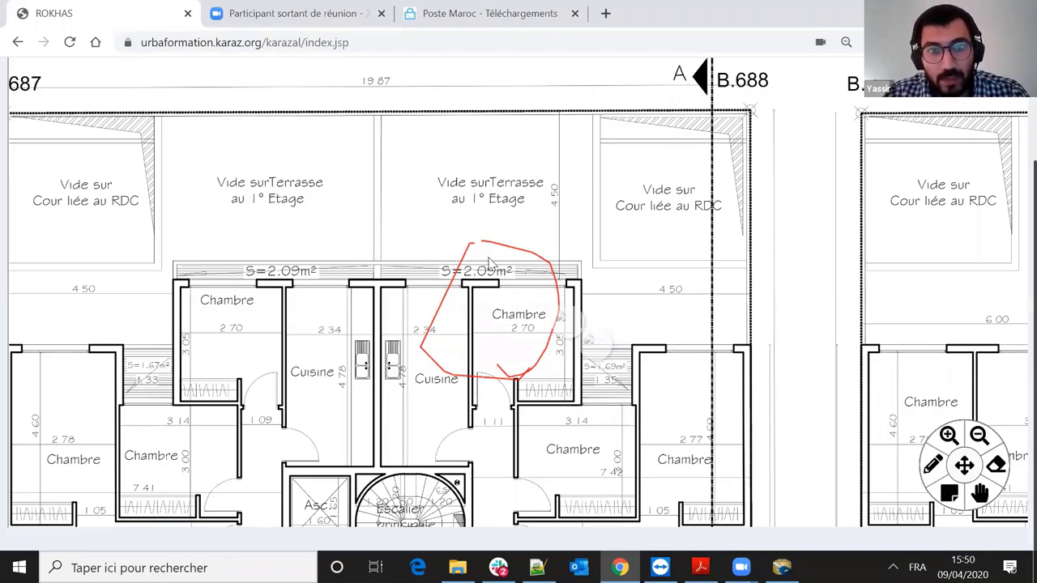
- Set the Secrétaire's decision to Favorable, after briefly switching it to Défavorable
{"action": "key", "text": "Escape"}
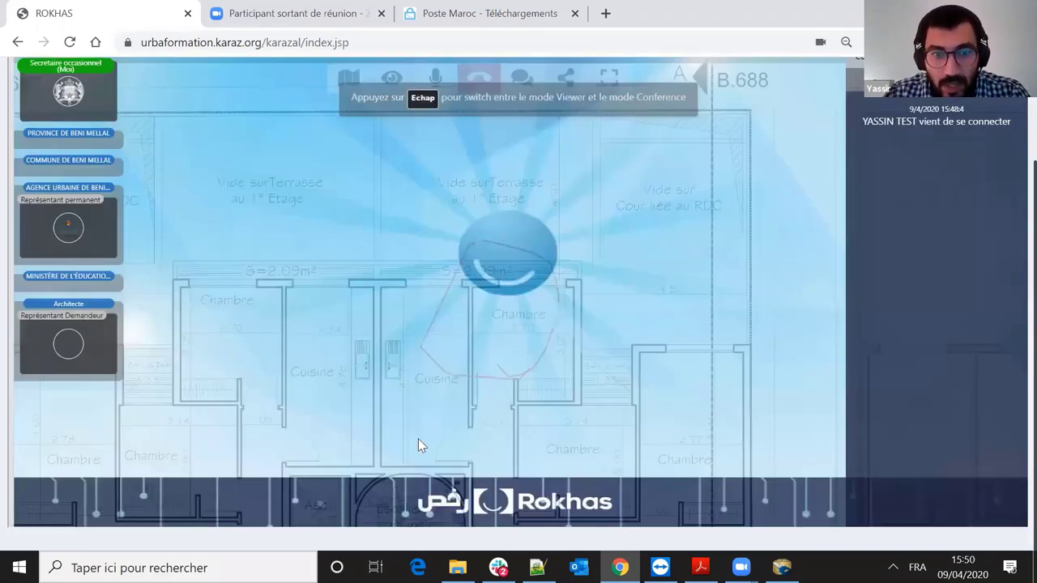
{"action": "scroll", "coordinate": [427, 394], "scroll_direction": "up", "scroll_amount": 1}
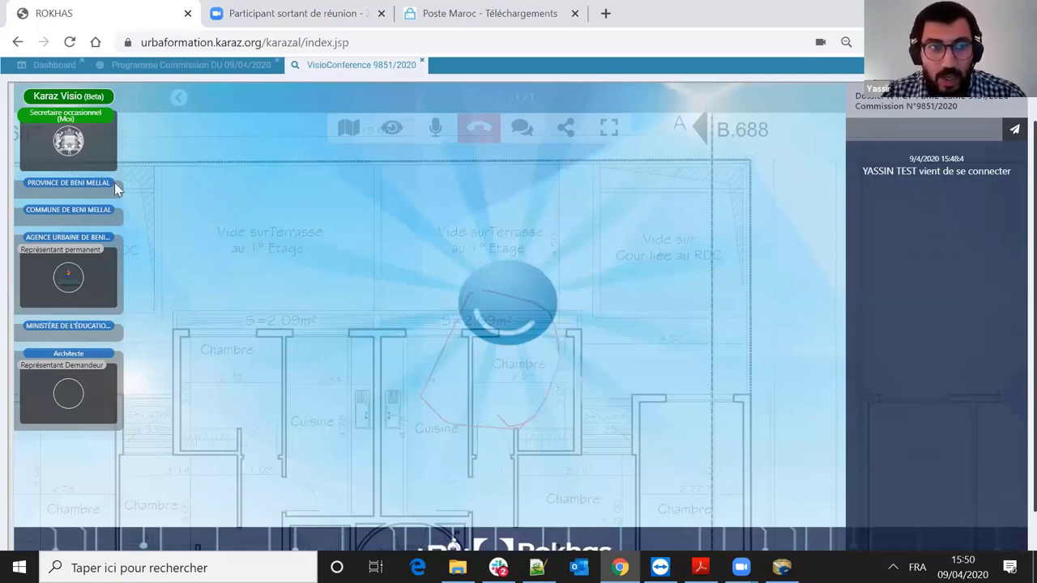
{"action": "left_click", "coordinate": [98, 141]}
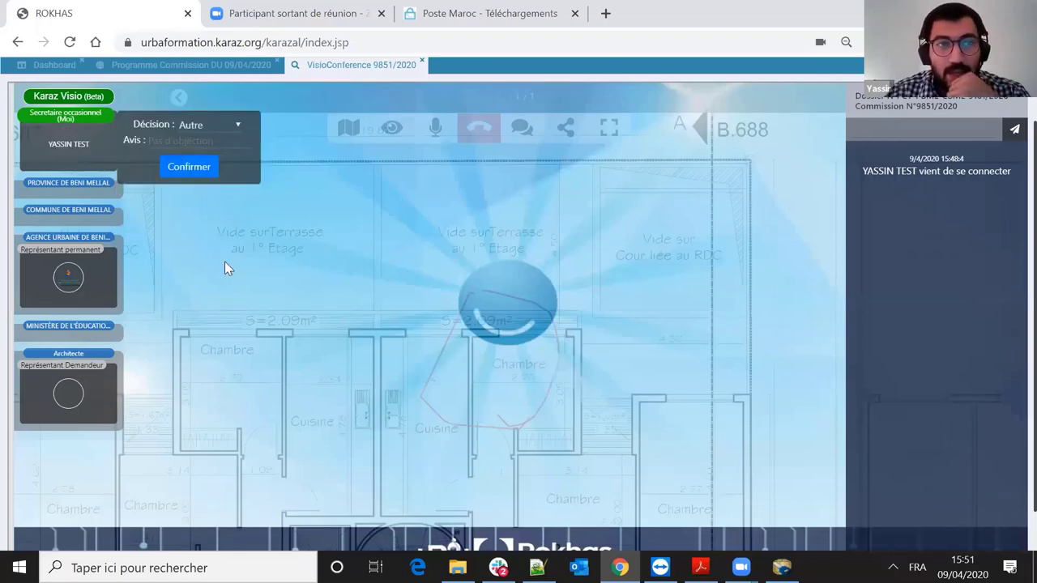
{"action": "left_click", "coordinate": [218, 127]}
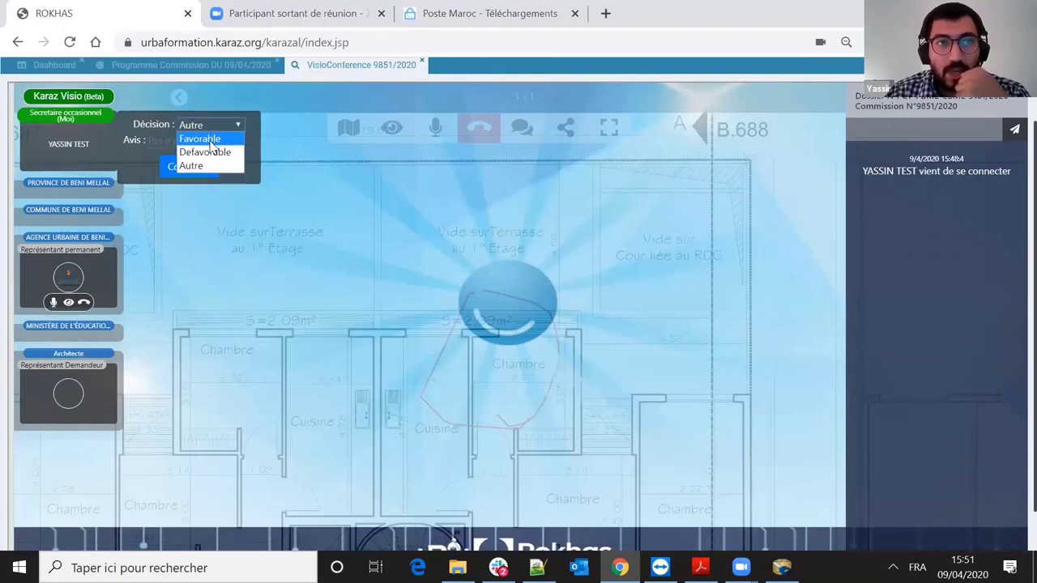
{"action": "left_click", "coordinate": [211, 140]}
{"action": "left_click", "coordinate": [232, 127]}
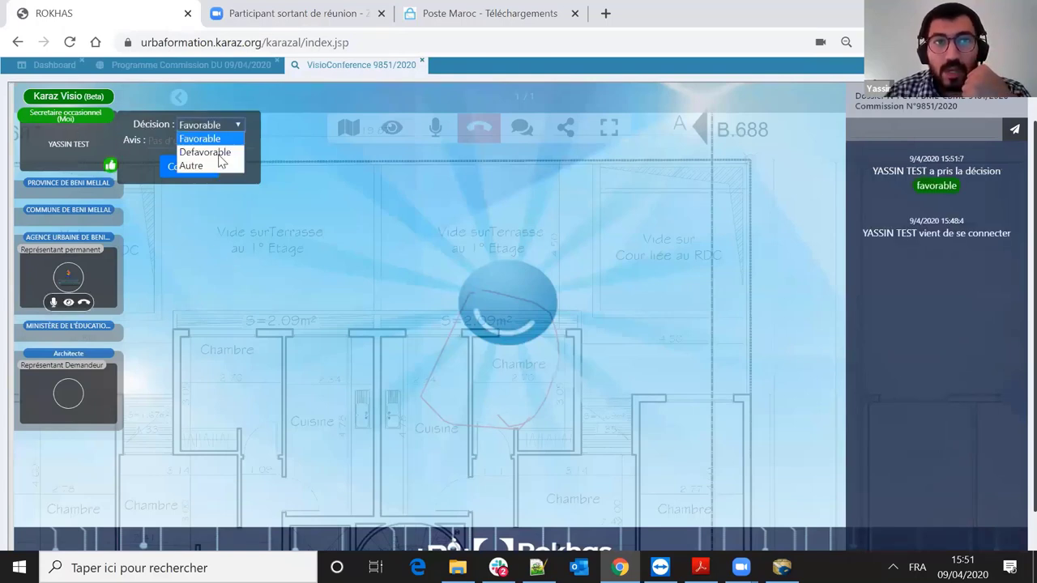
{"action": "left_click", "coordinate": [205, 152]}
{"action": "left_click", "coordinate": [209, 125]}
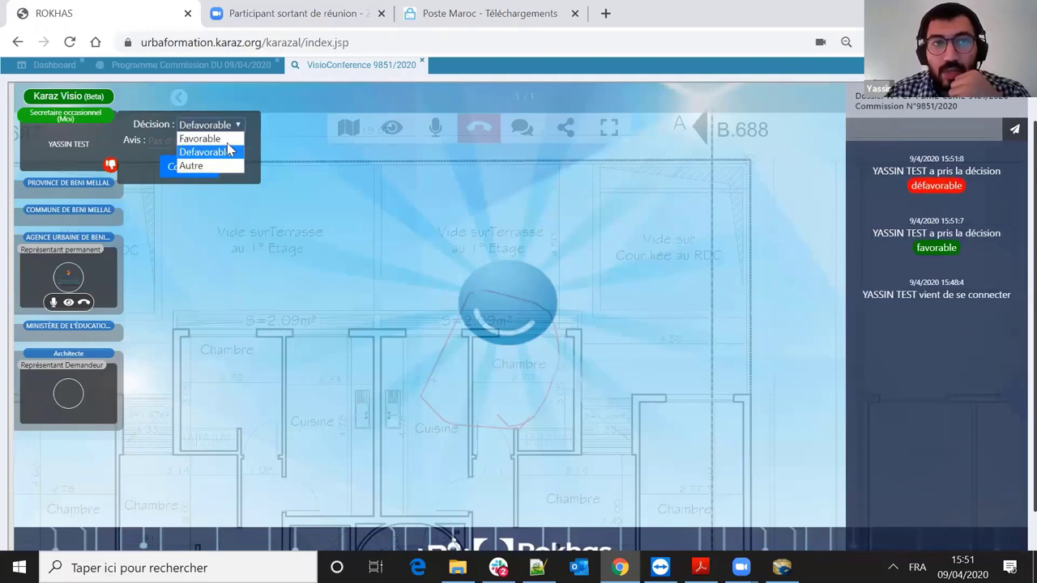
{"action": "left_click", "coordinate": [199, 139]}
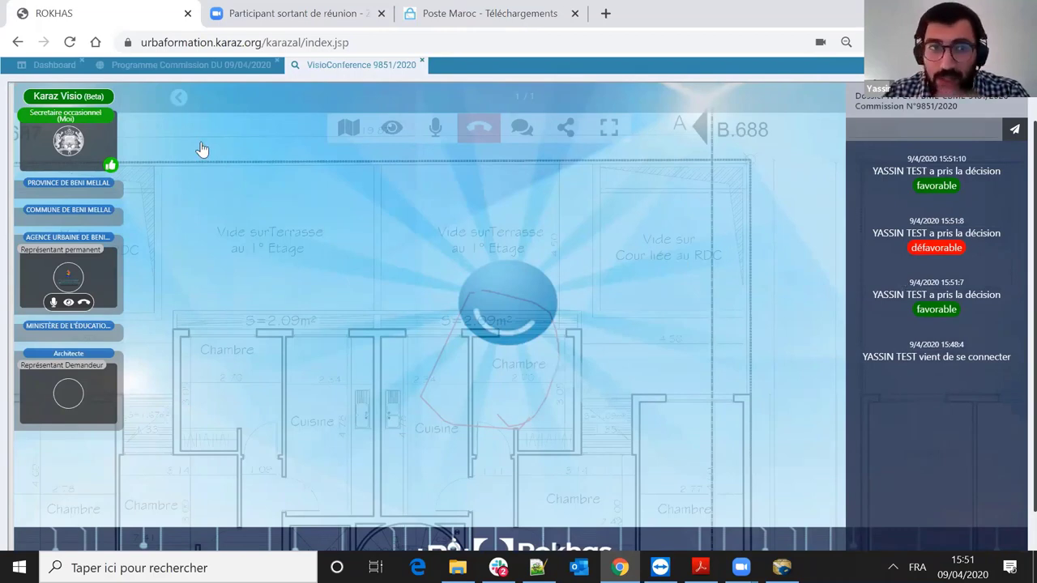
{"action": "scroll", "coordinate": [622, 142], "scroll_direction": "up", "scroll_amount": 1}
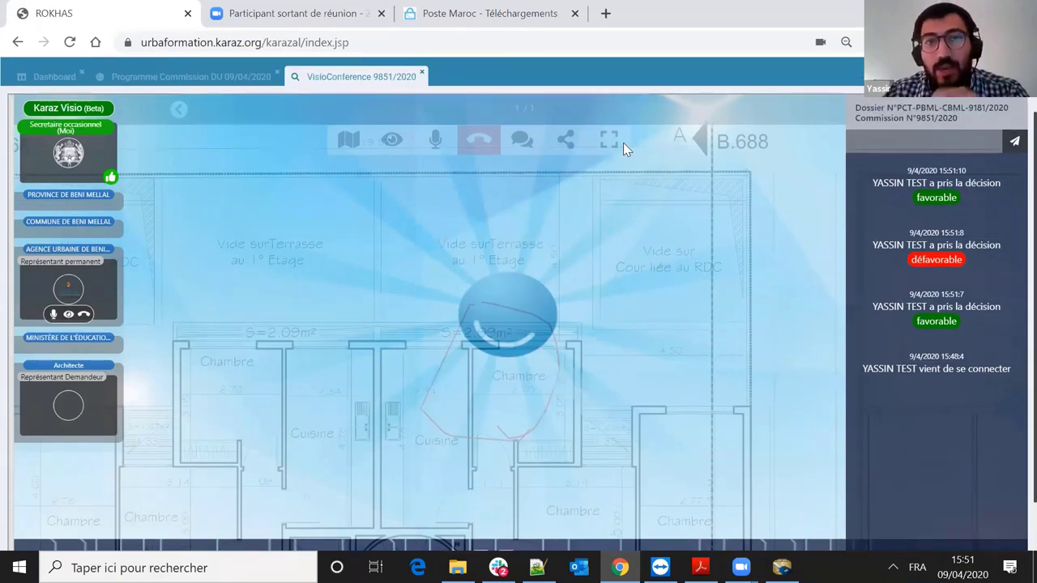
{"action": "scroll", "coordinate": [576, 157], "scroll_direction": "up", "scroll_amount": 2}
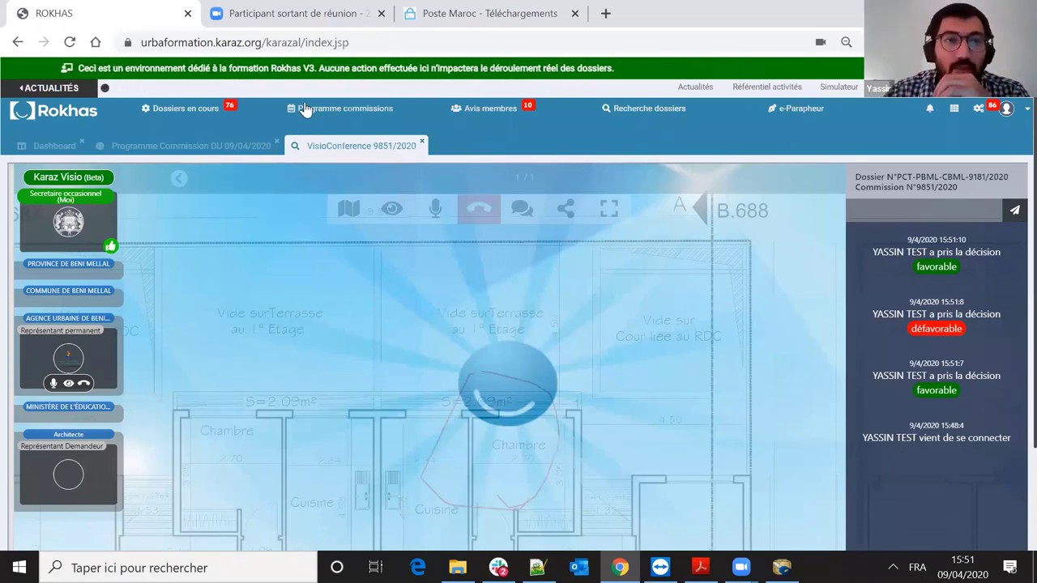
- Open the 09/04/2020 programme's dossiers and start video conference 9850/2020 for dossier 9180/2020
{"action": "left_click", "coordinate": [330, 113]}
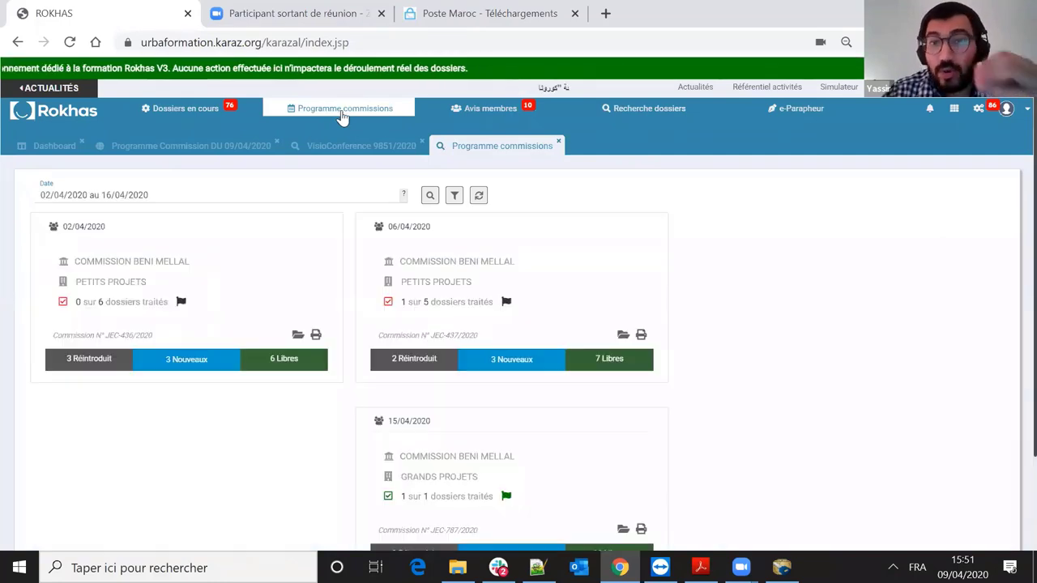
{"action": "scroll", "coordinate": [315, 311], "scroll_direction": "down", "scroll_amount": 2}
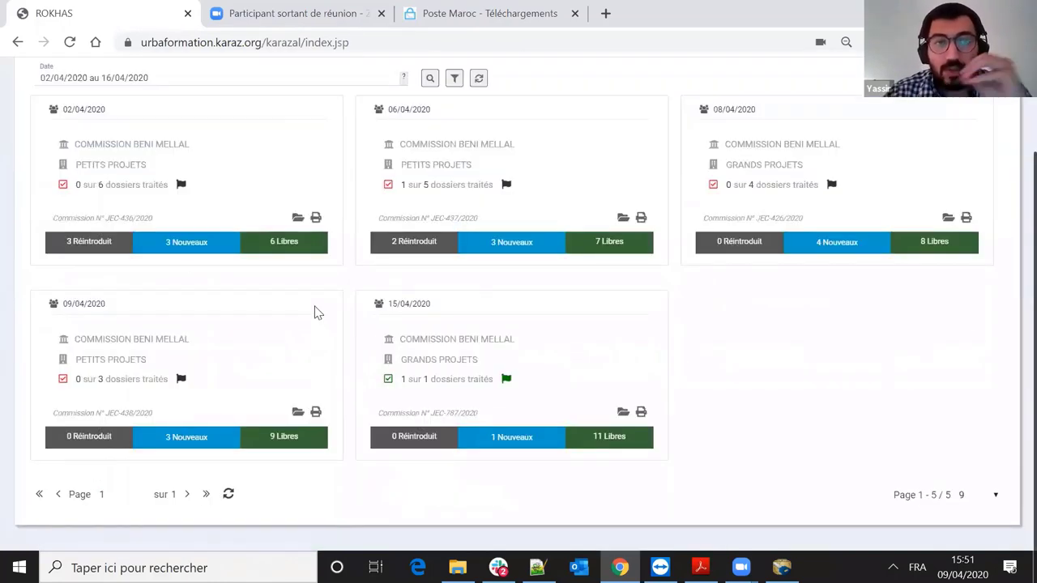
{"action": "left_click", "coordinate": [298, 412]}
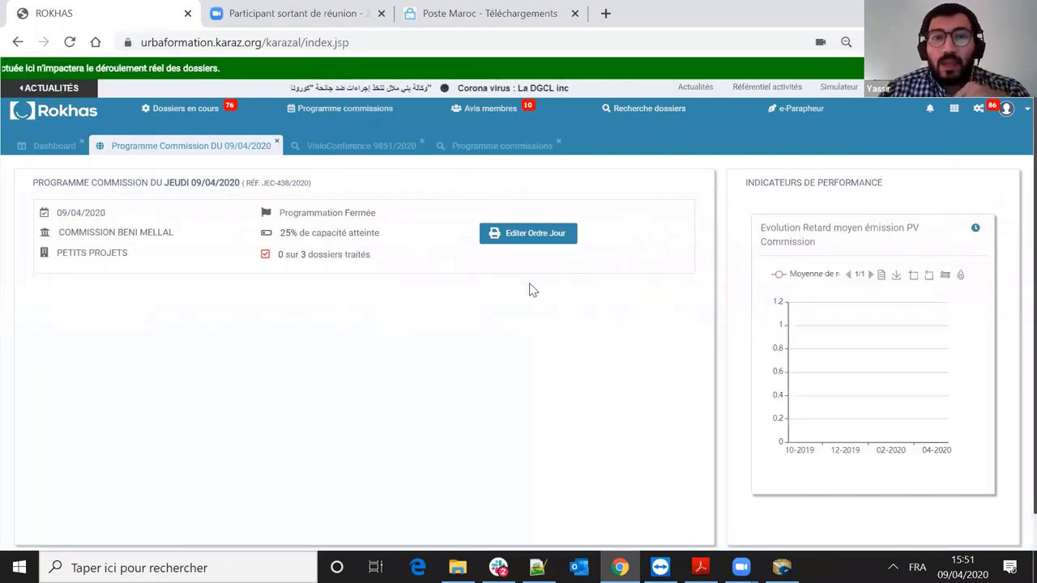
{"action": "scroll", "coordinate": [530, 289], "scroll_direction": "down", "scroll_amount": 3}
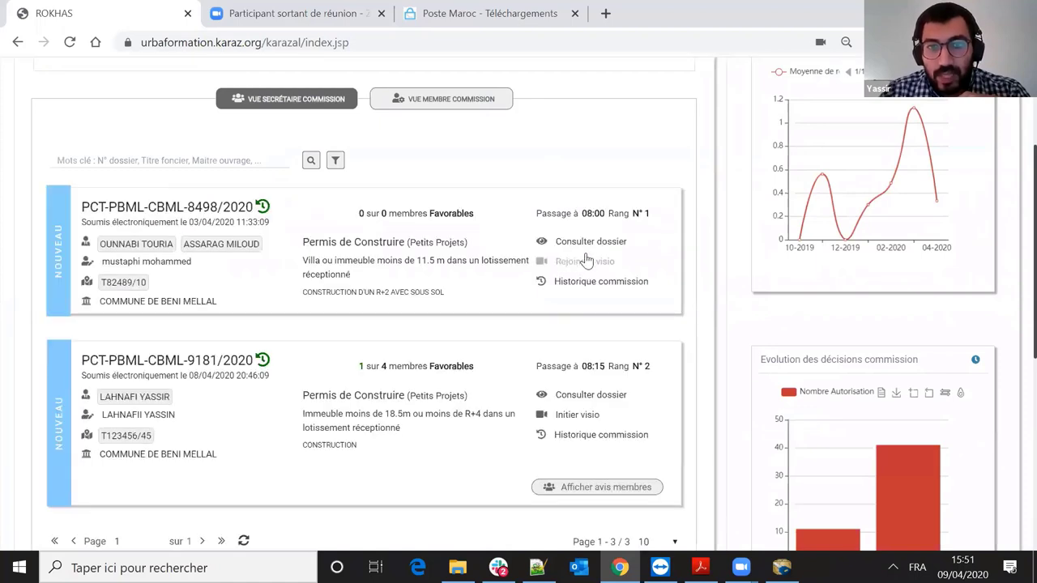
{"action": "scroll", "coordinate": [617, 398], "scroll_direction": "down", "scroll_amount": 2}
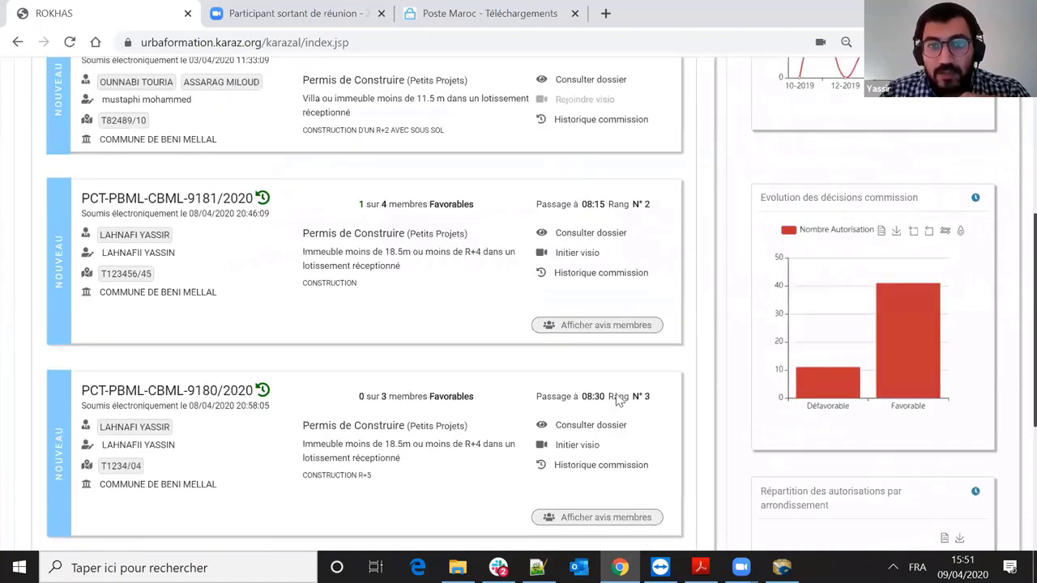
{"action": "left_click", "coordinate": [571, 445]}
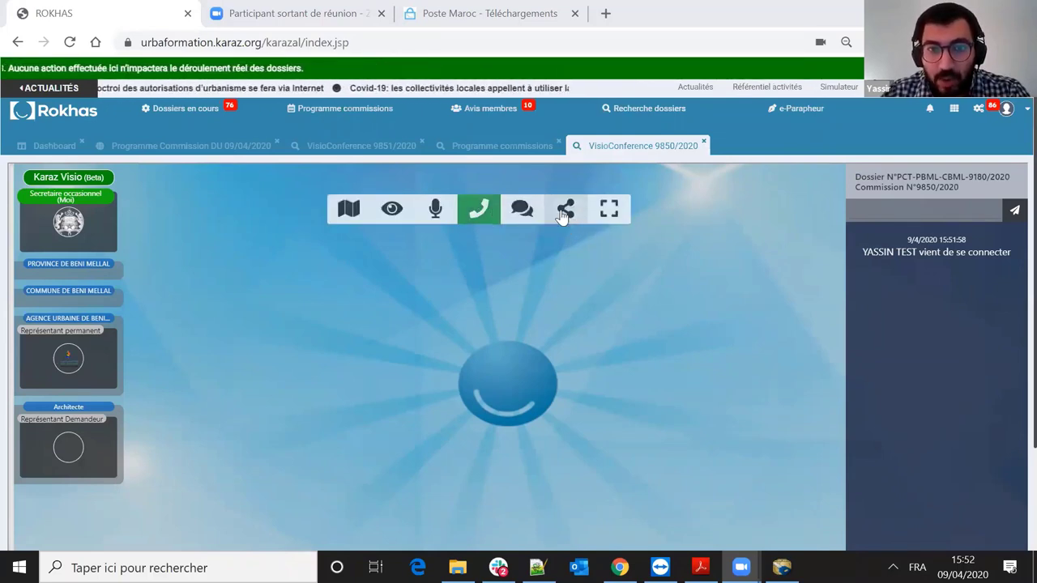
- Share the PDF plan in conference 9850/2020 and toggle between viewer and conference modes
{"action": "left_click", "coordinate": [566, 213]}
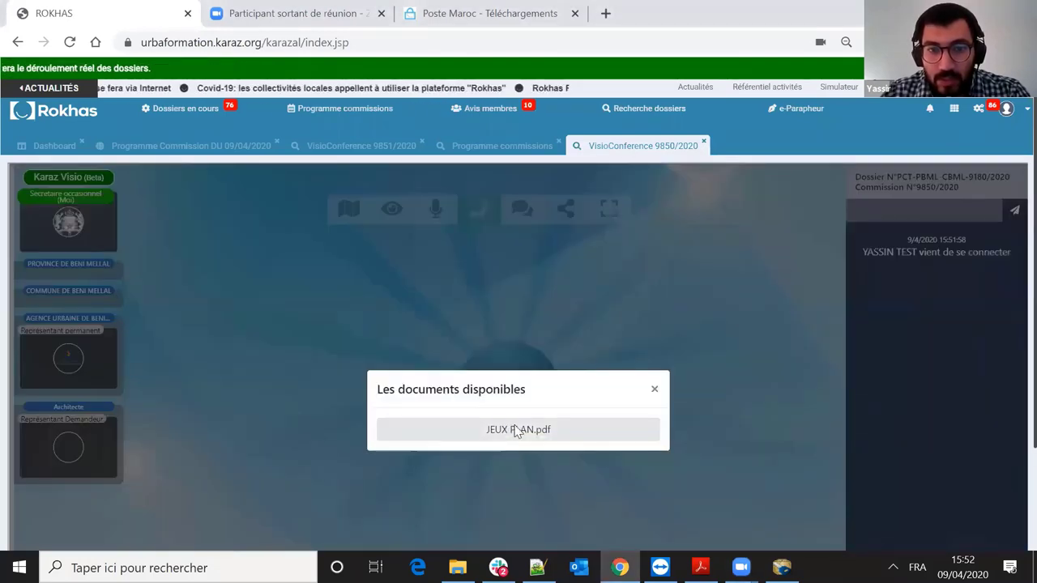
{"action": "left_click", "coordinate": [544, 365]}
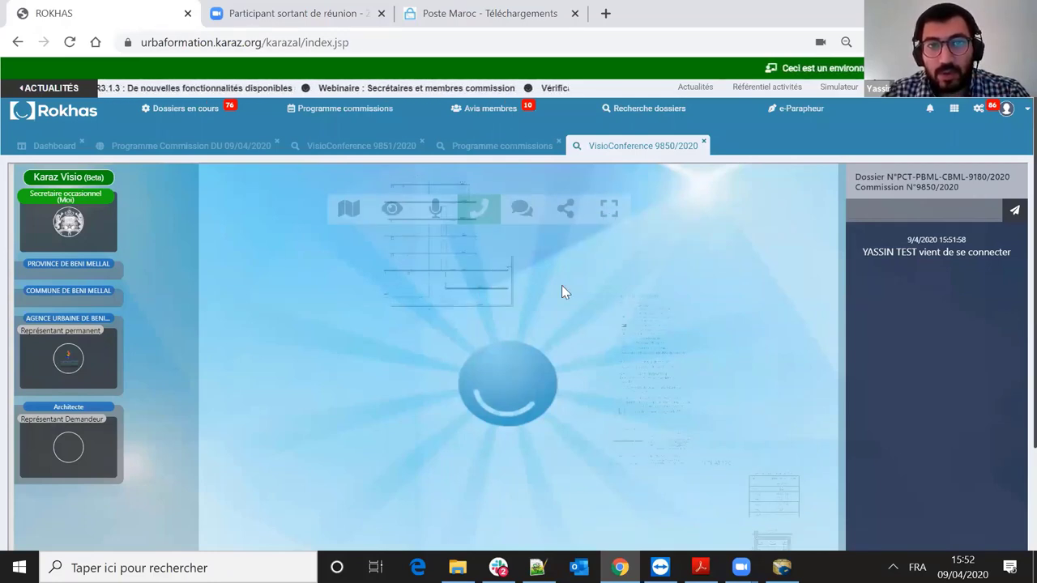
{"action": "key", "text": "Escape"}
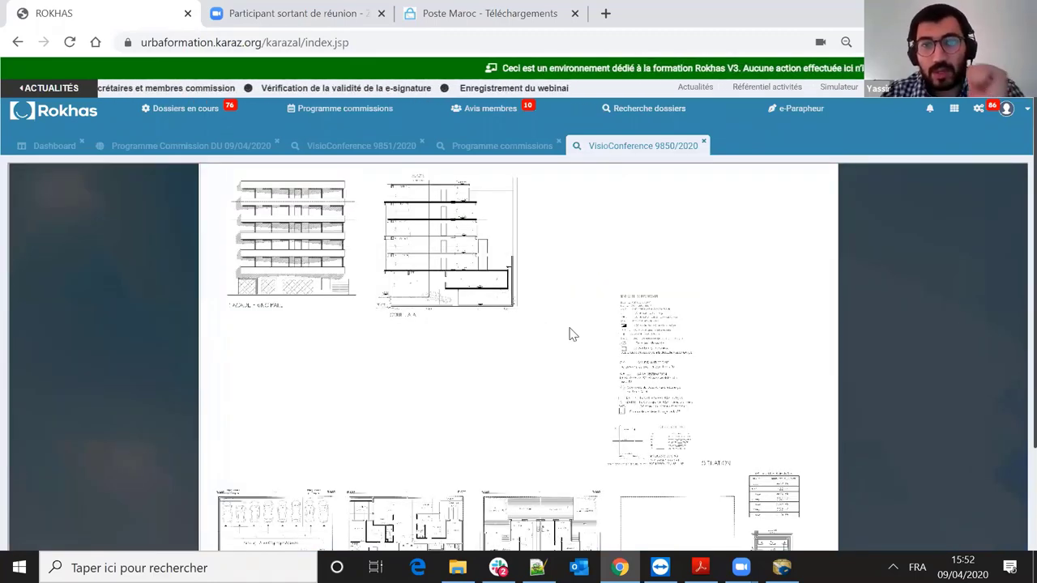
{"action": "key", "text": "Escape"}
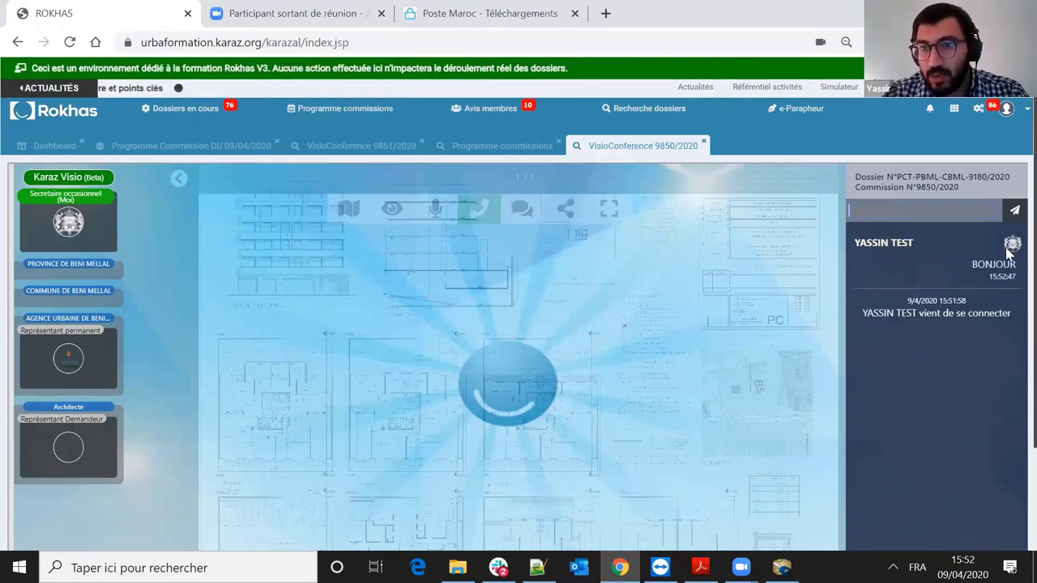
- Record a Défavorable decision from the Décision dropdown
{"action": "mouse_move", "coordinate": [84, 238]}
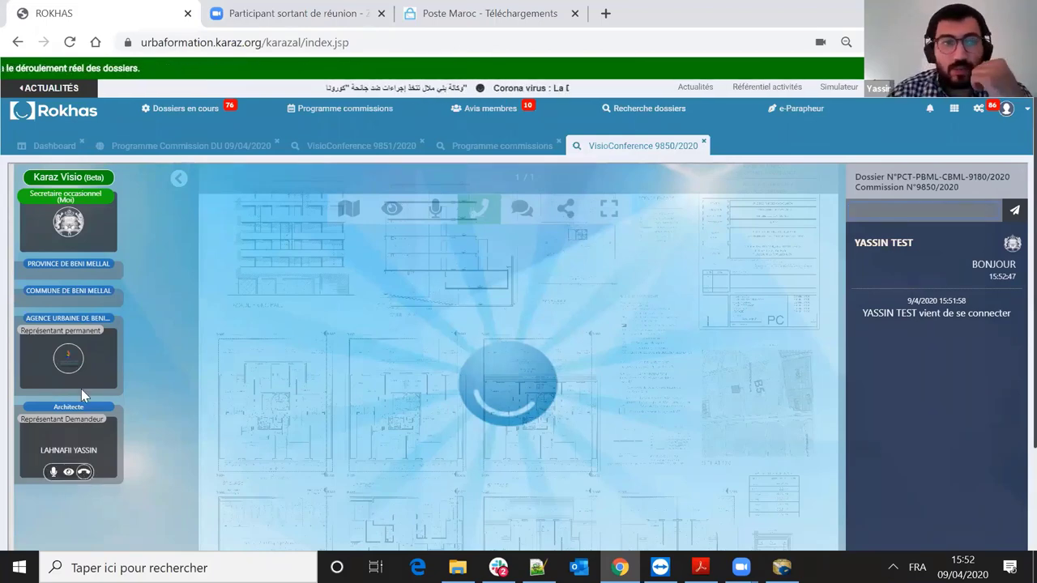
{"action": "mouse_move", "coordinate": [72, 192]}
{"action": "left_click", "coordinate": [209, 206]}
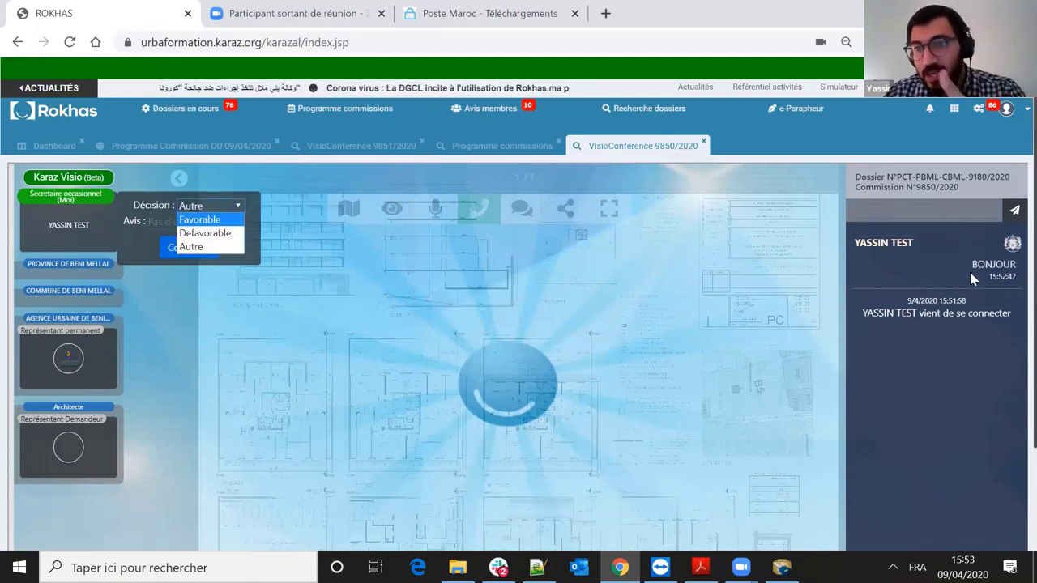
{"action": "key", "text": "Down"}
{"action": "key", "text": "Return"}
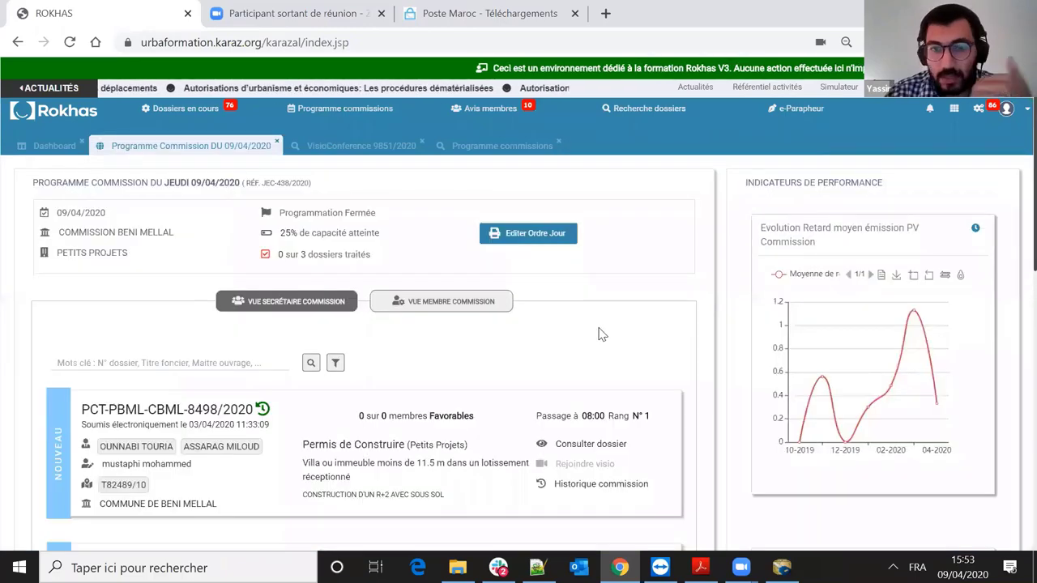
- Set the member opinion to Favorable and view the Jeux de plans architecturaux document
{"action": "scroll", "coordinate": [598, 305], "scroll_direction": "down", "scroll_amount": 1}
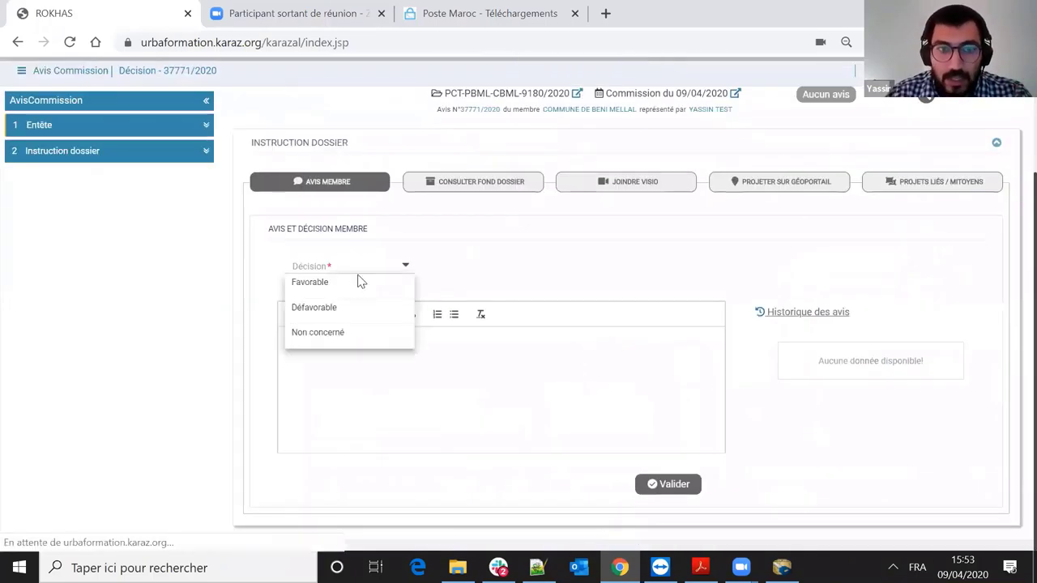
{"action": "left_click", "coordinate": [359, 280]}
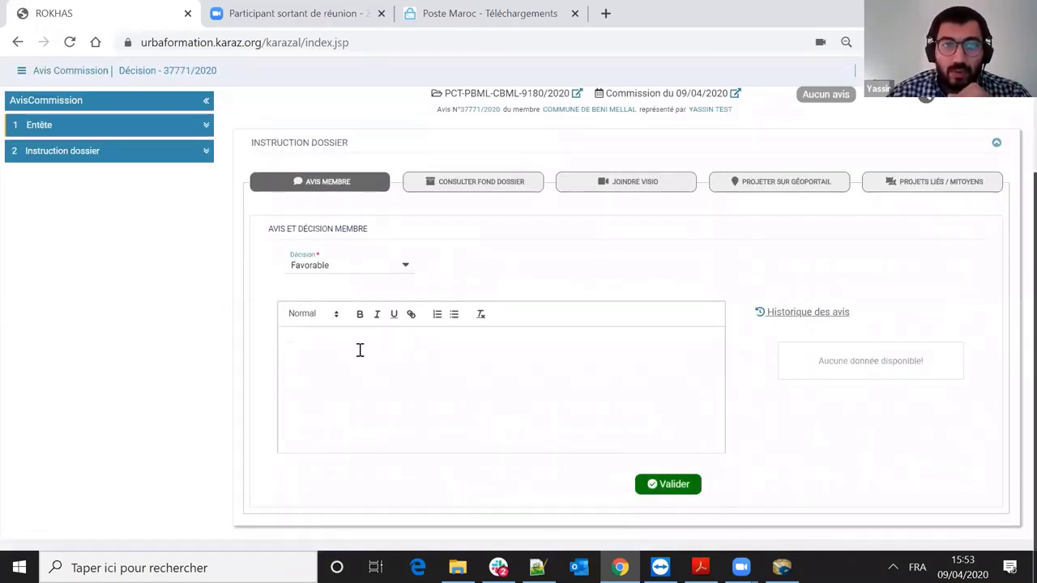
{"action": "left_click", "coordinate": [470, 183]}
{"action": "left_click_drag", "start_coordinate": [818, 268], "coordinate": [676, 253]}
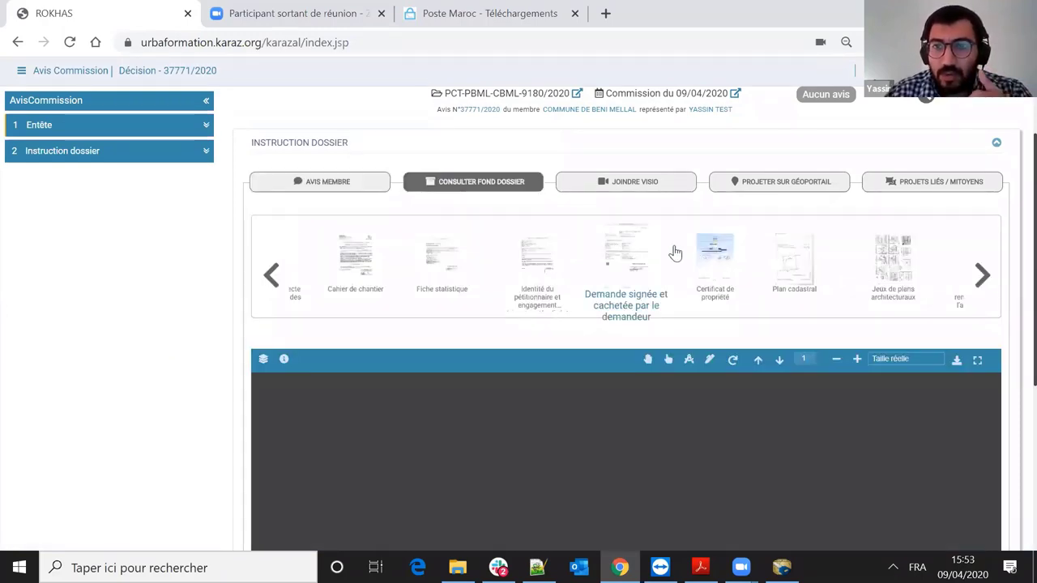
{"action": "left_click", "coordinate": [636, 259]}
{"action": "scroll", "coordinate": [709, 316], "scroll_direction": "down", "scroll_amount": 3}
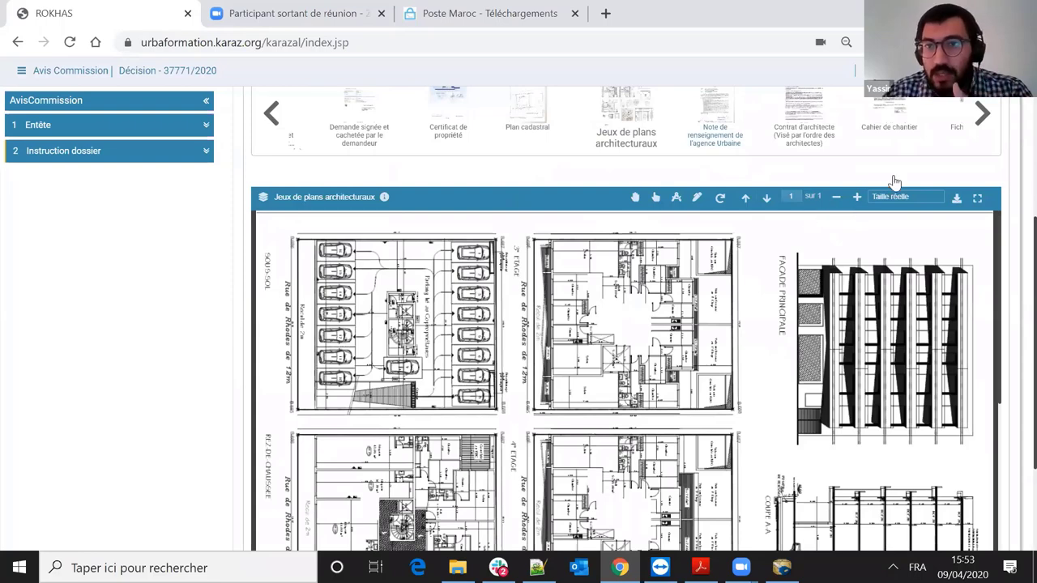
{"action": "scroll", "coordinate": [769, 174], "scroll_direction": "up", "scroll_amount": 4}
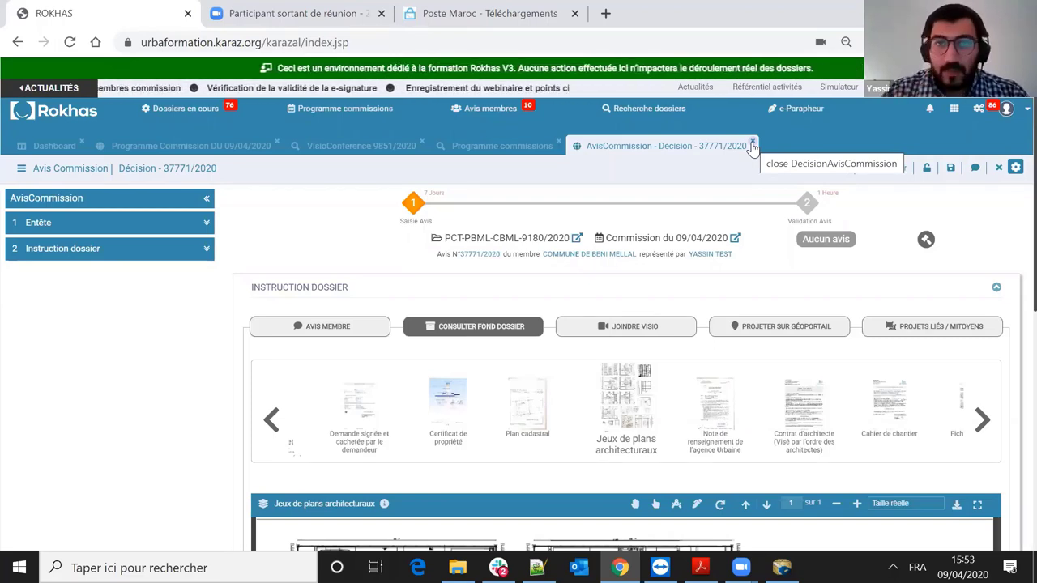
- Close the AvisCommission form, hang up the 9851/2020 video conference and close its tab
{"action": "left_click", "coordinate": [557, 144]}
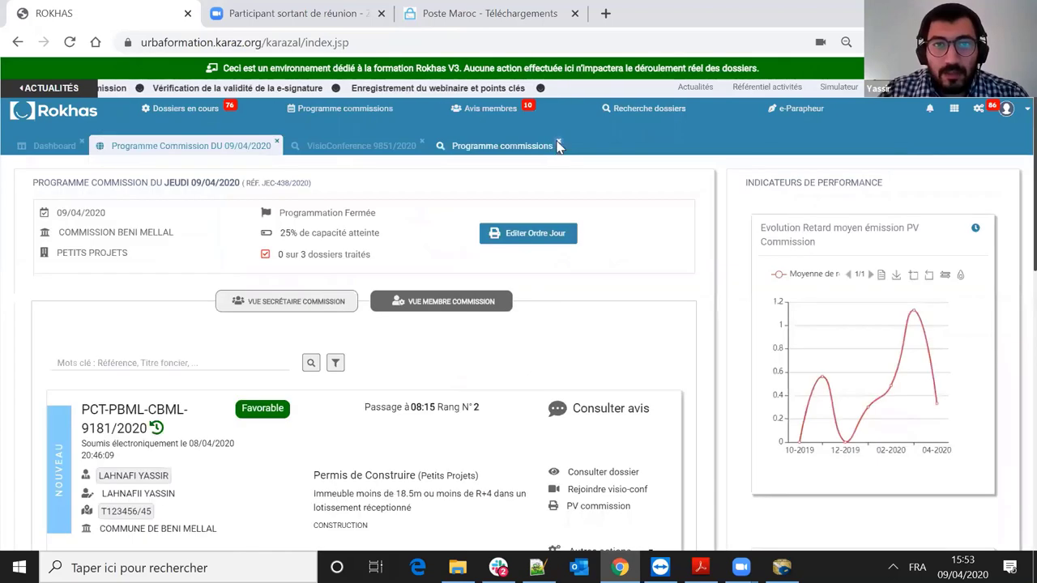
{"action": "left_click", "coordinate": [419, 148]}
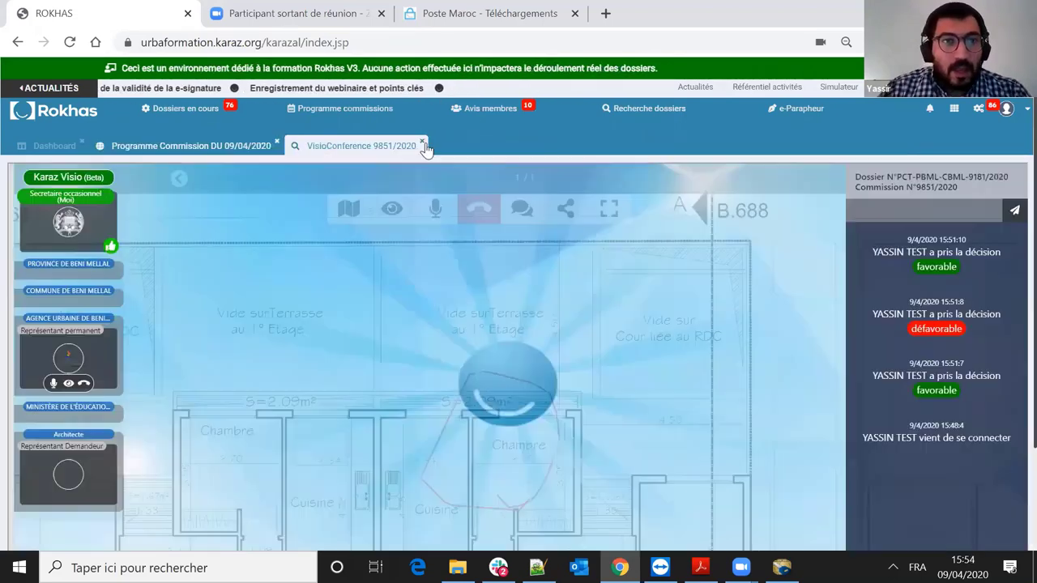
{"action": "left_click", "coordinate": [477, 209]}
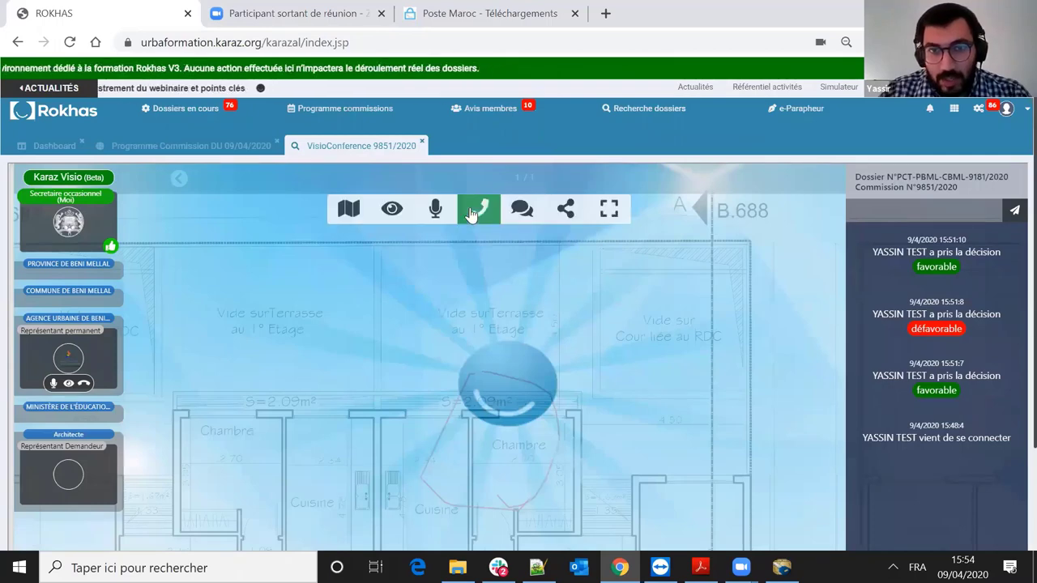
{"action": "left_click", "coordinate": [421, 142]}
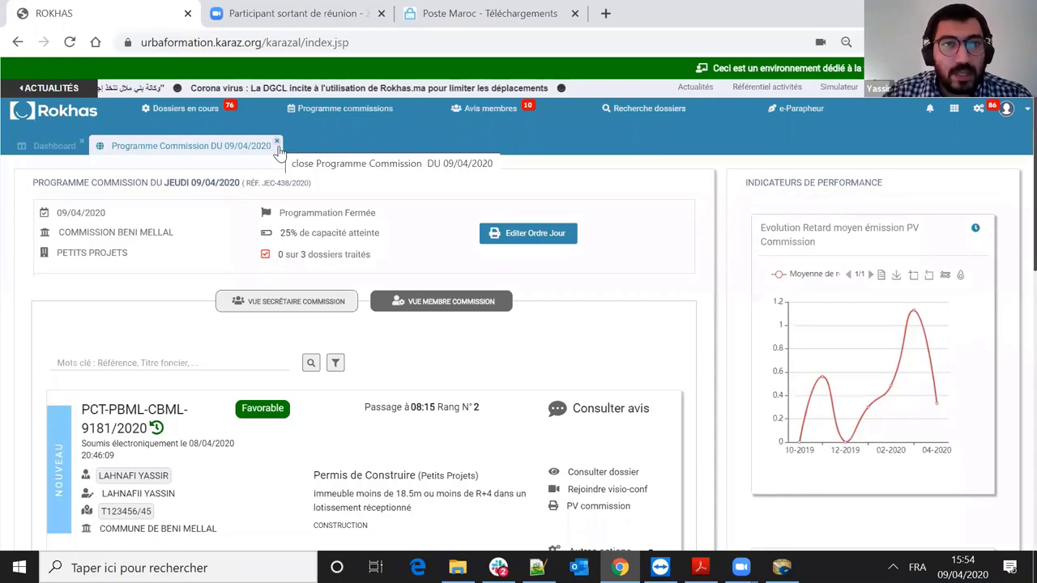
- Close the commission programme and open the Permis construire Tenue commission task list
{"action": "left_click", "coordinate": [277, 149]}
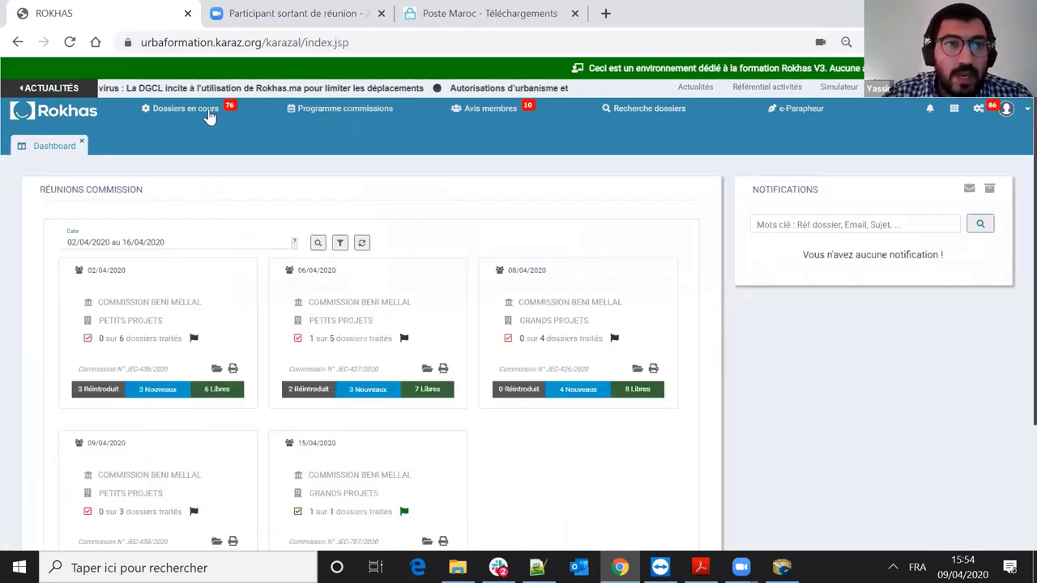
{"action": "left_click", "coordinate": [182, 107]}
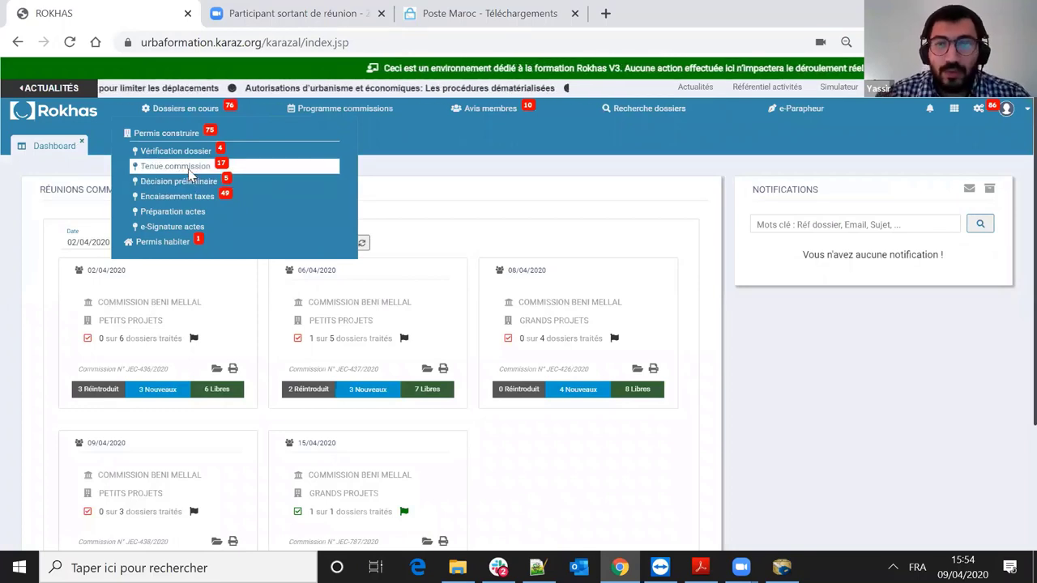
{"action": "left_click", "coordinate": [191, 167]}
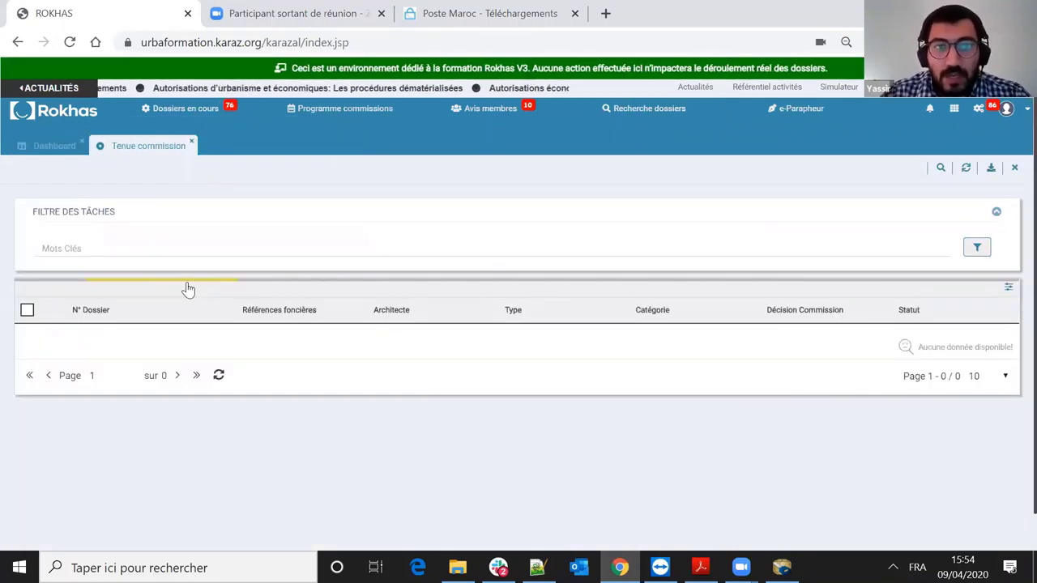
- Go to page 2 of the list and tick dossier PCT-PBML-CBML-8032/2020
{"action": "scroll", "coordinate": [255, 254], "scroll_direction": "down", "scroll_amount": 1}
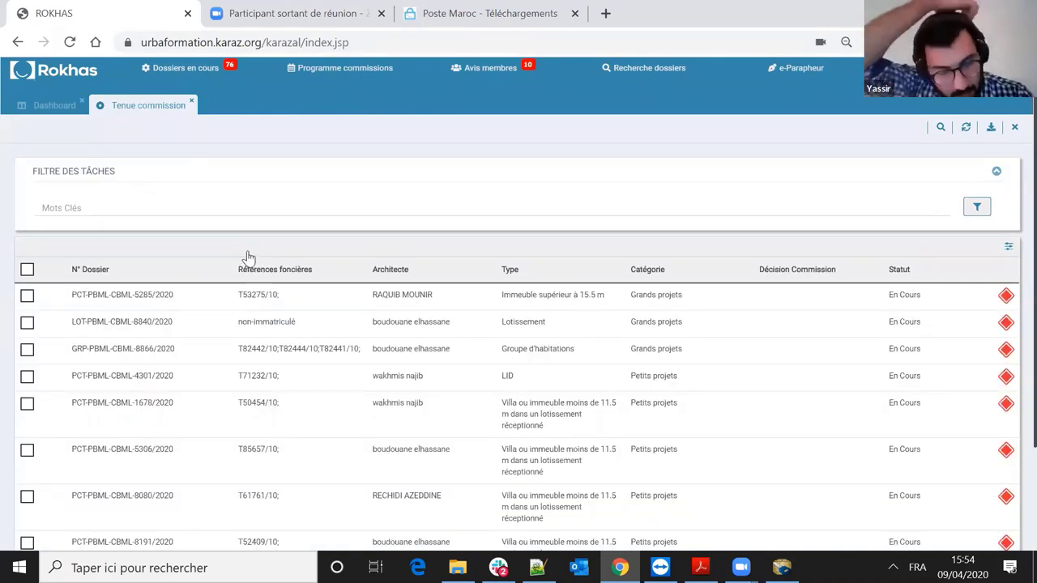
{"action": "scroll", "coordinate": [249, 257], "scroll_direction": "down", "scroll_amount": 2}
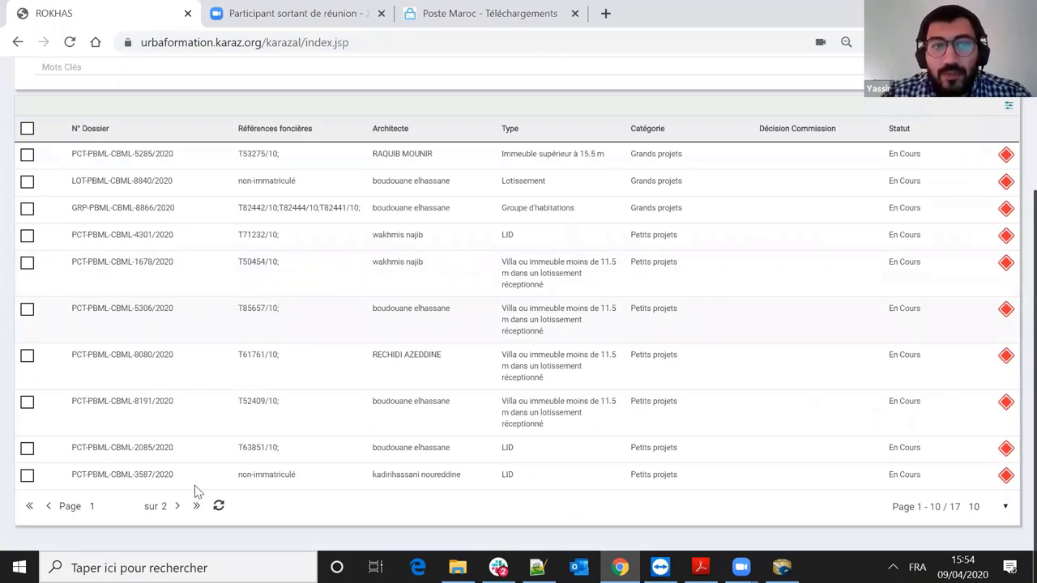
{"action": "left_click", "coordinate": [177, 508]}
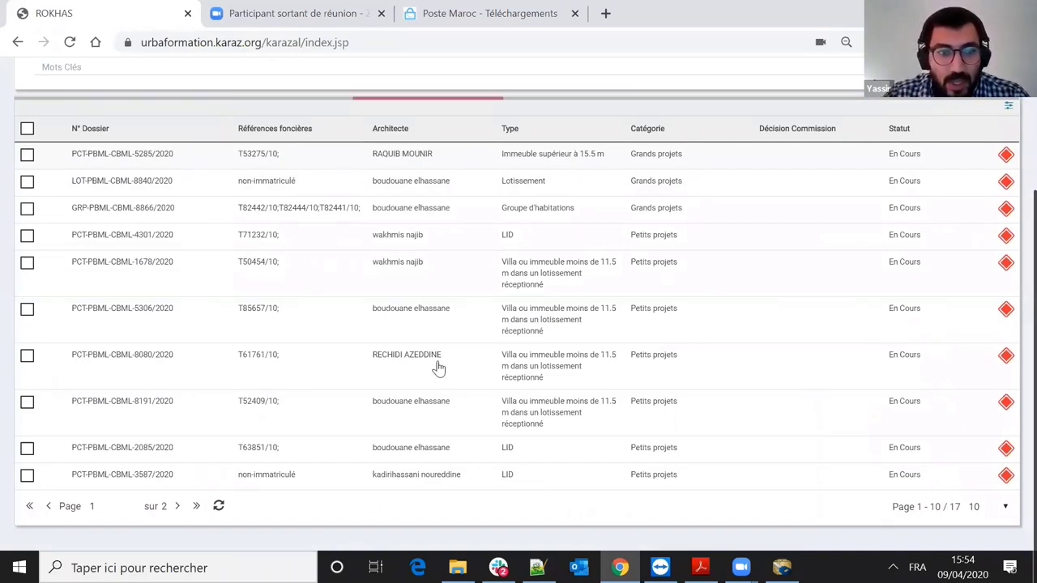
{"action": "left_click", "coordinate": [49, 505]}
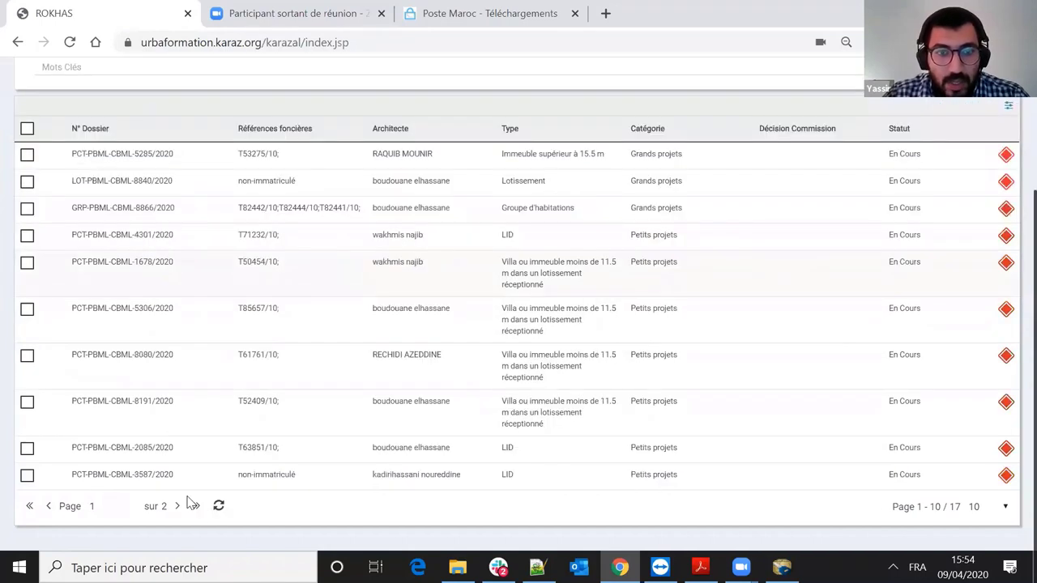
{"action": "left_click", "coordinate": [179, 506]}
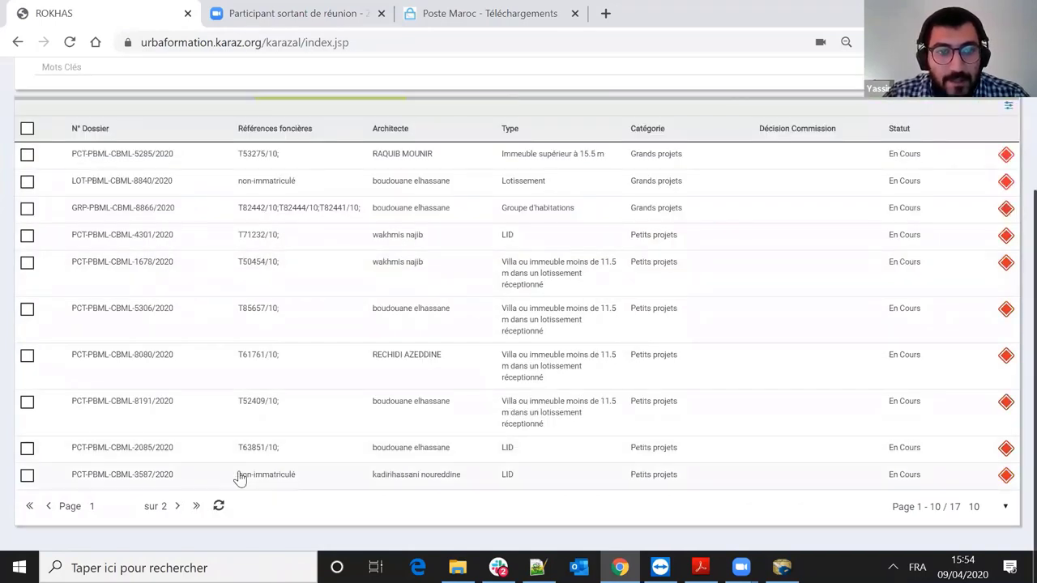
{"action": "left_click", "coordinate": [255, 476]}
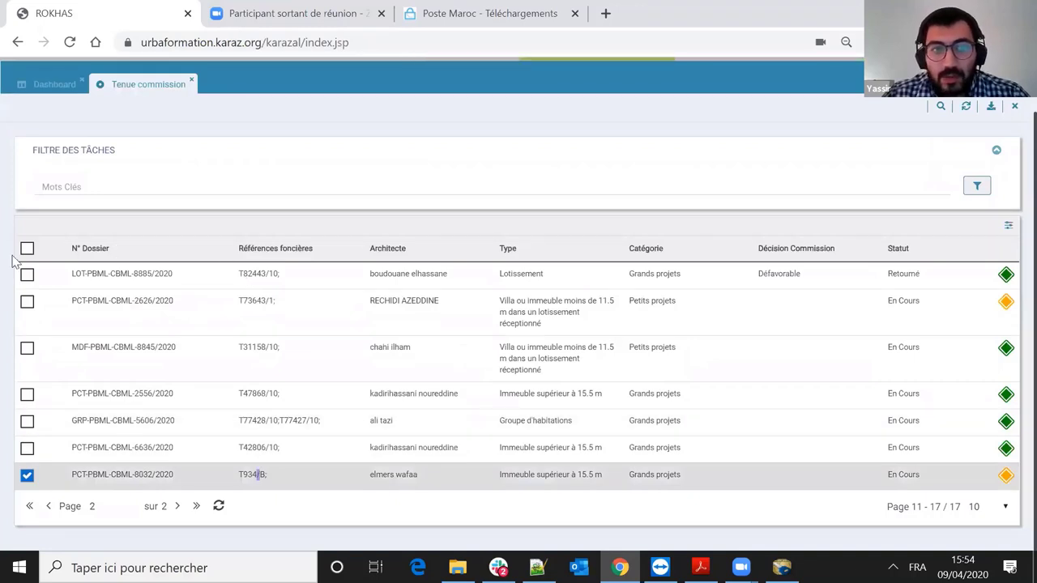
{"action": "mouse_move", "coordinate": [498, 567]}
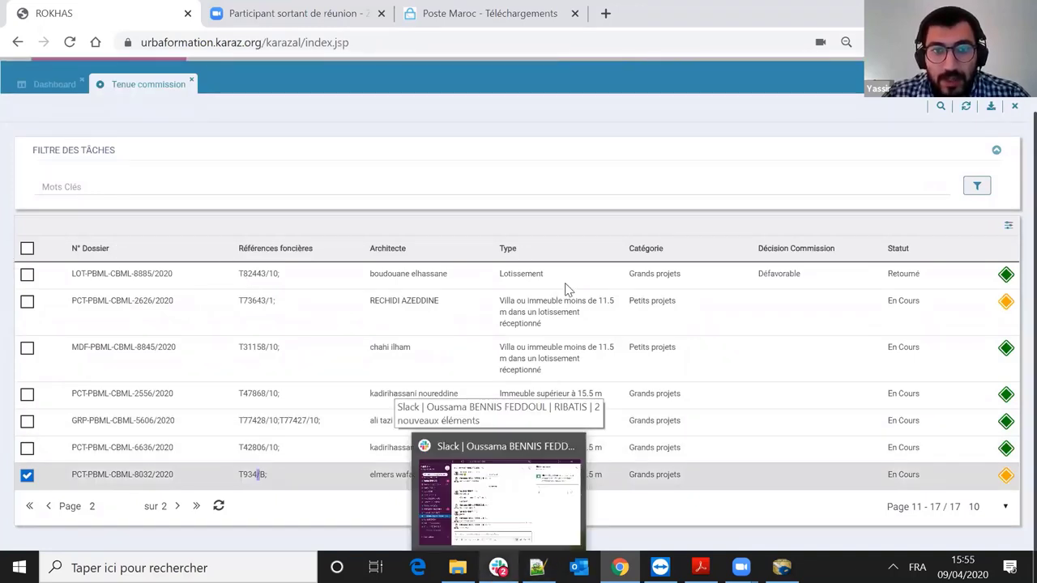
- Scroll through dossier 8032/2020's member opinions and e-signature statuses down to Décision Commission
{"action": "scroll", "coordinate": [567, 251], "scroll_direction": "down", "scroll_amount": 1}
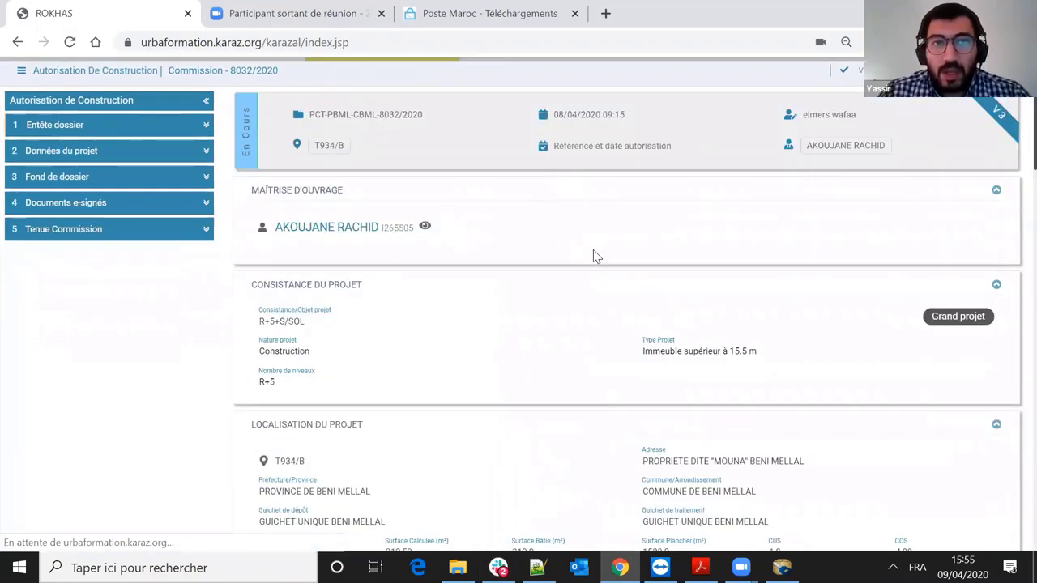
{"action": "scroll", "coordinate": [594, 256], "scroll_direction": "down", "scroll_amount": 3}
{"action": "scroll", "coordinate": [572, 290], "scroll_direction": "down", "scroll_amount": 10}
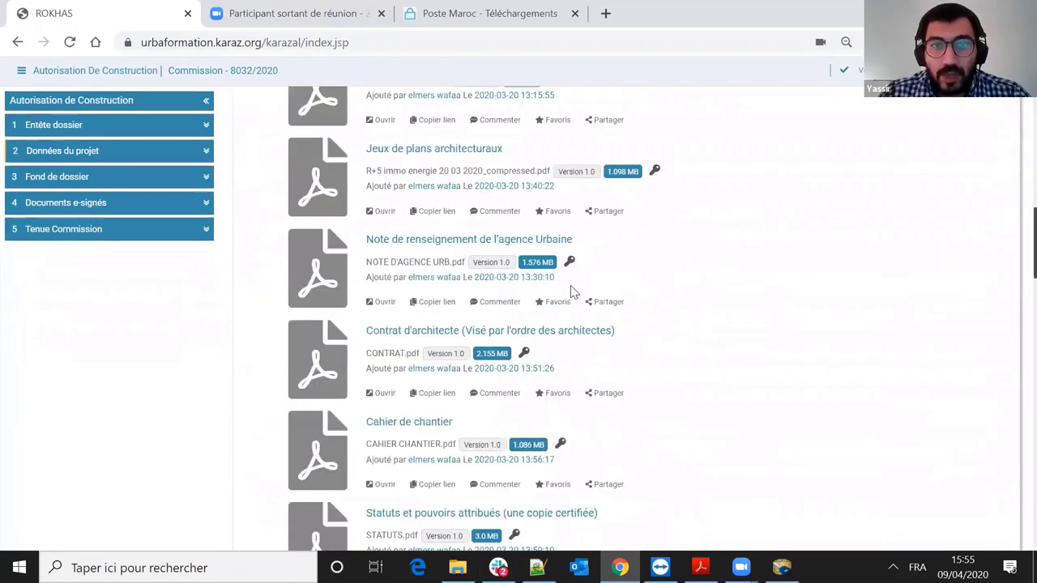
{"action": "scroll", "coordinate": [371, 231], "scroll_direction": "down", "scroll_amount": 10}
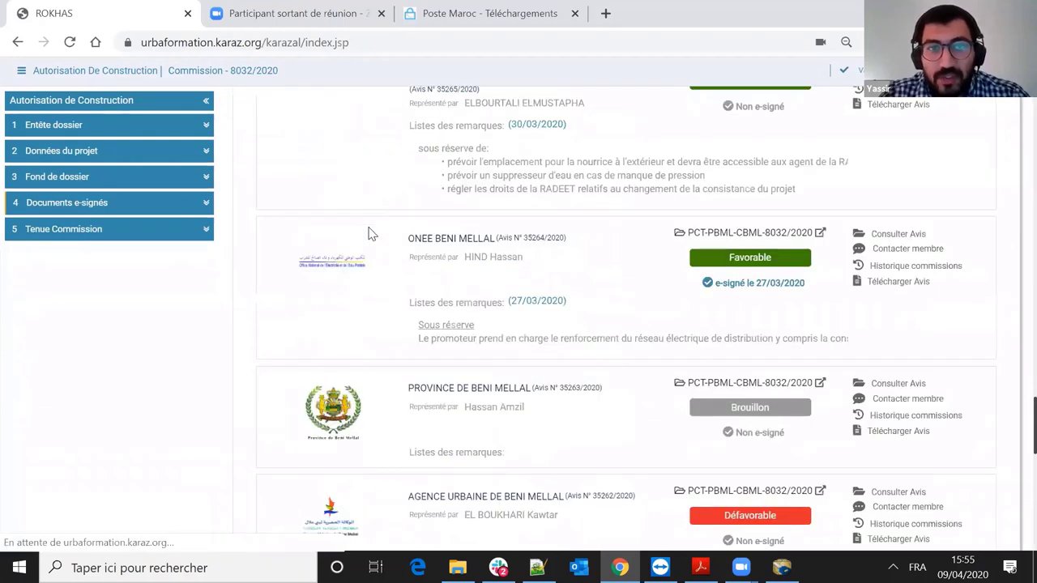
{"action": "scroll", "coordinate": [437, 219], "scroll_direction": "up", "scroll_amount": 2}
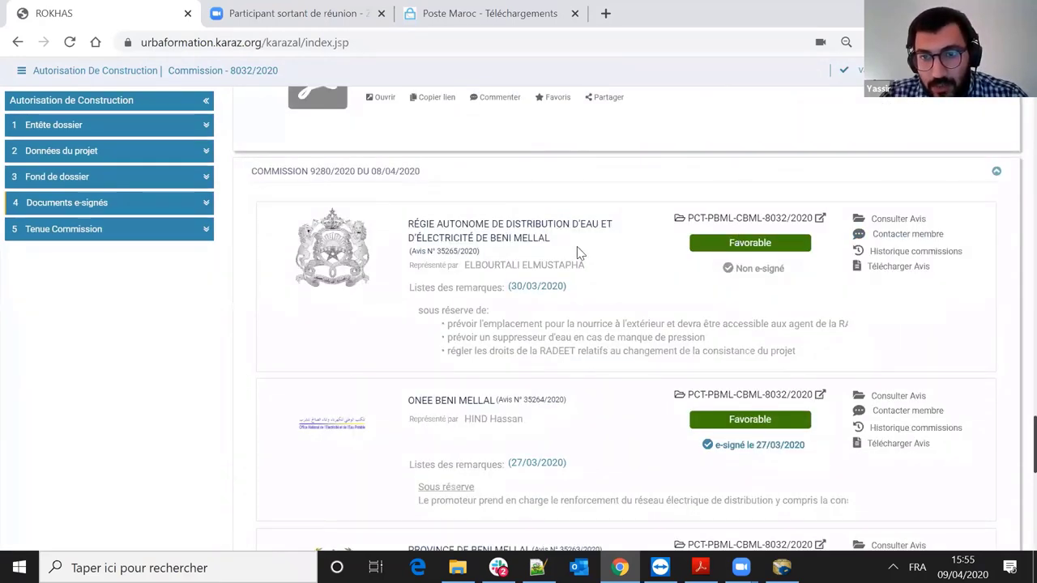
{"action": "scroll", "coordinate": [745, 199], "scroll_direction": "down", "scroll_amount": 1}
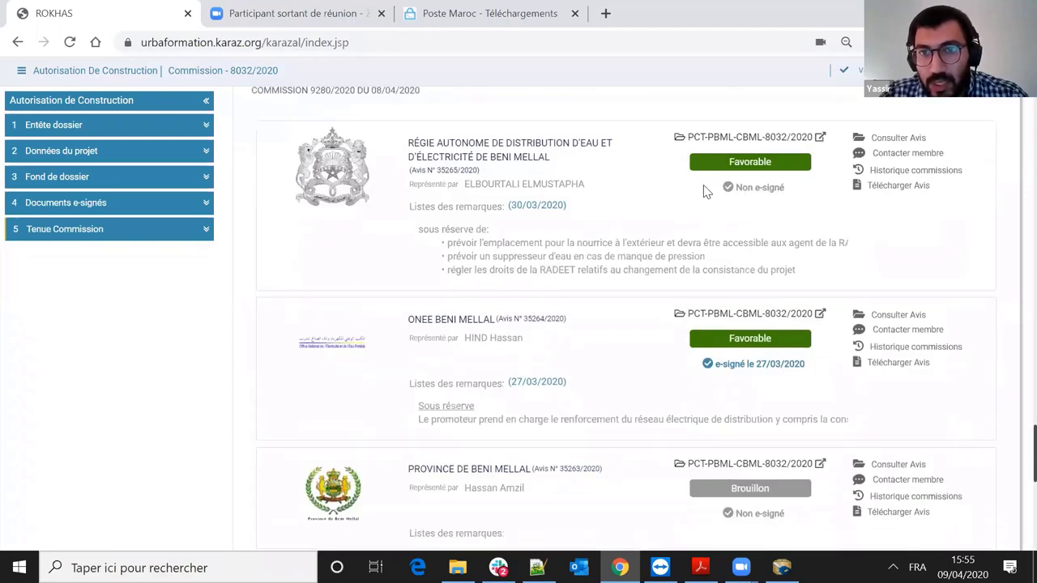
{"action": "triple_click", "coordinate": [761, 187]}
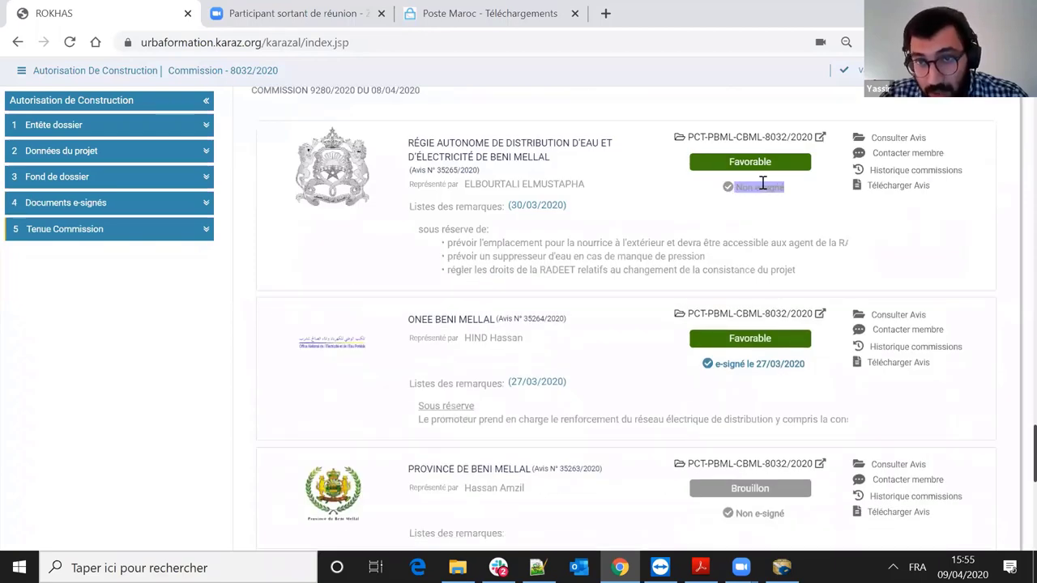
{"action": "scroll", "coordinate": [737, 268], "scroll_direction": "down", "scroll_amount": 1}
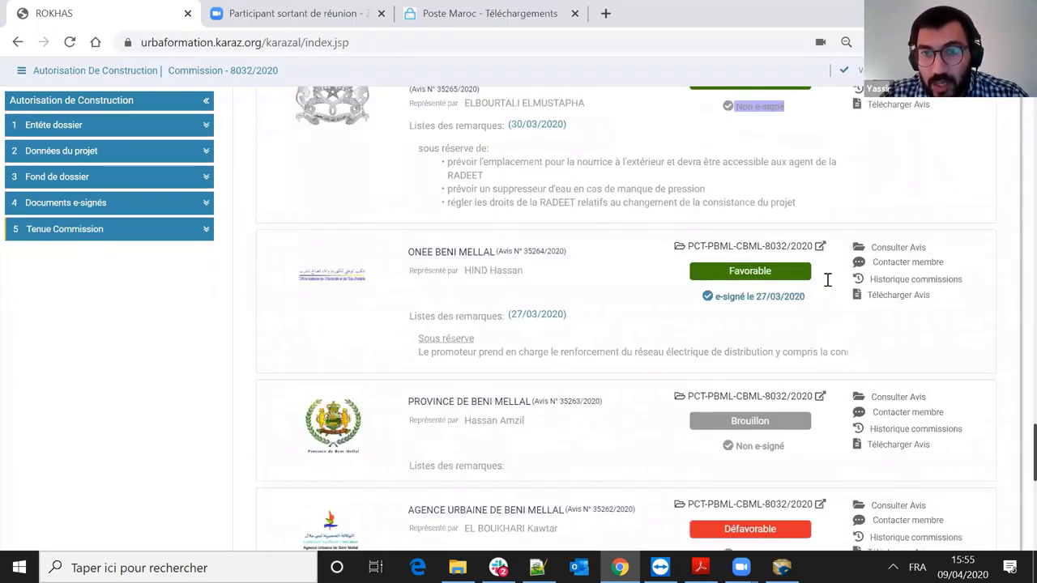
{"action": "left_click_drag", "start_coordinate": [809, 296], "coordinate": [680, 281]}
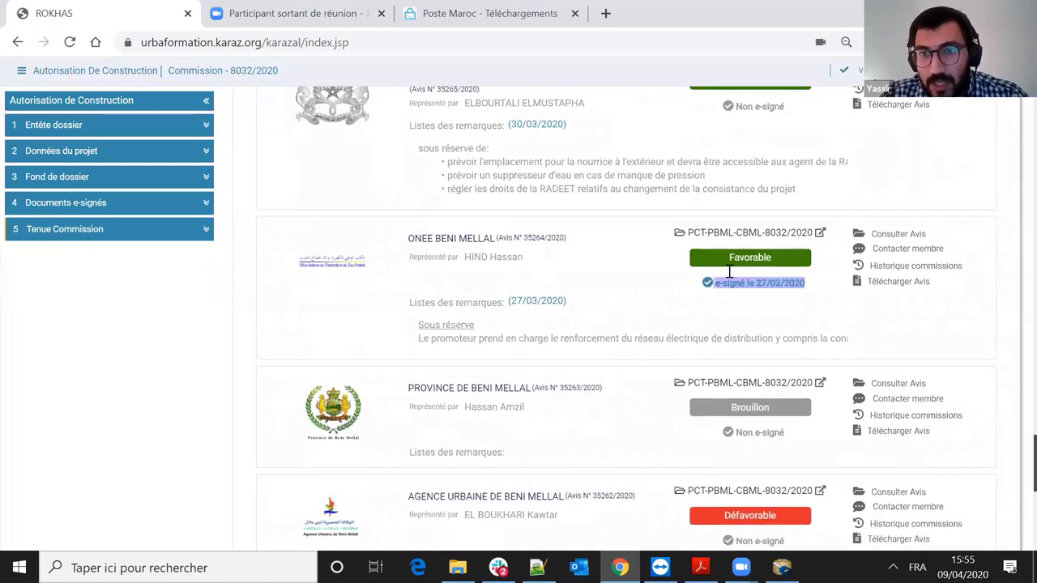
{"action": "scroll", "coordinate": [768, 231], "scroll_direction": "down", "scroll_amount": 2}
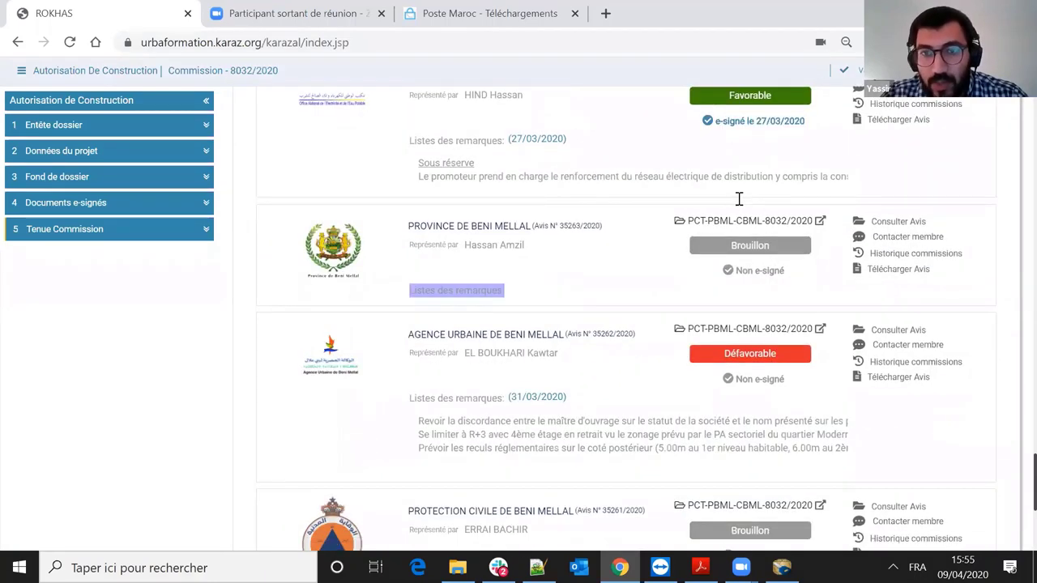
{"action": "left_click", "coordinate": [777, 184]}
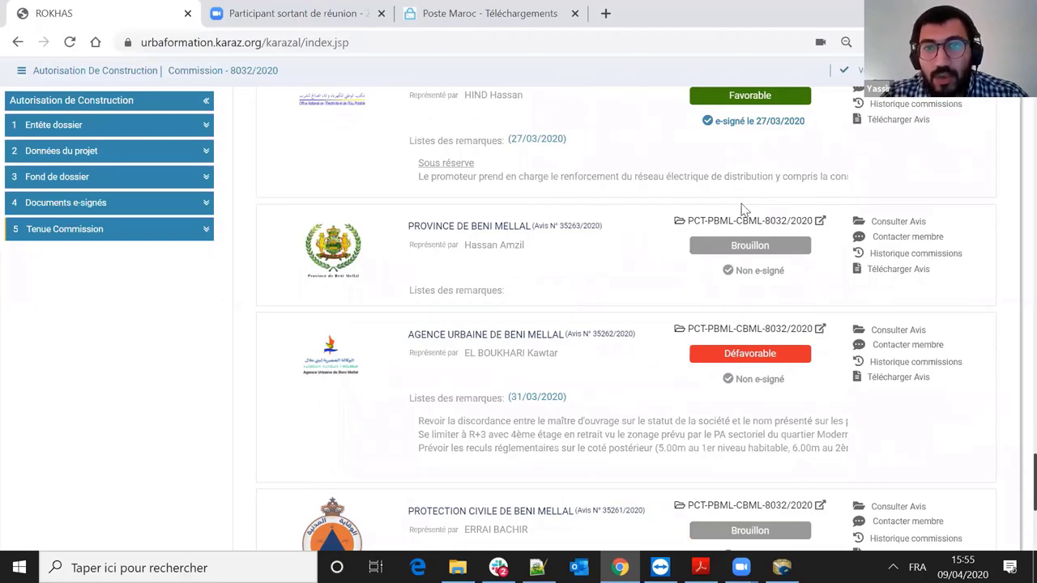
{"action": "scroll", "coordinate": [699, 220], "scroll_direction": "down", "scroll_amount": 1}
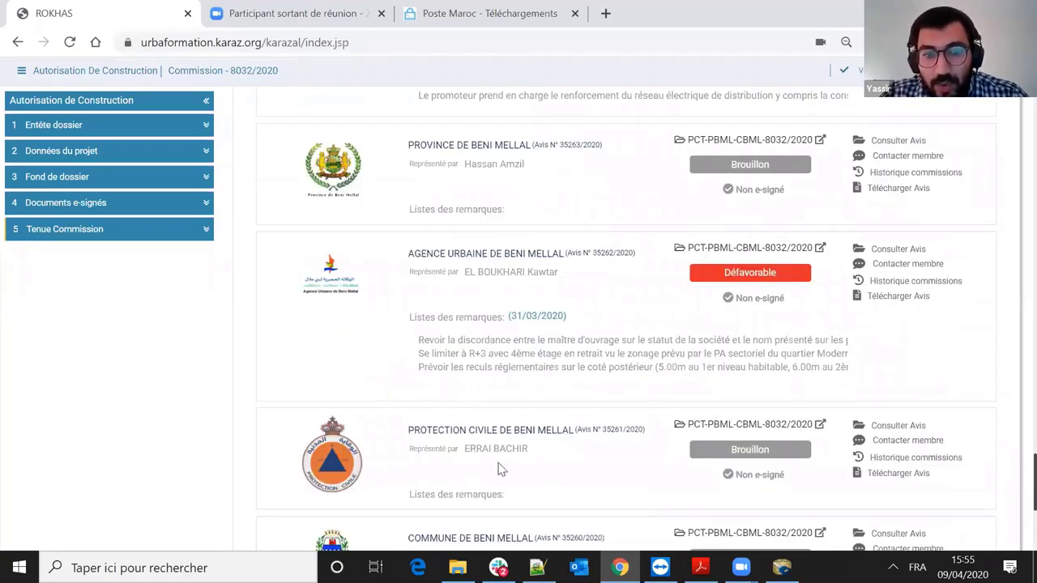
{"action": "scroll", "coordinate": [567, 519], "scroll_direction": "down", "scroll_amount": 3}
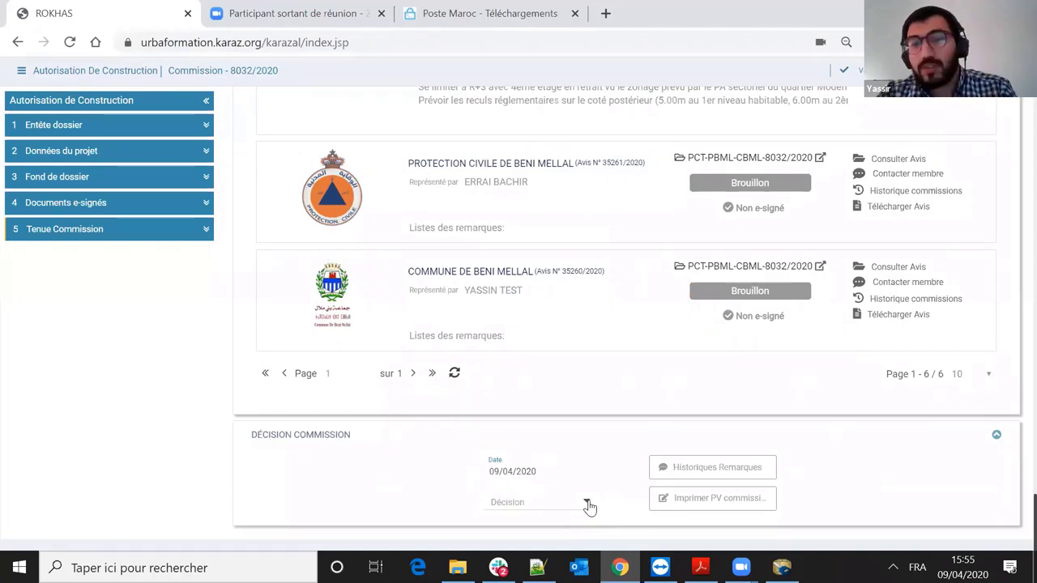
- Set the commission Décision to Favorable and run Imprimer PV commission
{"action": "left_click", "coordinate": [588, 506]}
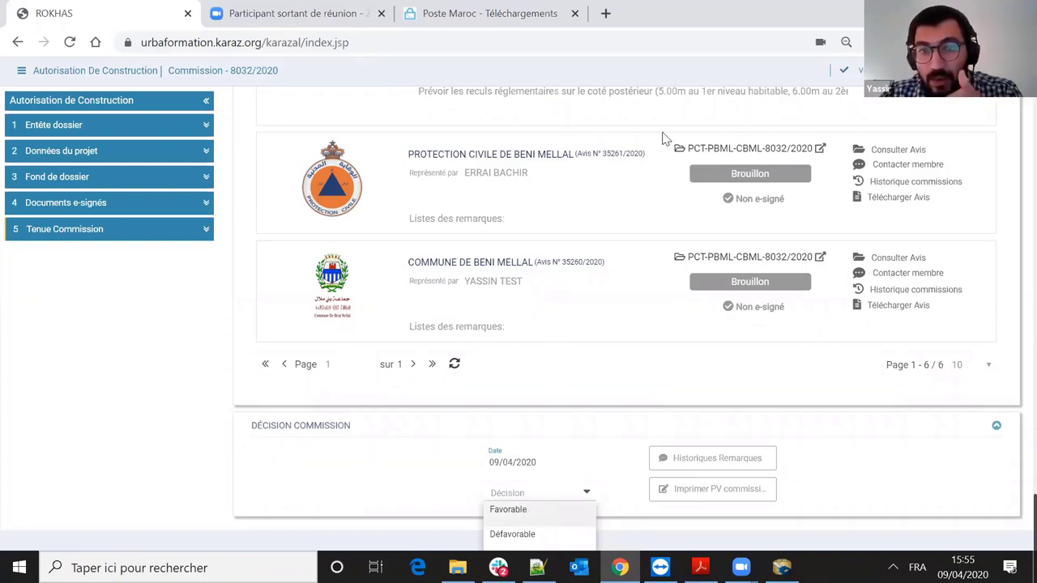
{"action": "key", "text": "Return"}
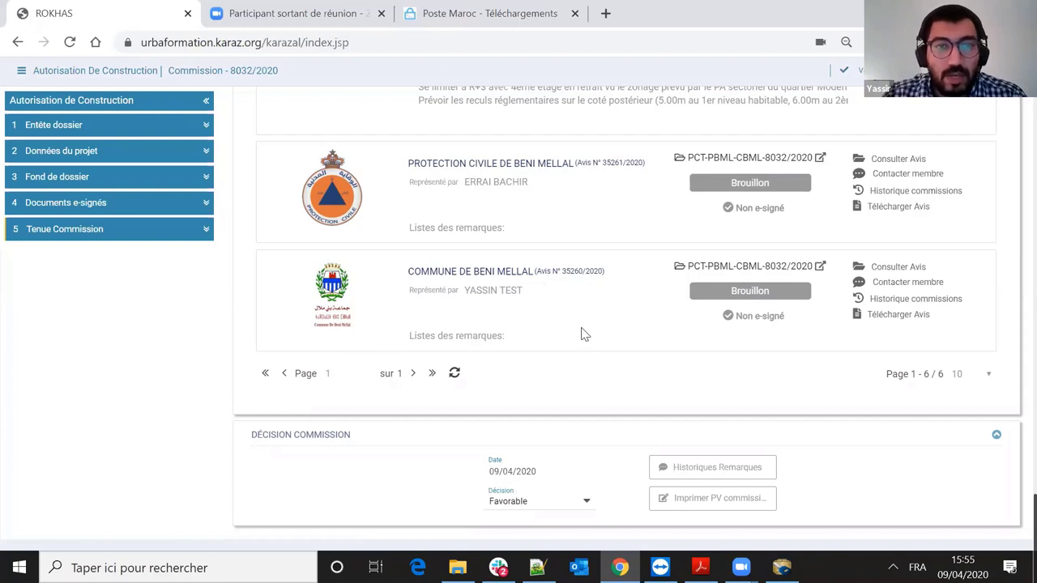
{"action": "left_click", "coordinate": [717, 502]}
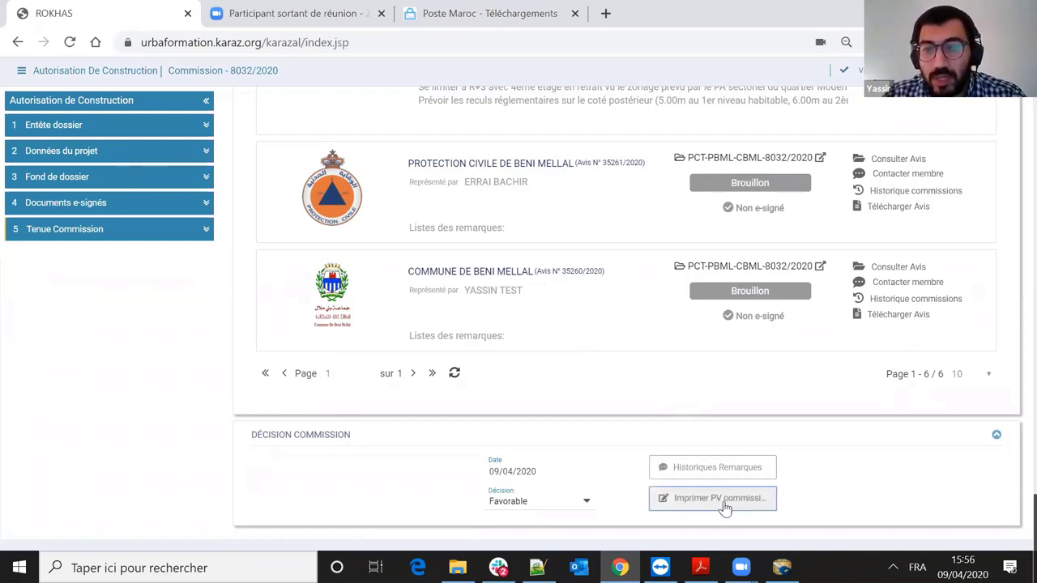
{"action": "left_click", "coordinate": [724, 502]}
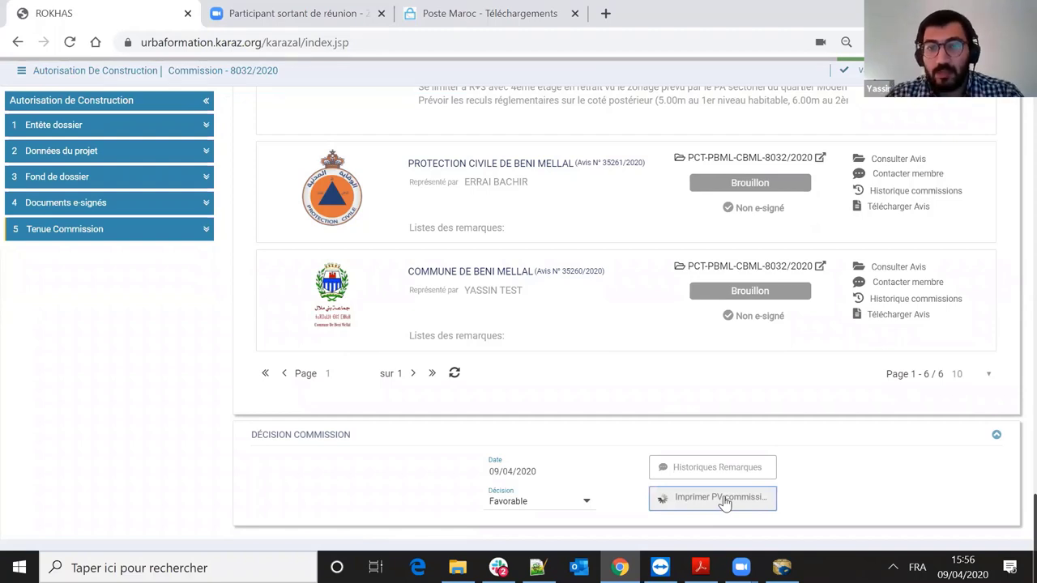
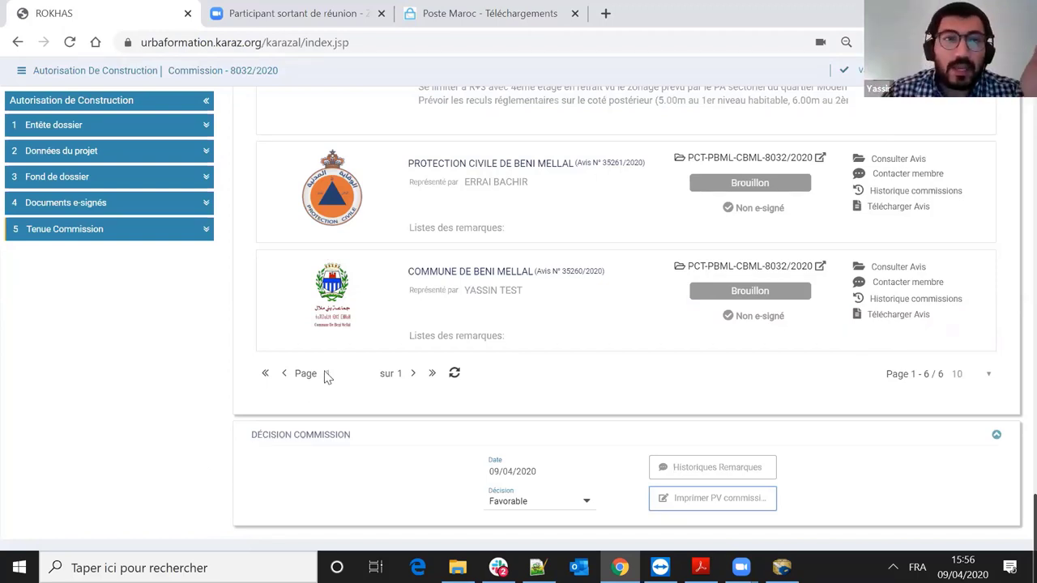
- Scroll dossier 8032 back up to its project data section and review it
{"action": "scroll", "coordinate": [300, 364], "scroll_direction": "up", "scroll_amount": 5}
{"action": "scroll", "coordinate": [261, 340], "scroll_direction": "up", "scroll_amount": 10}
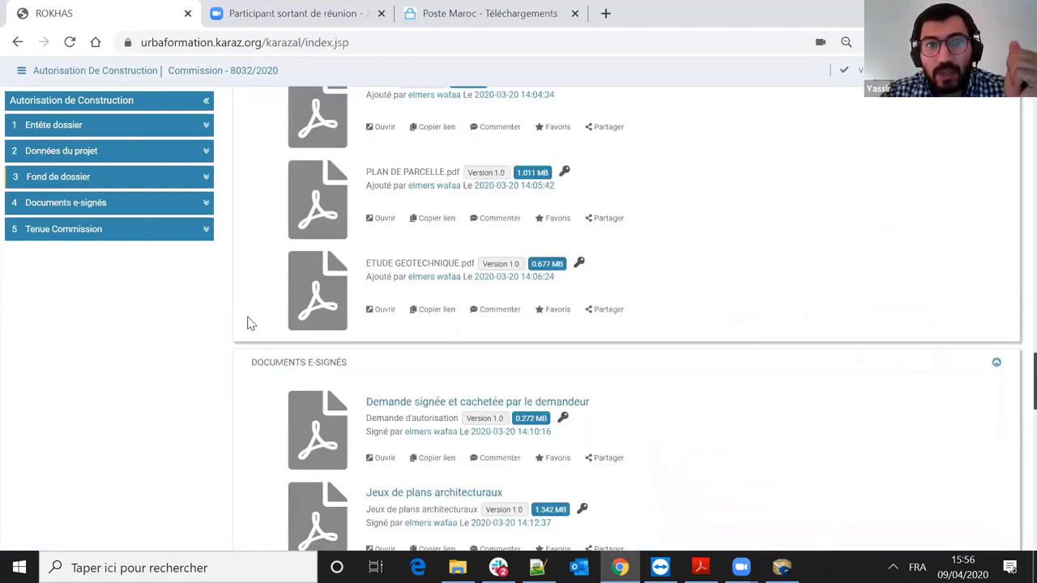
{"action": "left_click", "coordinate": [46, 151]}
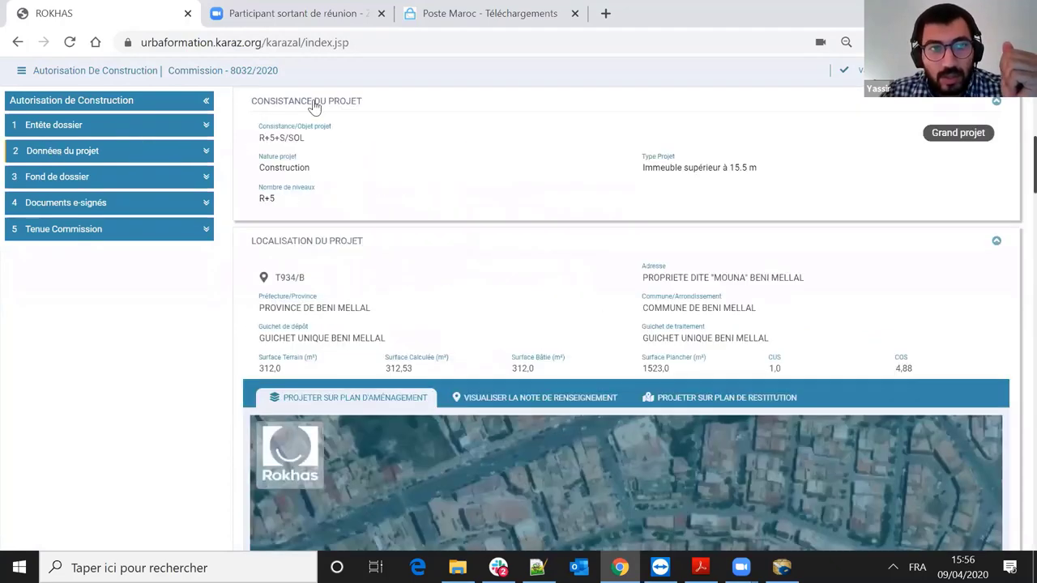
{"action": "scroll", "coordinate": [45, 153], "scroll_direction": "up", "scroll_amount": 4}
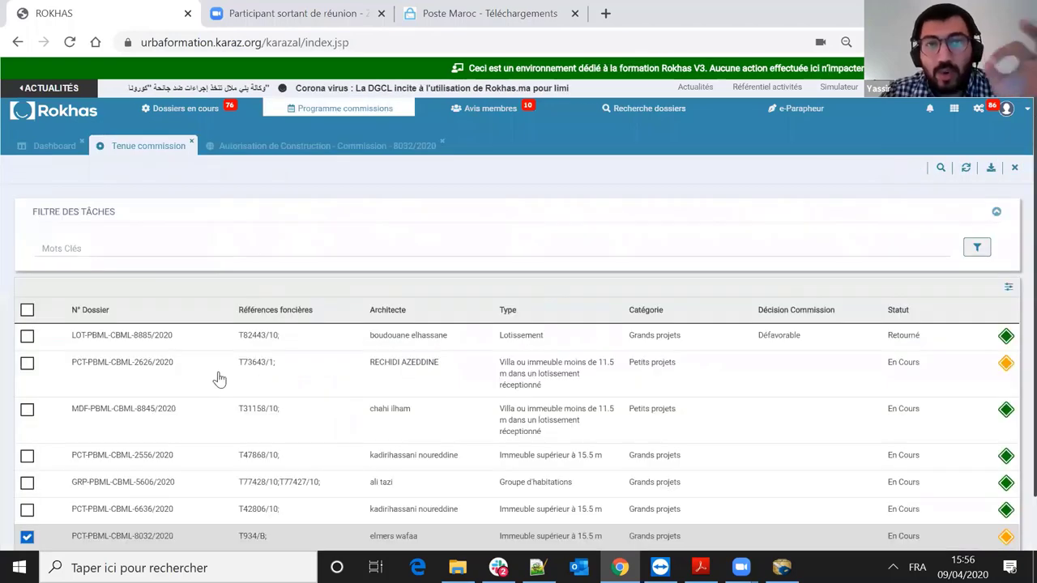
{"action": "scroll", "coordinate": [216, 377], "scroll_direction": "down", "scroll_amount": 10}
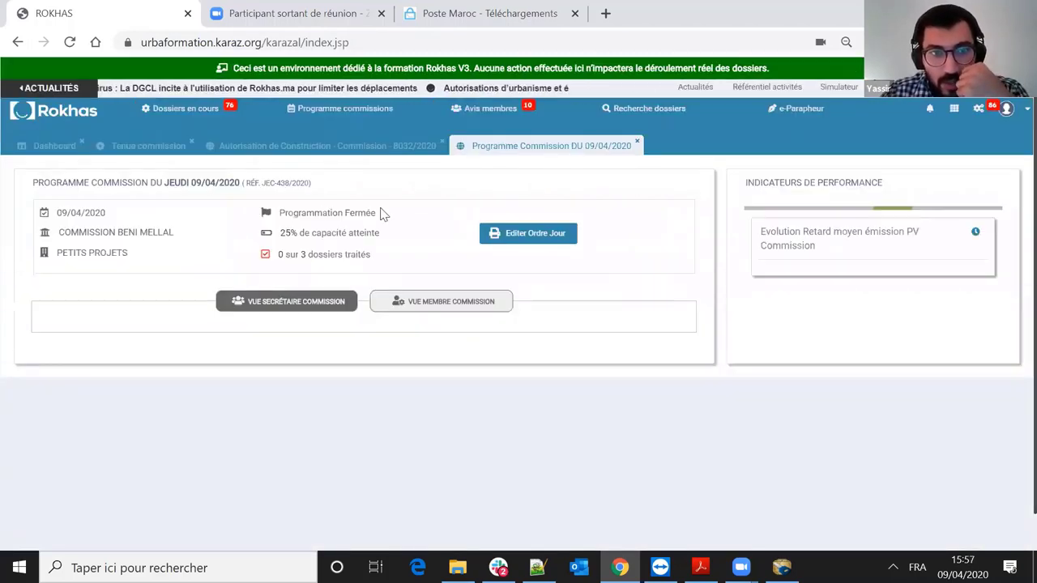
- Review the commission programme's processed-dossier count and charts, then show Dossiers en cours by stage
{"action": "scroll", "coordinate": [300, 215], "scroll_direction": "down", "scroll_amount": 1}
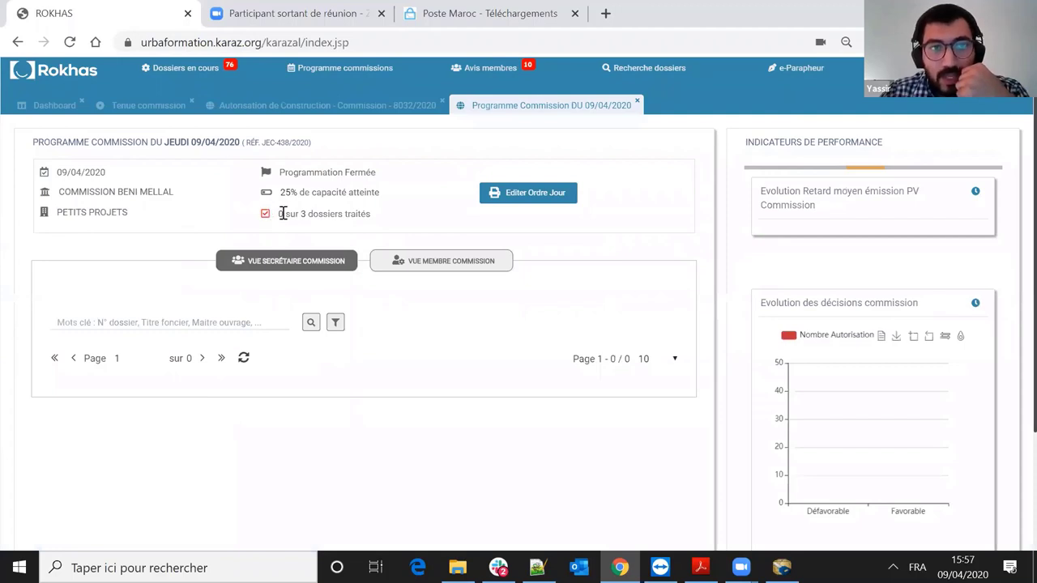
{"action": "left_click_drag", "start_coordinate": [278, 215], "coordinate": [346, 219]}
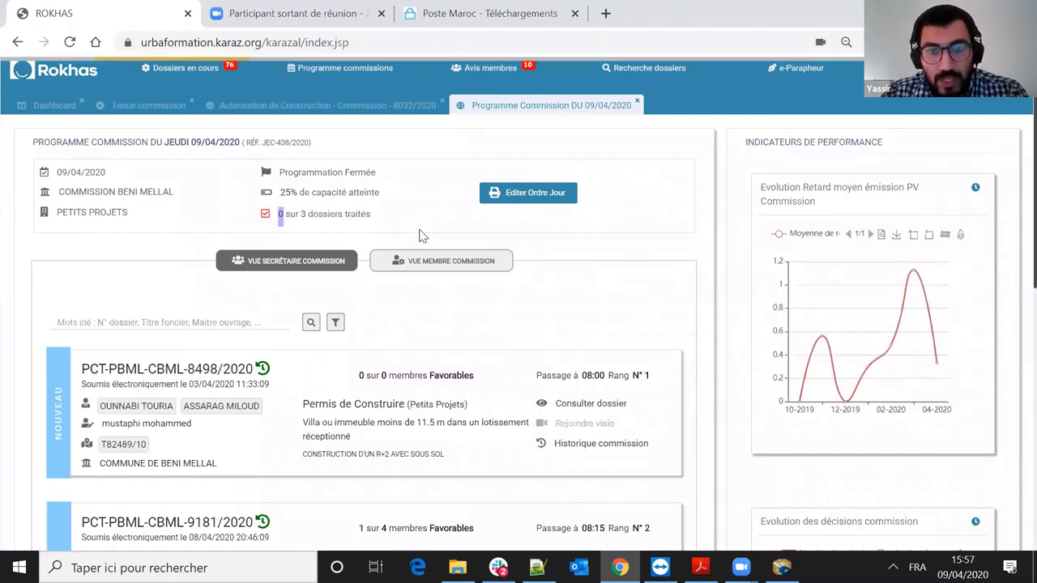
{"action": "left_click", "coordinate": [541, 239]}
{"action": "scroll", "coordinate": [534, 227], "scroll_direction": "down", "scroll_amount": 2}
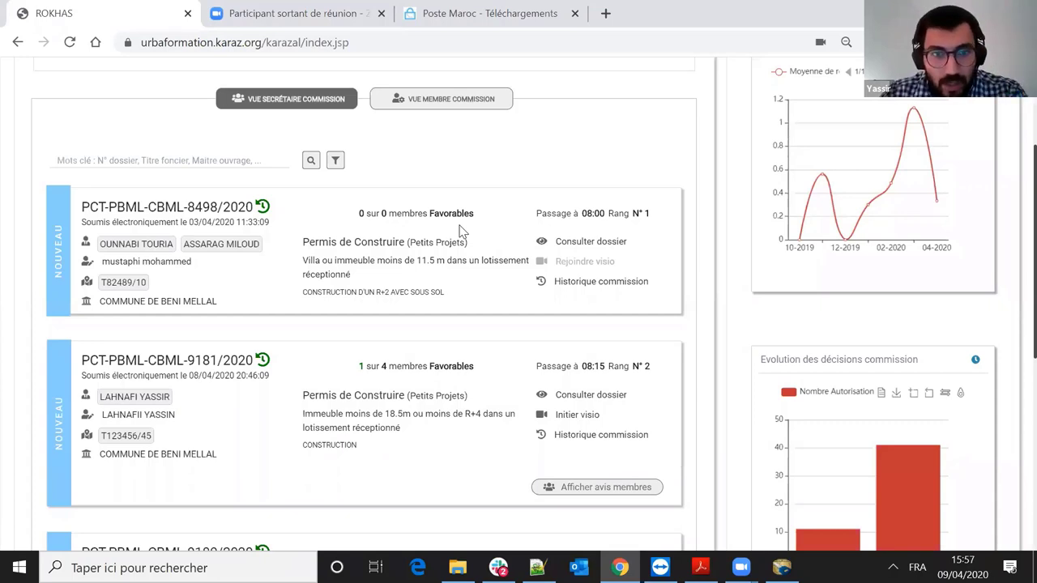
{"action": "scroll", "coordinate": [498, 264], "scroll_direction": "up", "scroll_amount": 1}
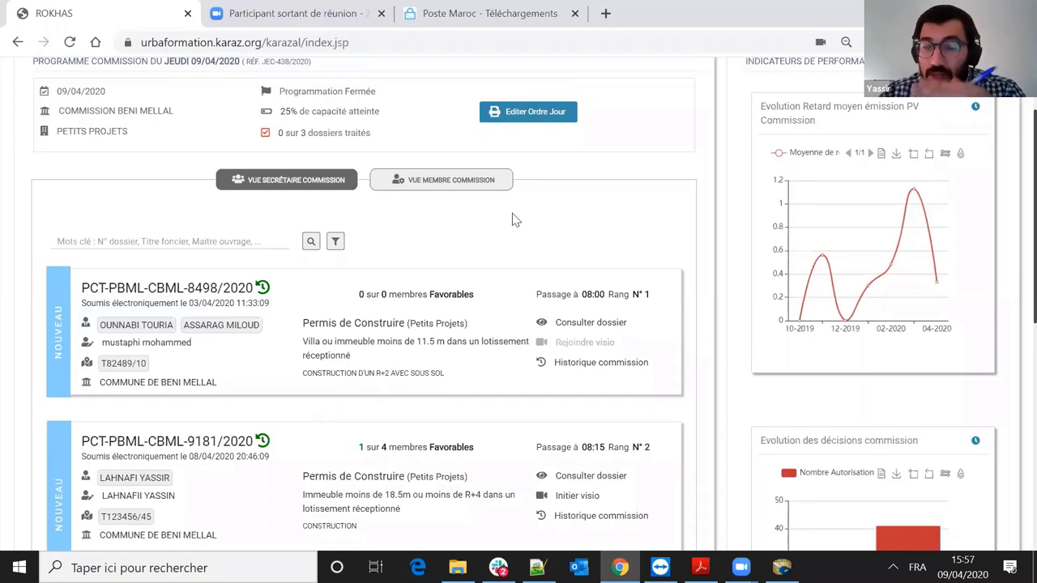
{"action": "scroll", "coordinate": [545, 158], "scroll_direction": "up", "scroll_amount": 2}
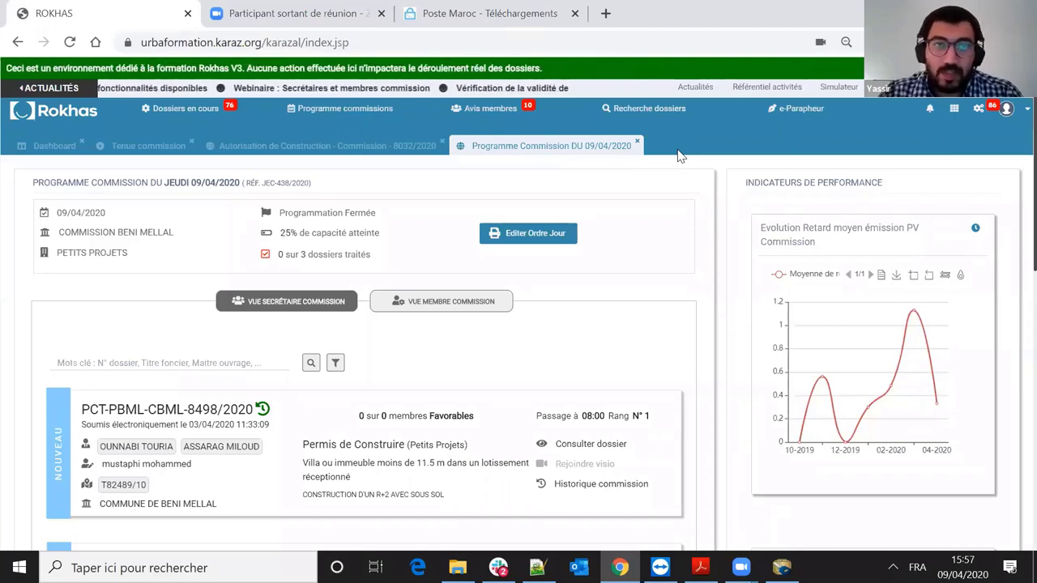
{"action": "left_click", "coordinate": [207, 112]}
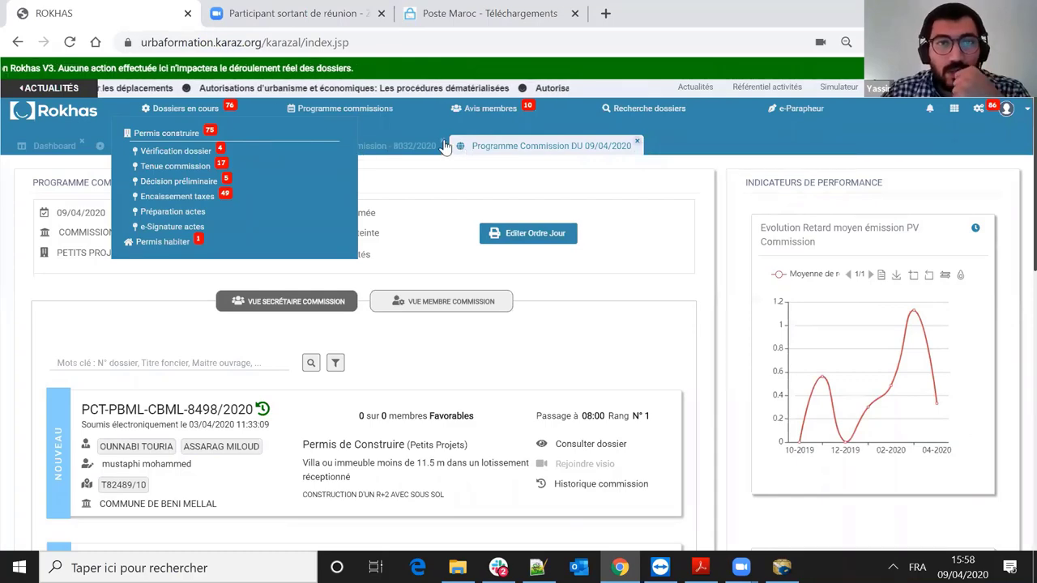
- Close the Programme, Tenue commission and 8032 tabs and open the Décision préliminaire list
{"action": "left_click", "coordinate": [206, 149]}
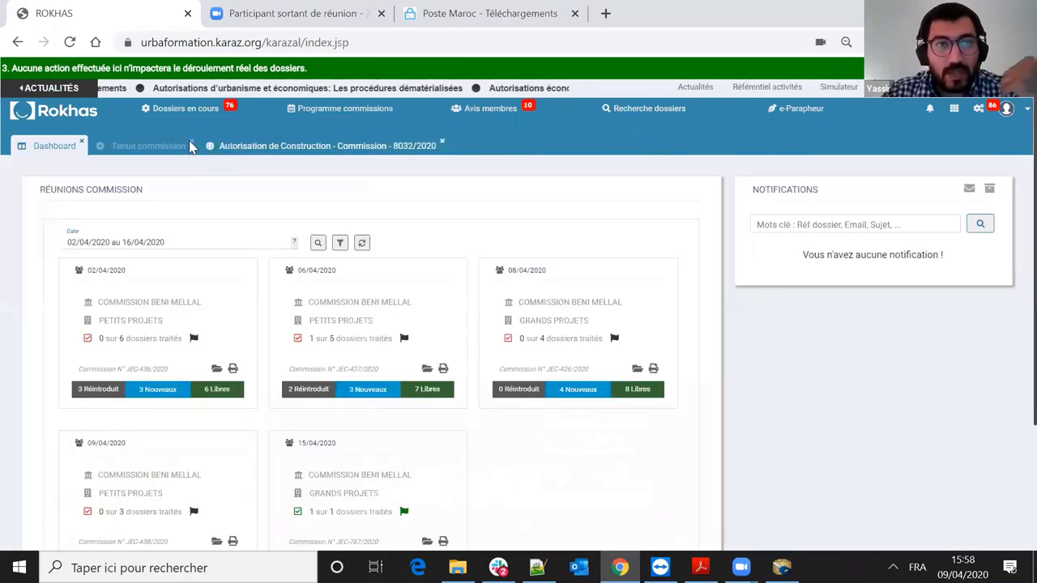
{"action": "left_click", "coordinate": [204, 146]}
{"action": "left_click", "coordinate": [233, 121]}
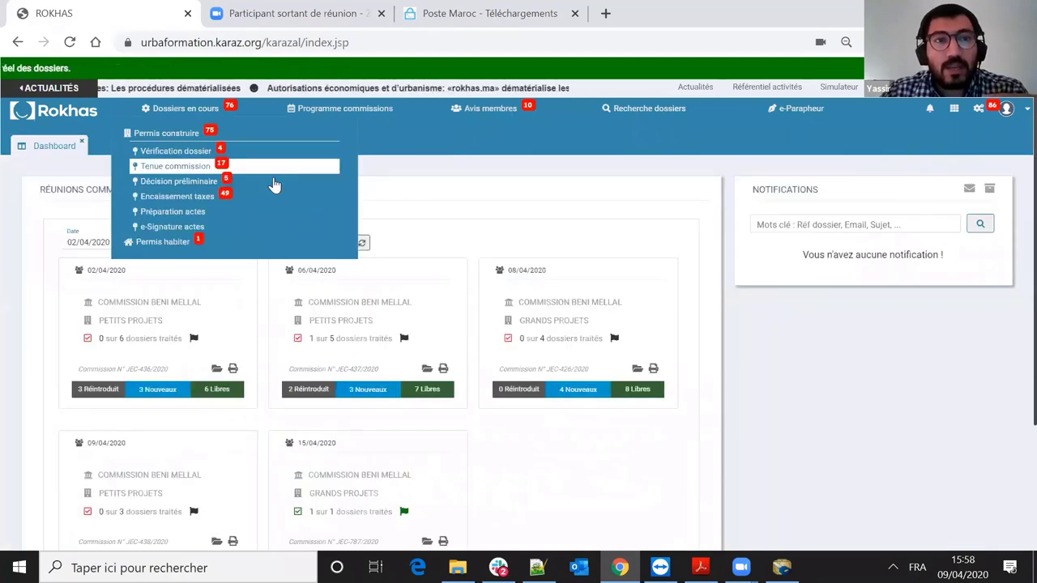
{"action": "left_click", "coordinate": [199, 116]}
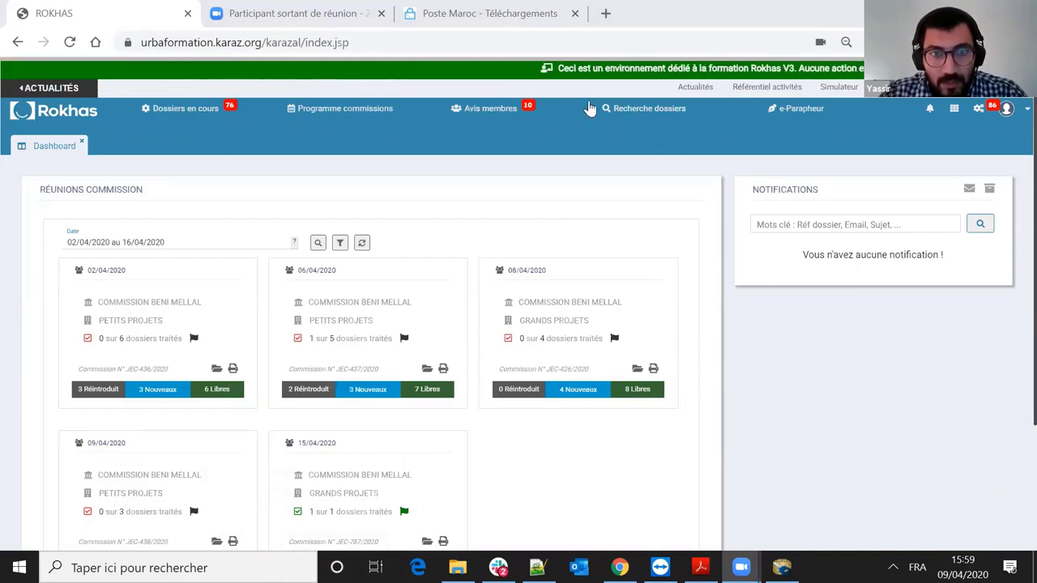
{"action": "left_click", "coordinate": [492, 279]}
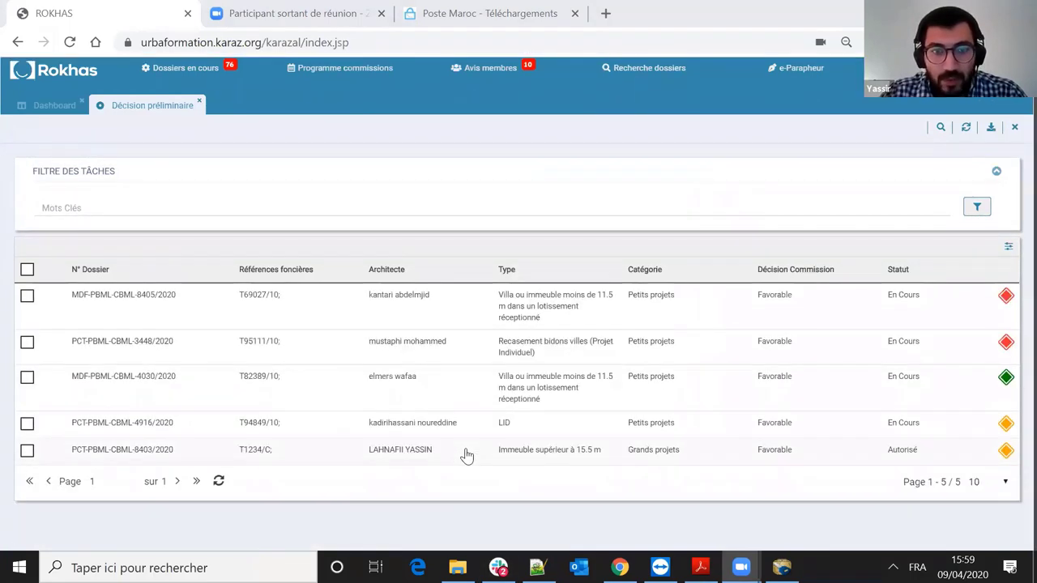
- Open dossier PCT-PBML-CBML-8403/2020 and scroll through its documents toward Décision préalable
{"action": "left_click", "coordinate": [465, 453]}
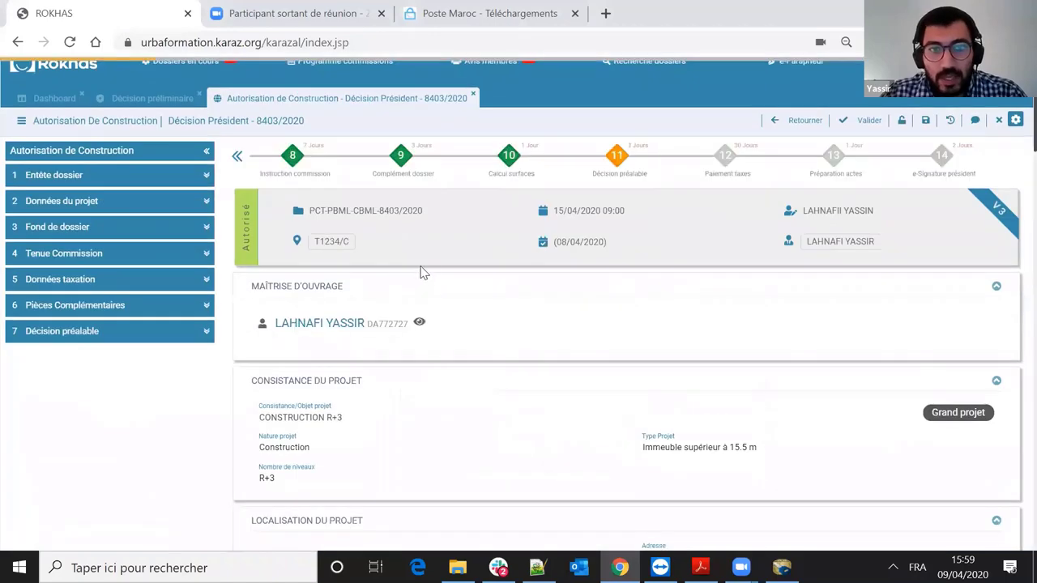
{"action": "scroll", "coordinate": [570, 243], "scroll_direction": "down", "scroll_amount": 10}
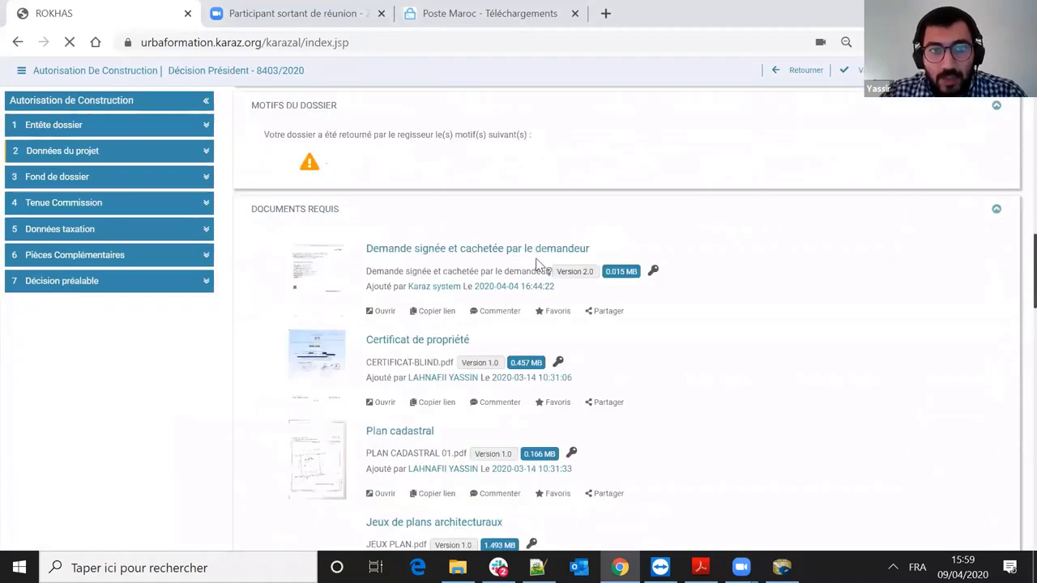
{"action": "scroll", "coordinate": [375, 397], "scroll_direction": "down", "scroll_amount": 5}
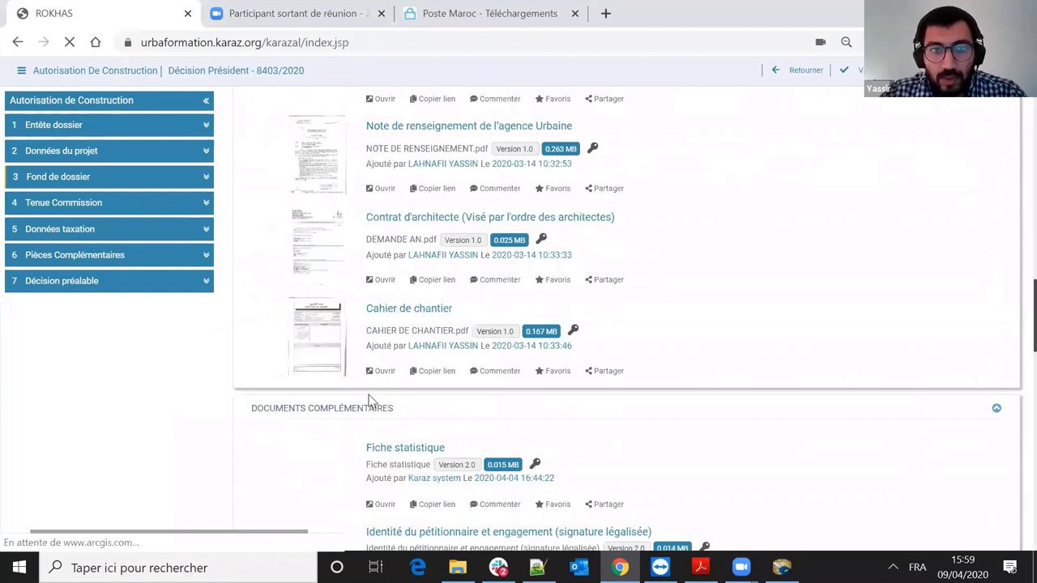
{"action": "scroll", "coordinate": [369, 399], "scroll_direction": "down", "scroll_amount": 15}
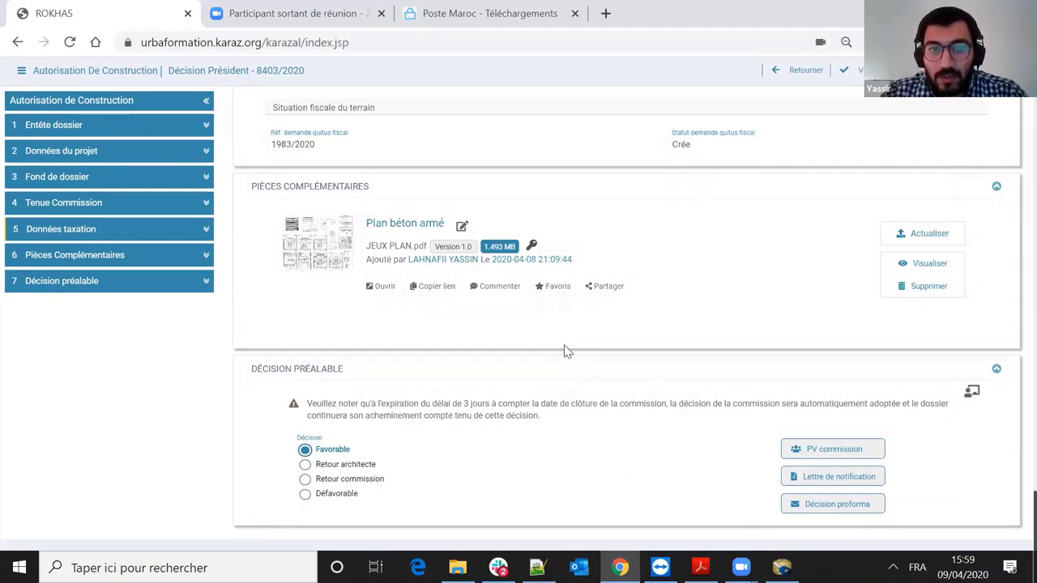
{"action": "left_click", "coordinate": [306, 496]}
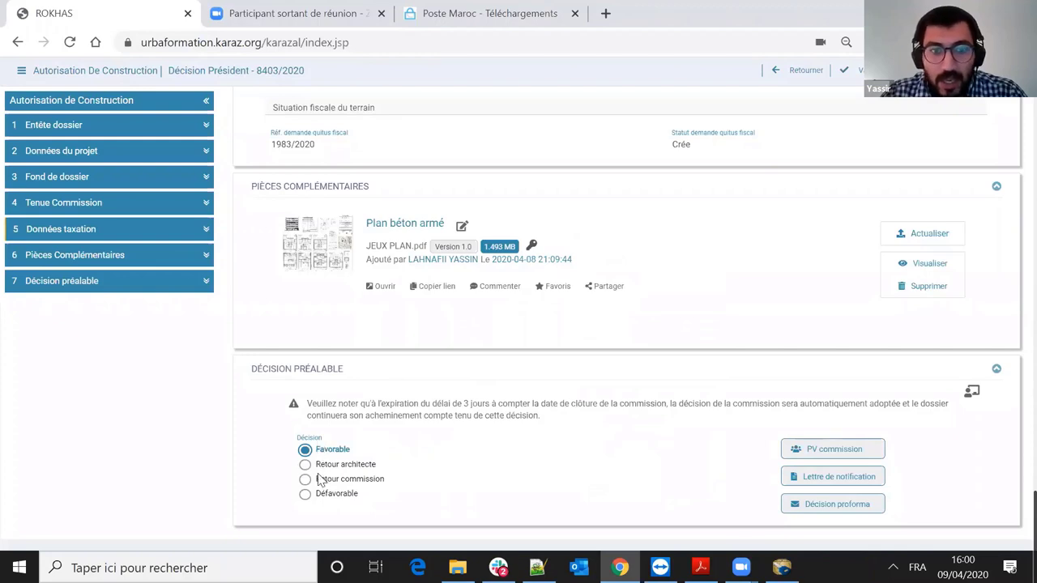
{"action": "scroll", "coordinate": [377, 271], "scroll_direction": "up", "scroll_amount": 1}
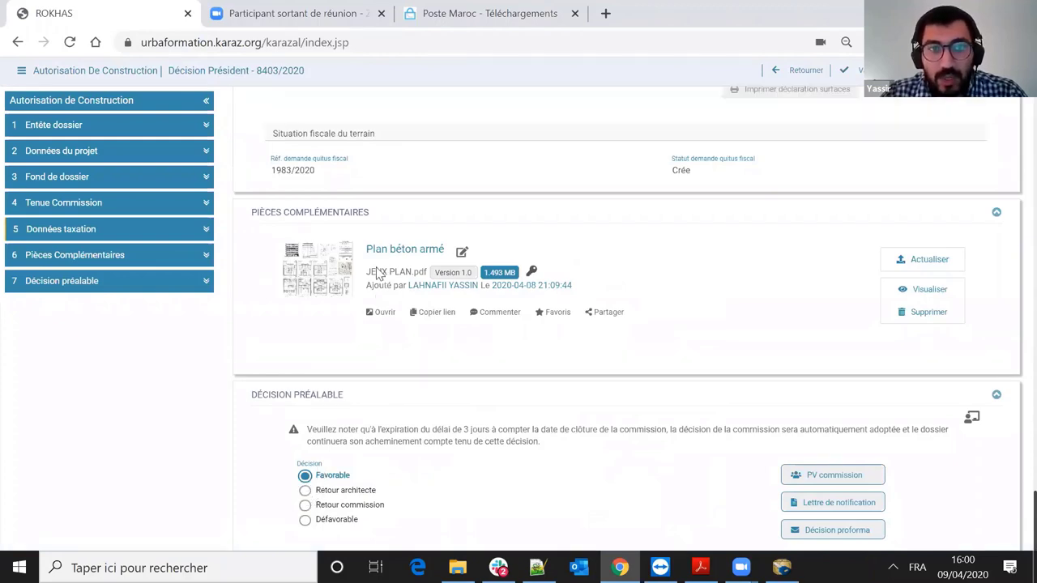
{"action": "scroll", "coordinate": [381, 364], "scroll_direction": "up", "scroll_amount": 2}
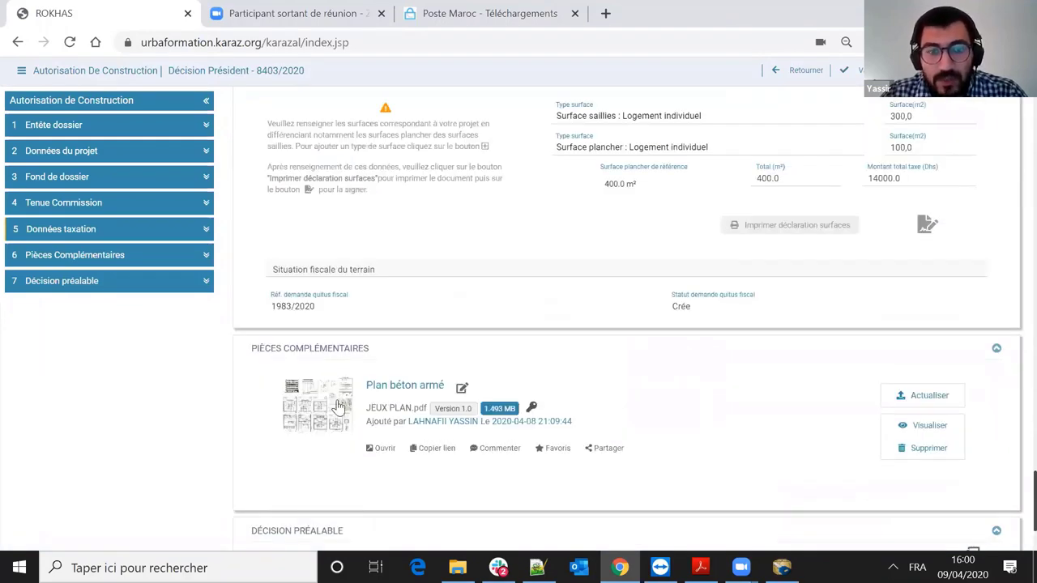
{"action": "mouse_move", "coordinate": [317, 405]}
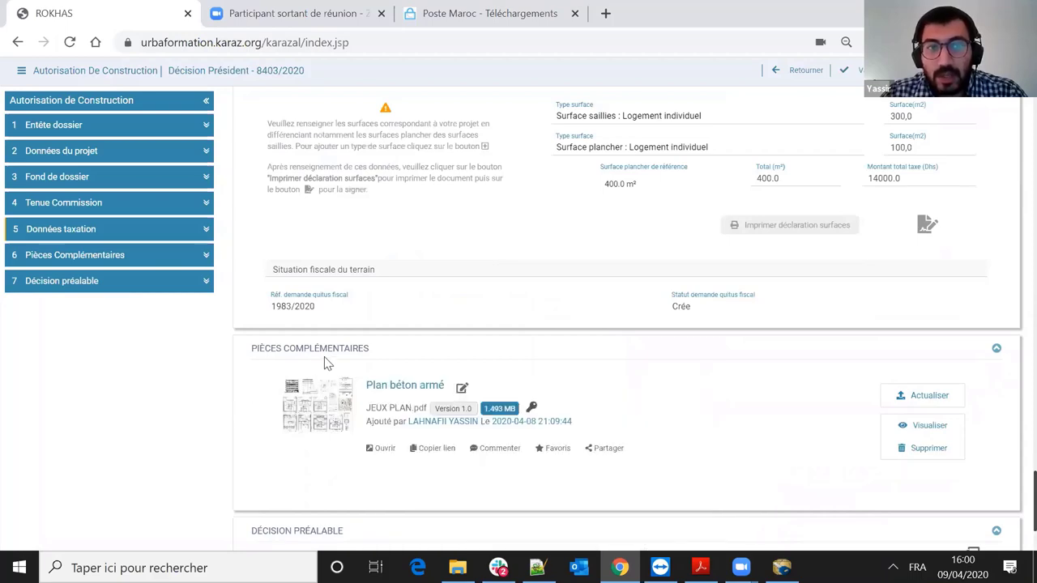
{"action": "scroll", "coordinate": [332, 271], "scroll_direction": "down", "scroll_amount": 3}
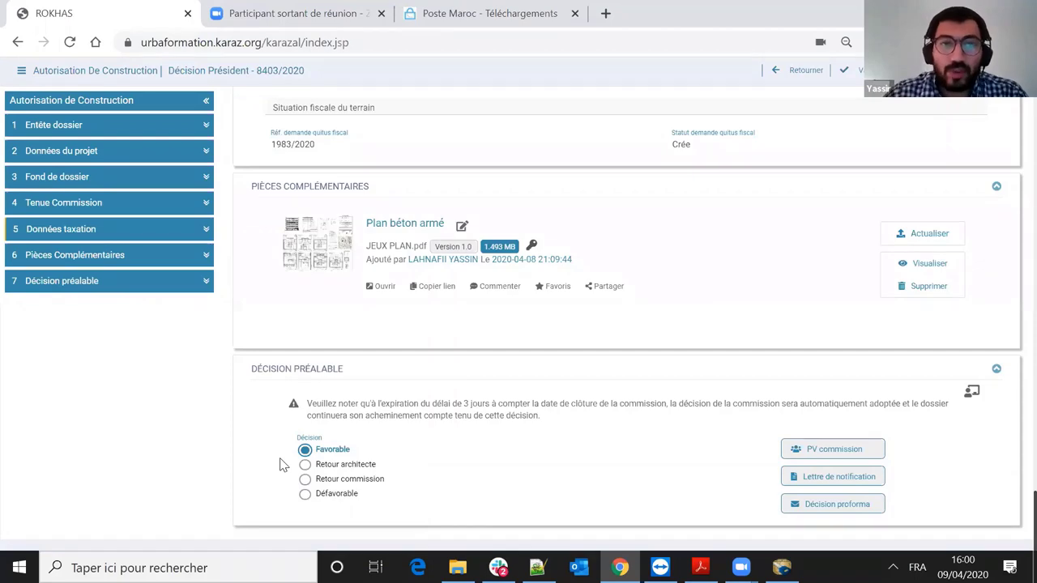
{"action": "scroll", "coordinate": [497, 324], "scroll_direction": "up", "scroll_amount": 1}
{"action": "scroll", "coordinate": [518, 413], "scroll_direction": "up", "scroll_amount": 5}
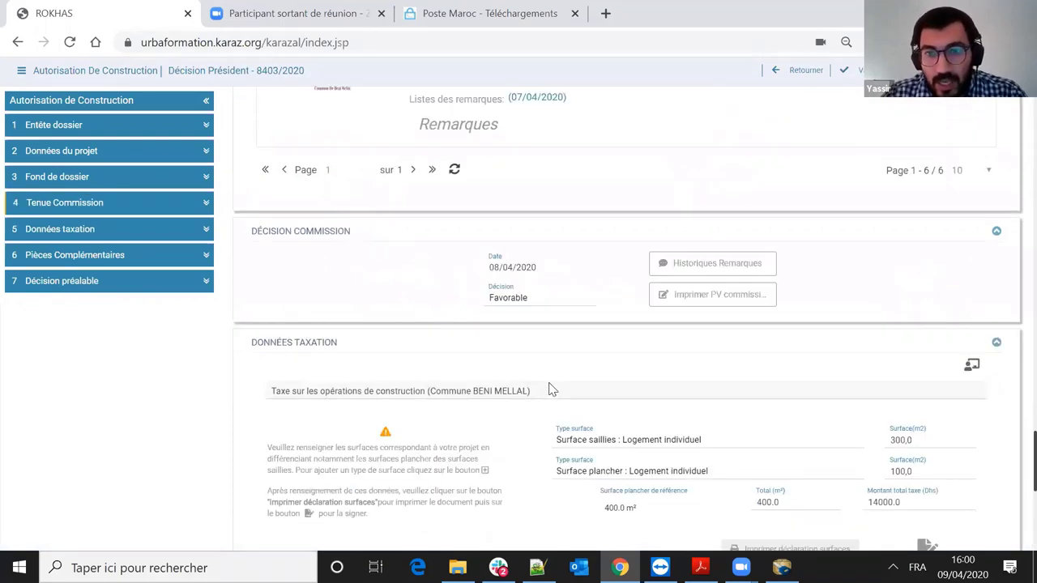
{"action": "scroll", "coordinate": [440, 458], "scroll_direction": "up", "scroll_amount": 2}
{"action": "scroll", "coordinate": [615, 351], "scroll_direction": "up", "scroll_amount": 2}
{"action": "scroll", "coordinate": [692, 325], "scroll_direction": "down", "scroll_amount": 9}
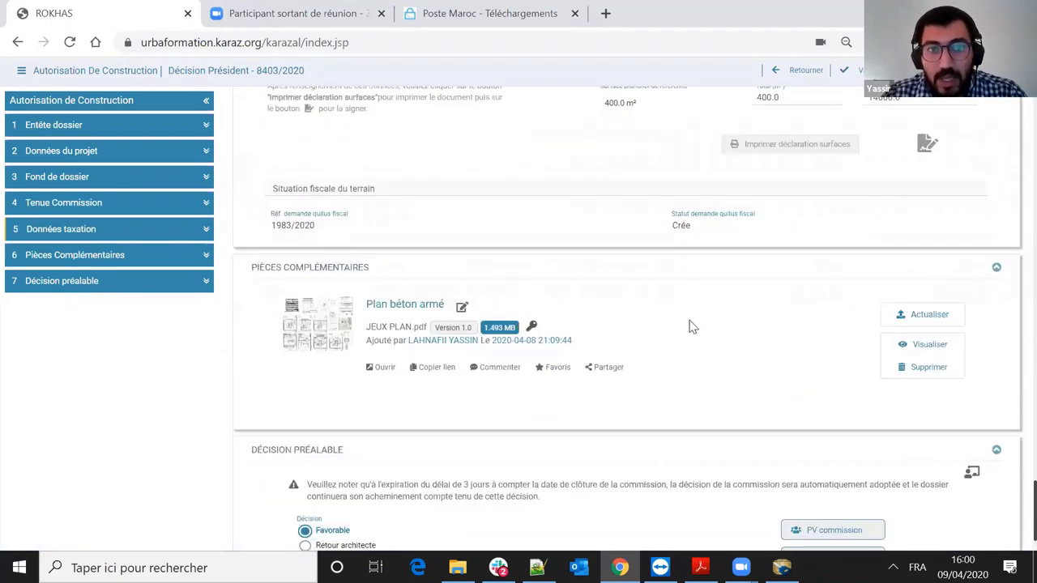
{"action": "scroll", "coordinate": [532, 208], "scroll_direction": "up", "scroll_amount": 8}
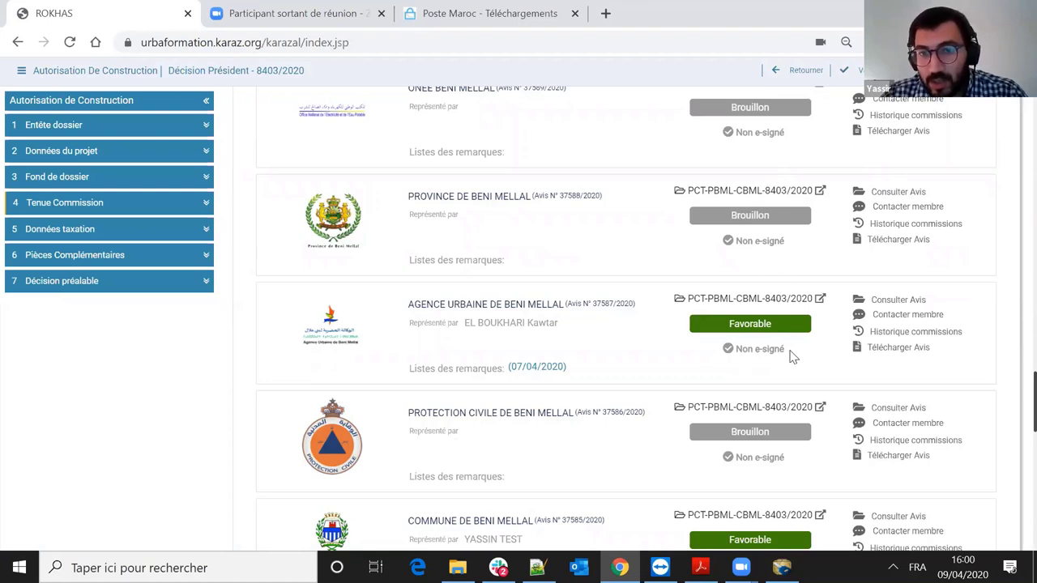
{"action": "left_click_drag", "start_coordinate": [791, 355], "coordinate": [701, 362]}
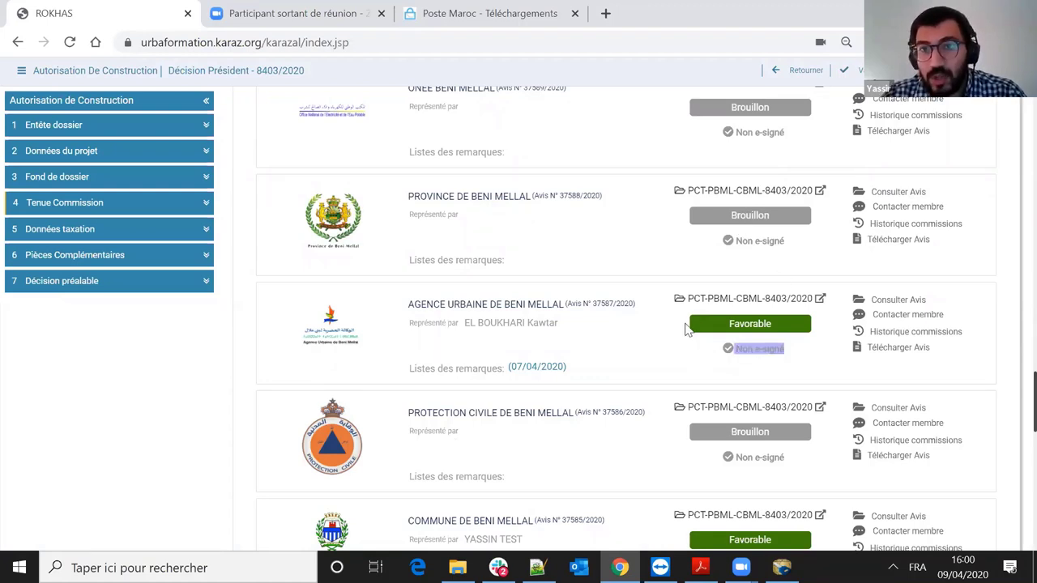
{"action": "scroll", "coordinate": [685, 328], "scroll_direction": "down", "scroll_amount": 3}
{"action": "scroll", "coordinate": [344, 405], "scroll_direction": "down", "scroll_amount": 9}
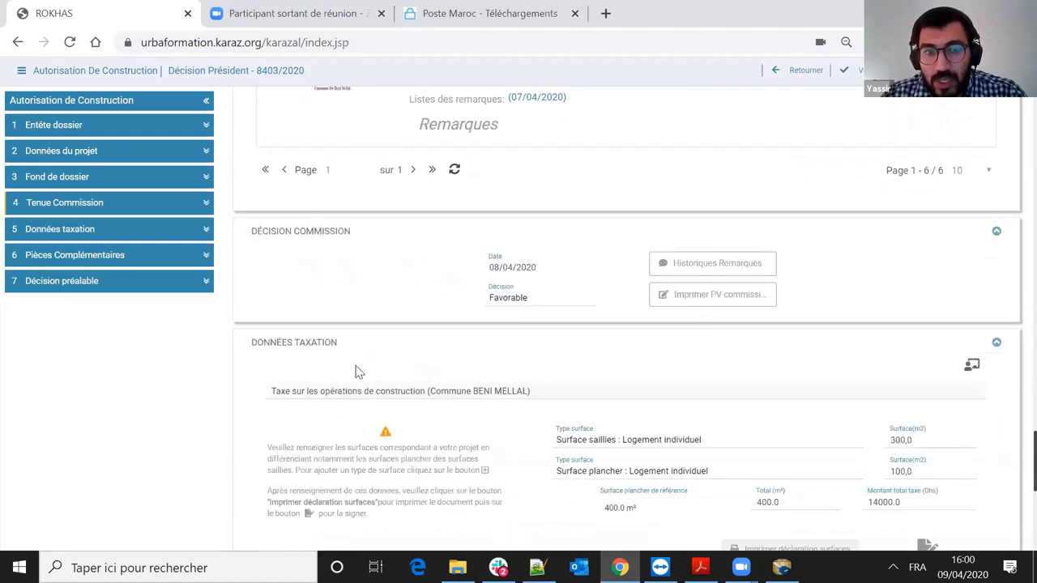
{"action": "scroll", "coordinate": [497, 377], "scroll_direction": "down", "scroll_amount": 2}
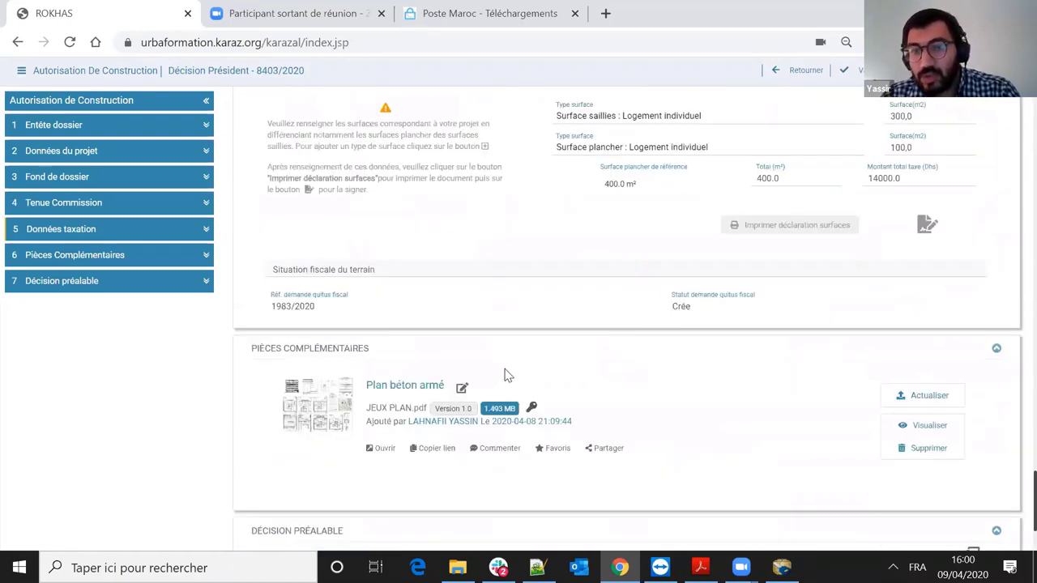
{"action": "scroll", "coordinate": [504, 374], "scroll_direction": "down", "scroll_amount": 2}
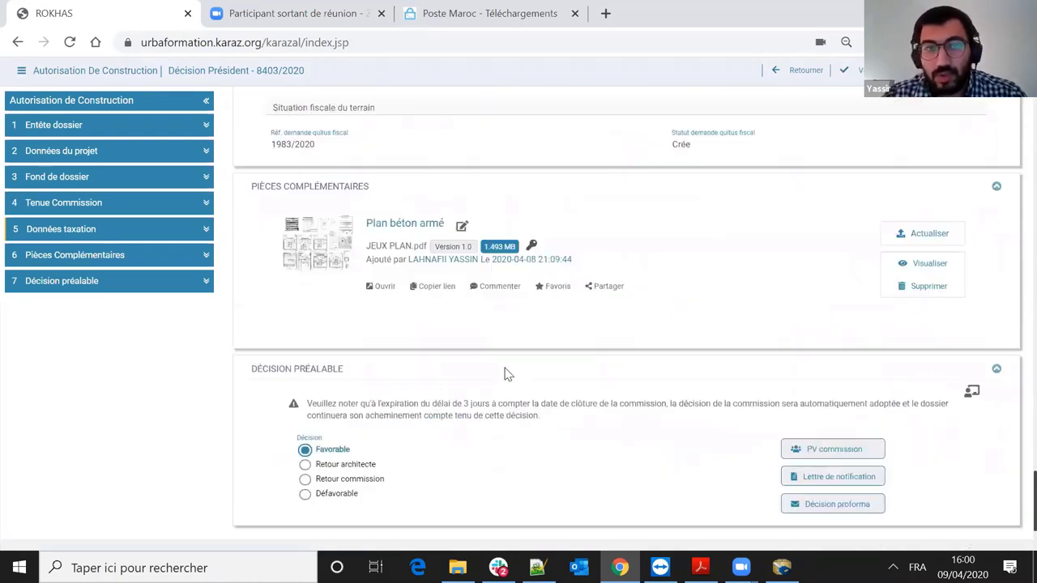
- Try the Retour commission, Retour architecte, Défavorable and Favorable decision options and the Motif field
{"action": "left_click", "coordinate": [304, 480]}
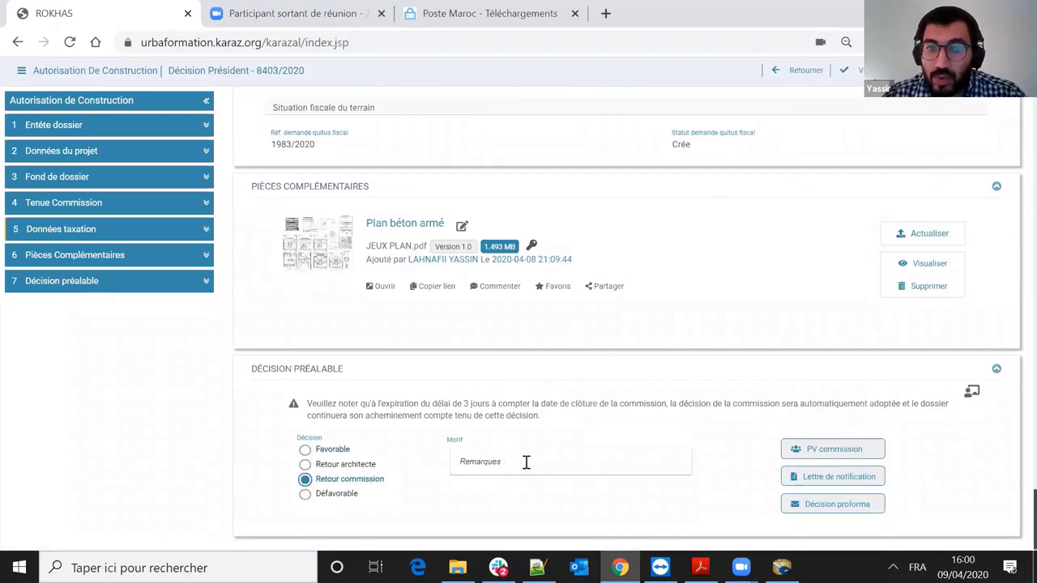
{"action": "left_click_drag", "start_coordinate": [528, 460], "coordinate": [431, 450]}
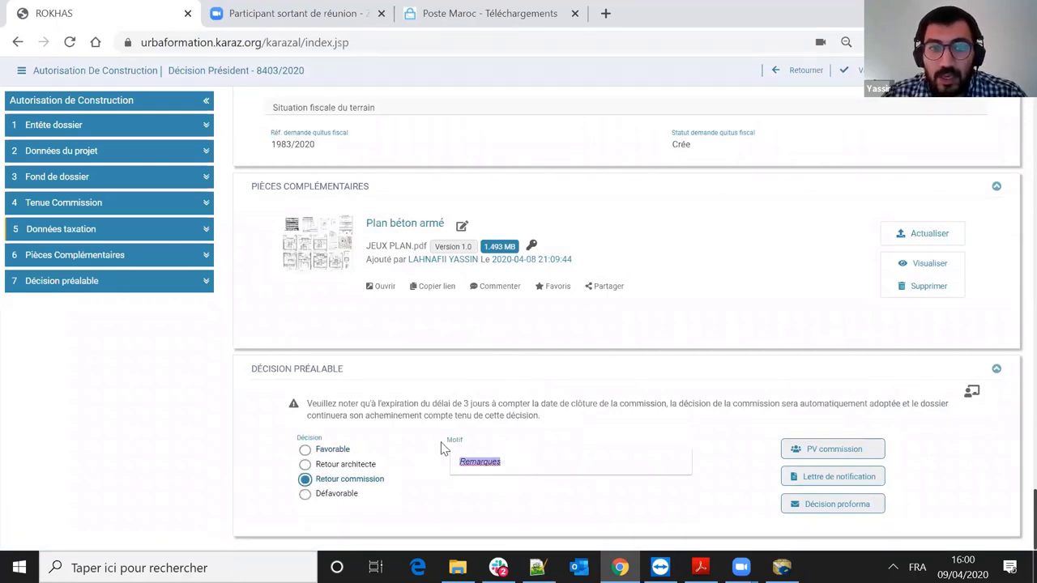
{"action": "left_click", "coordinate": [442, 449]}
{"action": "left_click", "coordinate": [304, 464]}
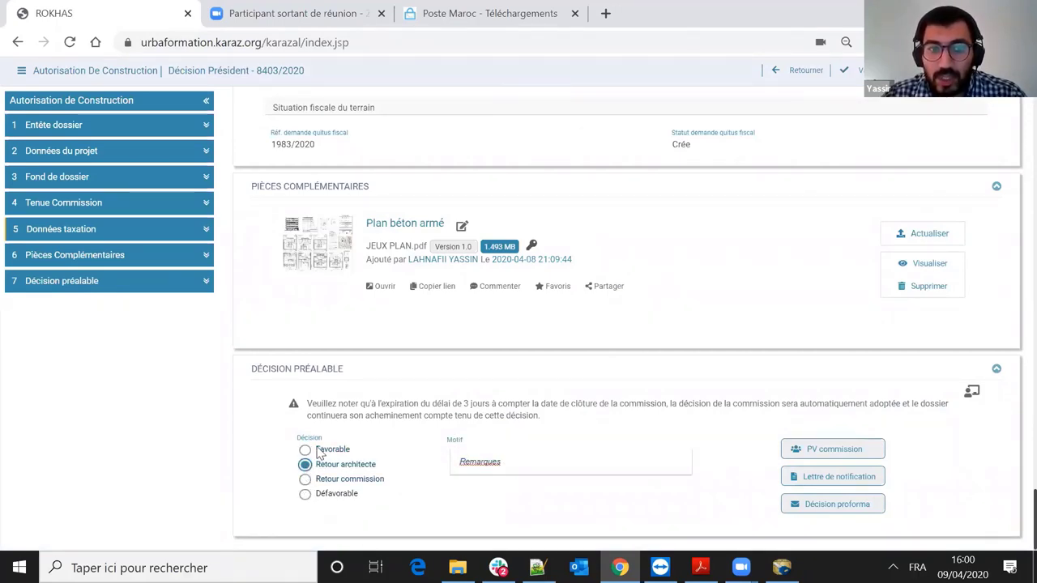
{"action": "left_click", "coordinate": [305, 494]}
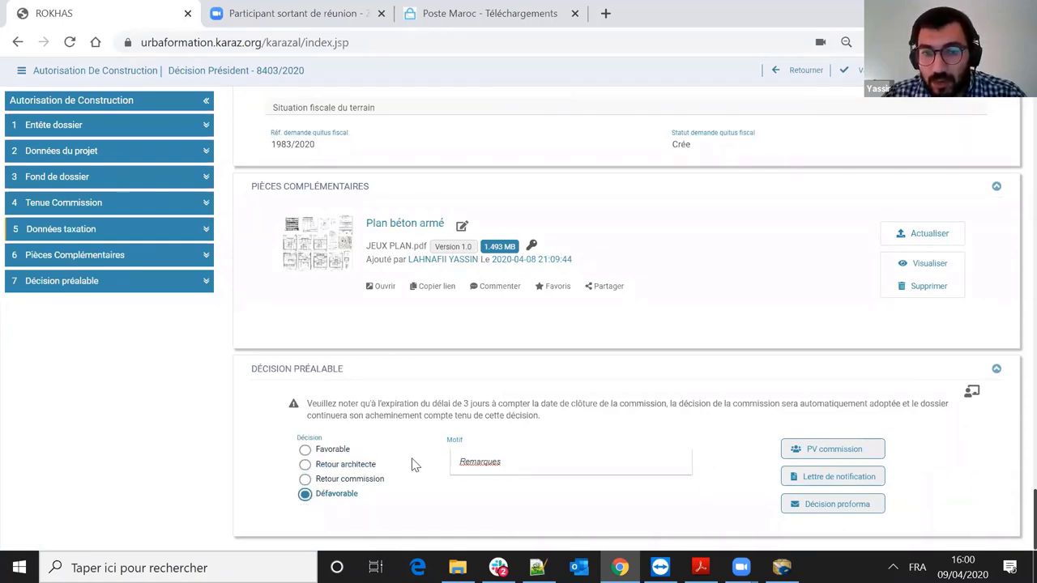
{"action": "key", "text": "Tab"}
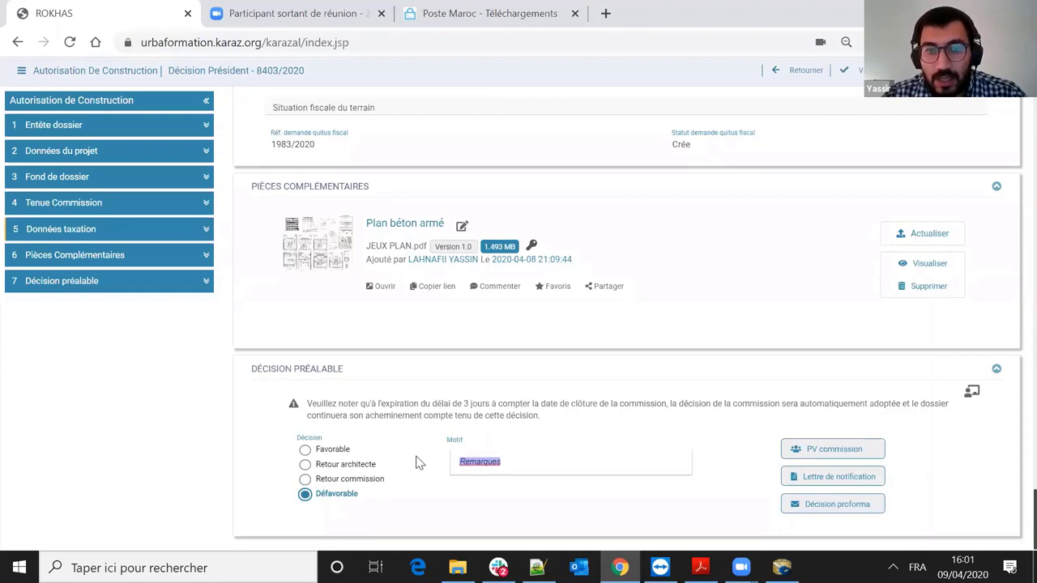
{"action": "left_click", "coordinate": [305, 450]}
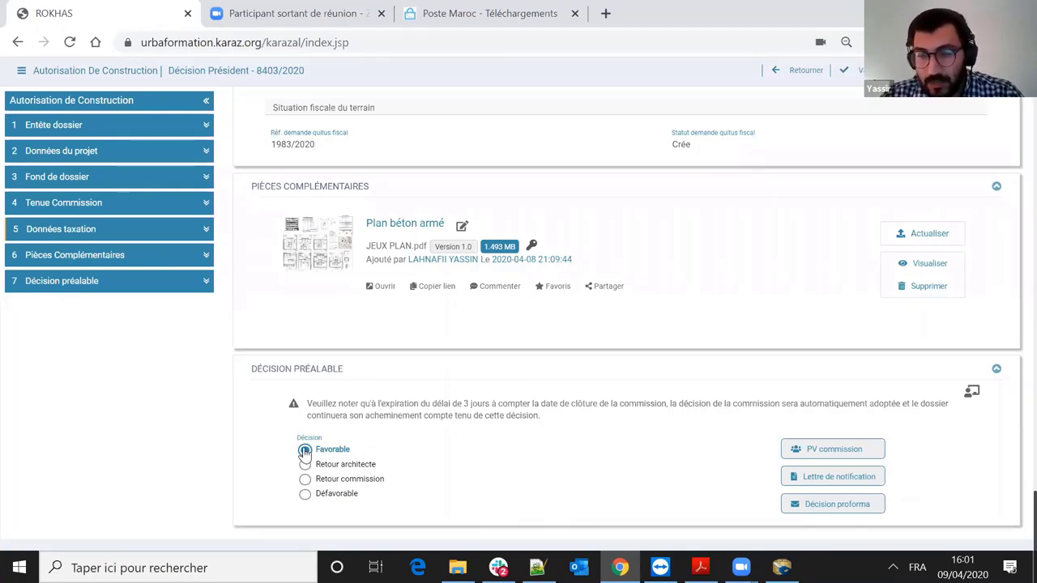
{"action": "left_click", "coordinate": [305, 495]}
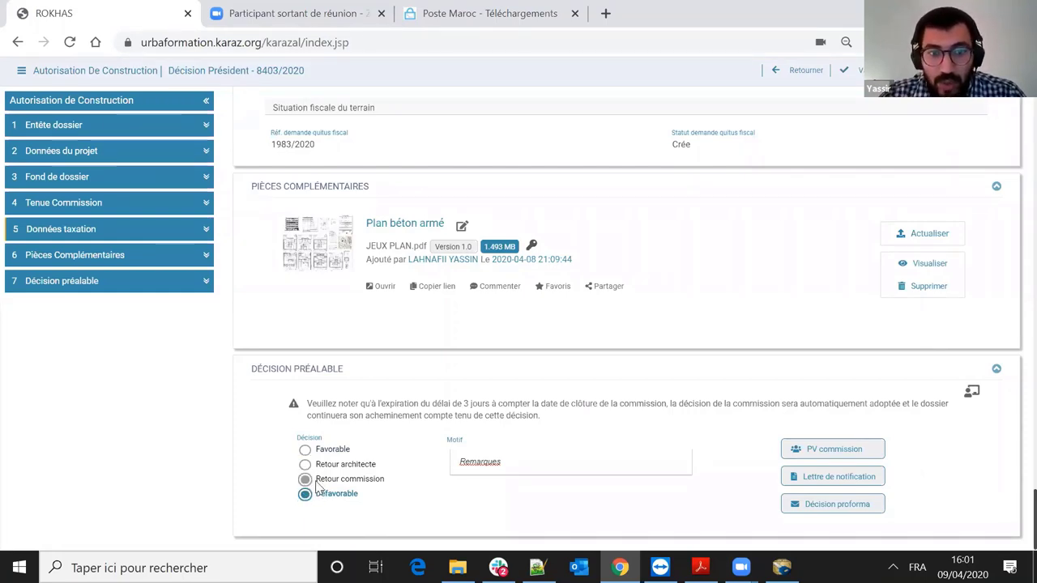
{"action": "left_click", "coordinate": [318, 482]}
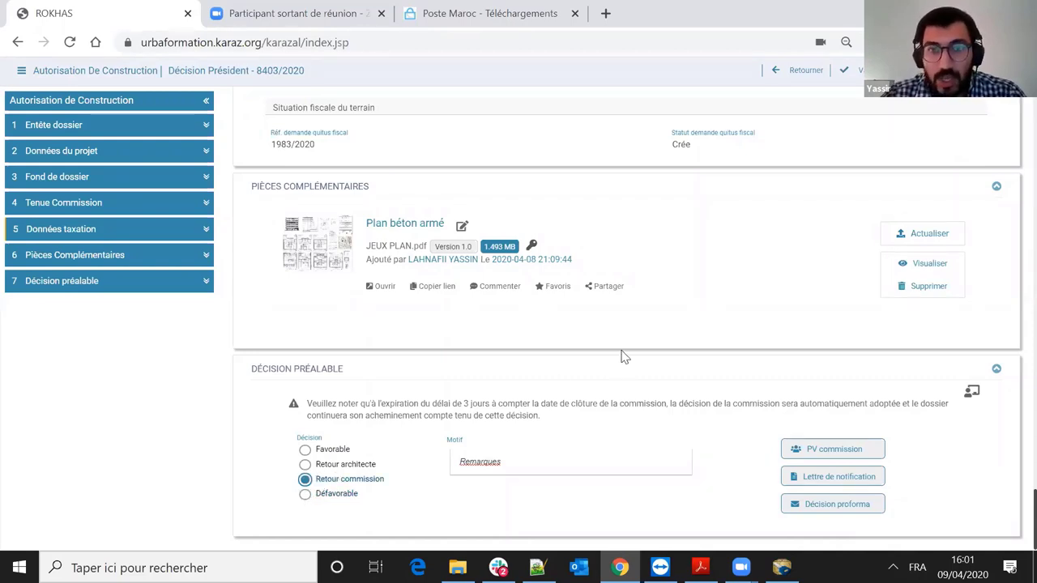
- Review the Décision préalable section and switch the decision to Retour architecte
{"action": "scroll", "coordinate": [763, 294], "scroll_direction": "up", "scroll_amount": 4}
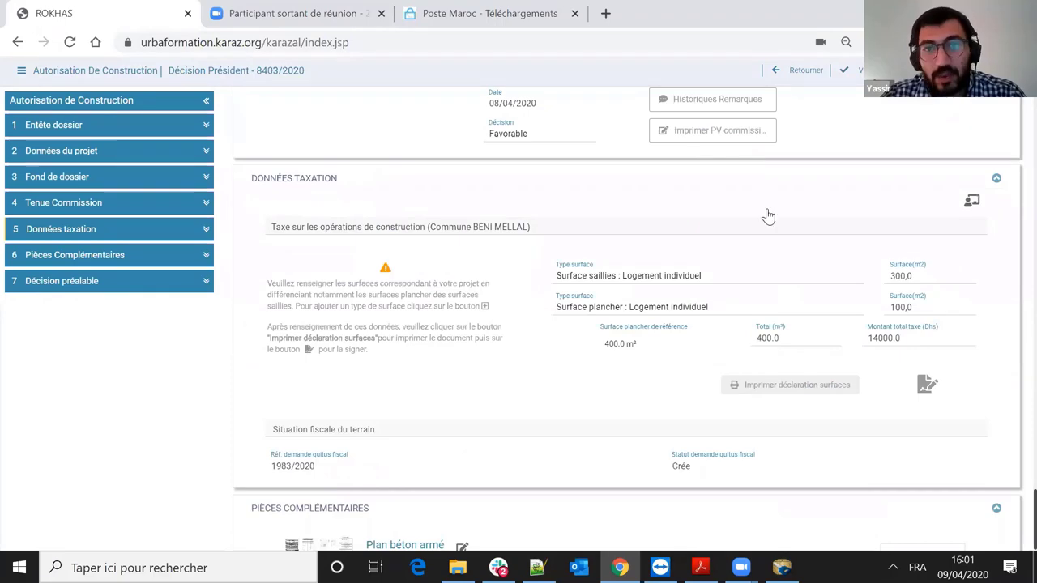
{"action": "scroll", "coordinate": [753, 235], "scroll_direction": "up", "scroll_amount": 6}
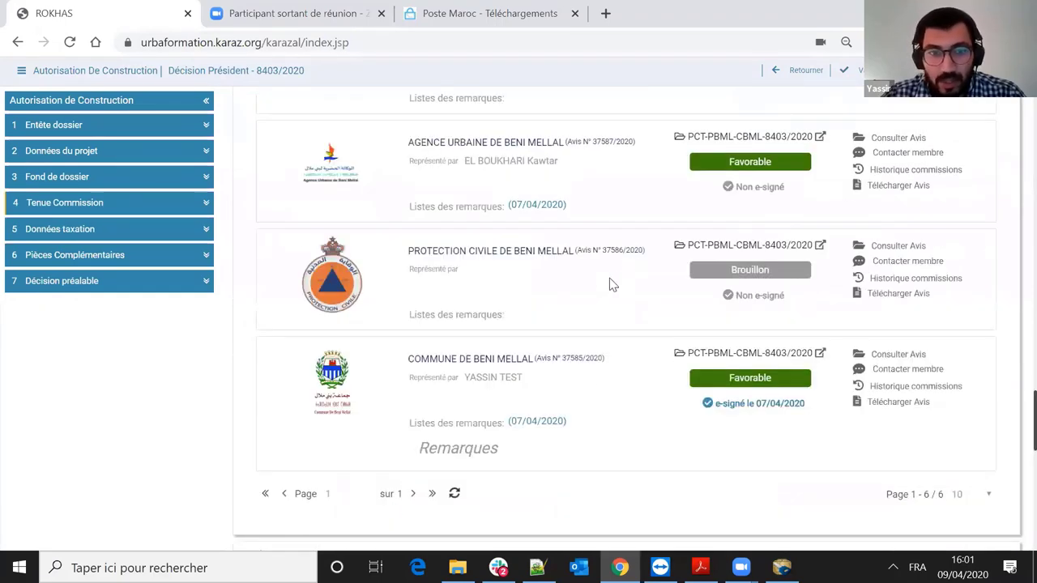
{"action": "scroll", "coordinate": [392, 372], "scroll_direction": "down", "scroll_amount": 10}
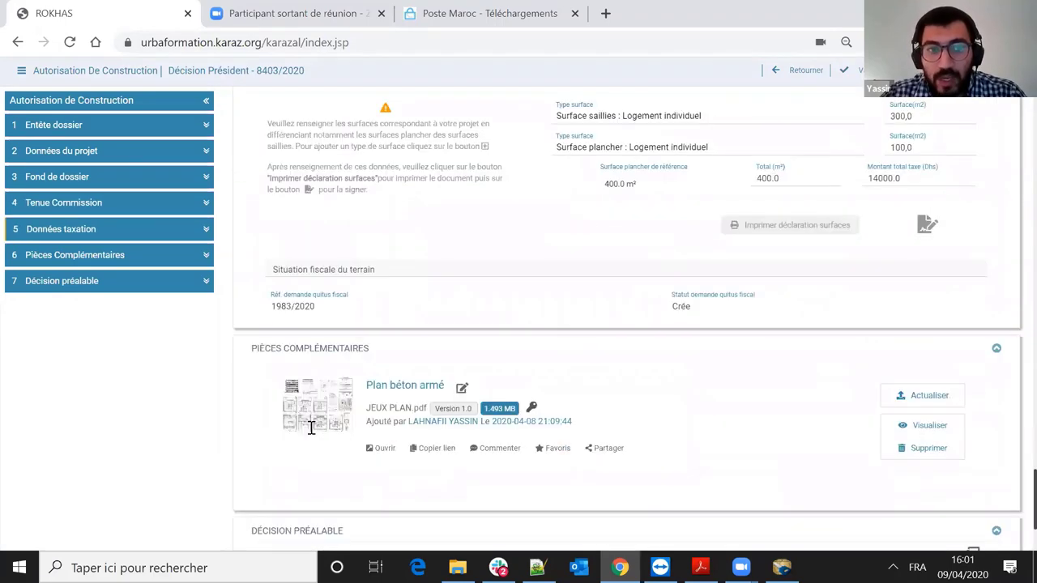
{"action": "scroll", "coordinate": [311, 427], "scroll_direction": "down", "scroll_amount": 2}
{"action": "left_click", "coordinate": [305, 454]}
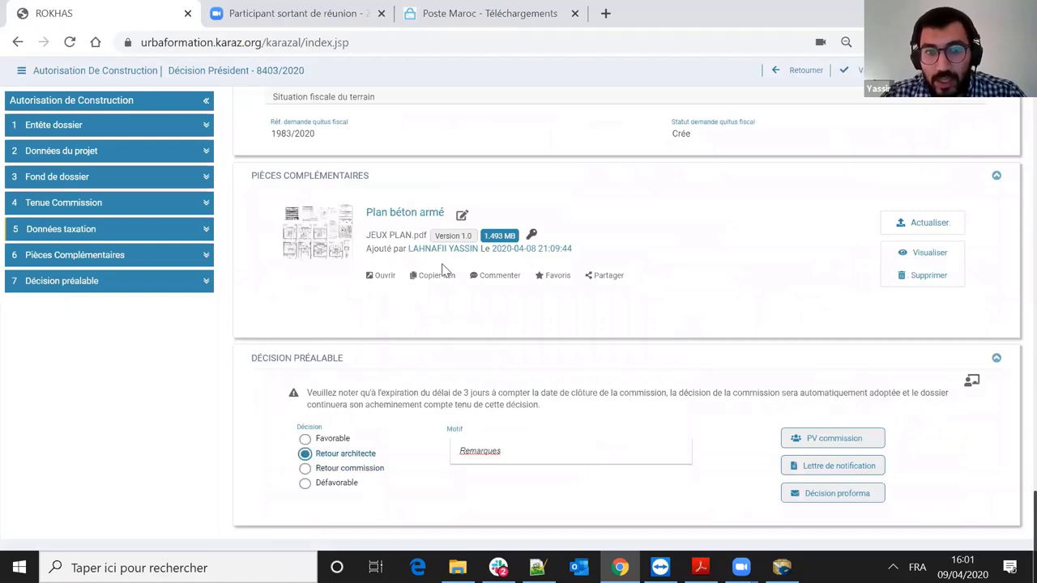
- Look over the section again and settle the preliminary decision on Favorable
{"action": "scroll", "coordinate": [311, 284], "scroll_direction": "up", "scroll_amount": 2}
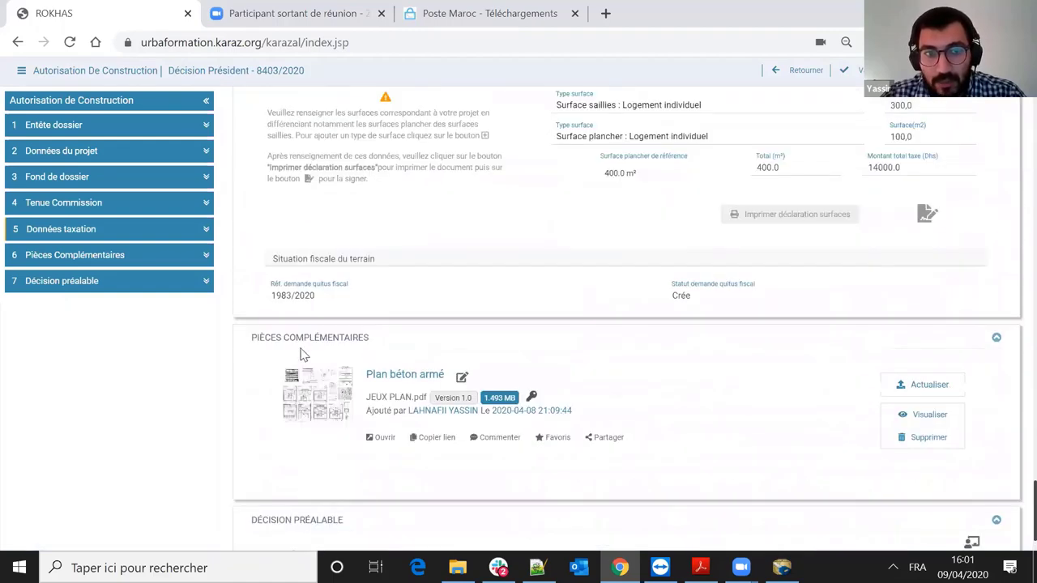
{"action": "scroll", "coordinate": [332, 324], "scroll_direction": "up", "scroll_amount": 3}
{"action": "scroll", "coordinate": [701, 266], "scroll_direction": "down", "scroll_amount": 1}
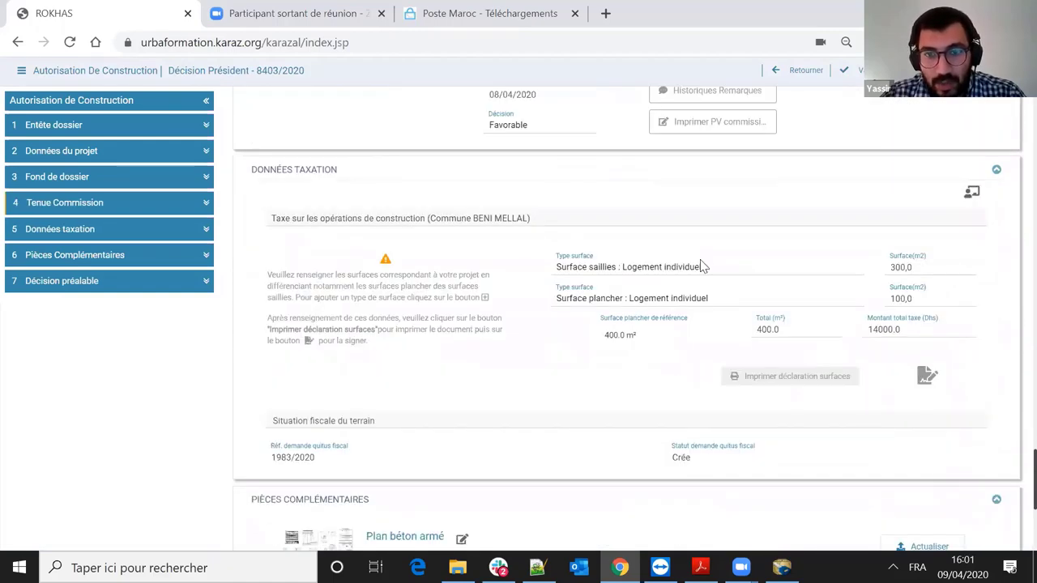
{"action": "scroll", "coordinate": [542, 277], "scroll_direction": "down", "scroll_amount": 1}
{"action": "scroll", "coordinate": [537, 279], "scroll_direction": "down", "scroll_amount": 3}
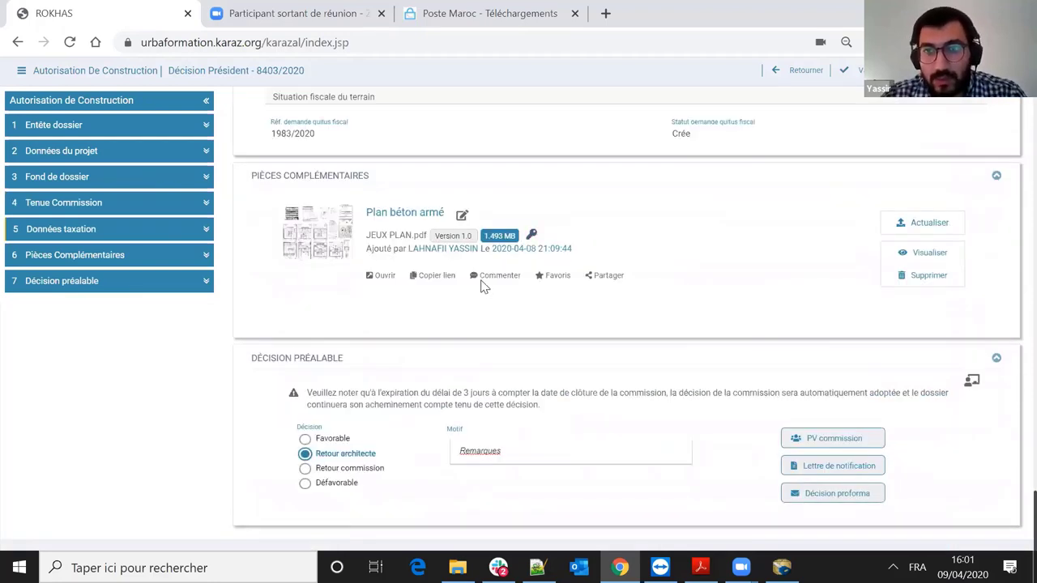
{"action": "scroll", "coordinate": [443, 167], "scroll_direction": "up", "scroll_amount": 2}
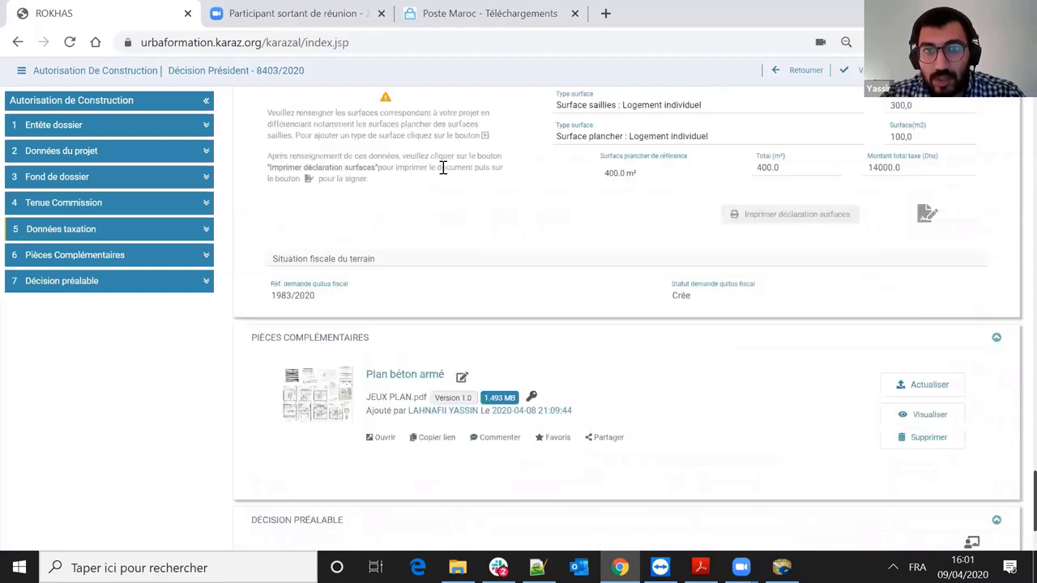
{"action": "scroll", "coordinate": [486, 275], "scroll_direction": "up", "scroll_amount": 4}
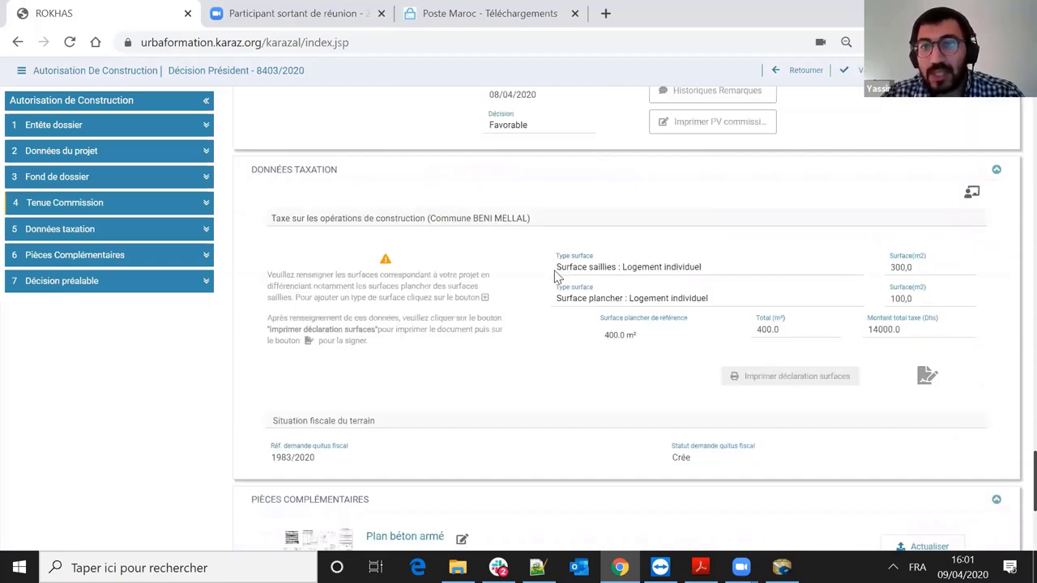
{"action": "scroll", "coordinate": [558, 283], "scroll_direction": "down", "scroll_amount": 2}
{"action": "scroll", "coordinate": [557, 287], "scroll_direction": "down", "scroll_amount": 2}
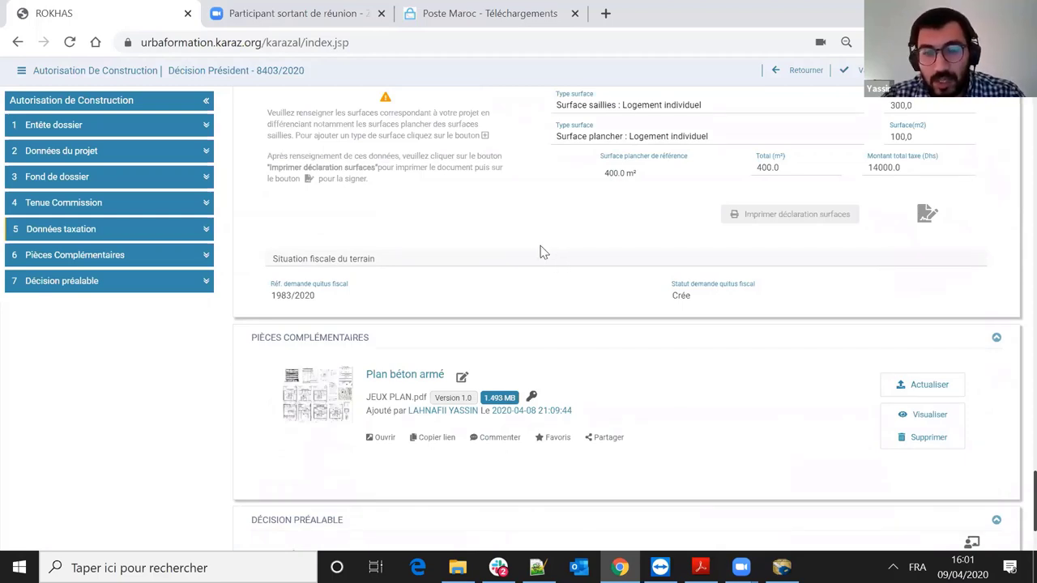
{"action": "scroll", "coordinate": [537, 271], "scroll_direction": "down", "scroll_amount": 1}
{"action": "scroll", "coordinate": [511, 440], "scroll_direction": "down", "scroll_amount": 1}
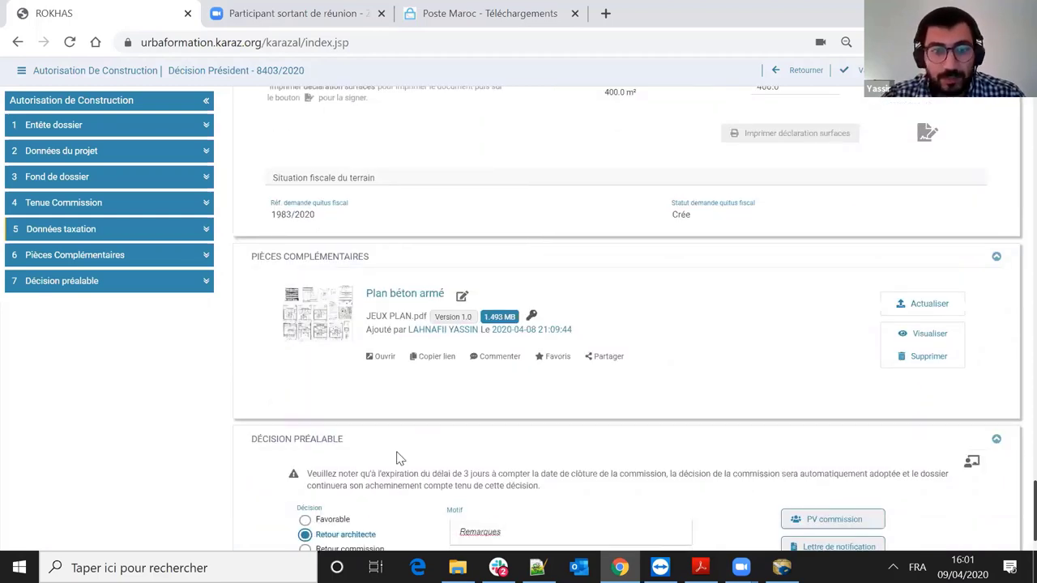
{"action": "scroll", "coordinate": [396, 458], "scroll_direction": "down", "scroll_amount": 1}
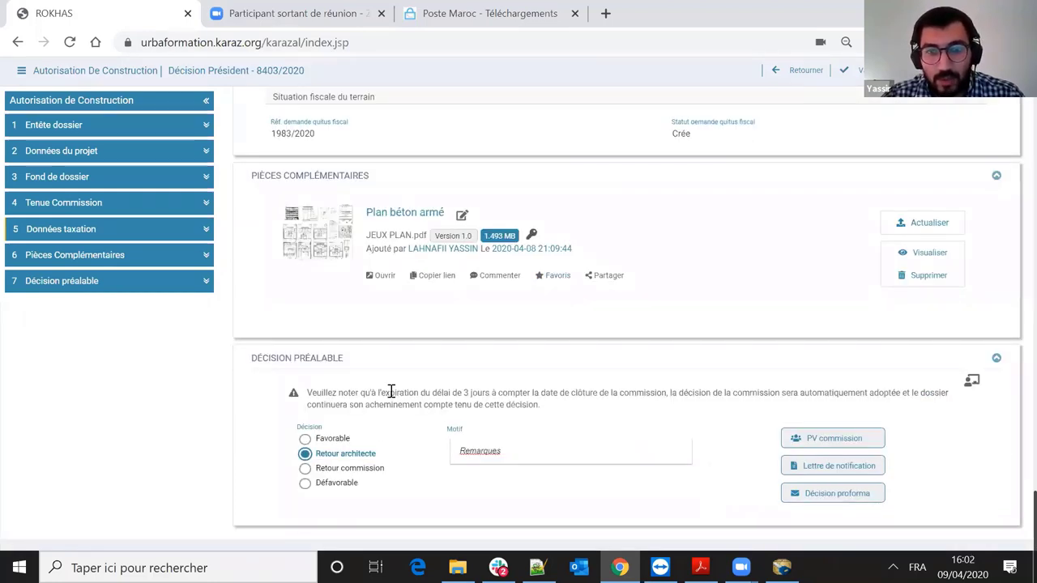
{"action": "left_click", "coordinate": [304, 438]}
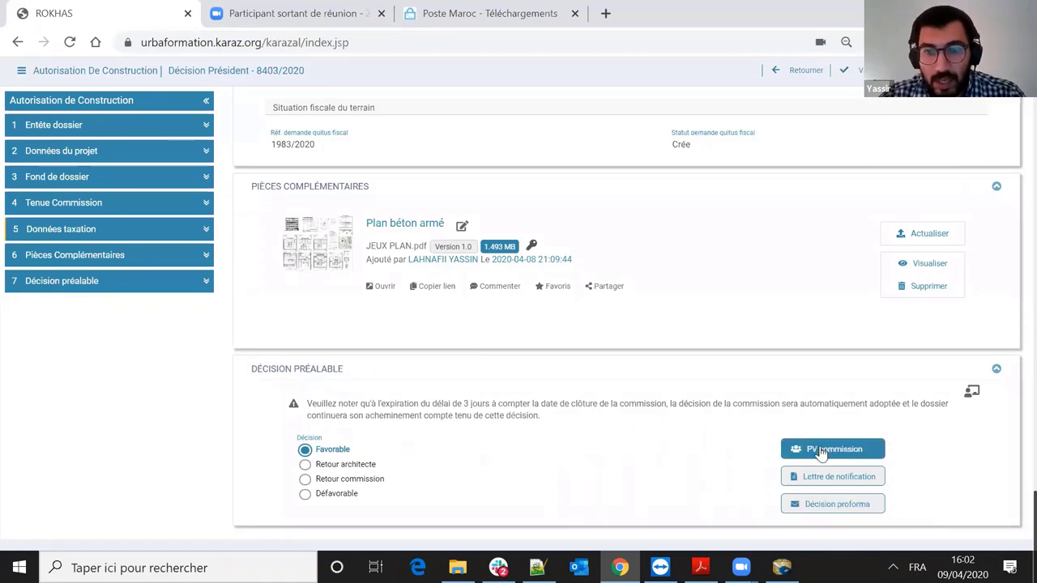
- Validate dossier 8403's Décision Président task and confirm with Ok
{"action": "scroll", "coordinate": [624, 323], "scroll_direction": "up", "scroll_amount": 1}
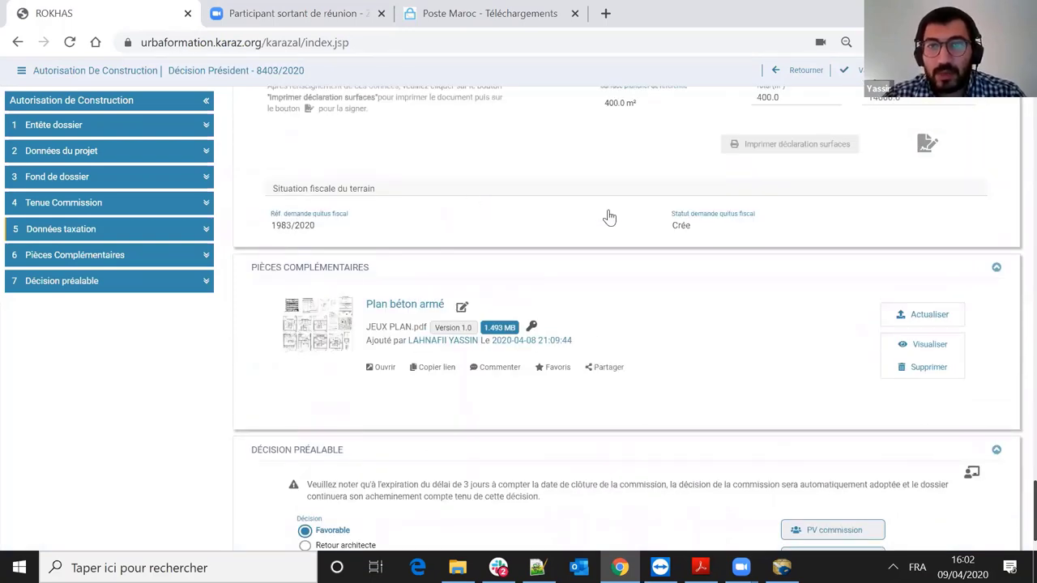
{"action": "scroll", "coordinate": [299, 460], "scroll_direction": "down", "scroll_amount": 1}
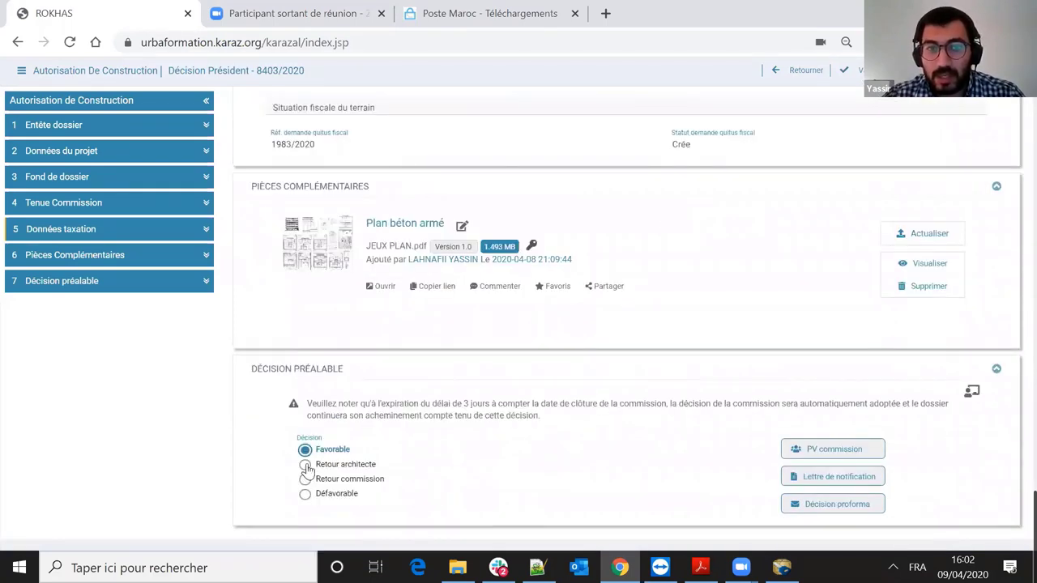
{"action": "left_click", "coordinate": [305, 465]}
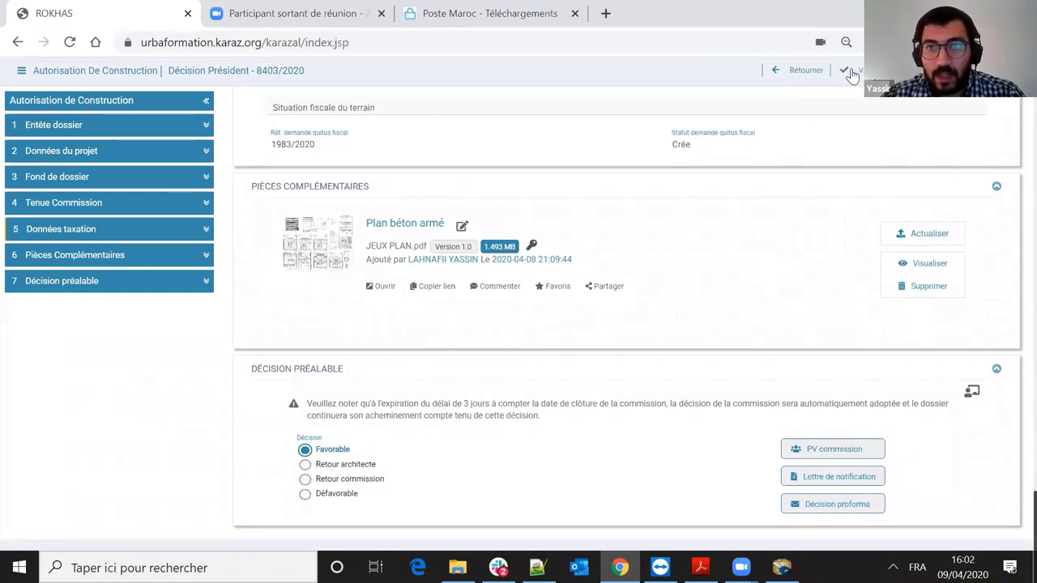
{"action": "left_click", "coordinate": [847, 72]}
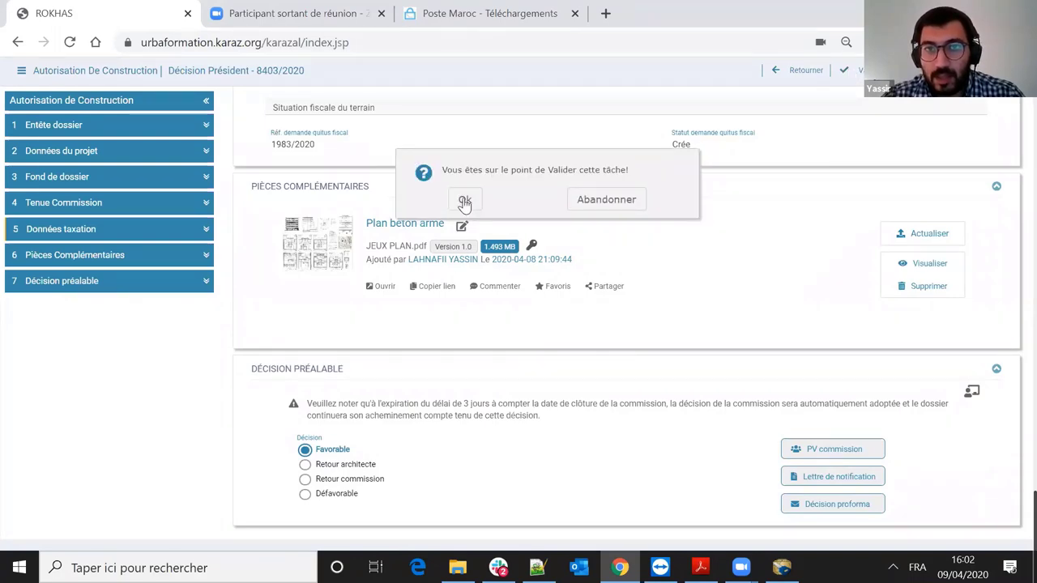
{"action": "left_click", "coordinate": [465, 201]}
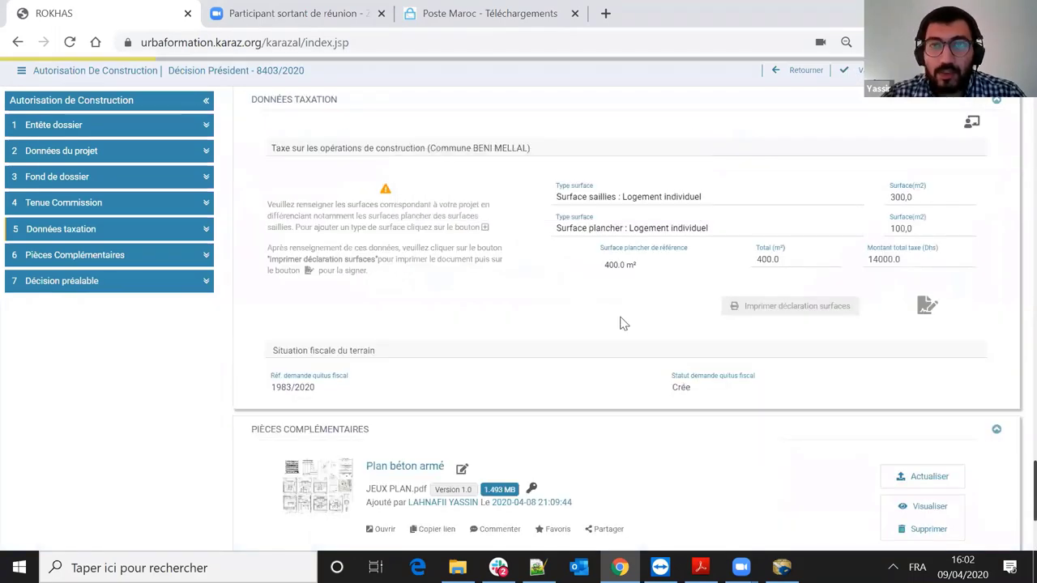
{"action": "scroll", "coordinate": [620, 322], "scroll_direction": "down", "scroll_amount": 3}
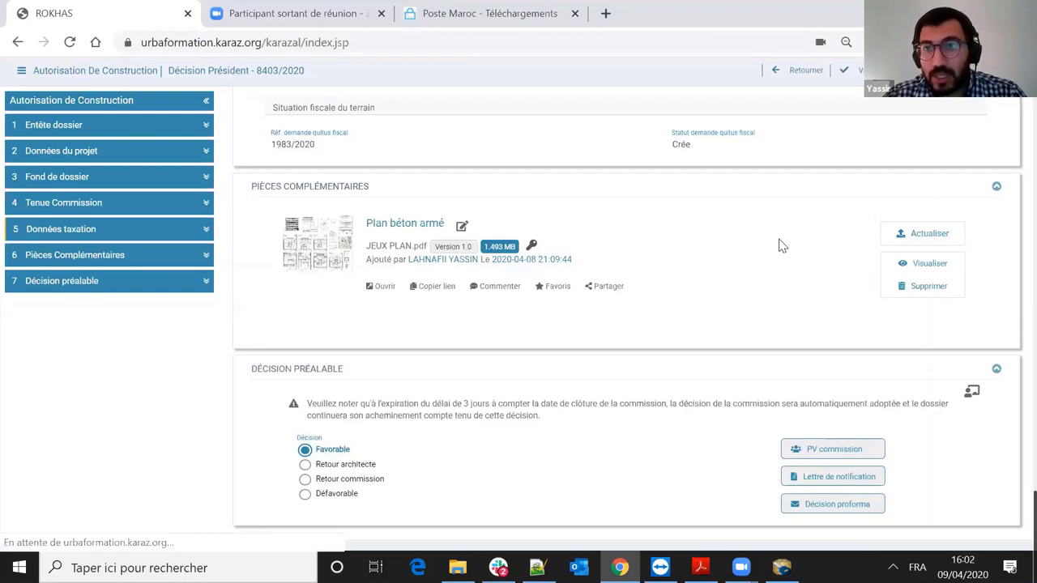
- Review the Paiements Taxes section and clear the existing N° Quittance value
{"action": "scroll", "coordinate": [599, 259], "scroll_direction": "down", "scroll_amount": 2}
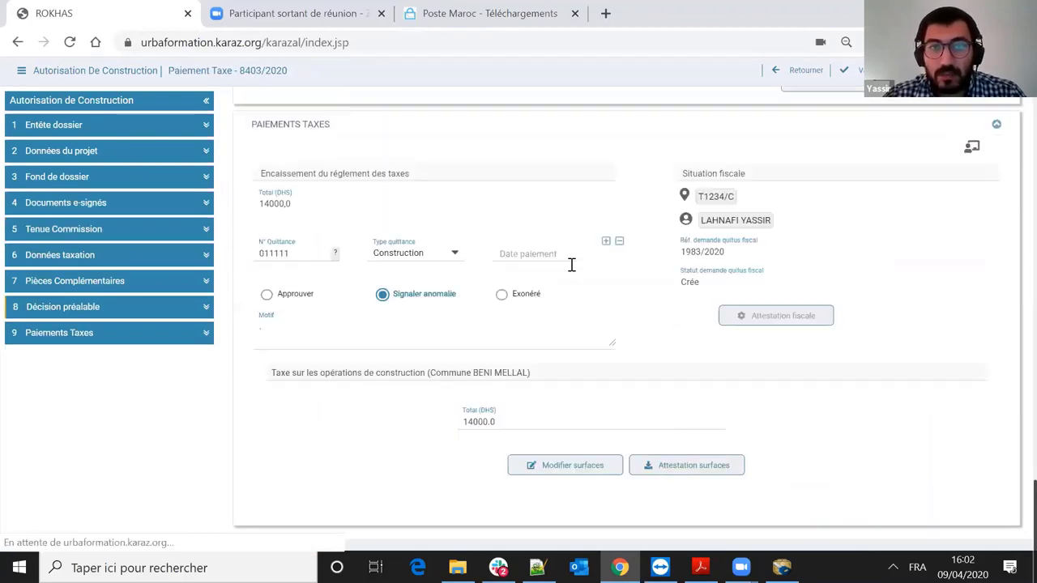
{"action": "scroll", "coordinate": [569, 264], "scroll_direction": "down", "scroll_amount": 1}
{"action": "scroll", "coordinate": [569, 266], "scroll_direction": "up", "scroll_amount": 1}
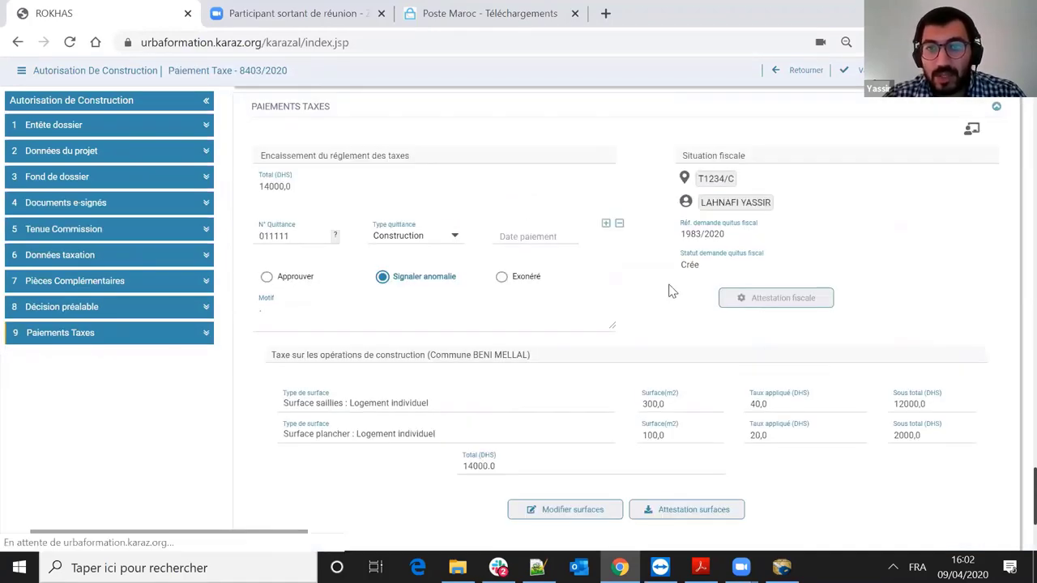
{"action": "scroll", "coordinate": [668, 282], "scroll_direction": "down", "scroll_amount": 1}
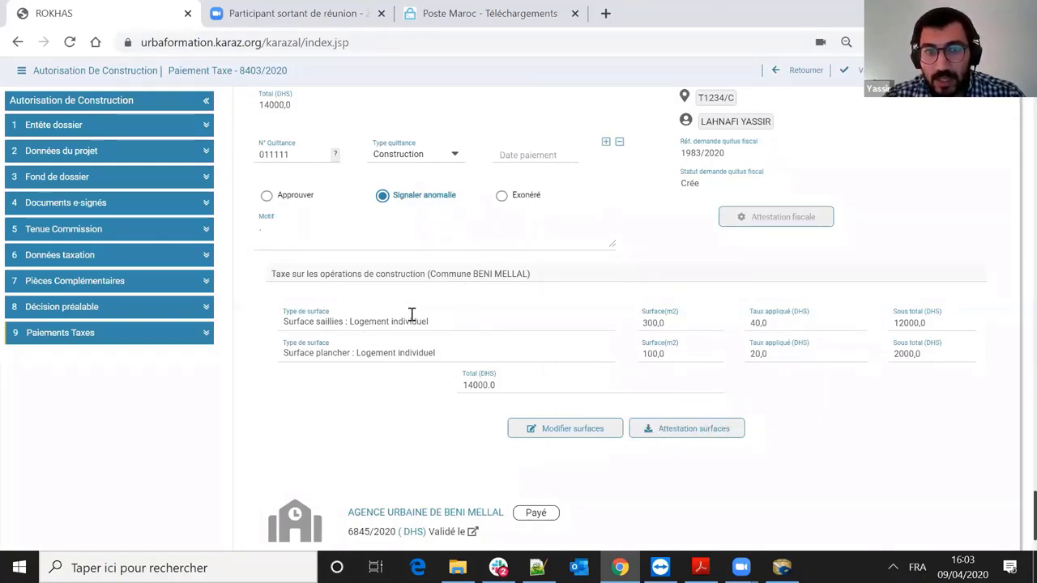
{"action": "scroll", "coordinate": [410, 317], "scroll_direction": "down", "scroll_amount": 1}
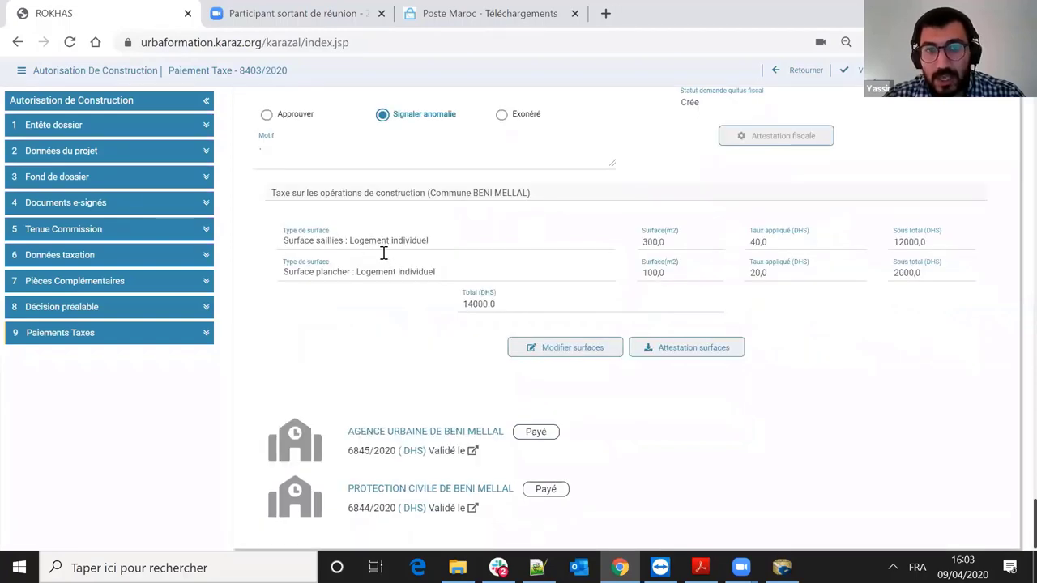
{"action": "scroll", "coordinate": [280, 213], "scroll_direction": "up", "scroll_amount": 2}
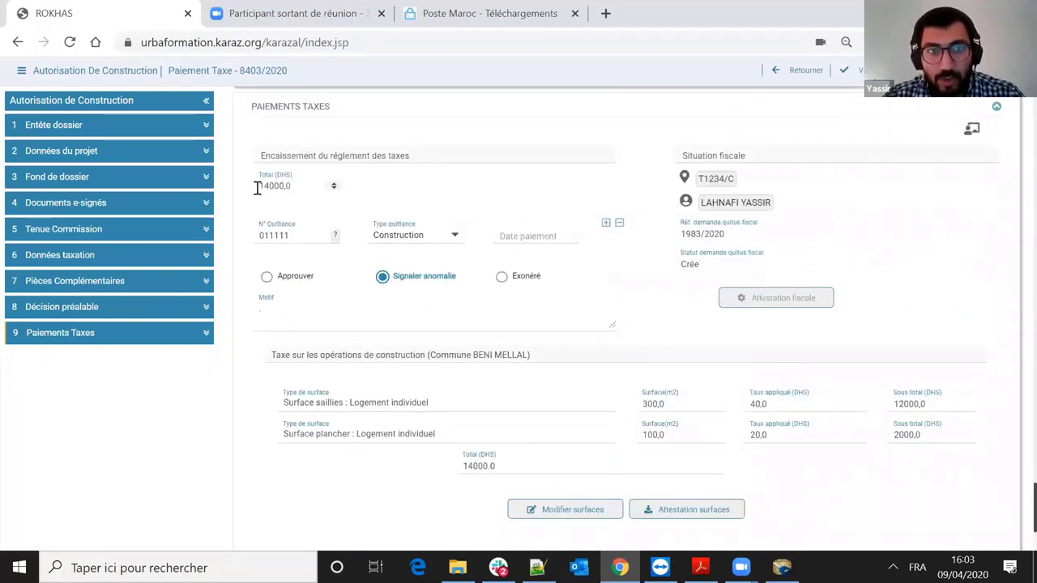
{"action": "double_click", "coordinate": [251, 236]}
{"action": "key", "text": "BackSpace"}
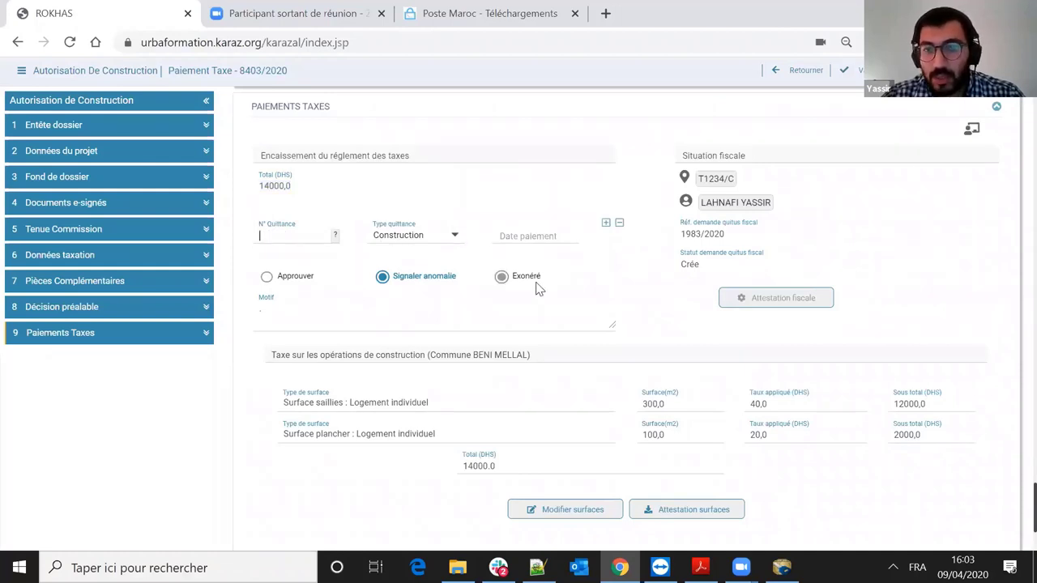
{"action": "scroll", "coordinate": [567, 319], "scroll_direction": "down", "scroll_amount": 2}
- Generate the surfaces attestation PDF, read down to its signature block, and close it
{"action": "left_click", "coordinate": [681, 332]}
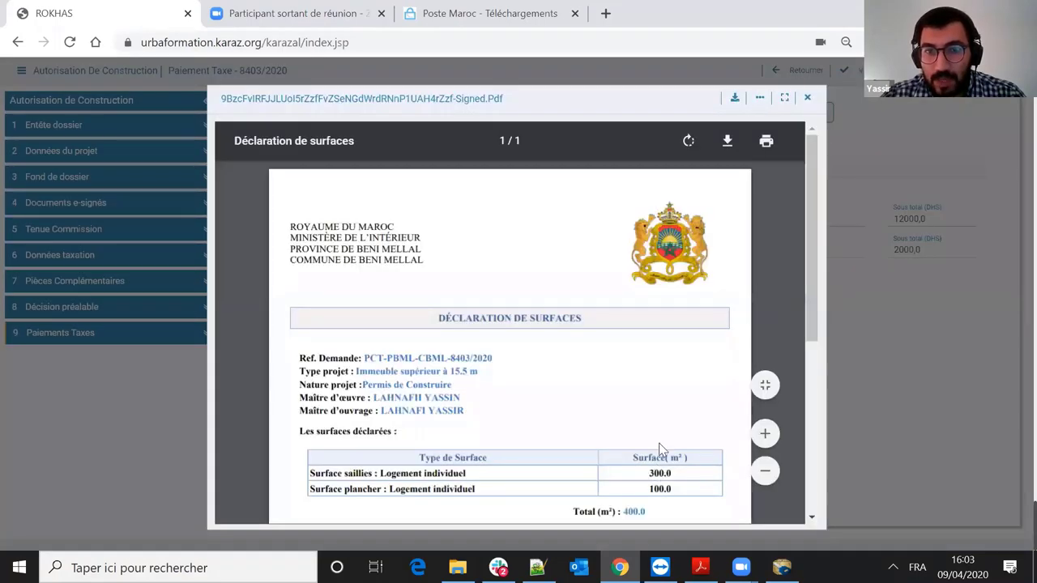
{"action": "scroll", "coordinate": [660, 448], "scroll_direction": "down", "scroll_amount": 2}
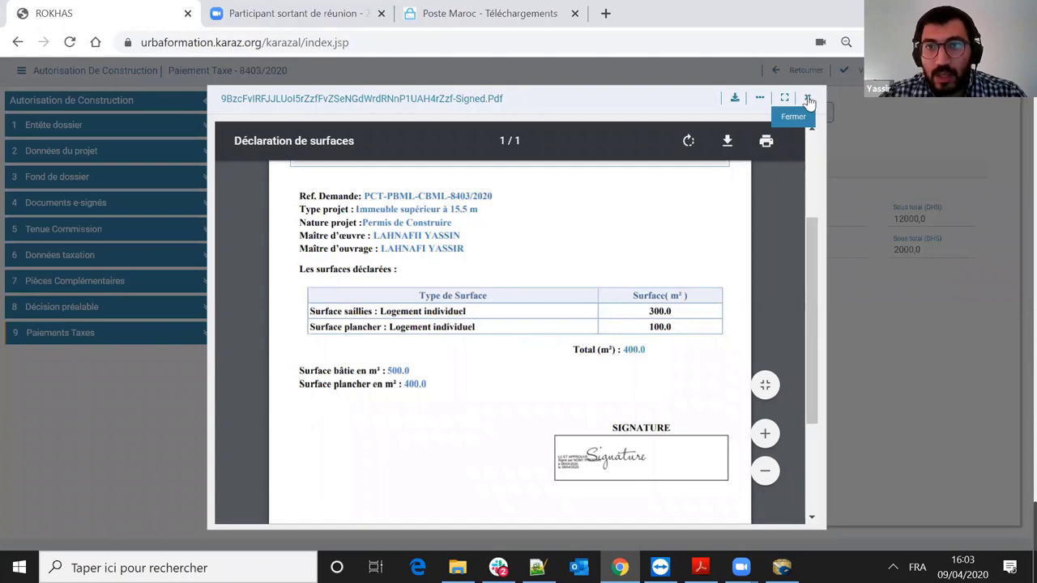
{"action": "key", "text": "Escape"}
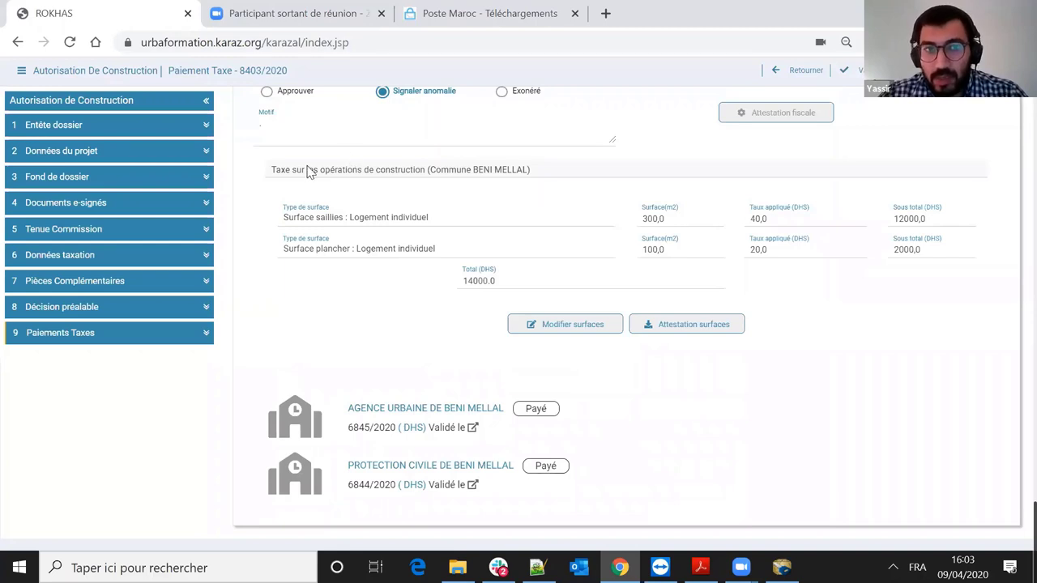
- Change the first Surface(m2) value from 300 to 350 and save the surface modification
{"action": "left_click", "coordinate": [557, 330]}
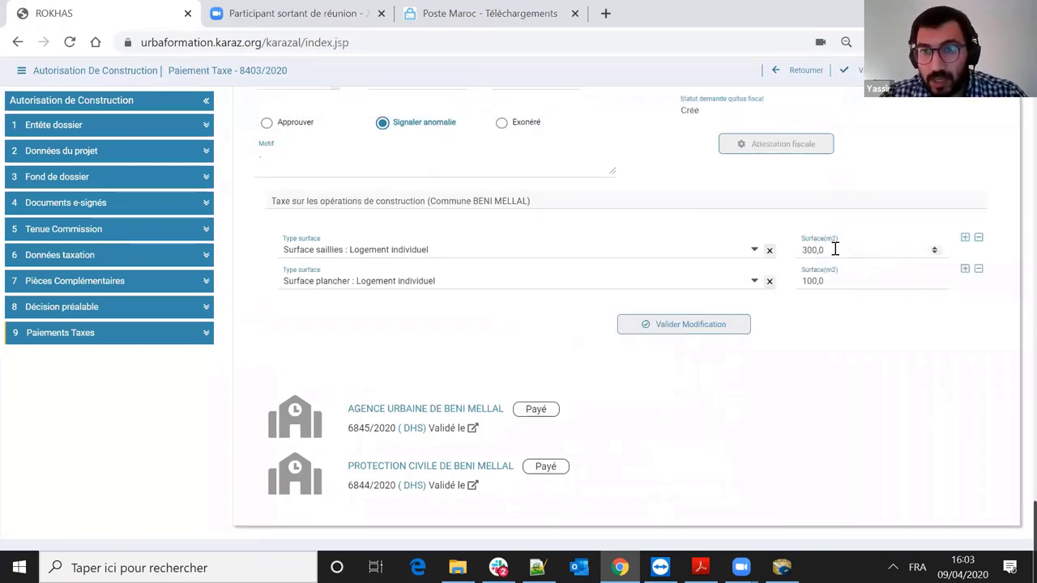
{"action": "left_click_drag", "start_coordinate": [813, 250], "coordinate": [796, 249]}
{"action": "key", "text": "Caps_Lock"}
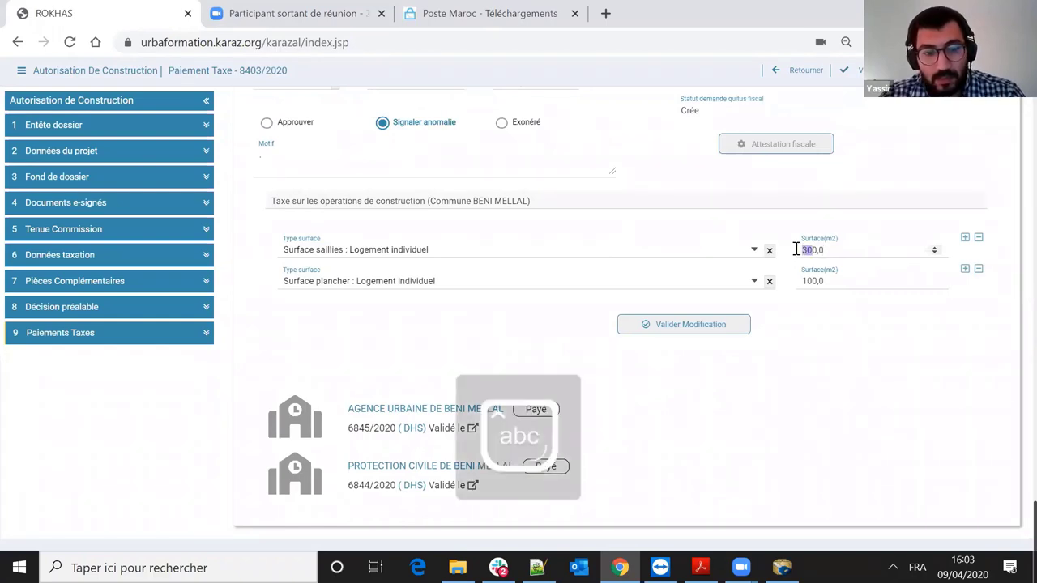
{"action": "key", "text": "Caps_Lock"}
{"action": "type", "text": "35"}
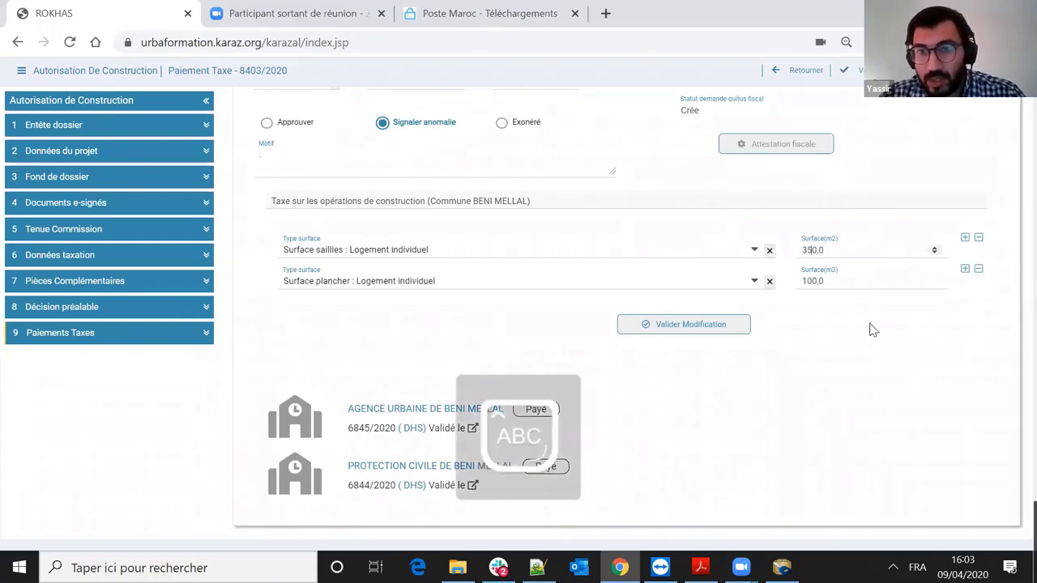
{"action": "left_click", "coordinate": [678, 324]}
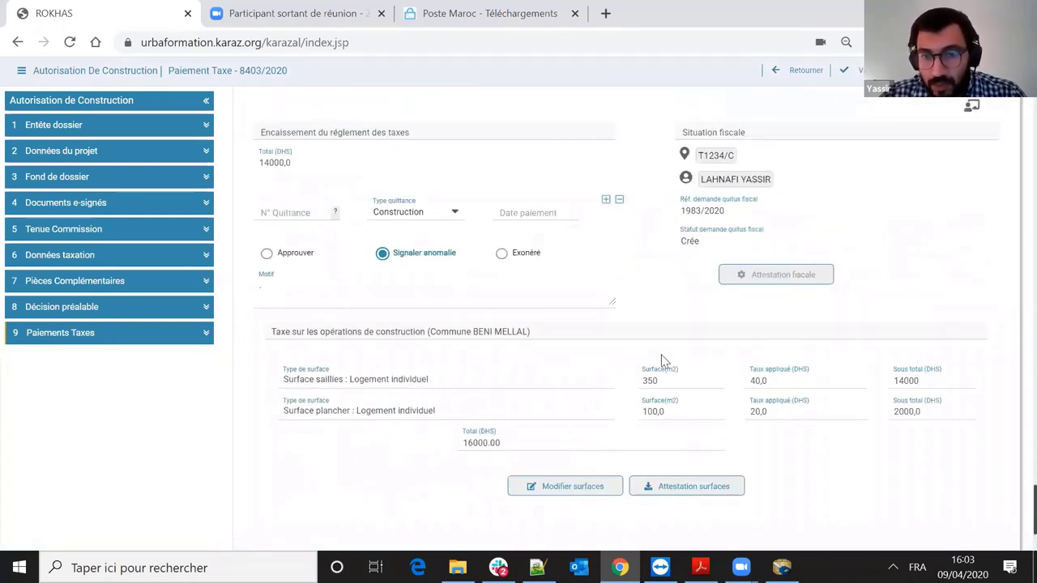
{"action": "scroll", "coordinate": [789, 346], "scroll_direction": "down", "scroll_amount": 1}
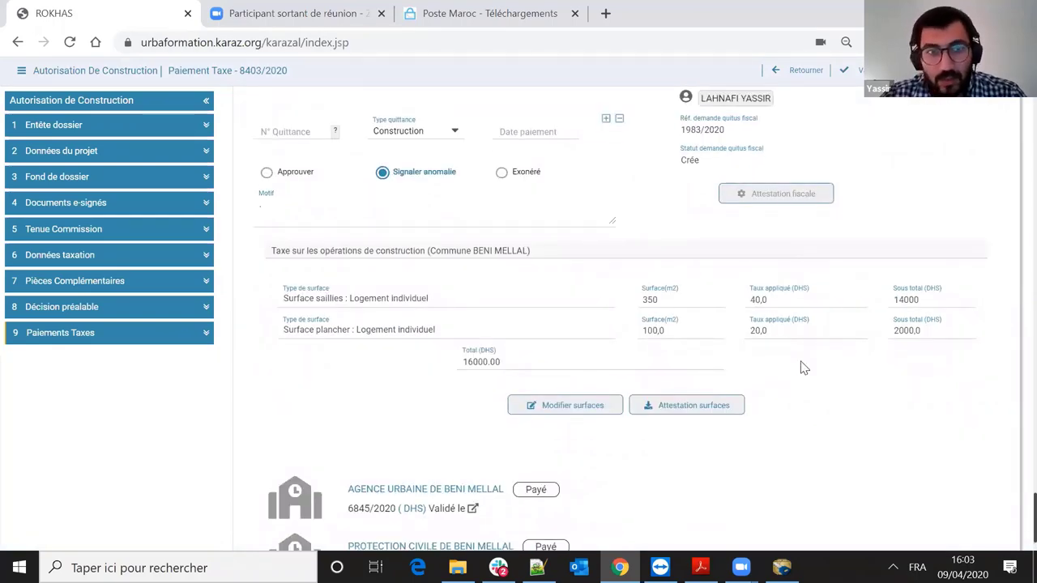
{"action": "scroll", "coordinate": [331, 275], "scroll_direction": "up", "scroll_amount": 2}
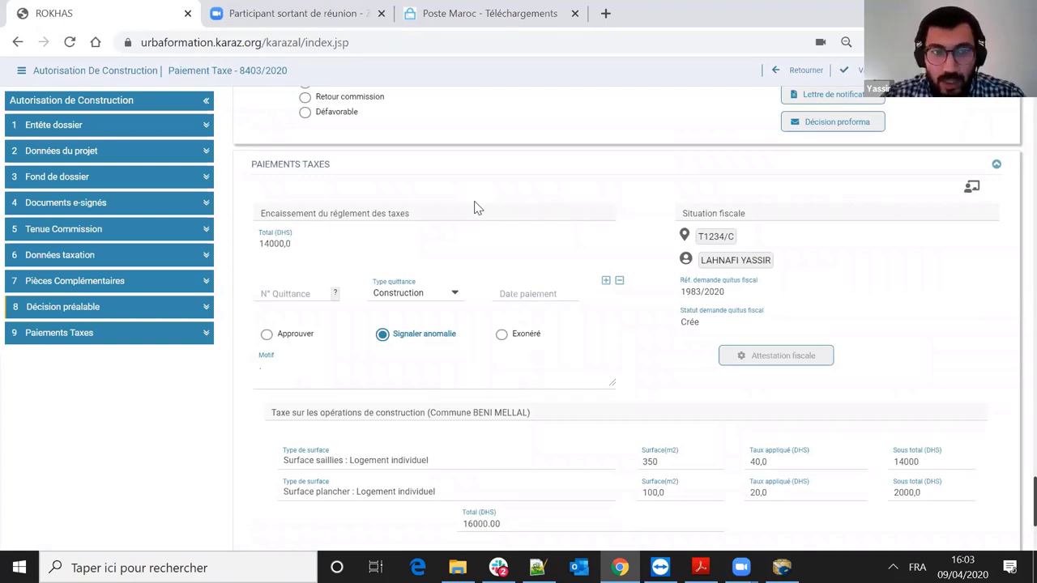
- Enter the first receipt as type Construction, paid 09/04/2020
{"action": "left_click", "coordinate": [295, 294]}
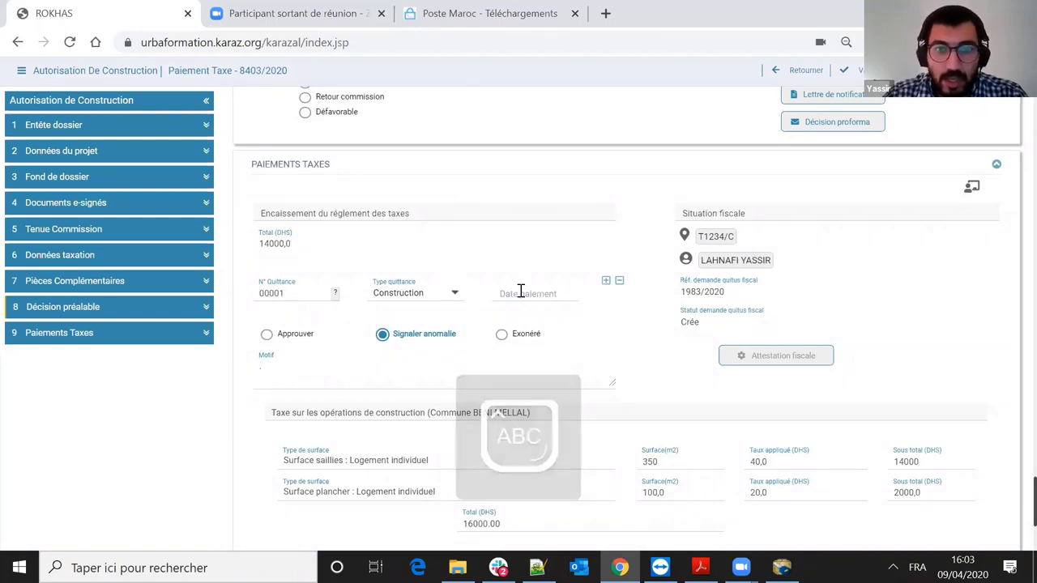
{"action": "left_click", "coordinate": [434, 300]}
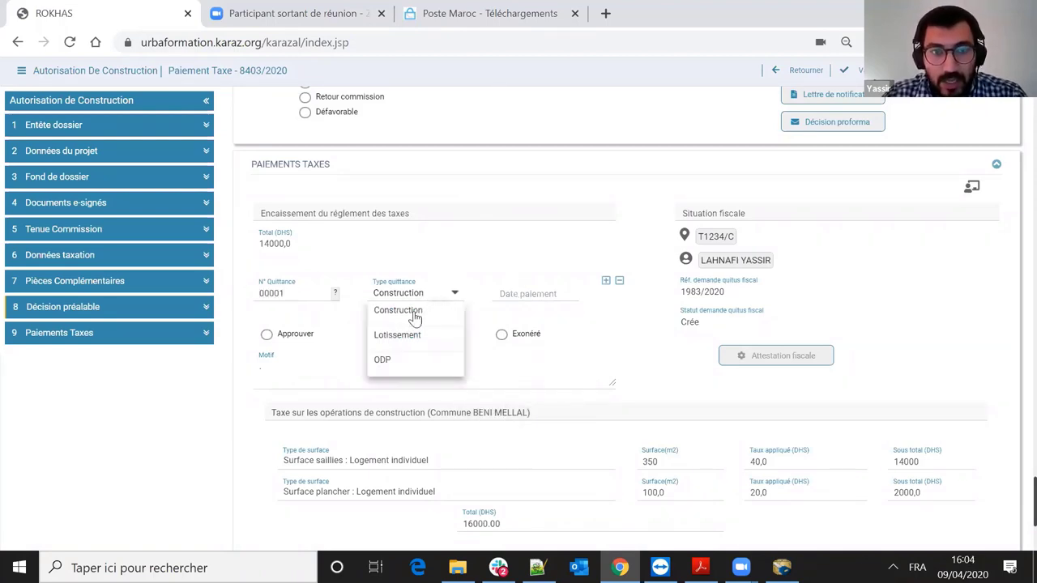
{"action": "left_click", "coordinate": [413, 317]}
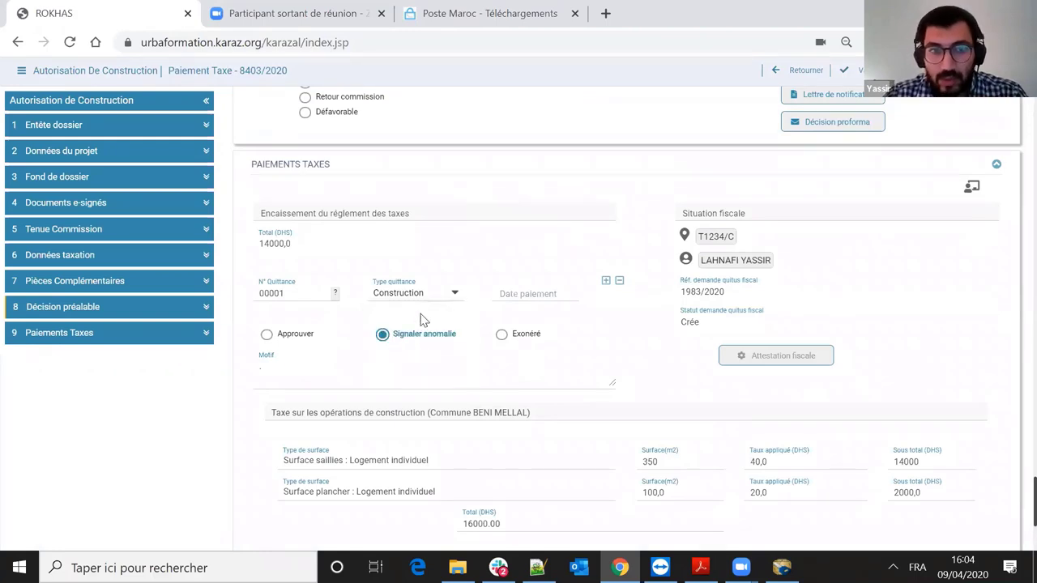
{"action": "left_click", "coordinate": [547, 291]}
{"action": "left_click", "coordinate": [586, 371]}
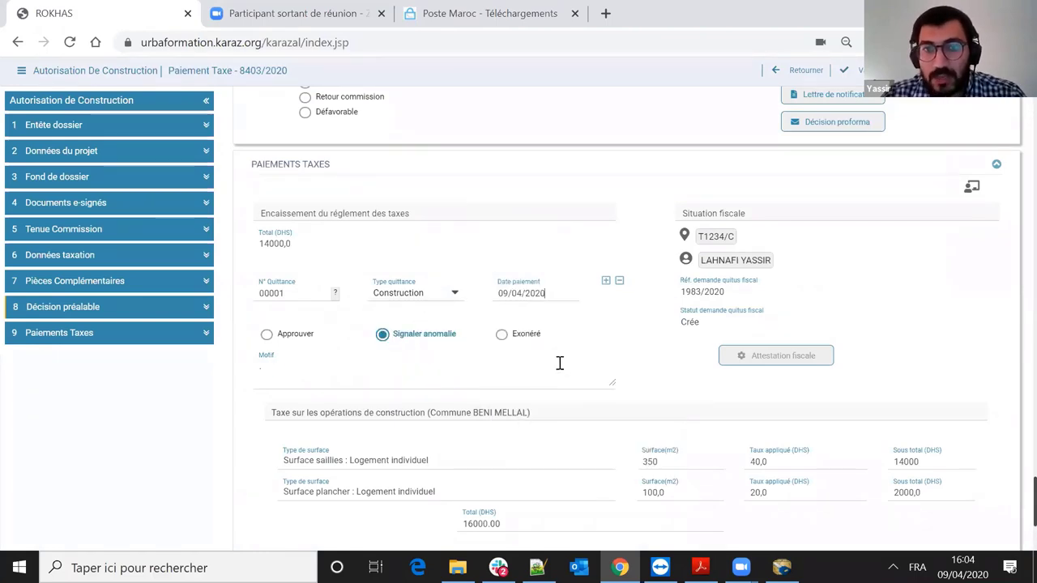
- Add a second receipt 00001 of type ODP, paid 09/04/2020
{"action": "left_click", "coordinate": [605, 282]}
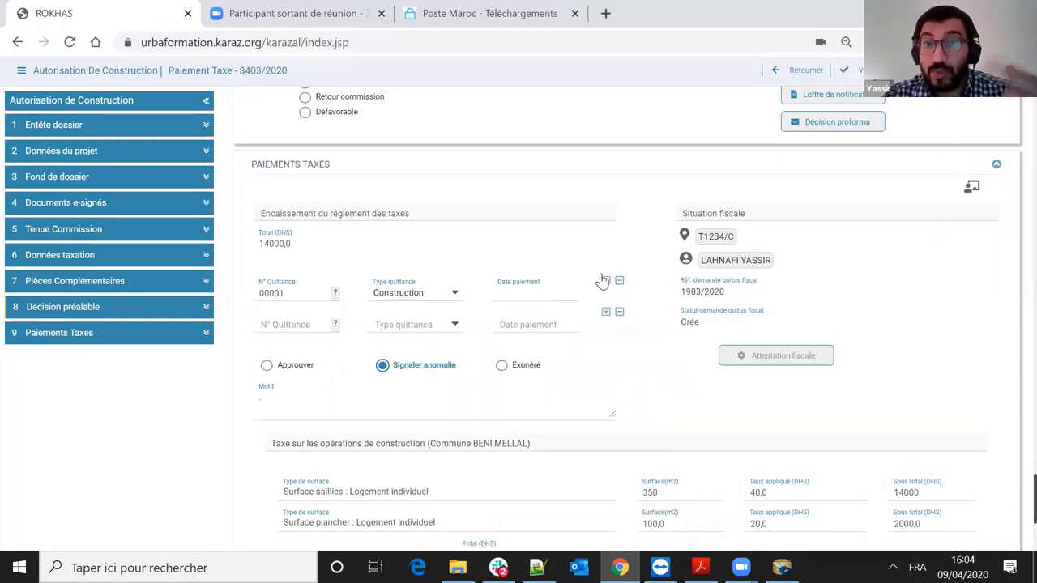
{"action": "left_click", "coordinate": [310, 324]}
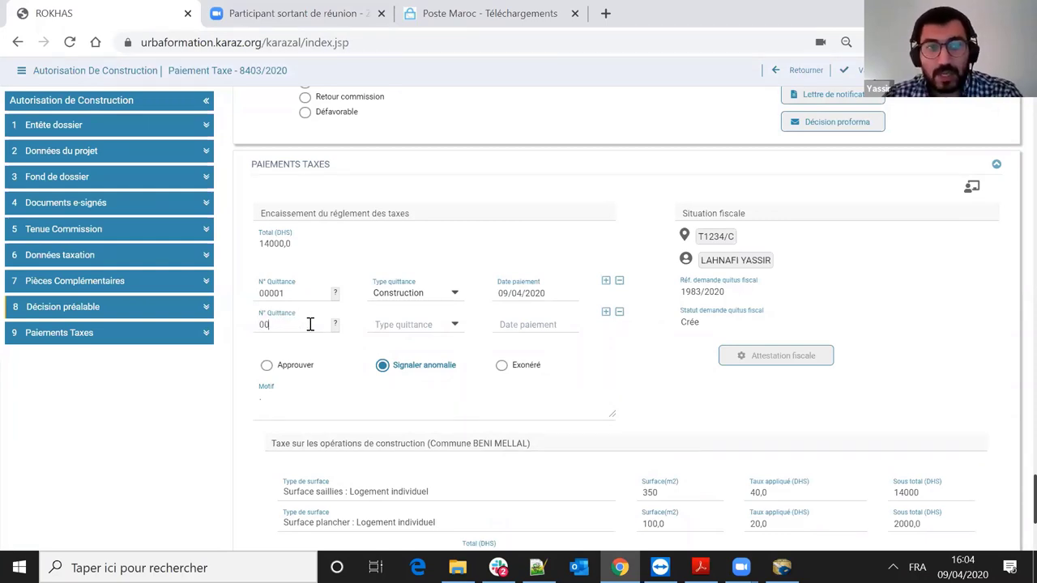
{"action": "type", "text": "00001"}
{"action": "left_click", "coordinate": [454, 325]}
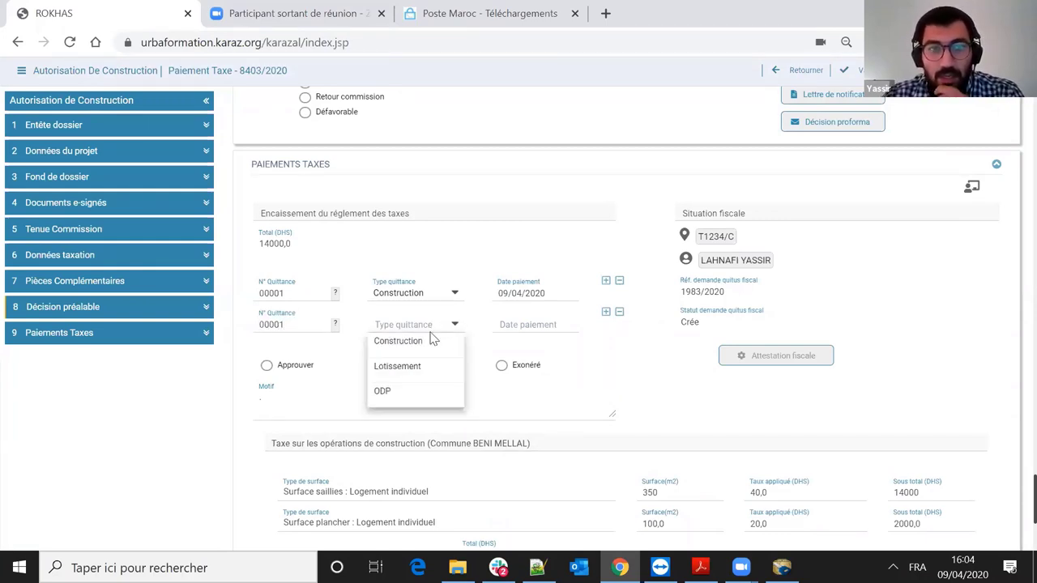
{"action": "left_click", "coordinate": [382, 395]}
{"action": "left_click", "coordinate": [553, 326]}
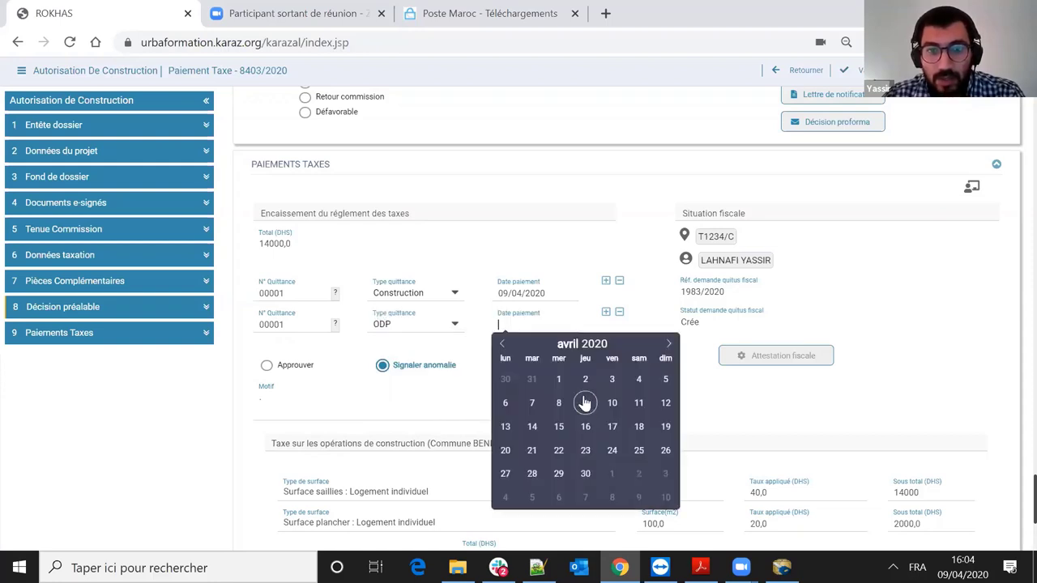
{"action": "left_click", "coordinate": [586, 400]}
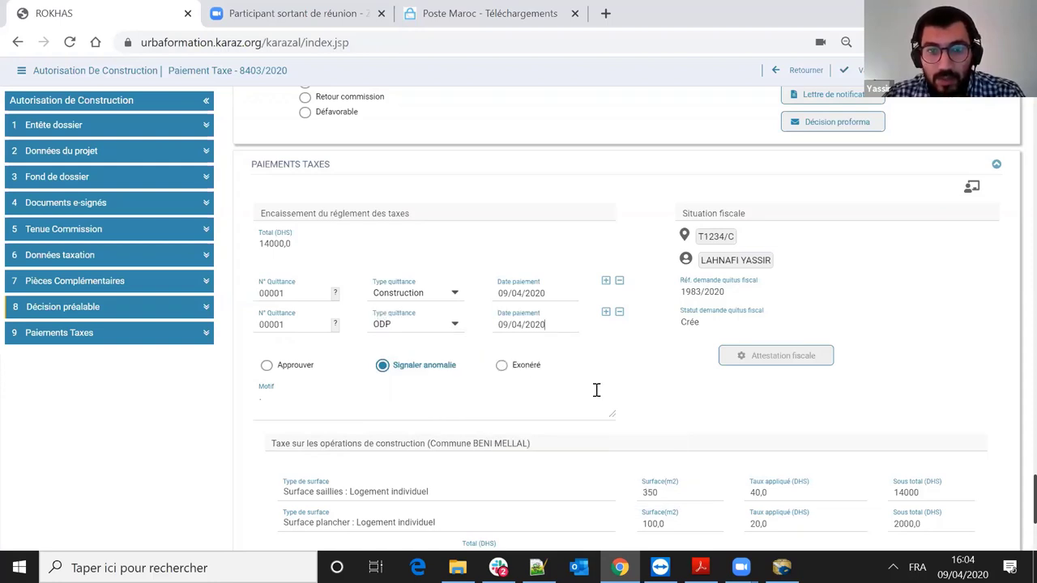
- Try the Approuver, Exonéré and Signaler anomalie options for the tax payment decision
{"action": "left_click", "coordinate": [267, 365]}
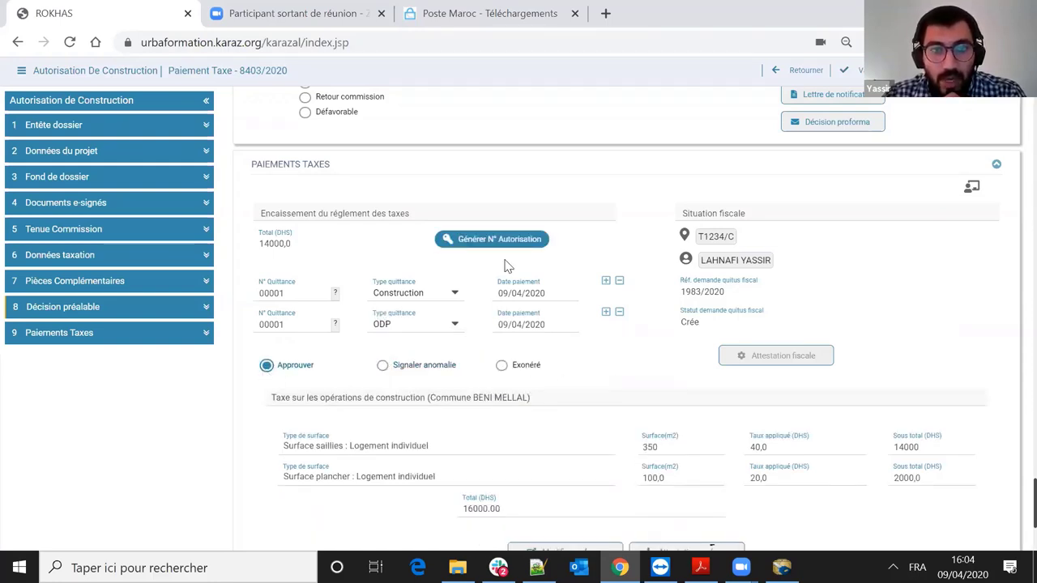
{"action": "left_click", "coordinate": [502, 366]}
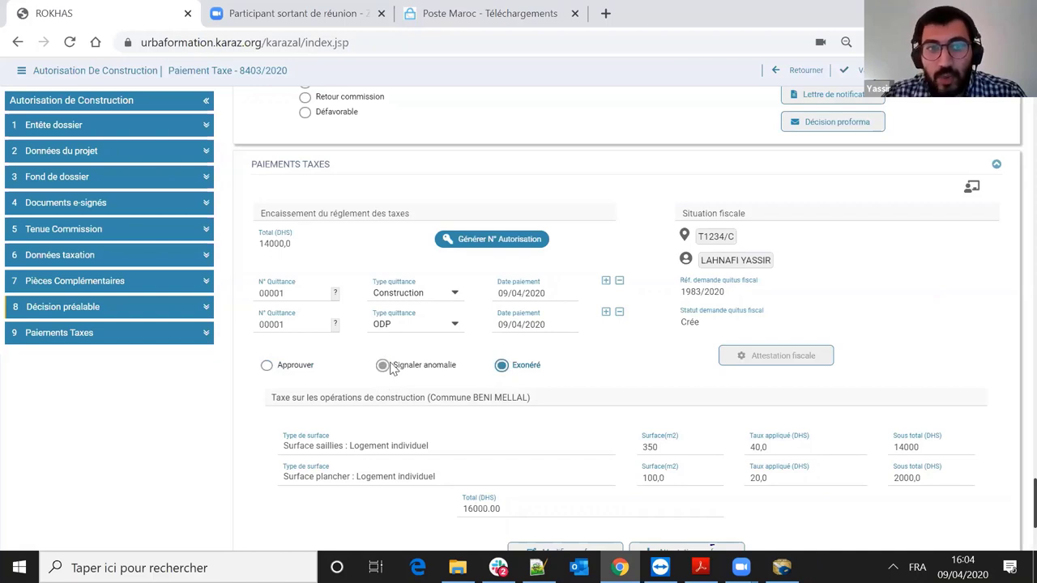
{"action": "left_click", "coordinate": [382, 366]}
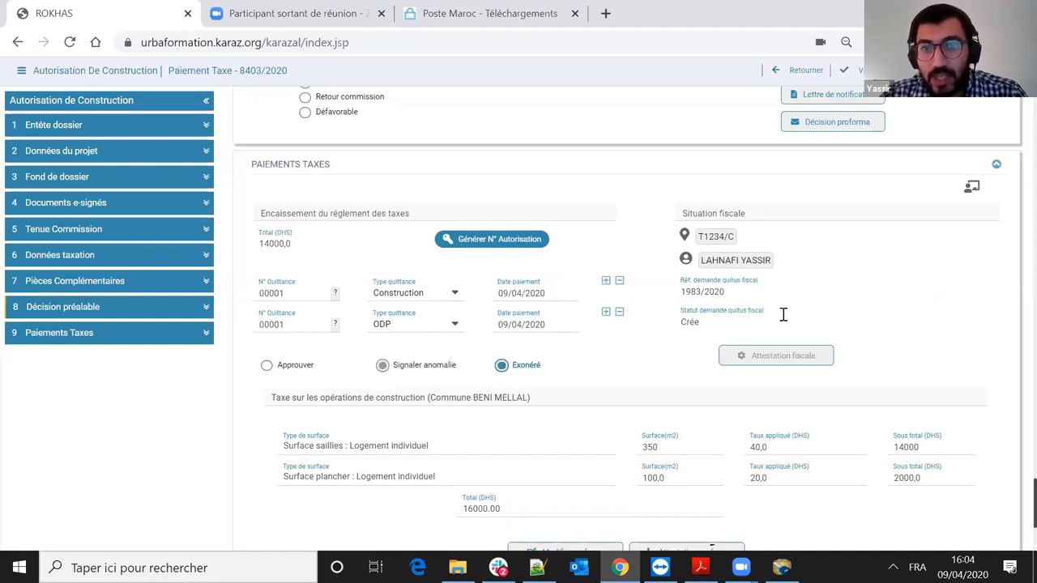
{"action": "scroll", "coordinate": [856, 354], "scroll_direction": "down", "scroll_amount": 2}
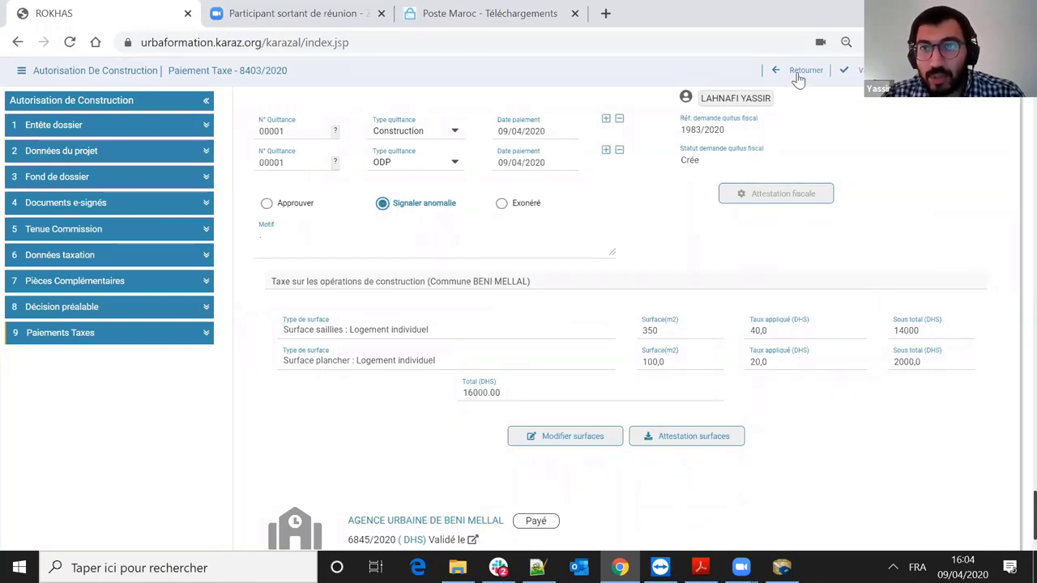
{"action": "scroll", "coordinate": [465, 409], "scroll_direction": "down", "scroll_amount": 2}
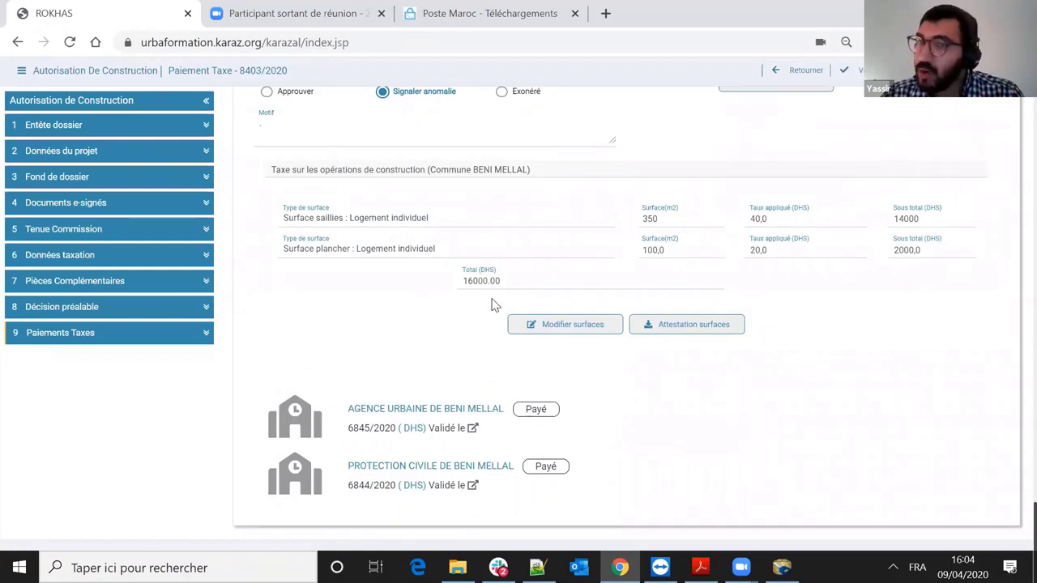
{"action": "scroll", "coordinate": [462, 176], "scroll_direction": "up", "scroll_amount": 2}
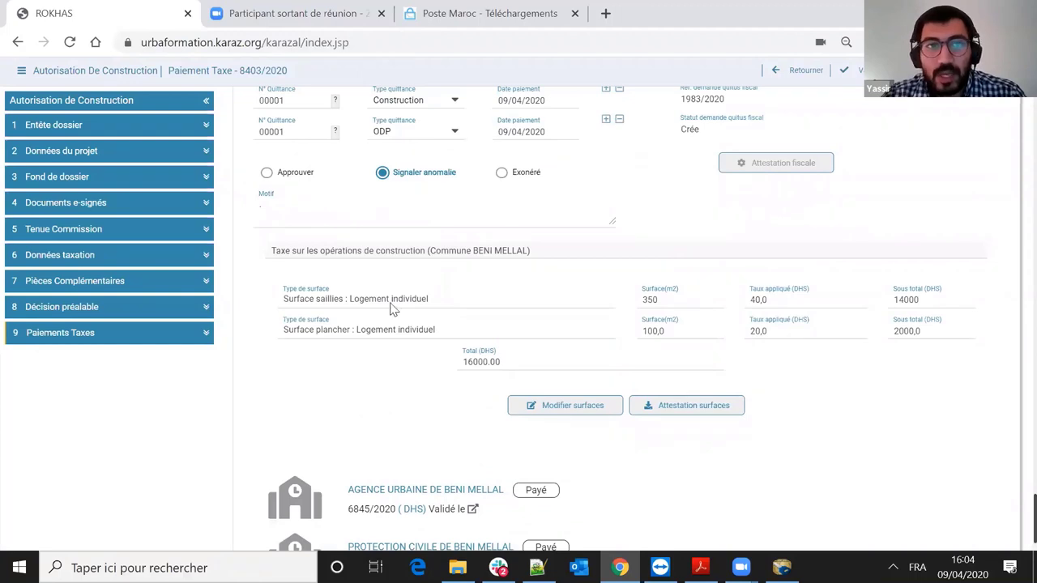
{"action": "scroll", "coordinate": [395, 309], "scroll_direction": "up", "scroll_amount": 1}
{"action": "scroll", "coordinate": [272, 332], "scroll_direction": "up", "scroll_amount": 2}
- Reselect Approuver, request the authorization number (Générer N° Autorisation) and confirm validating the task
{"action": "left_click", "coordinate": [267, 334]}
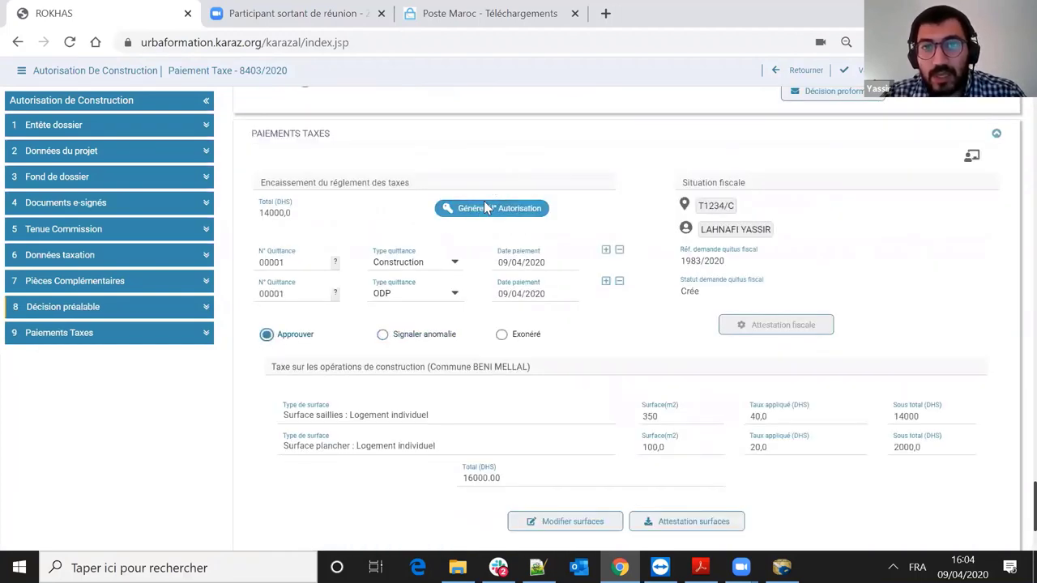
{"action": "left_click", "coordinate": [491, 212]}
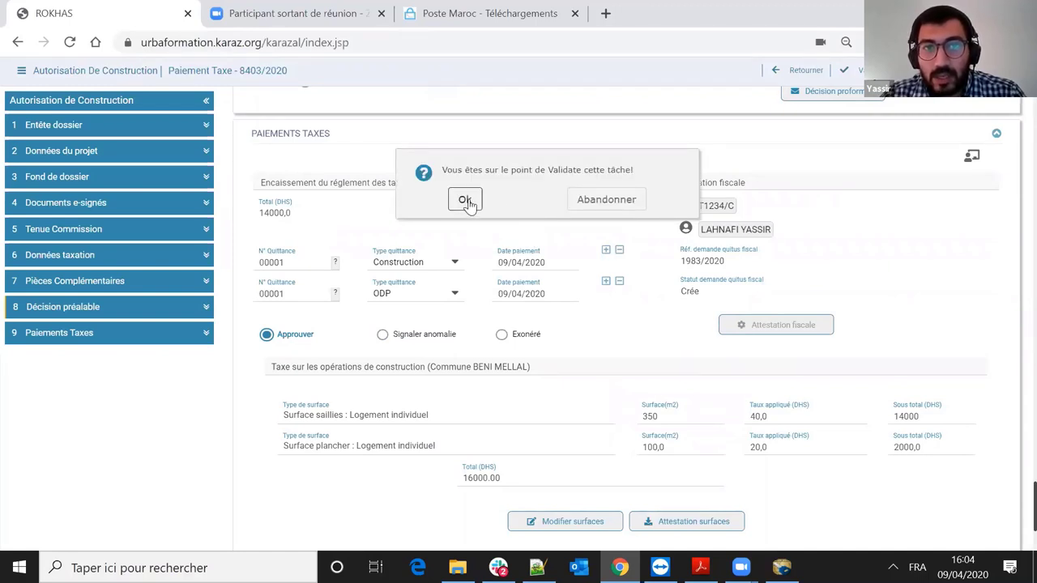
{"action": "left_click", "coordinate": [466, 201]}
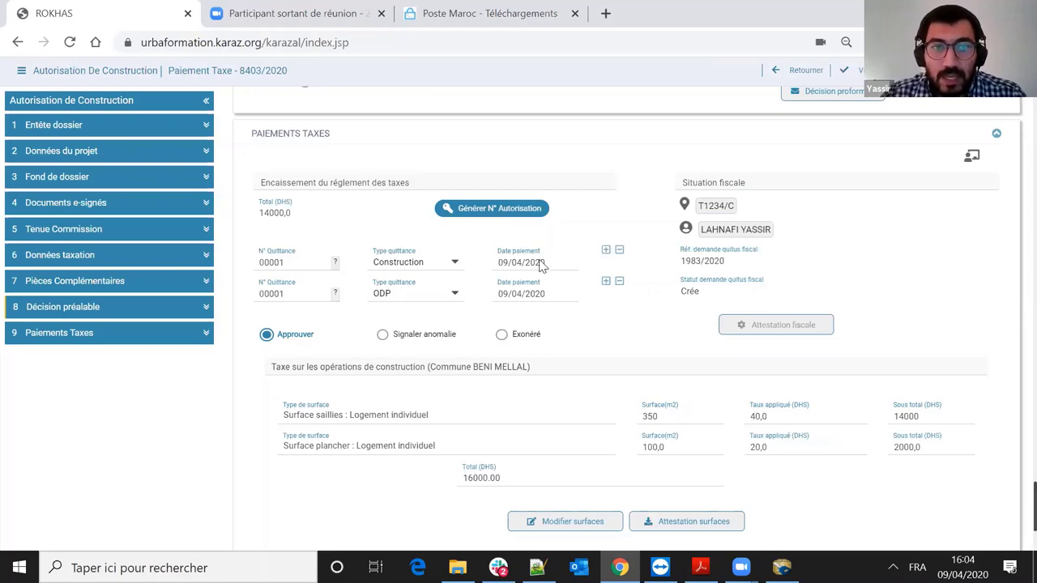
{"action": "left_click", "coordinate": [467, 209]}
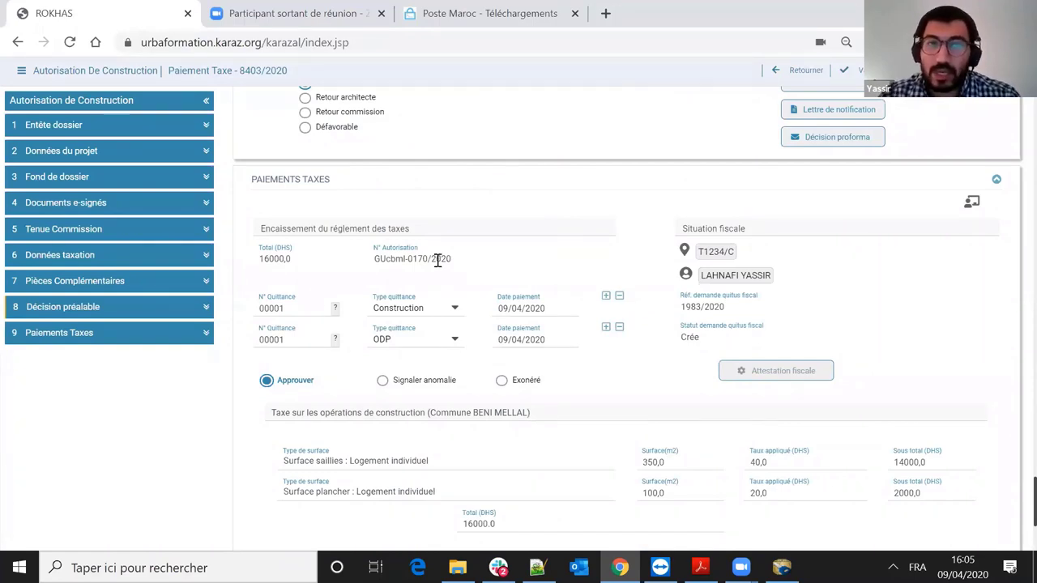
{"action": "triple_click", "coordinate": [378, 254]}
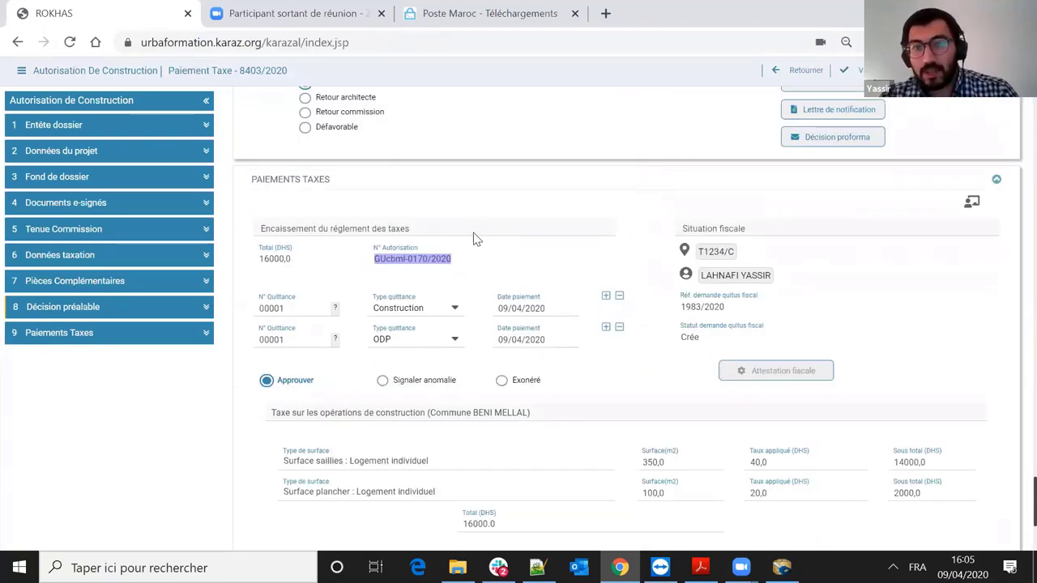
{"action": "scroll", "coordinate": [473, 232], "scroll_direction": "down", "scroll_amount": 1}
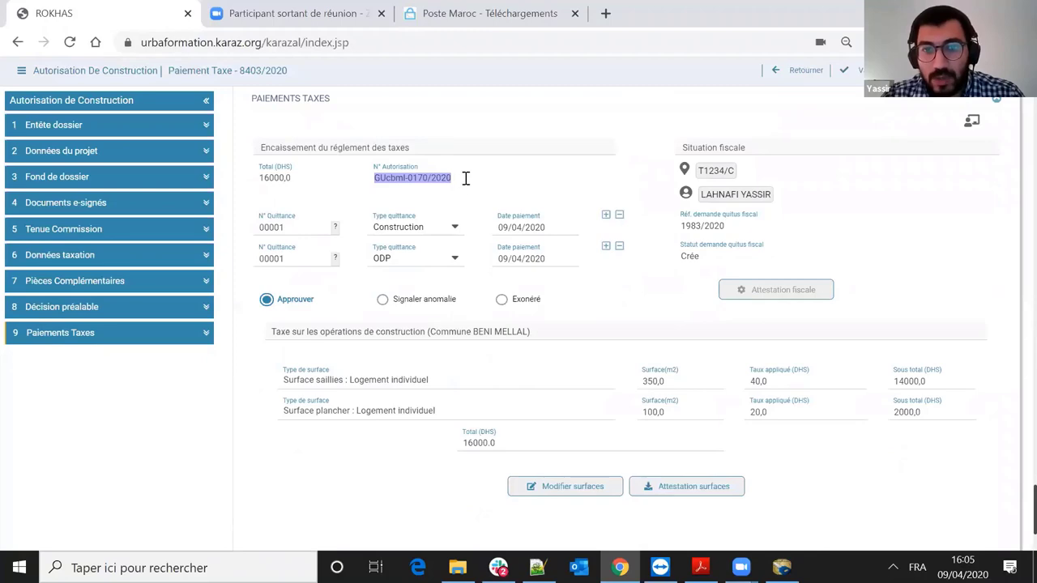
{"action": "scroll", "coordinate": [466, 178], "scroll_direction": "down", "scroll_amount": 1}
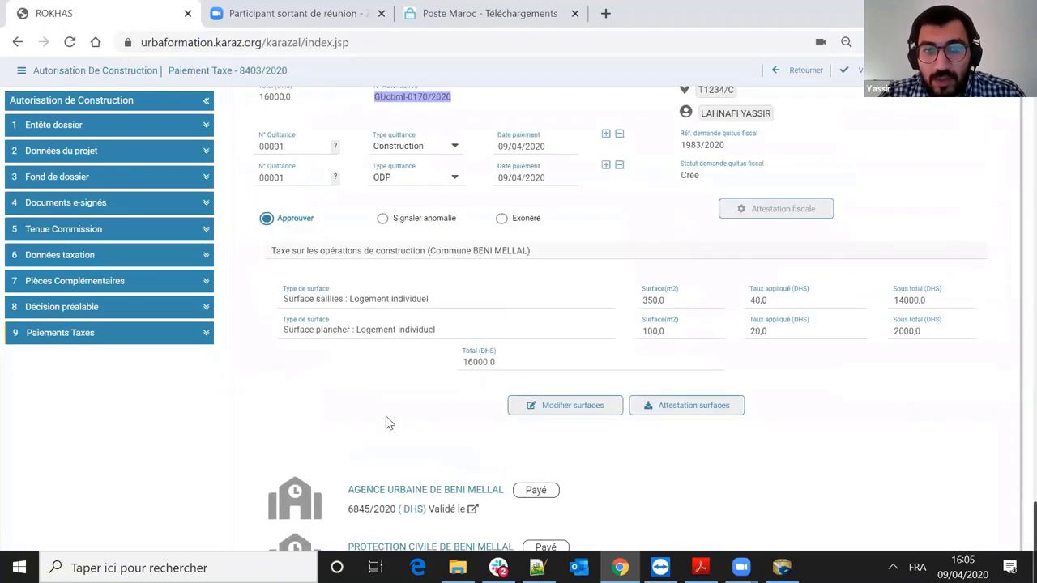
{"action": "scroll", "coordinate": [387, 422], "scroll_direction": "down", "scroll_amount": 1}
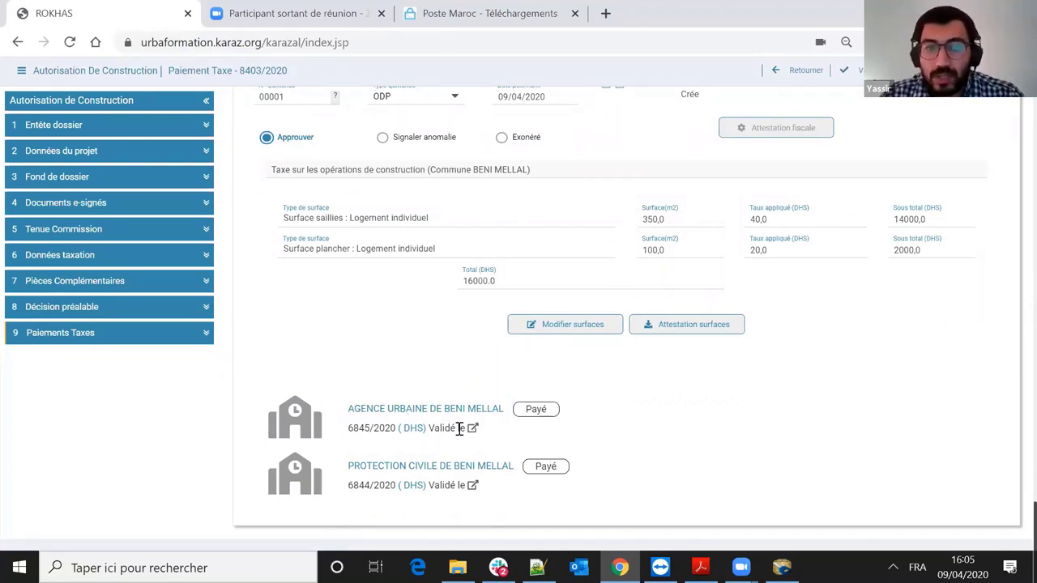
- Confirm that AGENCE URBAINE DE BENI MELLAL and Civil Protection both show Payé
{"action": "triple_click", "coordinate": [508, 414]}
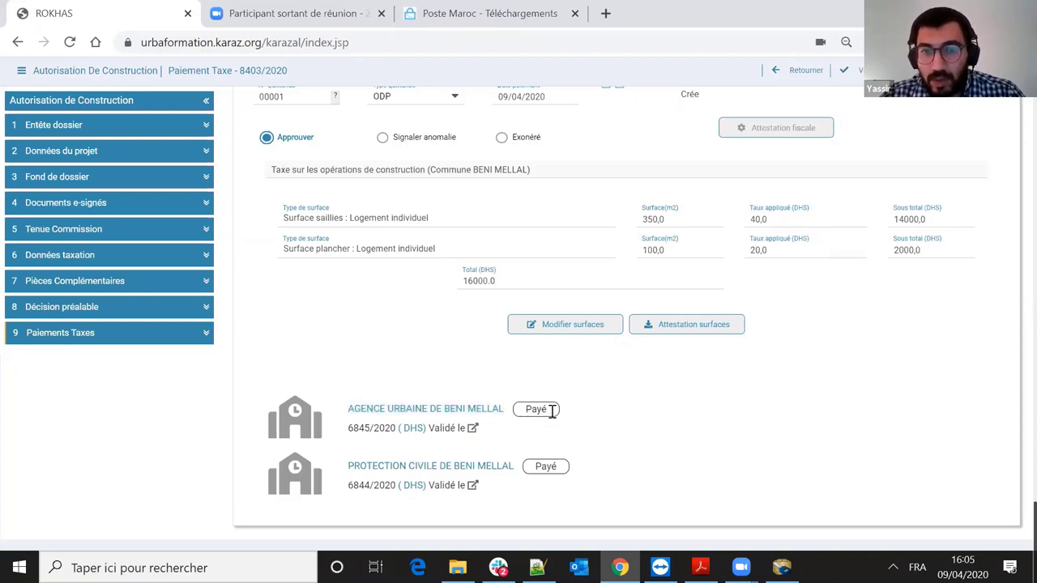
{"action": "left_click_drag", "start_coordinate": [548, 410], "coordinate": [487, 410]}
{"action": "double_click", "coordinate": [546, 467]}
{"action": "left_click", "coordinate": [861, 286]}
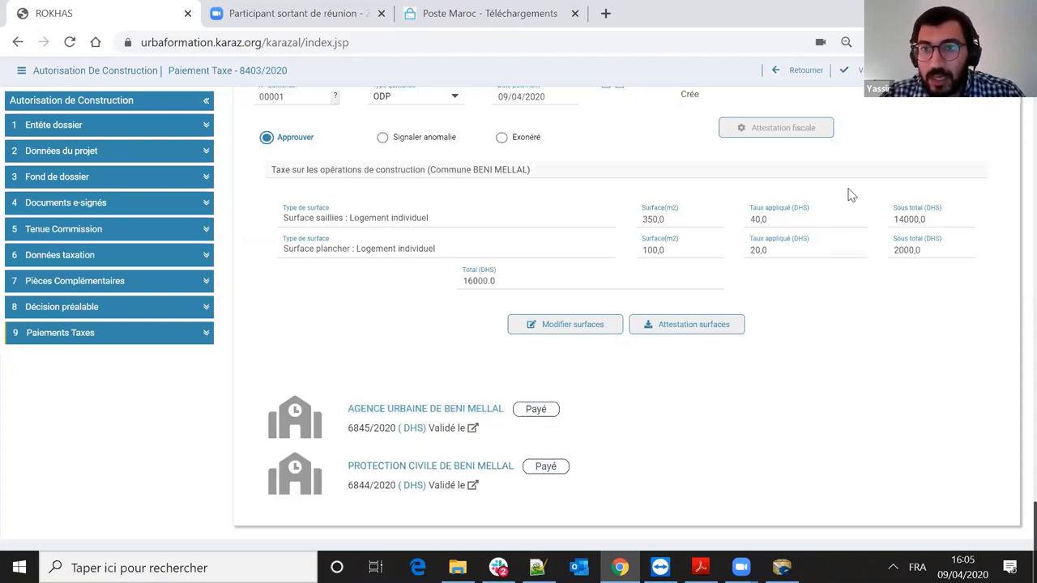
{"action": "scroll", "coordinate": [849, 195], "scroll_direction": "up", "scroll_amount": 1}
{"action": "scroll", "coordinate": [559, 159], "scroll_direction": "up", "scroll_amount": 3}
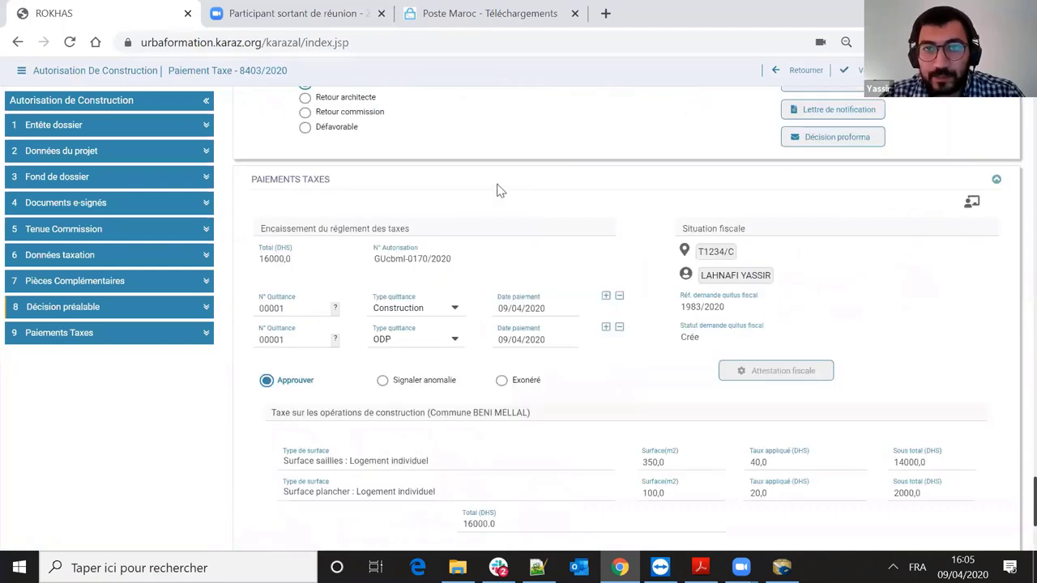
- Validate the tax step so dossier 8403/2020 moves to Préparation Signature with authorization GUcbml-0170/2020
{"action": "left_click", "coordinate": [467, 200]}
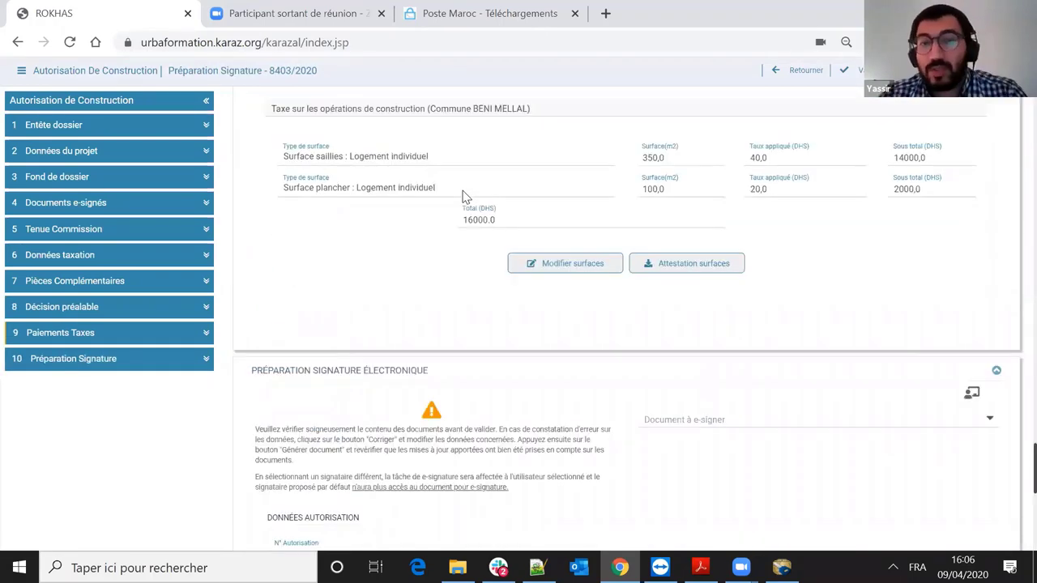
{"action": "scroll", "coordinate": [567, 251], "scroll_direction": "up", "scroll_amount": 5}
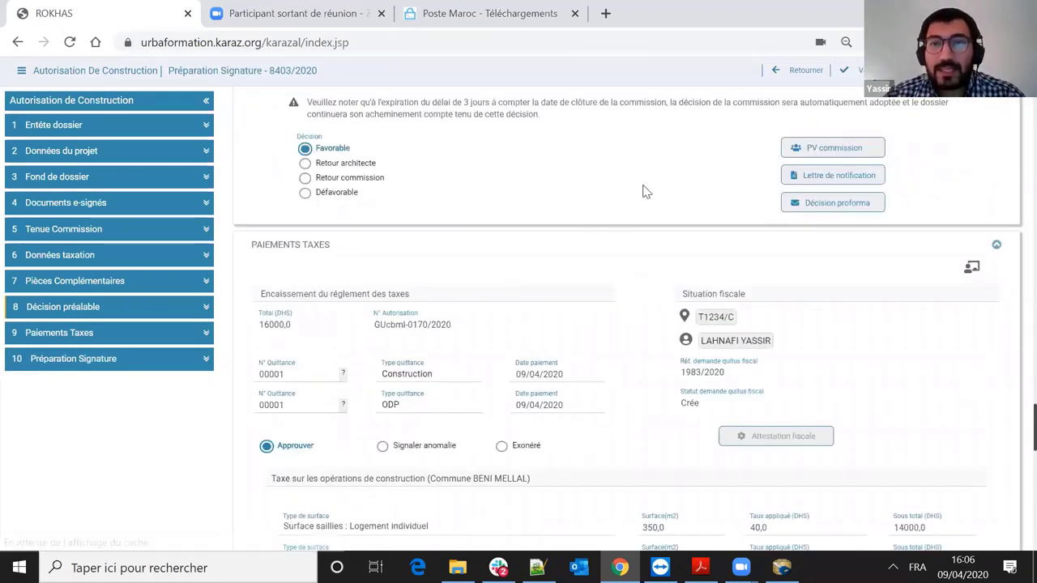
{"action": "scroll", "coordinate": [646, 191], "scroll_direction": "down", "scroll_amount": 3}
{"action": "scroll", "coordinate": [646, 191], "scroll_direction": "down", "scroll_amount": 3}
{"action": "scroll", "coordinate": [660, 208], "scroll_direction": "down", "scroll_amount": 3}
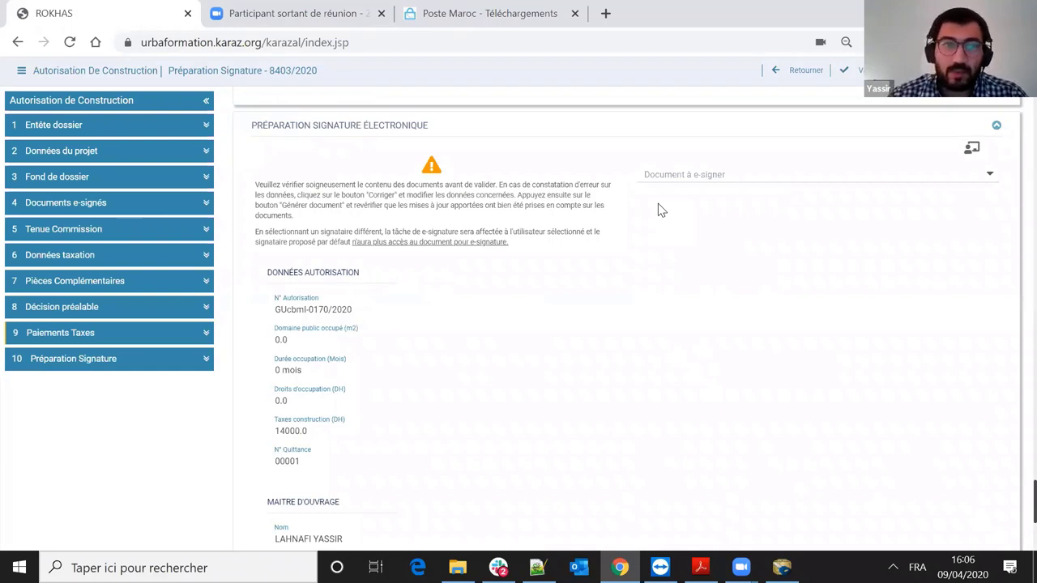
- Choose Décision permis de construire as the document to e-sign, keeping the proposed signatory
{"action": "left_click", "coordinate": [872, 175]}
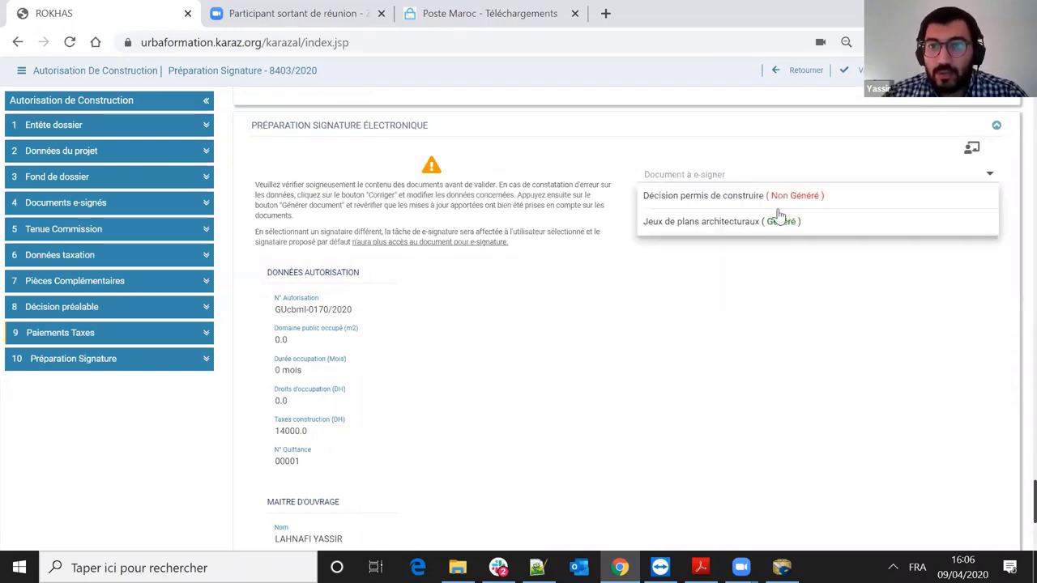
{"action": "left_click", "coordinate": [779, 201]}
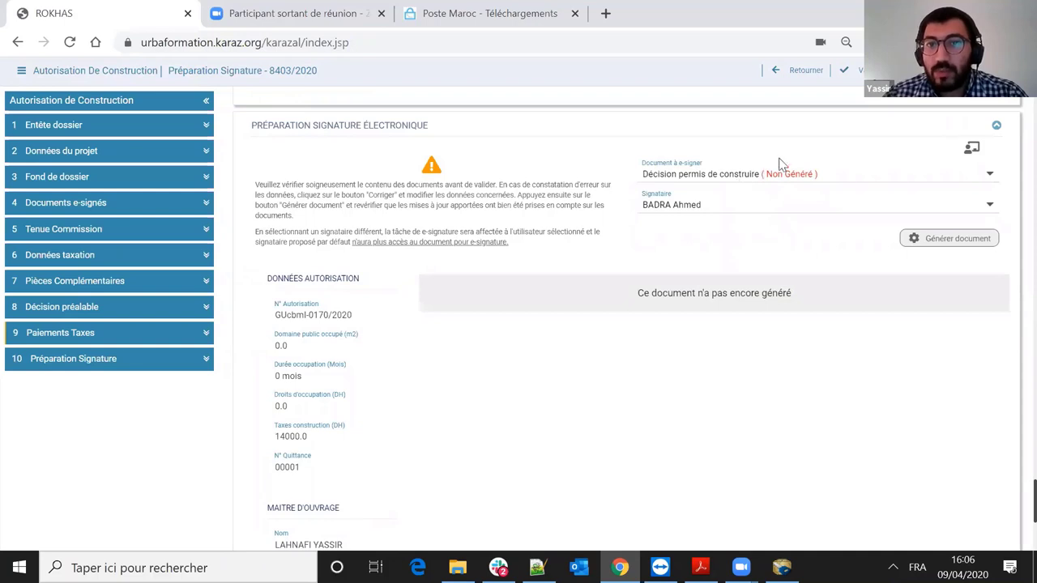
{"action": "left_click", "coordinate": [746, 186]}
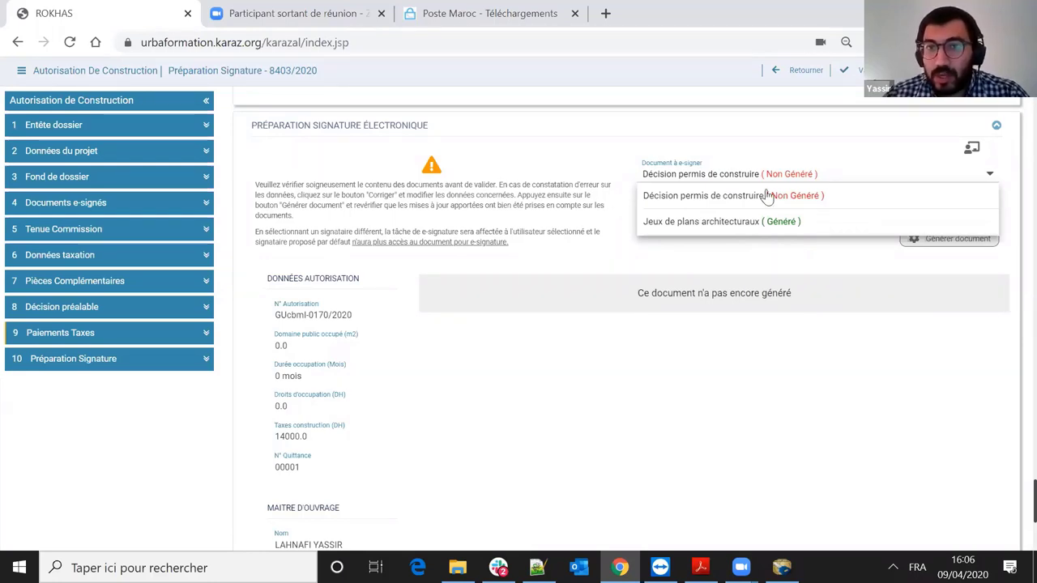
{"action": "left_click", "coordinate": [694, 176]}
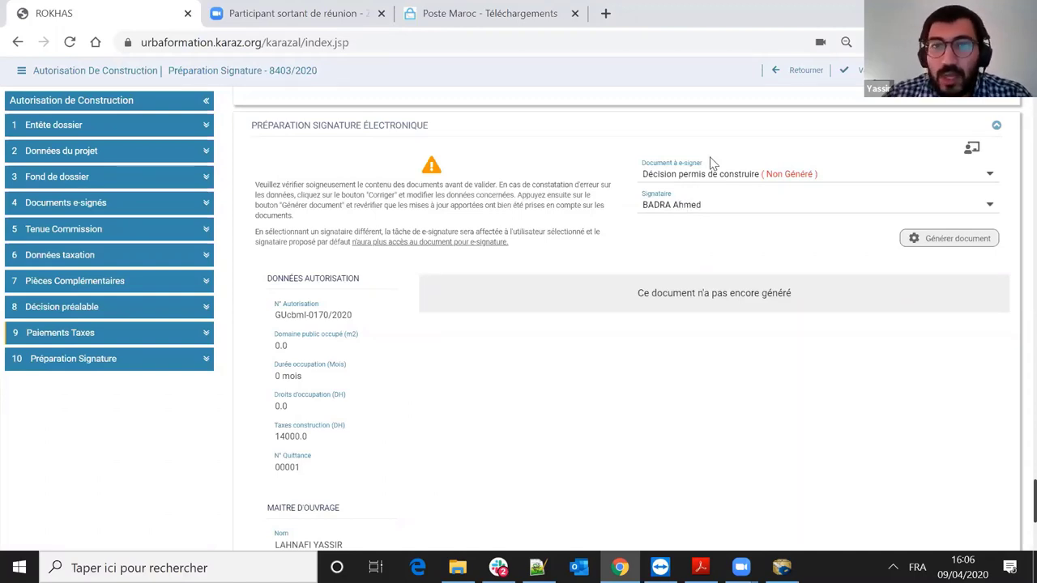
{"action": "left_click", "coordinate": [725, 177]}
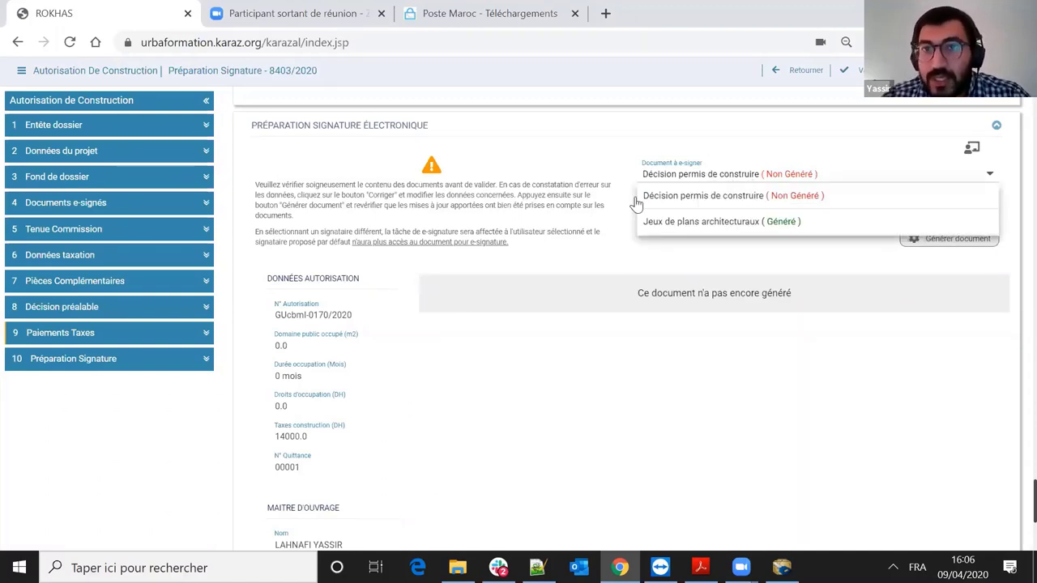
{"action": "left_click", "coordinate": [611, 170]}
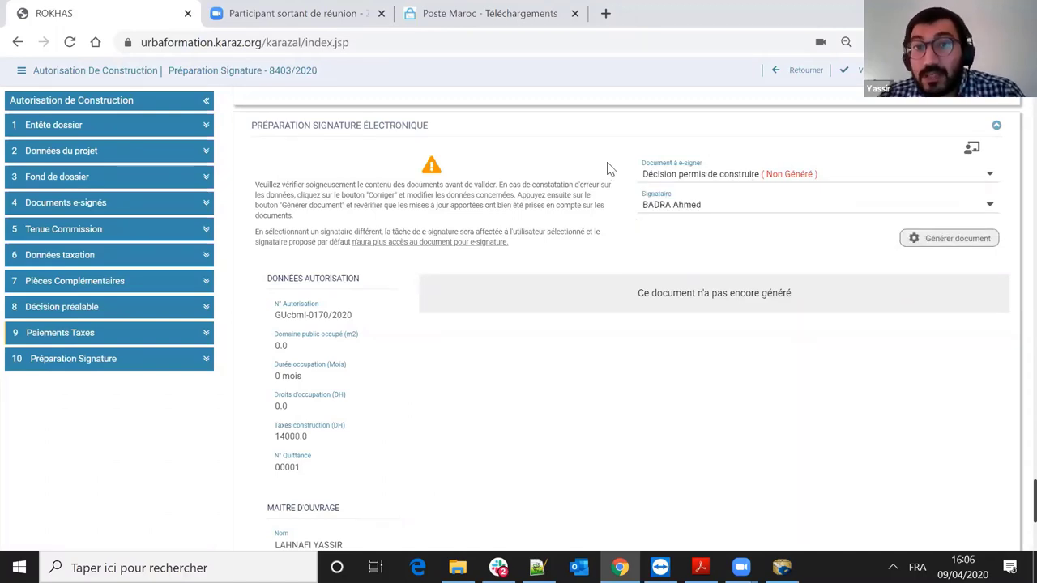
- Generate permit decision GUcbml-0170/2020 and scroll through its recitals, CONSTRUCTION R+3 request and Article premier
{"action": "left_click", "coordinate": [943, 247]}
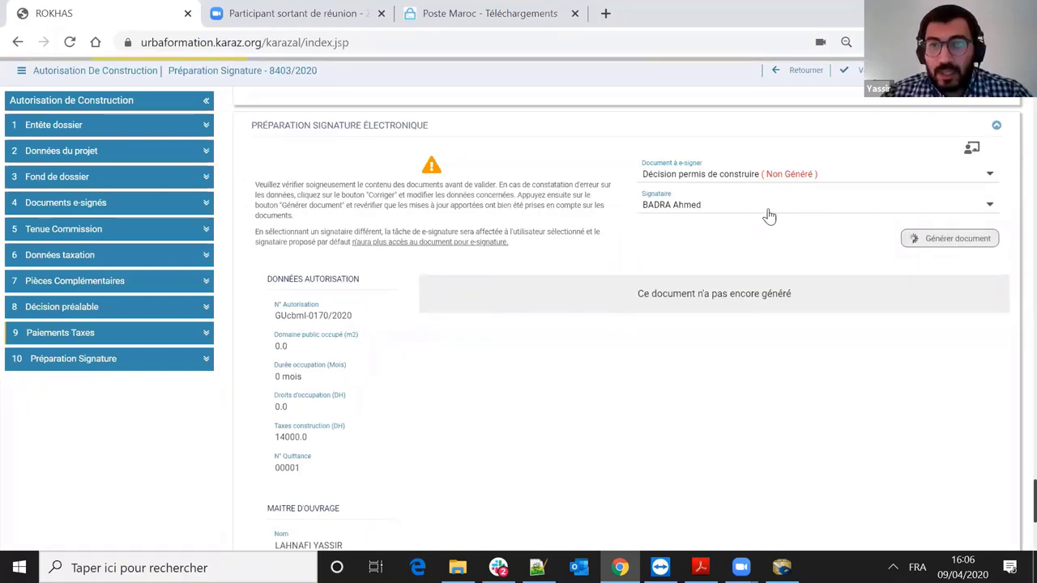
{"action": "scroll", "coordinate": [751, 195], "scroll_direction": "down", "scroll_amount": 1}
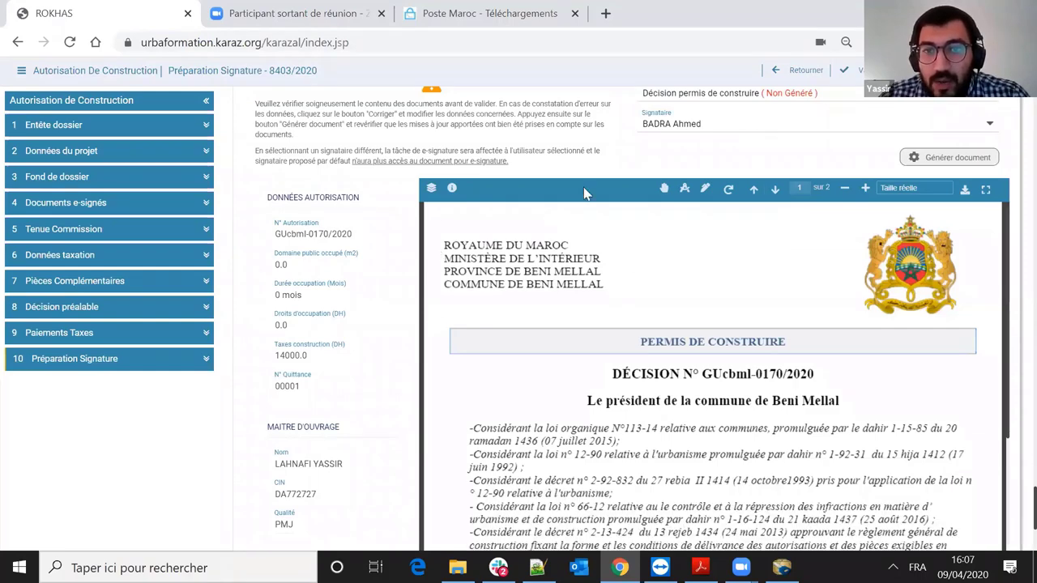
{"action": "scroll", "coordinate": [703, 248], "scroll_direction": "down", "scroll_amount": 1}
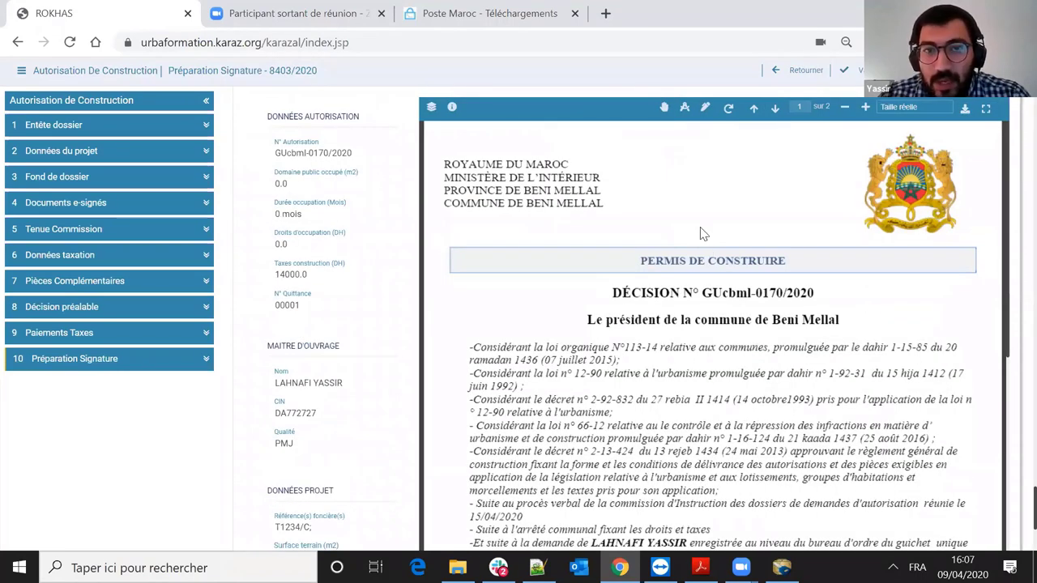
{"action": "scroll", "coordinate": [703, 234], "scroll_direction": "down", "scroll_amount": 2}
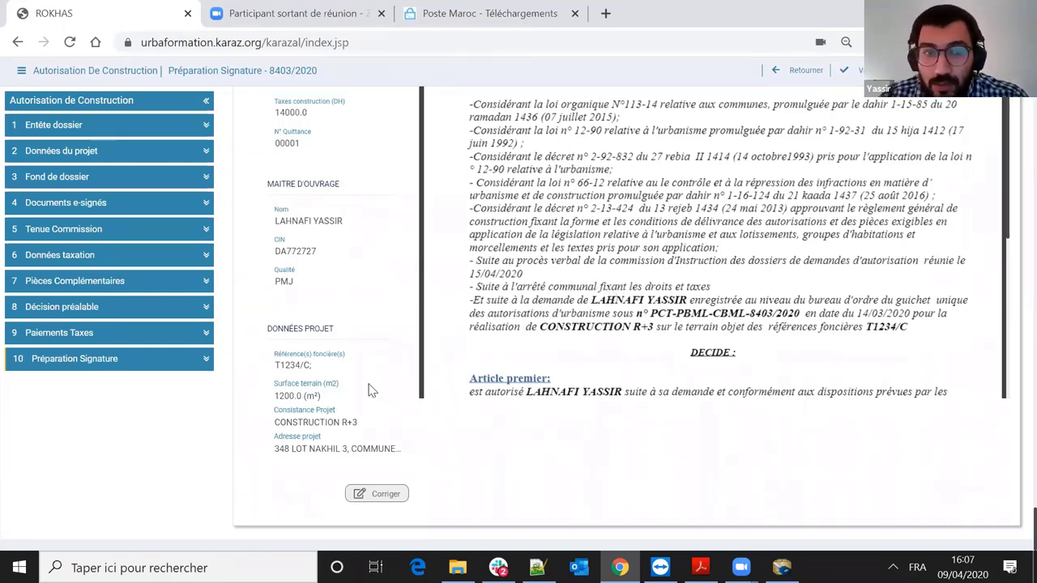
- Enter correction mode and fix the owner's name so it ends in capital letters
{"action": "left_click", "coordinate": [378, 495]}
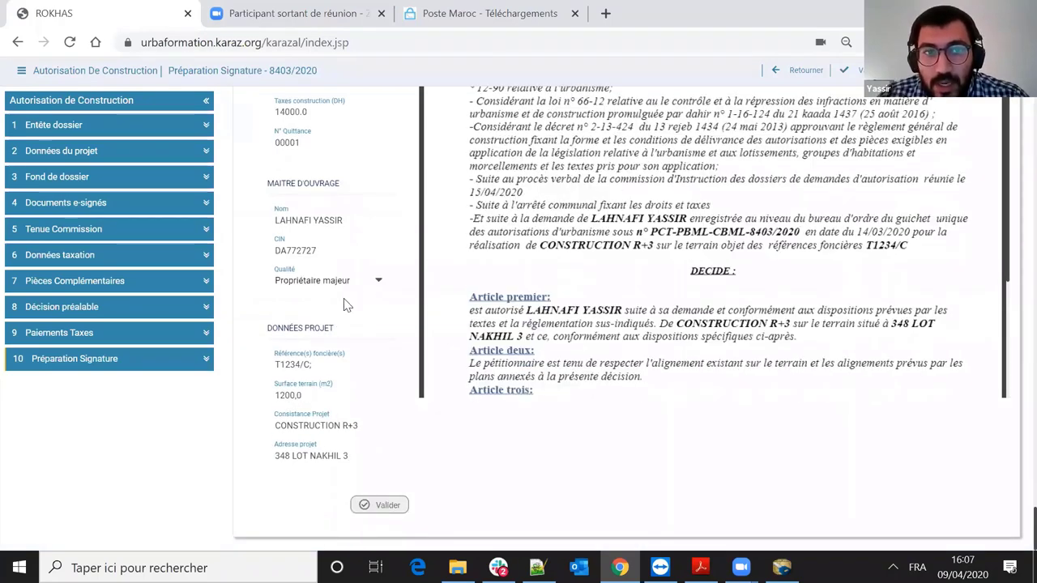
{"action": "scroll", "coordinate": [344, 303], "scroll_direction": "up", "scroll_amount": 1}
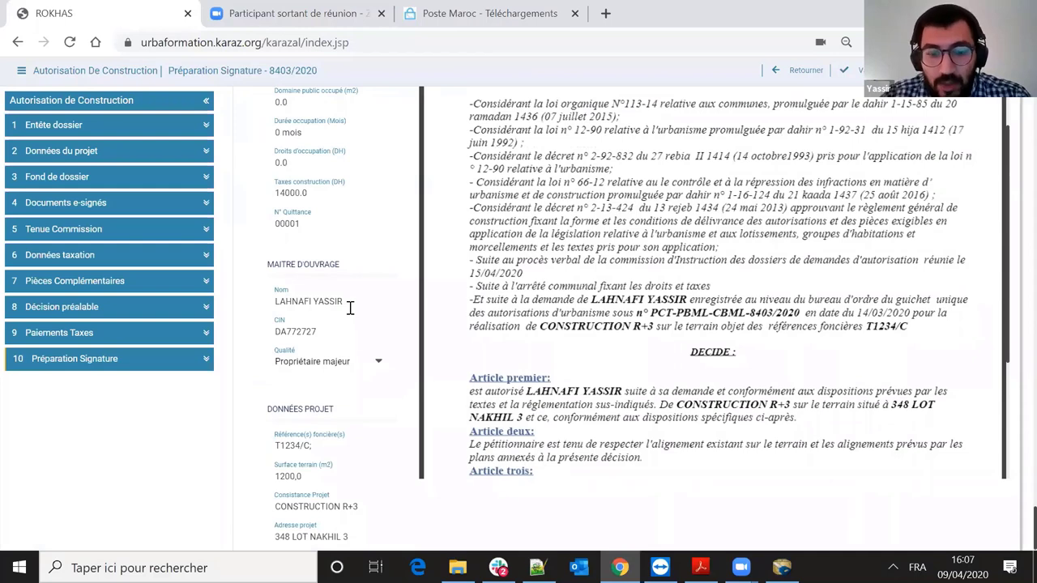
{"action": "type", "text": "e"}
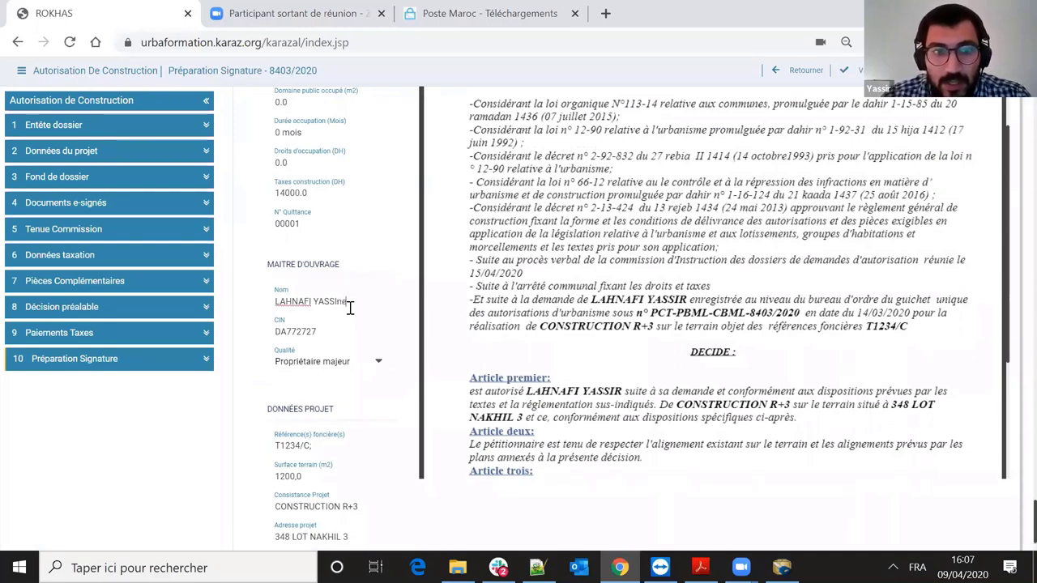
{"action": "key", "text": "BackSpace"}
{"action": "key", "text": "BackSpace"}
{"action": "type", "text": "NE"}
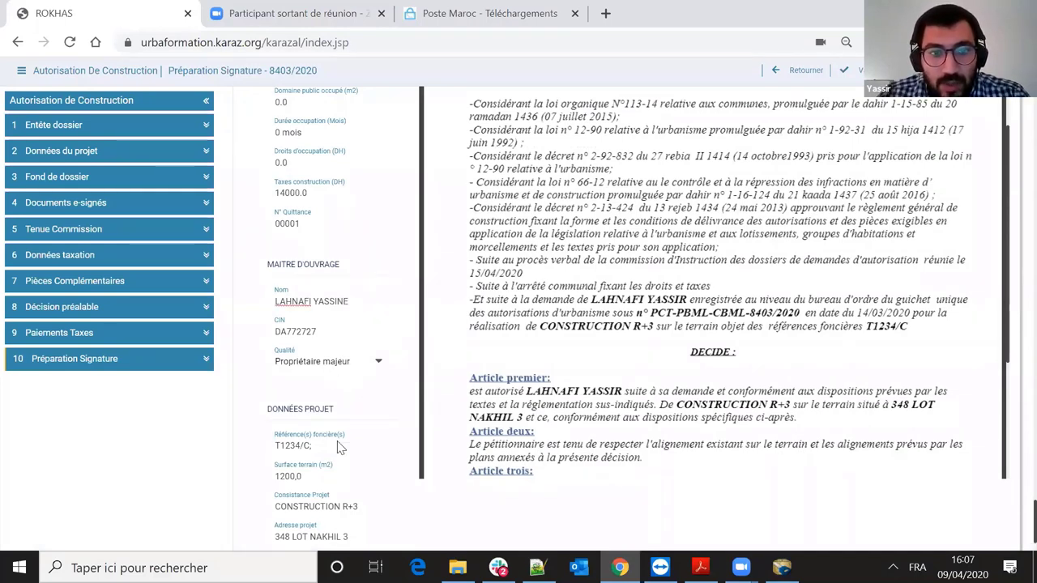
- Append '+ SOUS SOL' to the project consistency, move to the address, and save the corrections
{"action": "scroll", "coordinate": [375, 437], "scroll_direction": "down", "scroll_amount": 1}
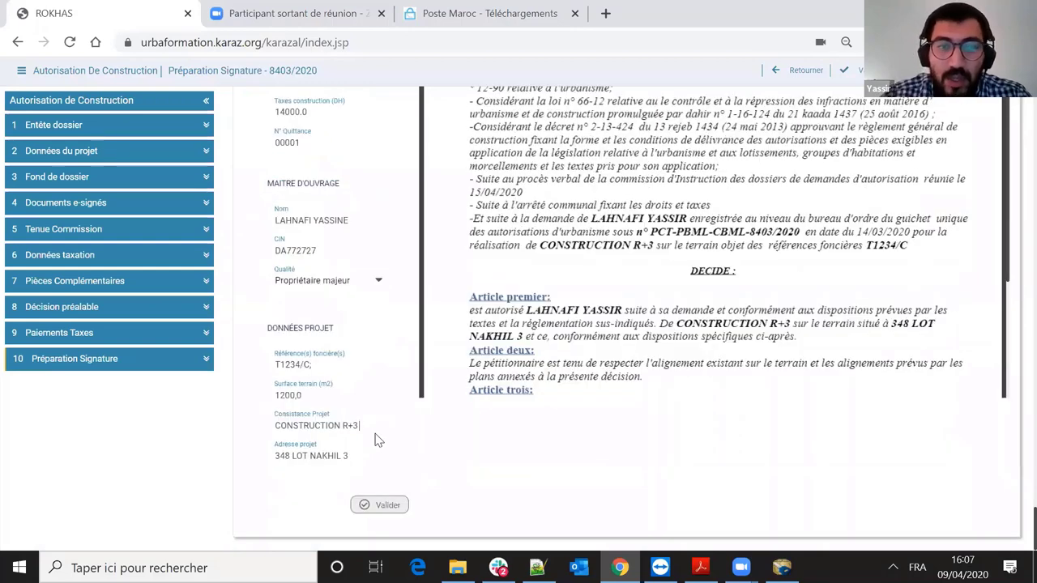
{"action": "type", "text": "+"}
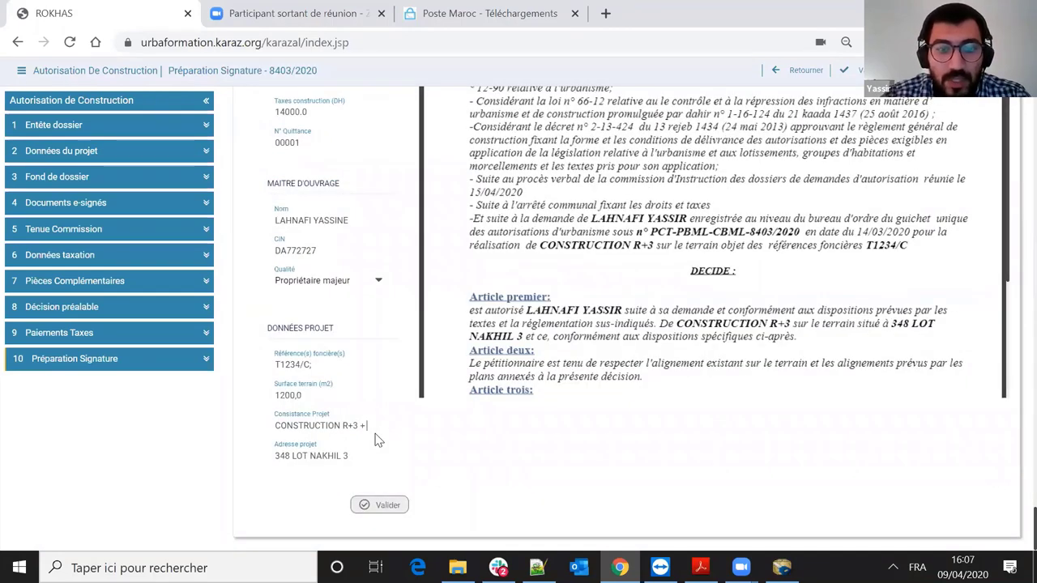
{"action": "type", "text": " SOUS SOL"}
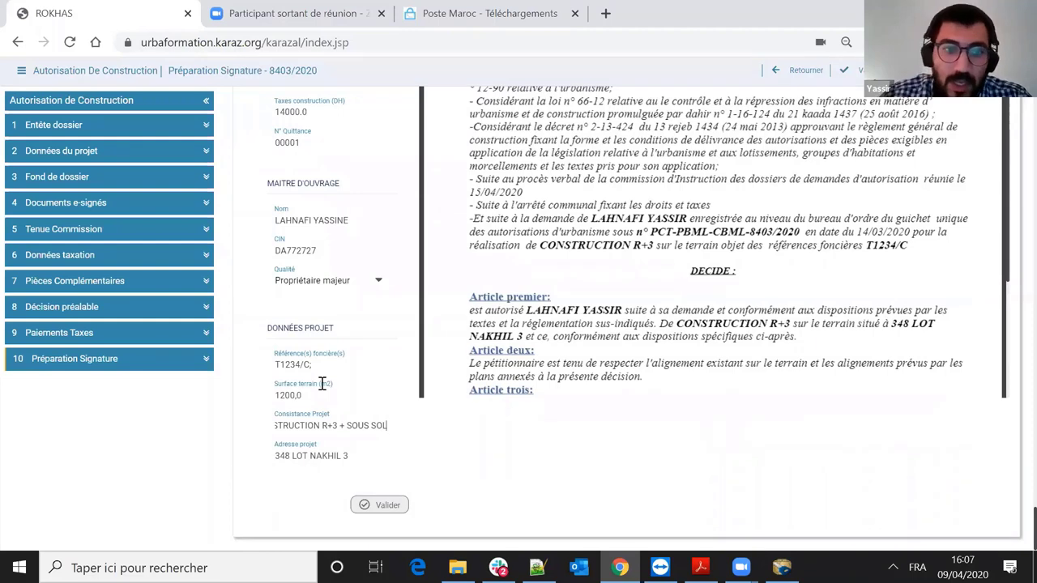
{"action": "key", "text": "Tab"}
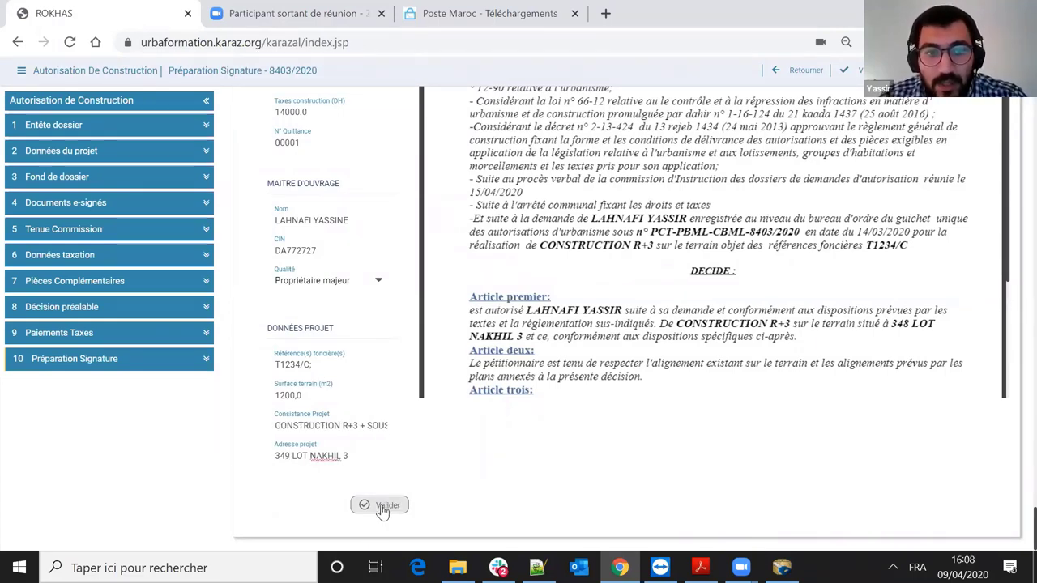
{"action": "left_click", "coordinate": [381, 507]}
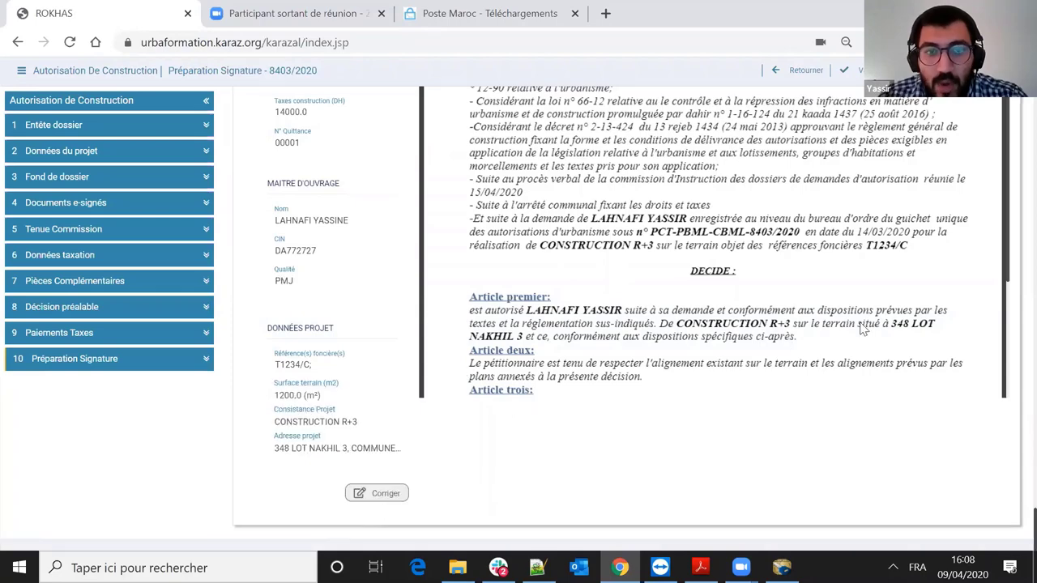
- Scroll the regenerated decision PDF to check the corrected owner, CONSTRUCTION R+3 + SOUS SOL and 349 LOT NAKHIL 3
{"action": "scroll", "coordinate": [962, 158], "scroll_direction": "up", "scroll_amount": 3}
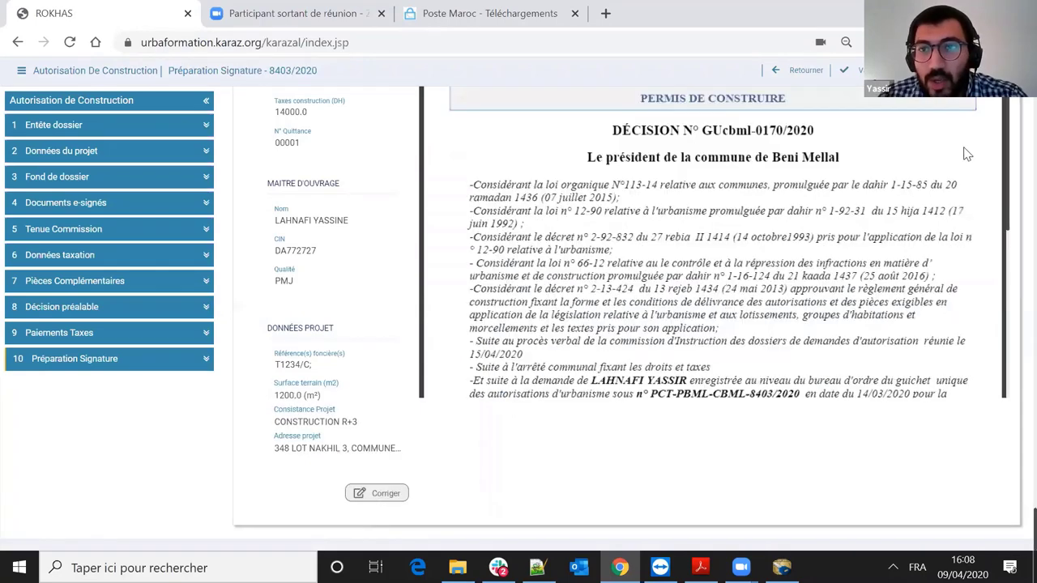
{"action": "scroll", "coordinate": [946, 162], "scroll_direction": "up", "scroll_amount": 2}
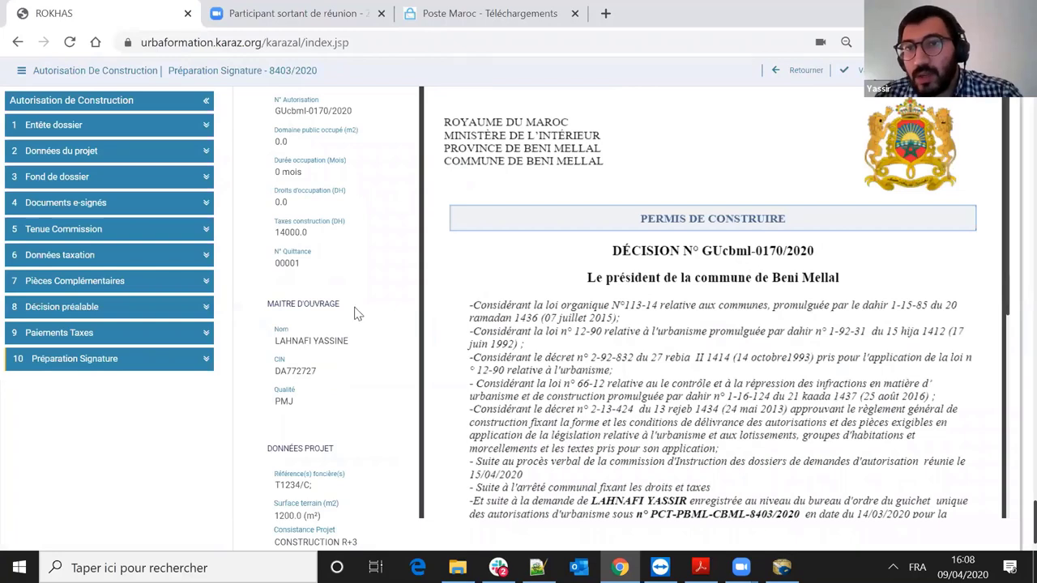
{"action": "scroll", "coordinate": [315, 325], "scroll_direction": "up", "scroll_amount": 2}
{"action": "scroll", "coordinate": [293, 324], "scroll_direction": "down", "scroll_amount": 1}
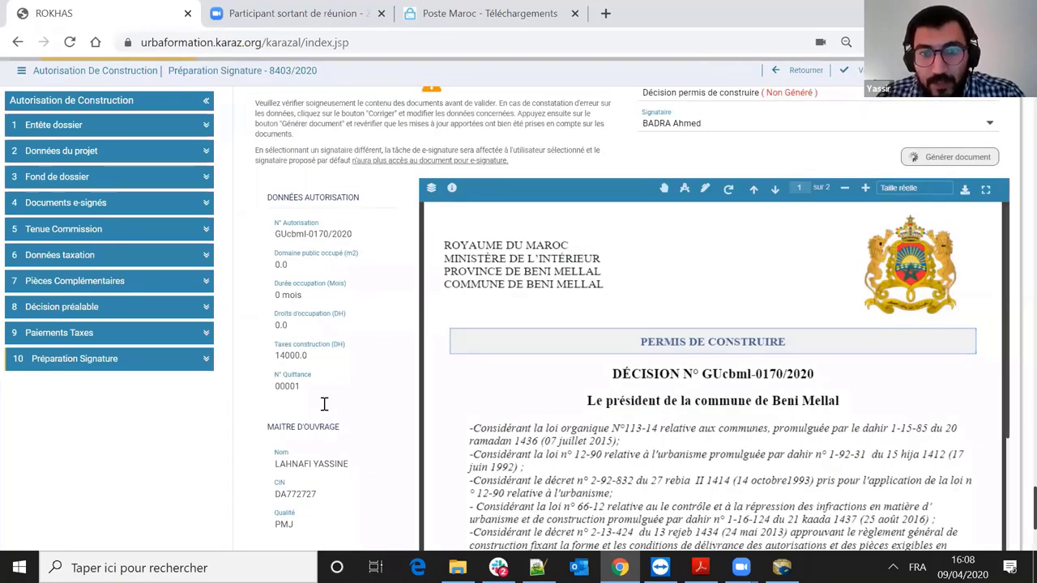
{"action": "scroll", "coordinate": [324, 405], "scroll_direction": "down", "scroll_amount": 1}
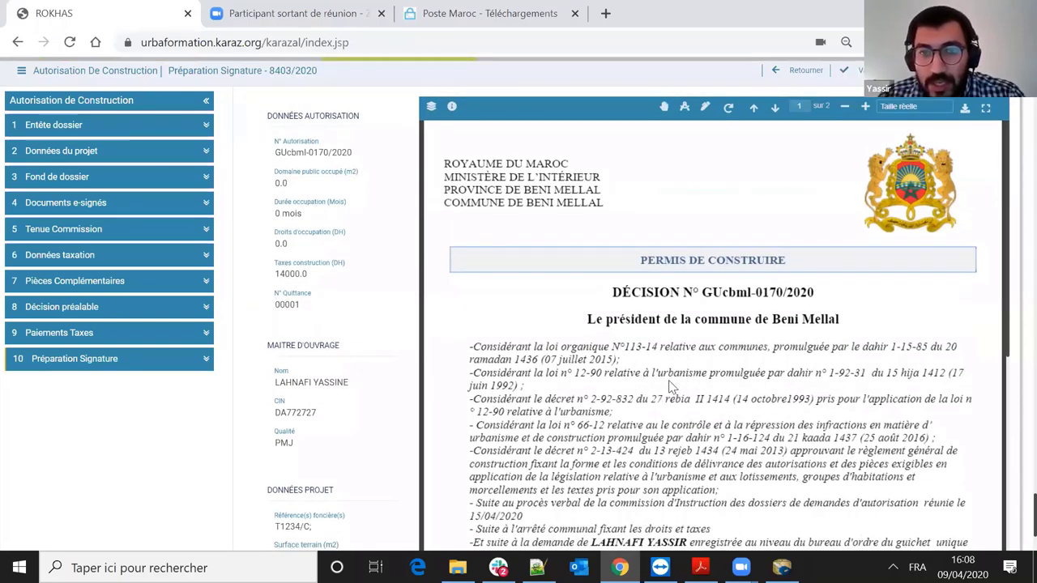
{"action": "scroll", "coordinate": [713, 324], "scroll_direction": "down", "scroll_amount": 5}
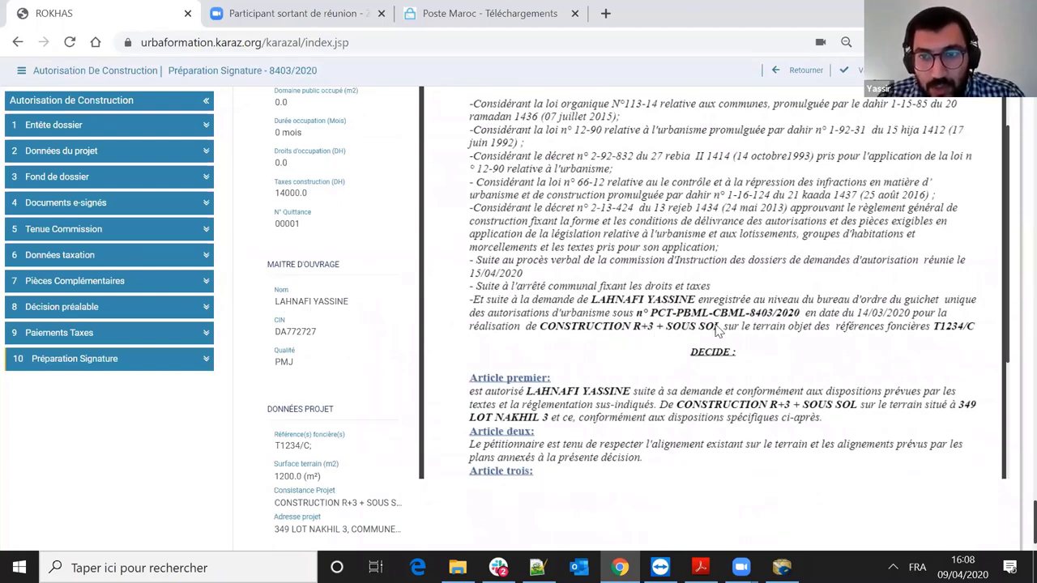
{"action": "scroll", "coordinate": [752, 234], "scroll_direction": "up", "scroll_amount": 1}
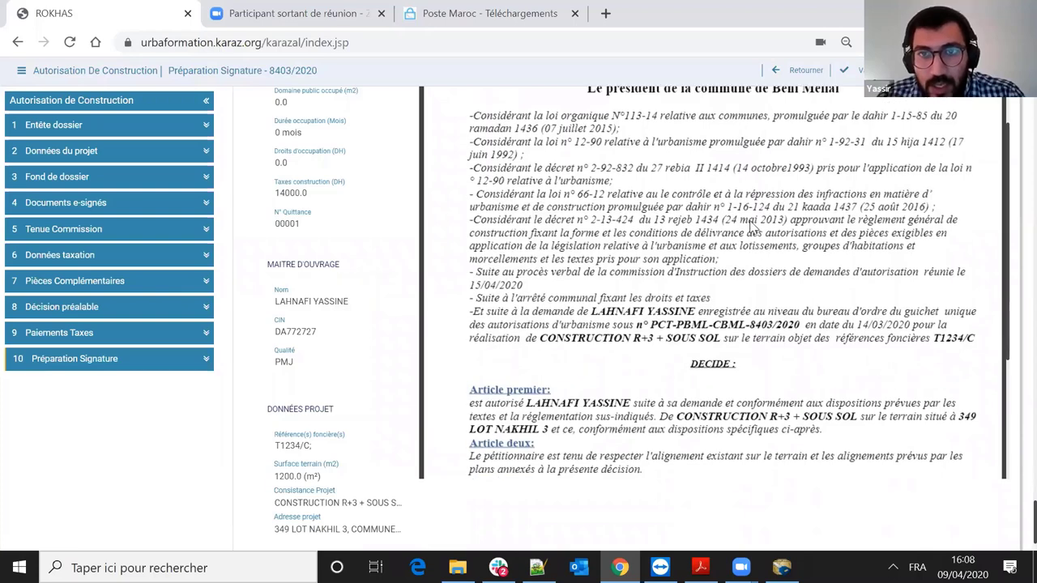
{"action": "scroll", "coordinate": [770, 273], "scroll_direction": "up", "scroll_amount": 1}
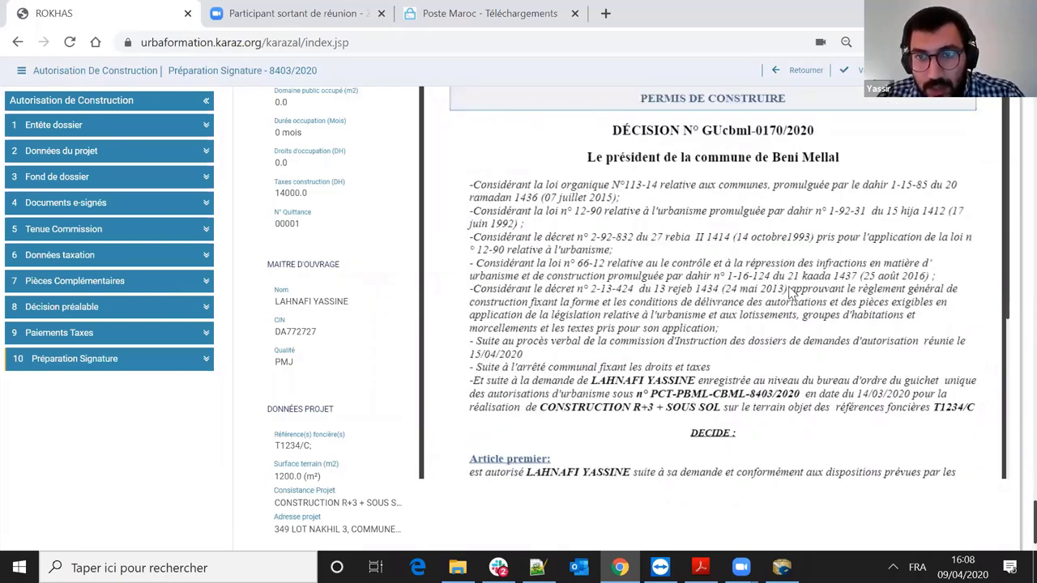